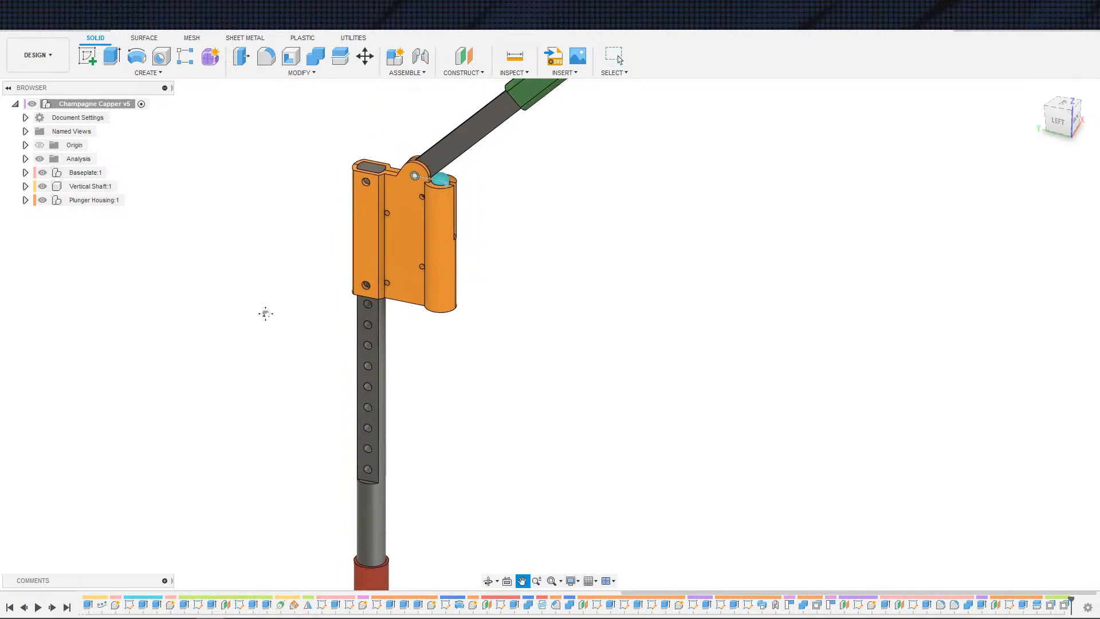
Step: Examine the assembly from the plunger housing down to the baseplate and mounting bracket
middle_click_drag(261, 300, 271, 280, "shift")
scroll(270, 281, "up", 2)
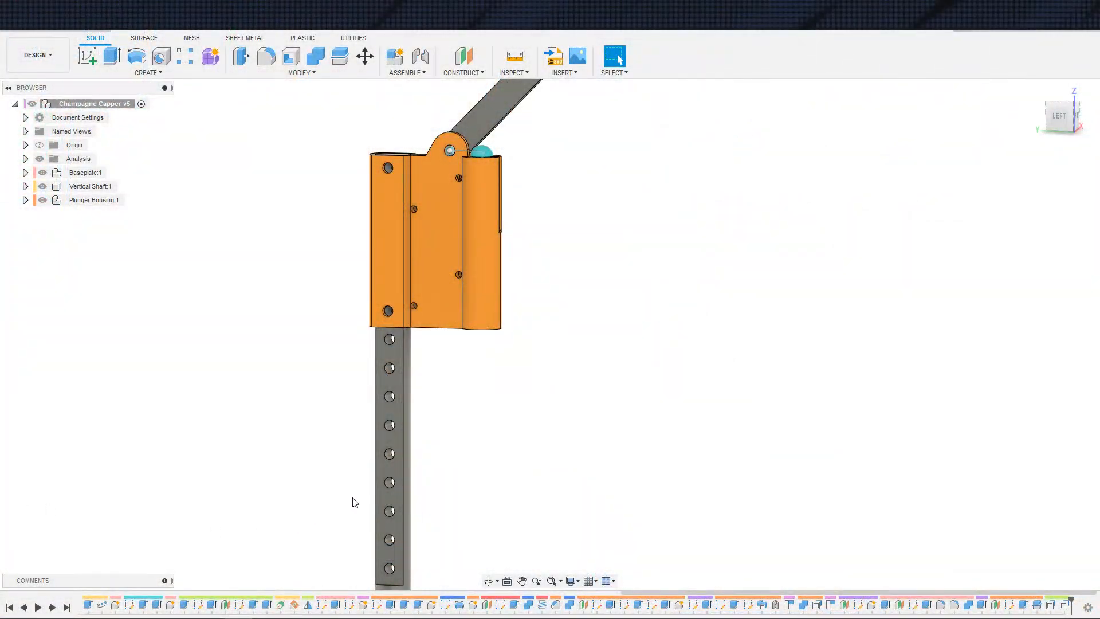
scroll(519, 486, "down", 5)
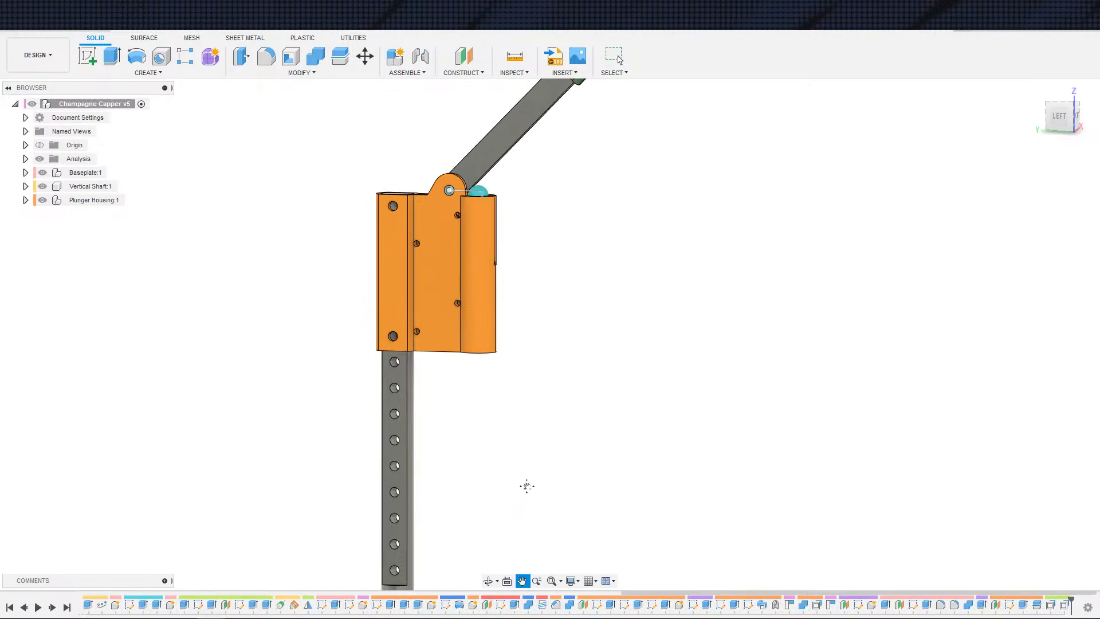
scroll(536, 441, "down", 2)
middle_click_drag(538, 424, 502, 444, "shift")
scroll(501, 445, "up", 3)
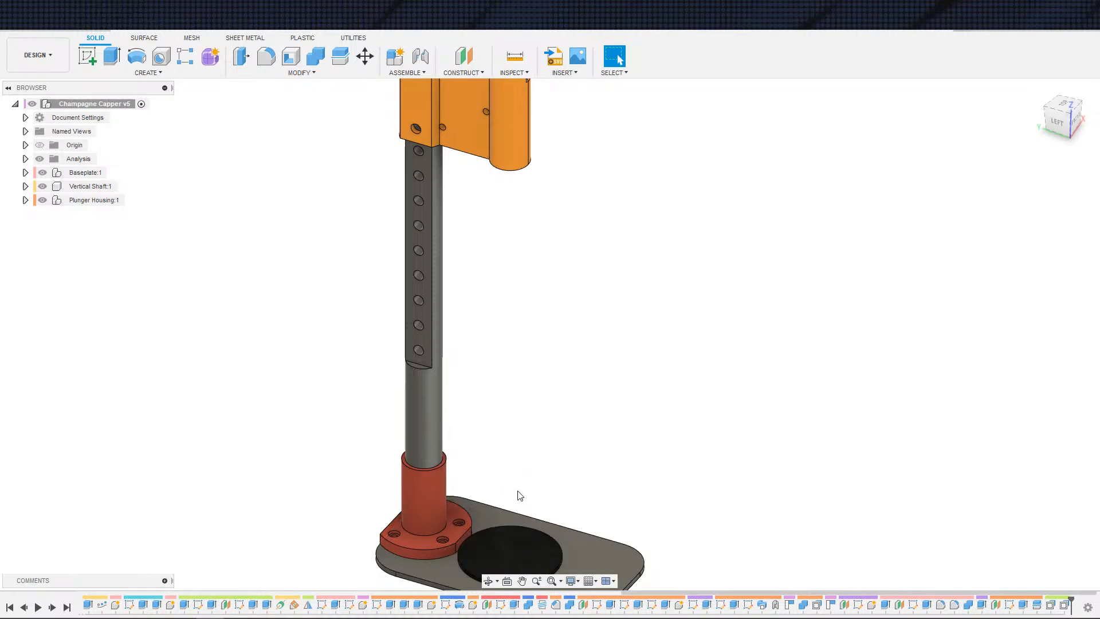
scroll(518, 491, "up", 1)
middle_click_drag(526, 468, 572, 423)
scroll(559, 439, "up", 2)
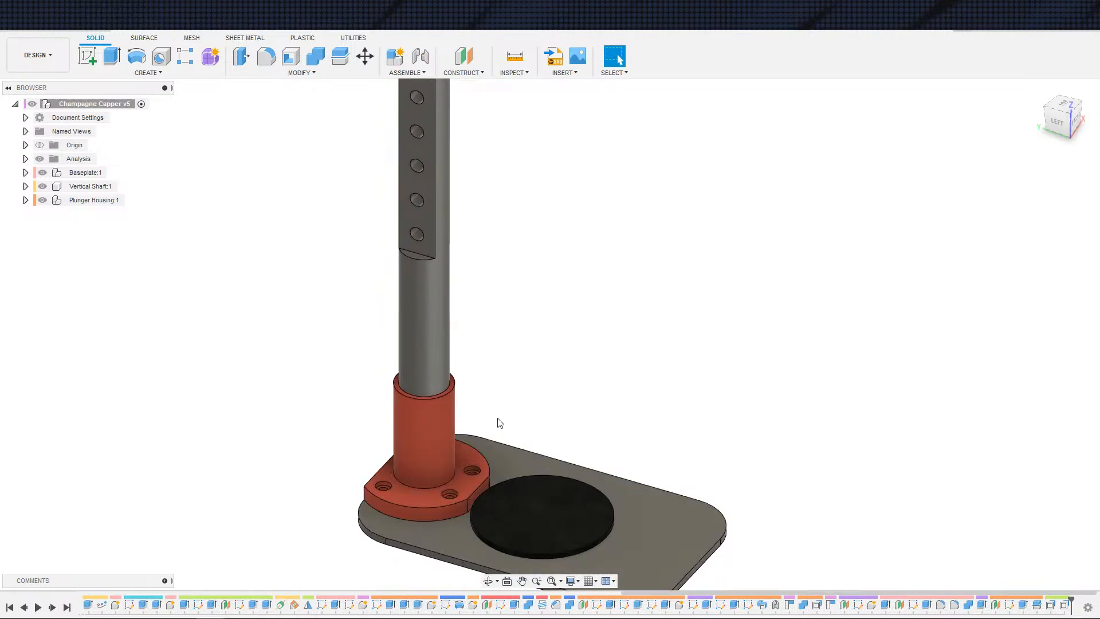
middle_click_drag(527, 407, 554, 410)
scroll(554, 409, "up", 1)
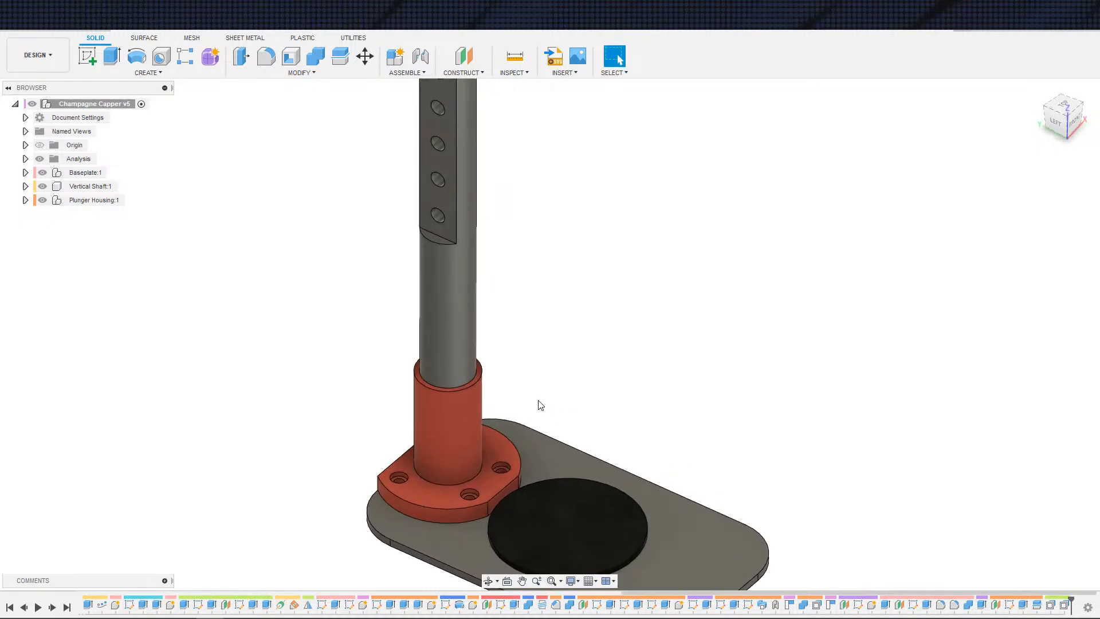
middle_click_drag(639, 404, 606, 410, "shift")
scroll(547, 452, "down", 3)
scroll(549, 452, "up", 5)
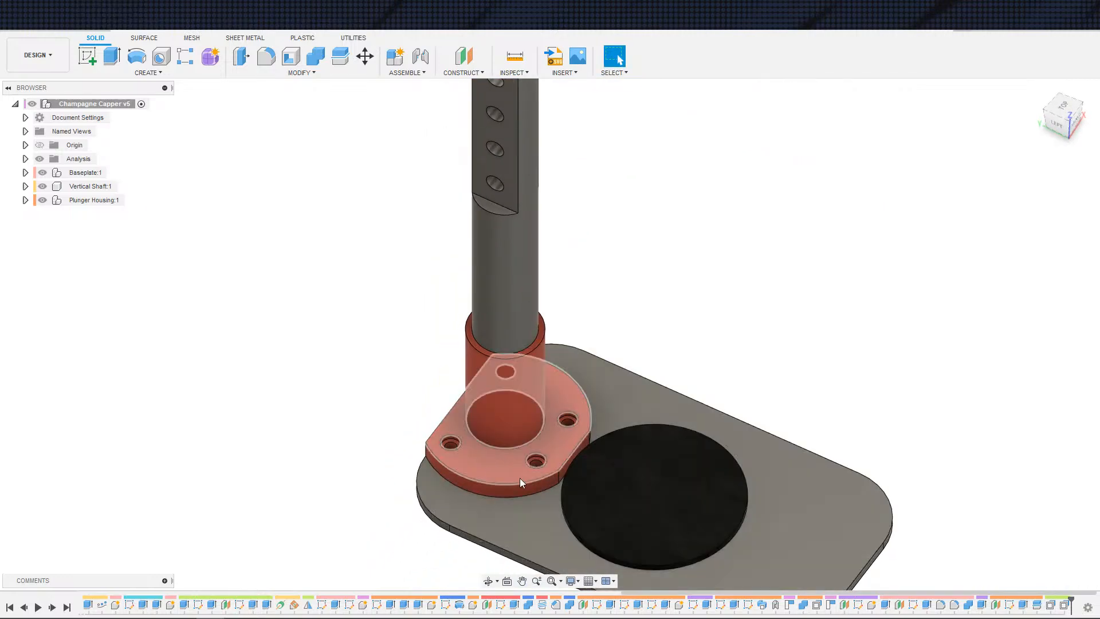
Step: Activate the Mounting Bracket component inside the Baseplate component
left_click(459, 452)
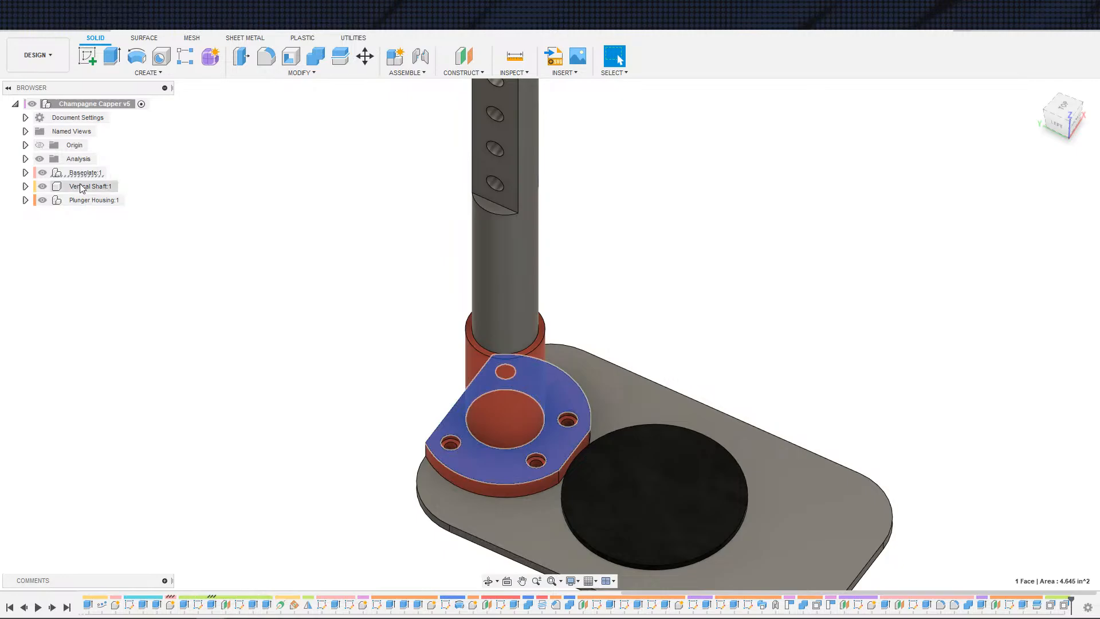
left_click(26, 173)
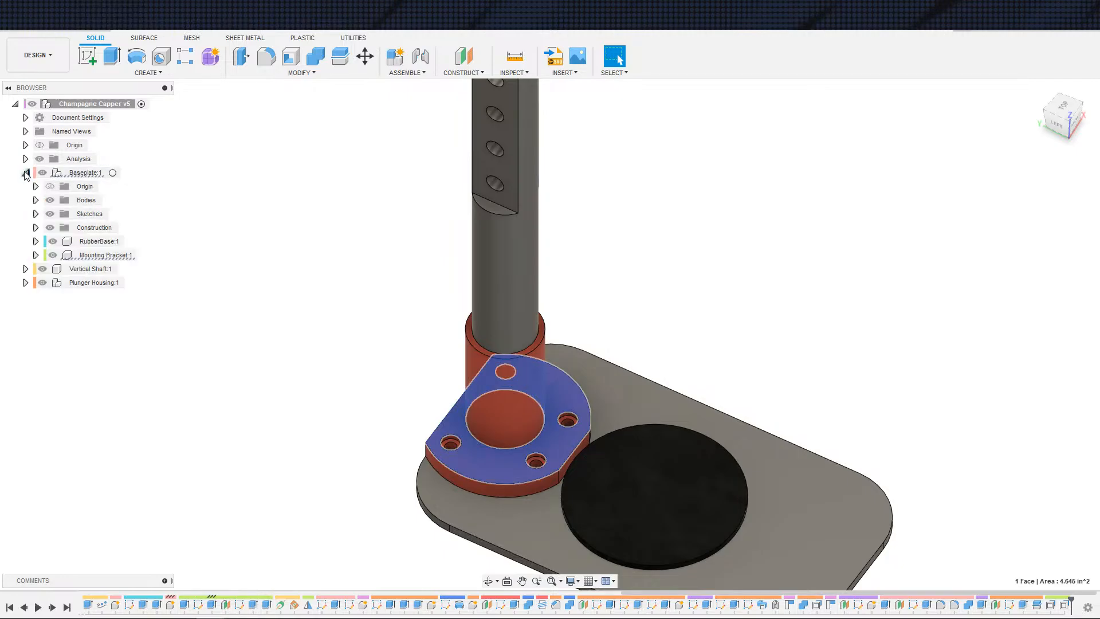
left_click(129, 255)
left_click(153, 255)
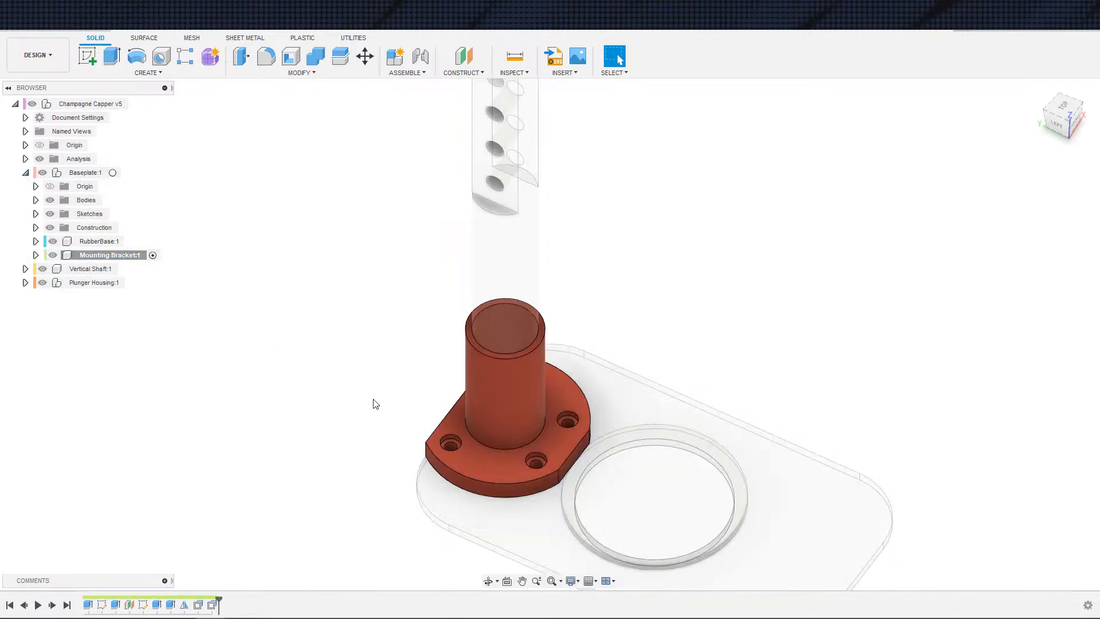
Step: Step through the mounting bracket's timeline features, including Extrude2, Extrude4, Mirror1 and OffsetFaces1
scroll(375, 404, "up", 3)
left_click(115, 604)
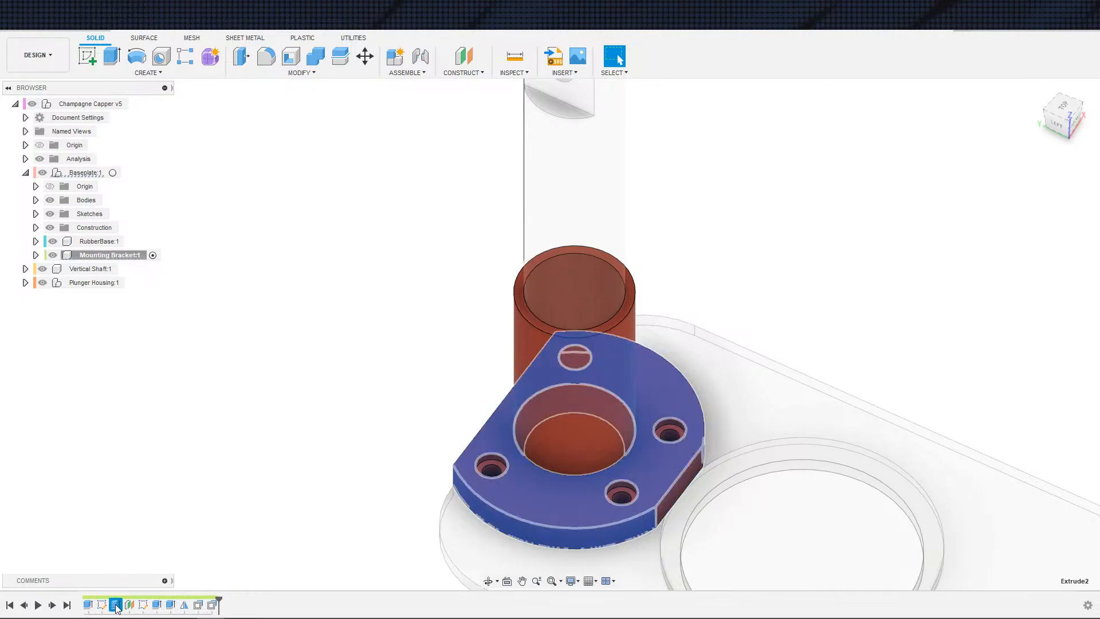
left_click(171, 605)
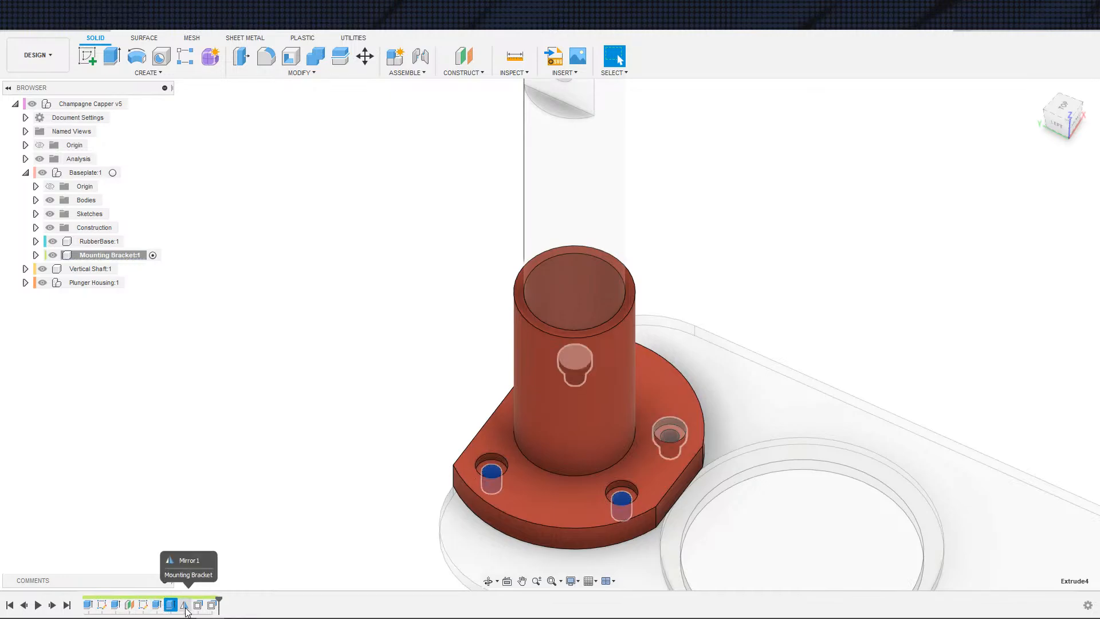
left_click(184, 606)
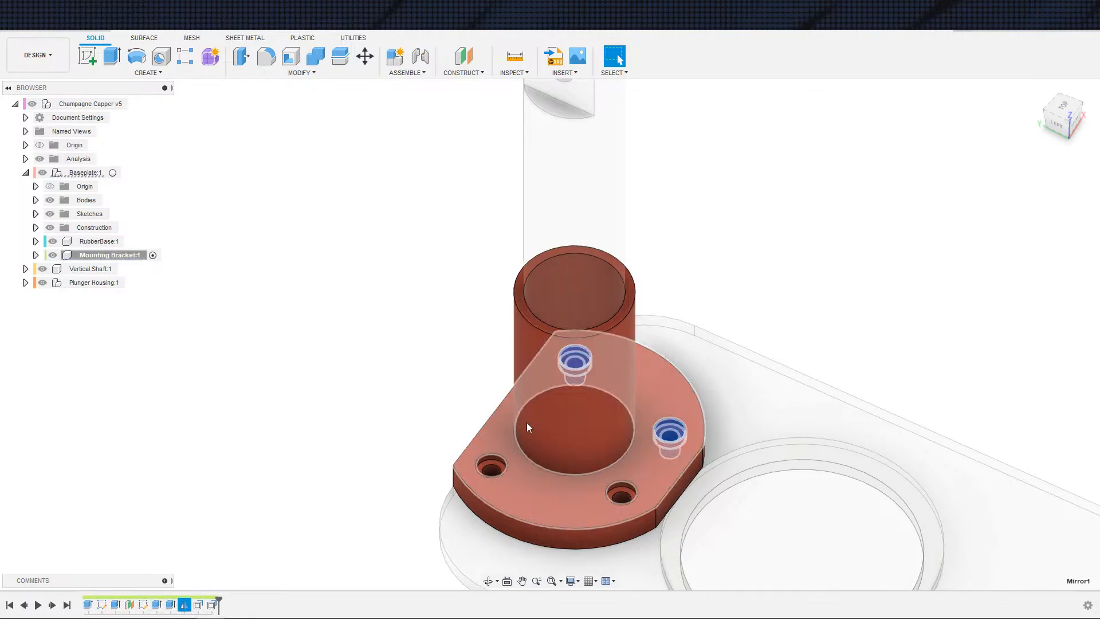
scroll(397, 458, "down", 2)
middle_click_drag(396, 390, 320, 396)
left_click(202, 605)
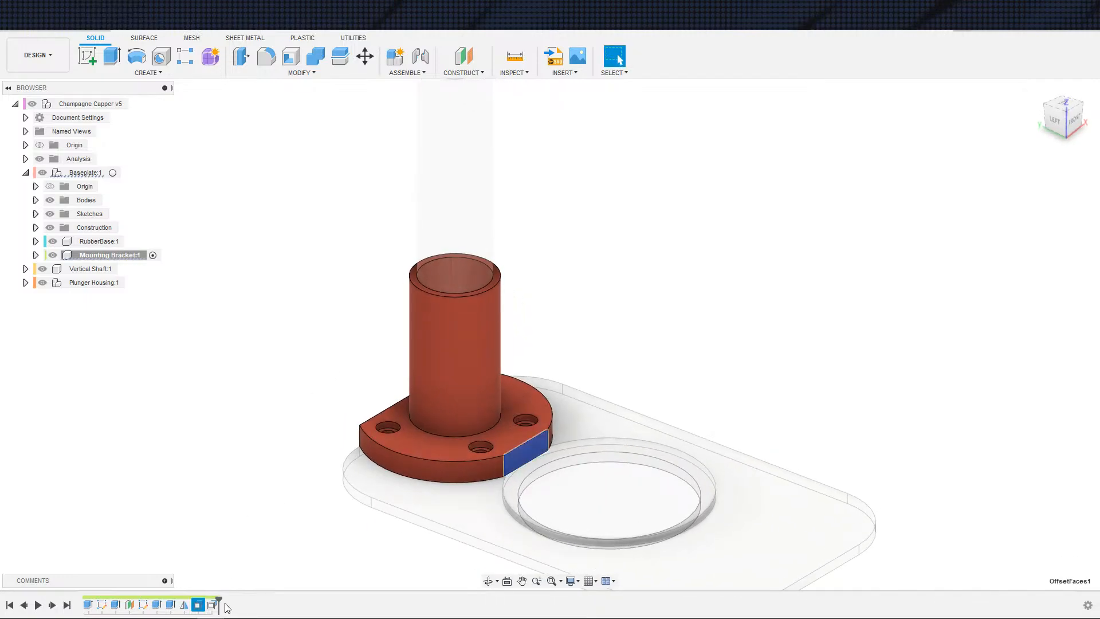
left_click(213, 606)
left_click(223, 537)
Step: Inspect the mounting bracket and baseplate from several angles
scroll(226, 519, "down", 3)
middle_click_drag(229, 518, 265, 488, "shift")
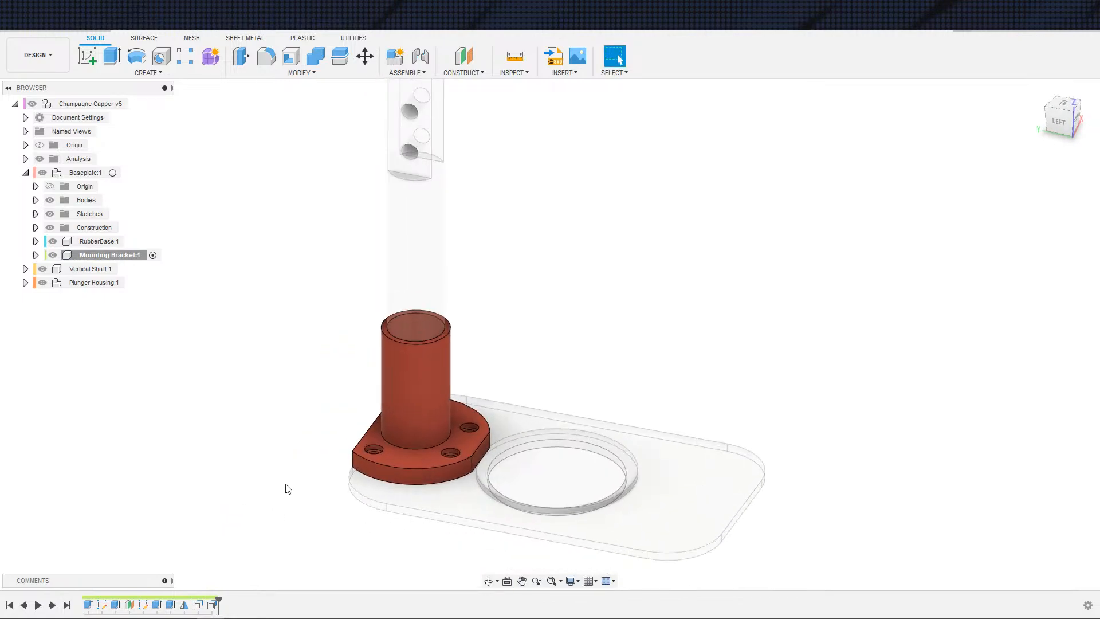
middle_click_drag(436, 449, 334, 433, "shift")
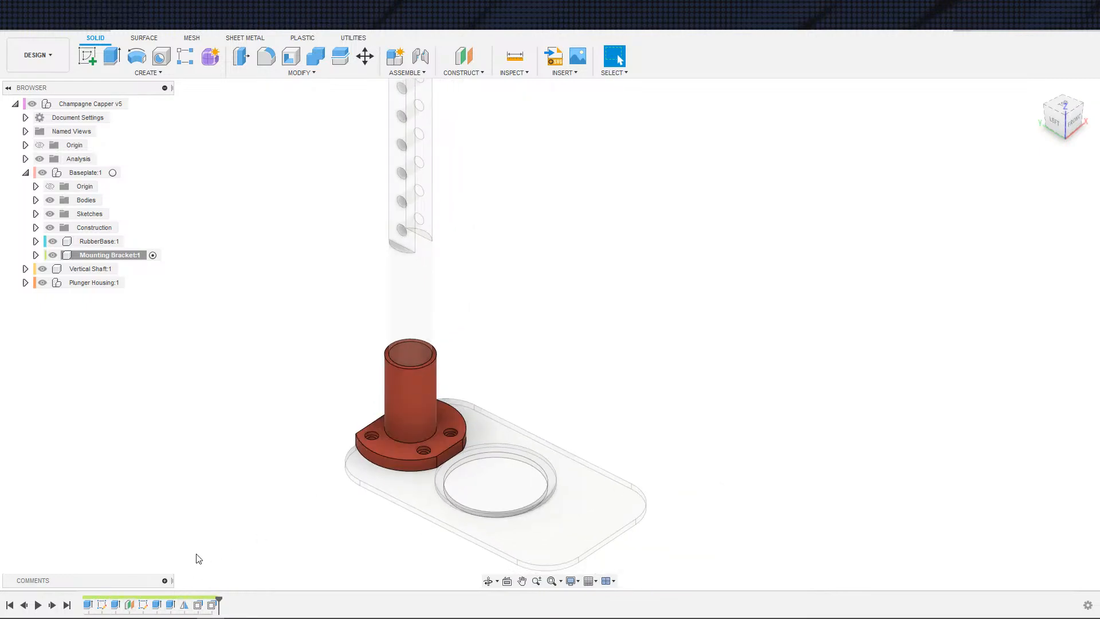
middle_click_drag(199, 559, 358, 484, "shift")
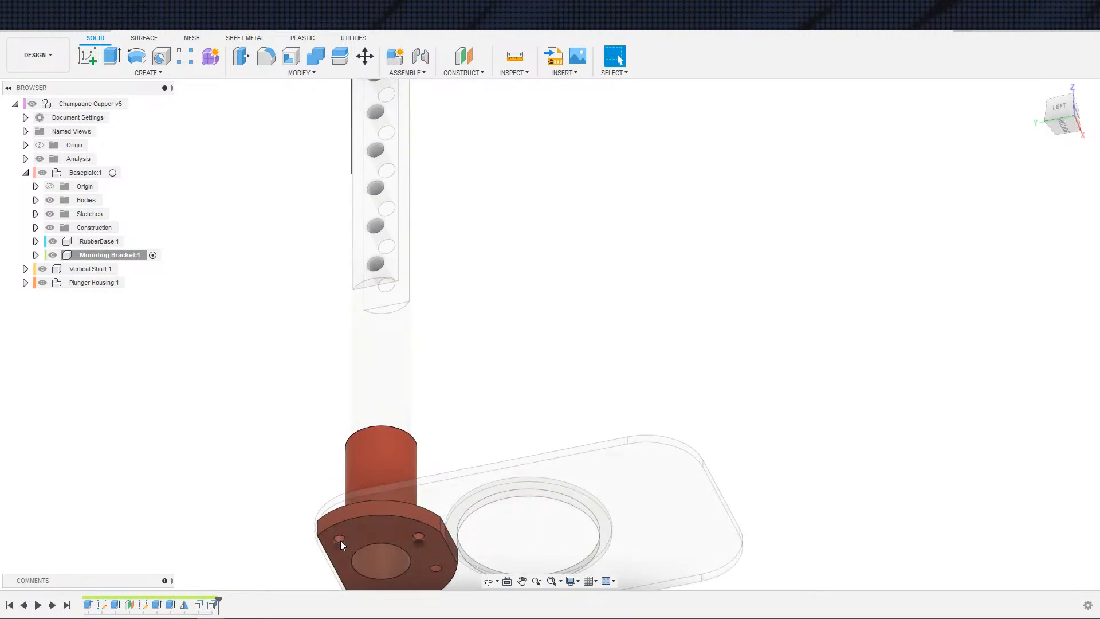
middle_click_drag(235, 514, 253, 452)
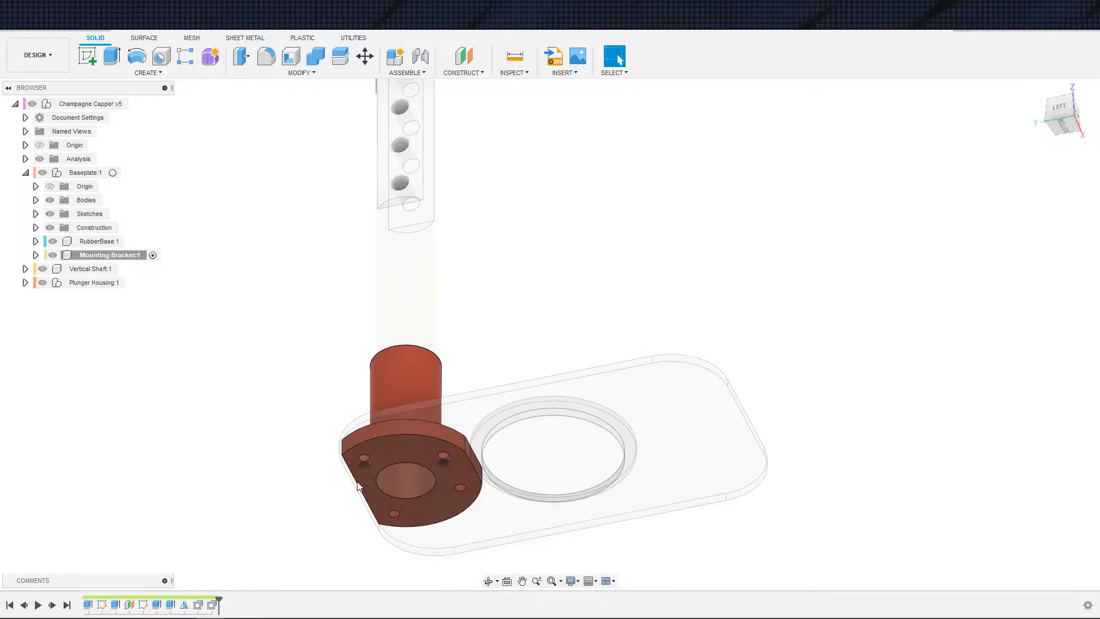
middle_click_drag(430, 483, 474, 496, "shift")
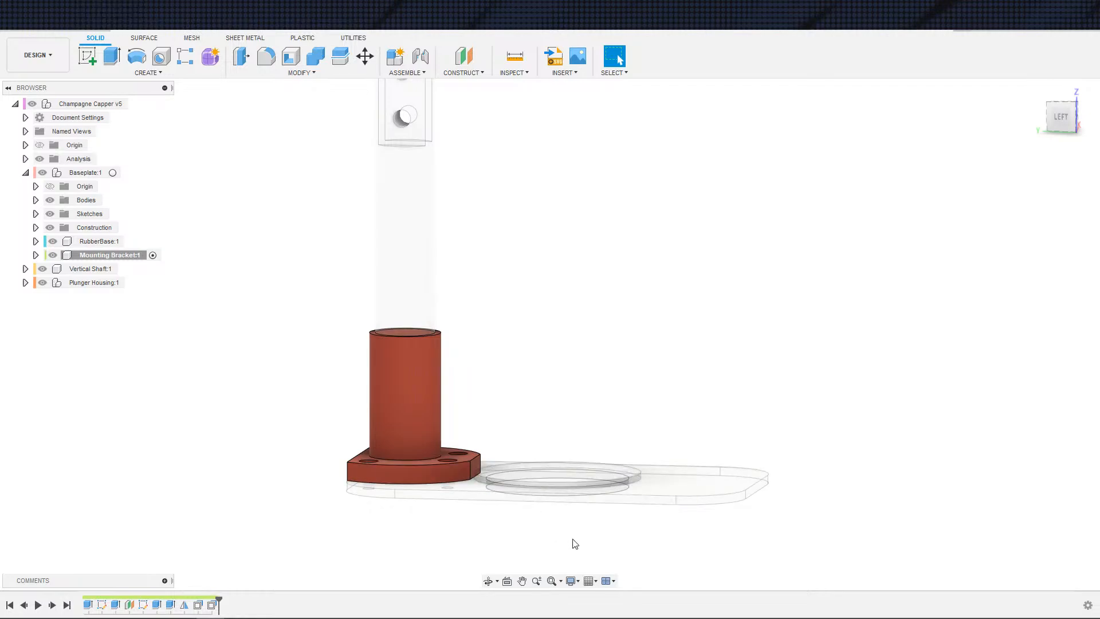
middle_click_drag(575, 543, 540, 558, "shift")
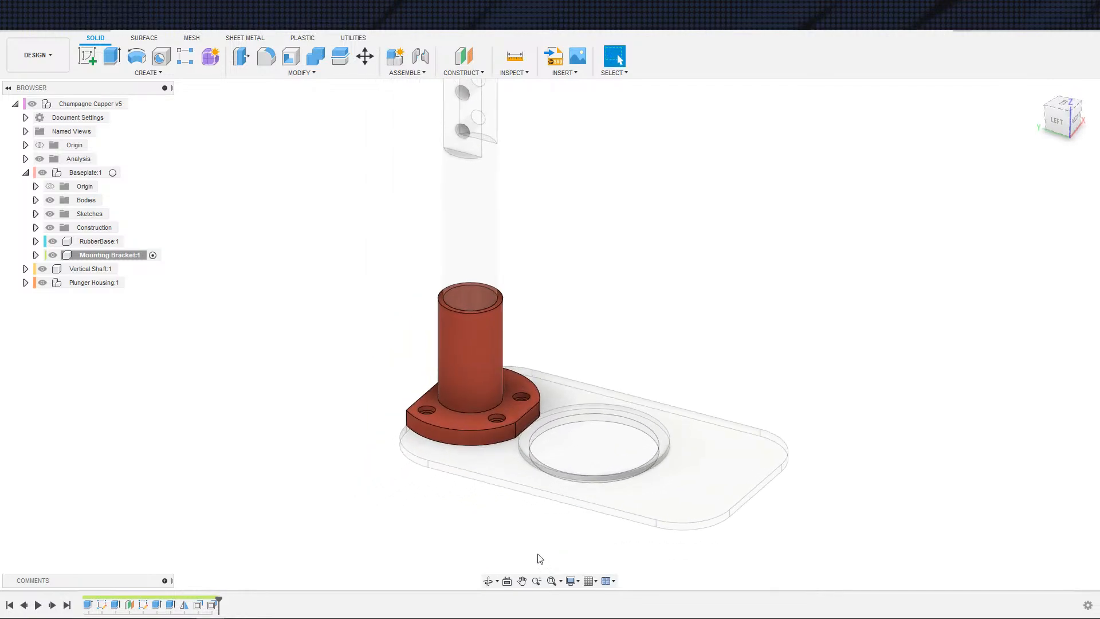
scroll(540, 554, "down", 2)
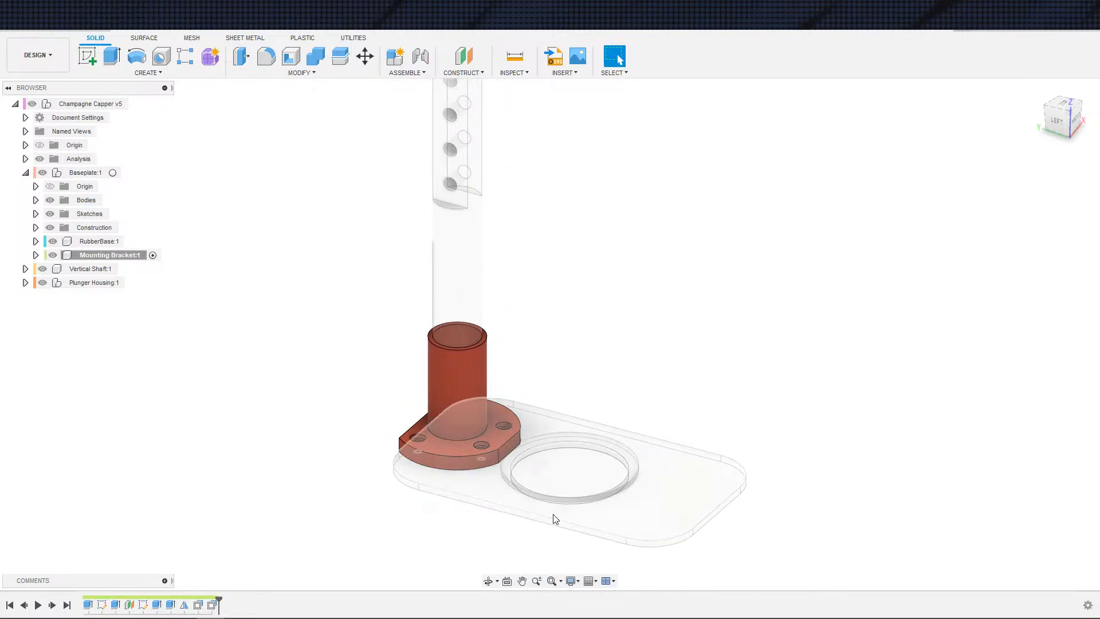
middle_click_drag(478, 500, 505, 473, "shift")
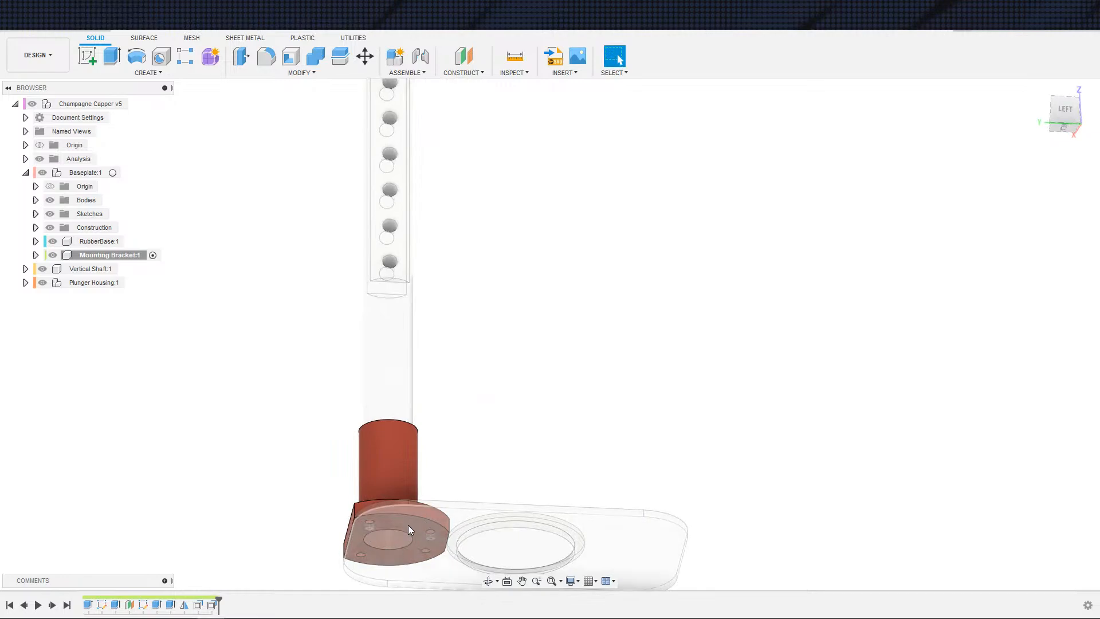
middle_click_drag(410, 534, 712, 422, "shift")
scroll(716, 401, "down", 2)
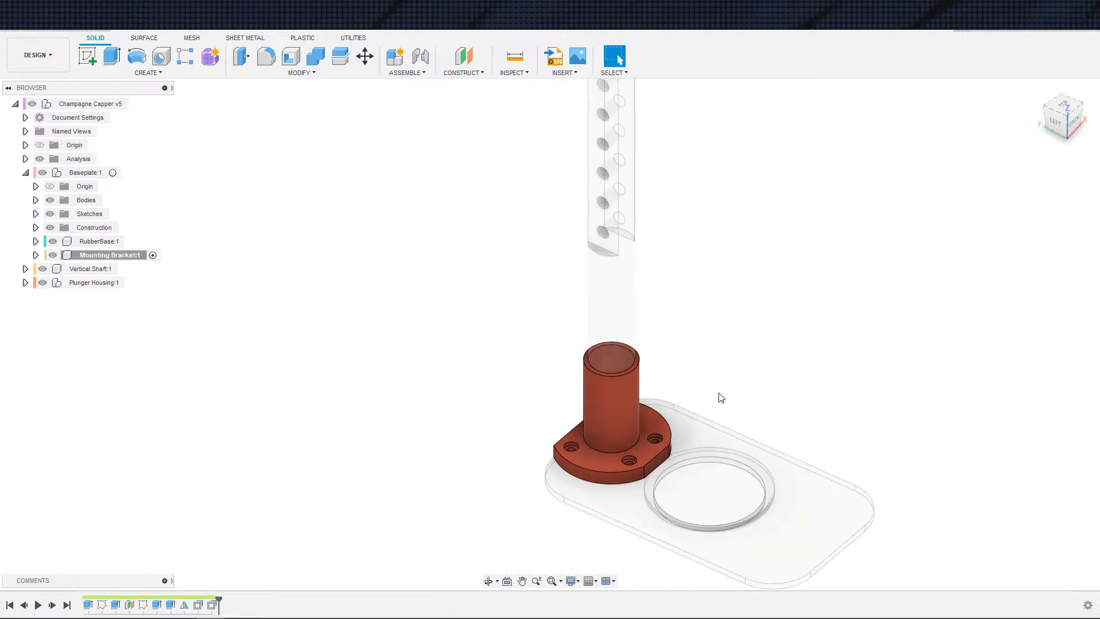
middle_click_drag(717, 384, 746, 395)
scroll(744, 397, "up", 2)
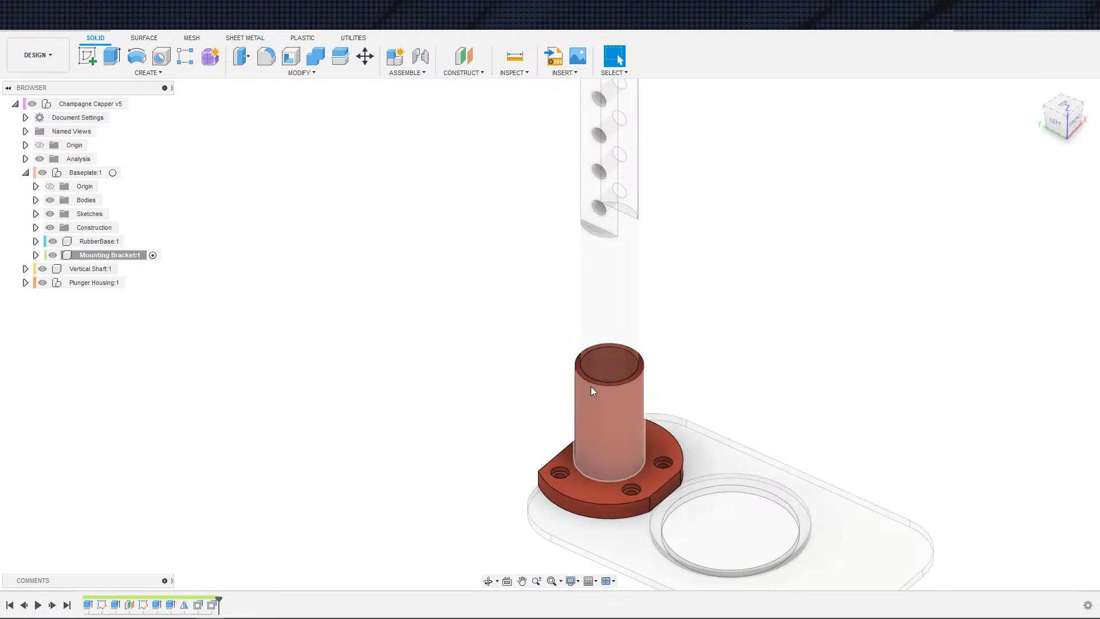
mouse_move(592, 496)
middle_mouse_down("shift")
mouse_move(612, 442)
mouse_move(598, 501)
middle_mouse_up("shift")
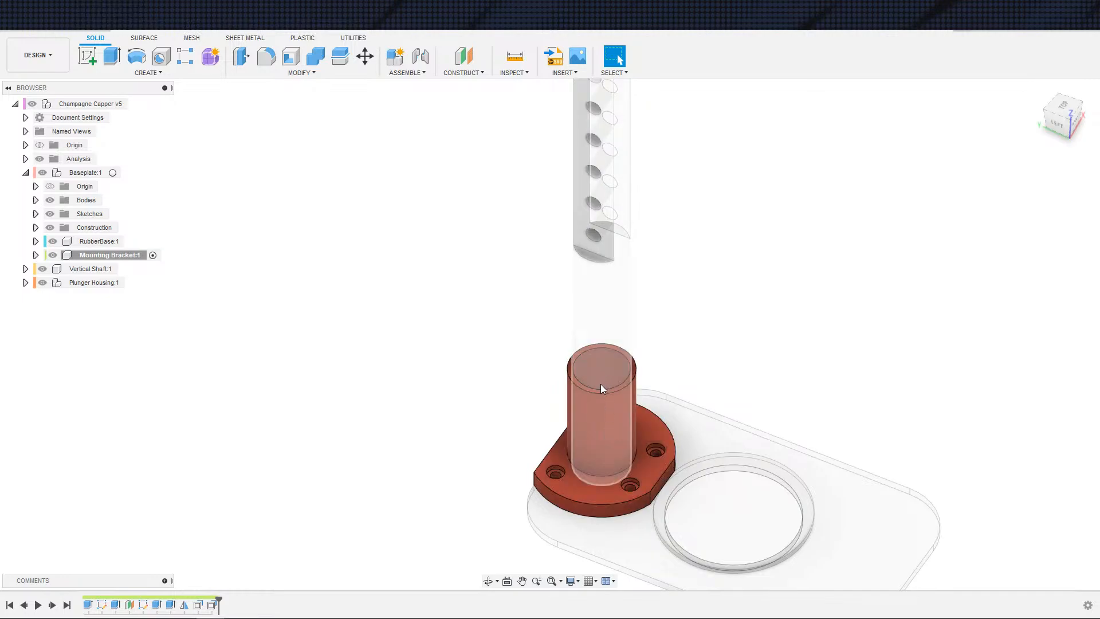
middle_click_drag(614, 452, 298, 368, "shift")
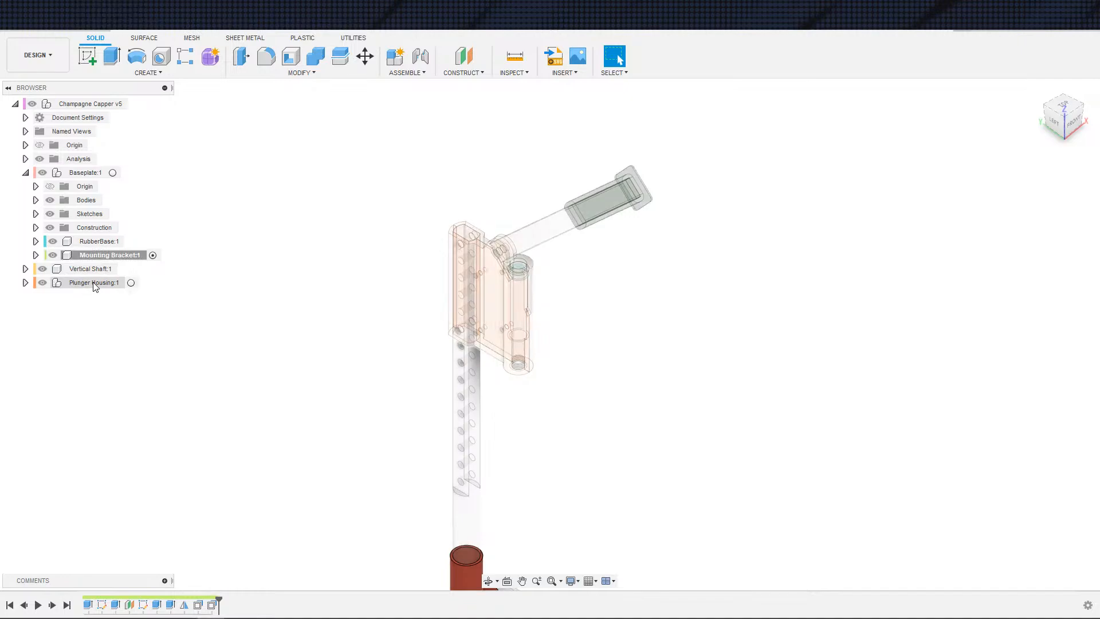
Step: Activate the Plunger Housing component
left_click(129, 283)
mouse_move(338, 300)
middle_mouse_down("shift")
mouse_move(299, 299)
mouse_move(341, 299)
middle_mouse_up("shift")
scroll(491, 313, "up", 3)
middle_click_drag(582, 358, 621, 343, "shift")
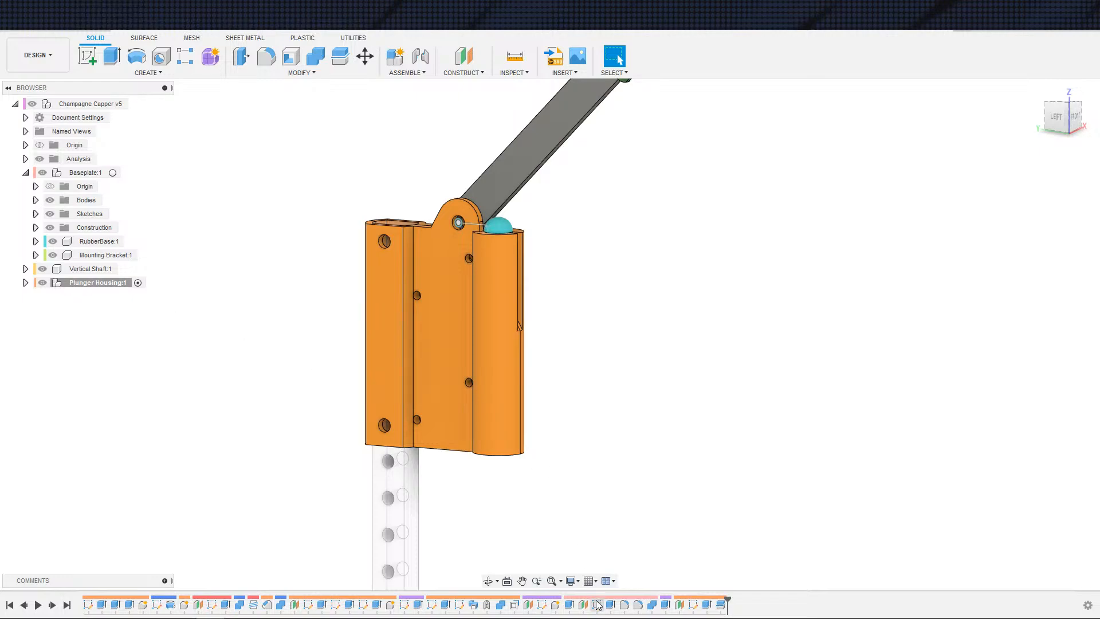
Step: Open the Sweep1 feature for editing and examine its profile and path
left_click(475, 605)
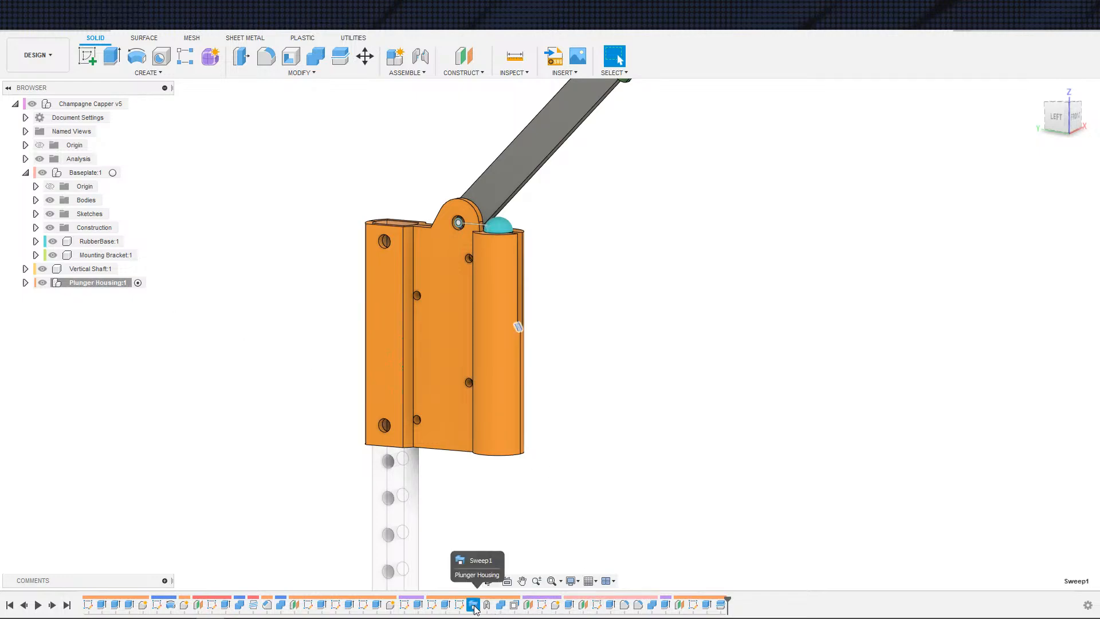
double_click(474, 605)
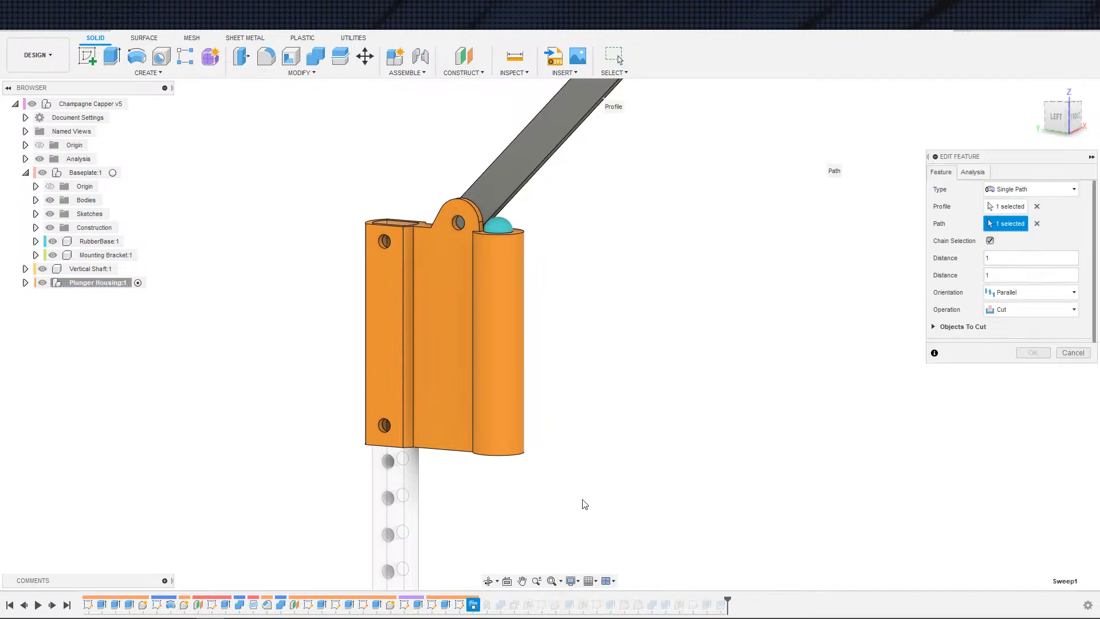
scroll(584, 547, "down", 3)
middle_click_drag(584, 504, 699, 520)
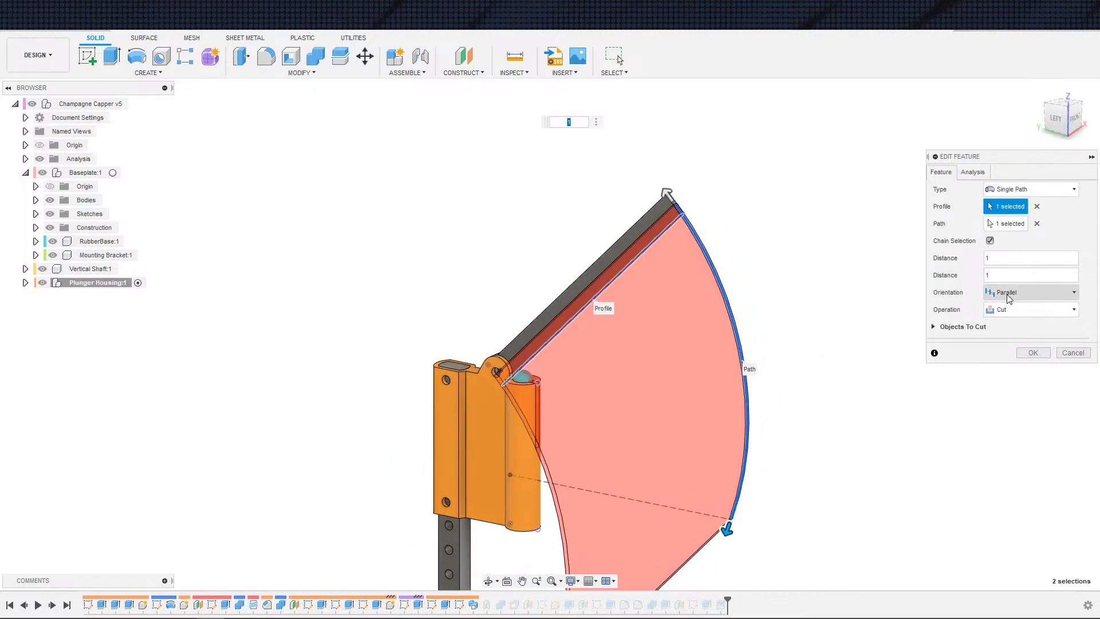
middle_click_drag(768, 278, 701, 237, "shift")
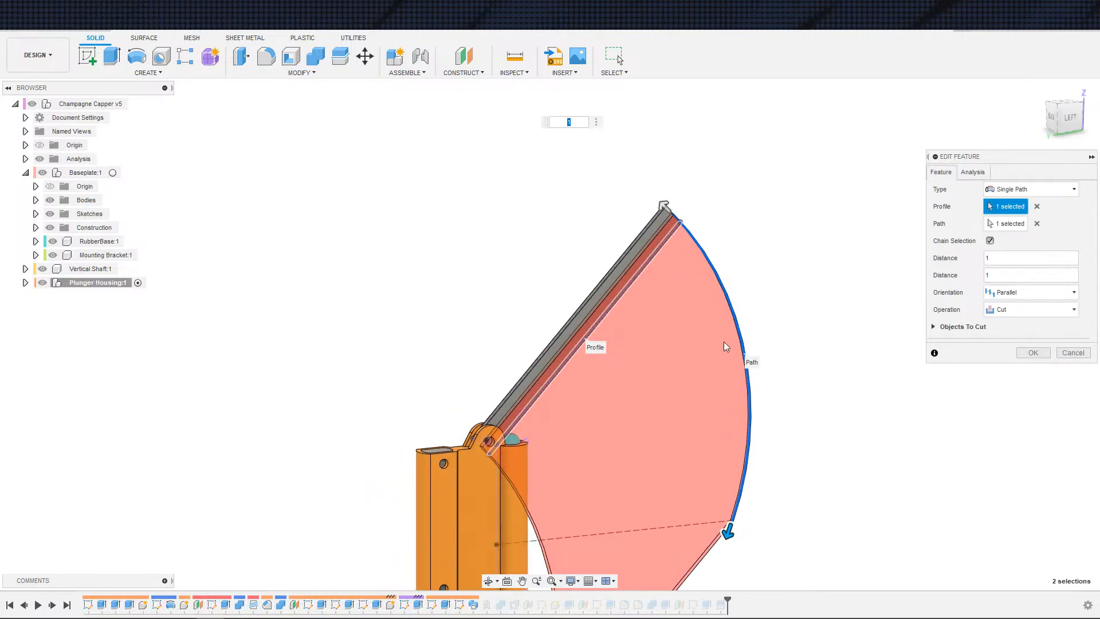
middle_click_drag(735, 318, 796, 304, "shift")
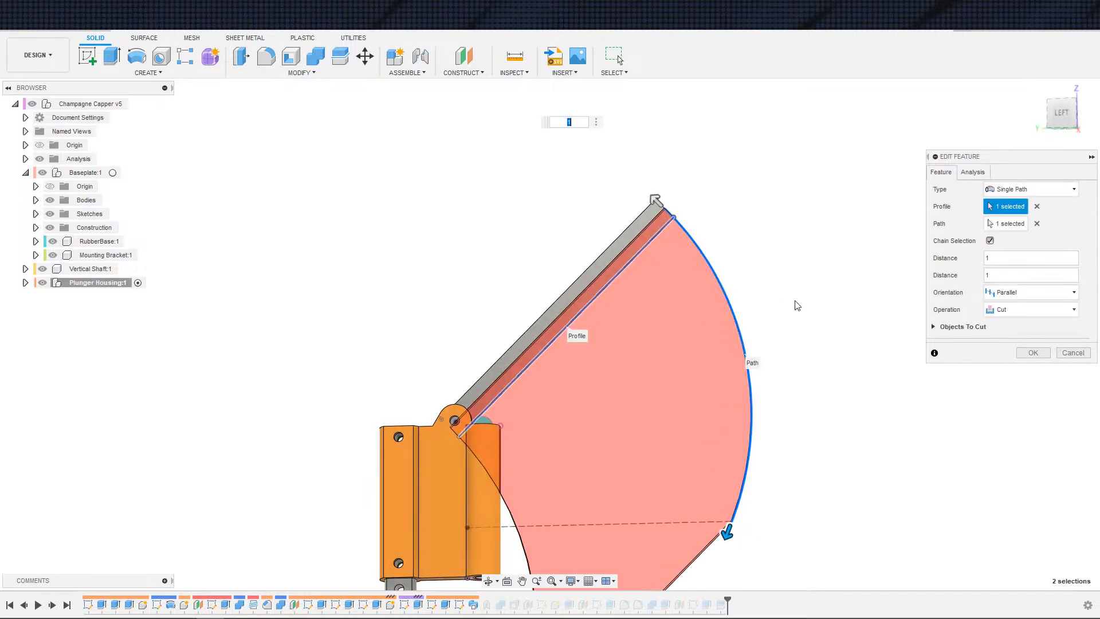
Step: Reselect Parallel as the sweep orientation, then cancel the feature edit
left_click(1004, 293)
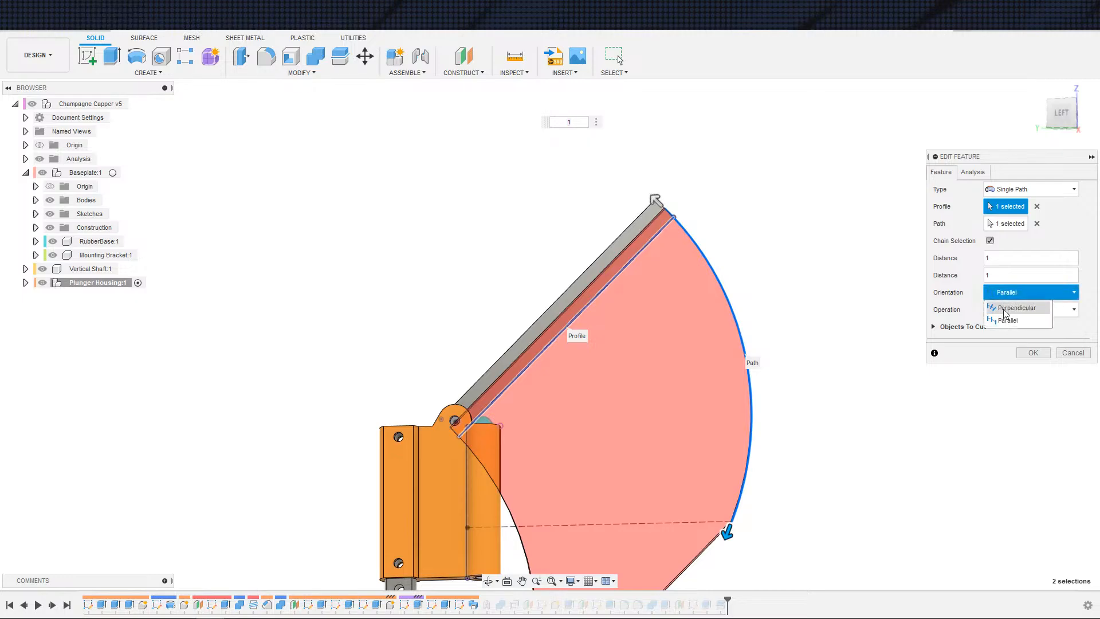
left_click(1007, 320)
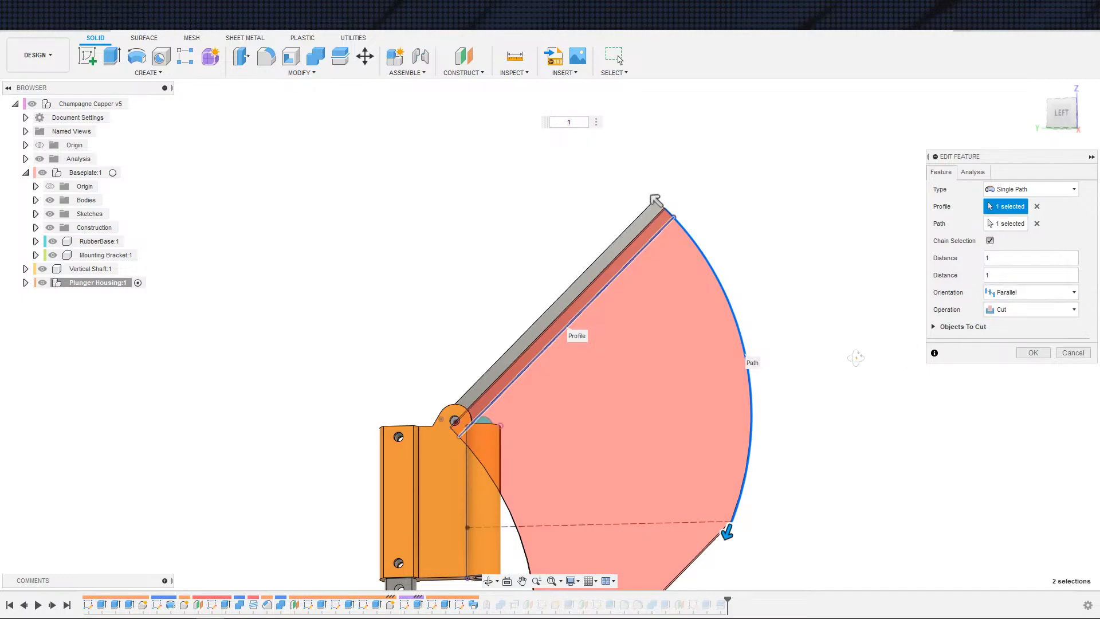
middle_click_drag(853, 357, 814, 369, "shift")
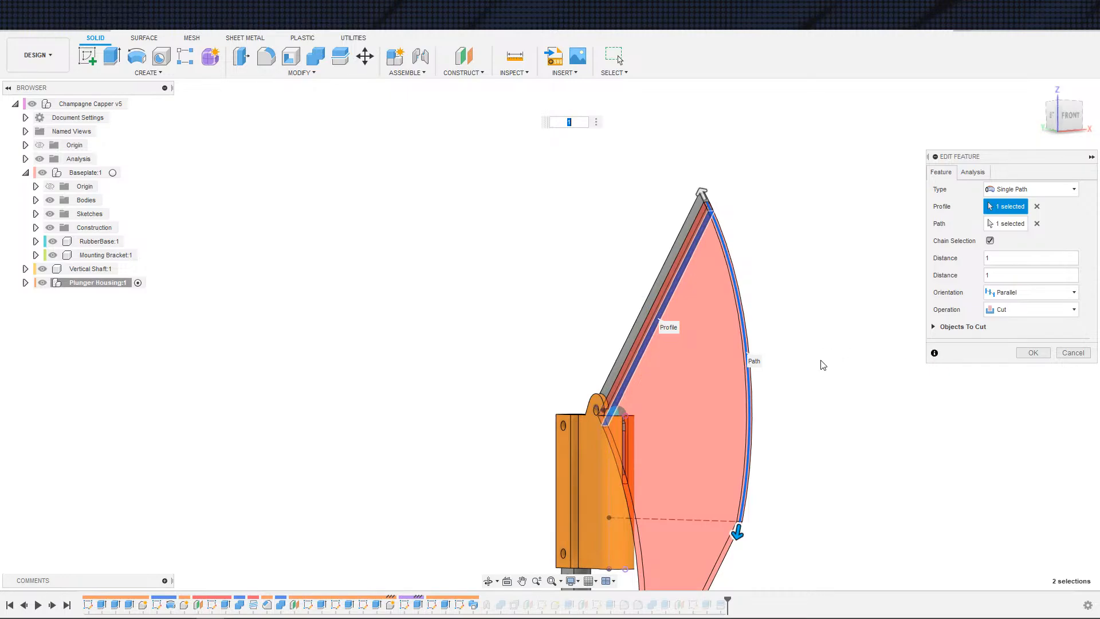
scroll(812, 376, "up", 1)
key("Escape")
middle_click_drag(813, 381, 742, 410, "shift")
scroll(691, 395, "up", 3)
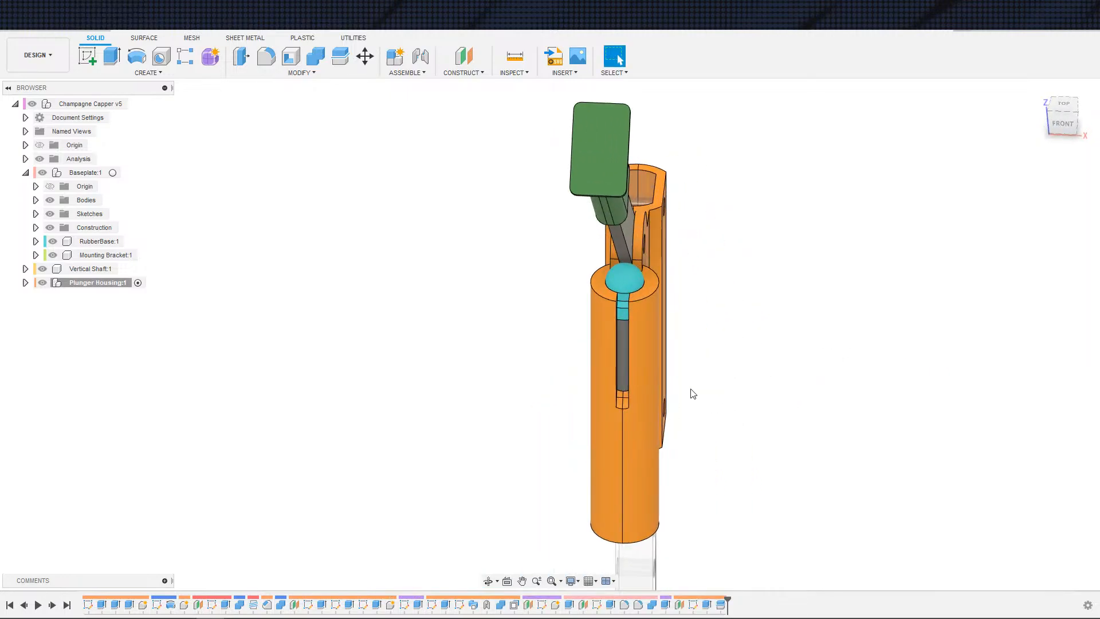
Step: Try to rotate the handle about its pivot joint, then revert the component positions and undo the move
middle_click_drag(634, 354, 680, 412)
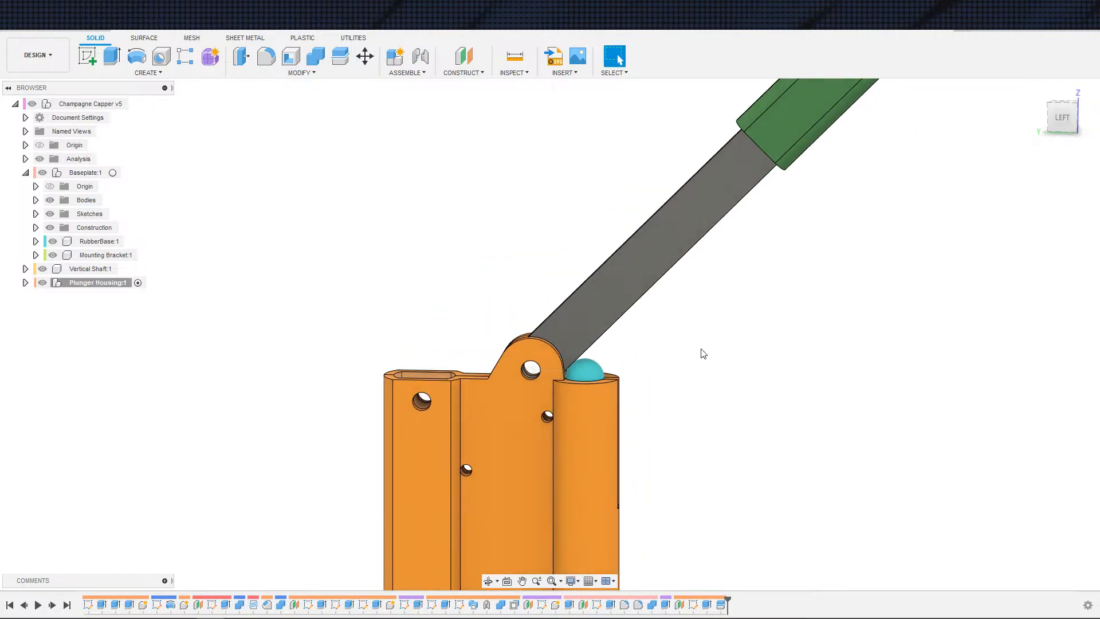
double_click(565, 375)
left_click_drag(590, 372, 532, 479)
middle_click_drag(748, 456, 697, 477, "shift")
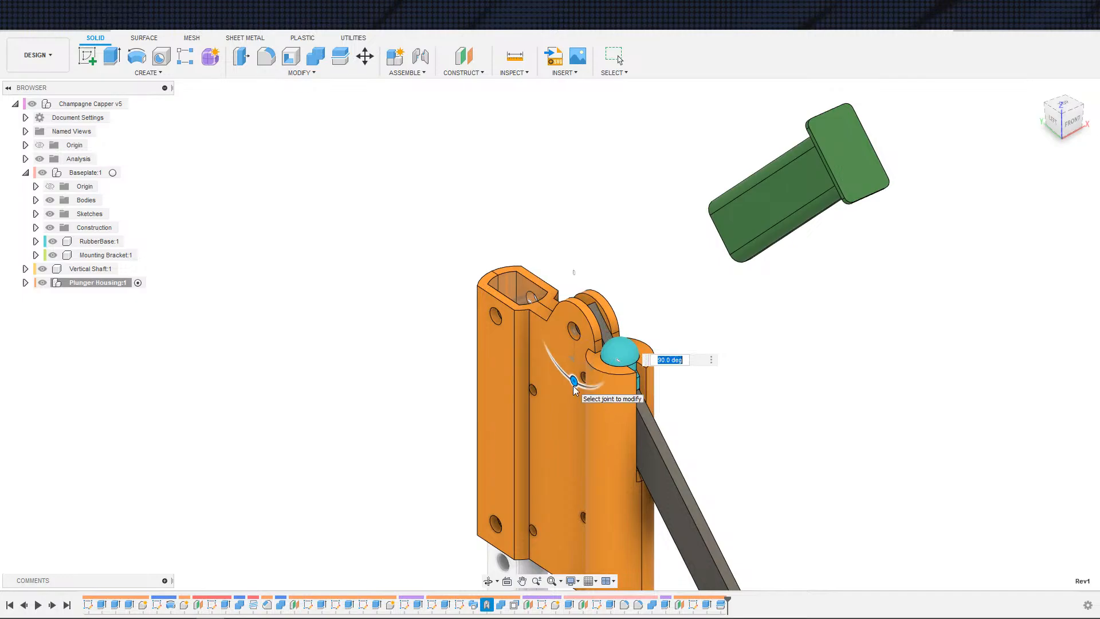
left_click_drag(574, 384, 570, 385)
middle_click_drag(771, 418, 809, 394, "shift")
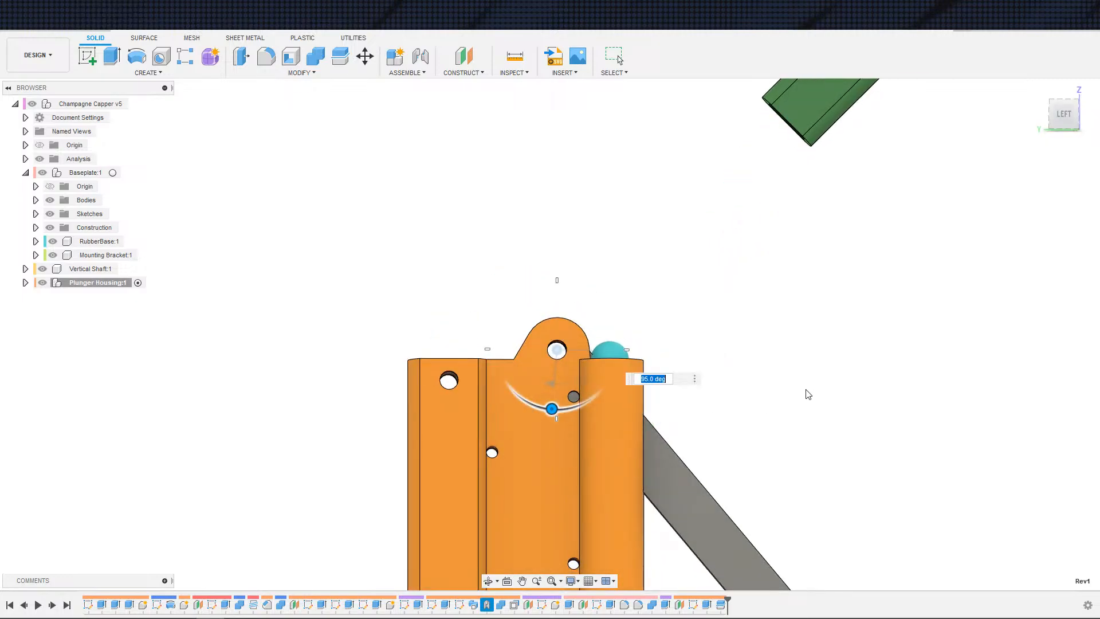
left_click(327, 61)
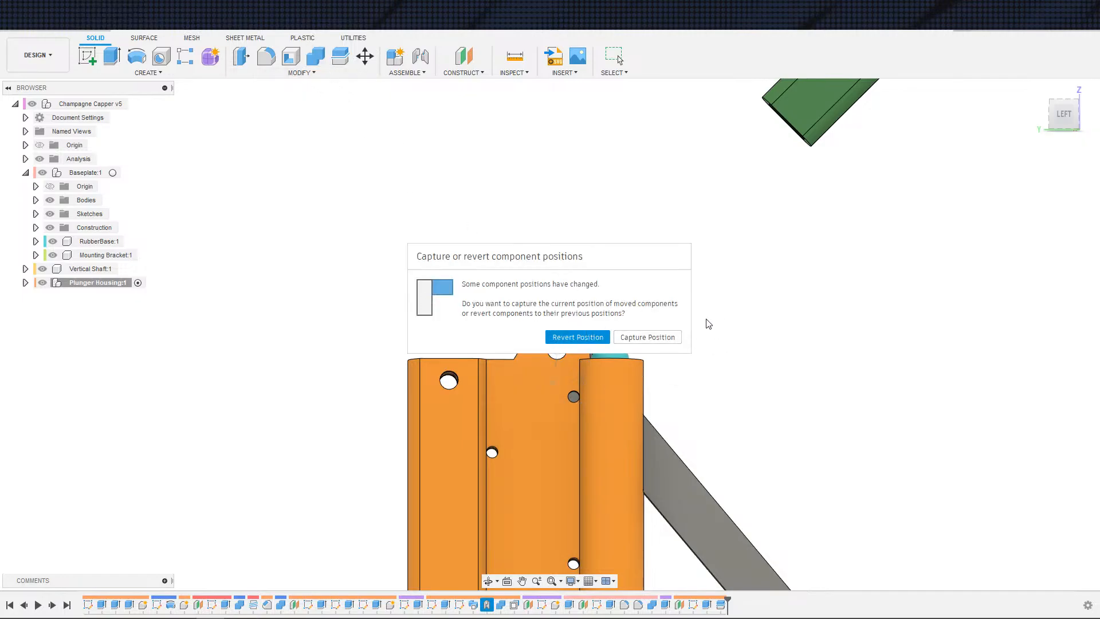
left_click(596, 336)
middle_click_drag(714, 312, 680, 328, "shift")
key("Escape")
scroll(668, 326, "down", 3)
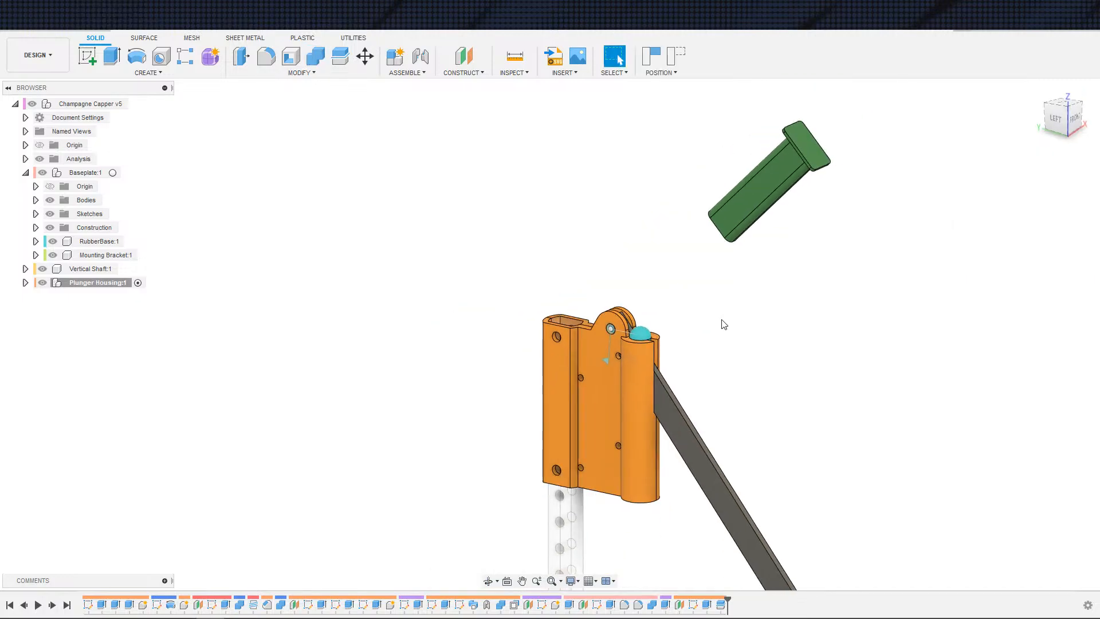
key("ctrl+z")
middle_click_drag(685, 337, 604, 355, "shift")
middle_click_drag(423, 352, 467, 330)
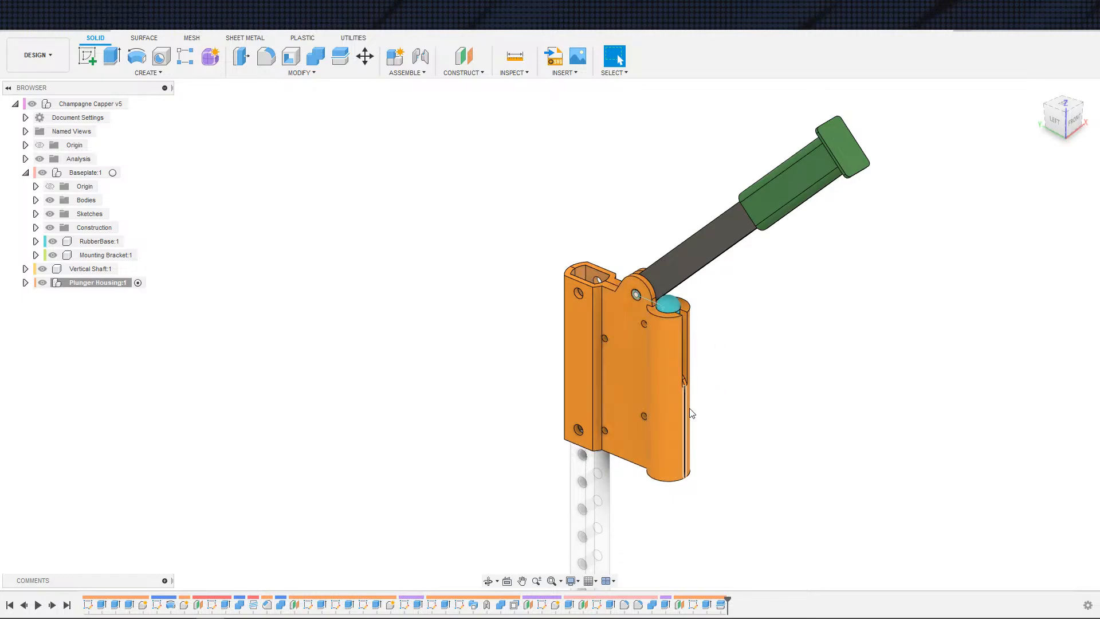
Step: Open the Combine cut feature from the timeline for editing, examine its target and tool bodies, and cancel
left_click(651, 605)
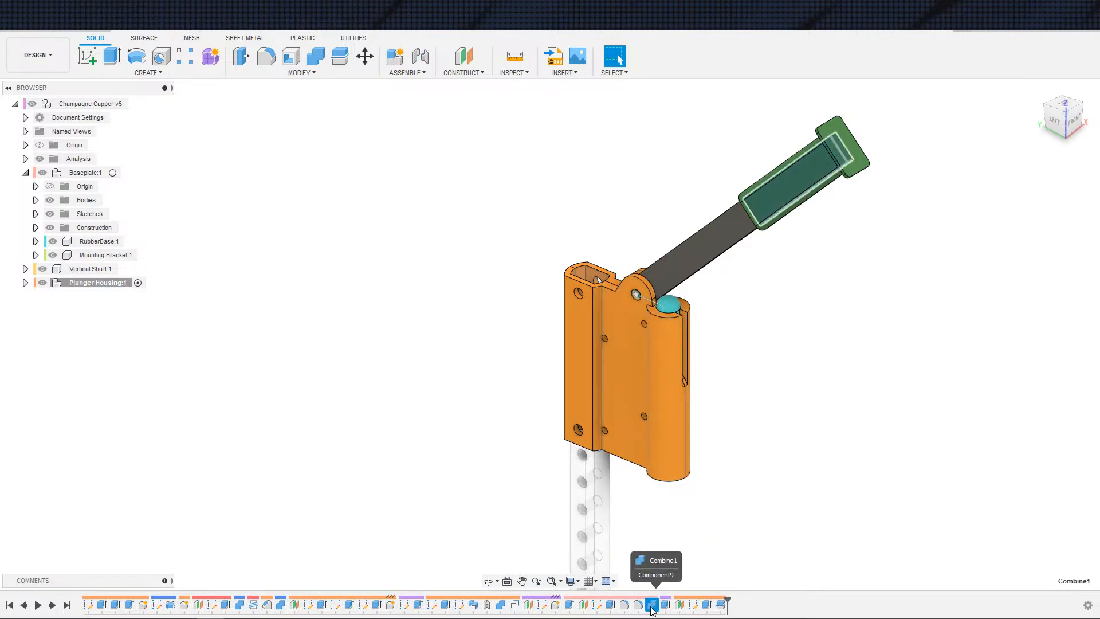
left_click(500, 605)
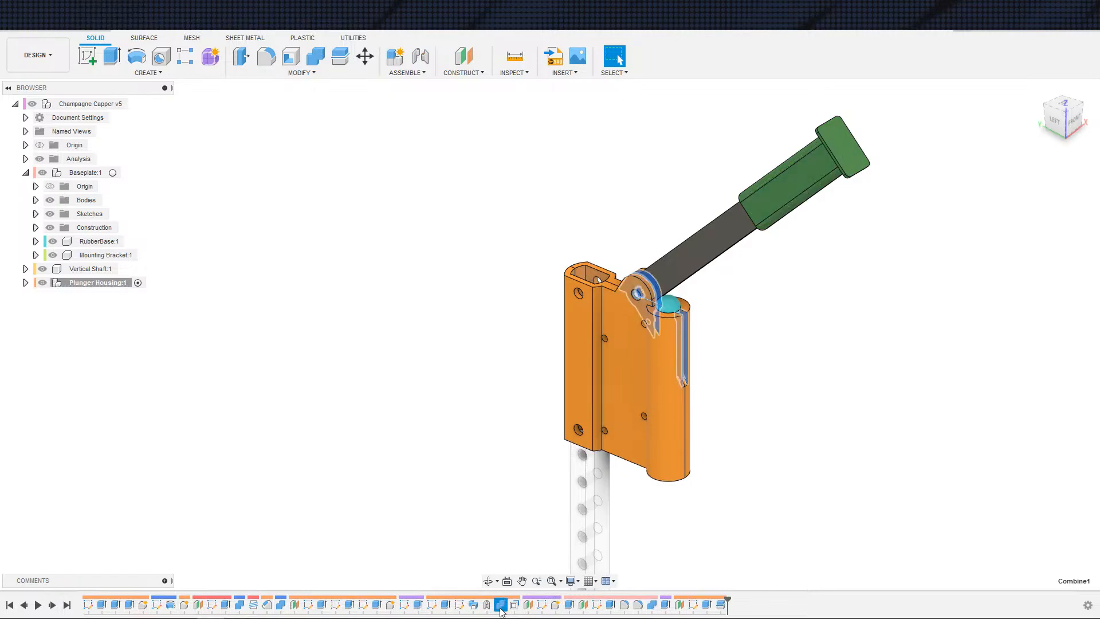
double_click(500, 605)
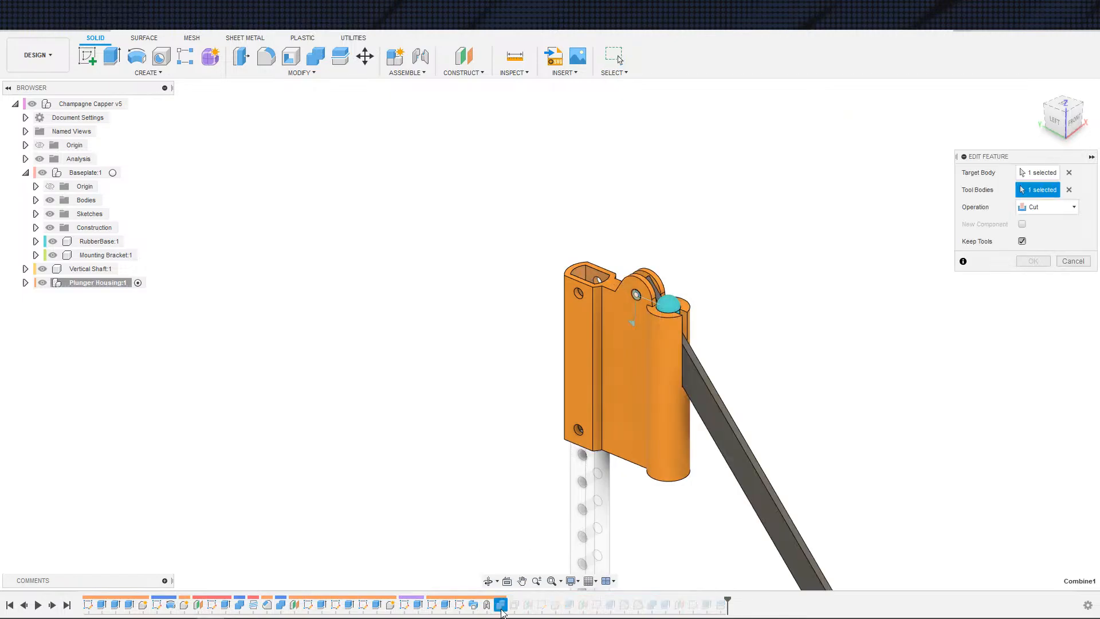
key("Escape")
Step: Inspect the plunger housing, handle pivot and bracket from several angles
scroll(688, 510, "up", 1)
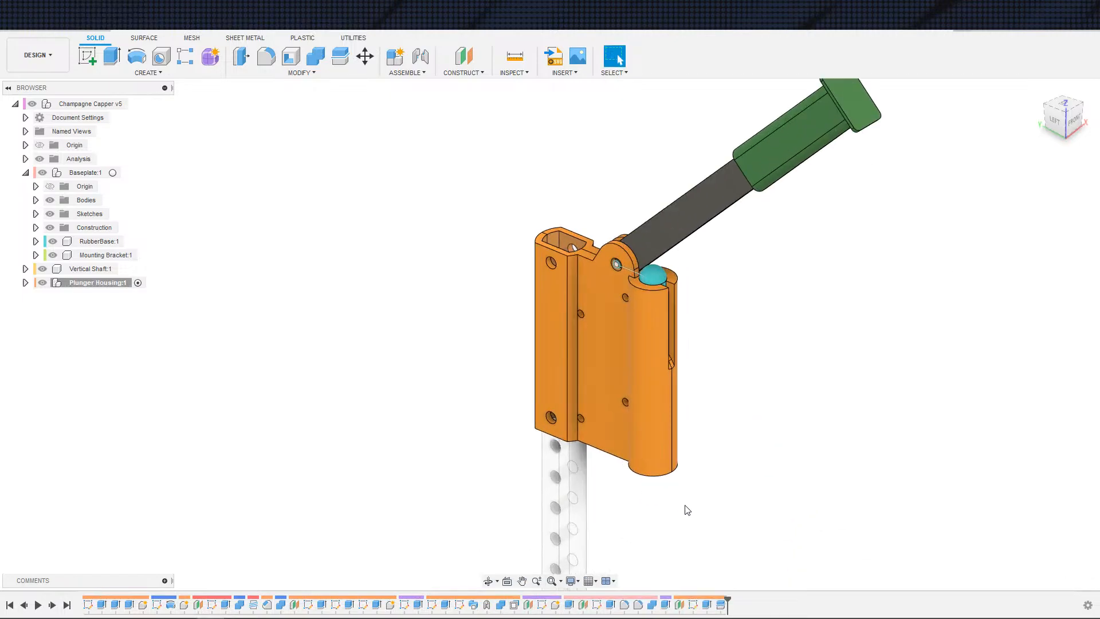
middle_click_drag(708, 509, 656, 355, "shift")
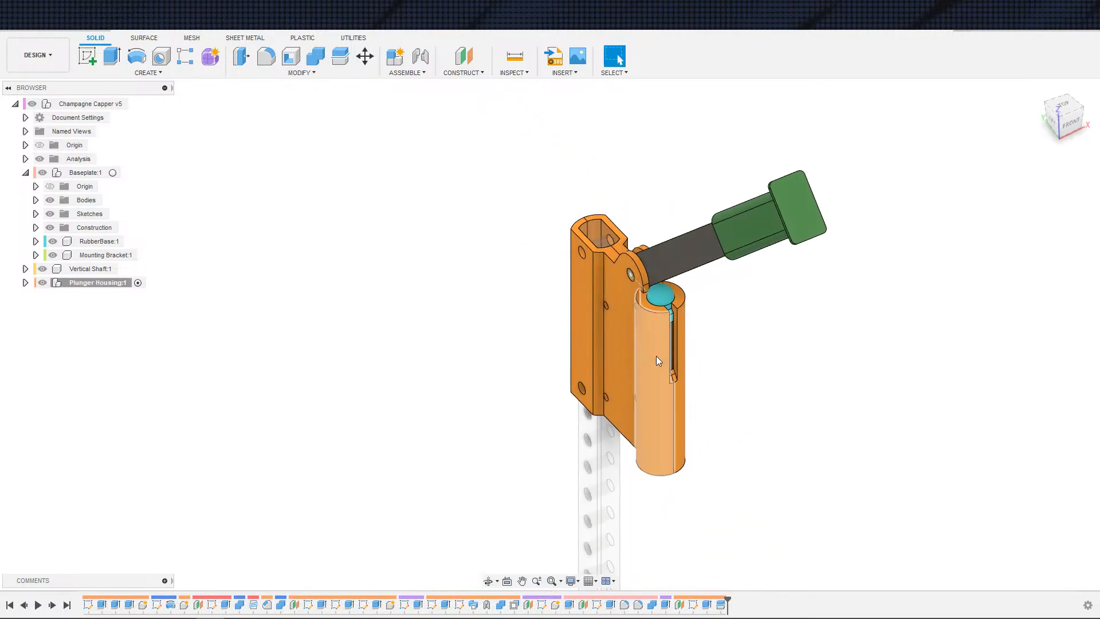
middle_click_drag(775, 425, 808, 440, "shift")
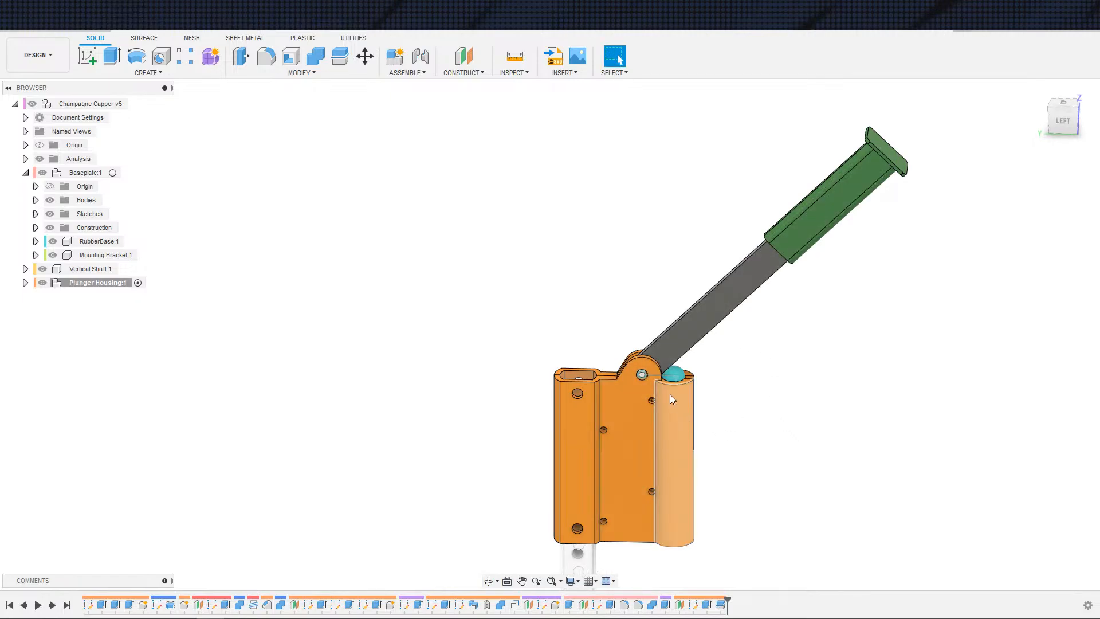
scroll(589, 363, "up", 5)
middle_click_drag(589, 363, 652, 395, "shift")
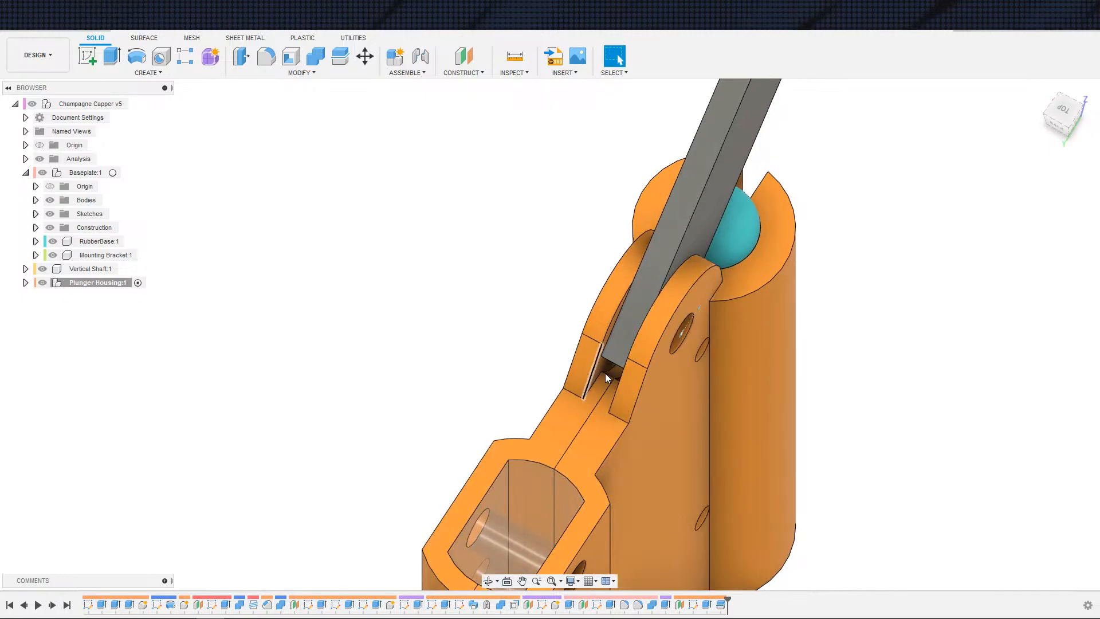
middle_click_drag(641, 359, 561, 432, "shift")
scroll(606, 332, "down", 4)
scroll(579, 413, "down", 3)
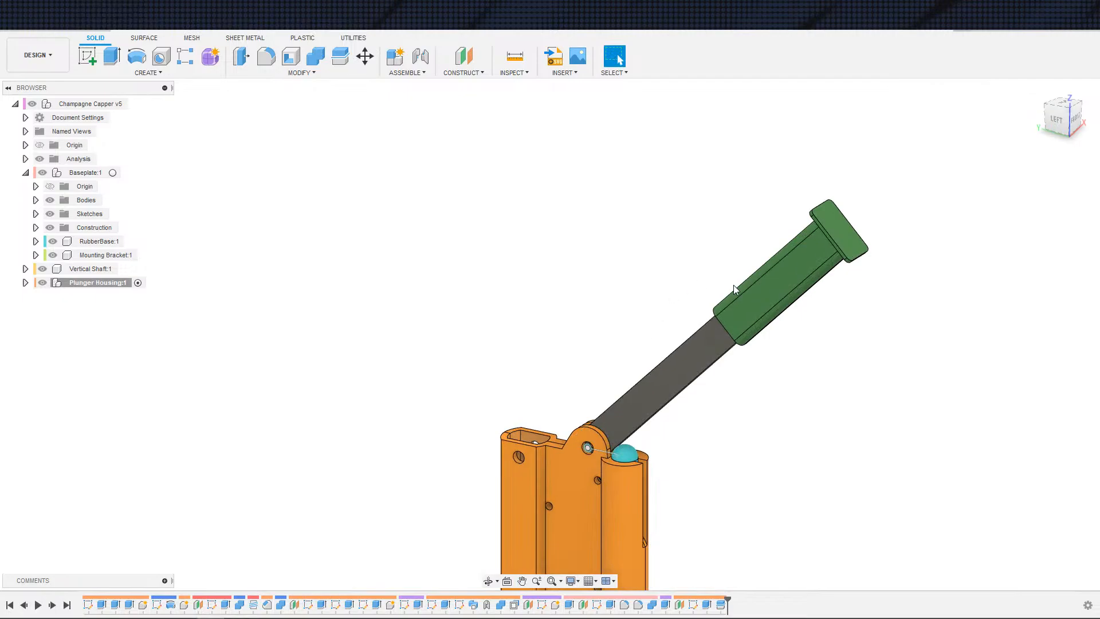
middle_click_drag(828, 354, 844, 312, "shift")
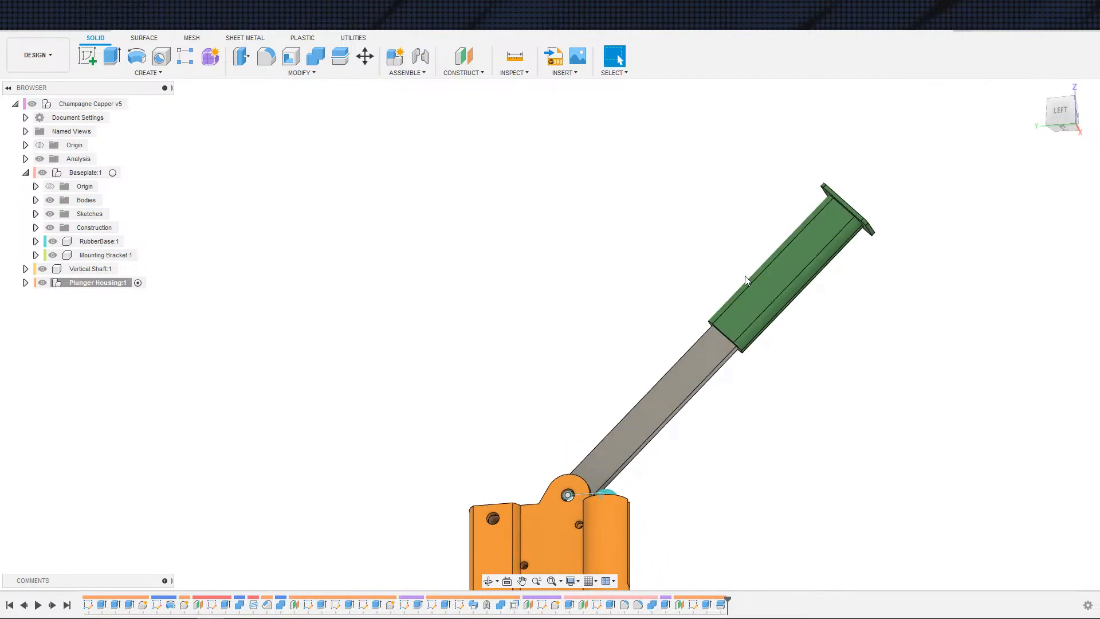
middle_click_drag(804, 395, 744, 454, "shift")
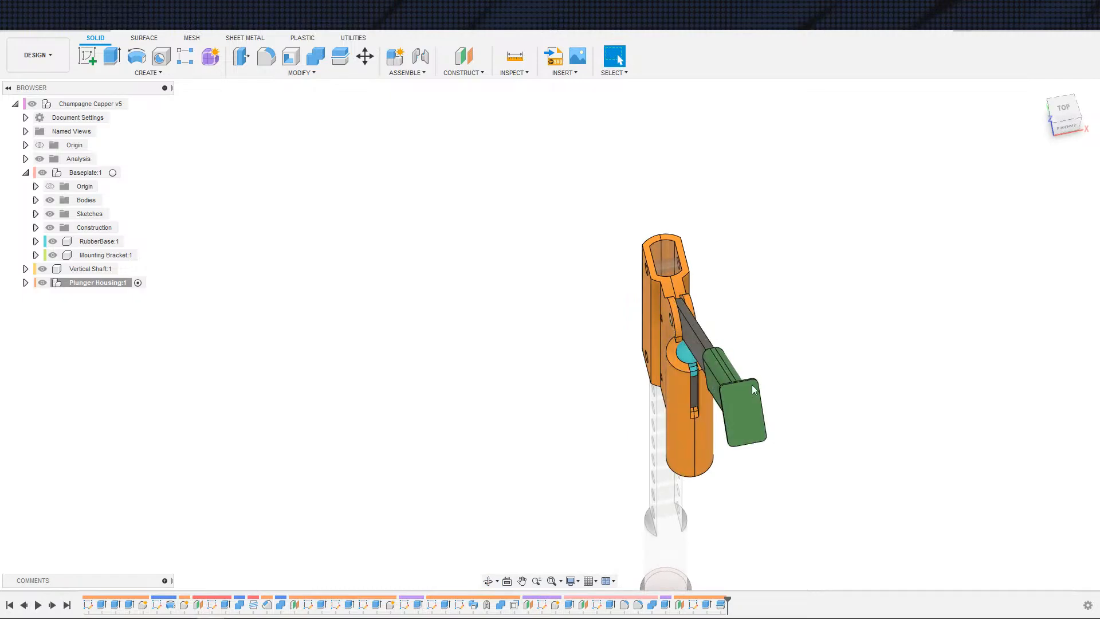
middle_click_drag(479, 383, 550, 359, "shift")
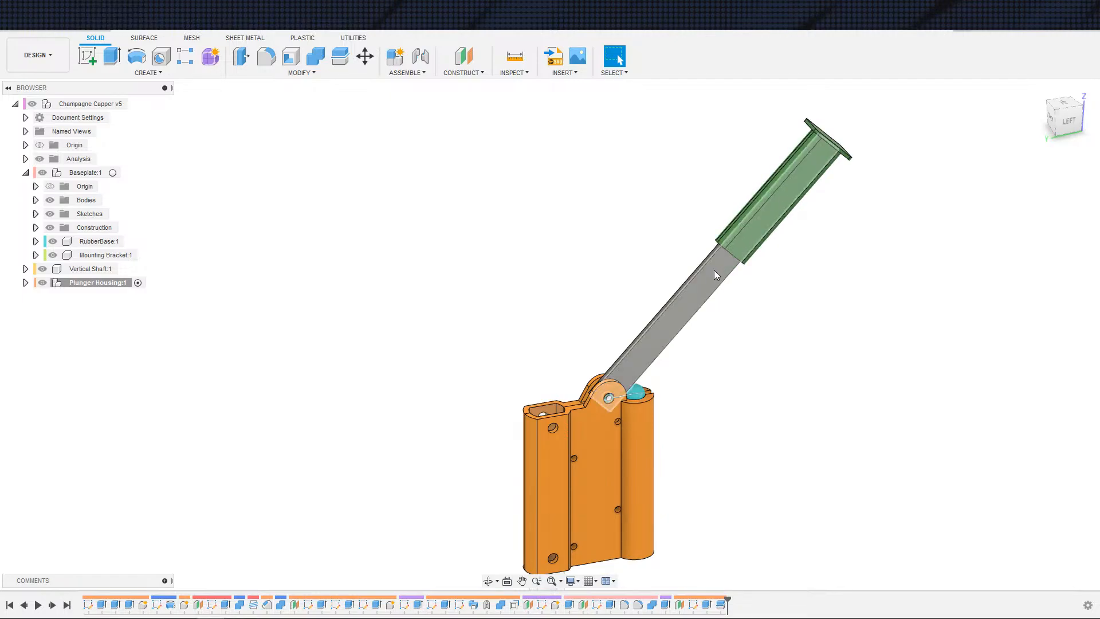
middle_click_drag(745, 357, 934, 310, "shift")
scroll(873, 393, "up", 3)
middle_click_drag(947, 348, 914, 351, "shift")
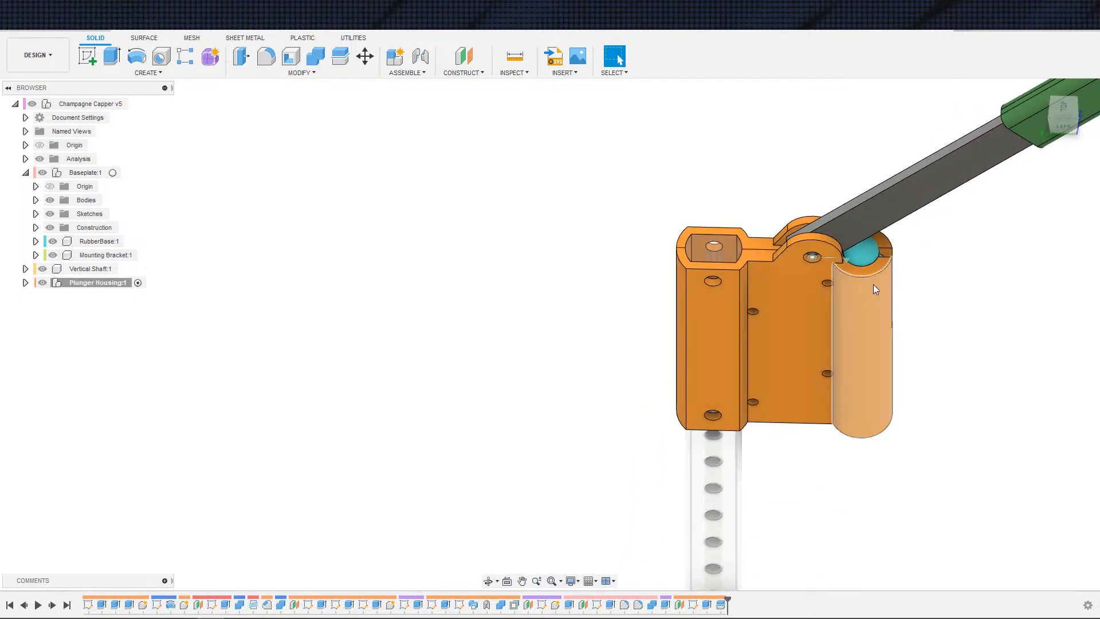
middle_click_drag(864, 240, 827, 266, "shift")
scroll(785, 292, "up", 2)
middle_click_drag(781, 302, 763, 328, "shift")
scroll(763, 328, "down", 2)
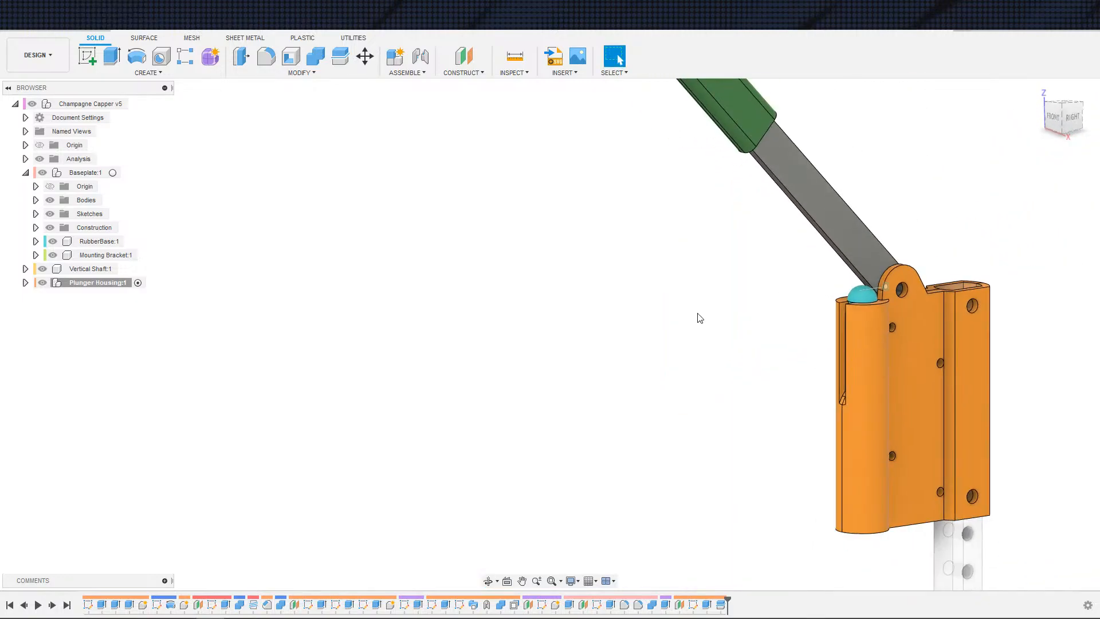
middle_click_drag(697, 314, 413, 294)
Step: Expand the Plunger Housing's bodies and hide Body2 to expose the housing interior
left_click(26, 282)
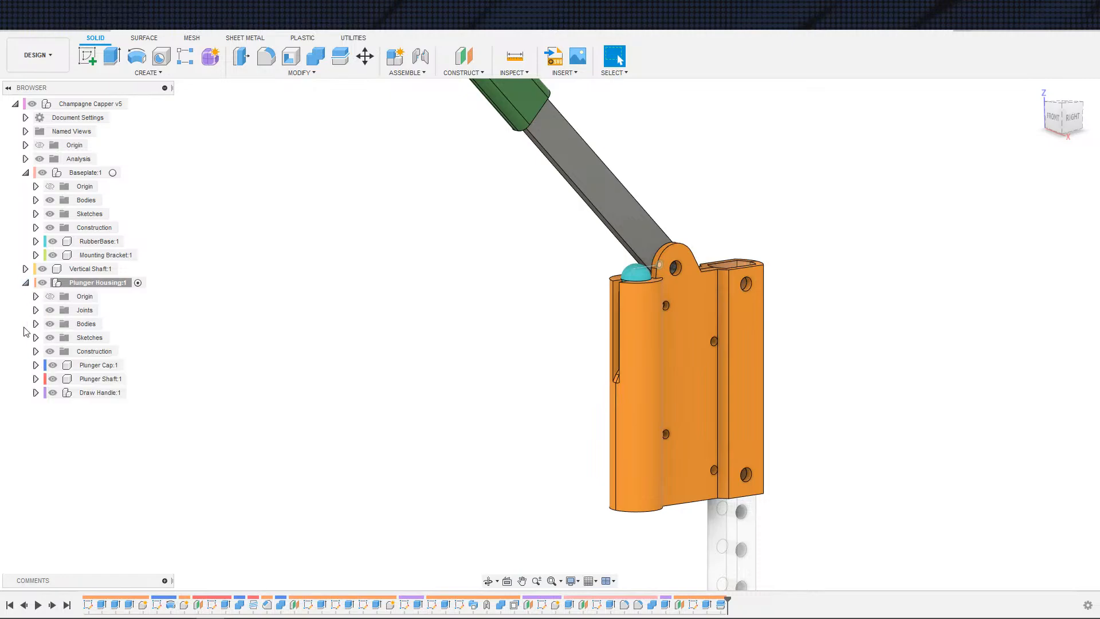
left_click(35, 324)
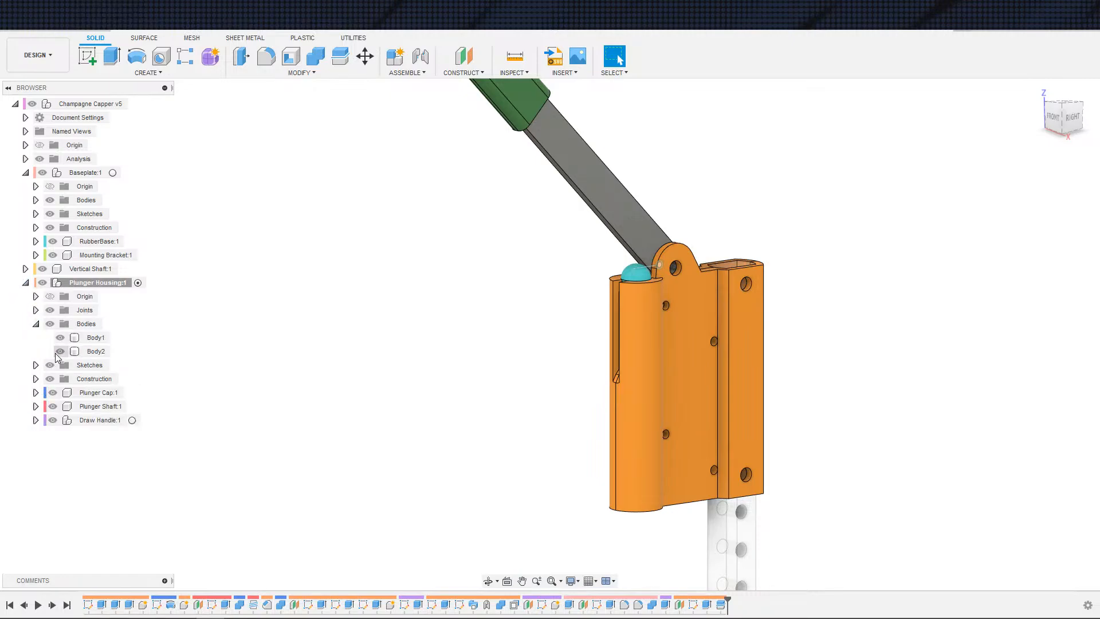
left_click(60, 351)
Step: Examine the plunger shaft inside the cut-away housing, selecting Body1 to highlight it
scroll(356, 351, "up", 3)
middle_click_drag(356, 351, 207, 390)
middle_click_drag(493, 410, 300, 349)
scroll(301, 348, "down", 4)
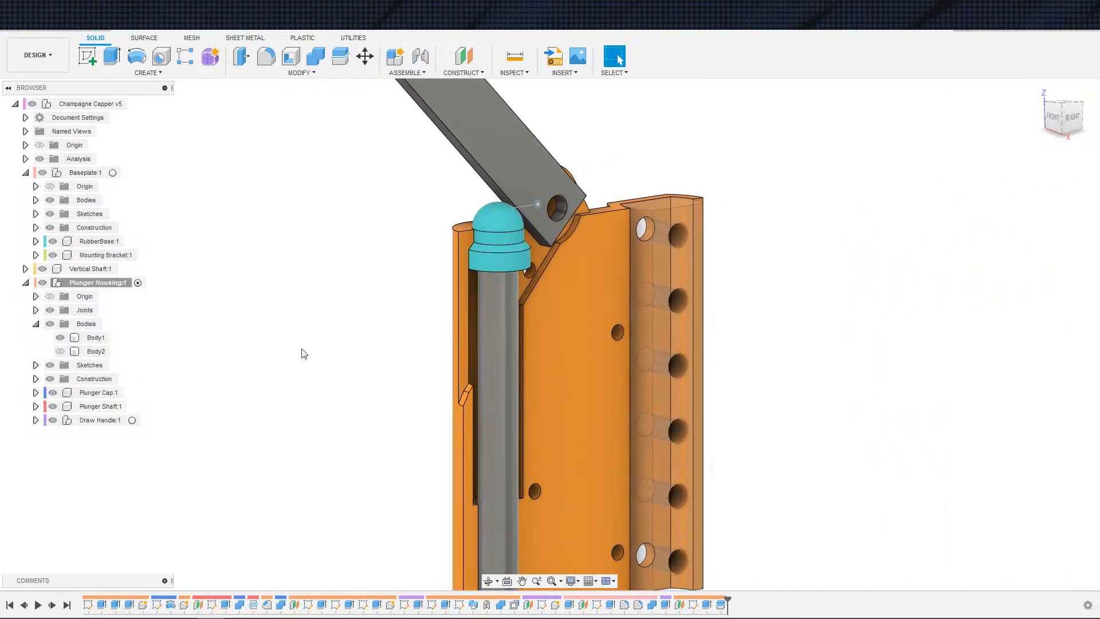
middle_click_drag(386, 379, 437, 352)
middle_click_drag(390, 382, 366, 385, "shift")
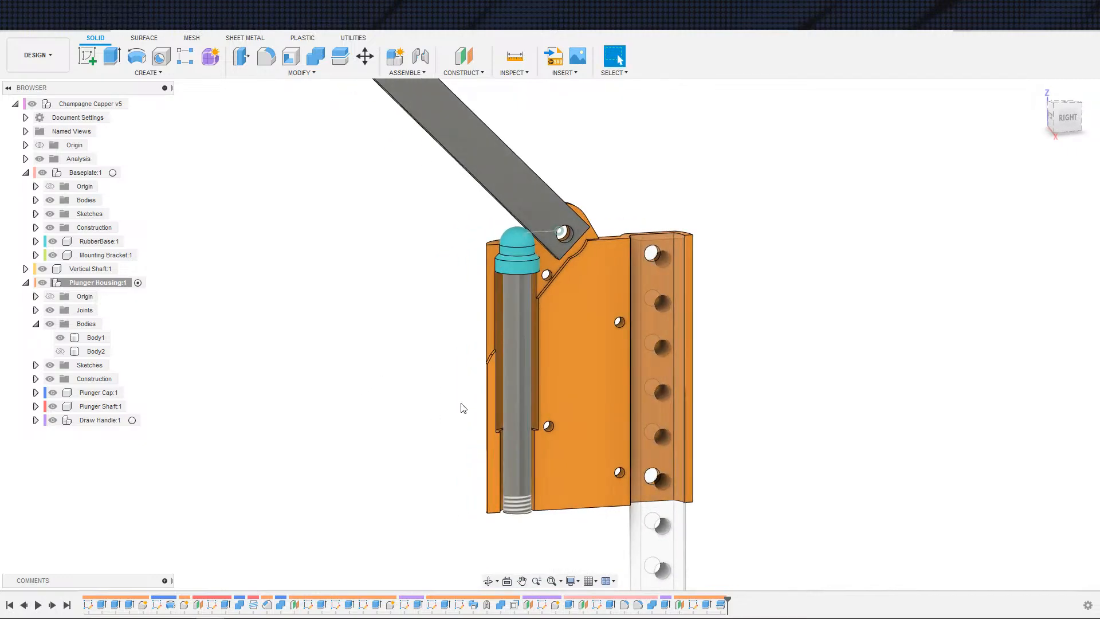
left_click(566, 417)
middle_click_drag(507, 420, 477, 456, "shift")
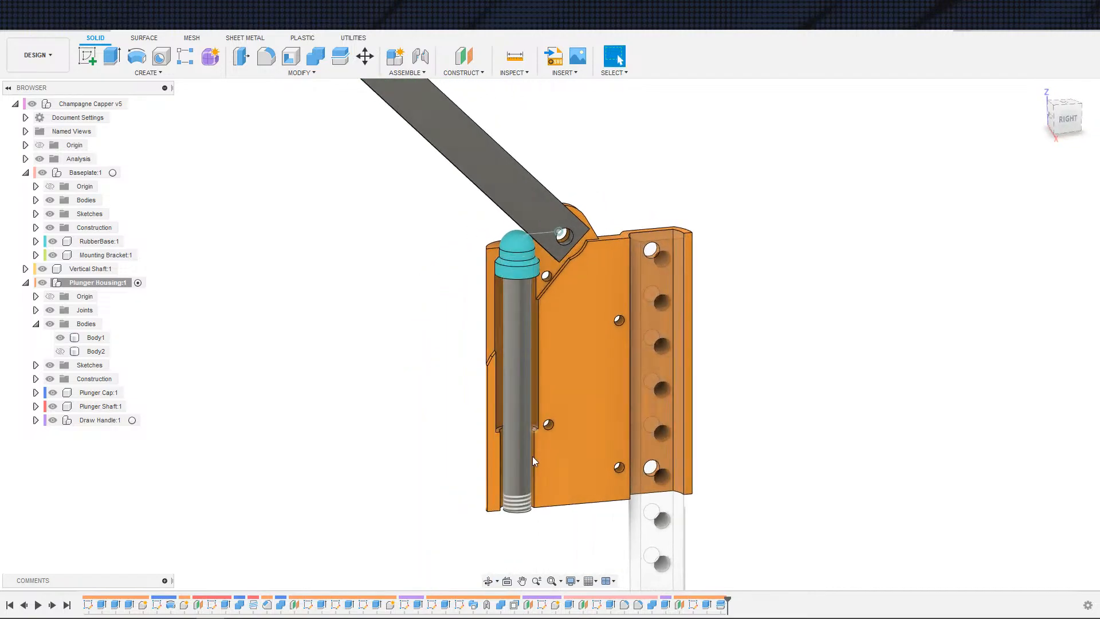
left_click(535, 468)
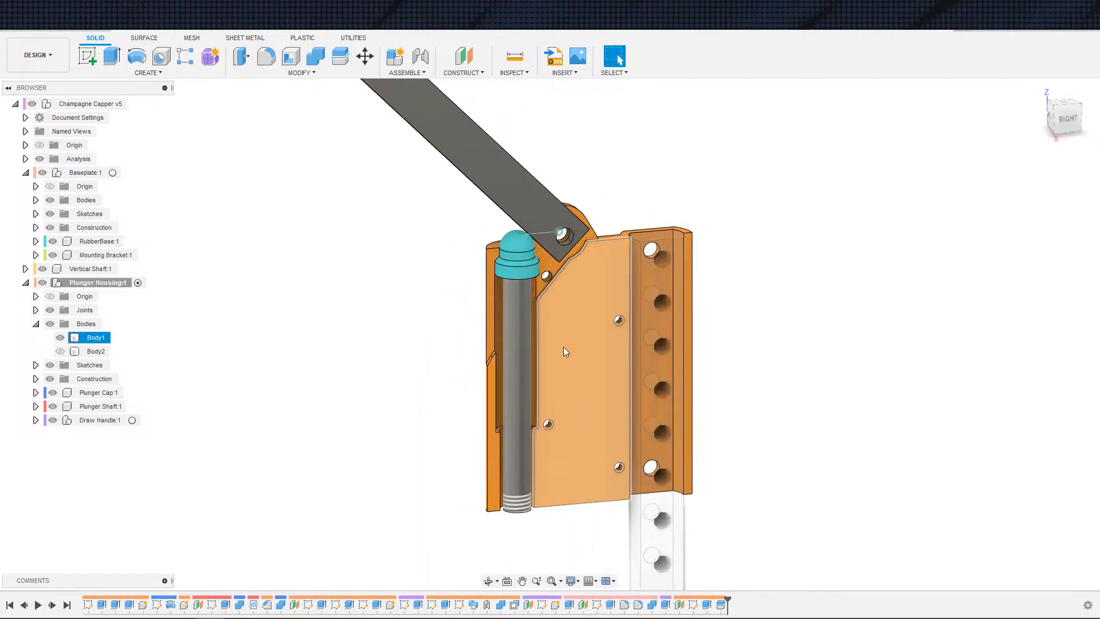
scroll(516, 318, "down", 2)
scroll(507, 317, "up", 5)
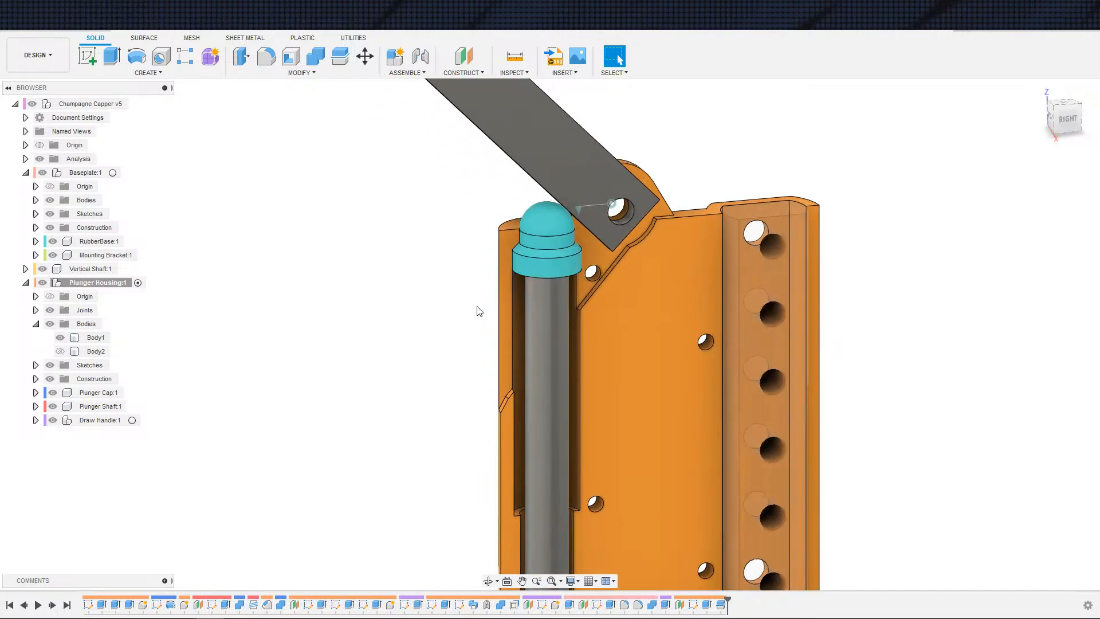
middle_click_drag(448, 341, 444, 371, "shift")
middle_click_drag(494, 434, 500, 342, "shift")
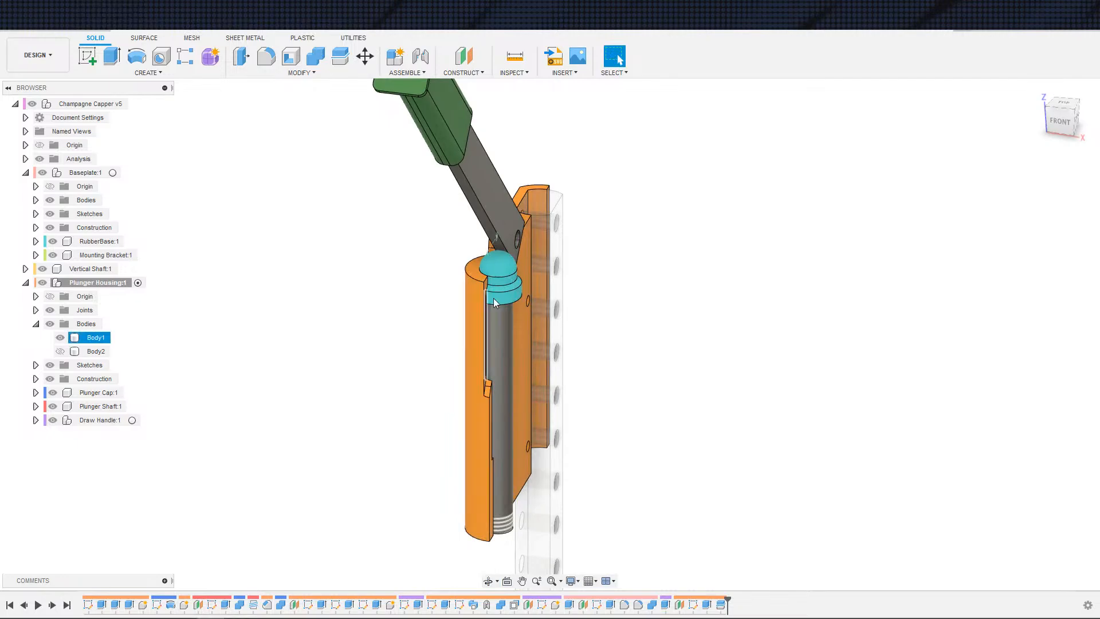
middle_click_drag(440, 464, 464, 464, "shift")
left_click(451, 401)
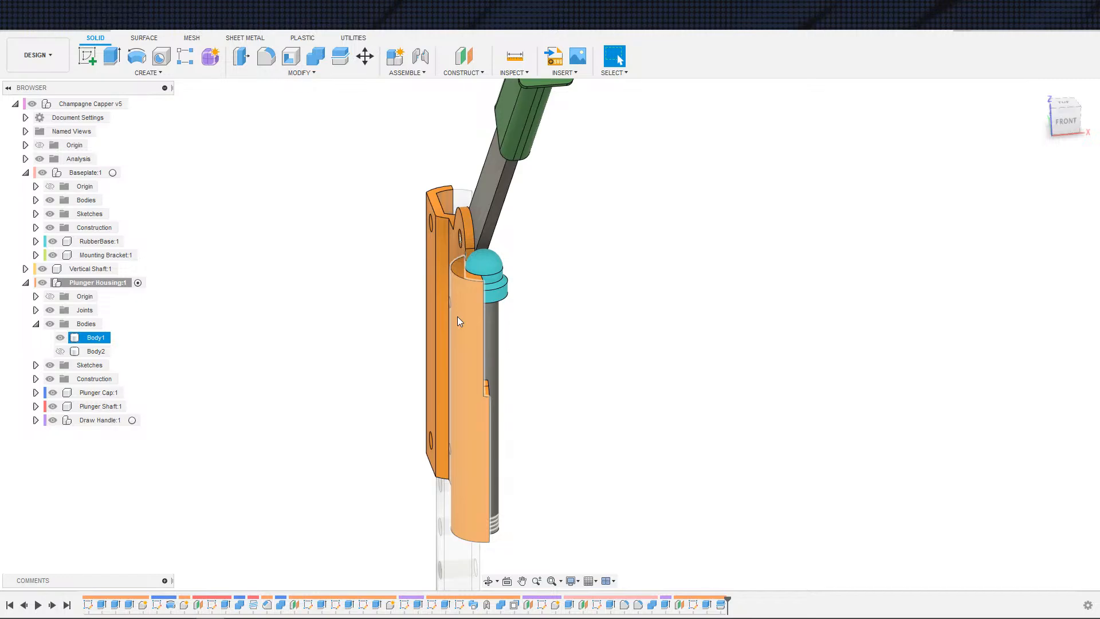
Step: Zoom in on the plunger cap and handle pivot to examine how they meet
middle_click_drag(477, 349, 330, 352, "shift")
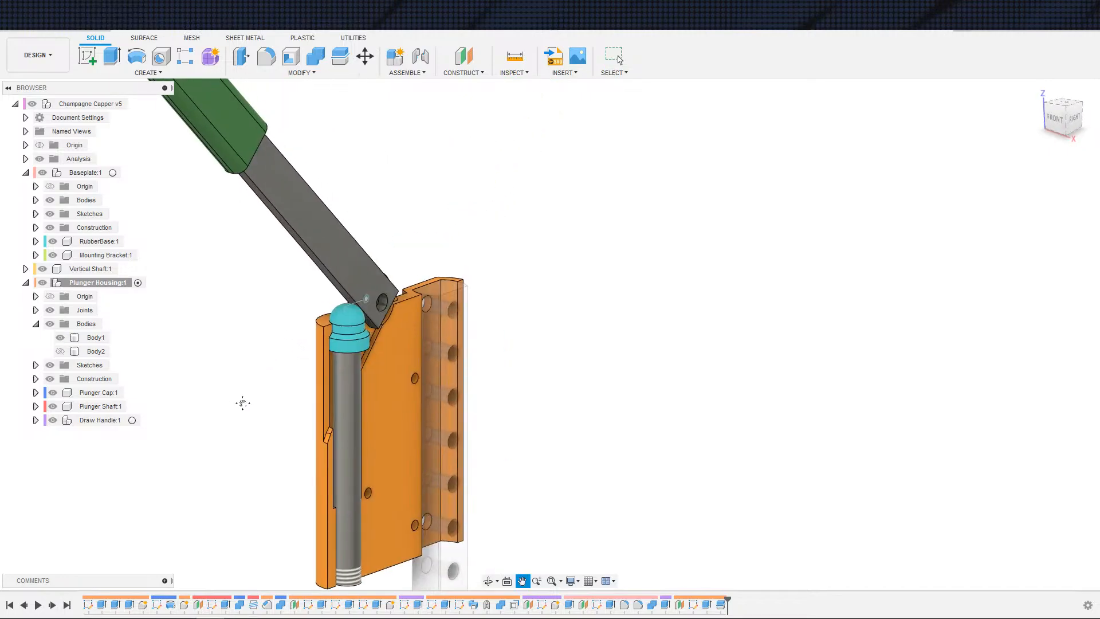
scroll(272, 368, "up", 2)
middle_click_drag(272, 376, 252, 318, "shift")
scroll(272, 337, "up", 3)
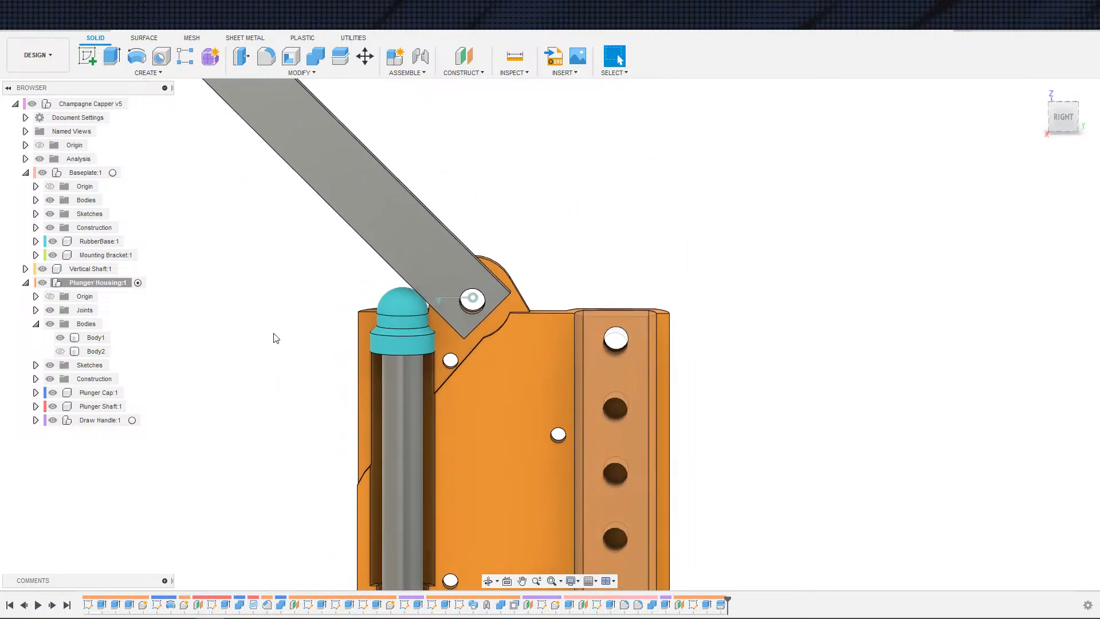
middle_click_drag(273, 388, 322, 272, "shift")
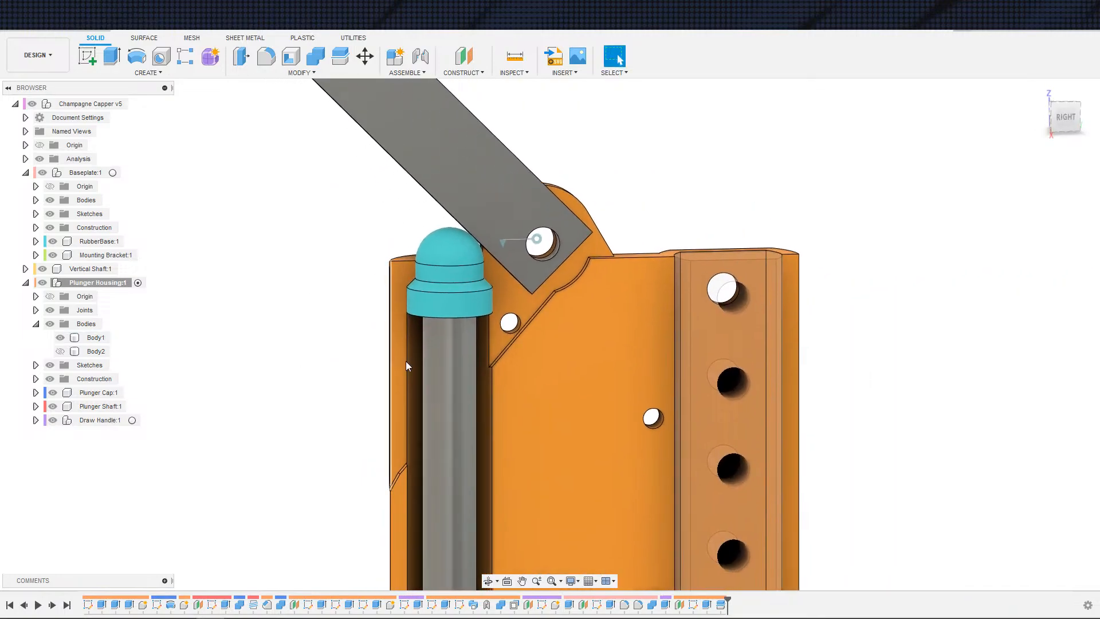
middle_click_drag(433, 387, 465, 285)
scroll(435, 321, "down", 3)
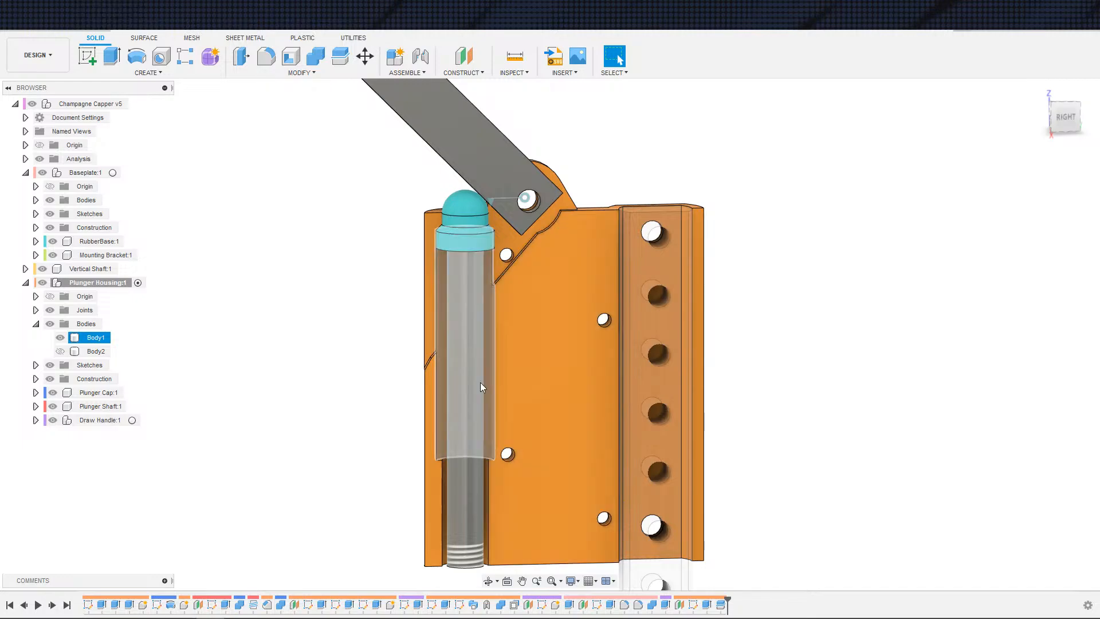
scroll(463, 375, "down", 3)
middle_click_drag(393, 361, 304, 454)
scroll(344, 386, "down", 1)
scroll(343, 370, "up", 3)
scroll(302, 436, "up", 2)
middle_click_drag(326, 379, 383, 429)
scroll(338, 377, "up", 1)
scroll(438, 402, "up", 2)
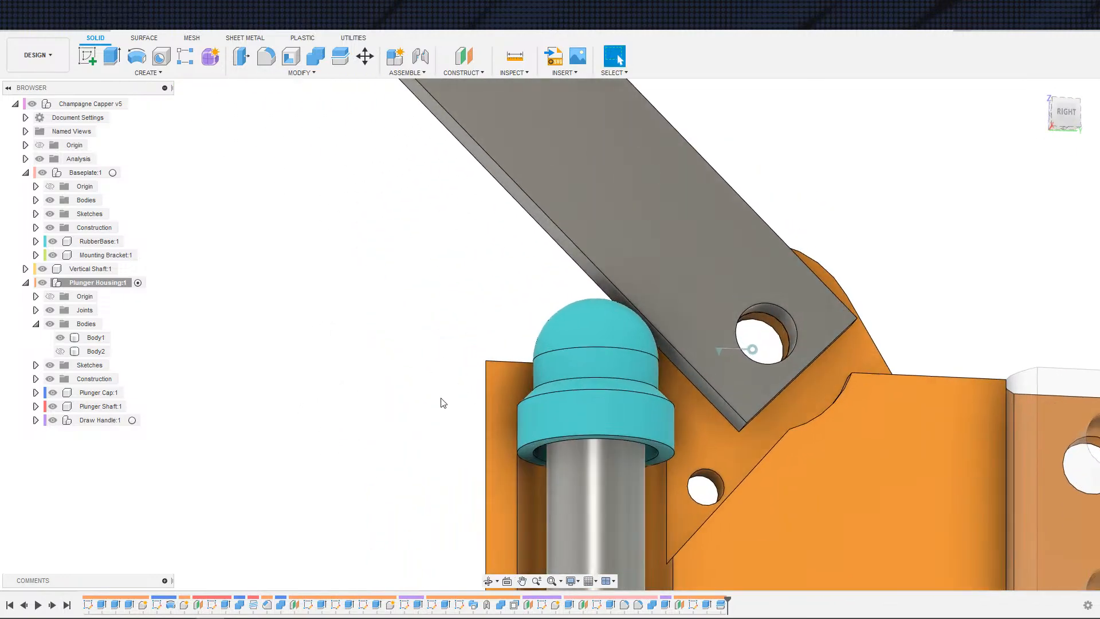
Step: Hide the Plunger Cap component to view the top of the housing bore
middle_click_drag(435, 402, 552, 384, "shift")
left_click(541, 382)
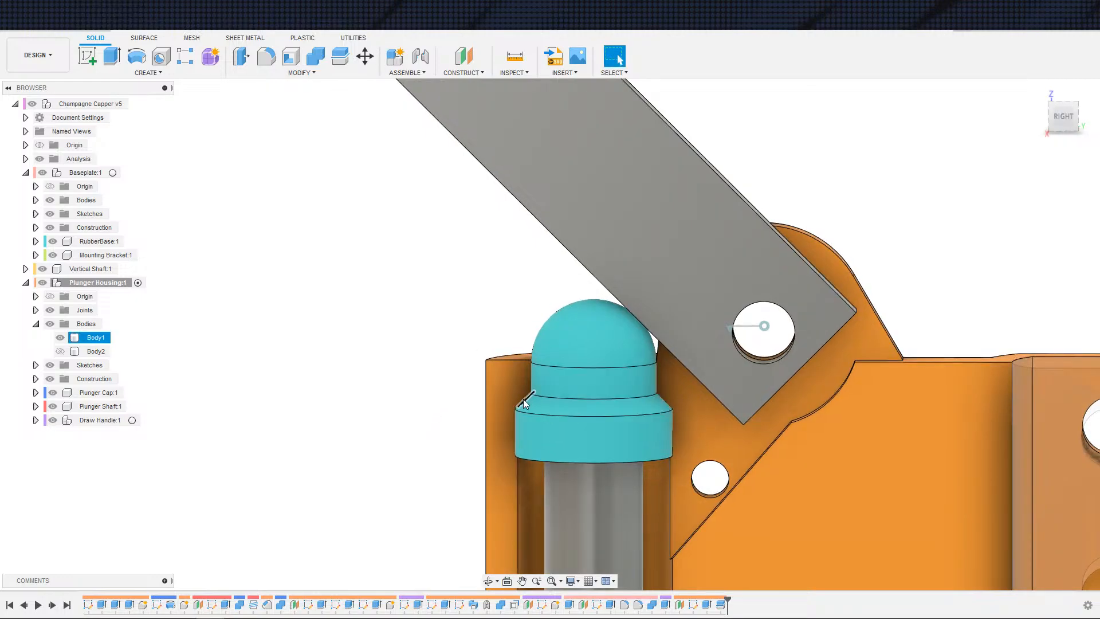
left_click(527, 403)
left_click(53, 393)
scroll(452, 437, "up", 3)
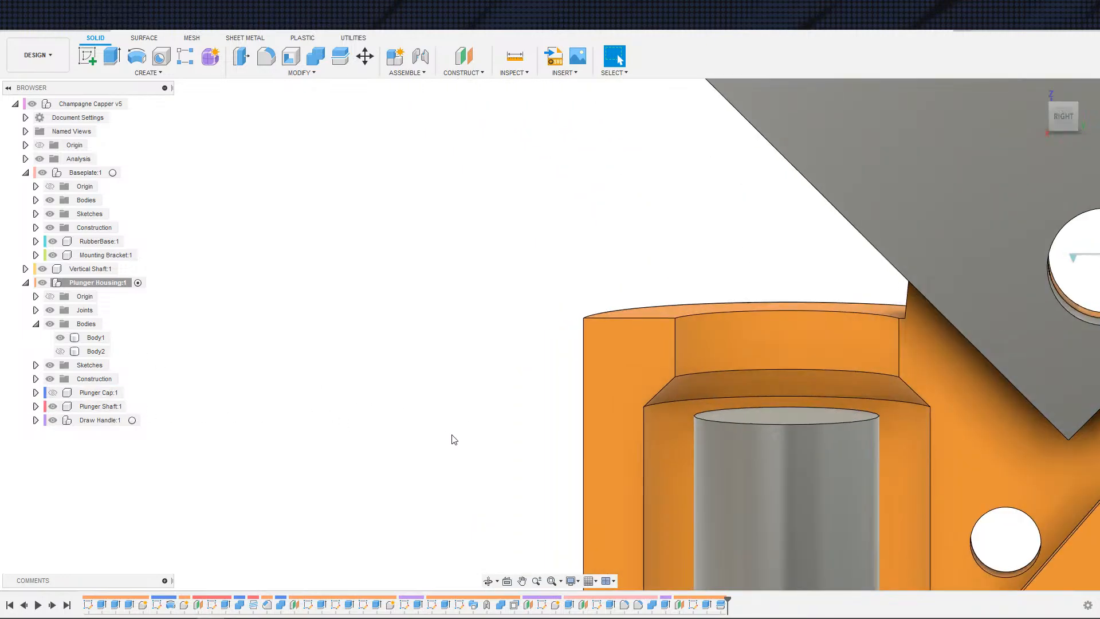
Step: Select the housing's inner bore face and orbit out to examine the cut-away housing around the handle pivot
left_click(628, 445)
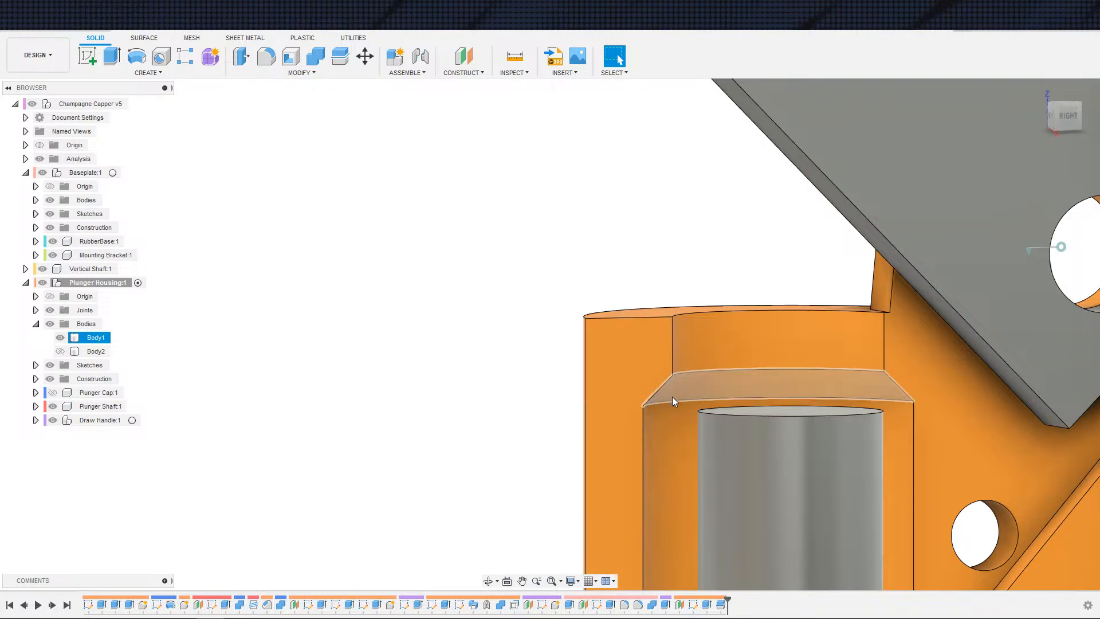
middle_click_drag(595, 414, 580, 365, "shift")
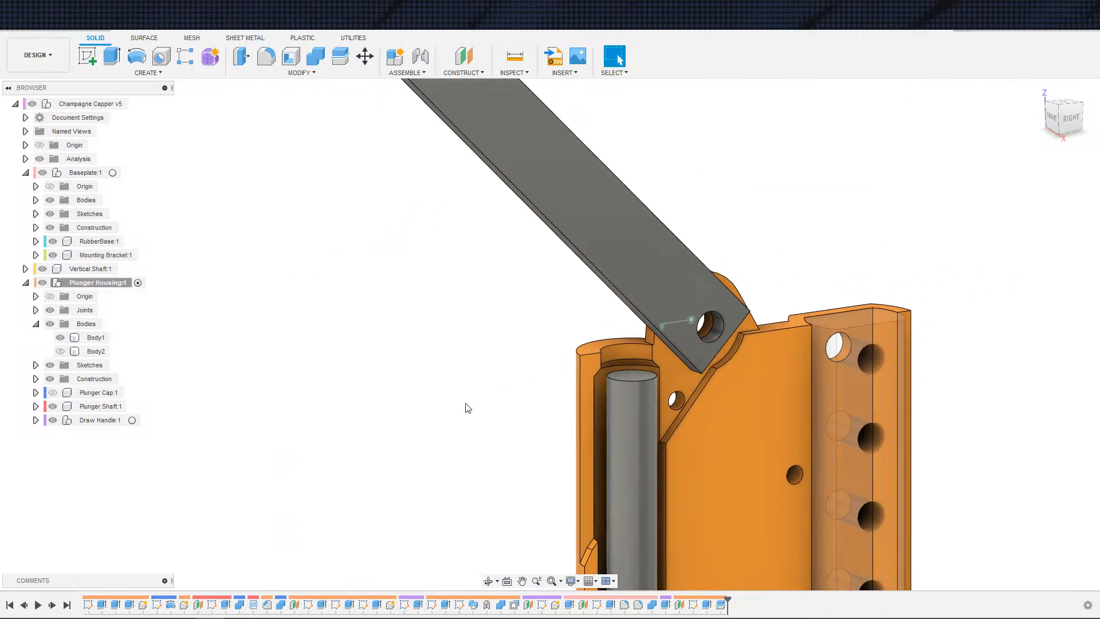
middle_click_drag(468, 408, 535, 361, "shift")
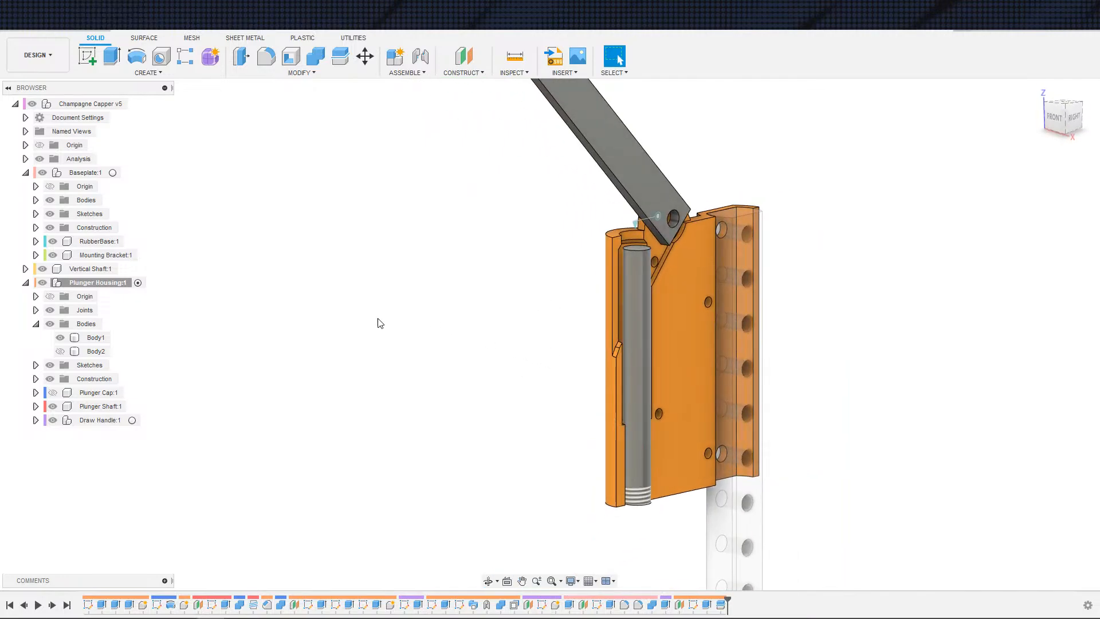
Step: Unhide the Plunger Cap component and Body2 to restore the closed Plunger Housing
left_click(53, 392)
left_click(60, 351)
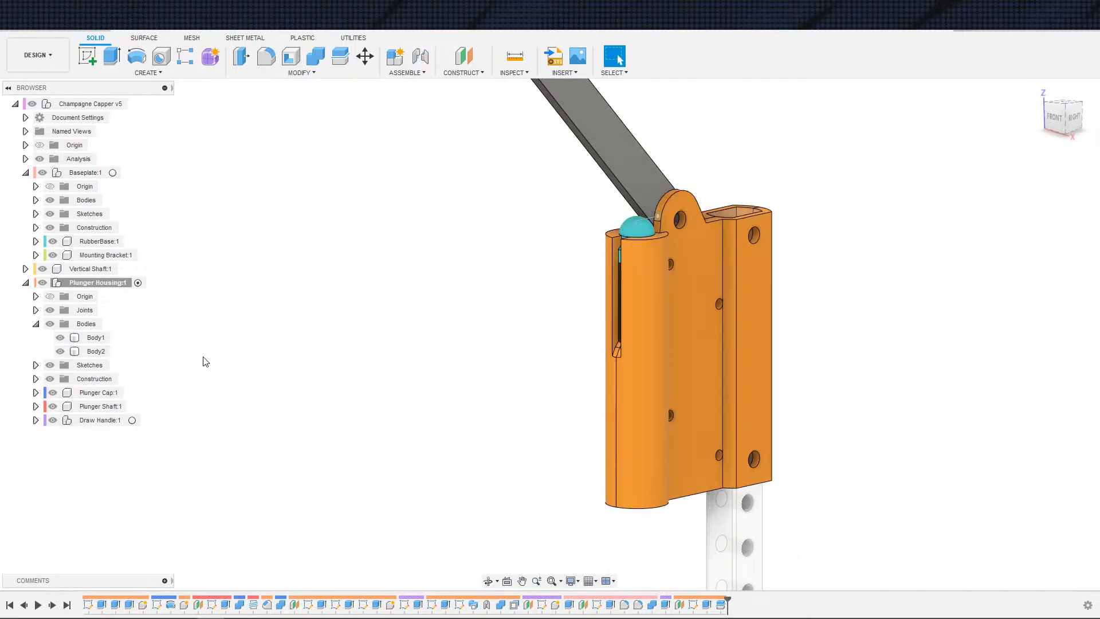
scroll(371, 376, "up", 5)
middle_click_drag(371, 376, 212, 455)
scroll(213, 455, "down", 2)
middle_click_drag(356, 417, 586, 407, "shift")
left_click(671, 438)
scroll(670, 437, "up", 3)
scroll(665, 437, "down", 3)
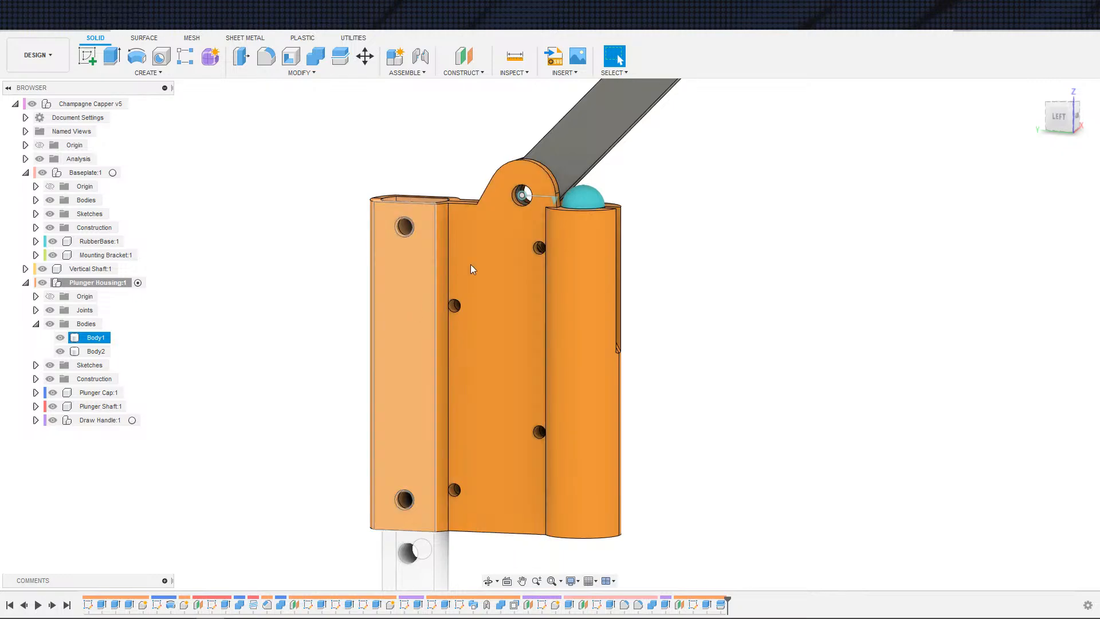
Step: Examine the side faces of the closed Plunger Housing and its pivot hole from the left view
scroll(473, 293, "up", 2)
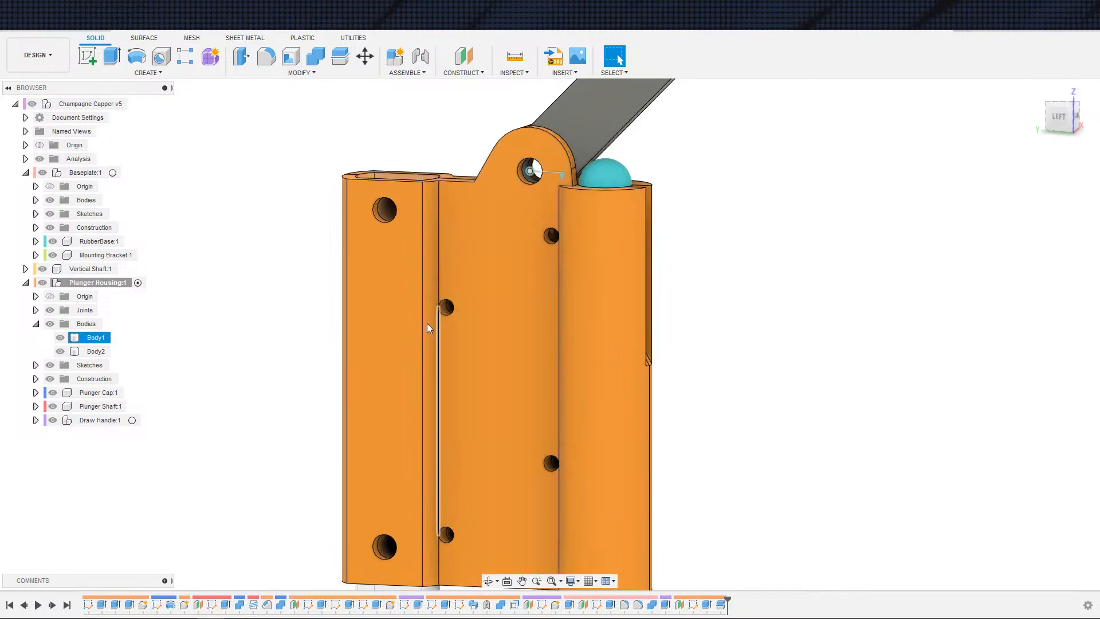
middle_click_drag(427, 323, 469, 324, "shift")
scroll(344, 312, "down", 2)
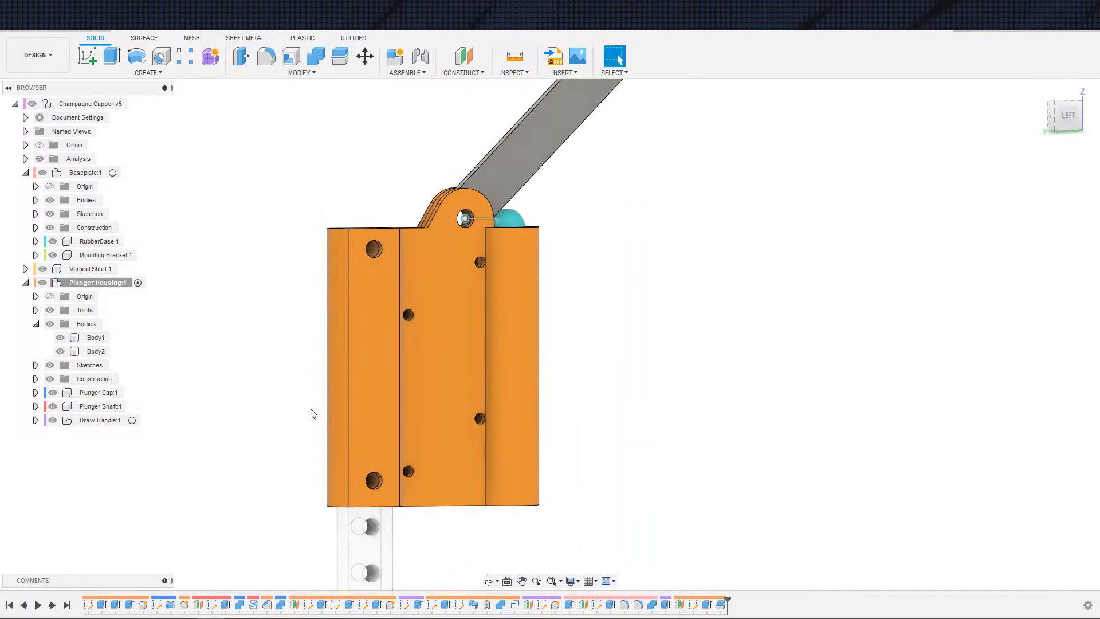
left_click(357, 343)
key("Escape")
left_click(469, 229)
left_click(295, 241)
scroll(552, 450, "up", 1)
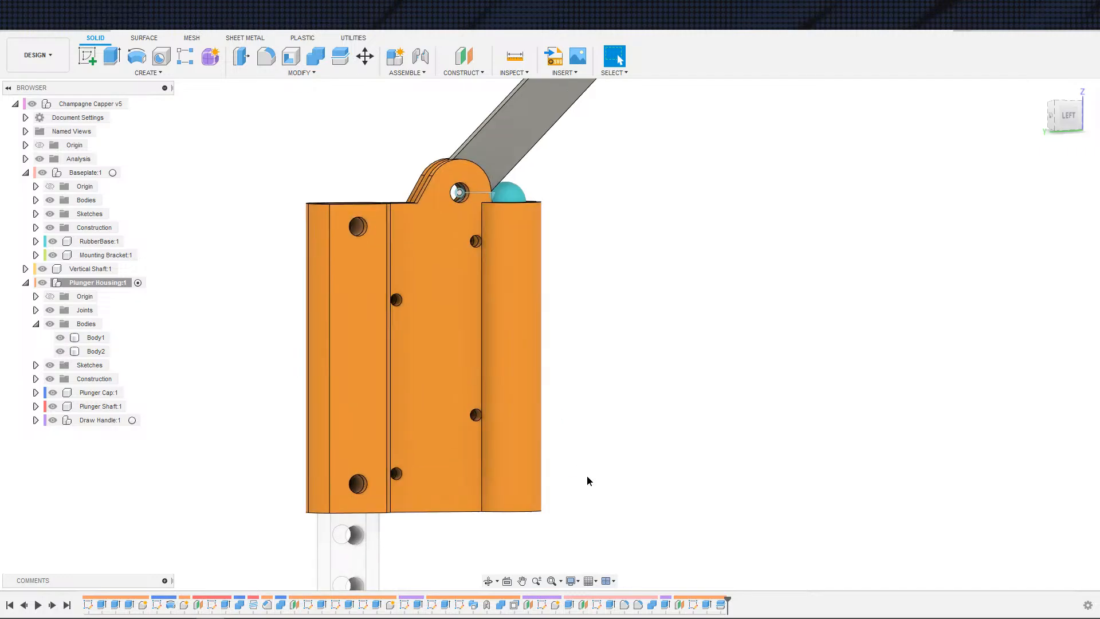
Step: Orbit and zoom around the Plunger Housing to inspect its bolt holes and the vertical shaft below
middle_click_drag(598, 530, 587, 488)
scroll(625, 422, "down", 2)
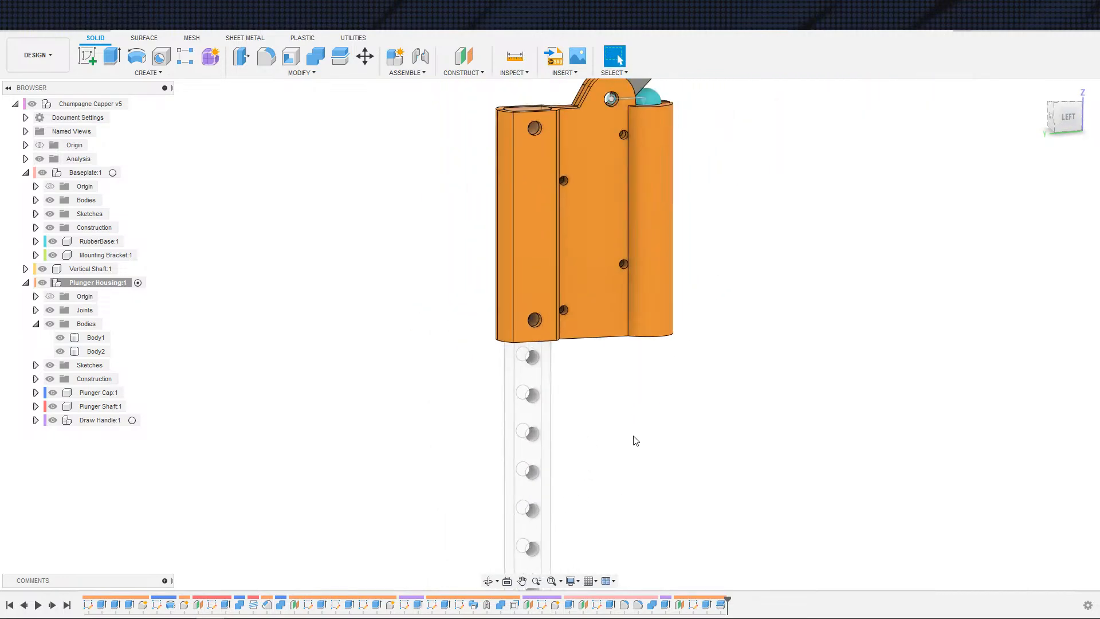
middle_click_drag(634, 439, 623, 503)
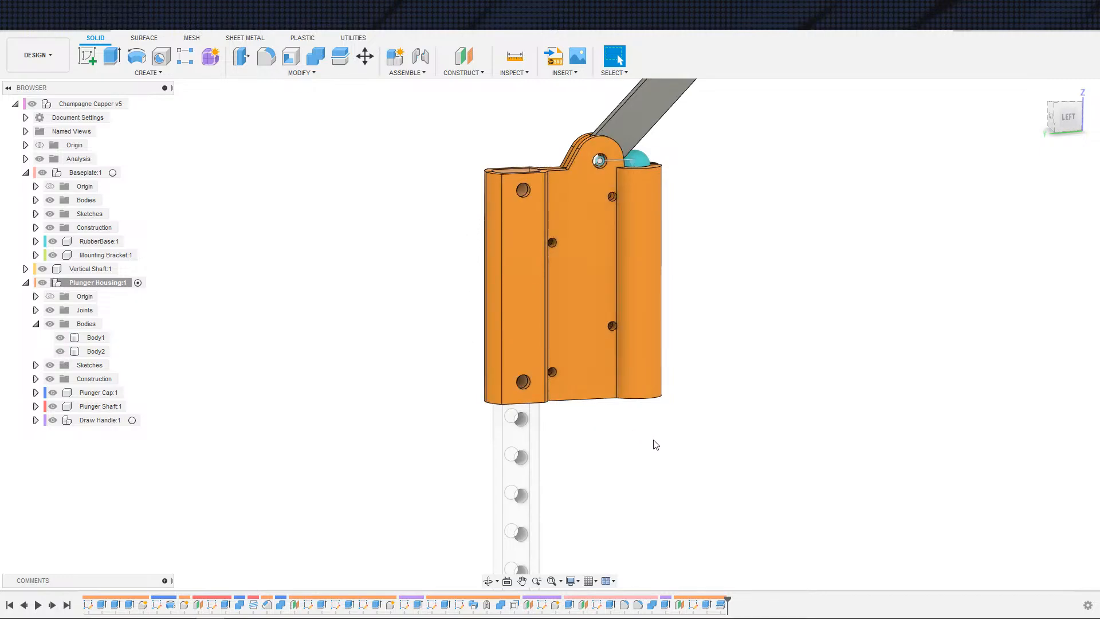
scroll(679, 407, "down", 2)
middle_click_drag(675, 400, 683, 470)
scroll(700, 423, "up", 1)
middle_click_drag(702, 420, 798, 396)
middle_click_drag(733, 469, 671, 426, "shift")
scroll(666, 420, "up", 4)
scroll(610, 324, "down", 3)
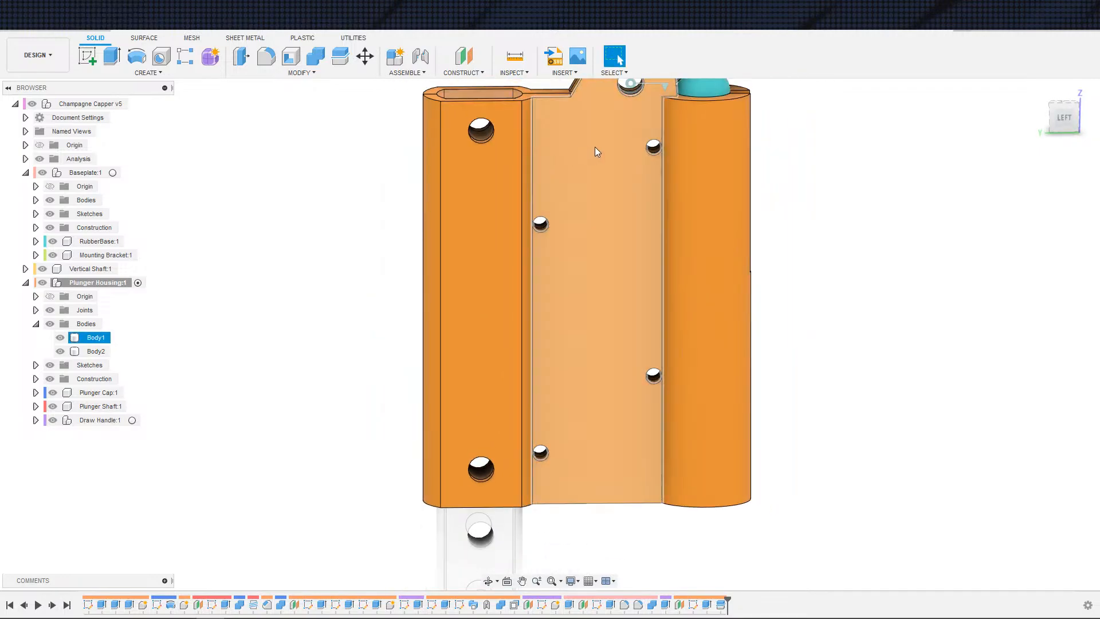
scroll(600, 255, "down", 2)
middle_click_drag(732, 280, 921, 327, "shift")
scroll(733, 324, "up", 2)
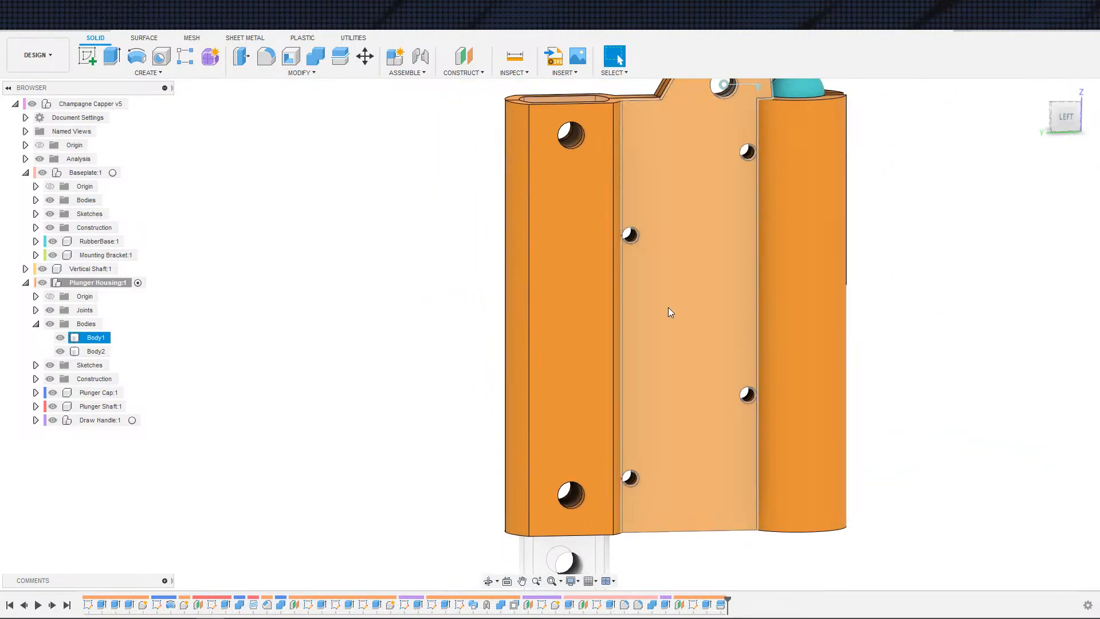
scroll(647, 305, "down", 3)
middle_click_drag(864, 355, 906, 361, "shift")
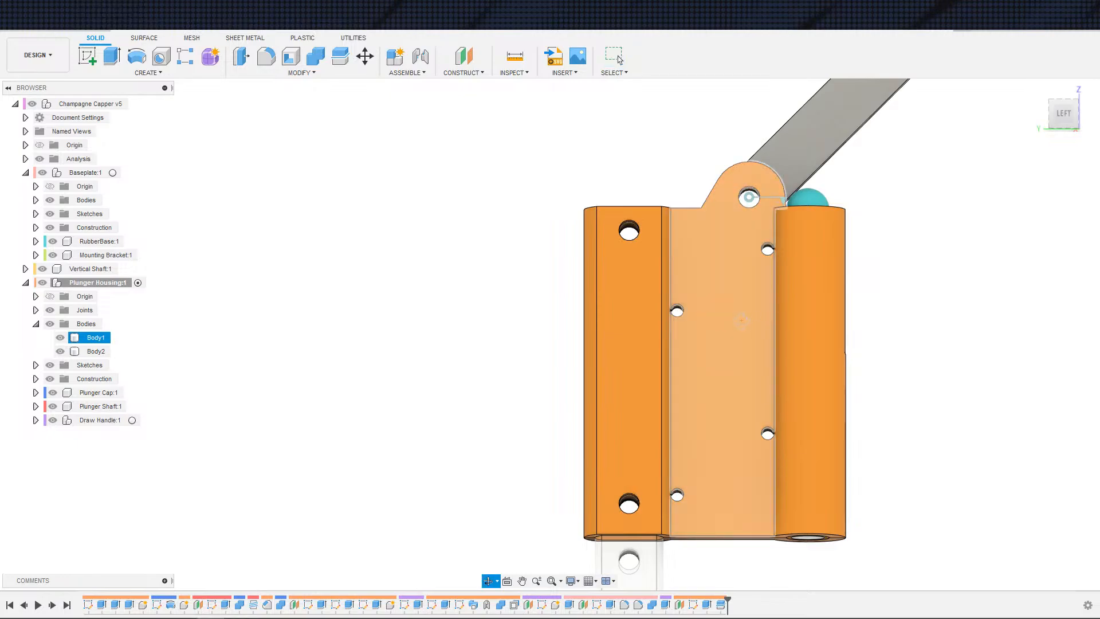
middle_click_drag(676, 310, 765, 291, "shift")
middle_click_drag(669, 335, 716, 341, "shift")
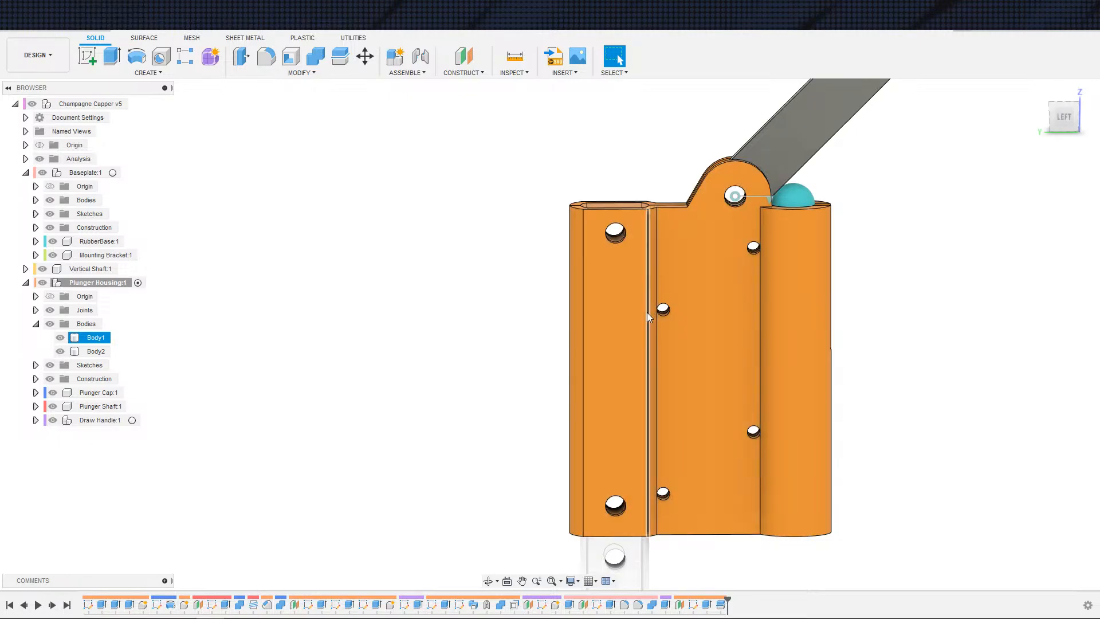
scroll(891, 371, "down", 2)
middle_click_drag(894, 384, 902, 283)
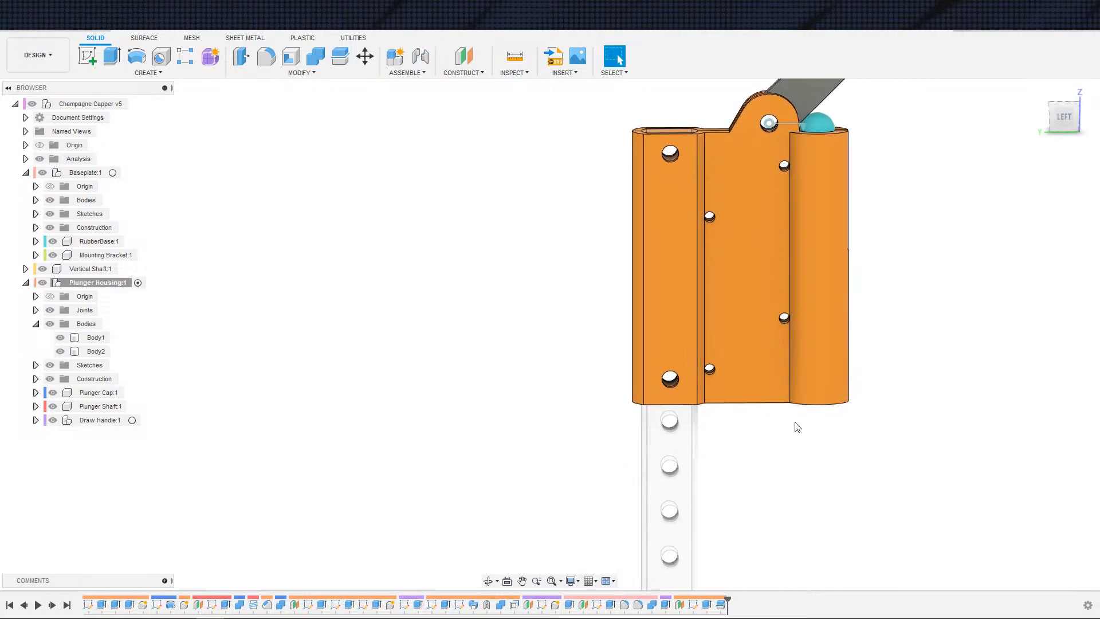
middle_click_drag(797, 427, 800, 463, "shift")
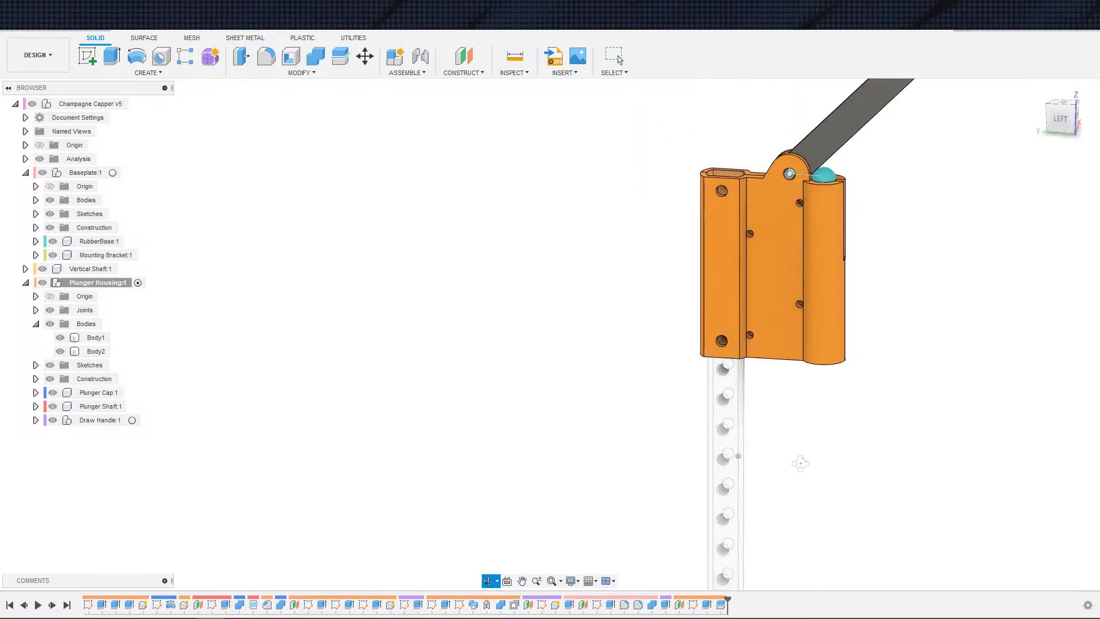
middle_click_drag(771, 428, 536, 427)
scroll(792, 401, "up", 2)
scroll(793, 398, "down", 4)
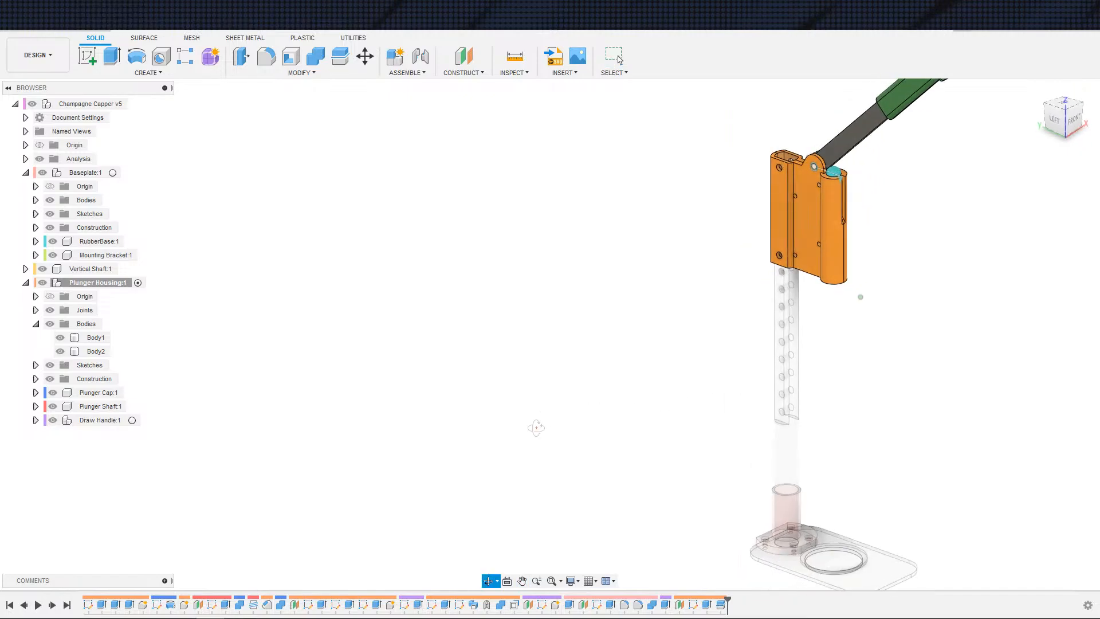
Step: Activate the top-level Champagne Capper v5 assembly component
left_click(134, 103)
scroll(626, 388, "up", 5)
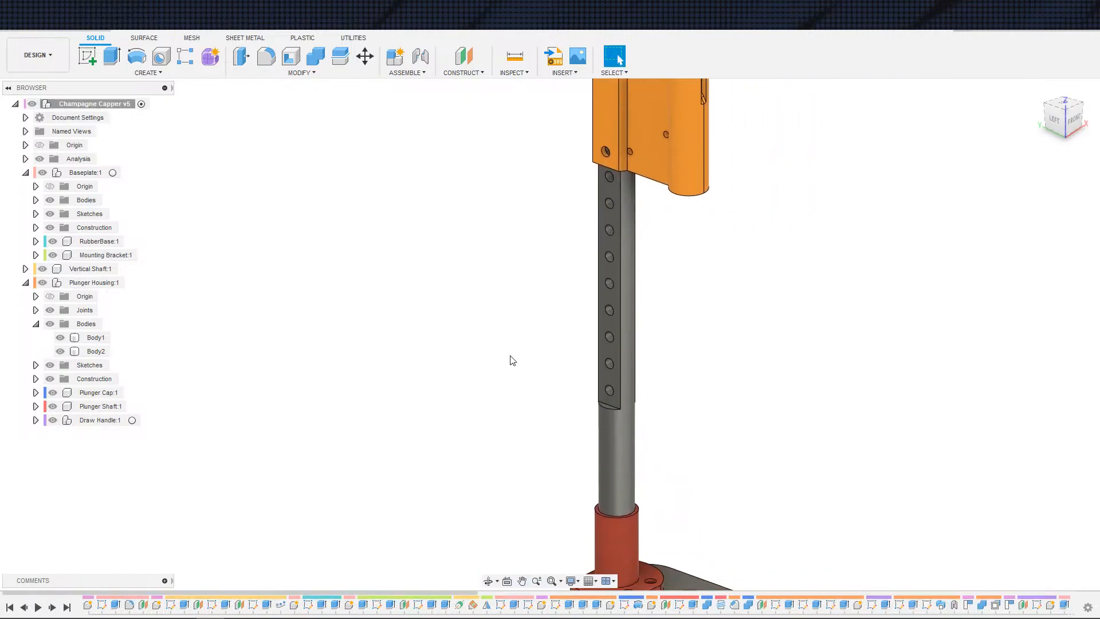
middle_click_drag(452, 343, 496, 348, "shift")
middle_click_drag(493, 352, 479, 398)
scroll(469, 361, "down", 3)
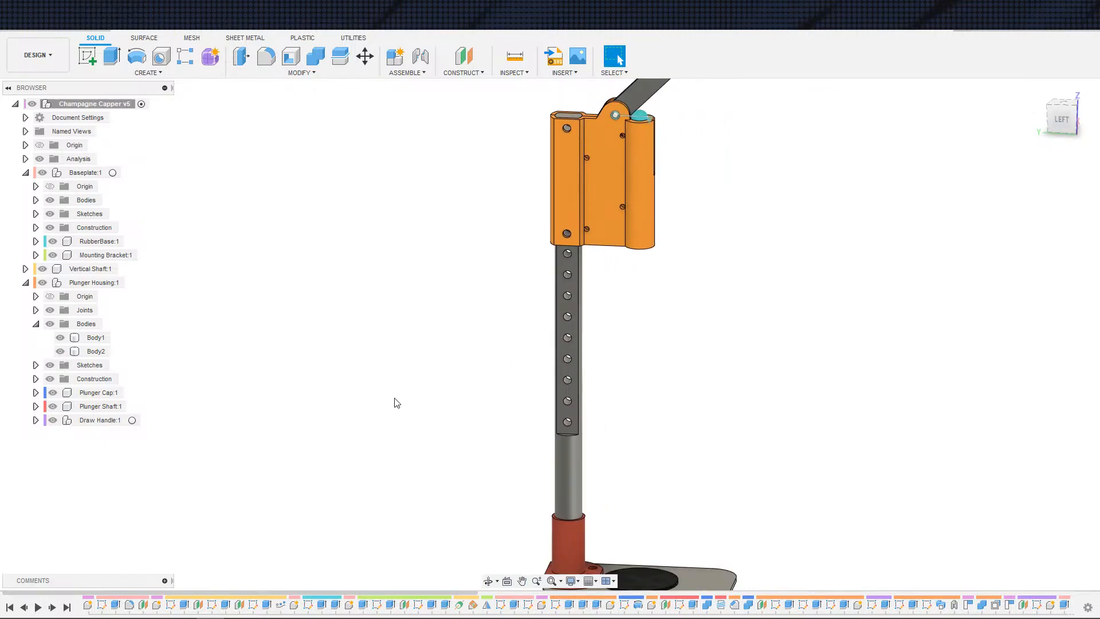
Step: Inspect the vertical shaft between the baseplate and the housing, selecting its cylindrical face
scroll(634, 386, "up", 2)
middle_click_drag(633, 386, 636, 439)
scroll(591, 403, "up", 2)
scroll(549, 417, "down", 3)
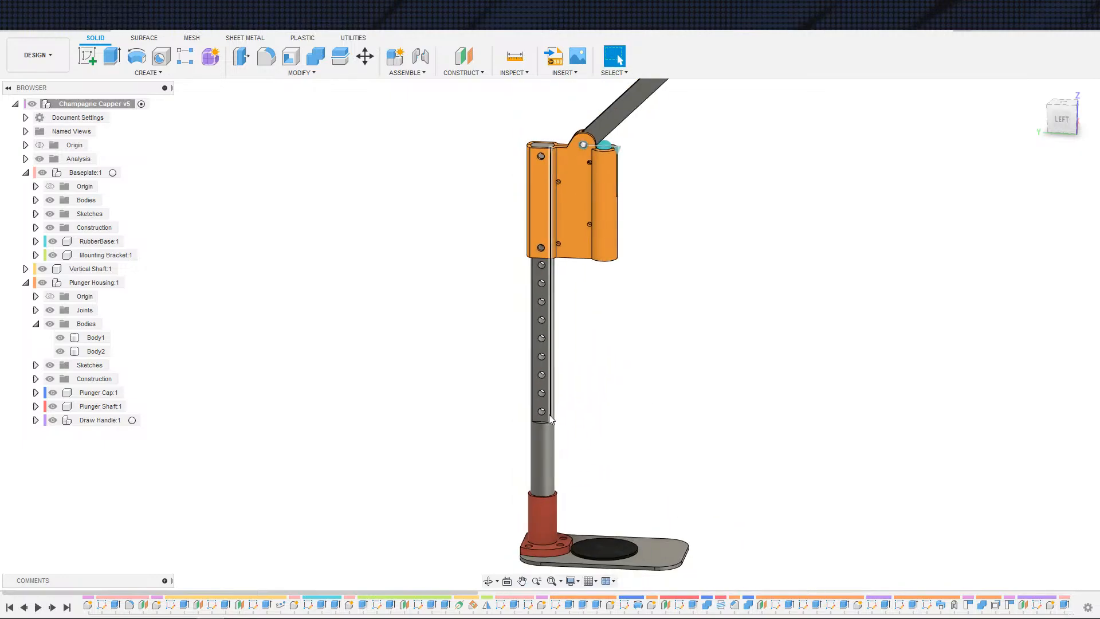
left_click(534, 442)
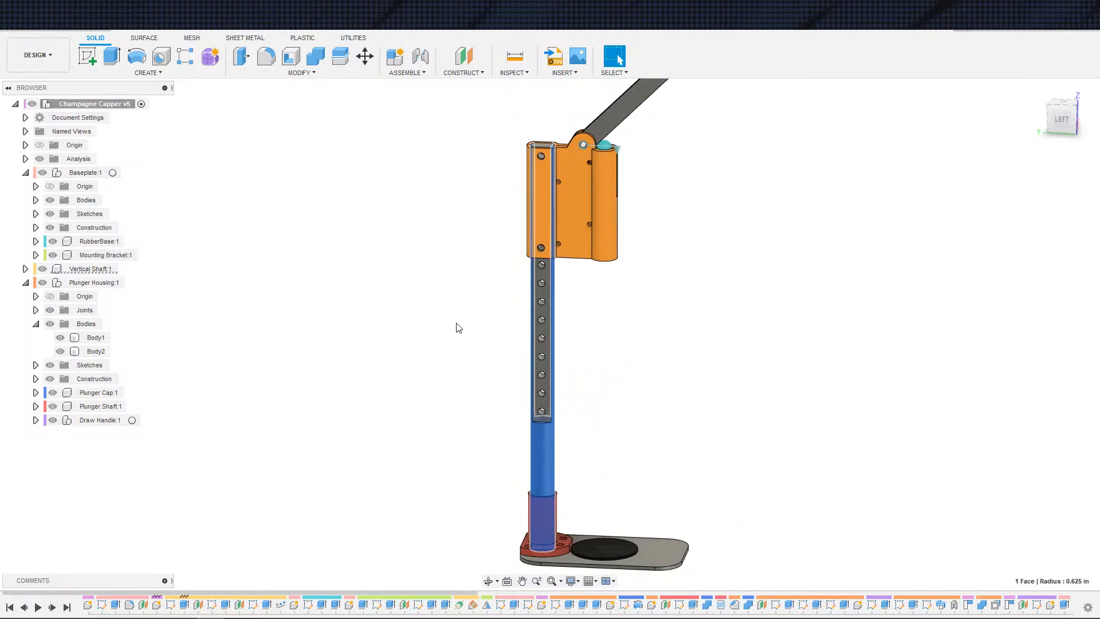
left_click(654, 327)
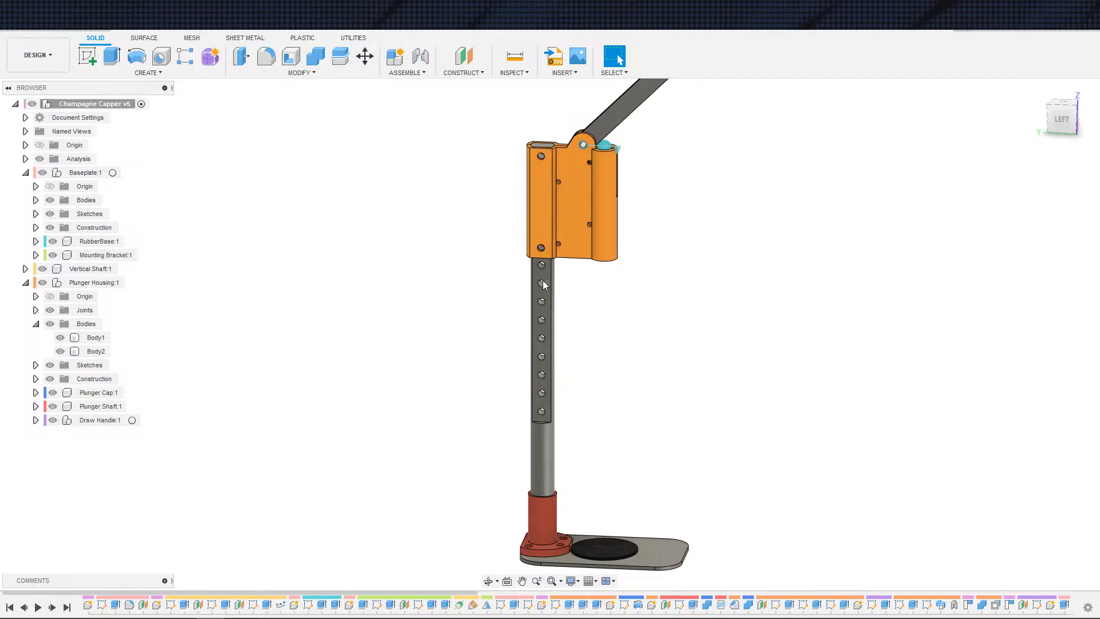
left_click(552, 164)
key("Escape")
scroll(618, 366, "up", 2)
middle_click_drag(617, 373, 643, 397)
scroll(720, 322, "down", 2)
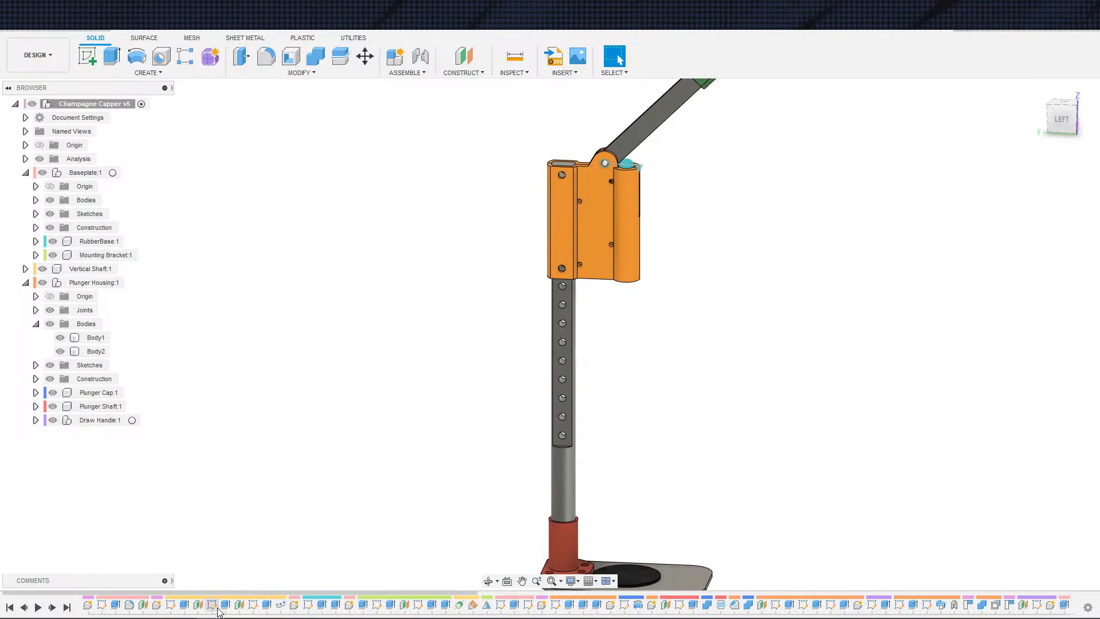
Step: Select several extrude features in the timeline to highlight the geometry each one creates
left_click(321, 604)
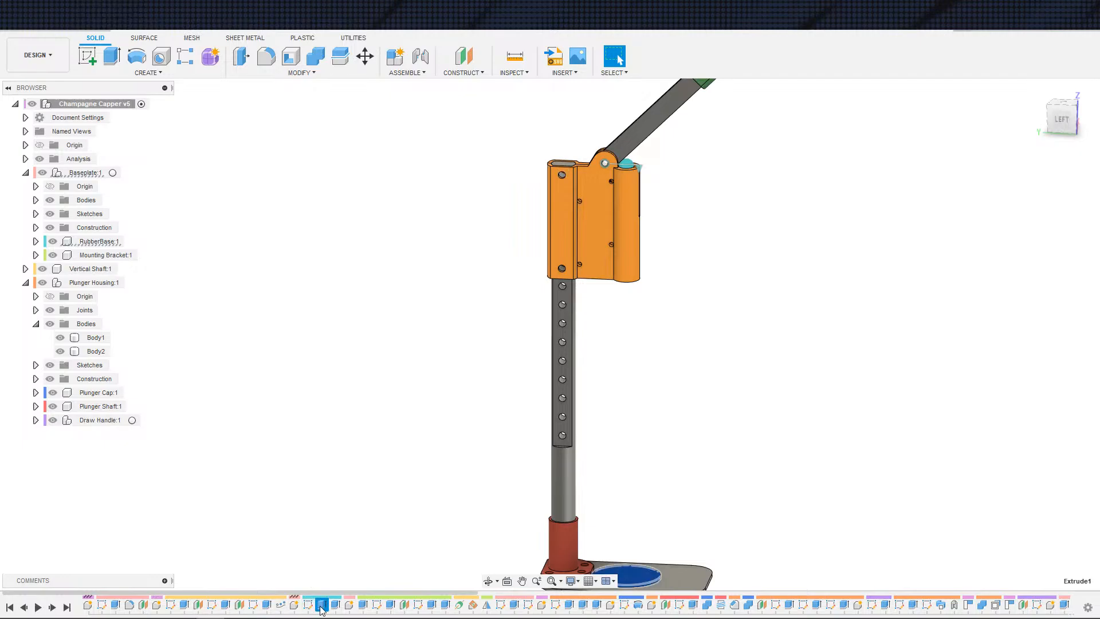
left_click(445, 604)
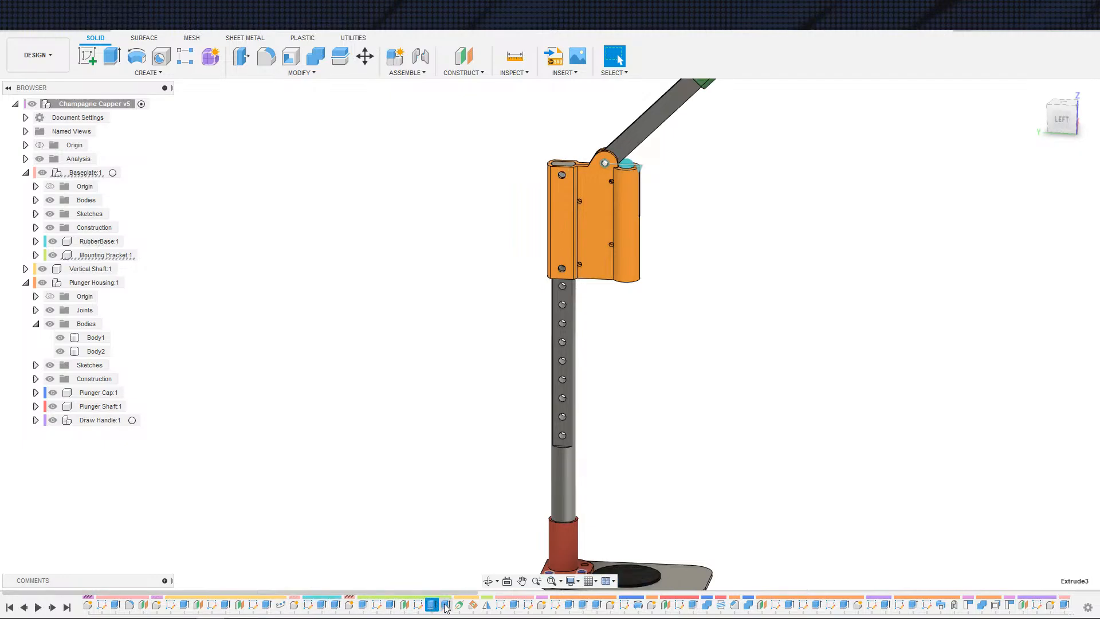
left_click(514, 605)
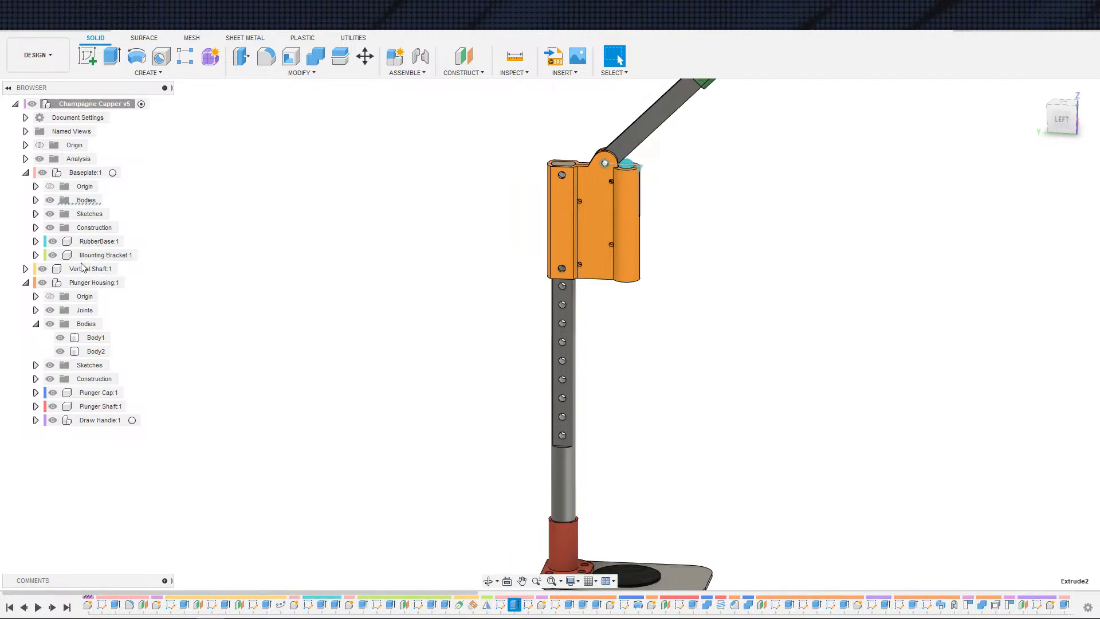
left_click(184, 604)
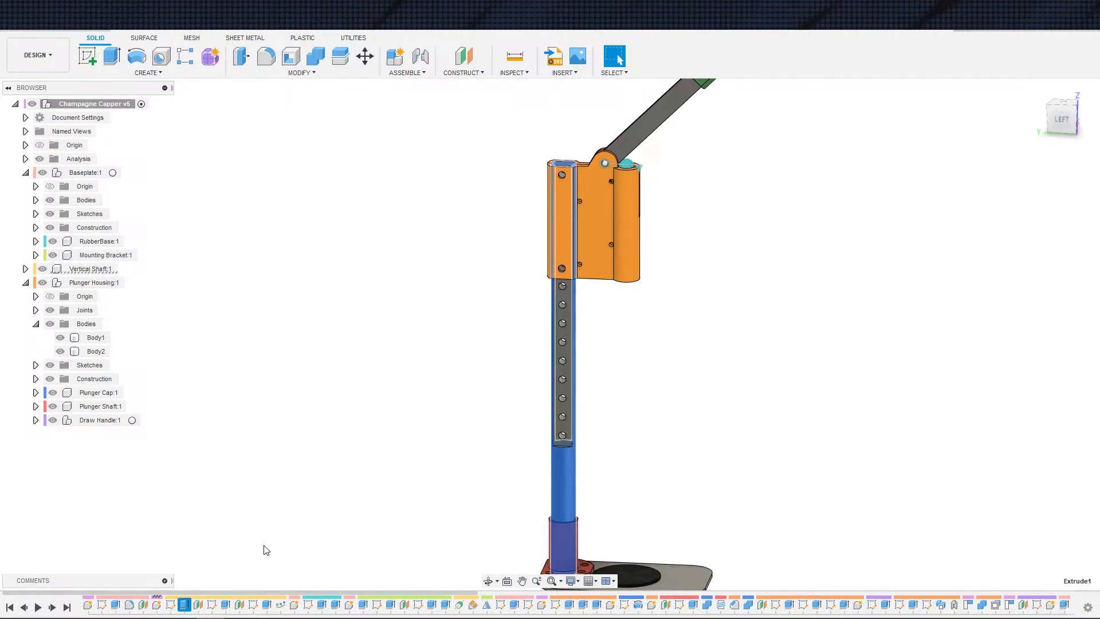
Step: Open the Vertical Shaft's Extrude1 feature to review its distance expression, then cancel the edit
double_click(184, 605)
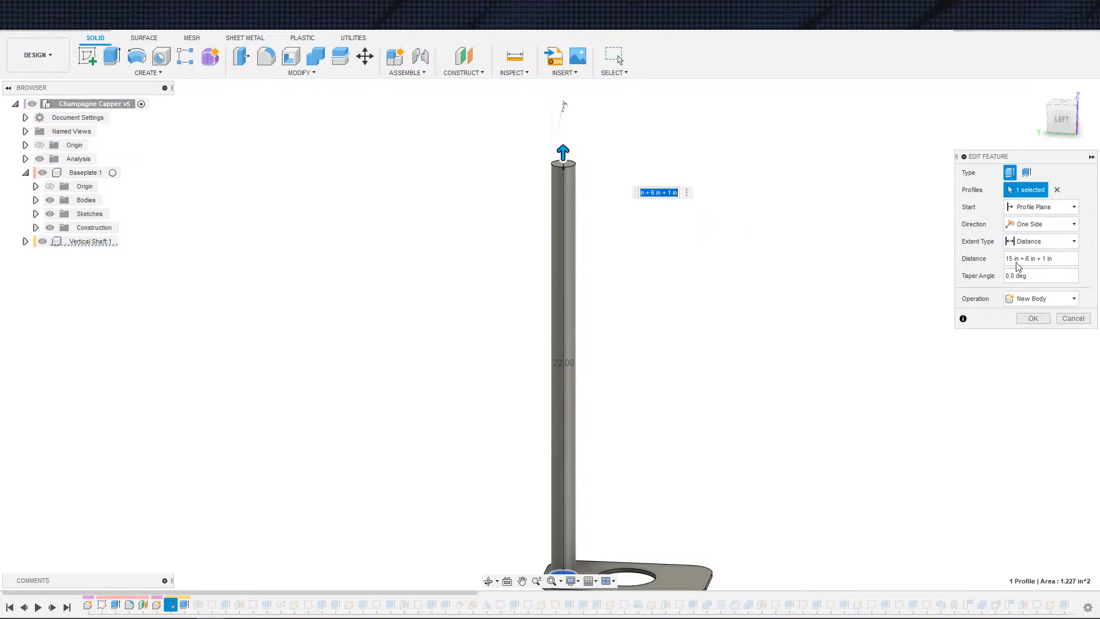
left_click_drag(1024, 258, 1035, 259)
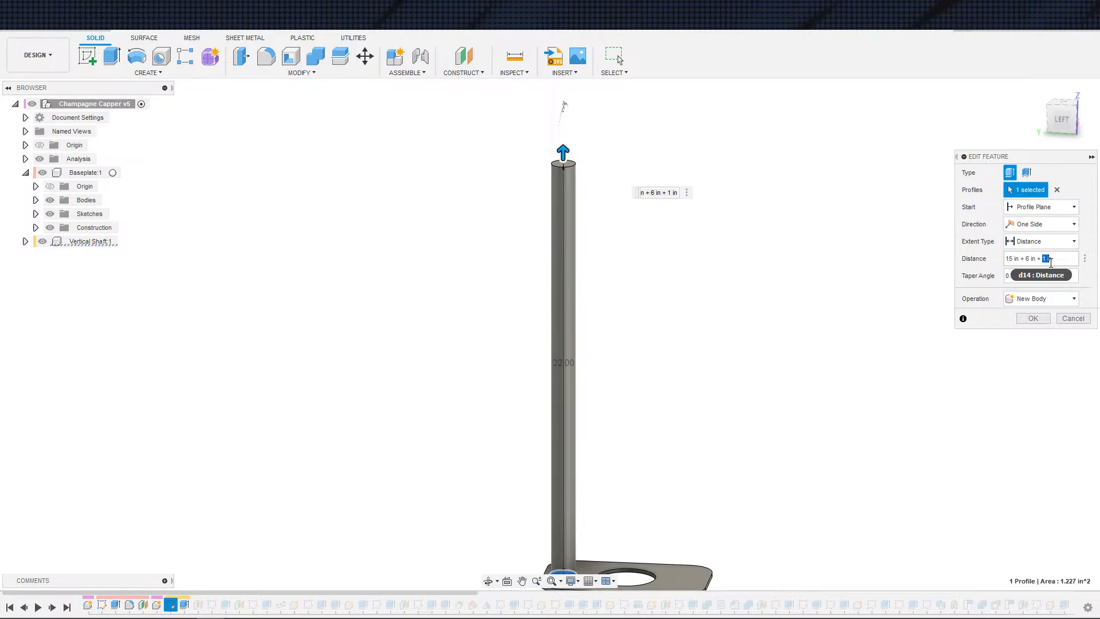
left_click(1073, 319)
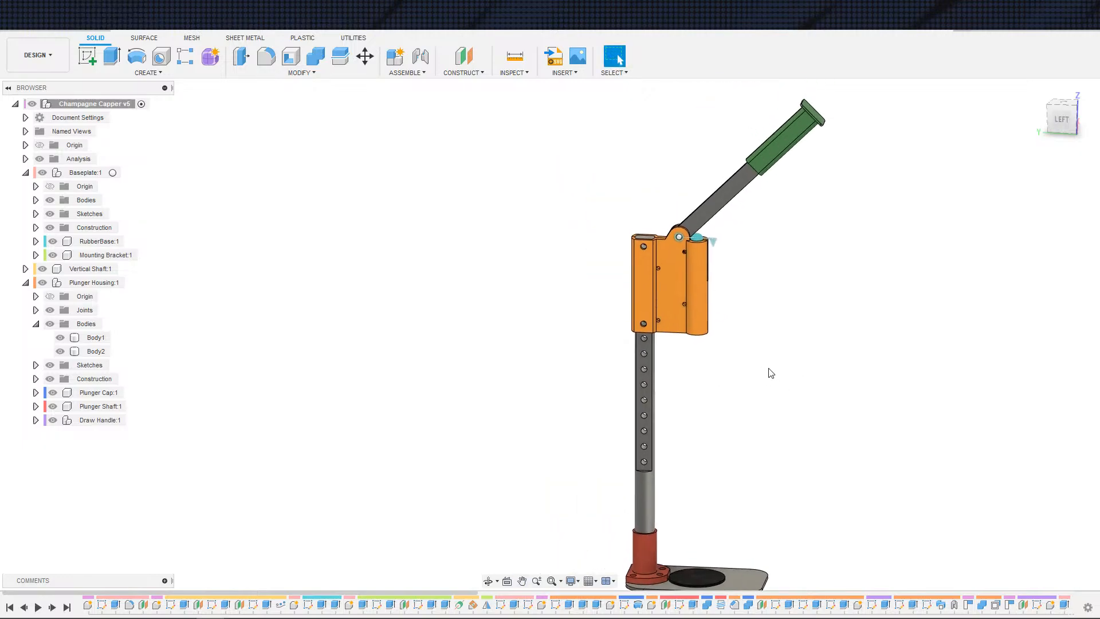
Step: Open the Plunger Housing's Sketch4 from the timeline to review the handle pivot sketch
scroll(753, 394, "up", 4)
scroll(744, 394, "down", 3)
middle_click_drag(765, 402, 808, 354)
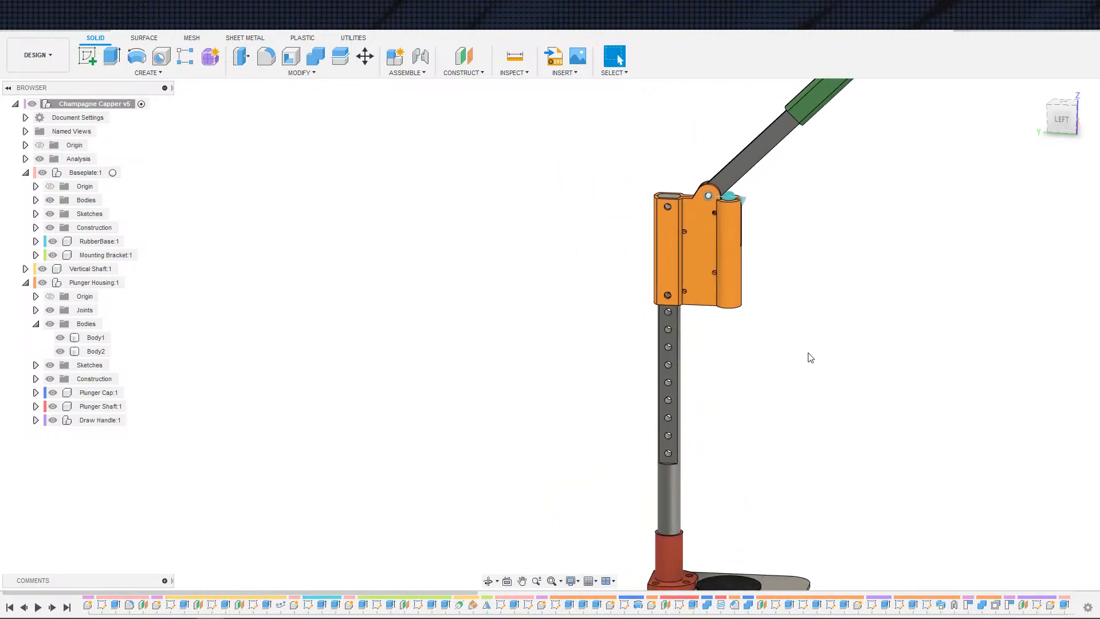
scroll(777, 398, "up", 2)
middle_click_drag(778, 402, 778, 360, "shift")
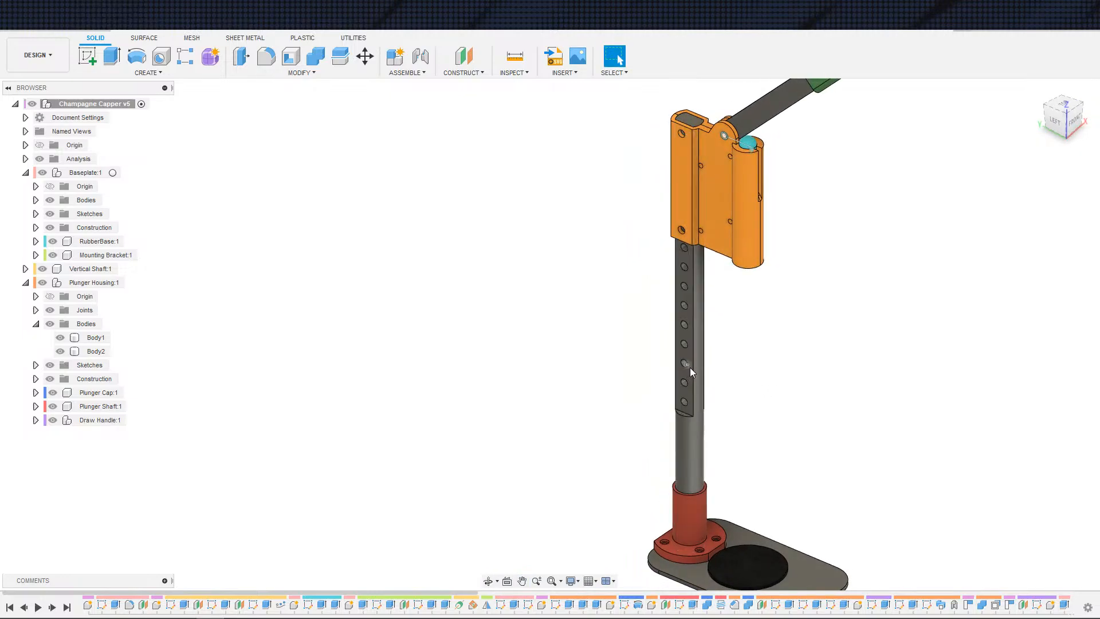
scroll(699, 378, "down", 3)
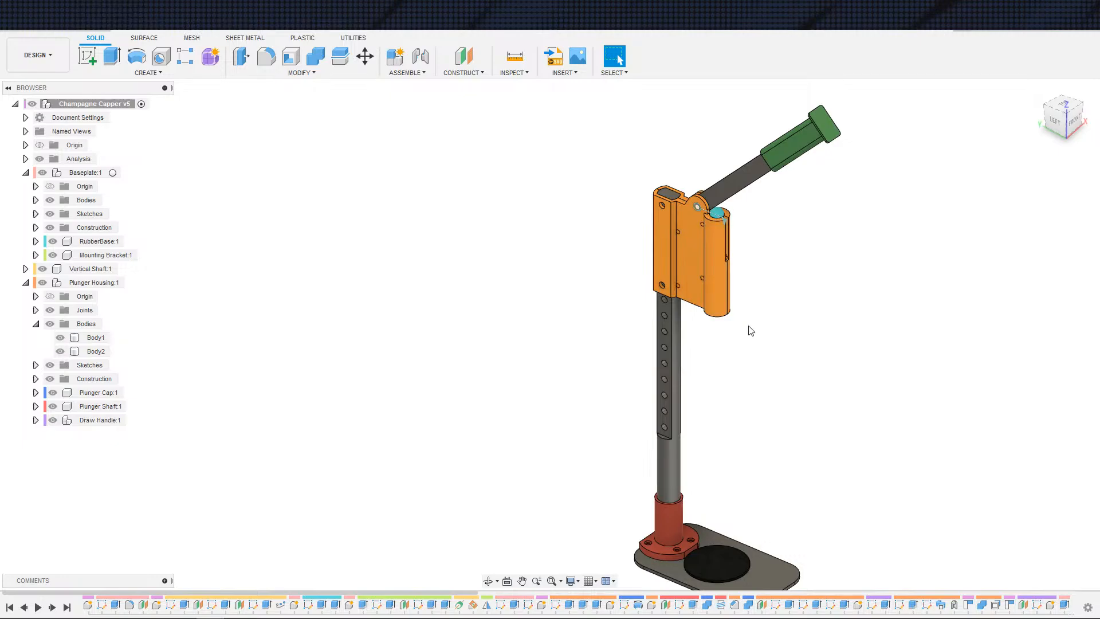
double_click(803, 605)
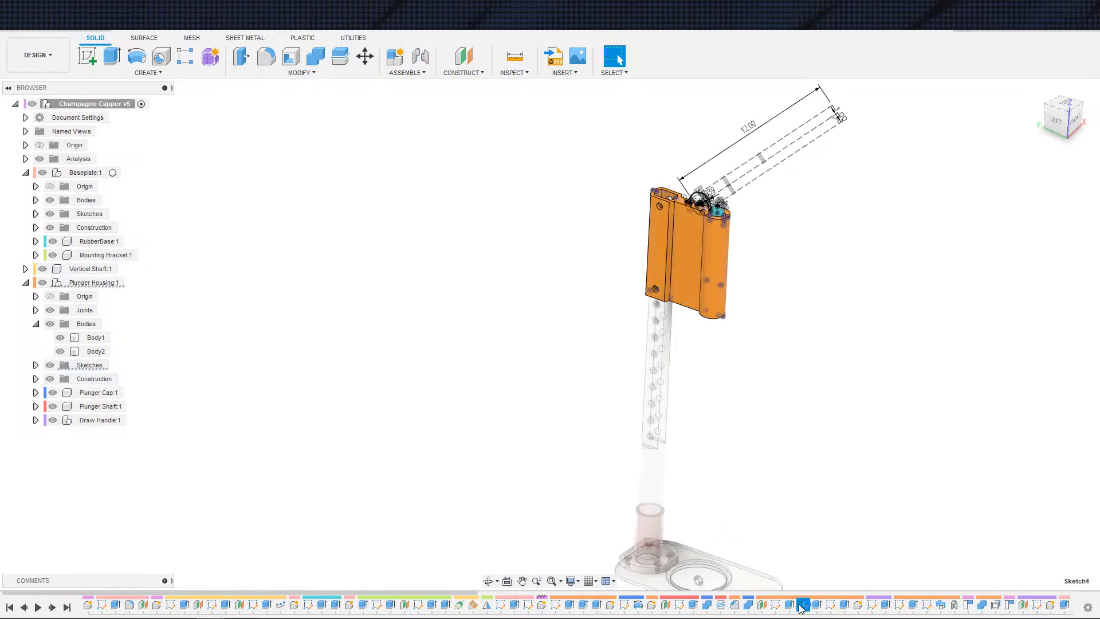
middle_click_drag(703, 311, 773, 498)
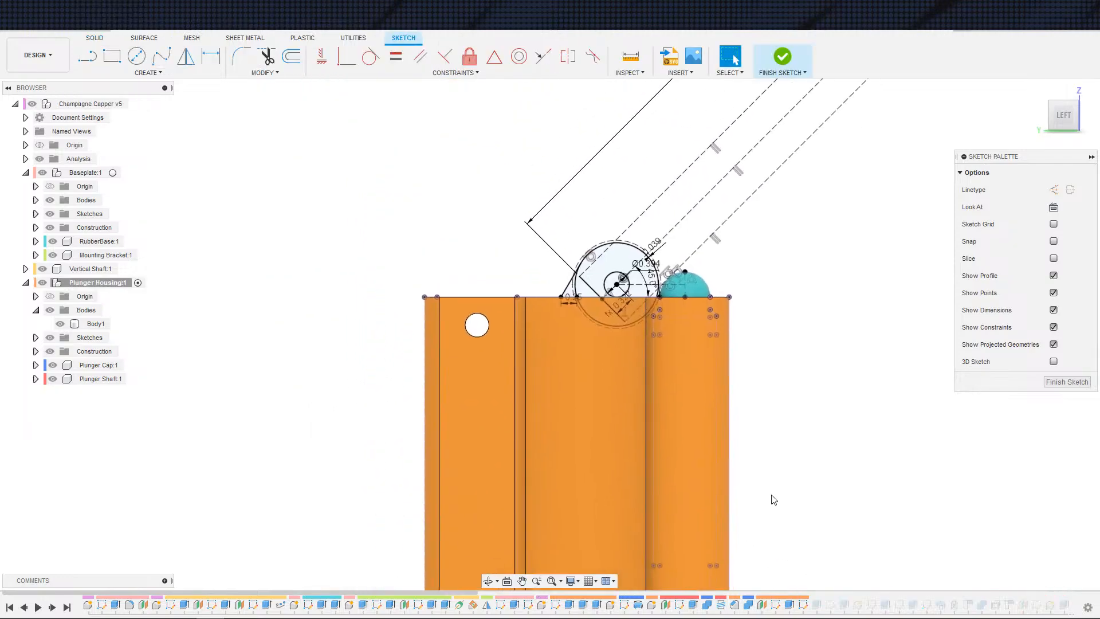
Step: Examine the handle pivot sketch's dimensions up close, then exit the sketch
scroll(772, 421, "up", 3)
middle_click_drag(707, 197, 780, 396)
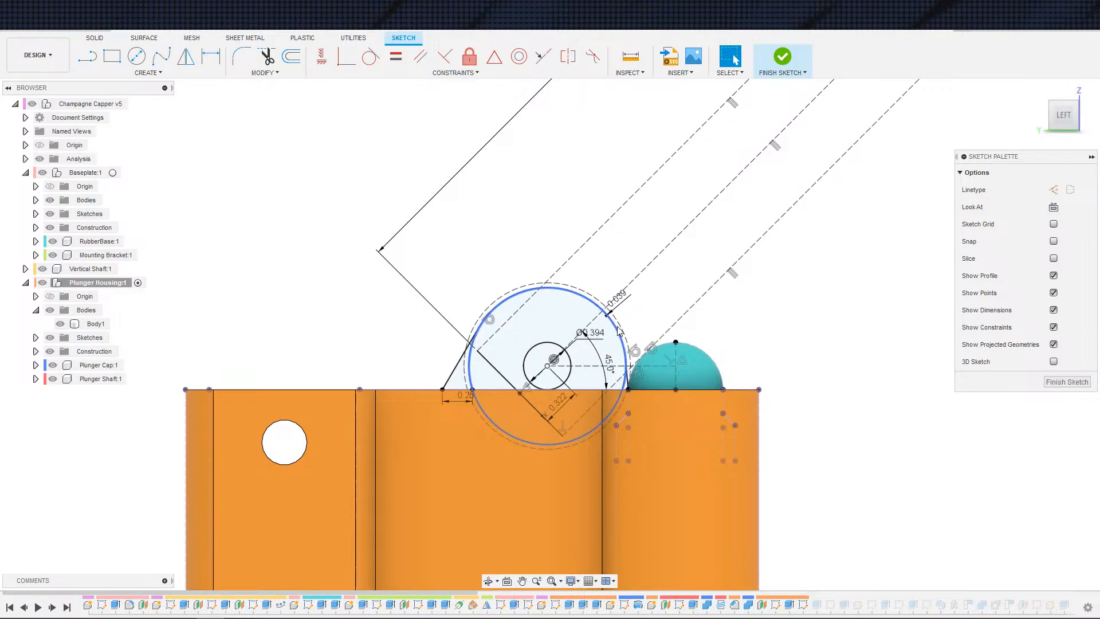
scroll(754, 411, "down", 5)
scroll(795, 399, "down", 2)
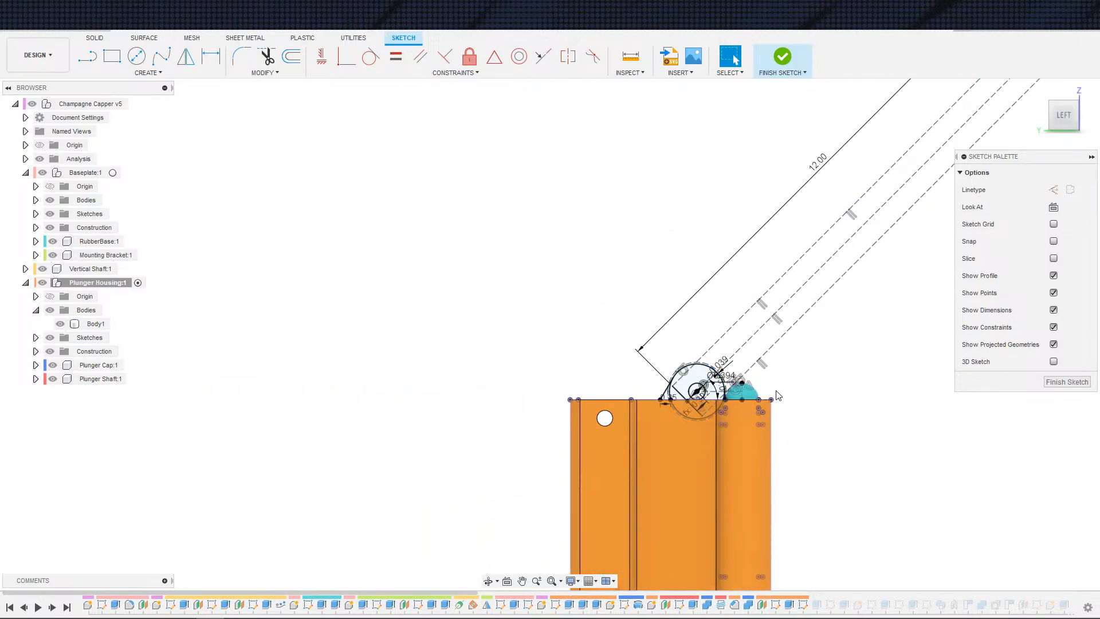
scroll(796, 416, "down", 3)
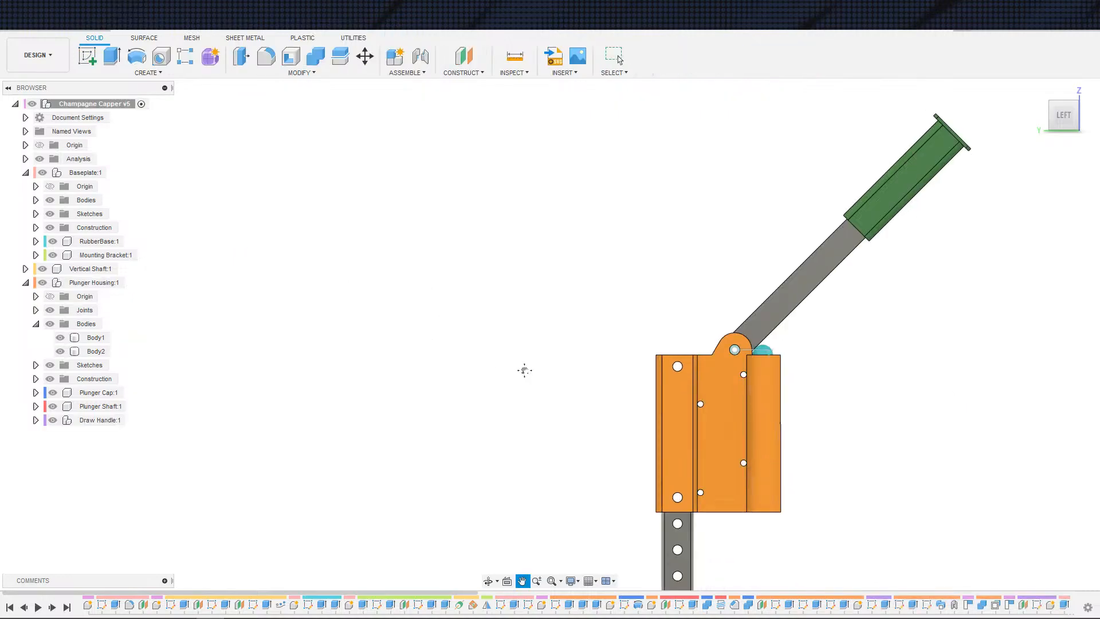
left_click_drag(524, 371, 486, 350)
key("Escape")
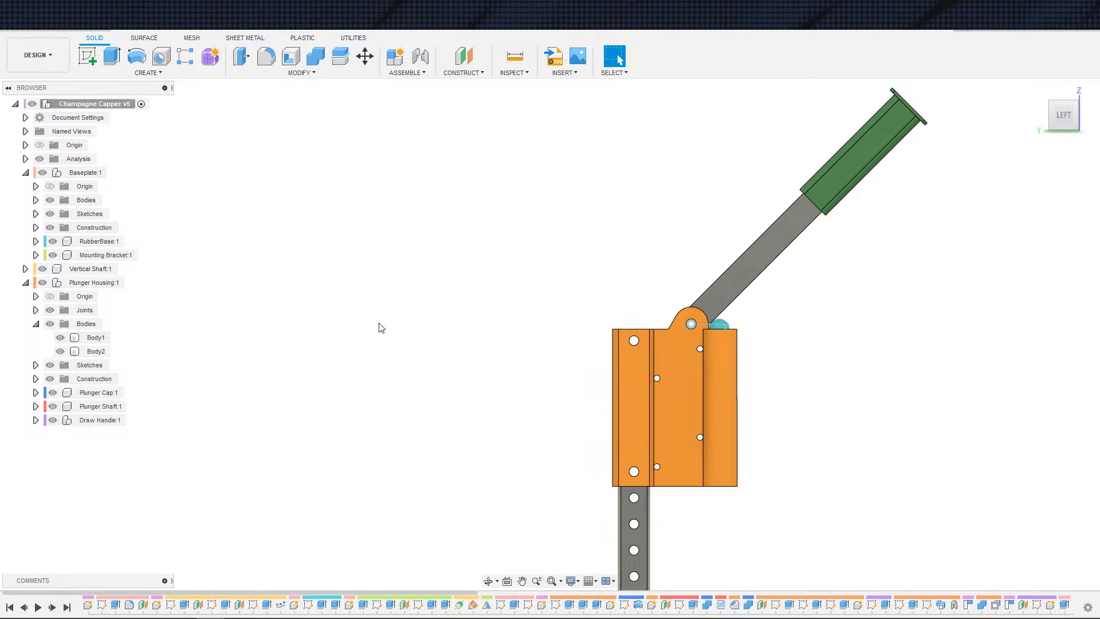
Step: Orbit around the plunger housing and select the top face of its shaft bore
scroll(459, 418, "up", 1)
middle_click_drag(487, 471, 413, 375)
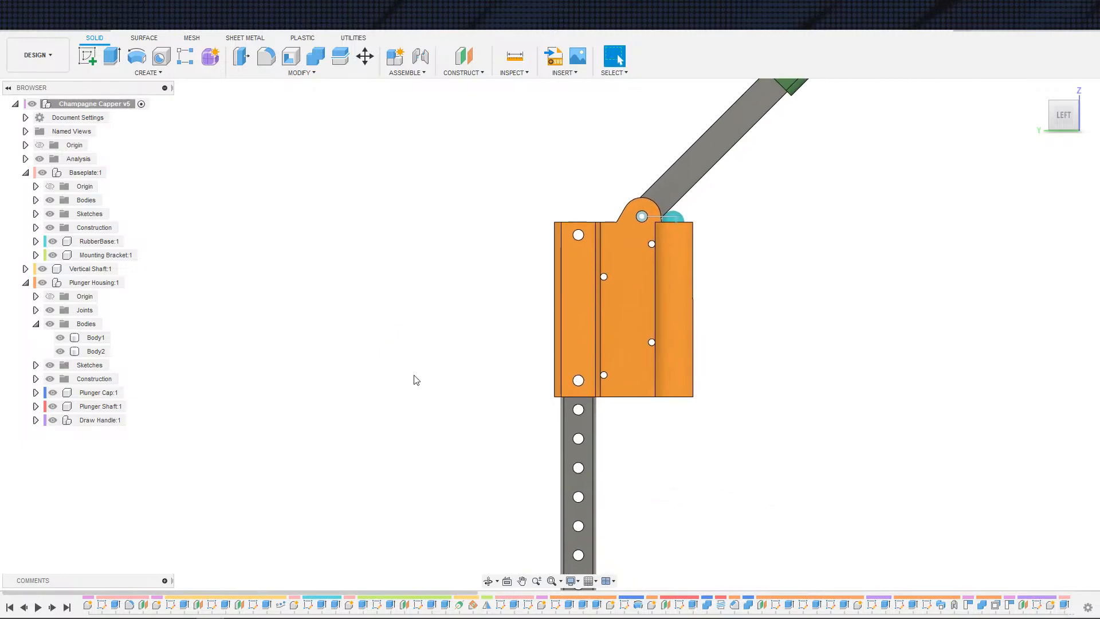
mouse_move(478, 431)
middle_mouse_down()
mouse_move(429, 392)
mouse_move(420, 344)
middle_mouse_up()
scroll(429, 393, "up", 4)
scroll(420, 344, "down", 5)
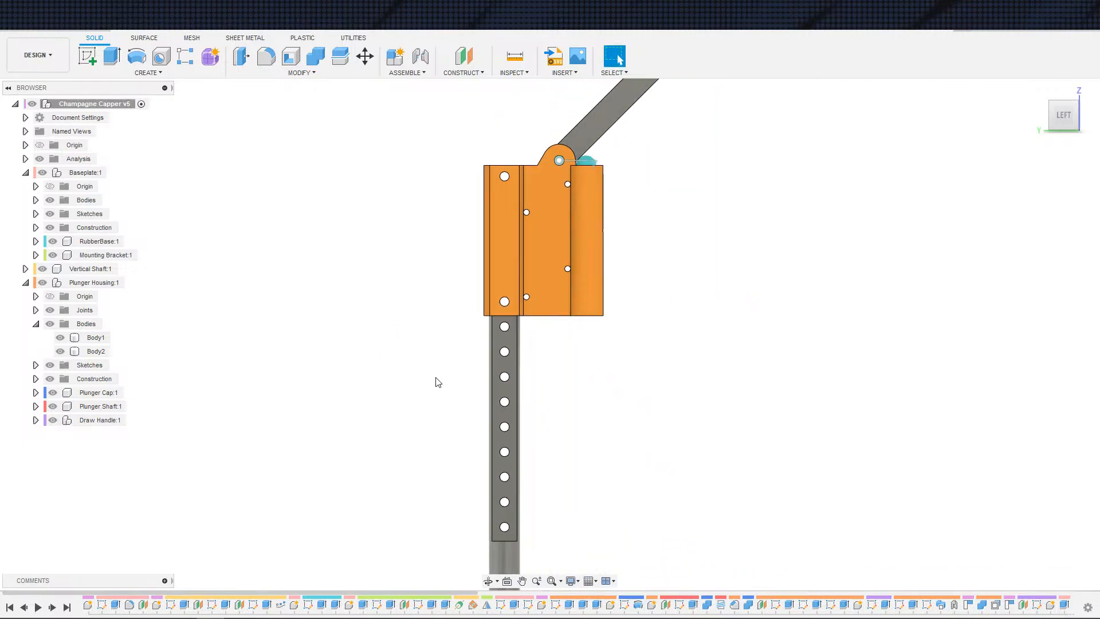
middle_click_drag(405, 418, 338, 435)
scroll(399, 379, "down", 1)
scroll(385, 393, "up", 1)
scroll(386, 392, "up", 1)
scroll(338, 433, "down", 1)
scroll(341, 428, "up", 5)
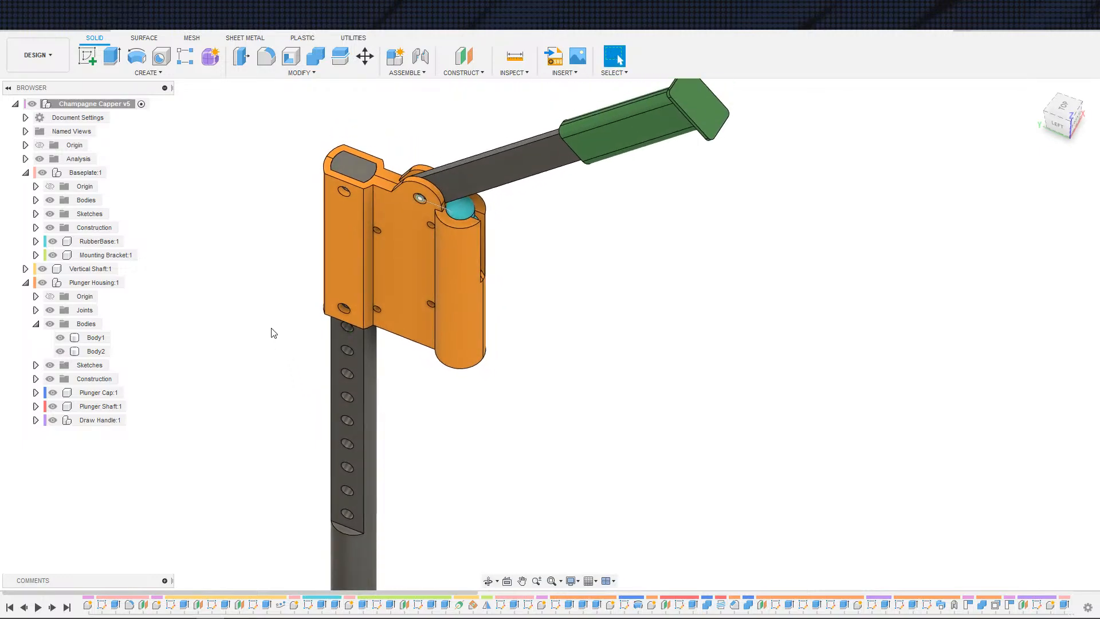
left_click(345, 161)
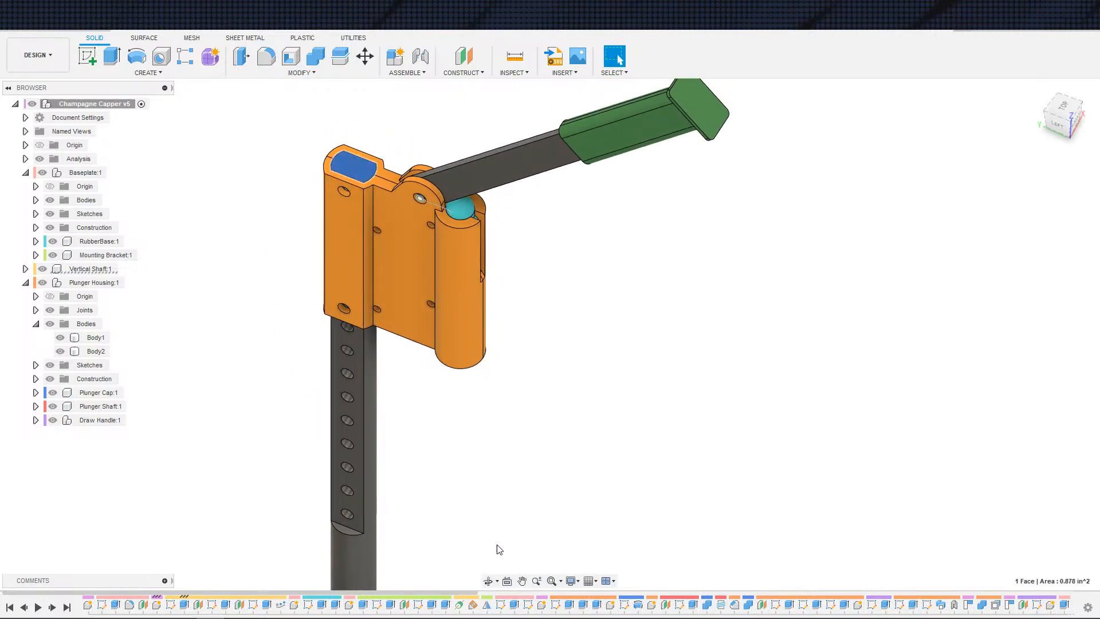
scroll(492, 600, "down", 10)
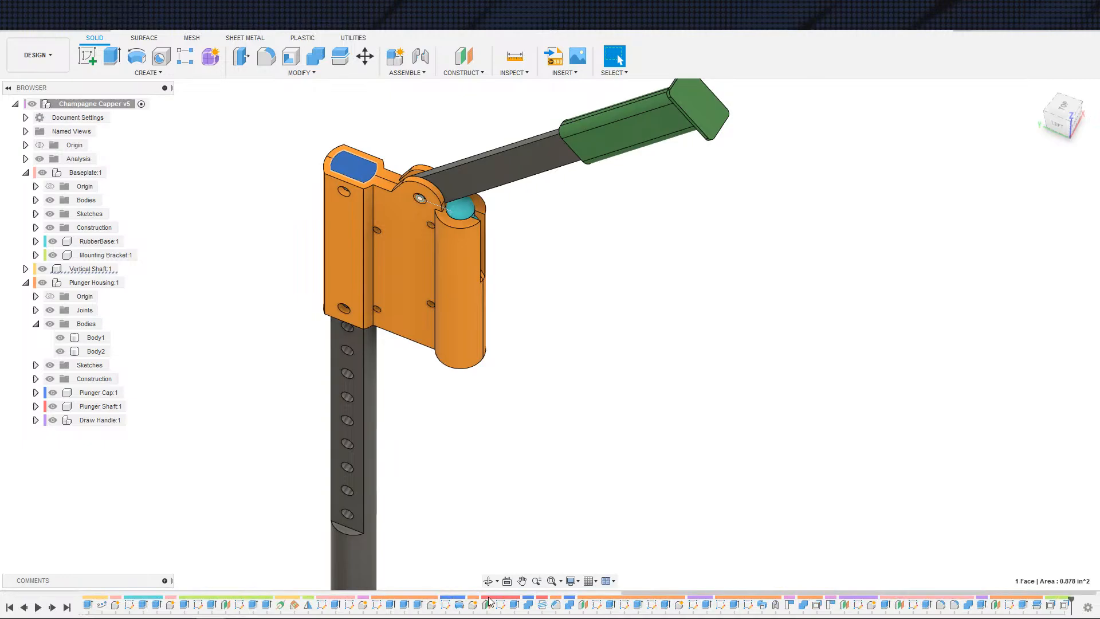
scroll(488, 600, "up", 10)
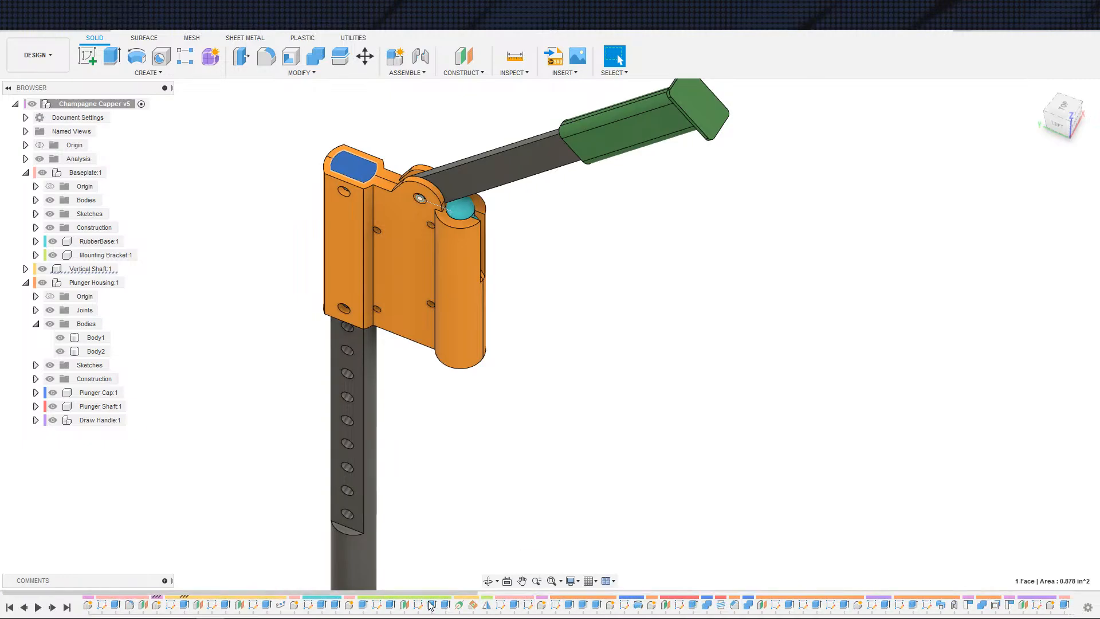
Step: Edit the Extrude2 cut so it uses only one of its two profiles, and confirm the change
double_click(226, 604)
middle_click_drag(349, 515, 398, 337, "shift")
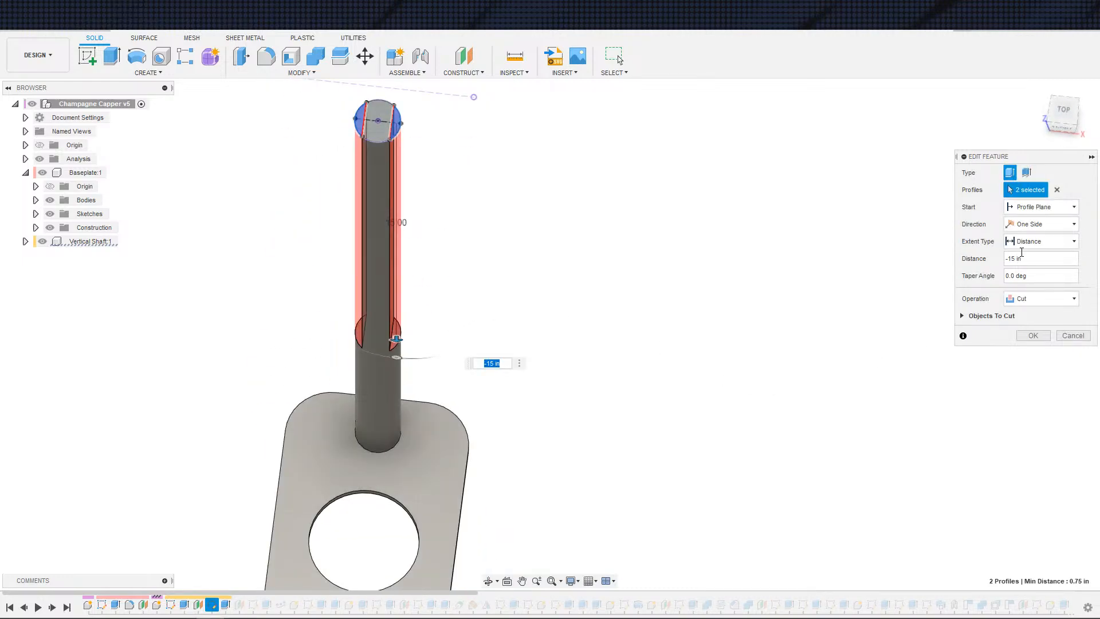
left_click(396, 141)
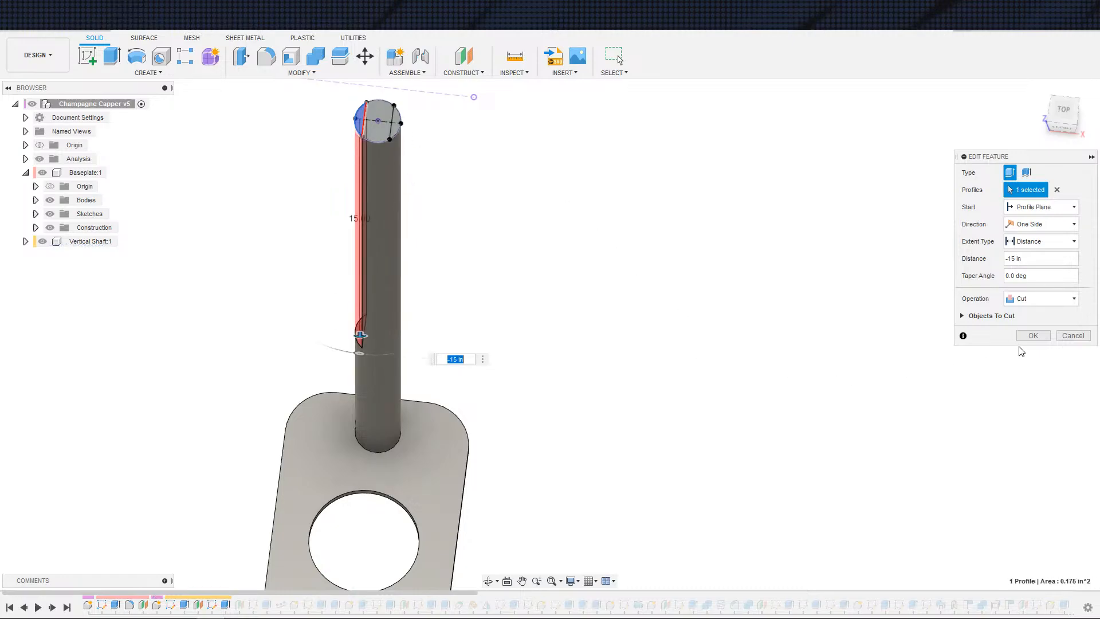
left_click(1032, 336)
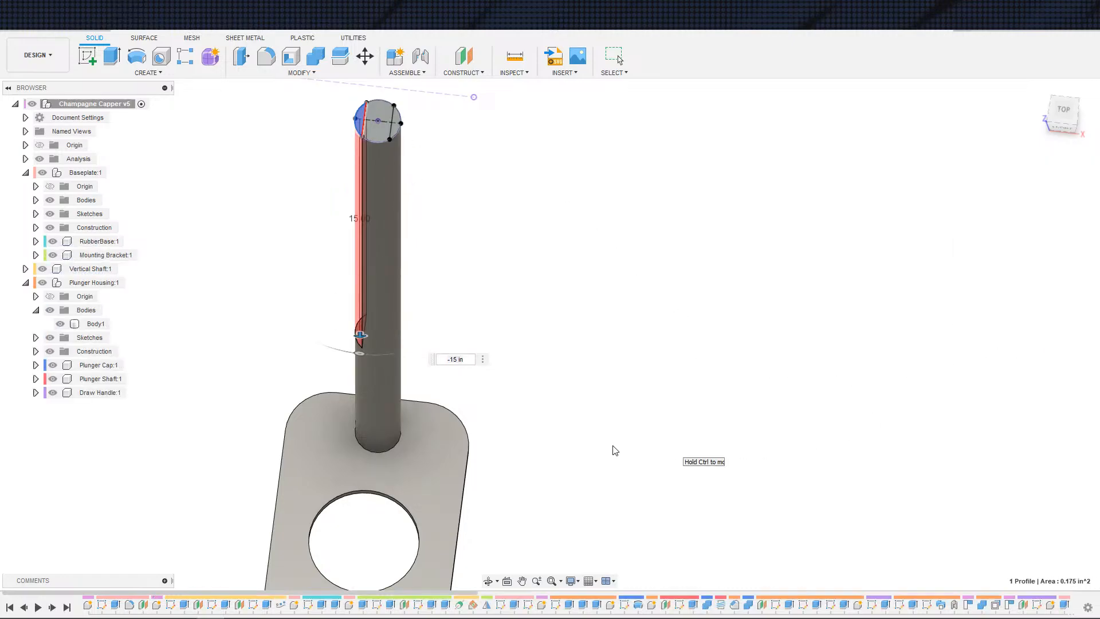
Step: Orbit and zoom around the whole assembly to review the housing and vertical shaft after the edit
middle_click_drag(607, 447, 723, 427, "shift")
middle_click_drag(648, 440, 658, 478)
scroll(653, 464, "down", 2)
middle_click_drag(629, 388, 750, 394, "shift")
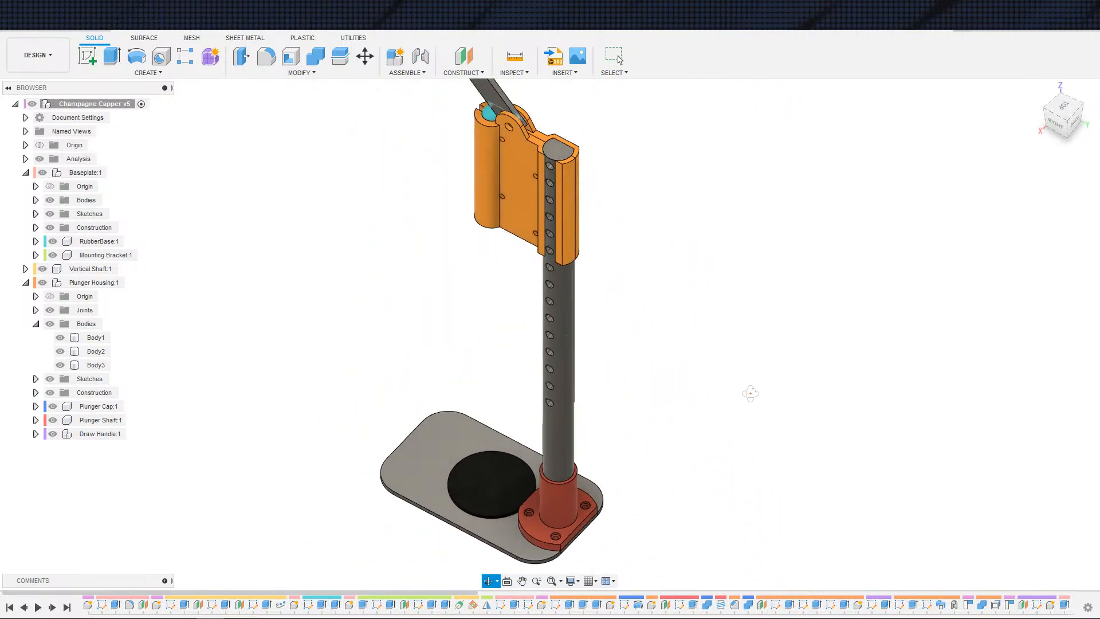
middle_click_drag(651, 353, 631, 336, "shift")
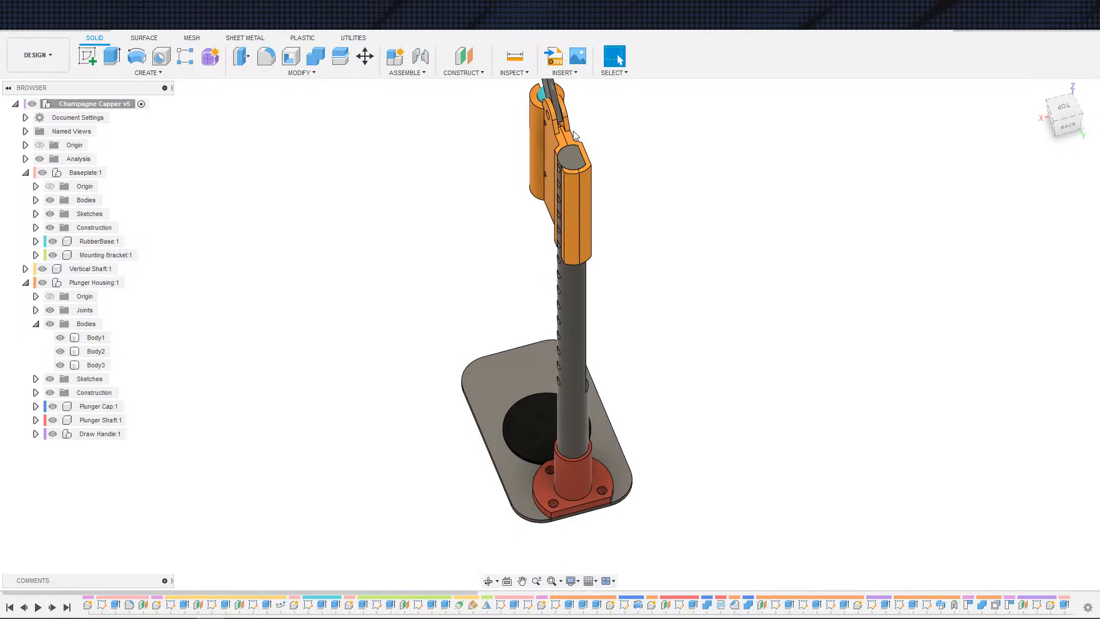
left_click(541, 170)
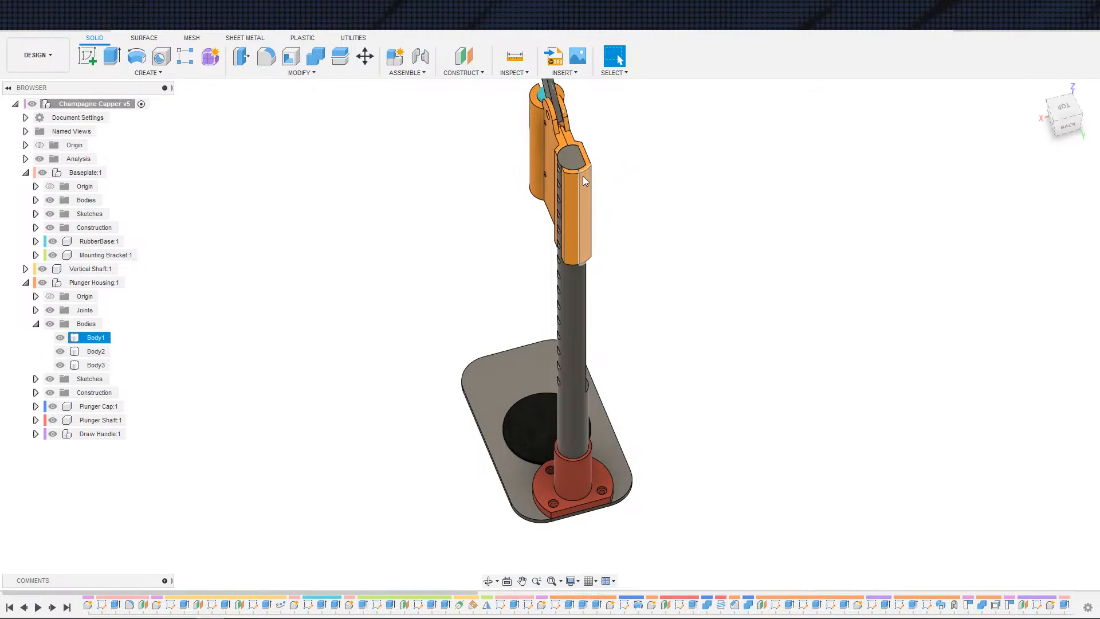
middle_click_drag(661, 196, 751, 329)
scroll(649, 296, "up", 3)
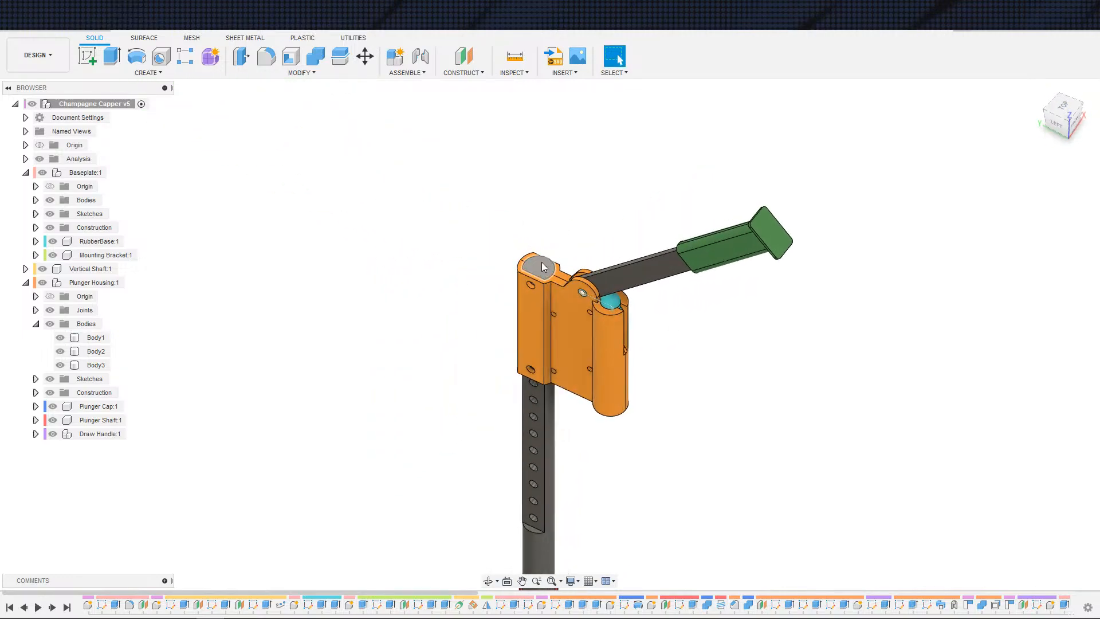
scroll(622, 326, "down", 3)
scroll(702, 364, "down", 1)
middle_click_drag(697, 366, 681, 302)
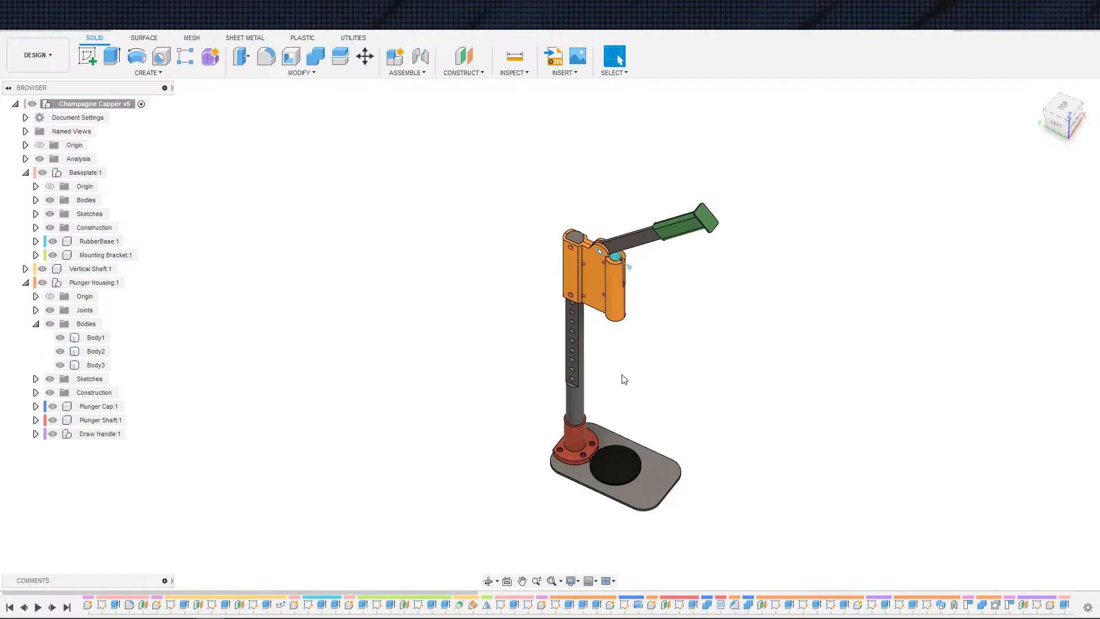
scroll(564, 412, "up", 5)
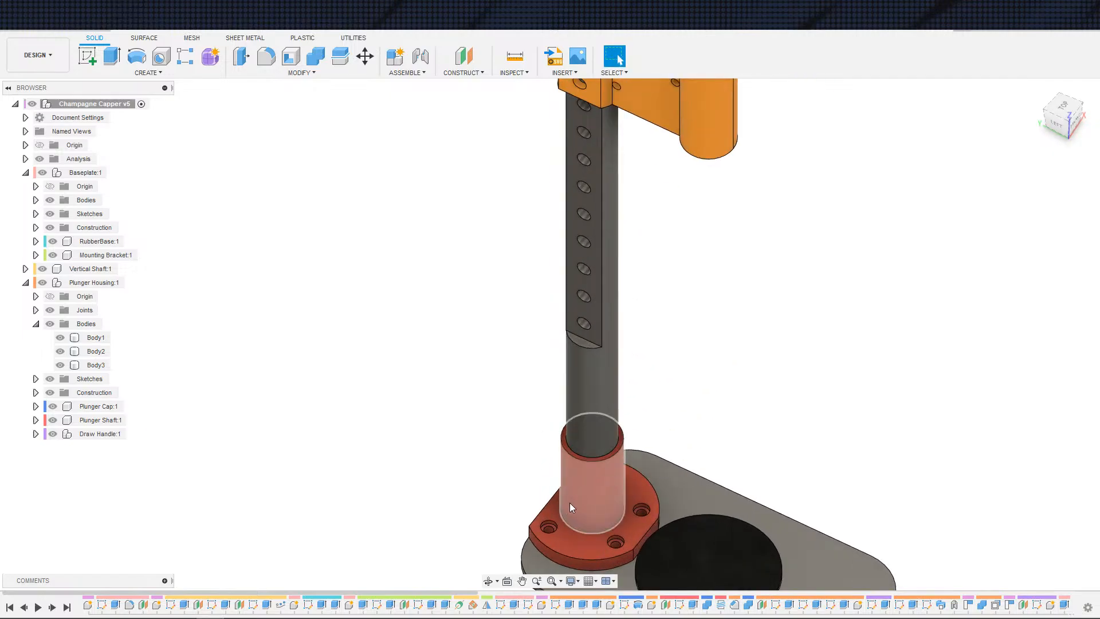
scroll(643, 428, "down", 5)
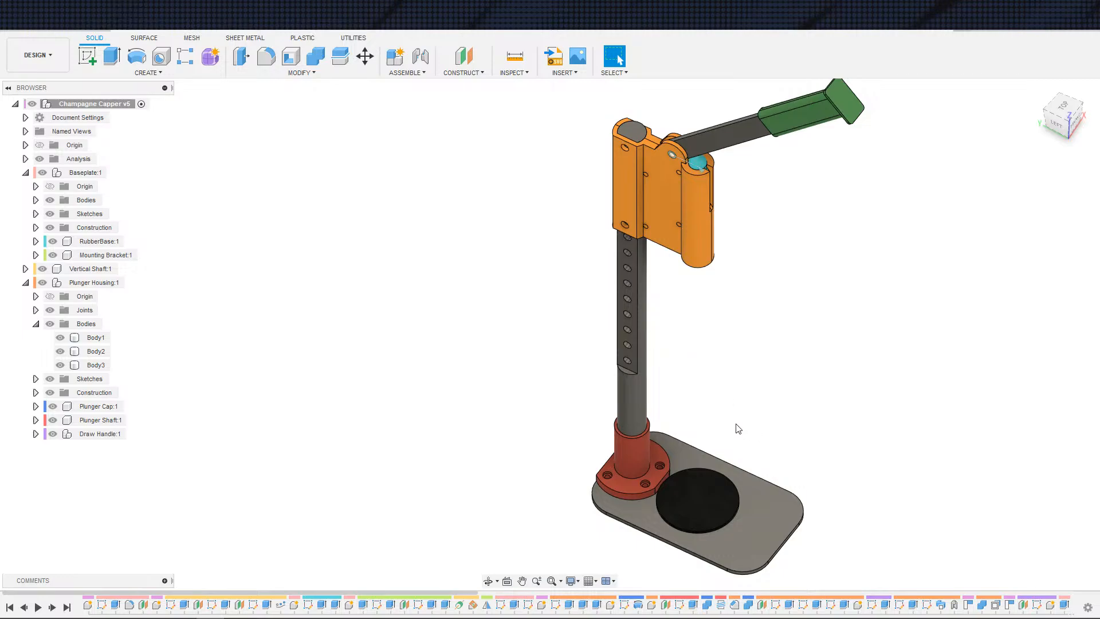
middle_click_drag(747, 403, 708, 465)
scroll(731, 390, "down", 1)
middle_click_drag(748, 366, 744, 390)
scroll(688, 360, "up", 6)
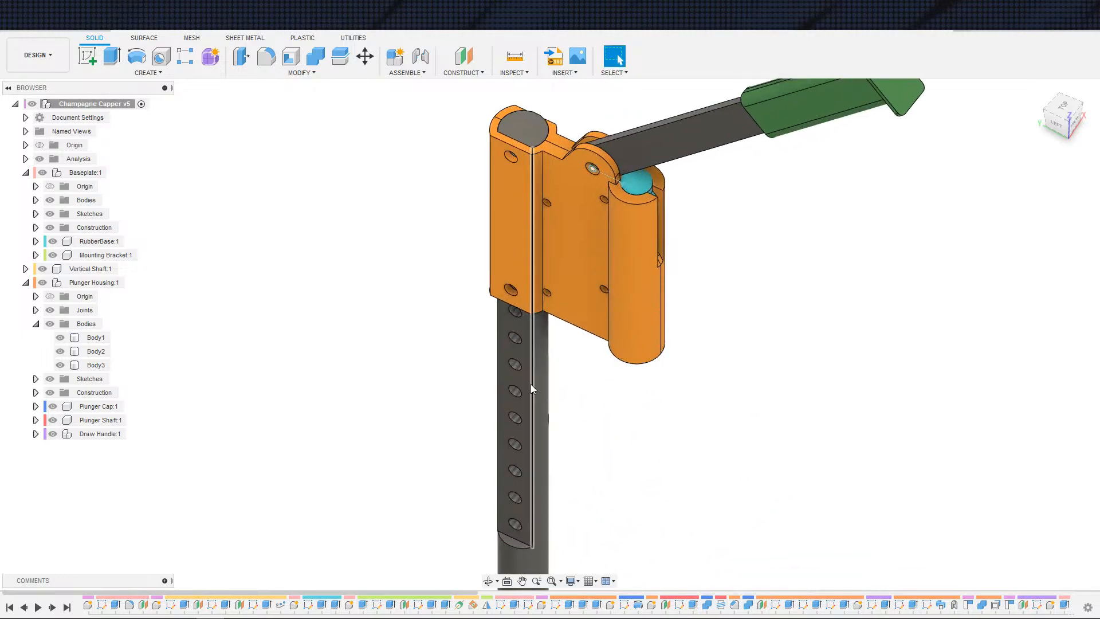
middle_click_drag(655, 376, 442, 368, "shift")
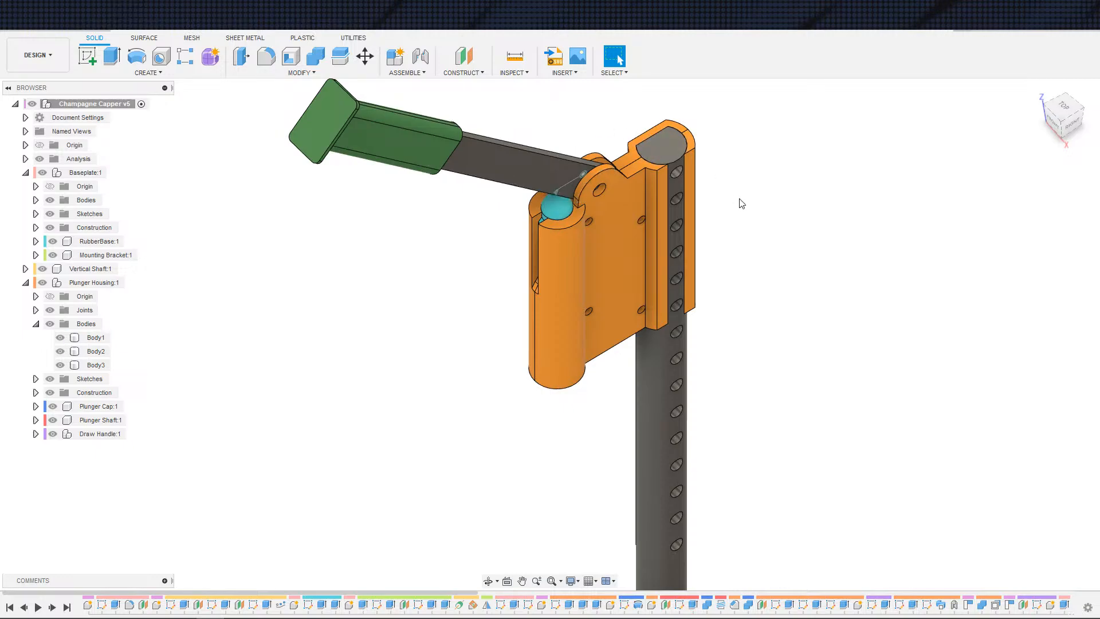
Step: Inspect the housing bodies along the shaft bore, selecting the bore's cylindrical face
middle_click_drag(733, 205, 795, 307, "shift")
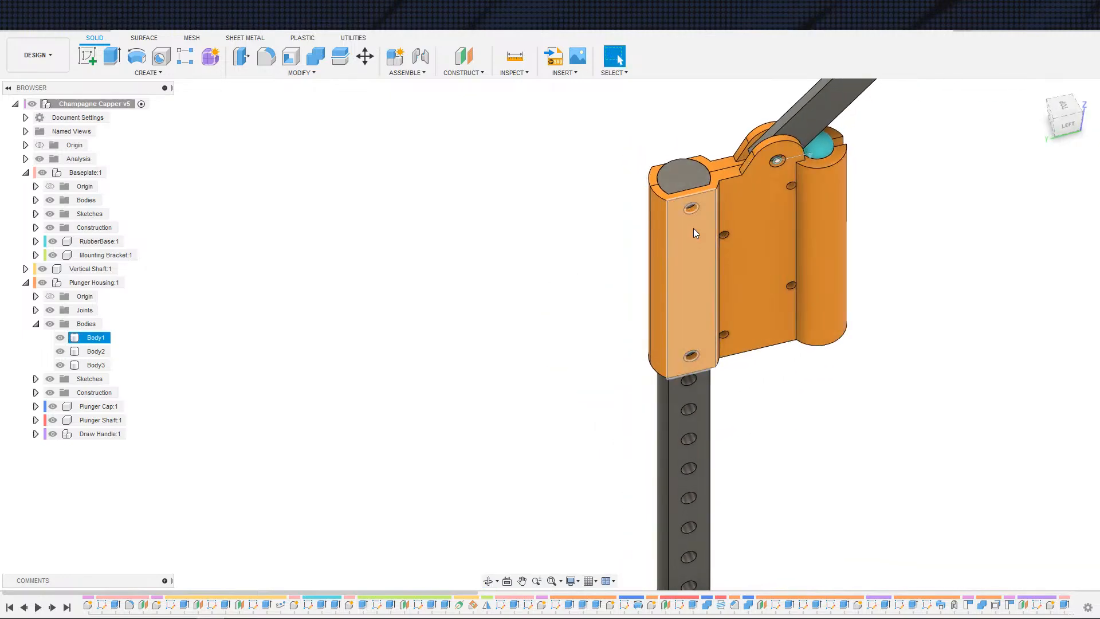
scroll(748, 243, "down", 2)
scroll(798, 337, "up", 2)
middle_click_drag(749, 409, 824, 343)
middle_click_drag(764, 197, 797, 400, "shift")
scroll(797, 399, "down", 2)
scroll(842, 427, "up", 2)
scroll(802, 418, "down", 2)
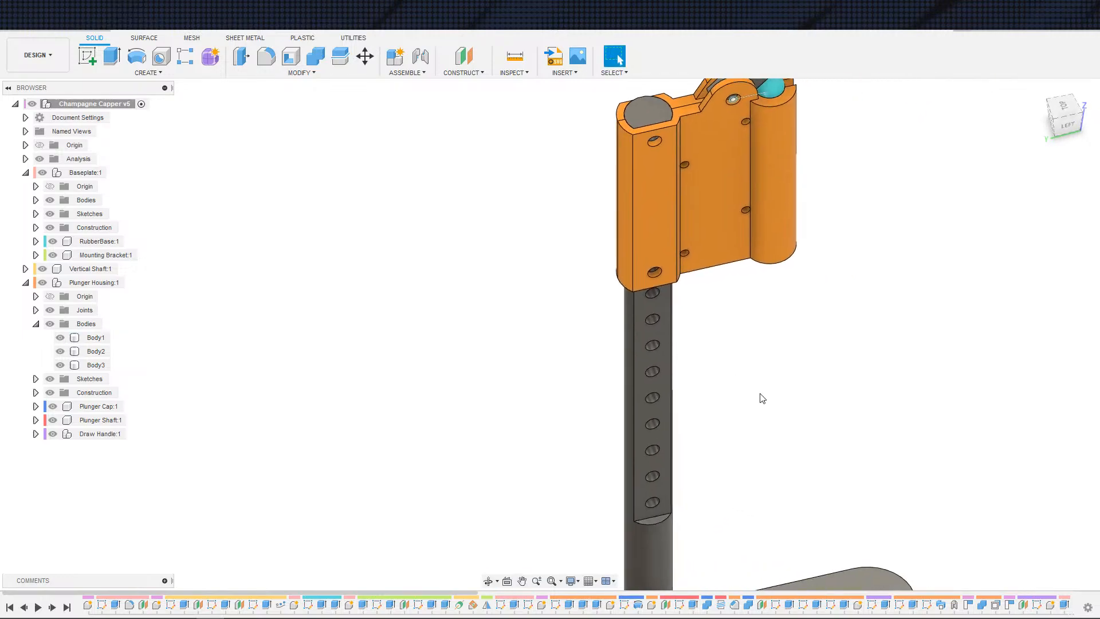
scroll(761, 395, "up", 1)
middle_click_drag(746, 407, 824, 398, "shift")
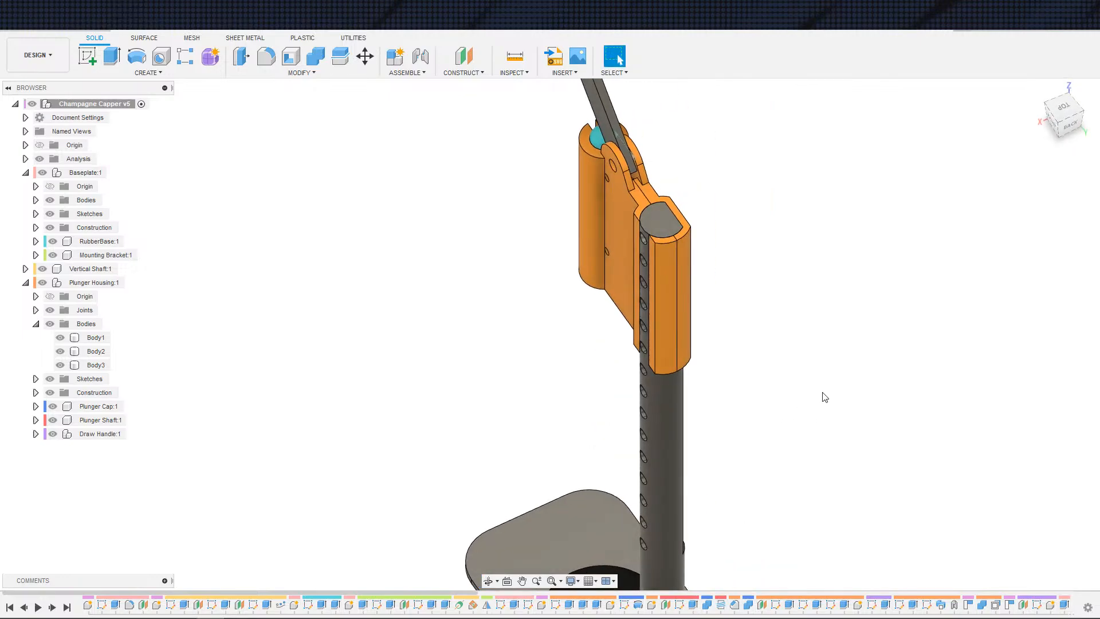
left_click(669, 290)
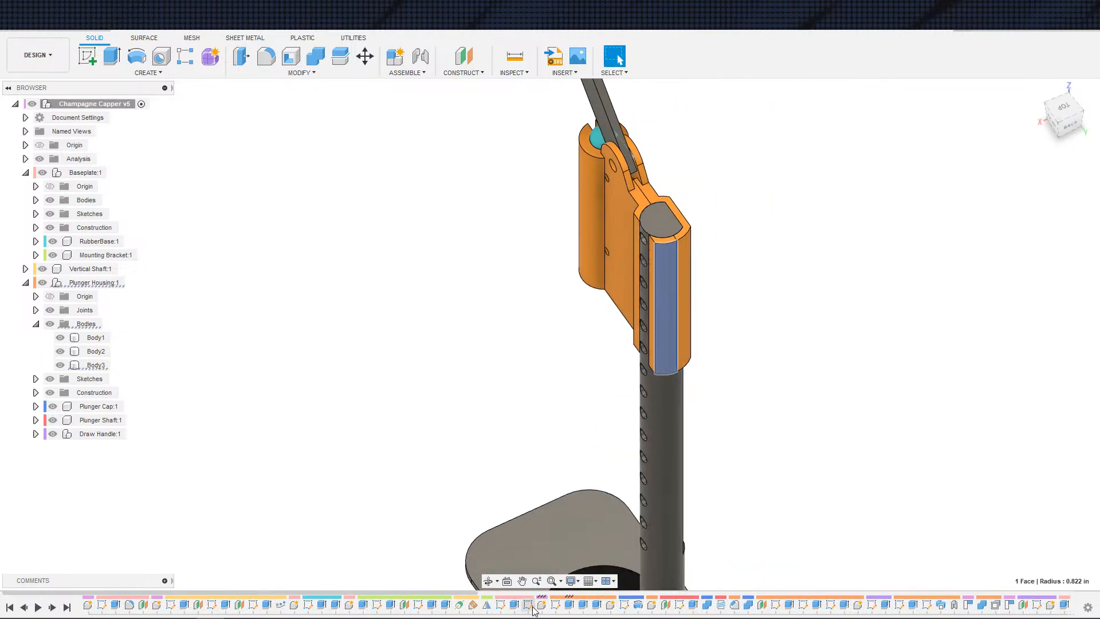
Step: Open the housing's sketch from the timeline and view it face-on to examine its profiles
double_click(555, 605)
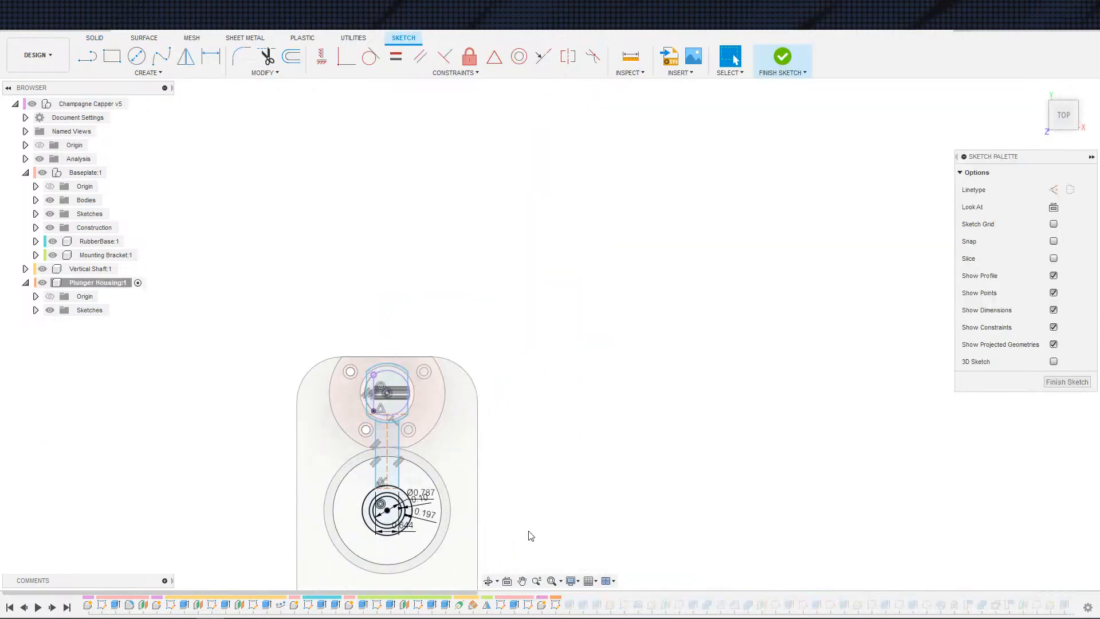
scroll(528, 533, "up", 5)
scroll(558, 520, "down", 5)
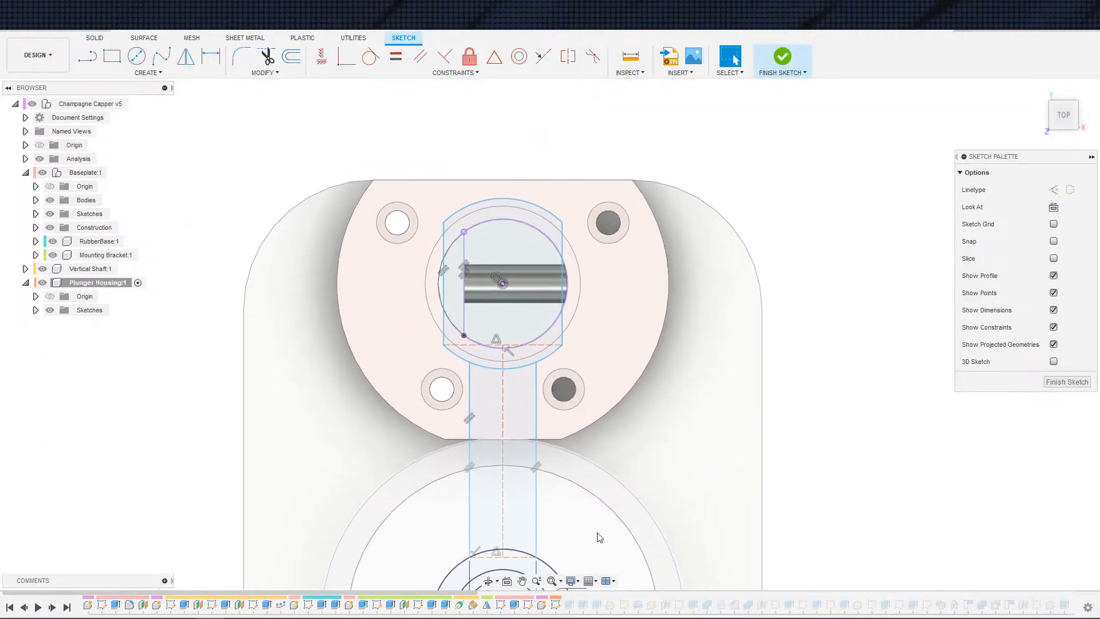
scroll(556, 494, "up", 5)
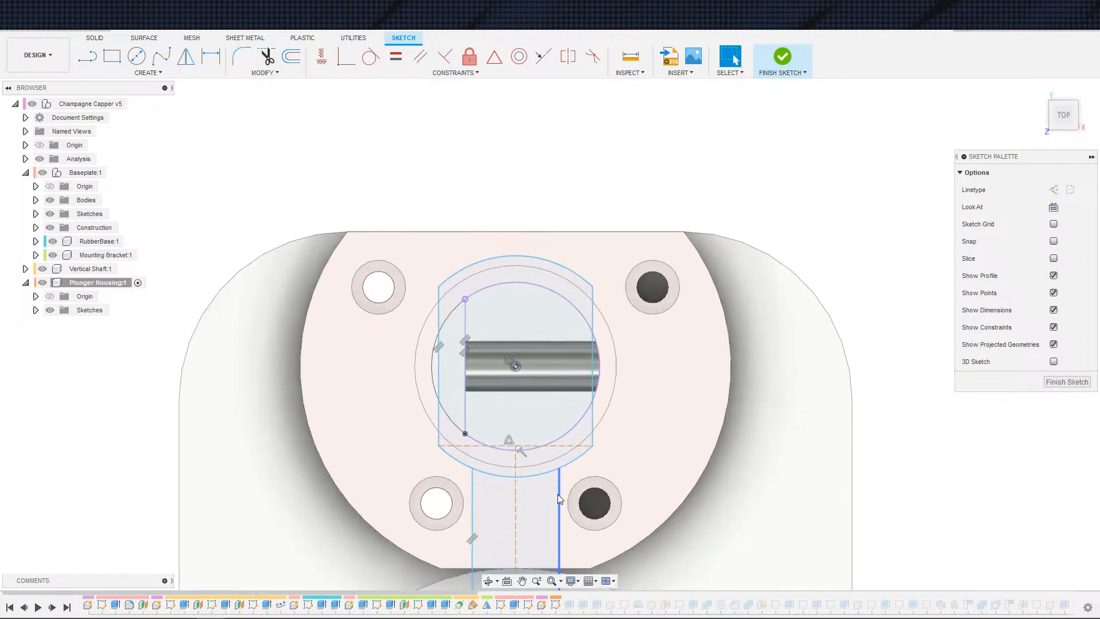
scroll(586, 431, "down", 6)
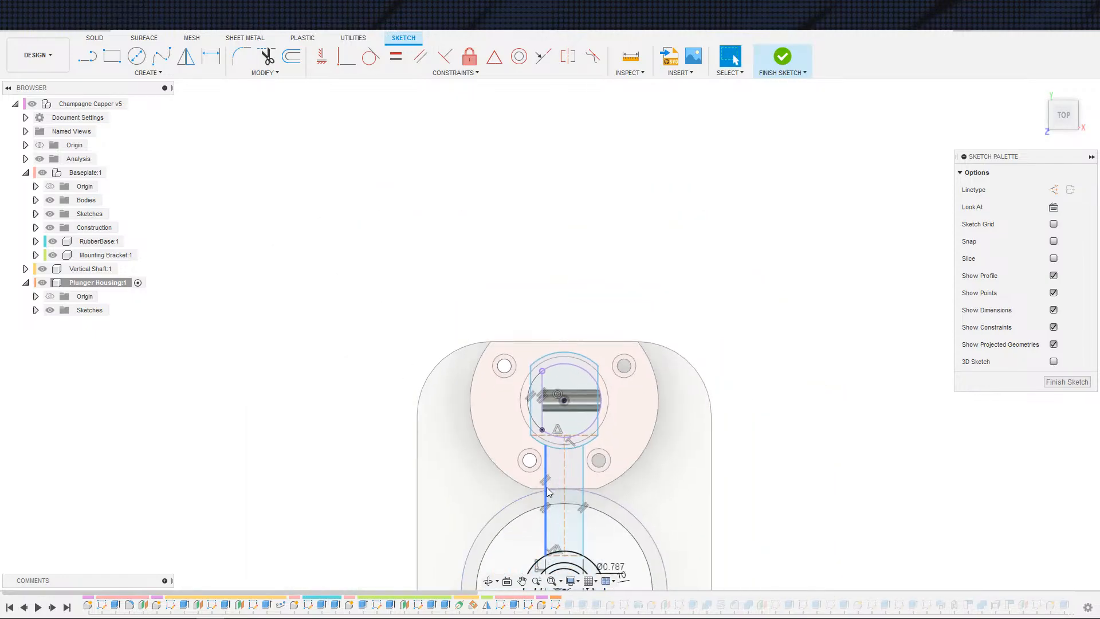
middle_click_drag(421, 545, 523, 555, "shift")
scroll(523, 554, "down", 2)
middle_click_drag(495, 423, 505, 615)
scroll(479, 452, "down", 3)
middle_click_drag(477, 447, 505, 574)
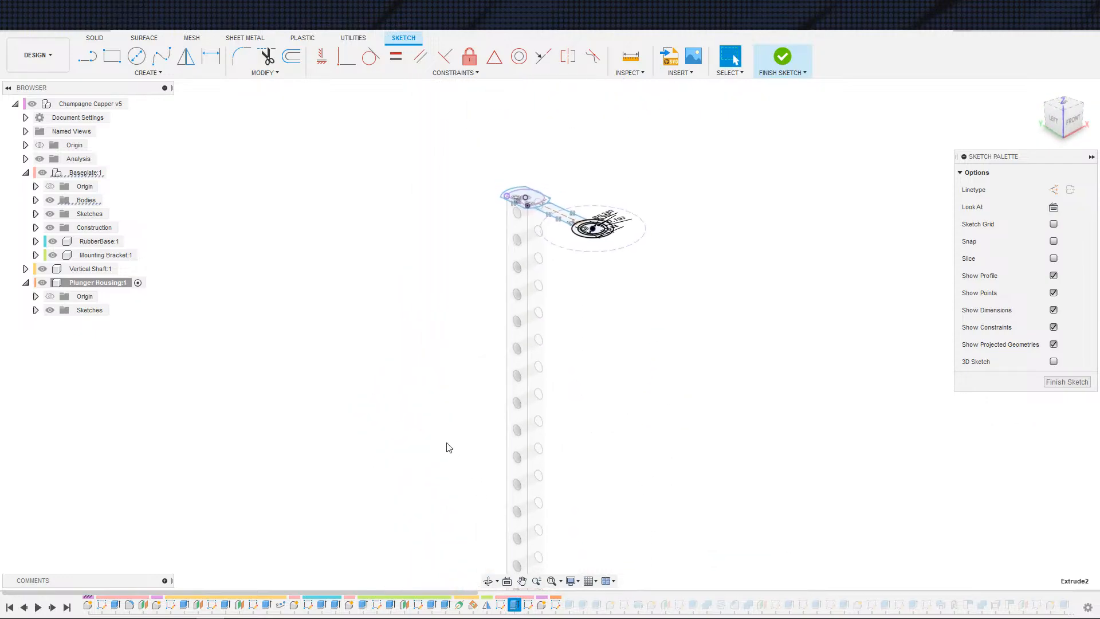
middle_click_drag(377, 312, 390, 390, "shift")
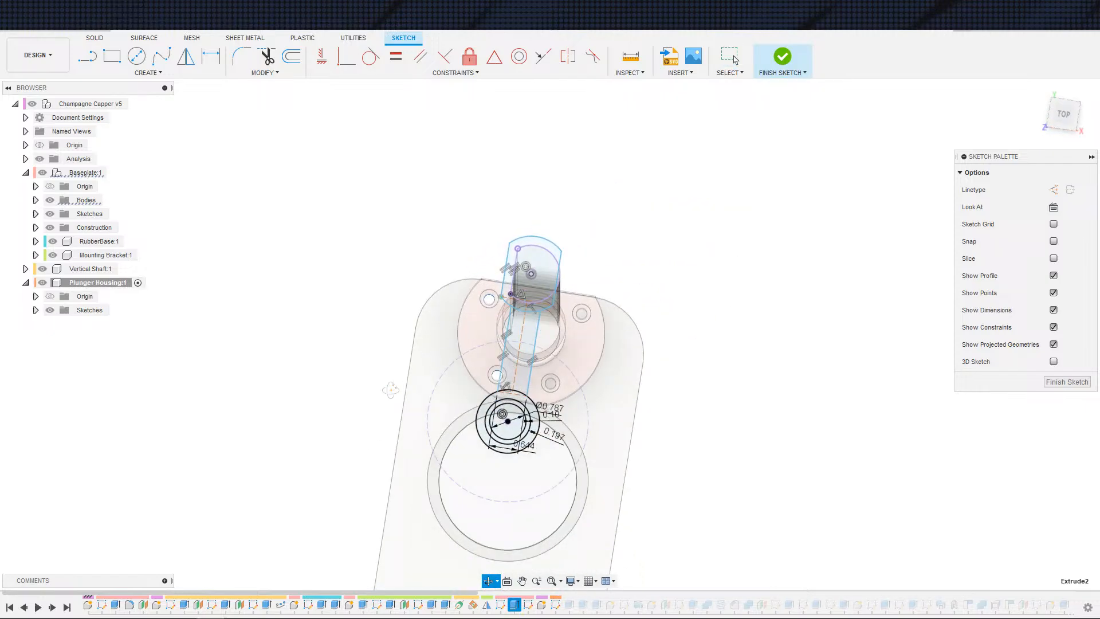
left_click(1053, 208)
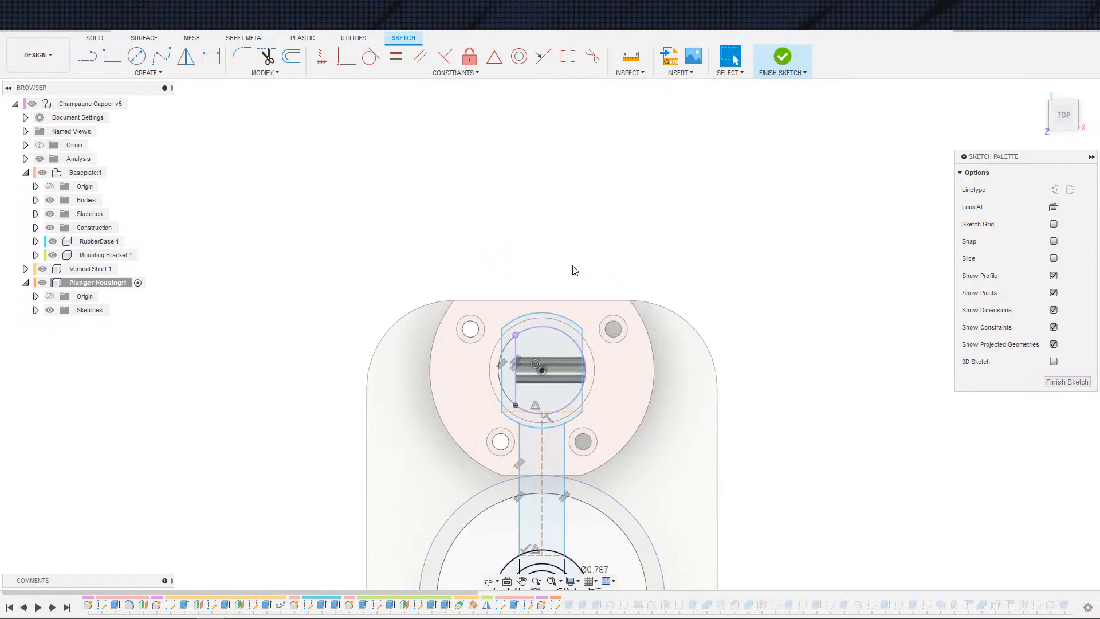
scroll(577, 270, "up", 3)
middle_click_drag(606, 251, 726, 231)
middle_click_drag(675, 222, 651, 175)
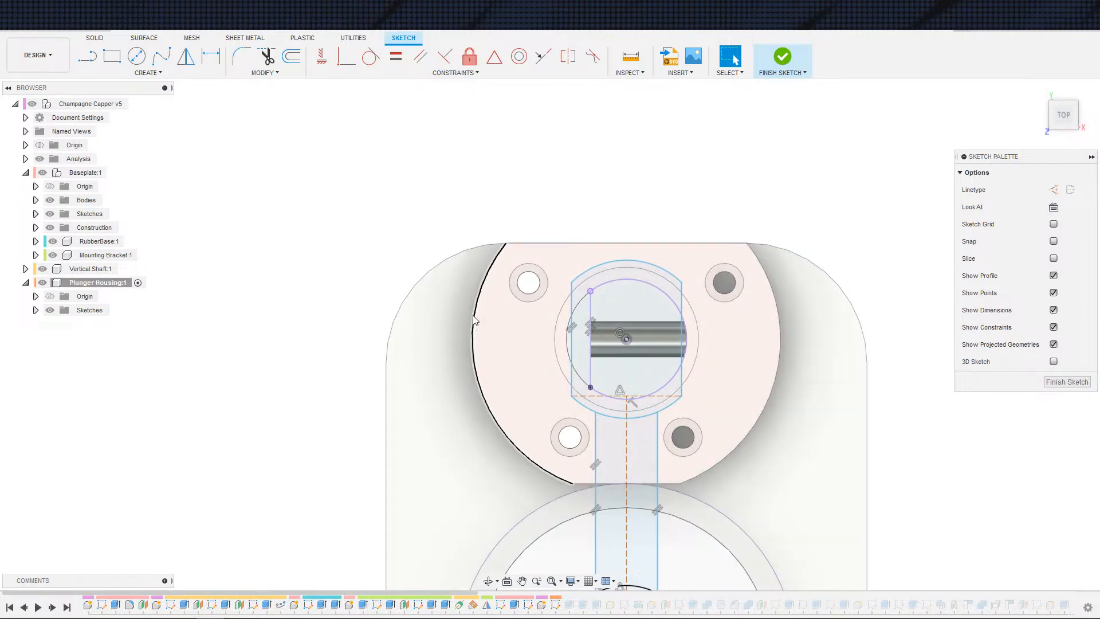
scroll(519, 295, "down", 3)
middle_click_drag(445, 335, 619, 306, "shift")
middle_click_drag(466, 302, 380, 435, "shift")
scroll(380, 433, "down", 3)
mouse_move(430, 289)
middle_mouse_down("shift")
mouse_move(388, 307)
mouse_move(341, 304)
mouse_move(416, 299)
middle_mouse_up("shift")
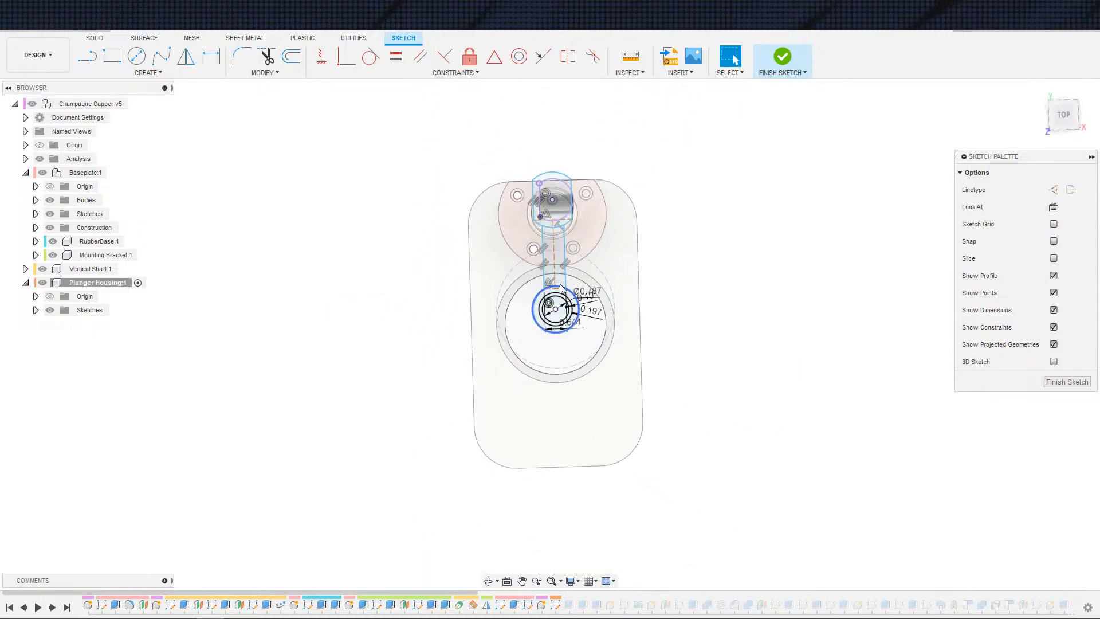
Step: Open the earlier Champagne Capper v4 version from the data panel, declining the recovery document
left_click(1052, 207)
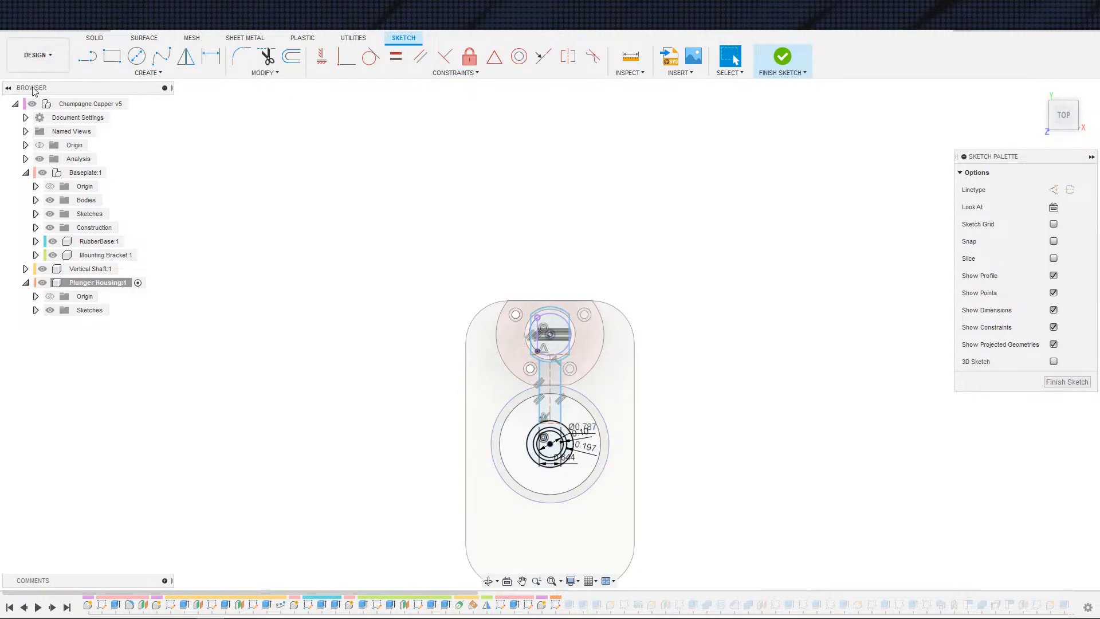
left_click(38, 55)
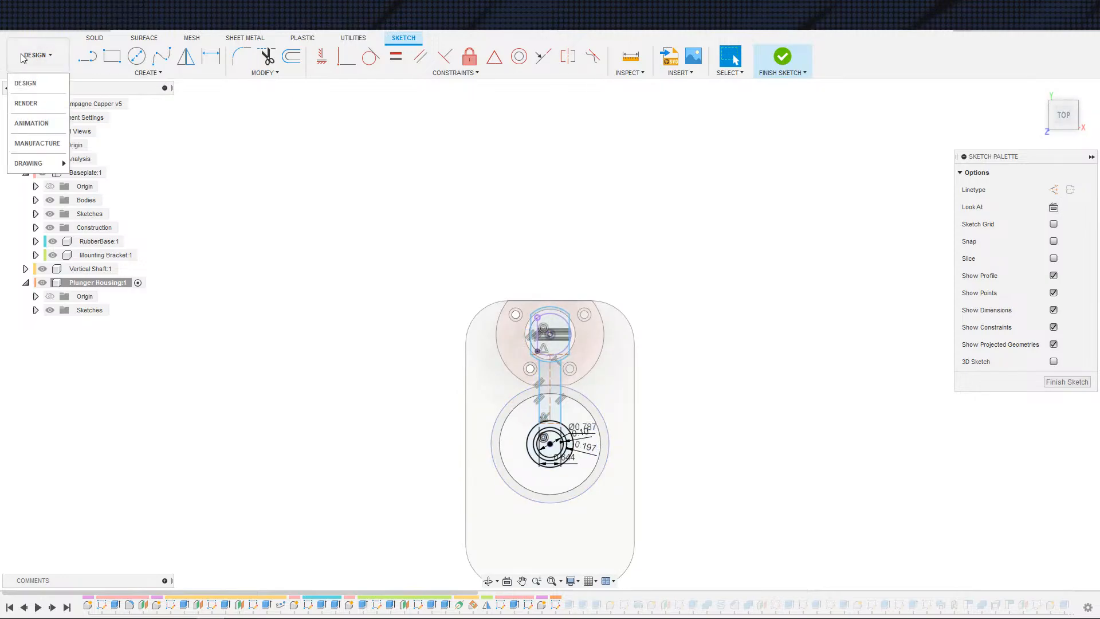
left_click(12, 32)
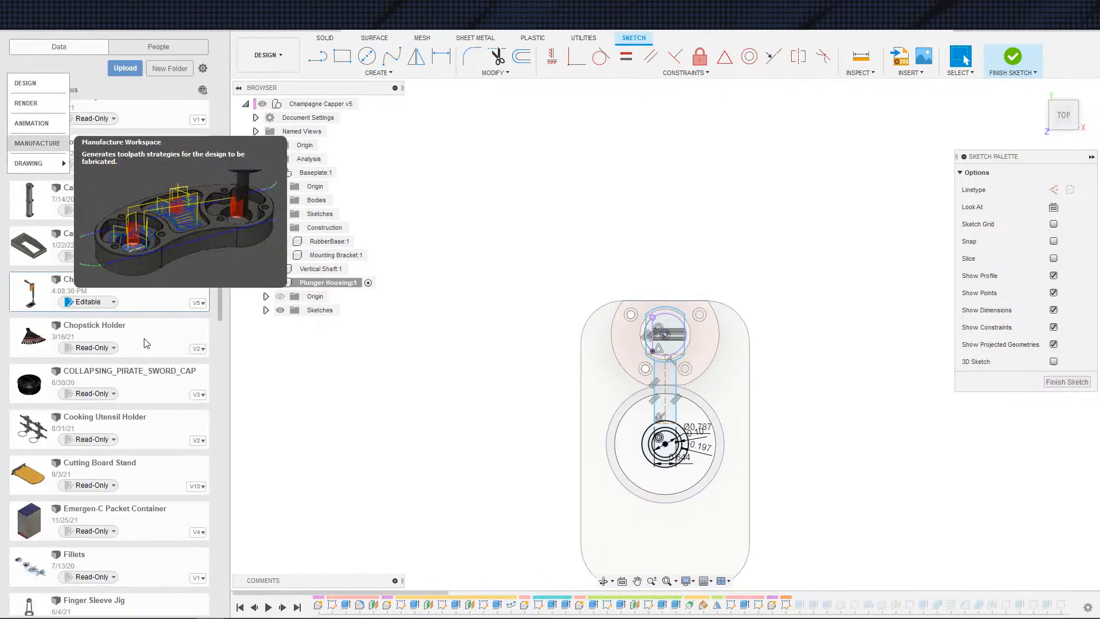
left_click(116, 100)
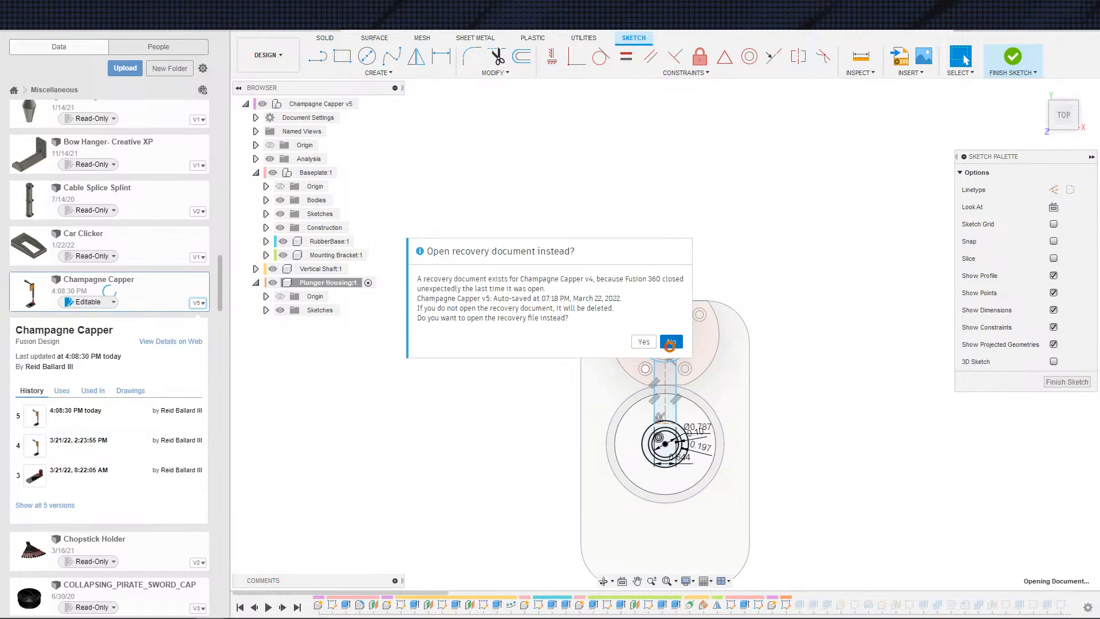
left_click(670, 343)
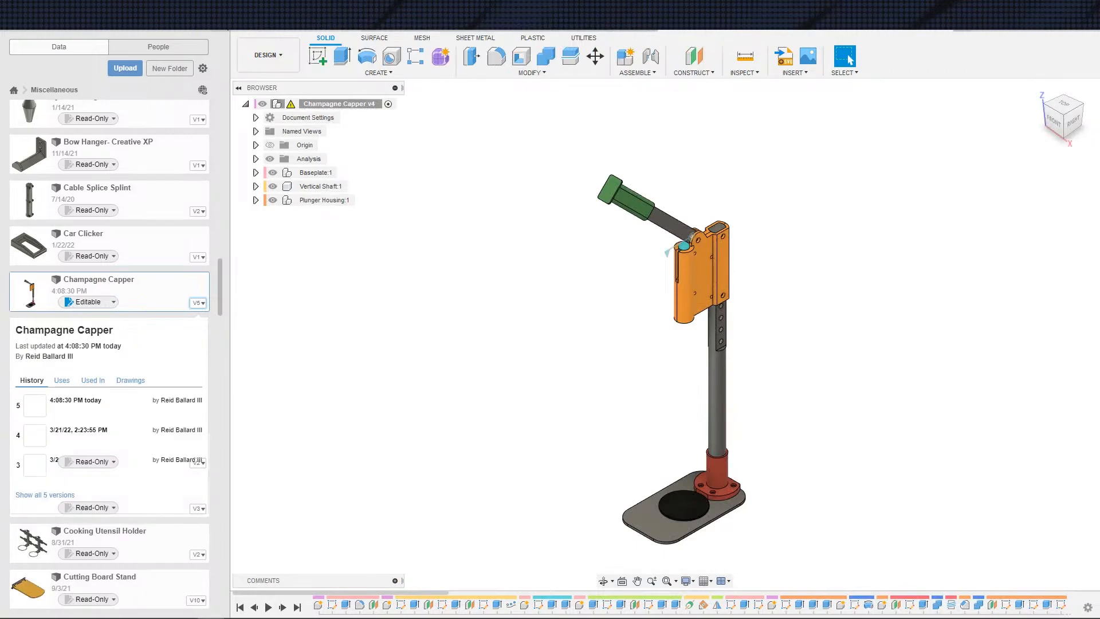
left_click(221, 46)
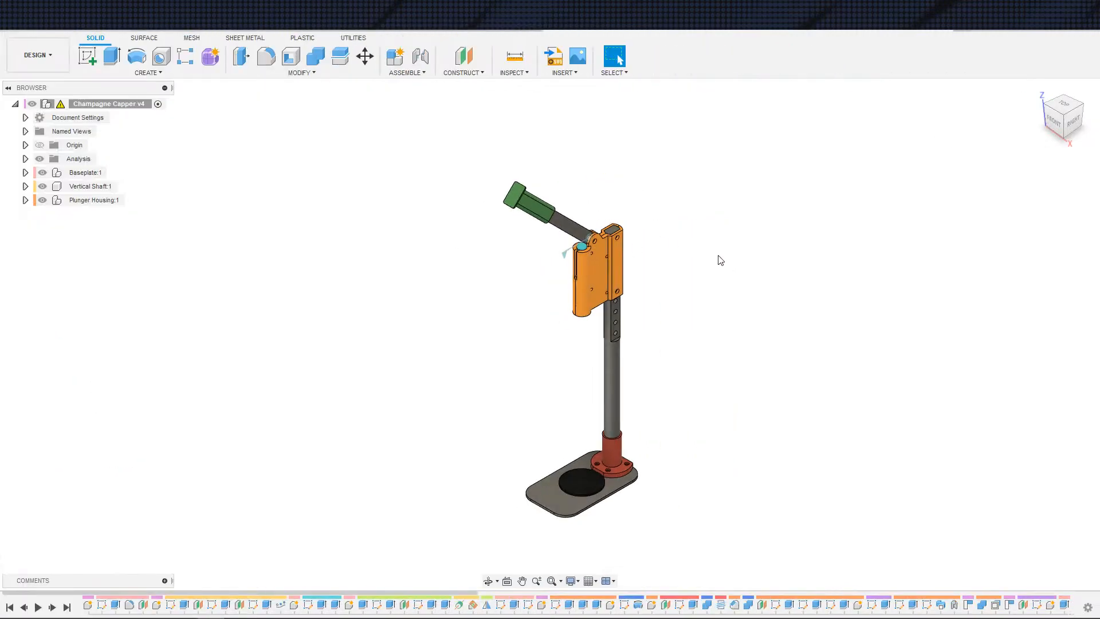
Step: Orbit and zoom around the v4 assembly to review the plunger housing and handle
middle_click_drag(729, 369, 819, 350, "shift")
scroll(545, 375, "up", 3)
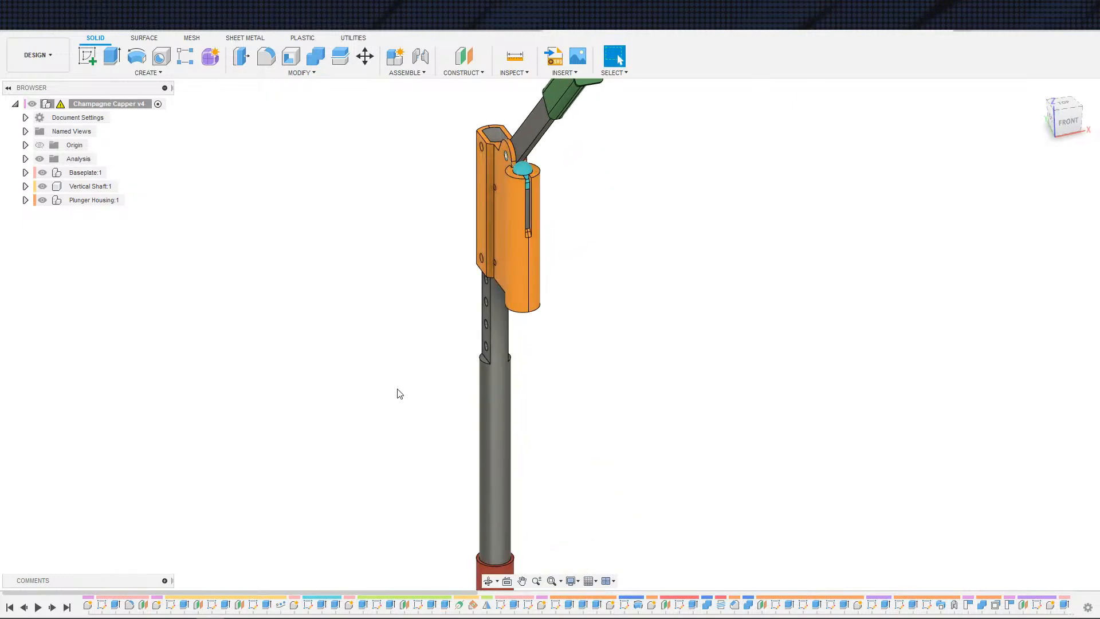
middle_click_drag(398, 389, 472, 383, "shift")
scroll(579, 444, "down", 3)
middle_click_drag(579, 444, 623, 490)
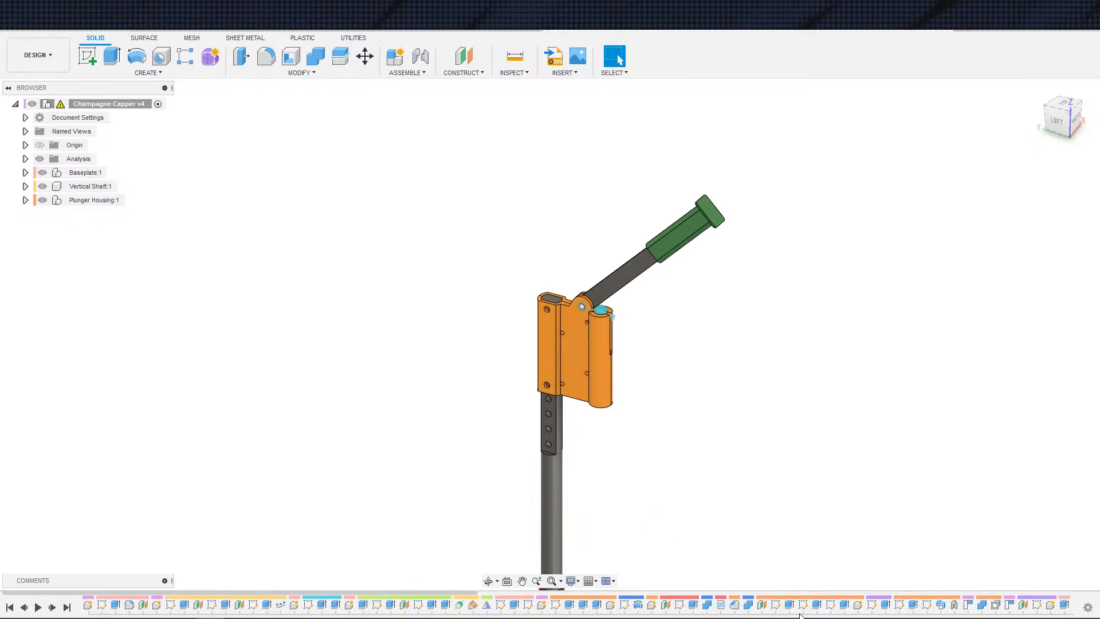
scroll(641, 535, "up", 2)
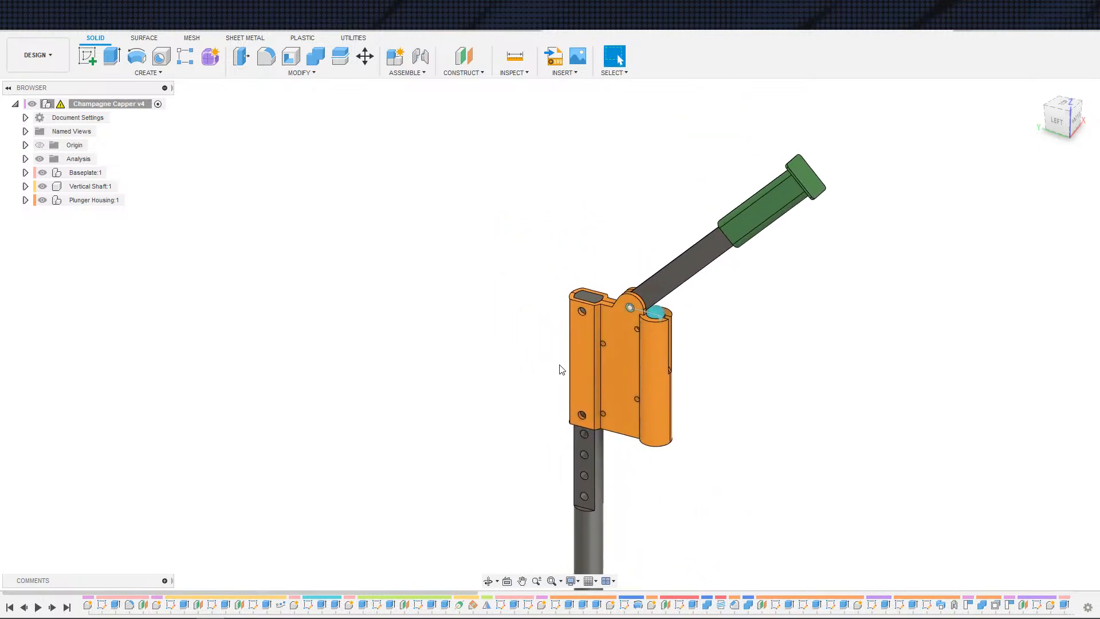
scroll(775, 606, "down", 5)
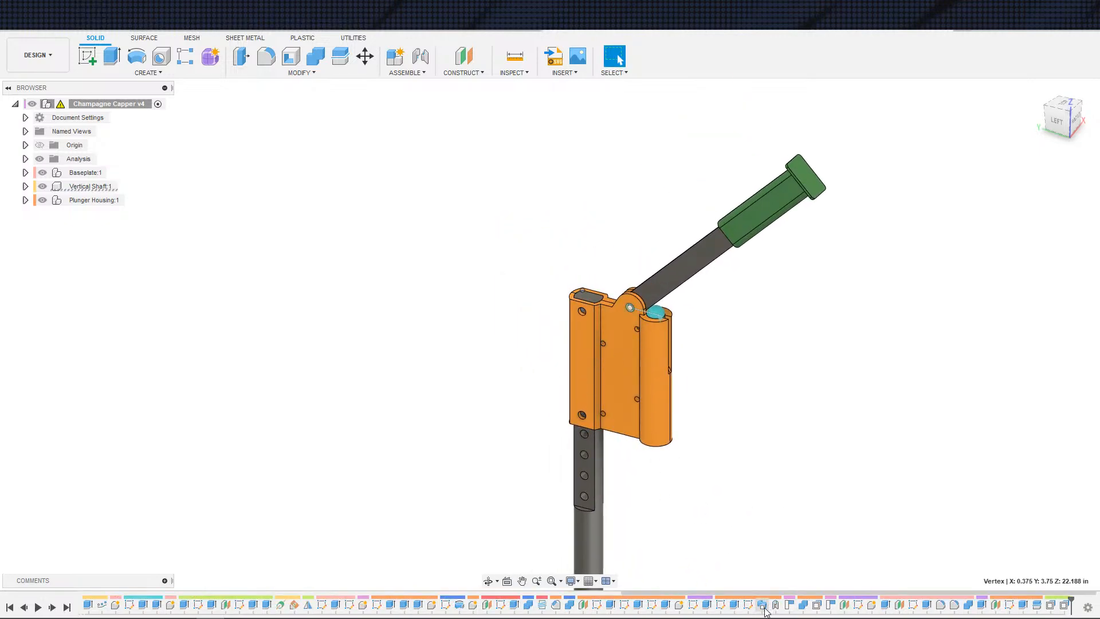
Step: Open the v4 housing's Sketch1 from the timeline and examine its 0.197 wall dimension around the bore
left_click(630, 396)
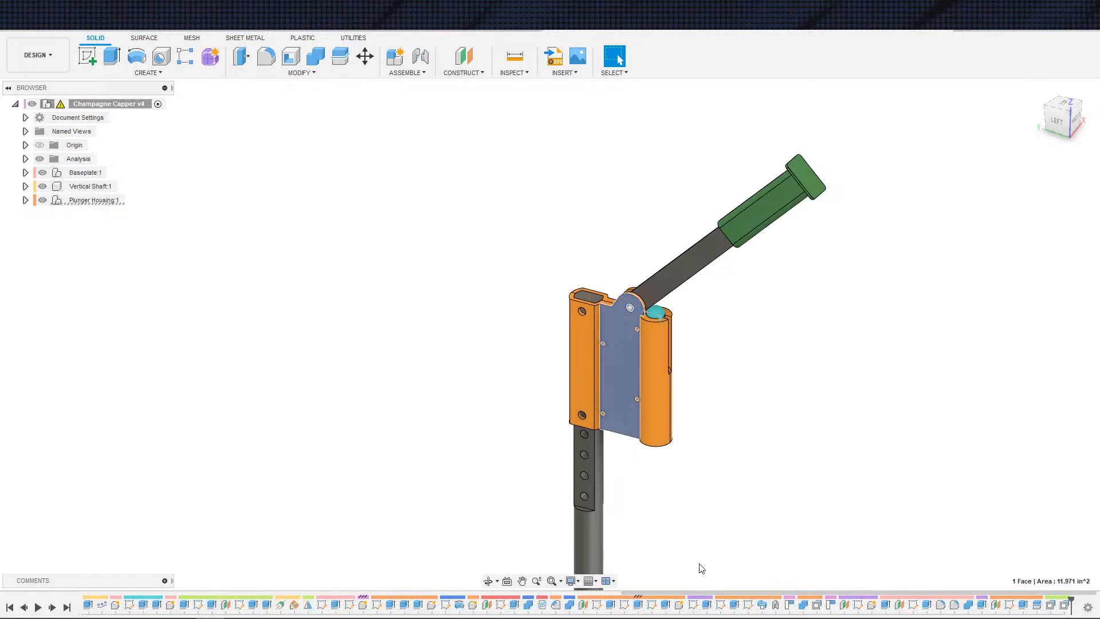
left_click(625, 604)
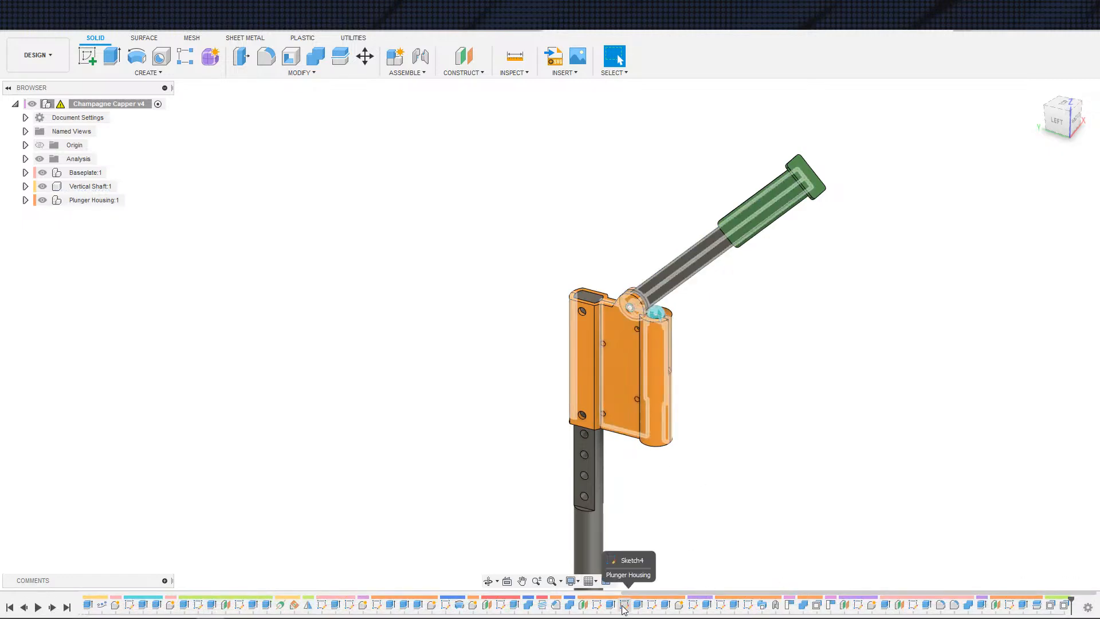
left_click(501, 608)
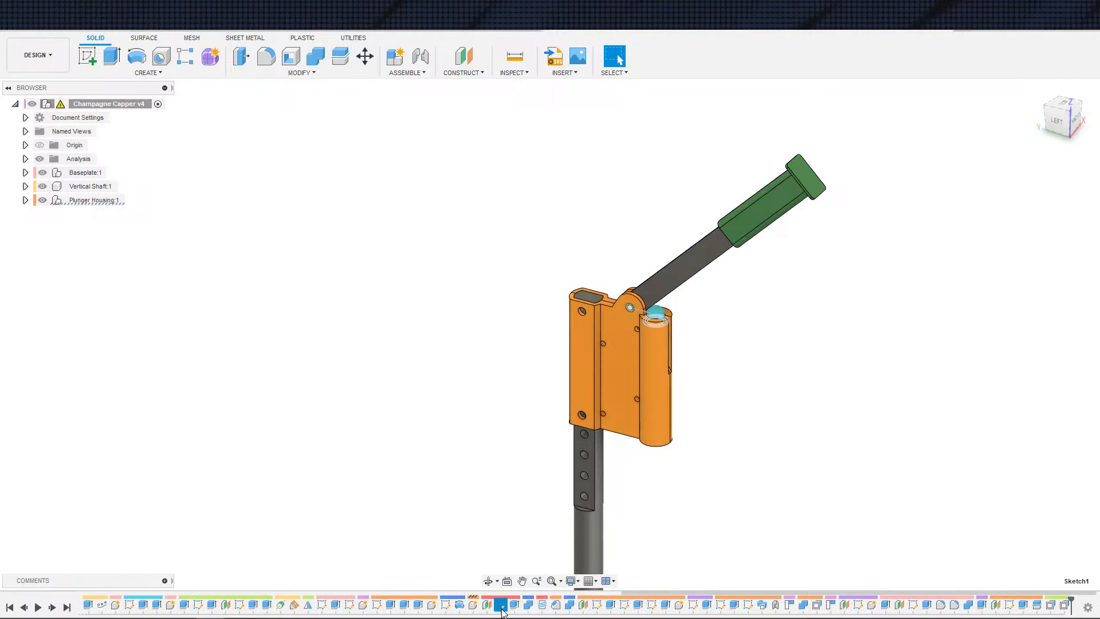
left_click(375, 604)
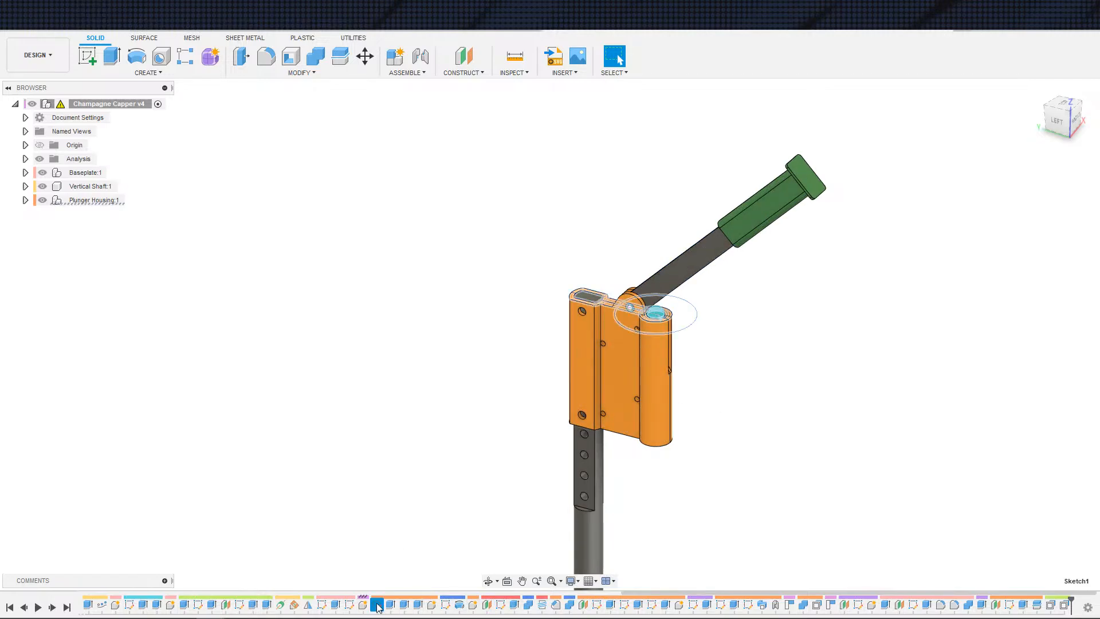
double_click(376, 605)
scroll(547, 399, "up", 5)
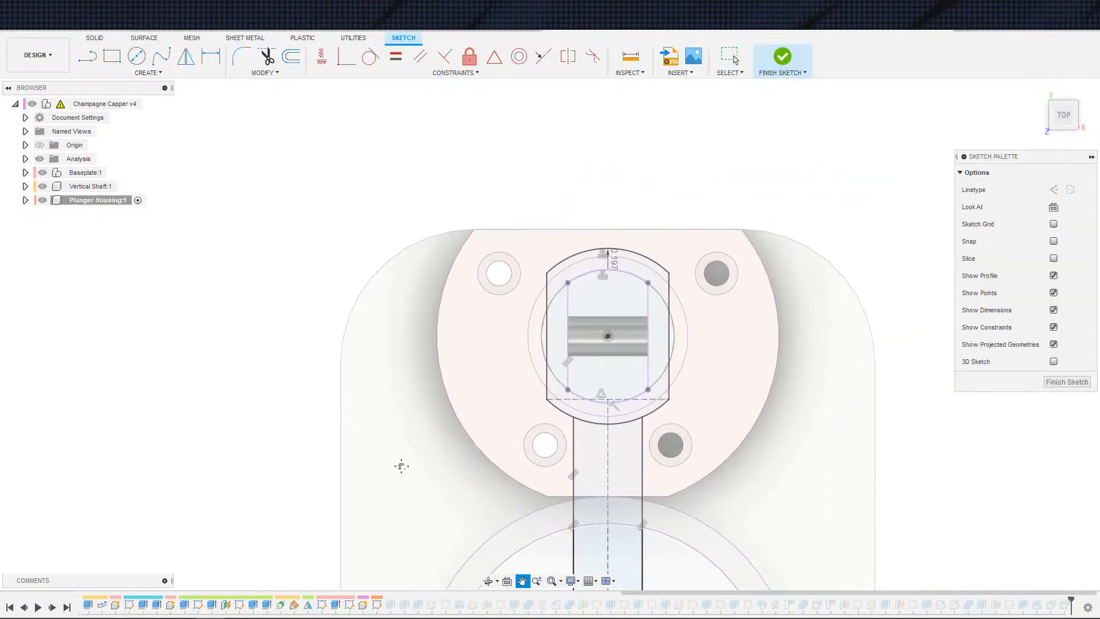
scroll(390, 458, "up", 2)
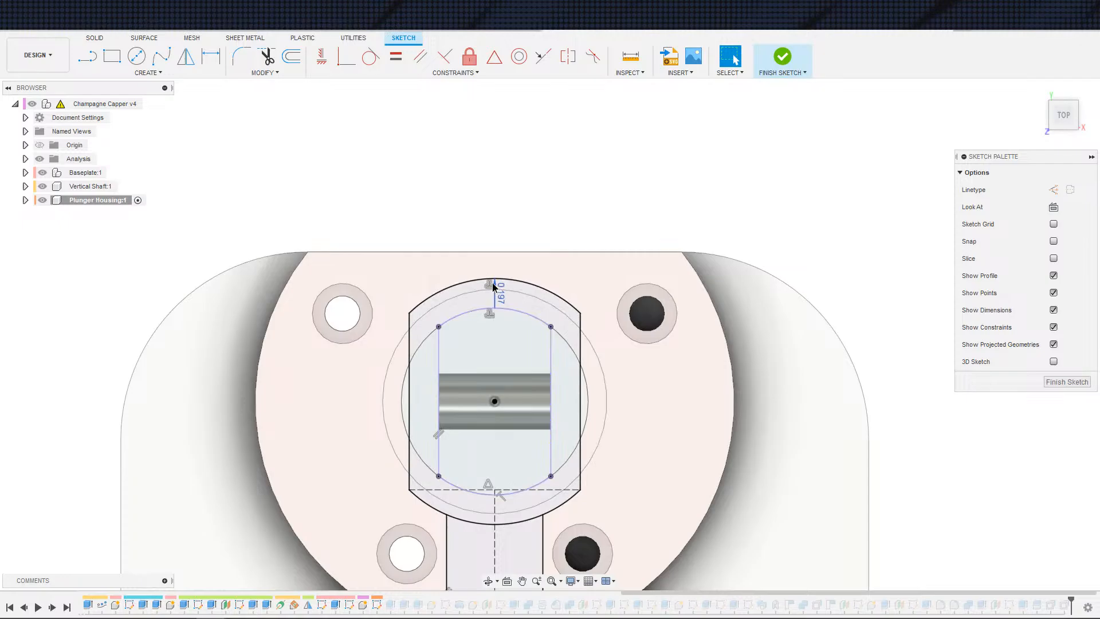
left_click(493, 287)
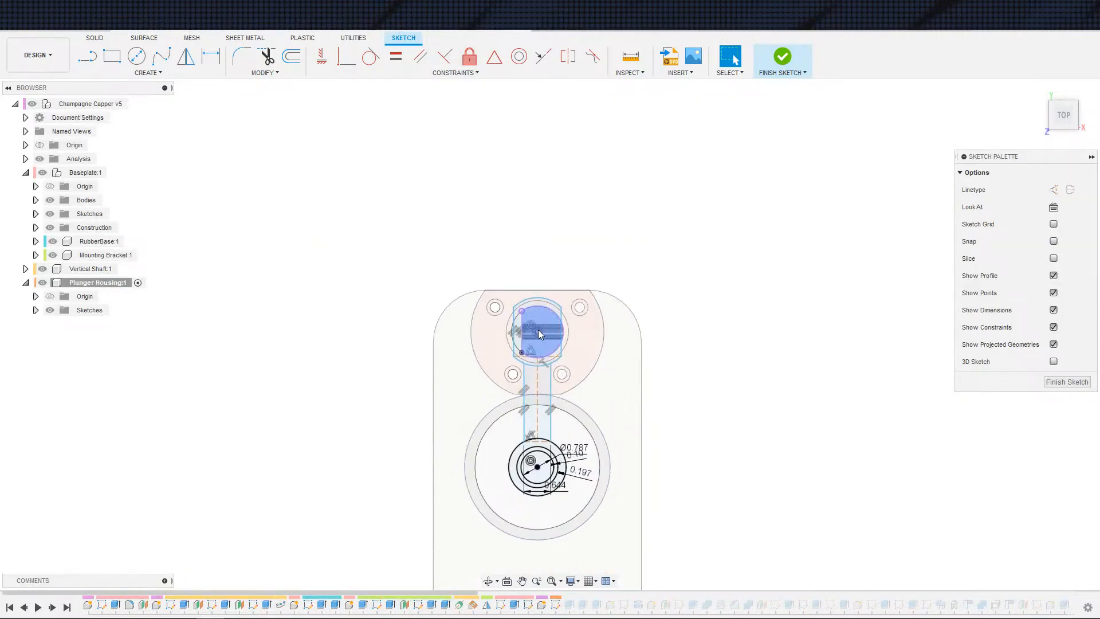
Step: Examine the outer arc of the v5 housing sketch and the available constraints
scroll(538, 329, "up", 8)
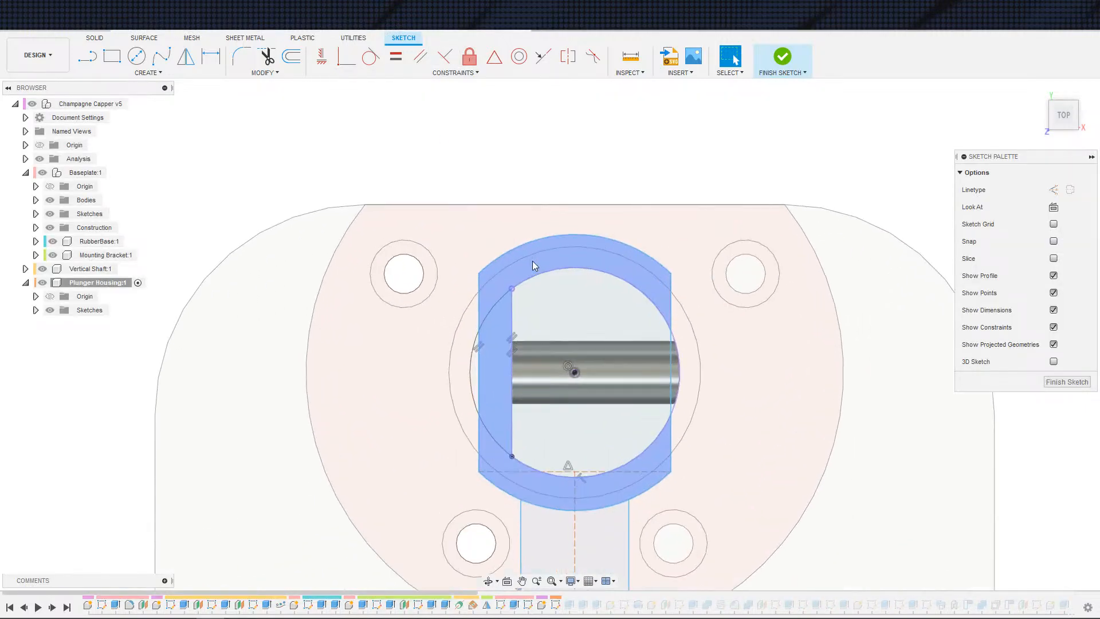
left_click(547, 235)
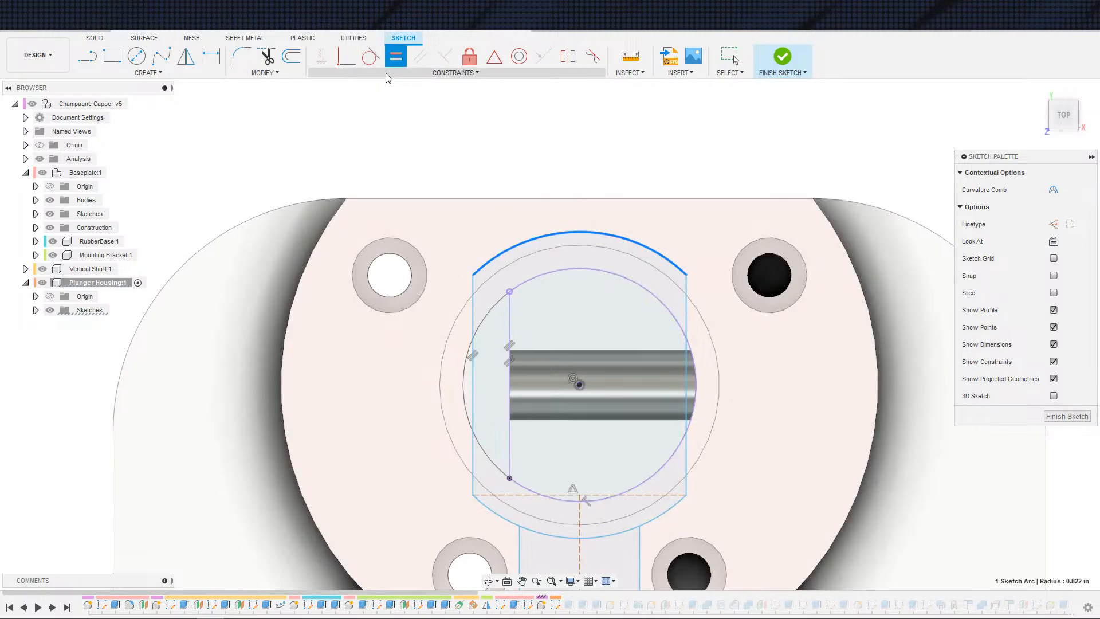
key("Escape")
left_click(396, 71)
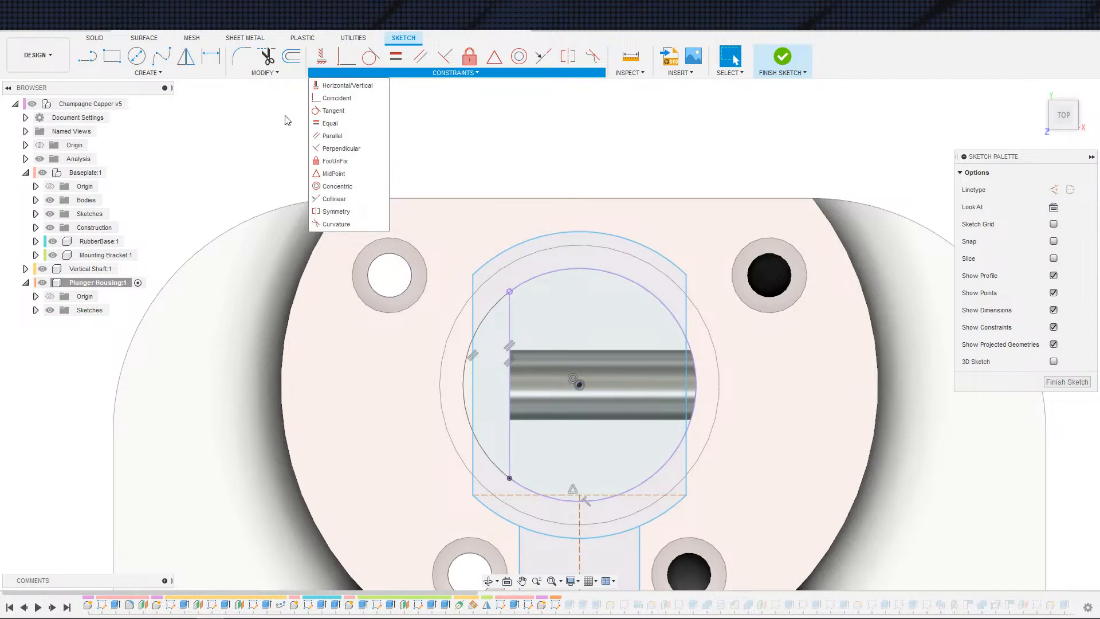
left_click(498, 159)
Step: Delete the outer arc-and-line profile surrounding the bore circle in the v5 housing sketch
scroll(504, 156, "down", 3)
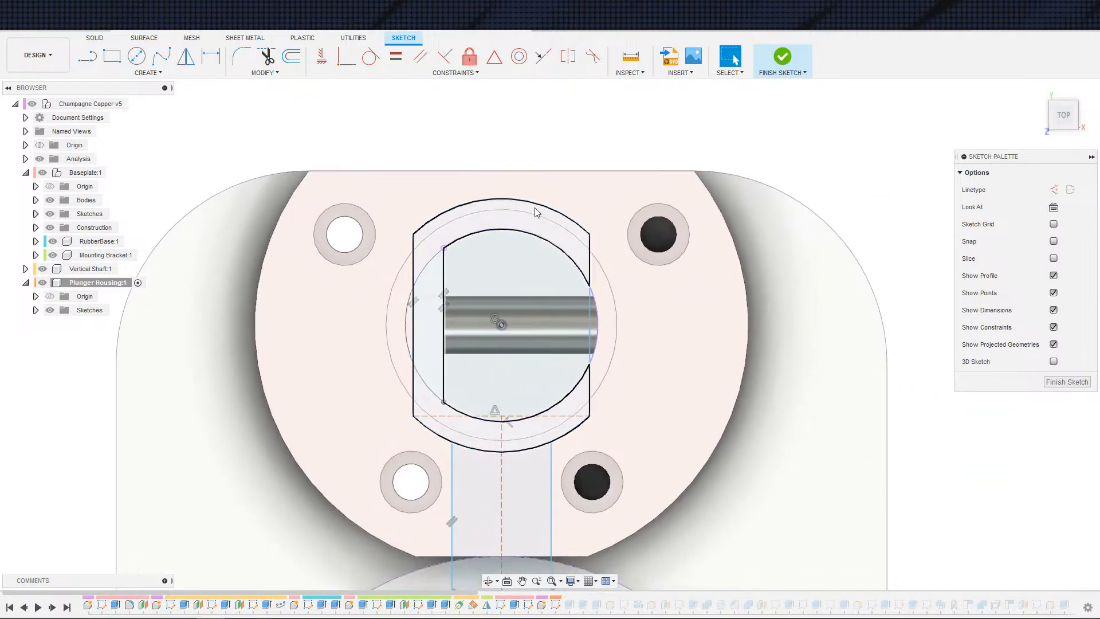
double_click(537, 213)
key("Delete")
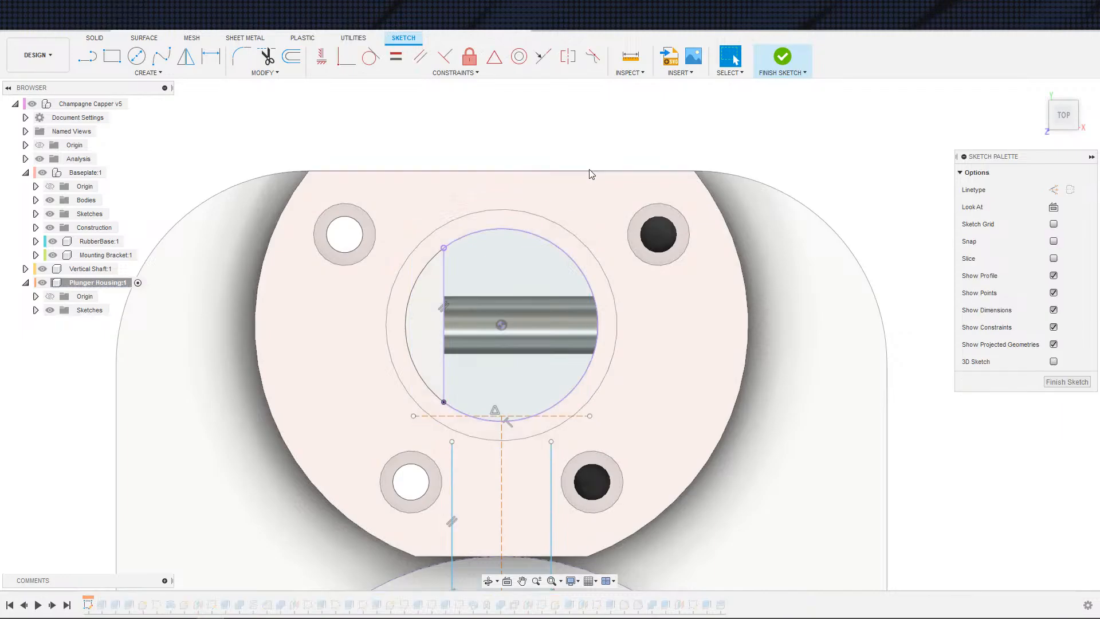
Step: Offset the bore circle chain outward and set the offset distance to 5 mm
left_click(298, 65)
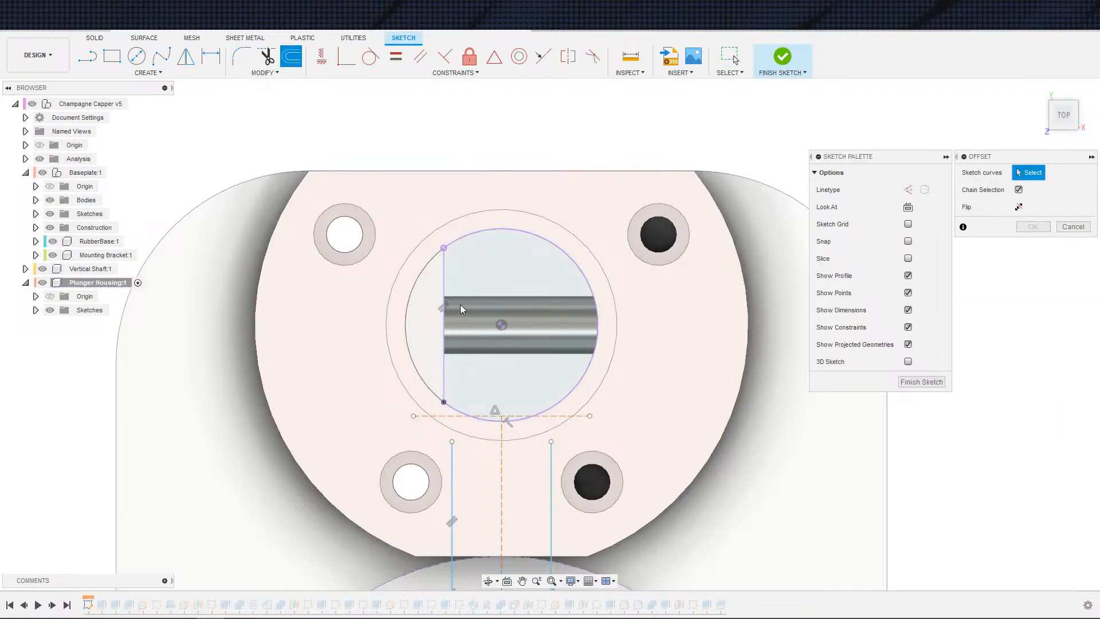
left_click(450, 386)
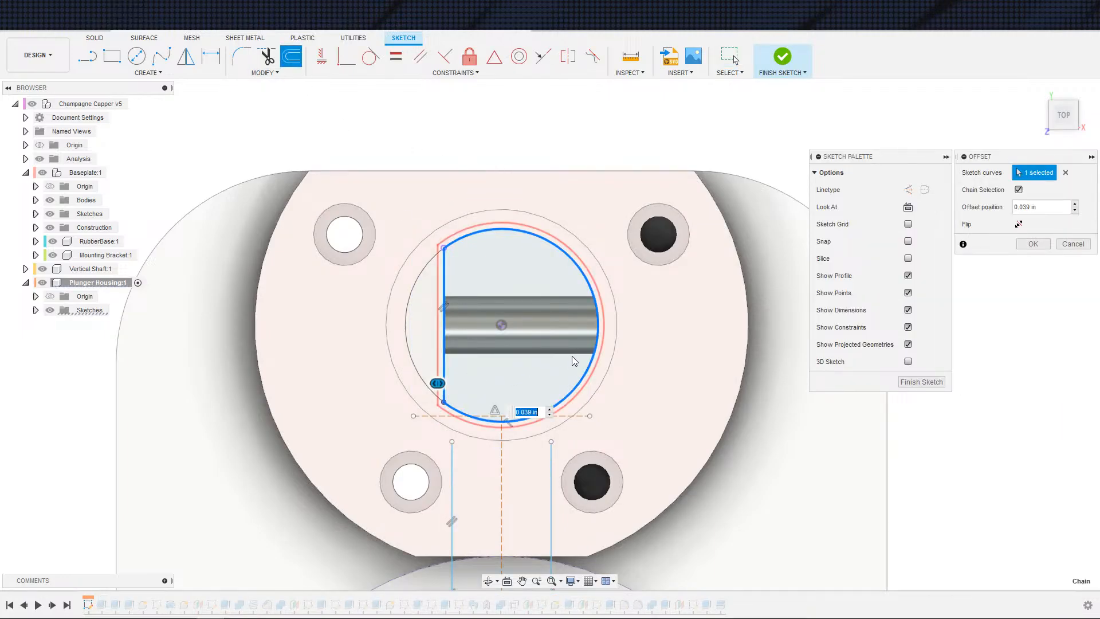
key("Return")
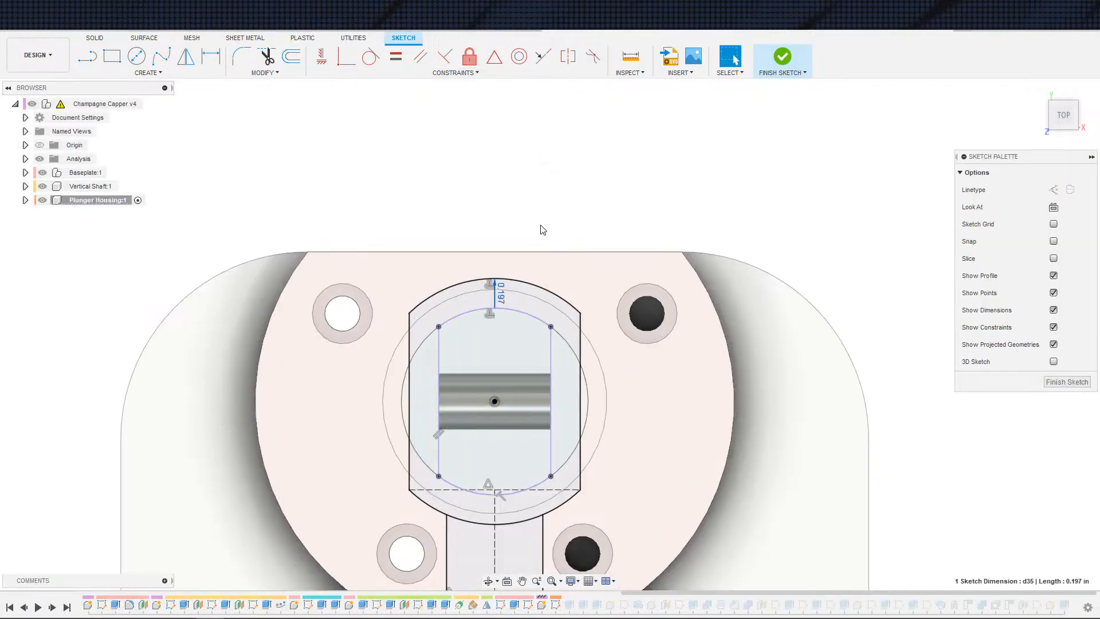
double_click(506, 293)
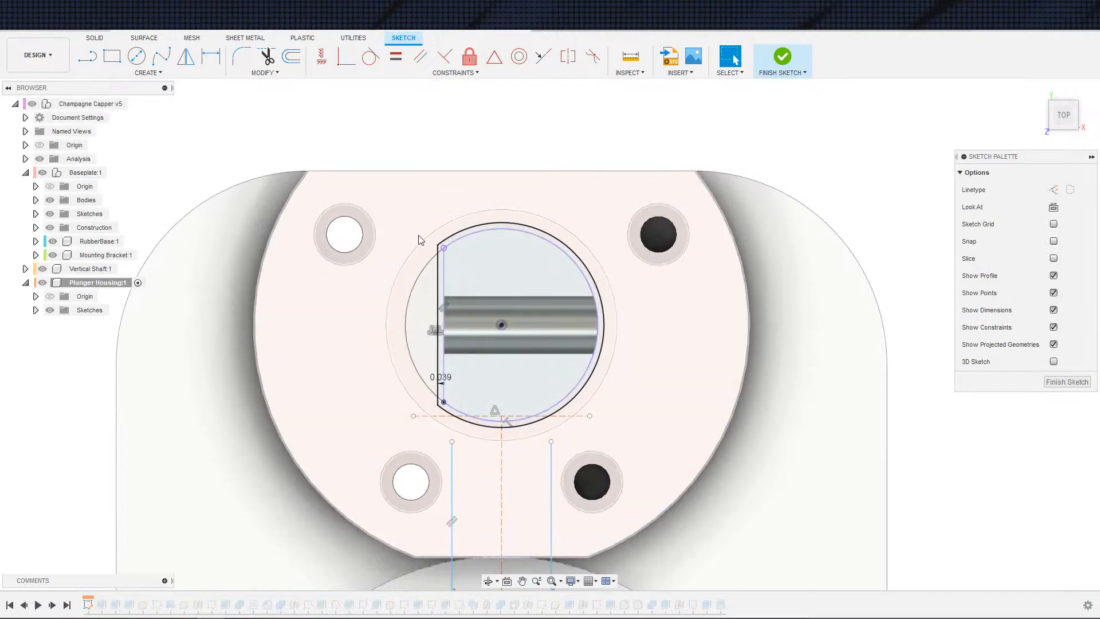
type("5")
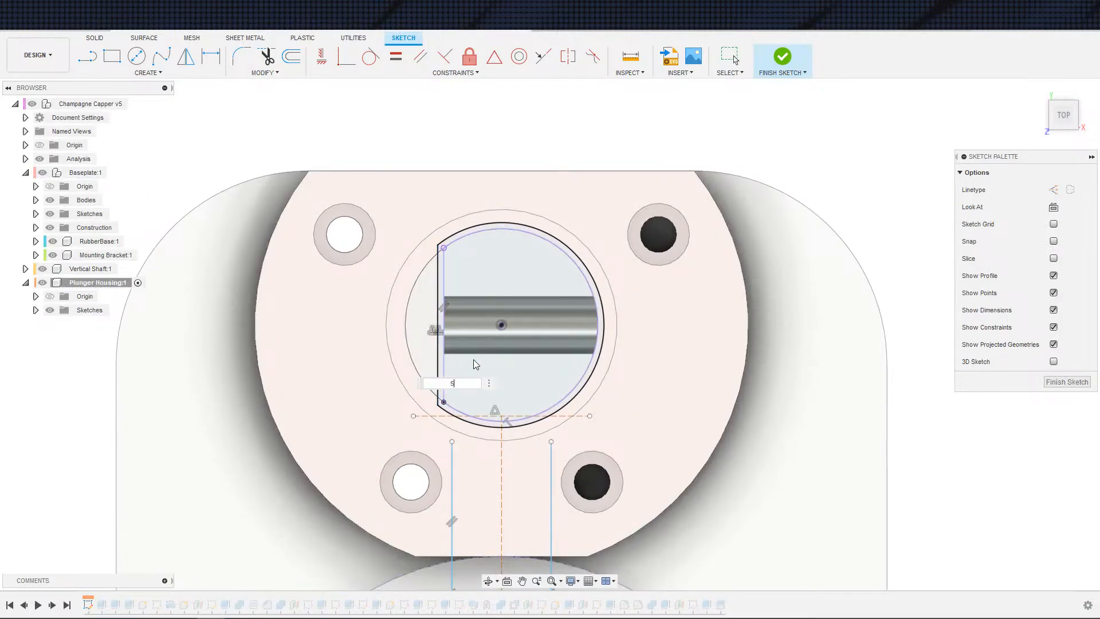
key("Return")
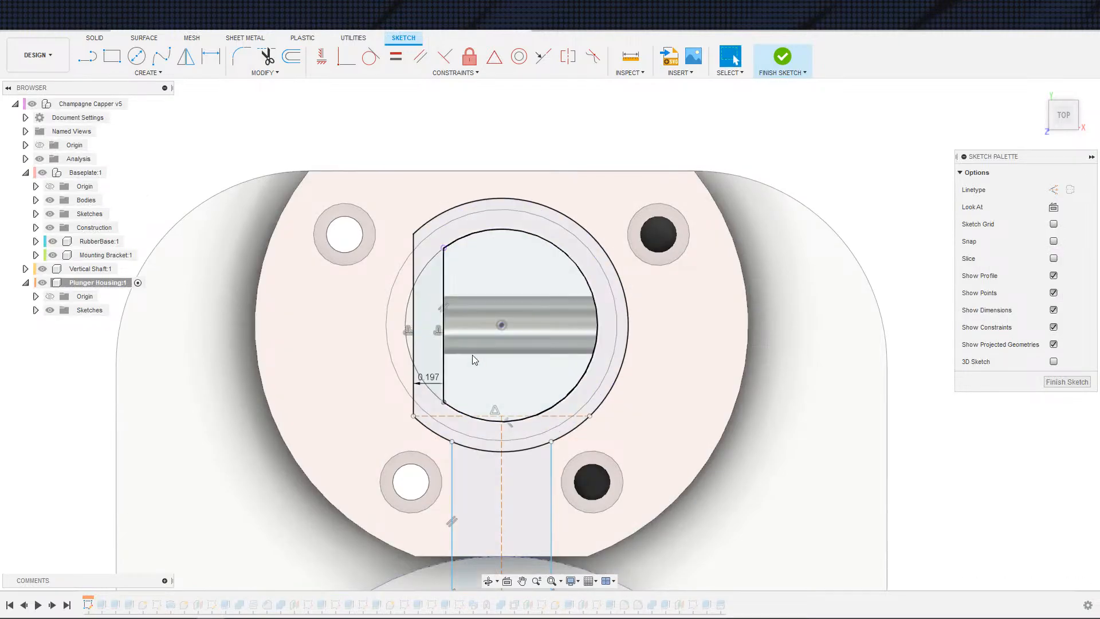
Step: Move the horizontal construction line down and make its endpoints coincident with the offset circle
left_click(590, 416)
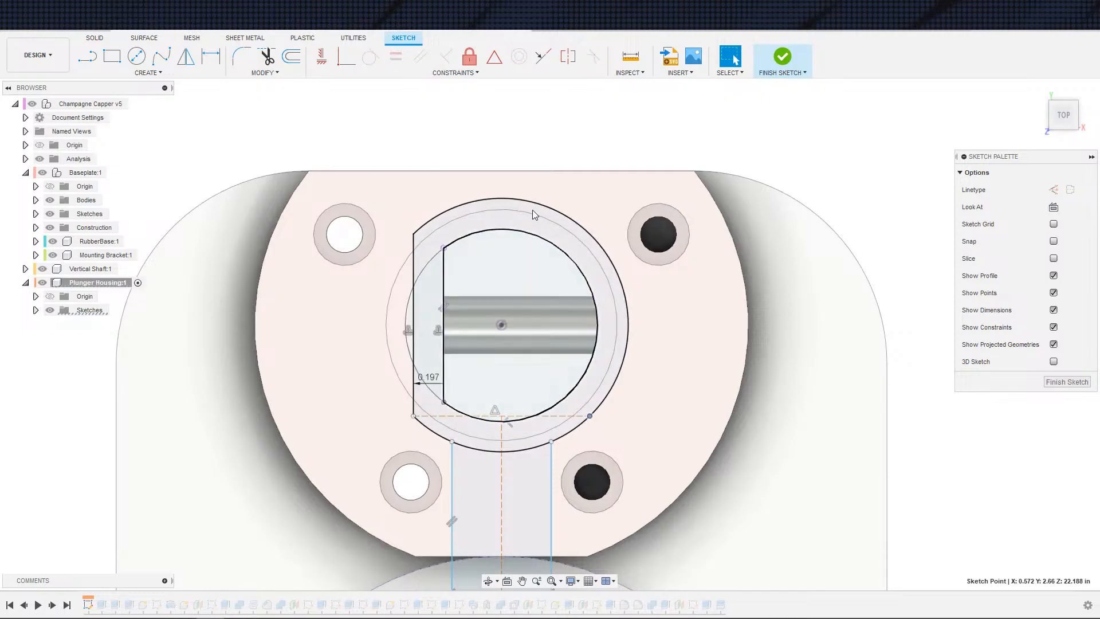
left_click(414, 406)
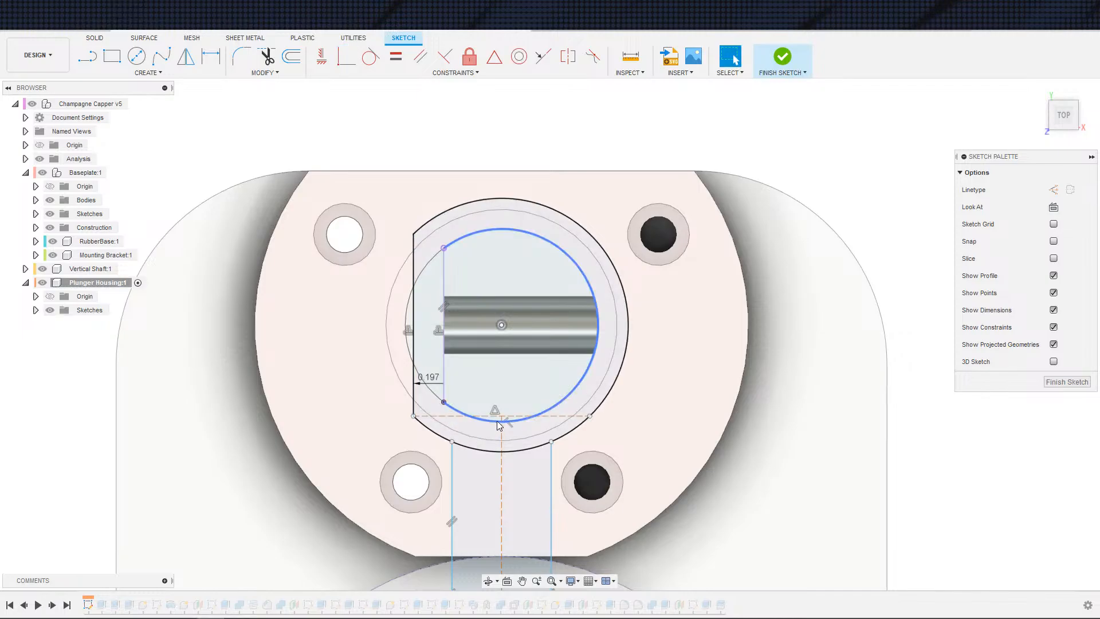
left_click_drag(540, 416, 543, 433)
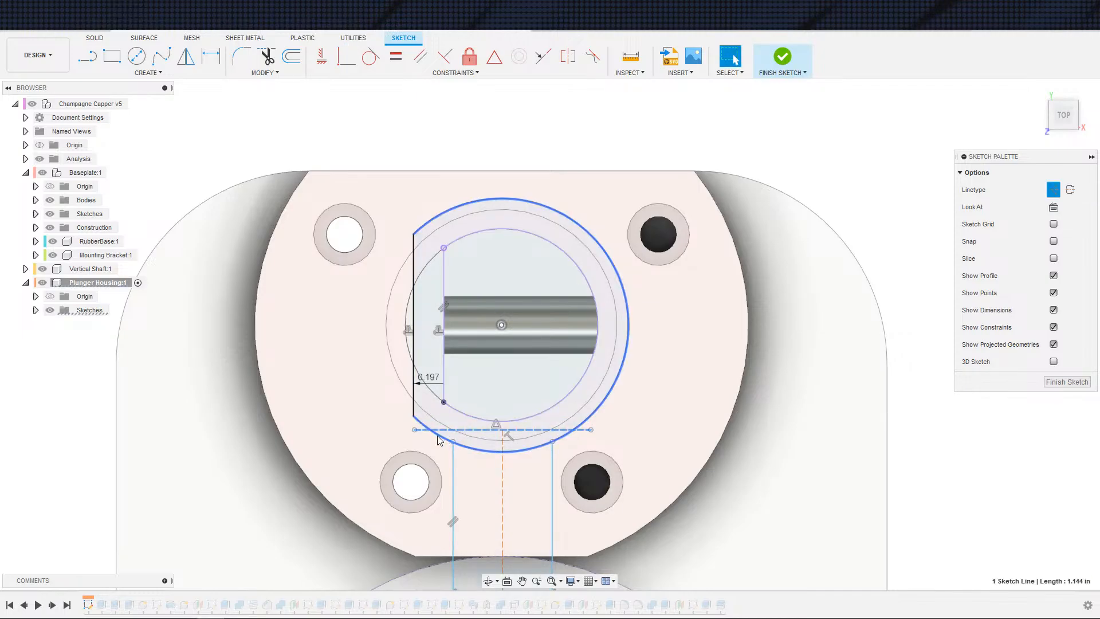
left_click(414, 429)
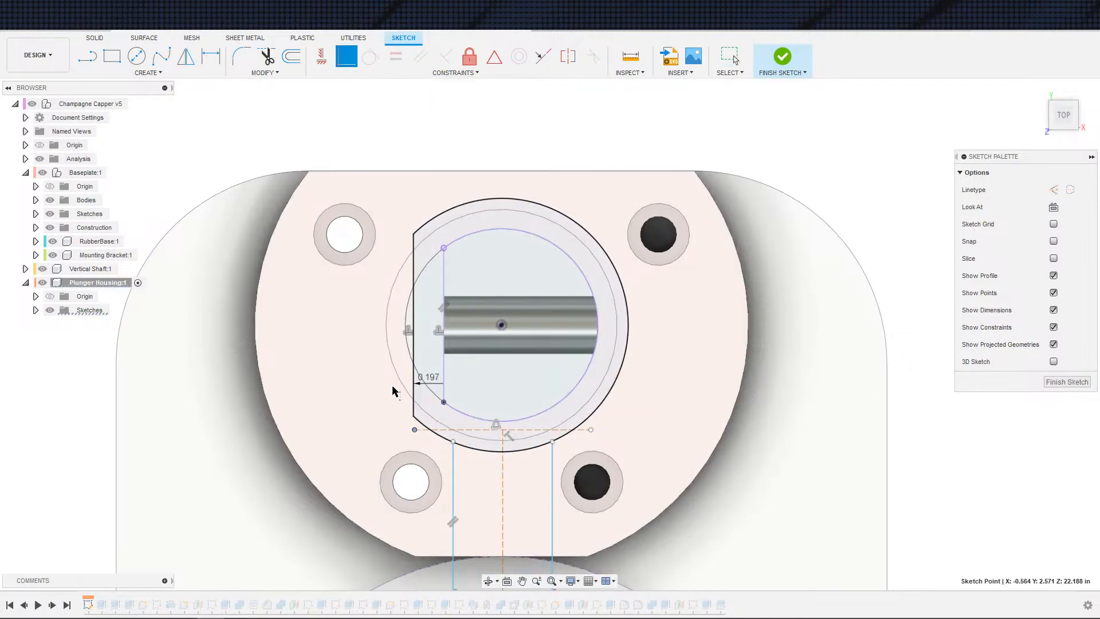
left_click(415, 416)
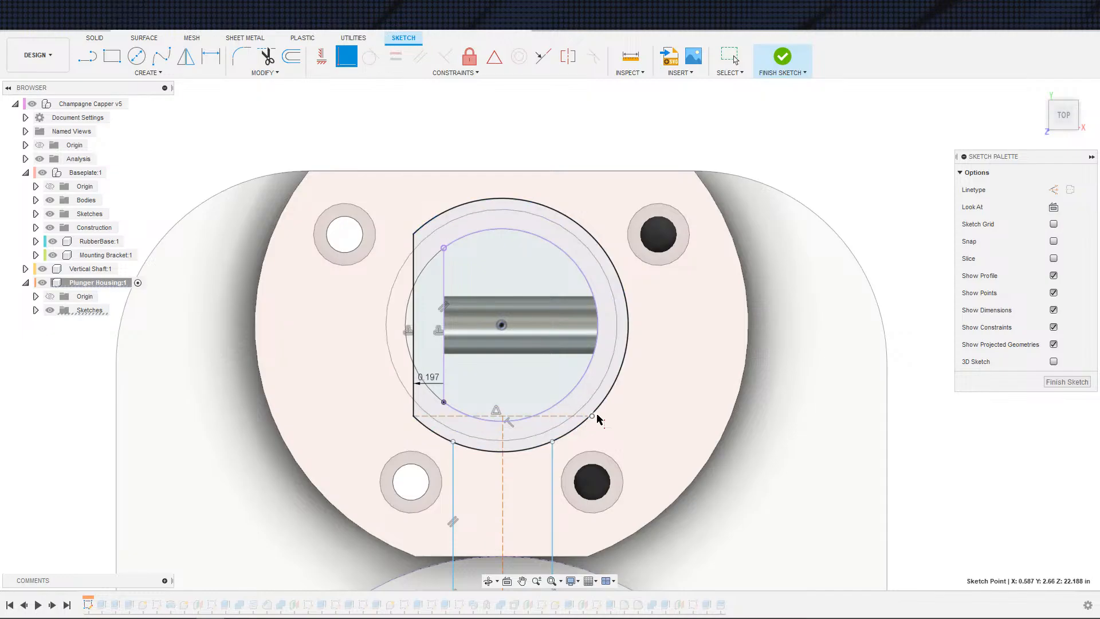
left_click(599, 412)
key("Escape")
Step: Adjust the housing neck's side lines in the v5 sketch so their ends meet the offset outer circle
scroll(607, 480, "down", 5)
middle_click_drag(637, 503, 643, 377)
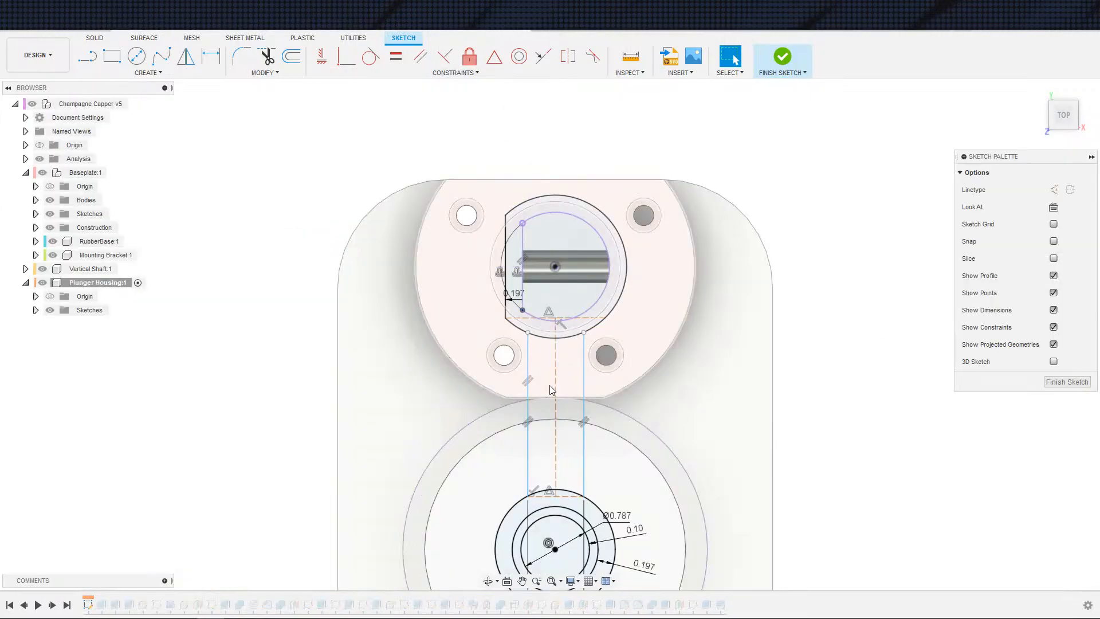
scroll(535, 305, "up", 5)
left_click(531, 321)
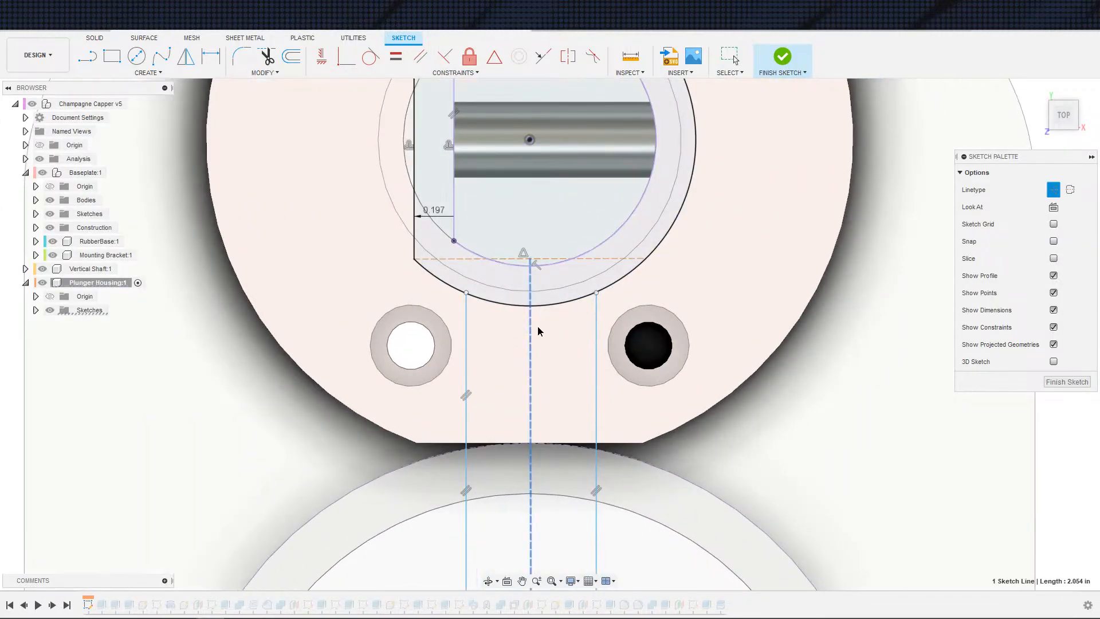
mouse_move(595, 338)
left_mouse_down()
mouse_move(610, 339)
mouse_move(590, 340)
left_mouse_up()
left_click(591, 294)
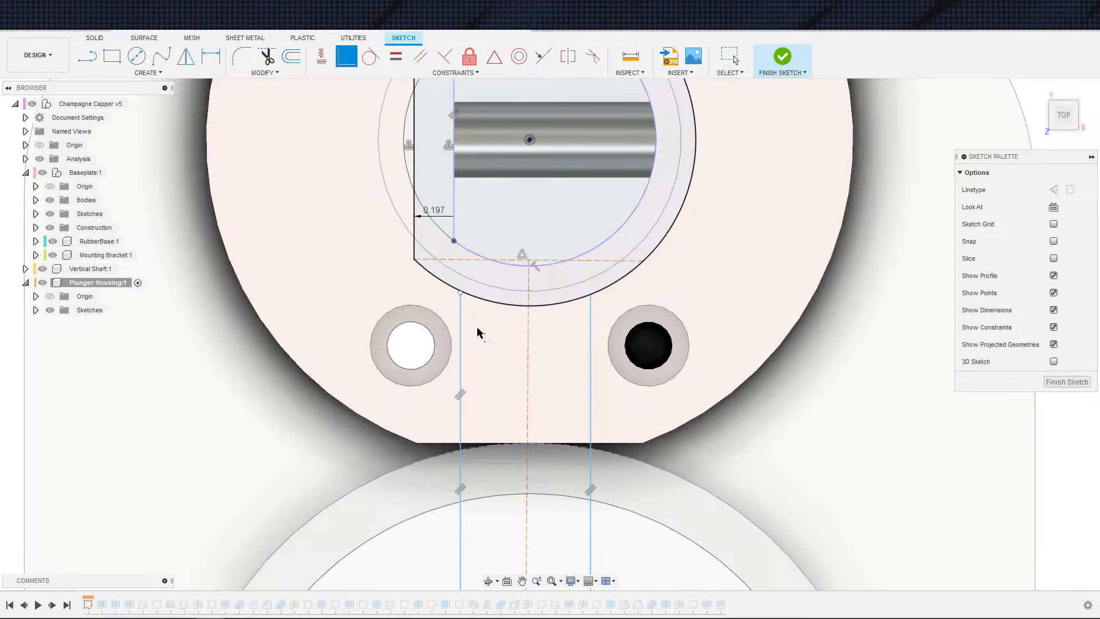
left_click(460, 293)
left_click(472, 295)
Step: Compare the v5 housing sketch with the v4 housing sketch around the bore and neck
scroll(619, 324, "down", 5)
middle_click_drag(630, 329, 630, 222)
key("Escape")
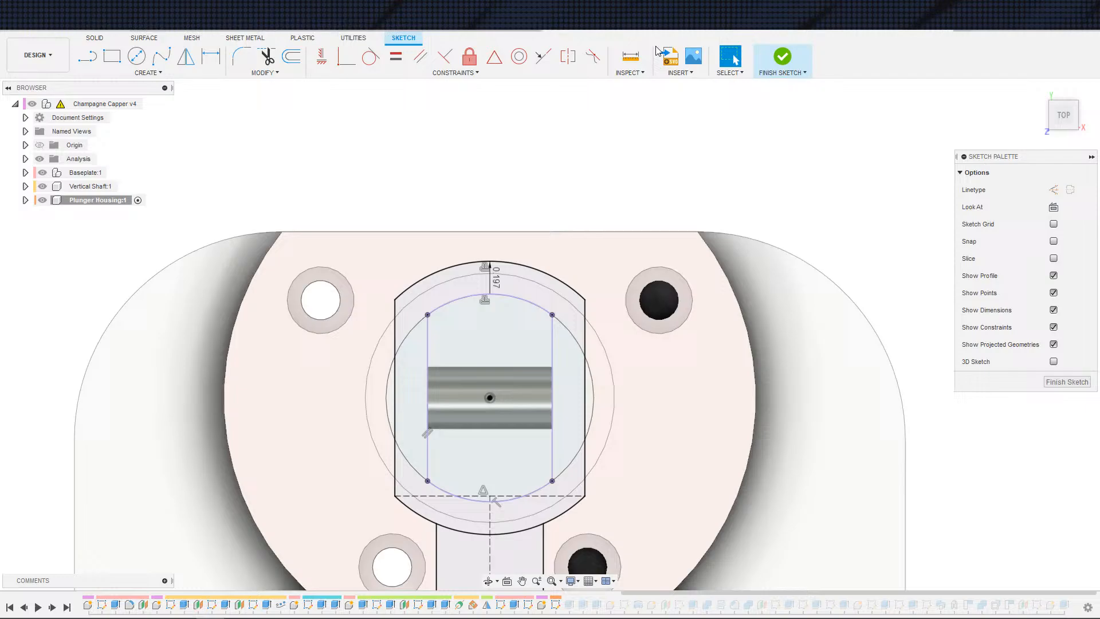
scroll(551, 273, "up", 3)
scroll(551, 273, "down", 5)
left_click_drag(600, 229, 603, 202)
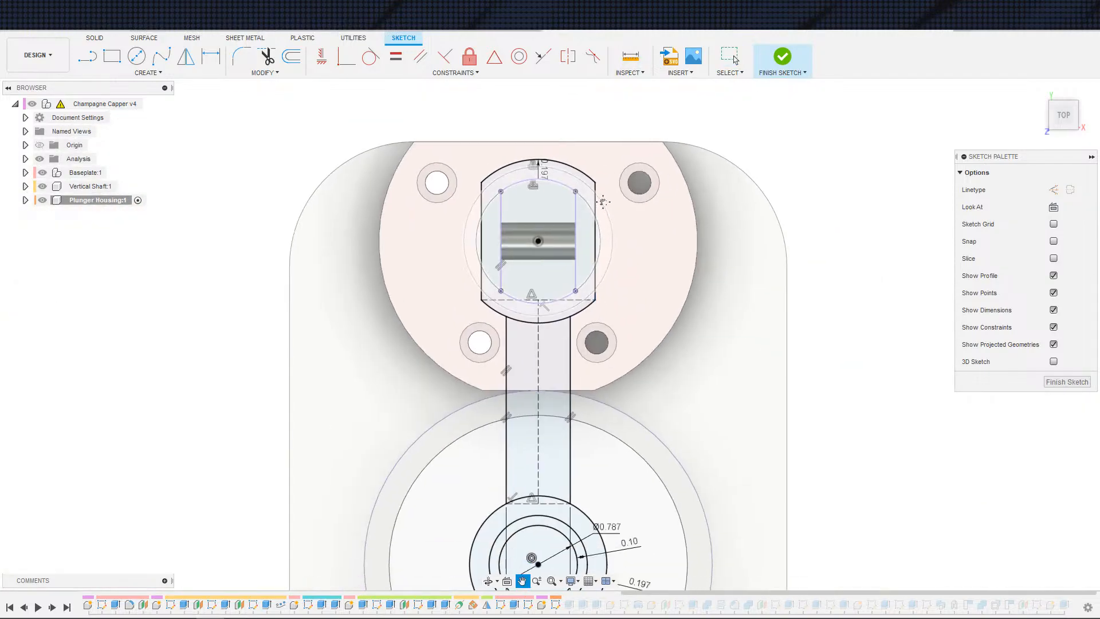
middle_click_drag(603, 202, 577, 62)
middle_click_drag(606, 281, 597, 177)
scroll(578, 244, "up", 5)
scroll(560, 268, "down", 2)
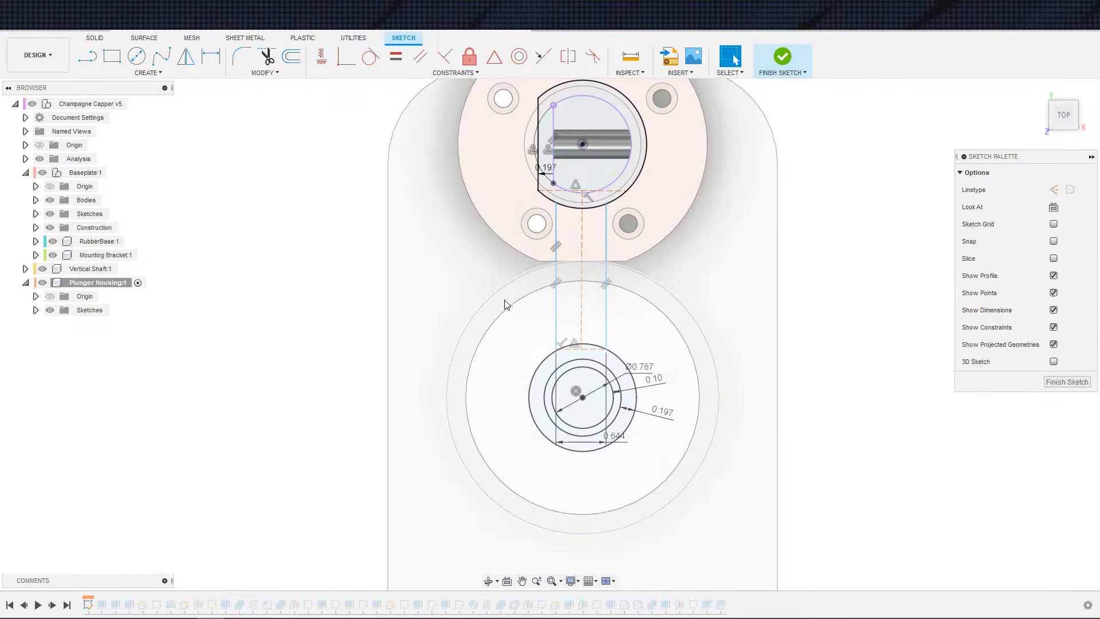
Step: Inspect the offset outer circle around the lower bore in the v5 sketch
scroll(582, 349, "up", 3)
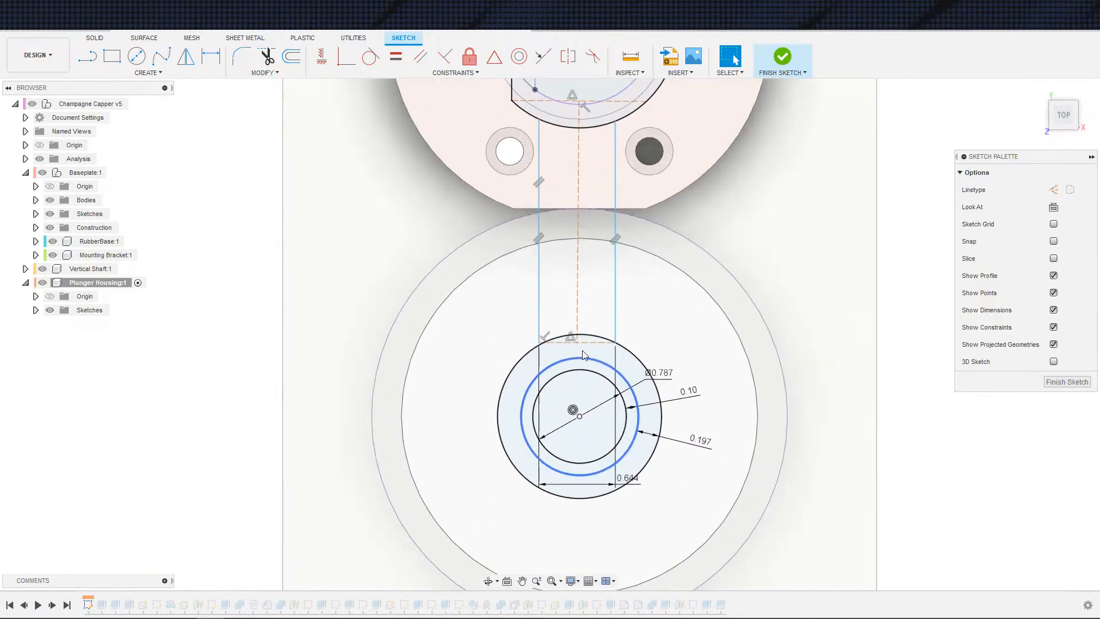
scroll(582, 353, "up", 3)
left_click(525, 339)
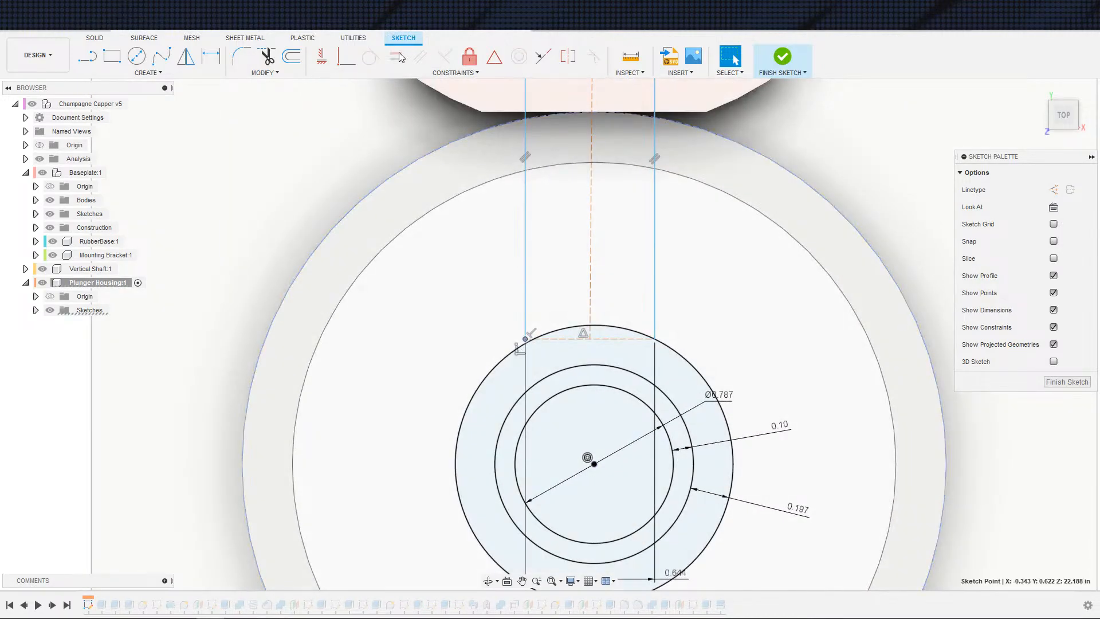
left_click(507, 355)
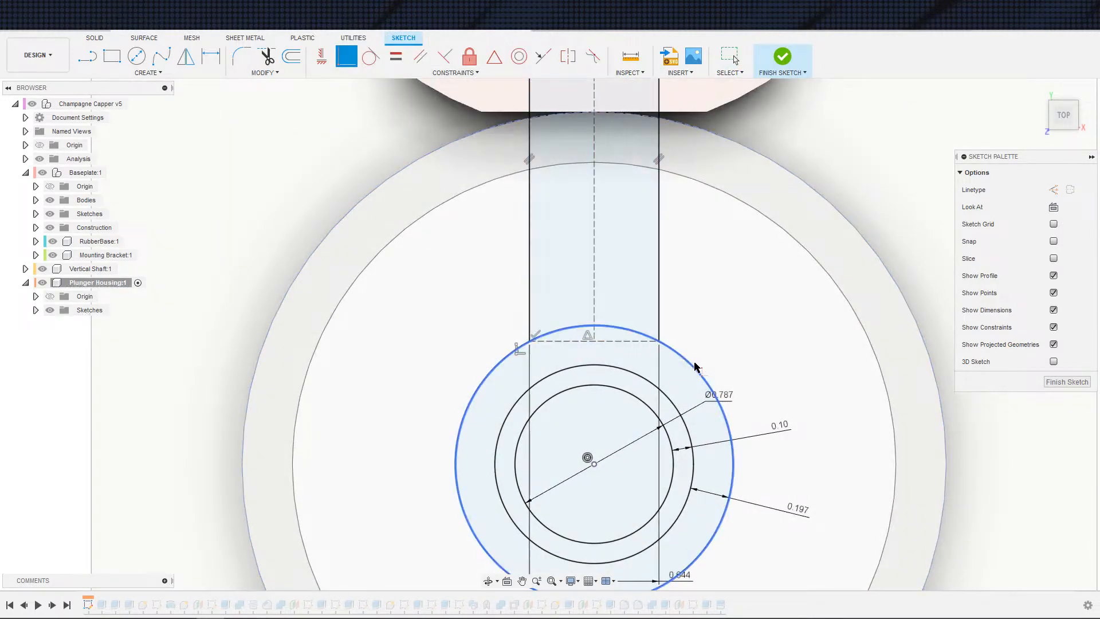
scroll(660, 337, "down", 3)
scroll(663, 328, "down", 5)
key("Escape")
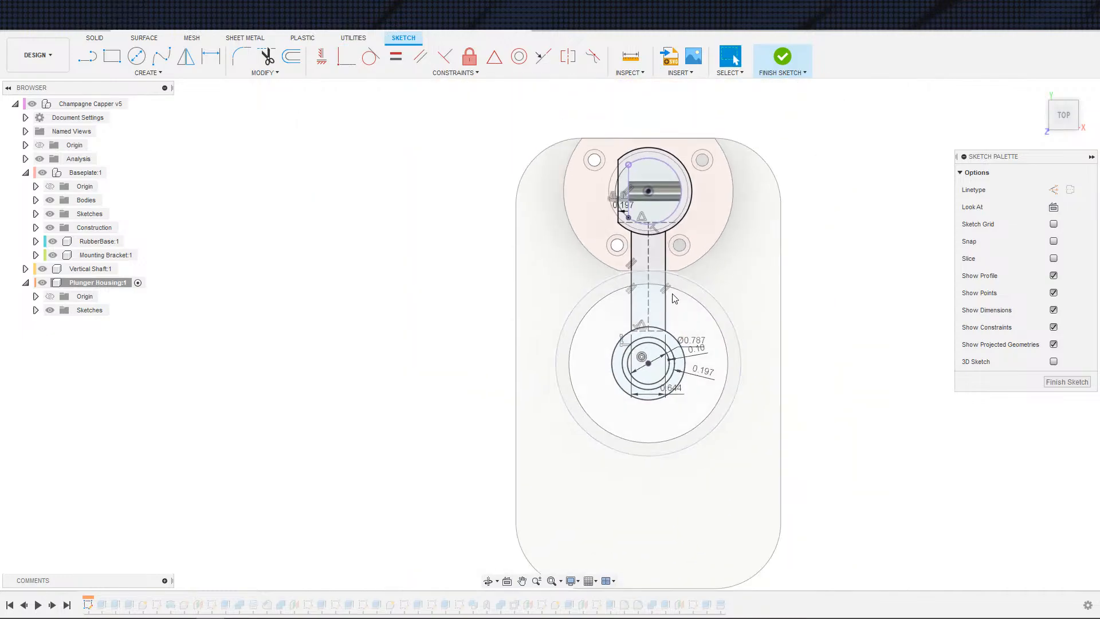
scroll(666, 280, "up", 5)
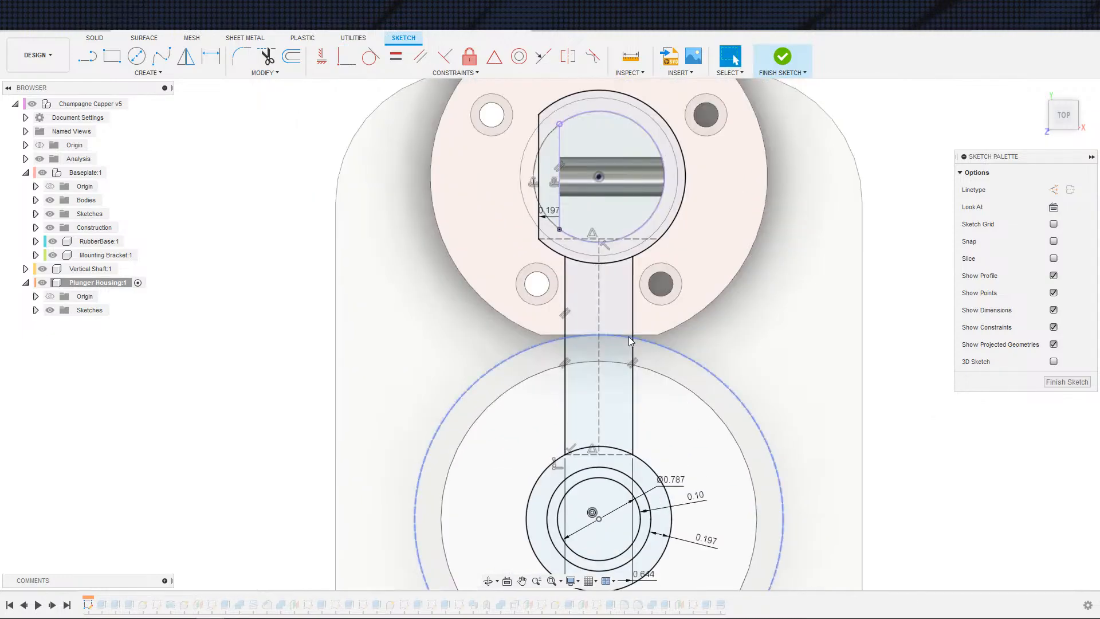
middle_click_drag(668, 274, 670, 253)
scroll(745, 129, "down", 1)
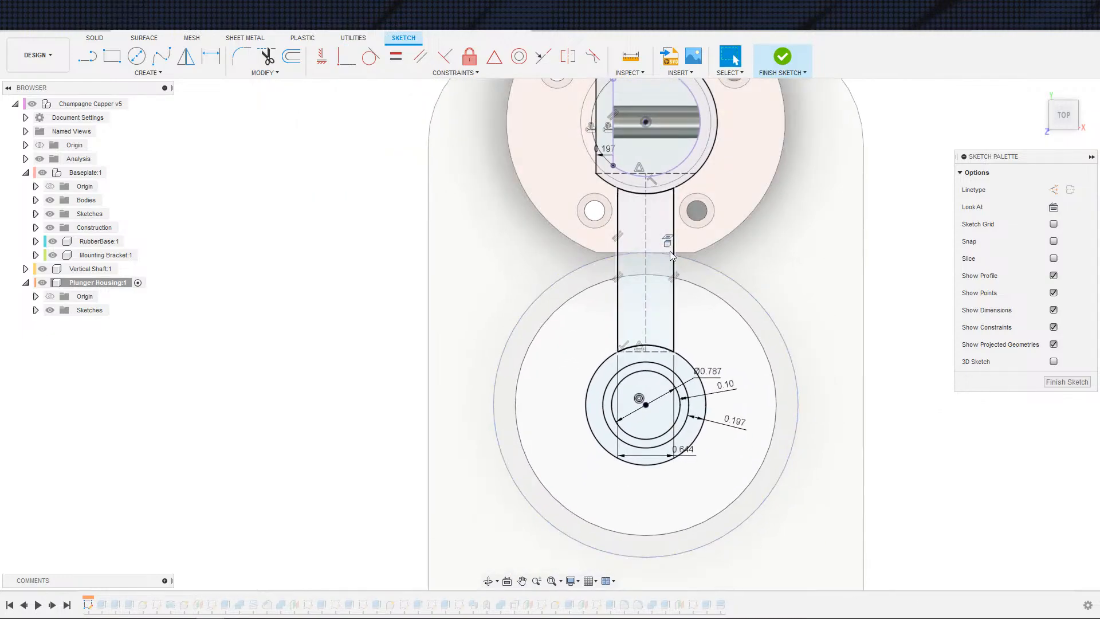
Step: Finish the sketch and roll the timeline's history marker back to an earlier Baseplate extrude
left_click(784, 57)
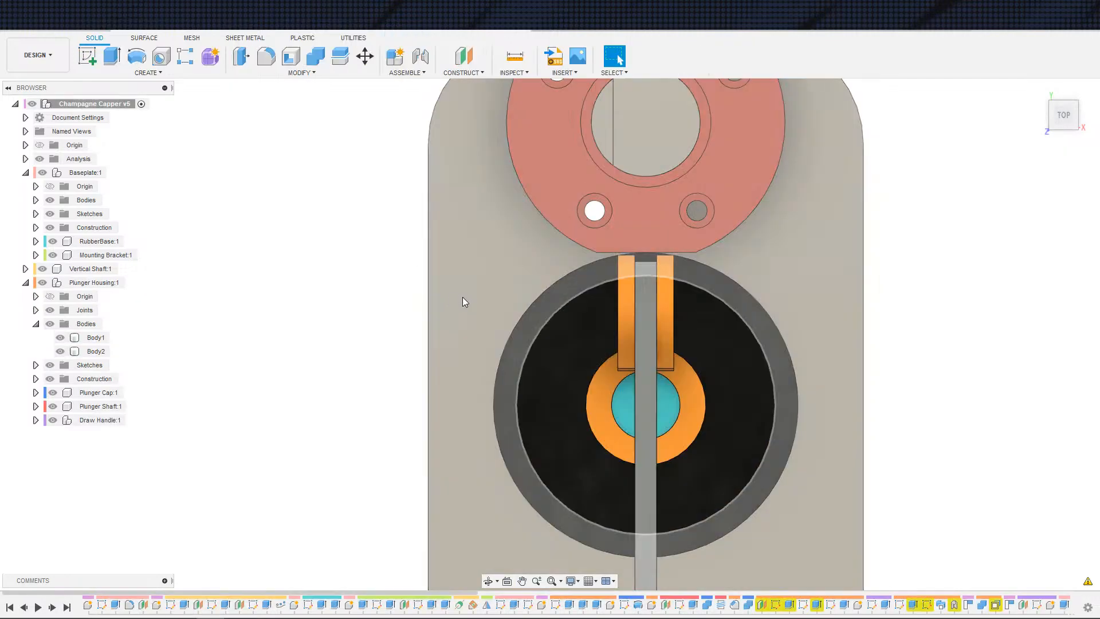
mouse_move(462, 299)
middle_mouse_down("shift")
mouse_move(419, 265)
mouse_move(440, 357)
middle_mouse_up("shift")
scroll(446, 262, "down", 5)
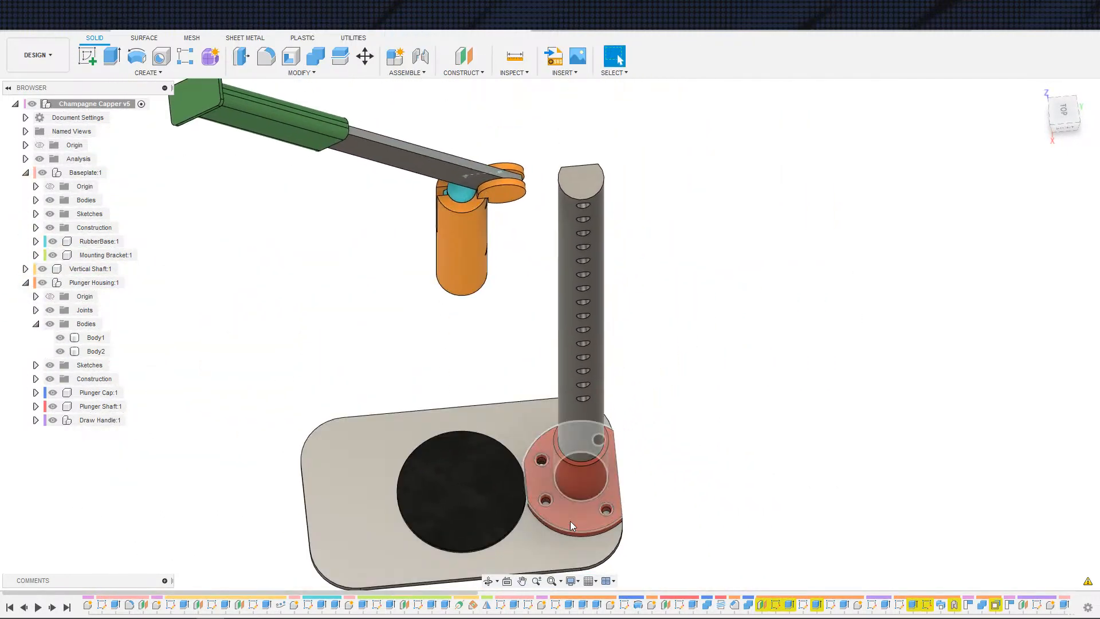
right_click(571, 607)
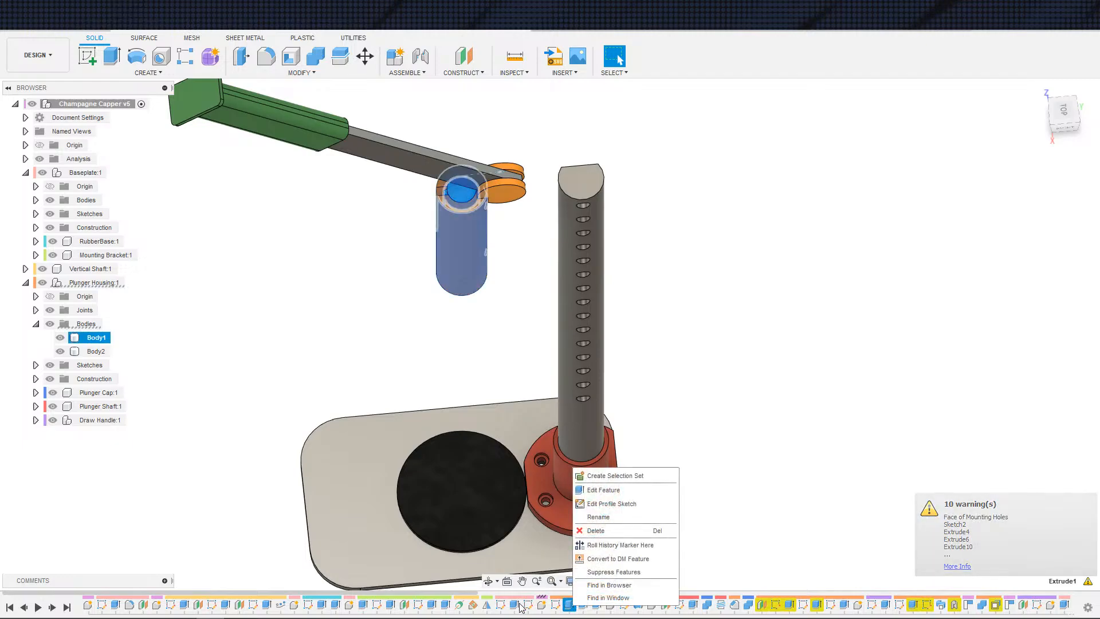
left_click(607, 545)
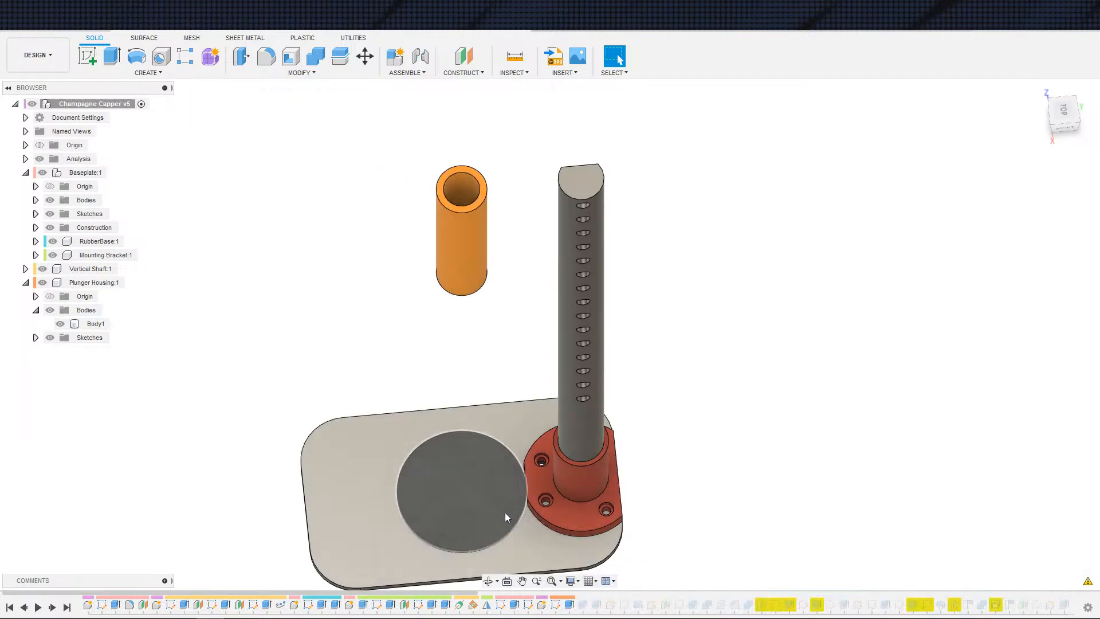
right_click(446, 605)
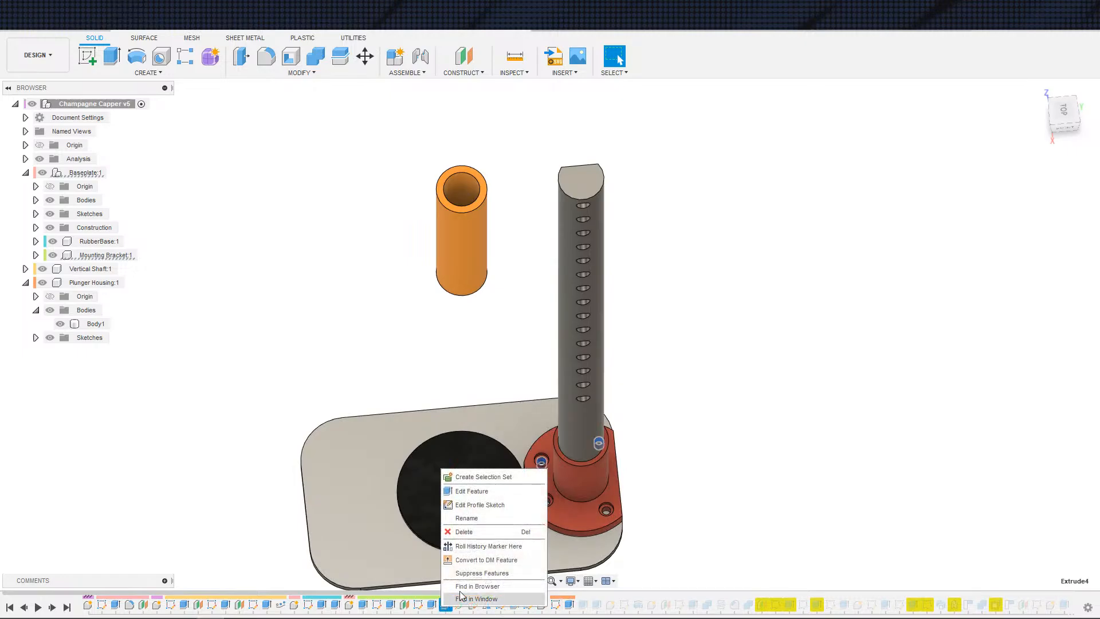
left_click(473, 547)
Step: Open the v4 Plunger Housing sketch from its timeline to review it
double_click(541, 605)
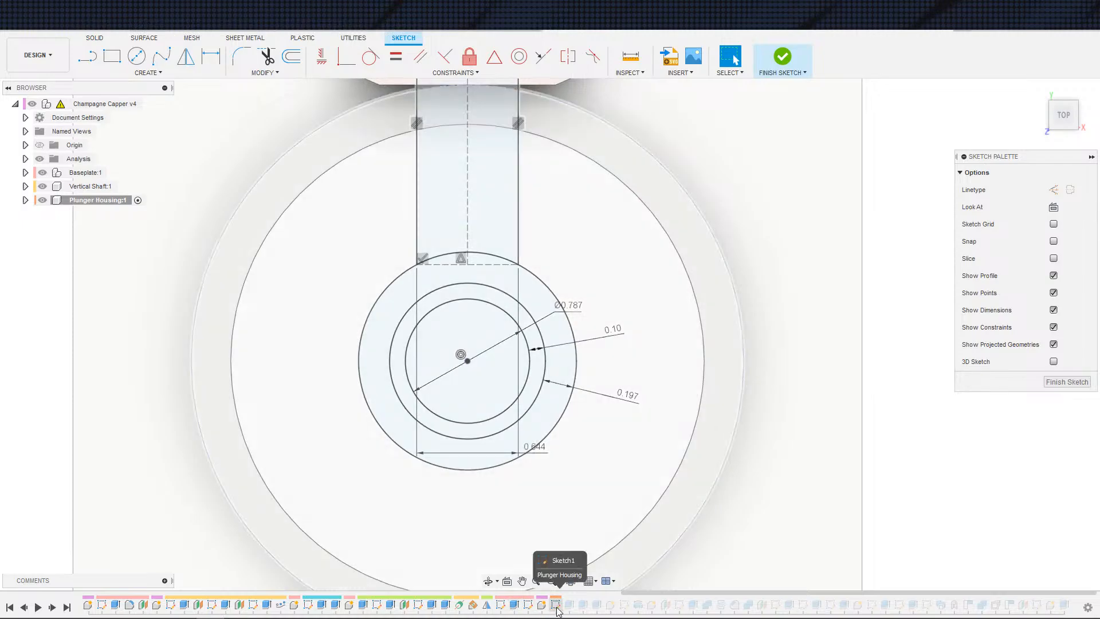
left_click(519, 56)
left_click(431, 463)
left_click(423, 496)
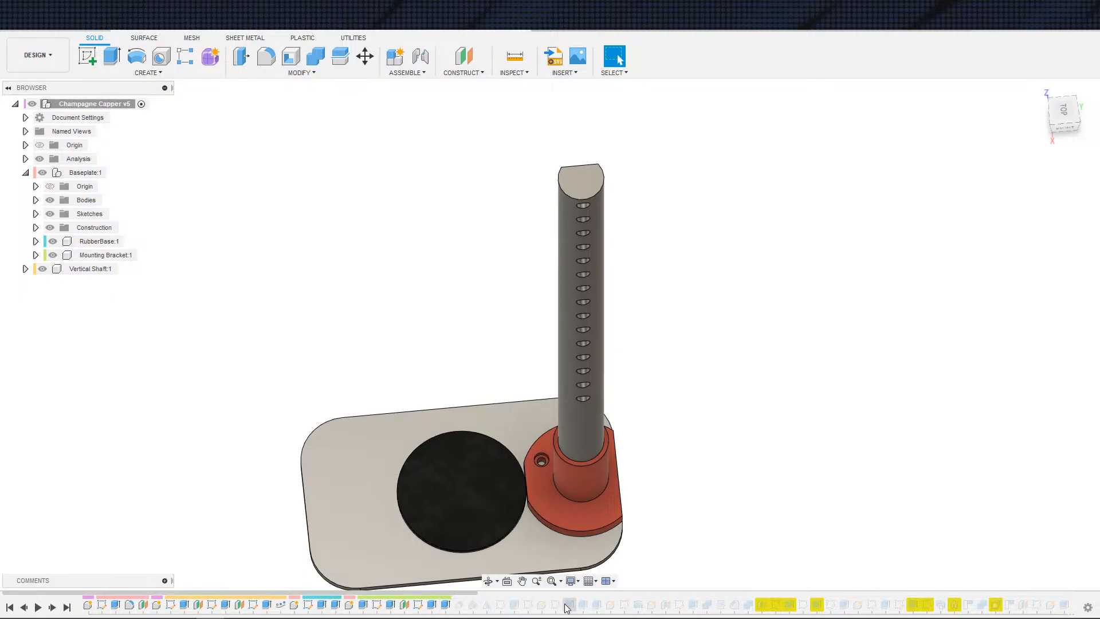
Step: Roll the history marker to just after the Plunger Housing component's creation
right_click(446, 604)
left_click(467, 596)
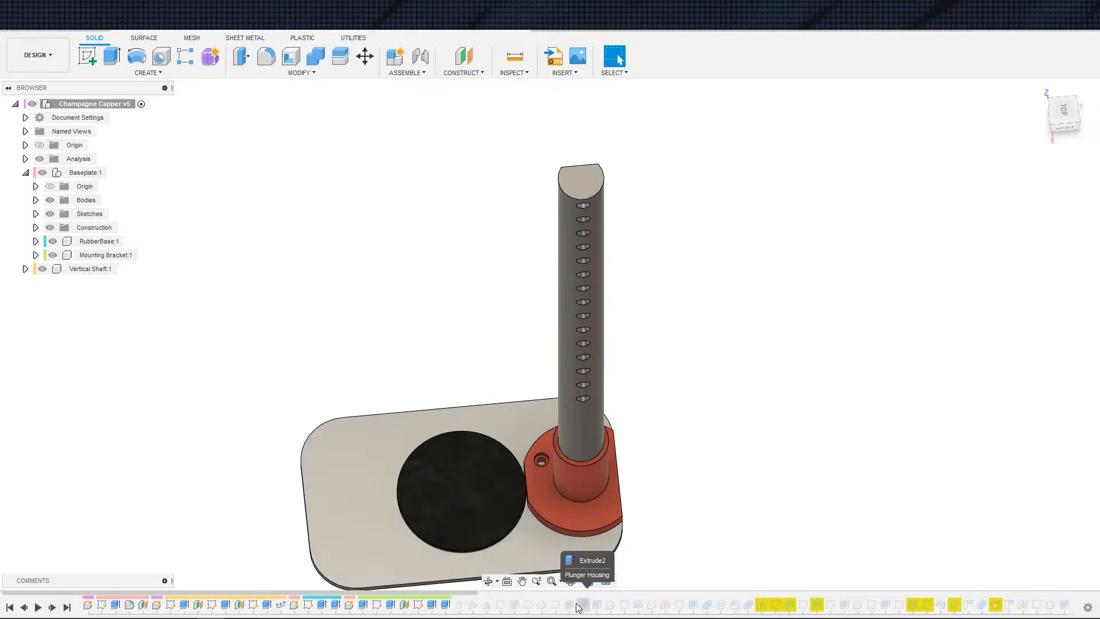
right_click(548, 607)
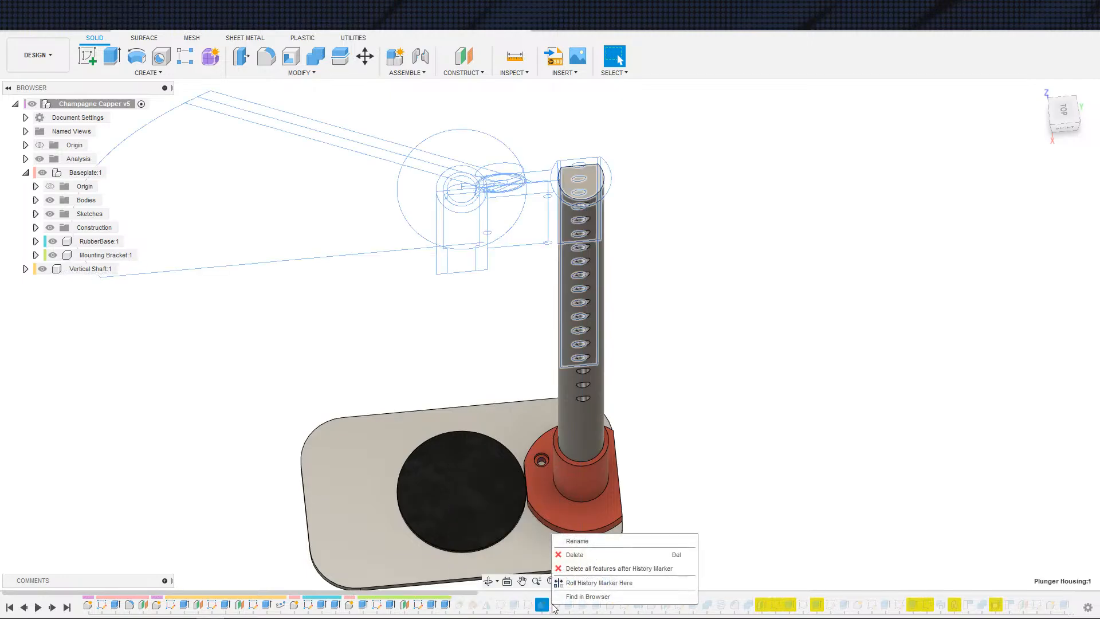
left_click(566, 569)
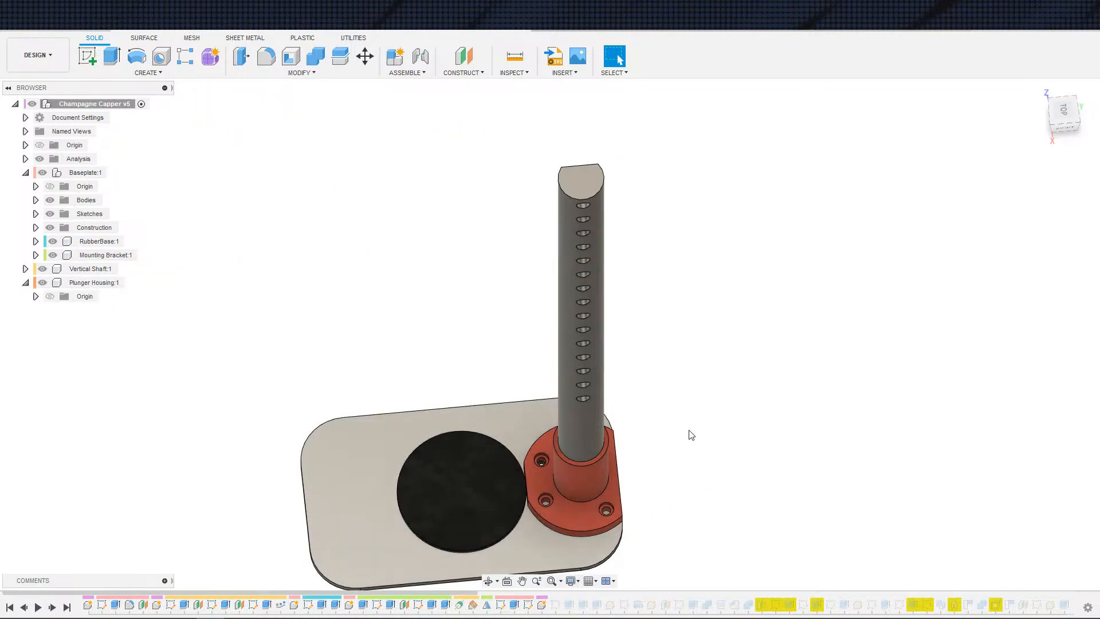
Step: Step the timeline forward through the housing sketch to its first extrude
left_click(51, 607)
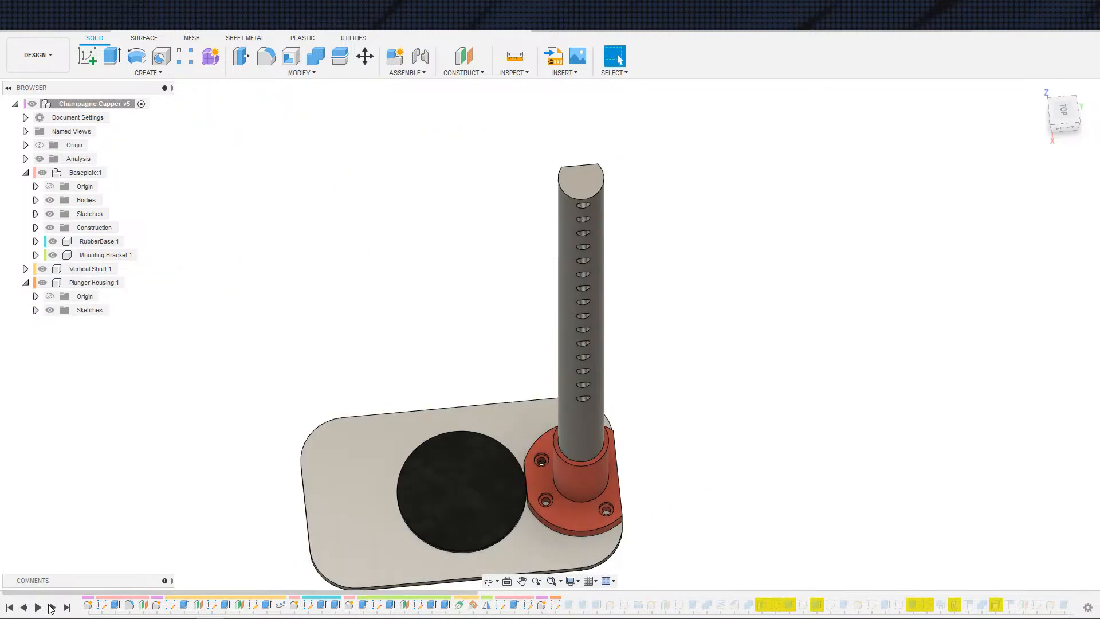
scroll(638, 442, "down", 4)
middle_click_drag(638, 442, 460, 508)
scroll(677, 496, "up", 2)
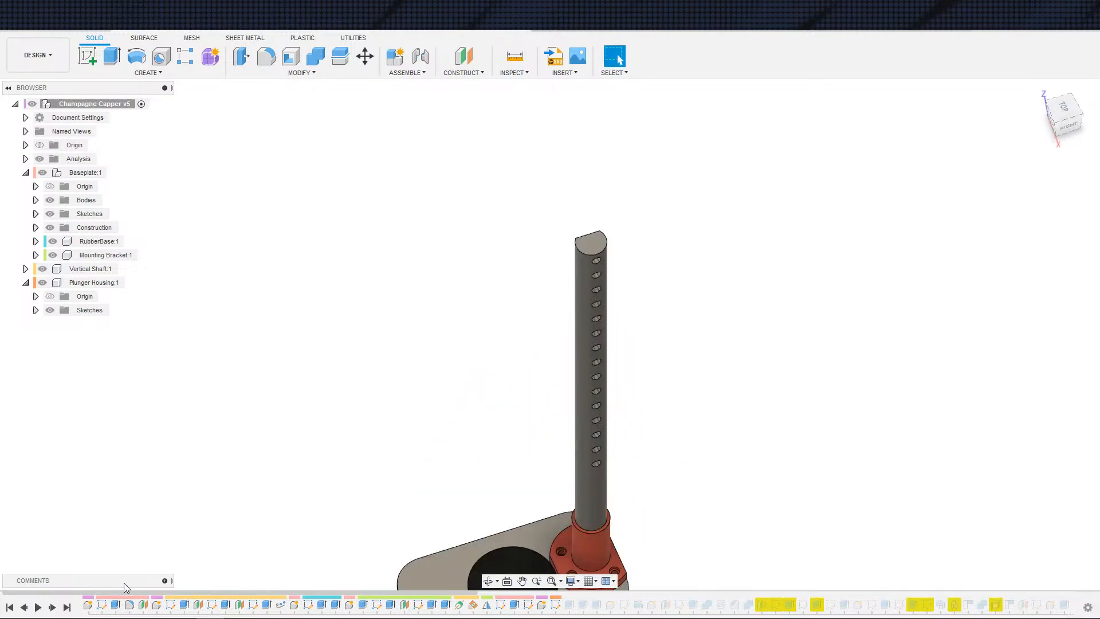
left_click(52, 609)
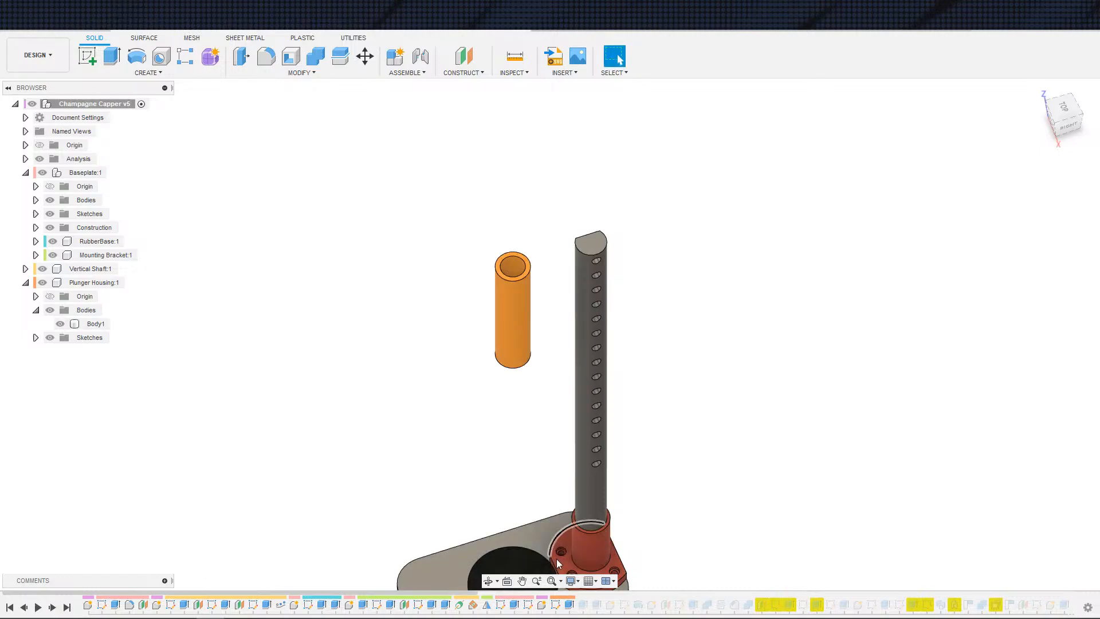
Step: Edit the housing extrude so its profiles include the neck web together with the bore ring
double_click(567, 606)
scroll(577, 299, "up", 4)
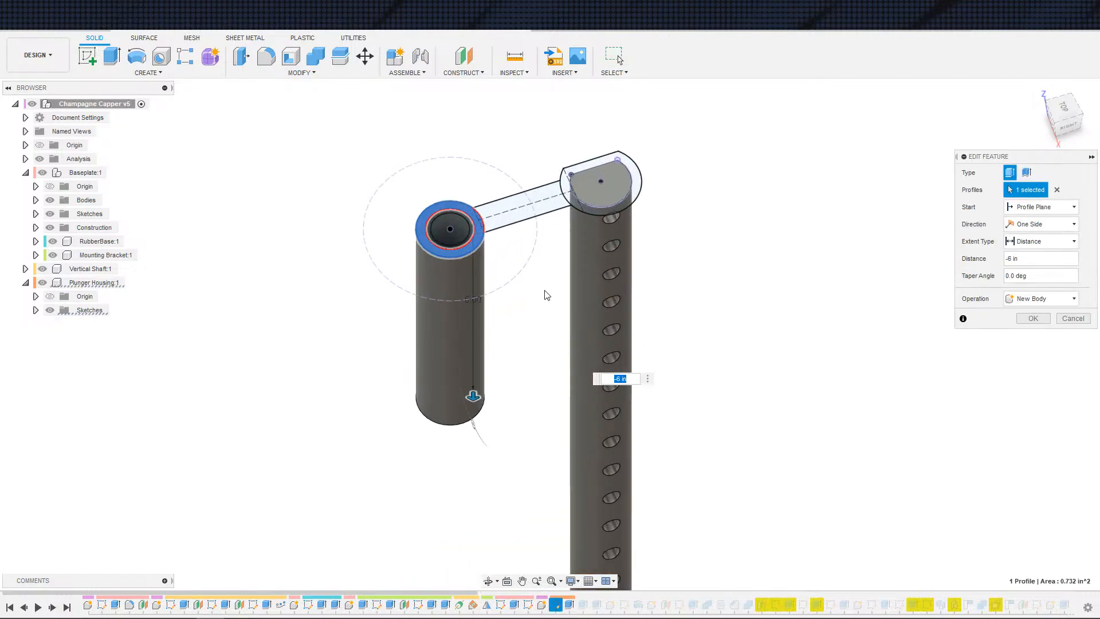
middle_click_drag(539, 258, 526, 346)
left_click(502, 307)
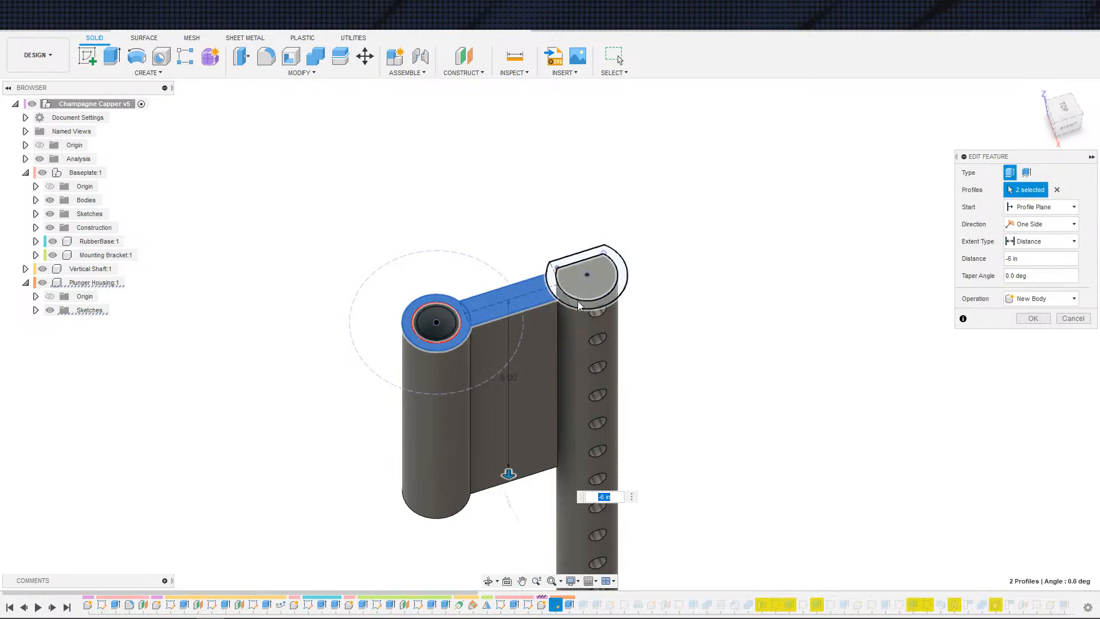
left_click(616, 301)
left_click(1032, 318)
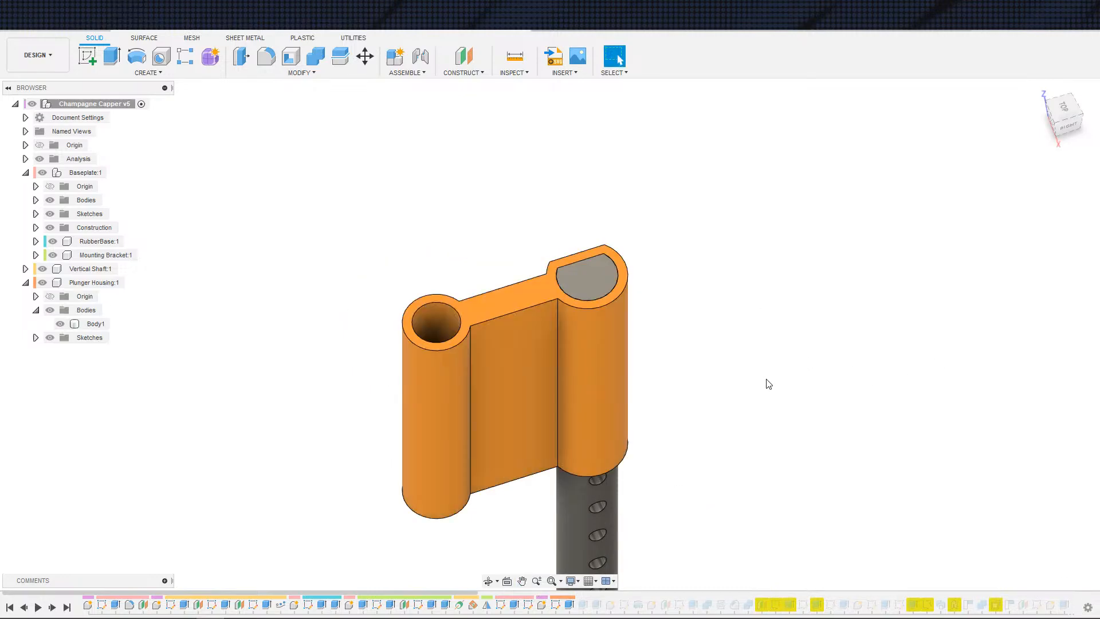
Step: Step the timeline forward past the Plunger Cap and Plunger Shaft components
left_click(38, 607)
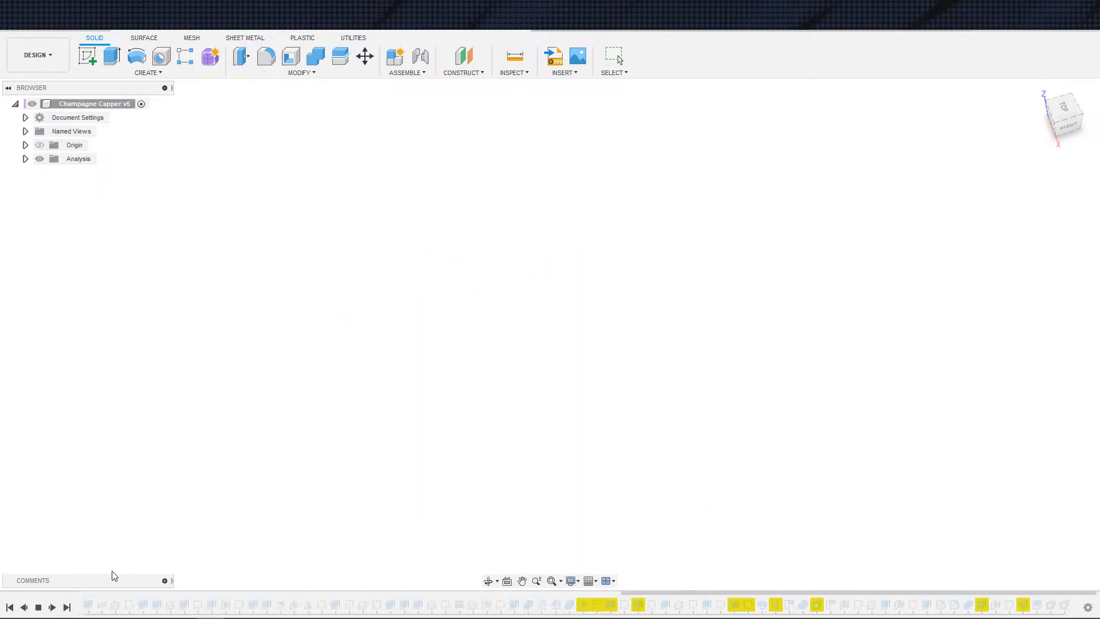
left_click(51, 608)
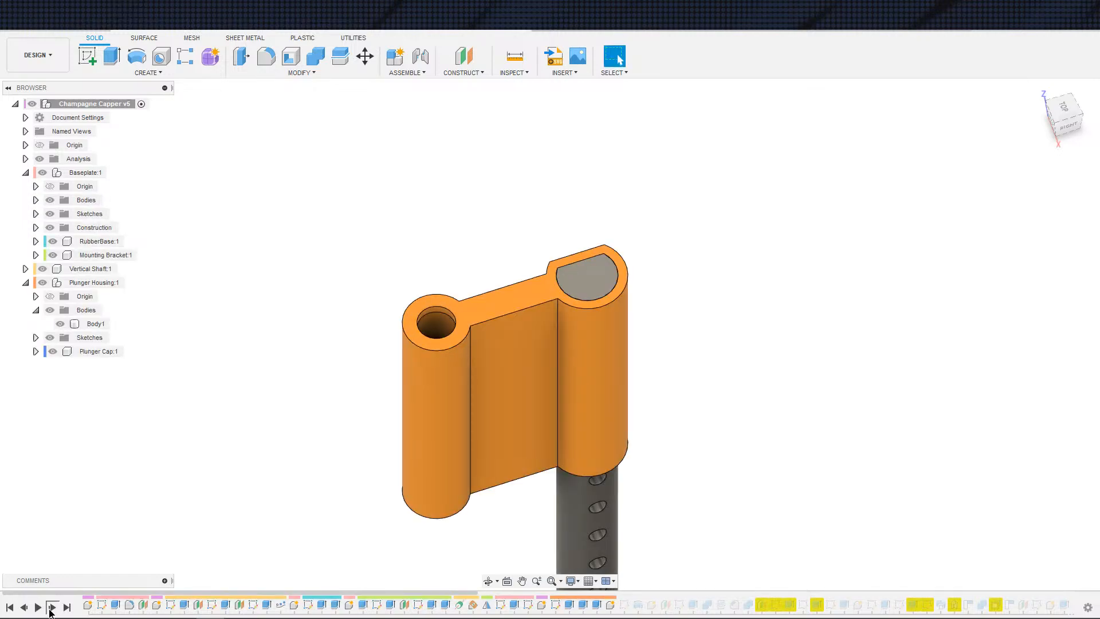
left_click(51, 611)
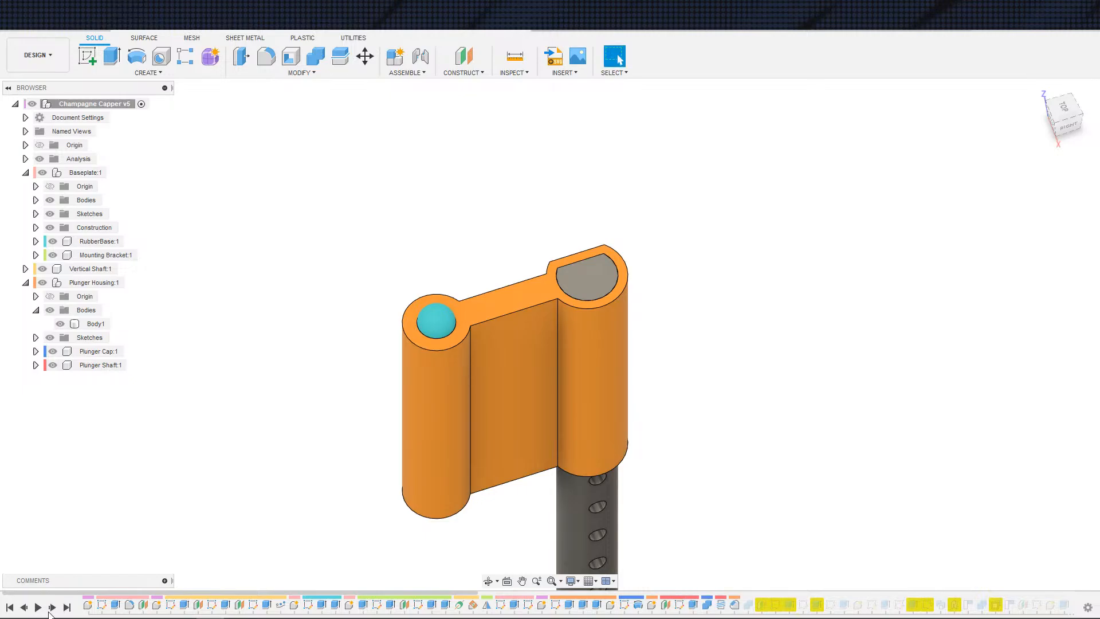
left_click(51, 611)
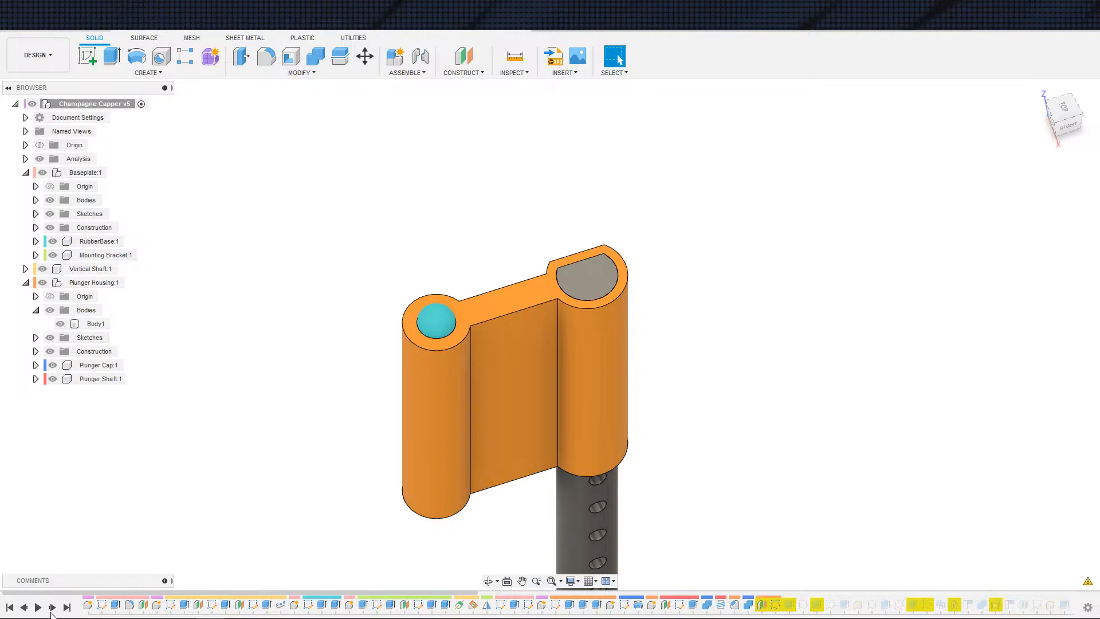
Step: Redefine the Face of Mounting Holes plane on the housing's flat side face and step forward
double_click(758, 604)
middle_click_drag(731, 474, 859, 452, "shift")
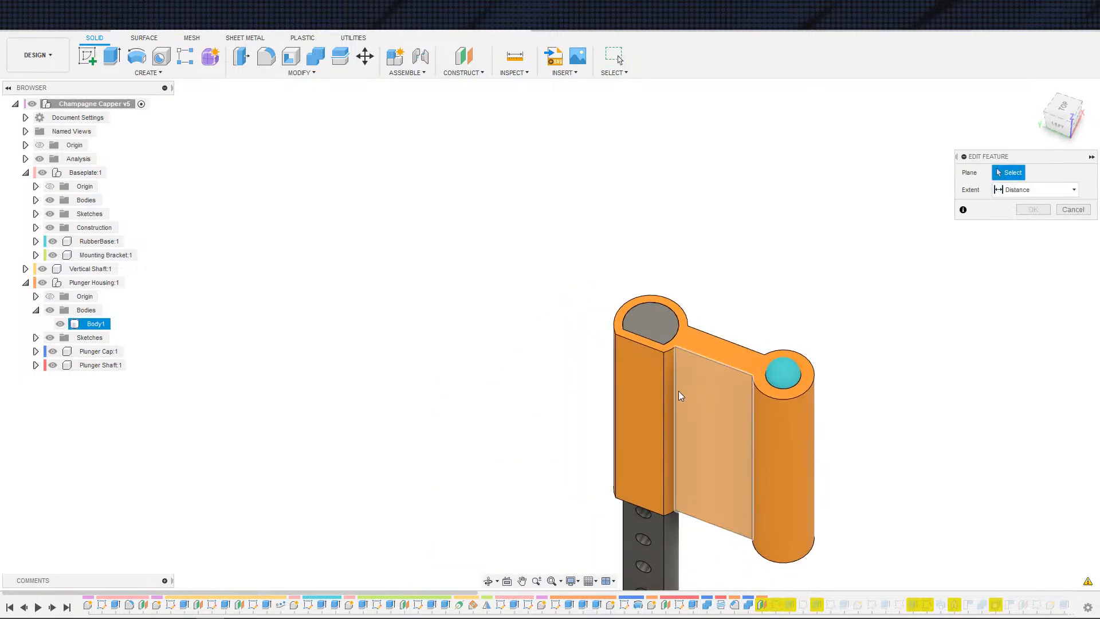
left_click(644, 411)
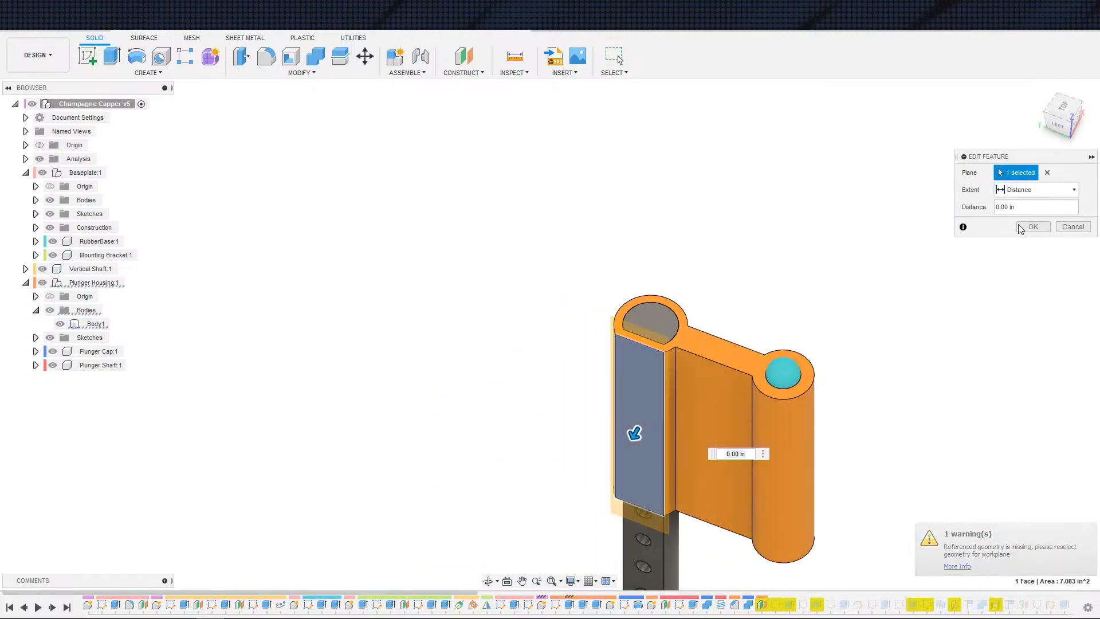
left_click(1032, 227)
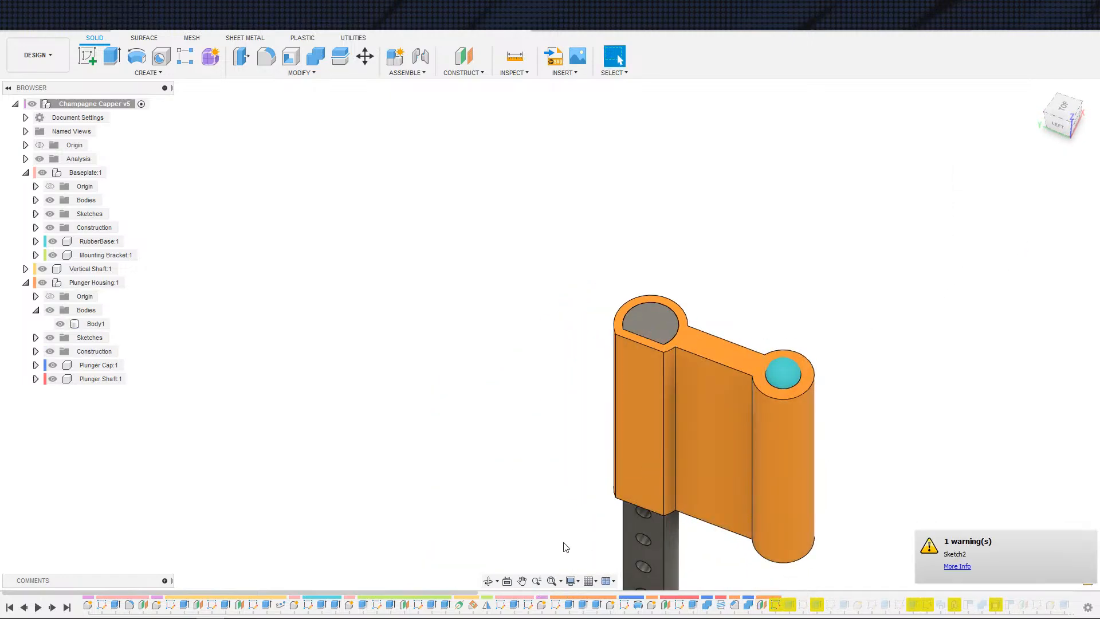
left_click(52, 609)
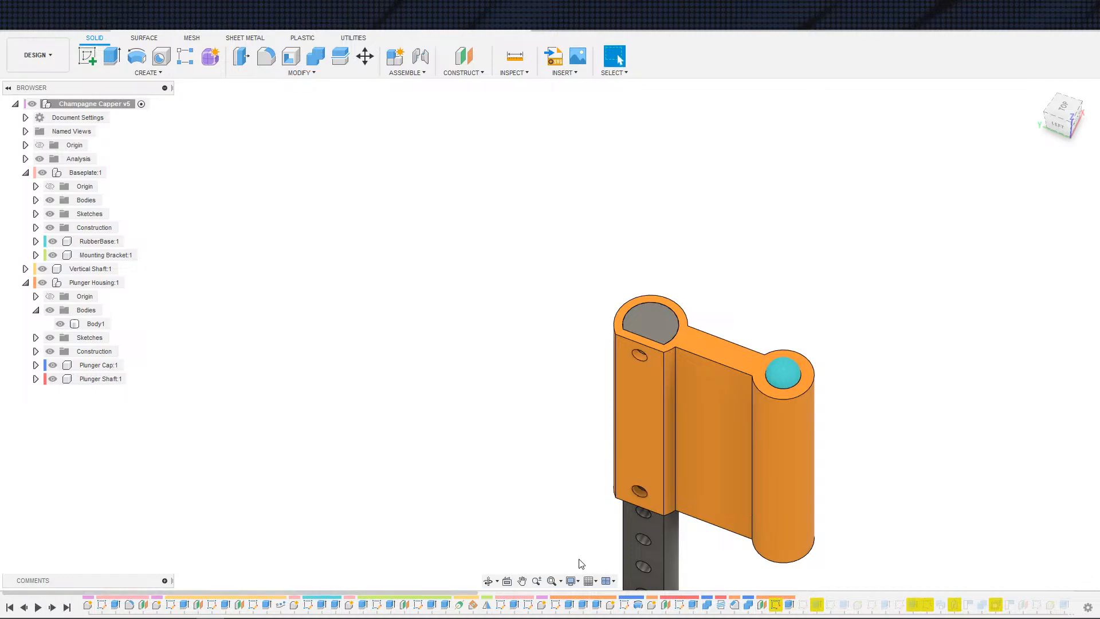
Step: Edit the mounting-holes sketch, remap its lost face projection onto the housing's flat side face, and finish the sketch
double_click(776, 606)
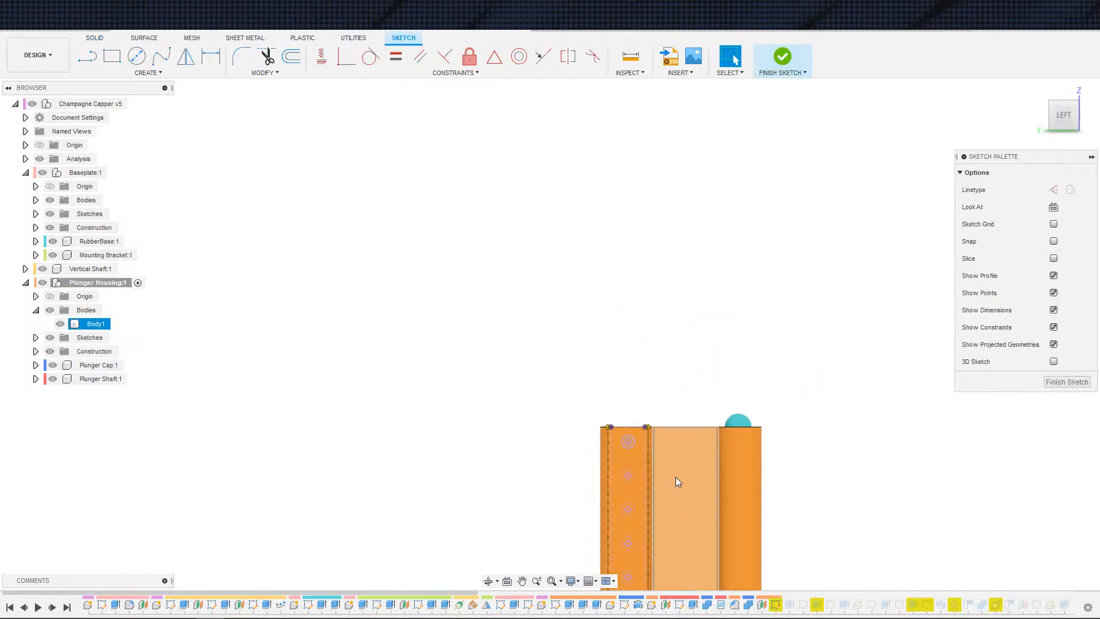
right_click(776, 609)
left_click(651, 487)
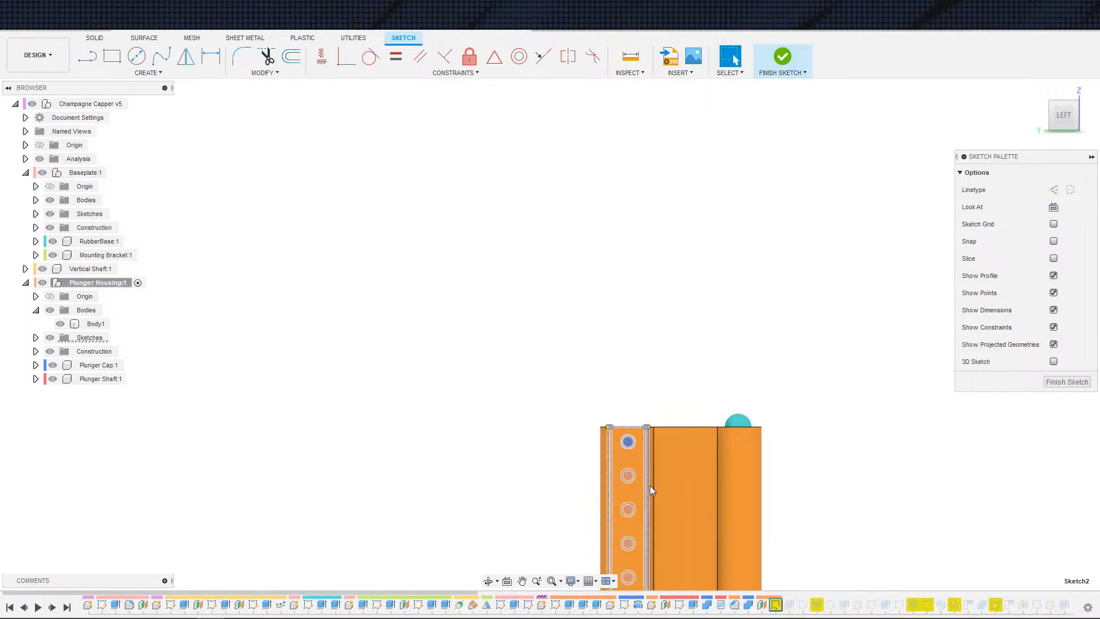
scroll(647, 481, "up", 3)
mouse_move(627, 470)
middle_mouse_down("shift")
mouse_move(590, 480)
mouse_move(613, 482)
mouse_move(578, 499)
mouse_move(624, 420)
mouse_move(614, 471)
mouse_move(643, 432)
mouse_move(654, 435)
mouse_move(596, 413)
middle_mouse_up("shift")
scroll(592, 479, "up", 3)
scroll(603, 473, "up", 3)
left_click(315, 422)
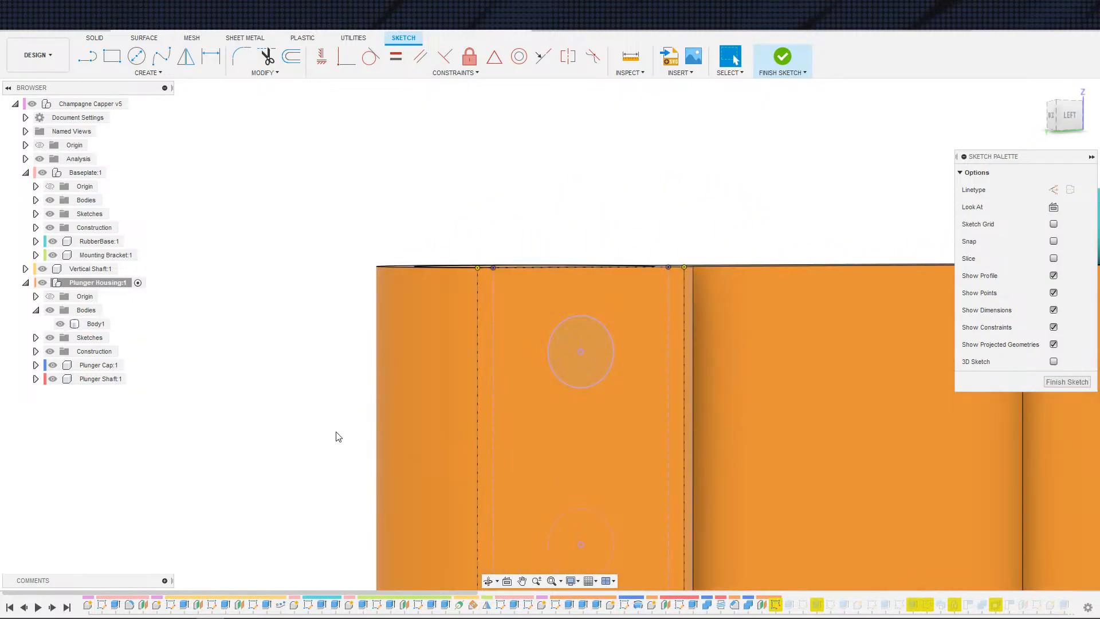
scroll(339, 437, "down", 2)
middle_click_drag(345, 375, 353, 431, "shift")
scroll(352, 431, "down", 1)
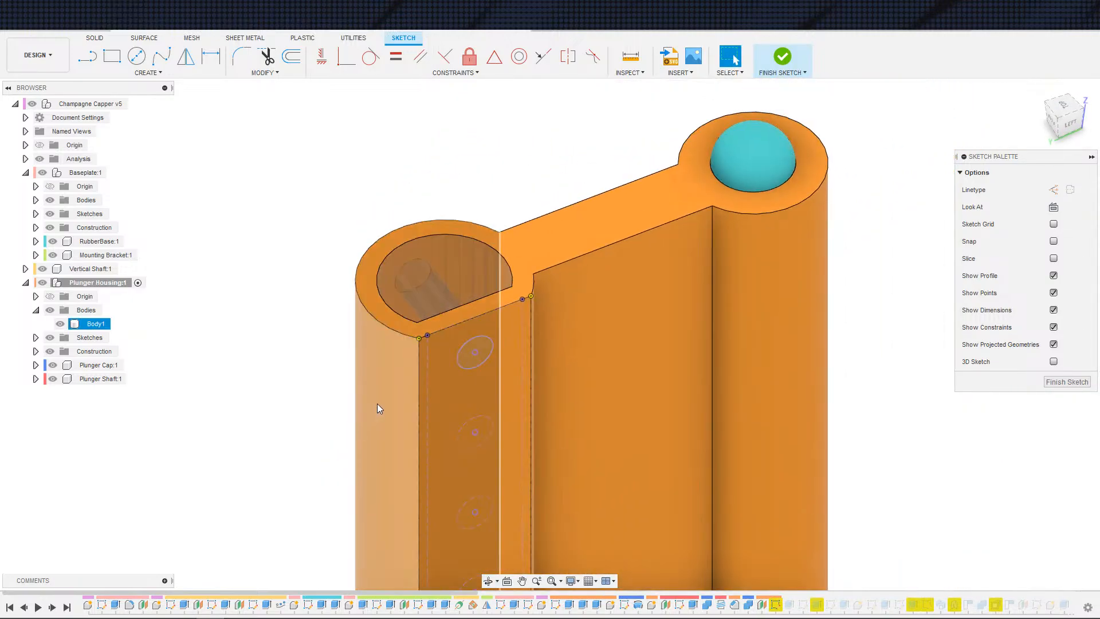
right_click(780, 522)
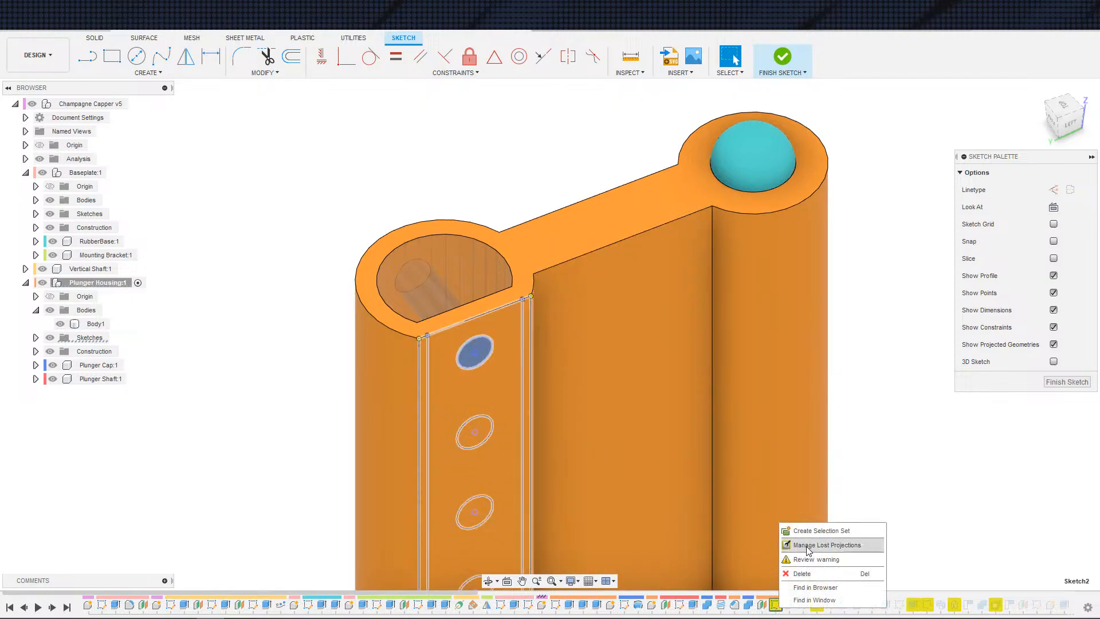
left_click(805, 540)
left_click(1008, 192)
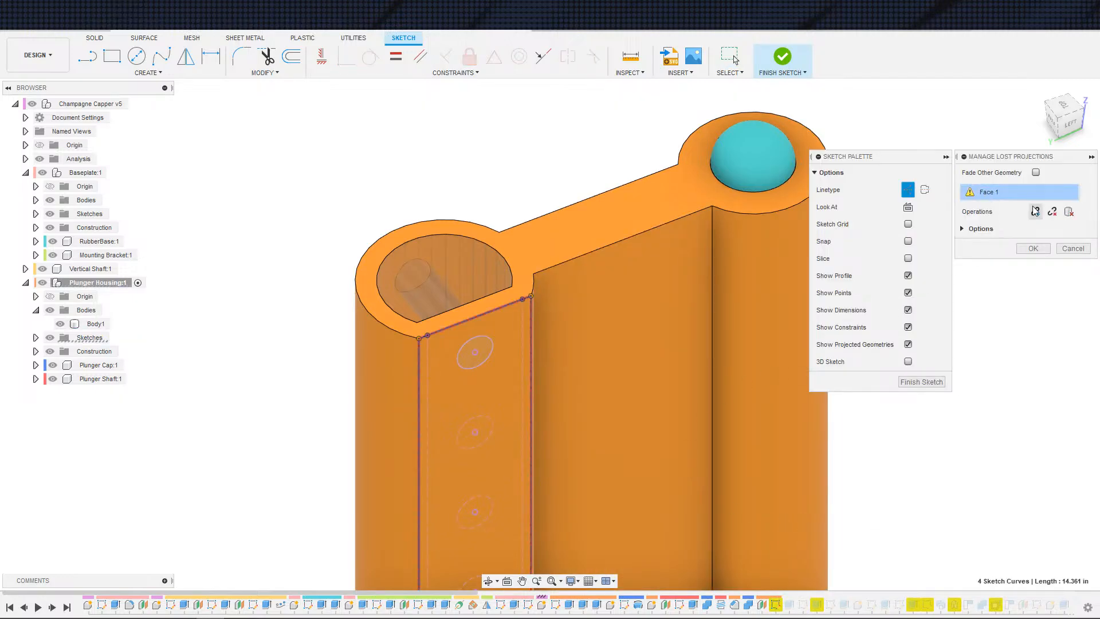
left_click(710, 310)
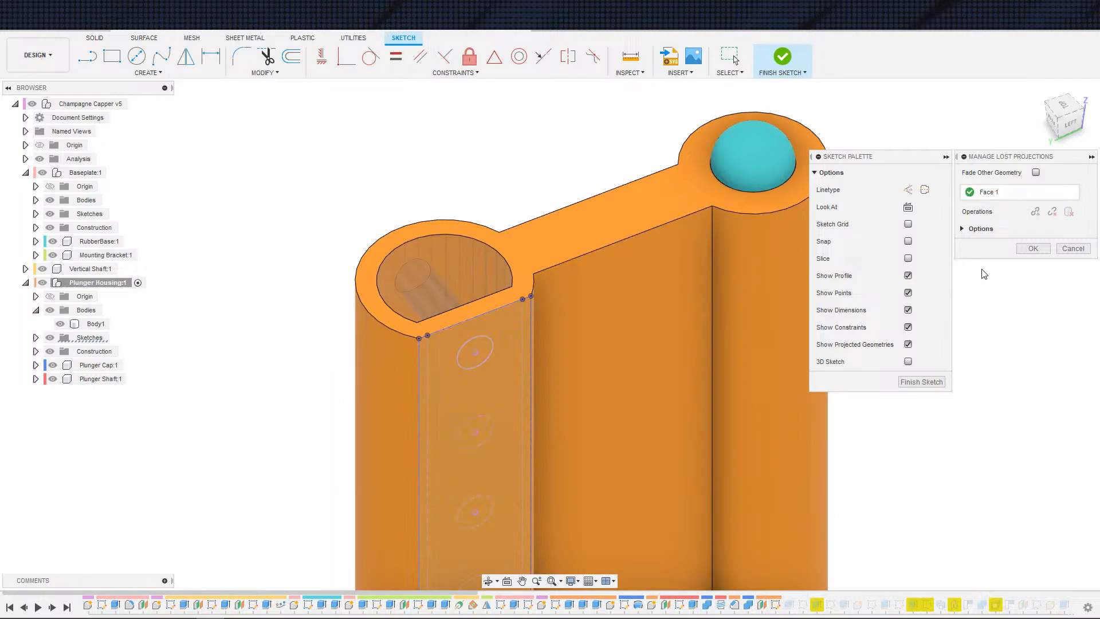
left_click(1020, 251)
left_click(727, 379)
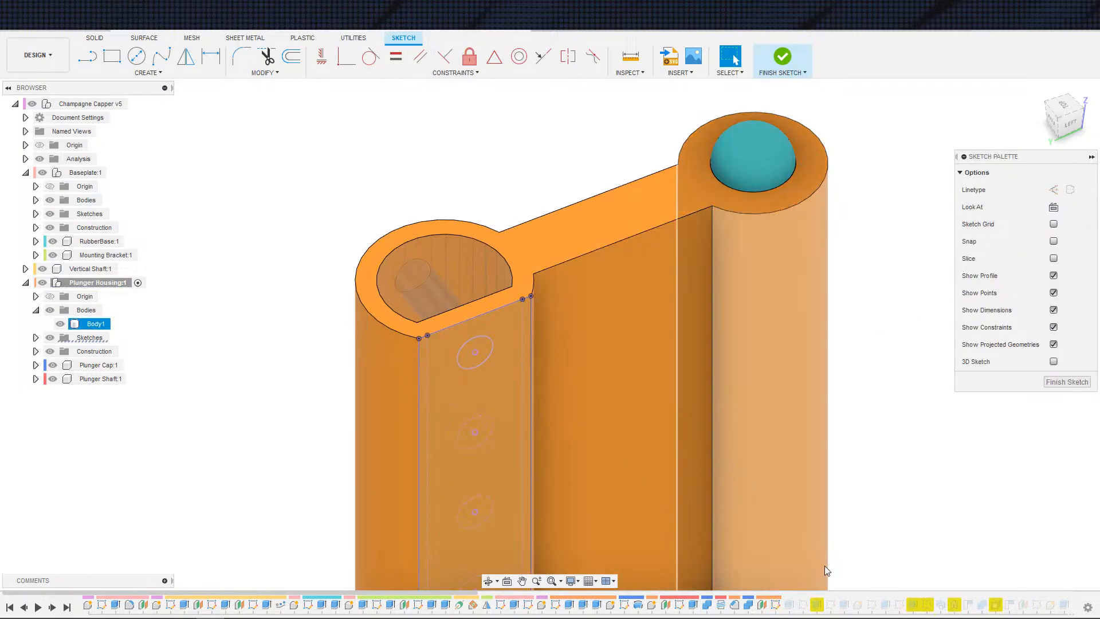
left_click(782, 58)
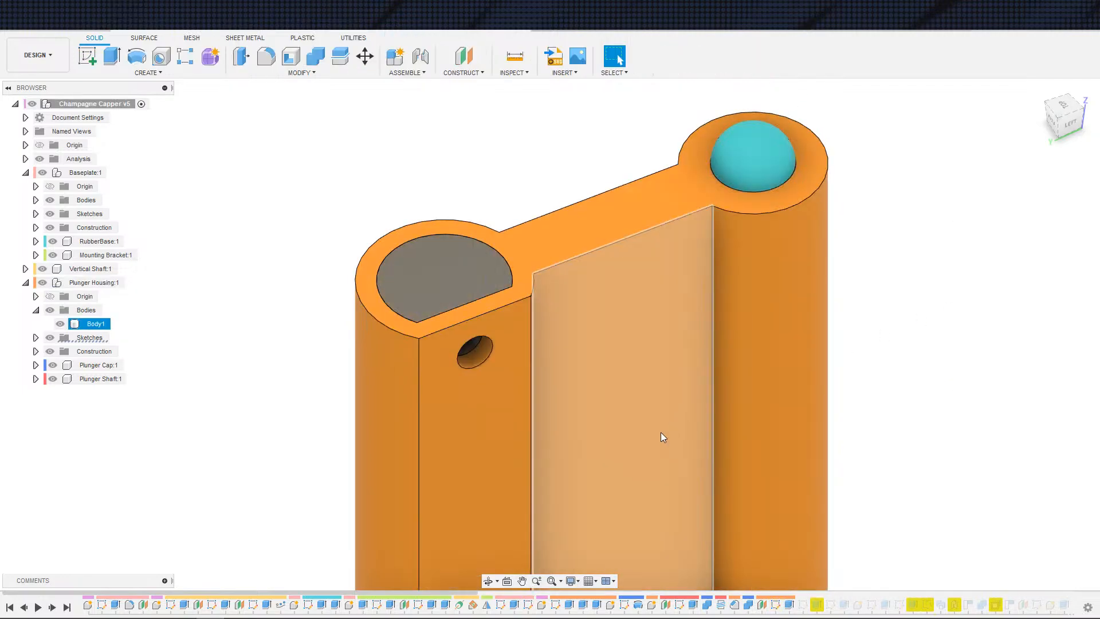
Step: Step the timeline forward two features and open the lug sketch for editing
left_click(53, 607)
left_click(53, 607)
left_click(53, 607)
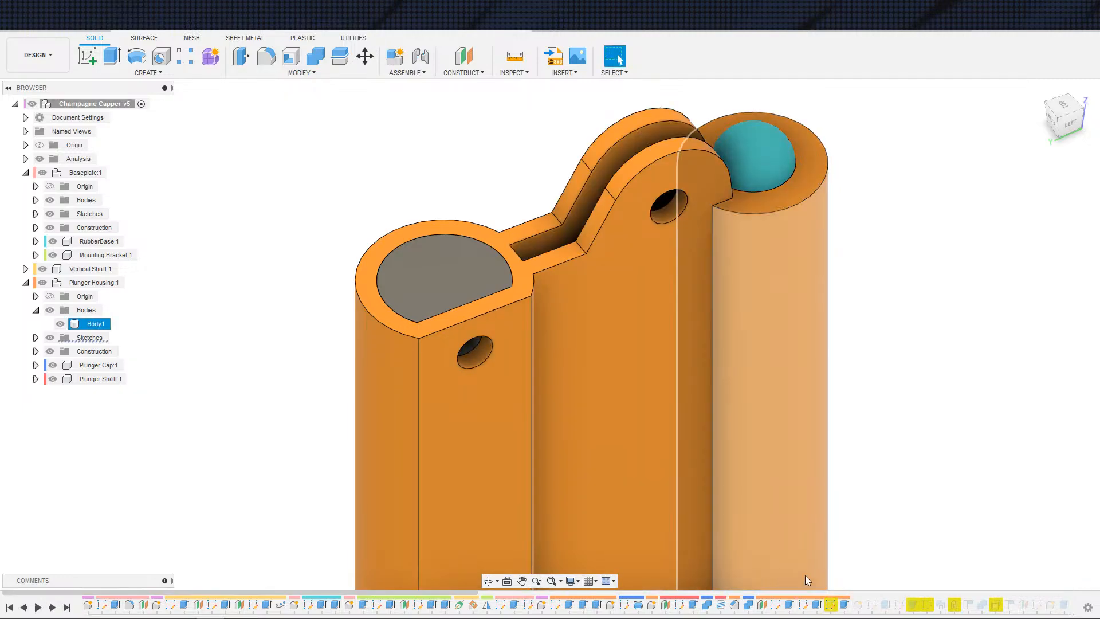
double_click(830, 605)
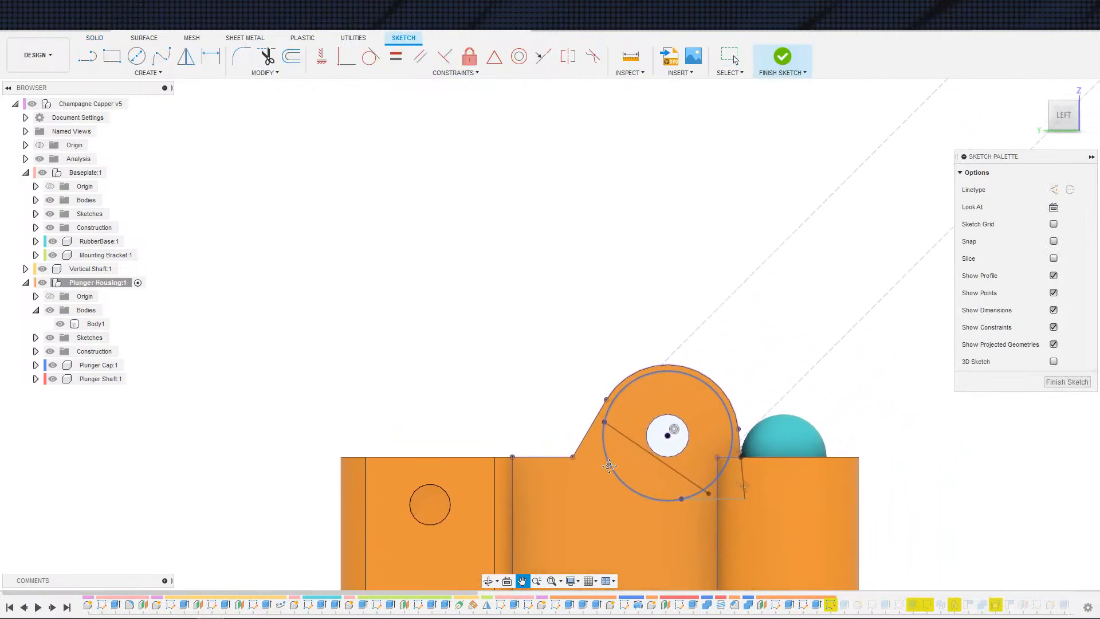
scroll(645, 479, "up", 3)
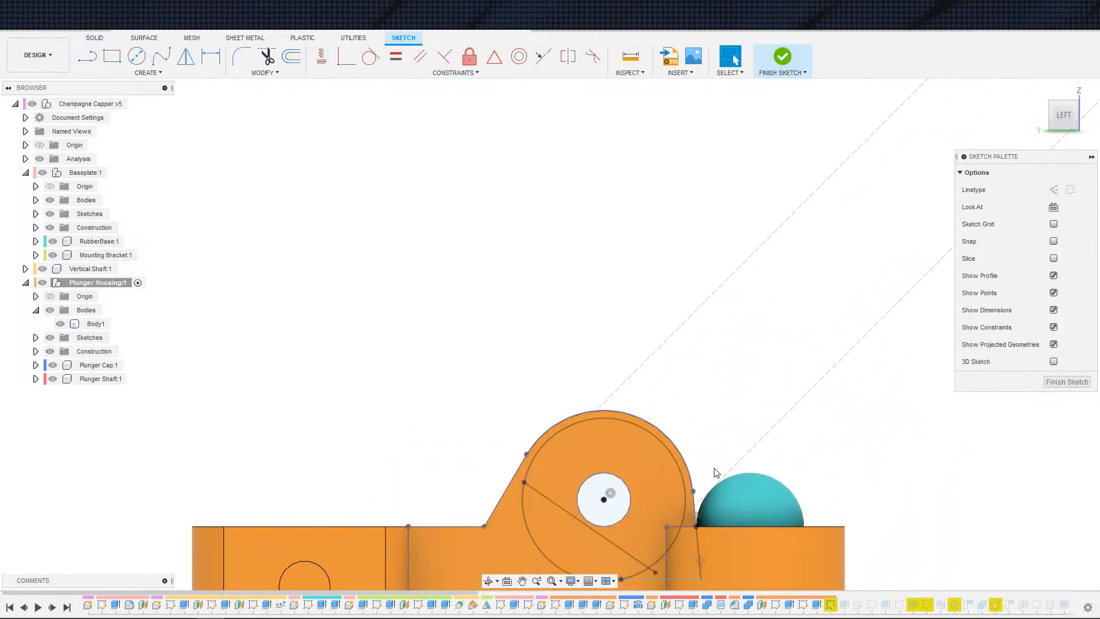
scroll(751, 531, "up", 5)
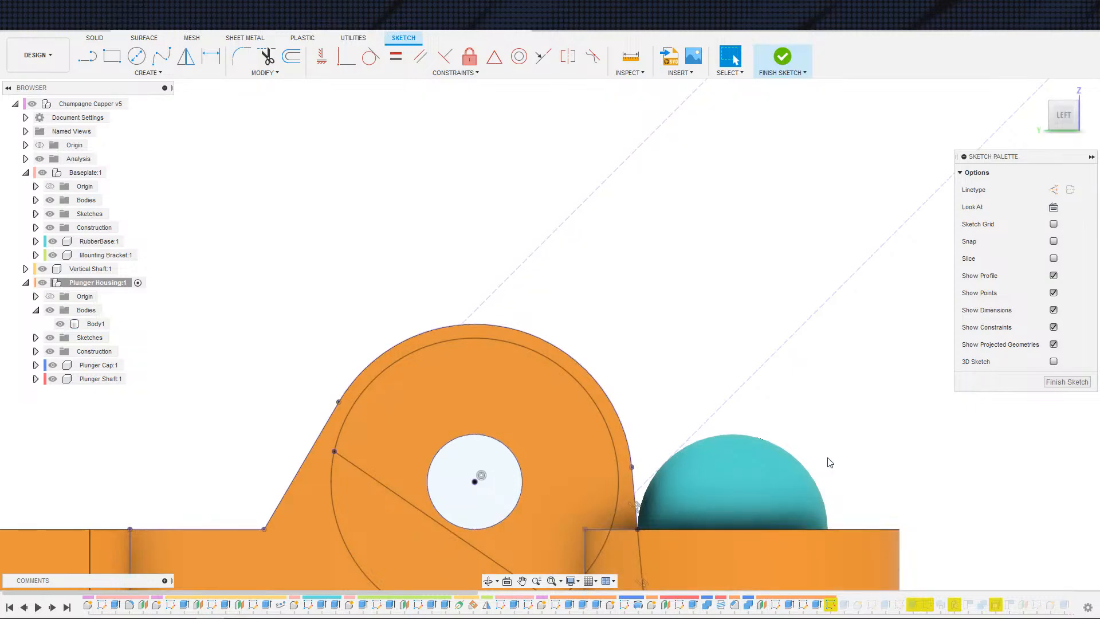
scroll(830, 463, "down", 2)
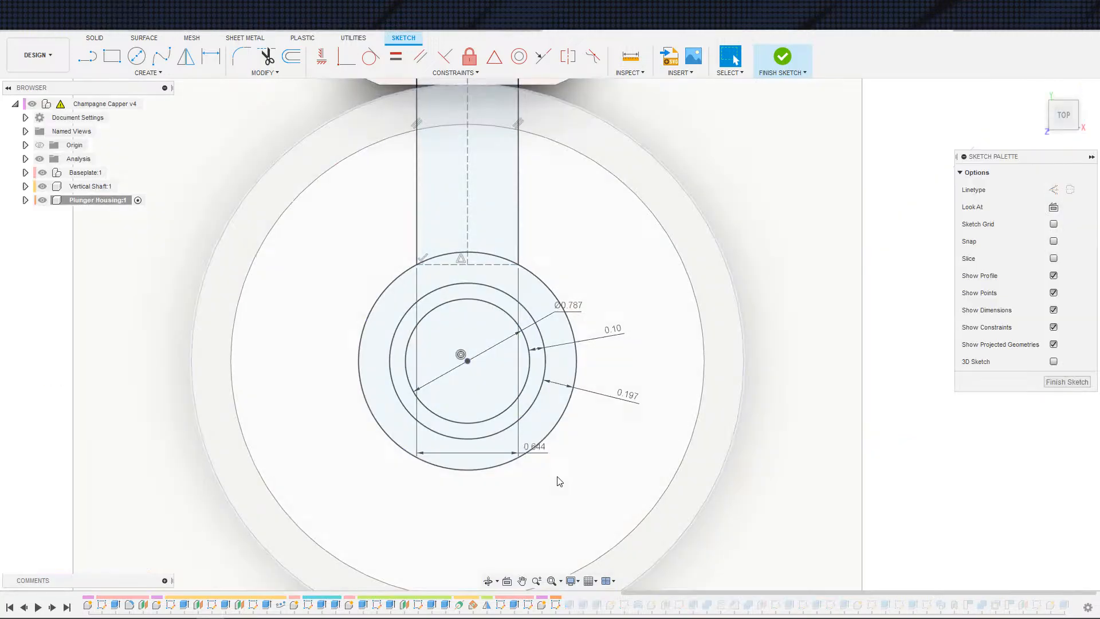
Step: Compare against the corresponding lug sketch in v4 by rolling its history marker there and opening it
left_click(779, 60)
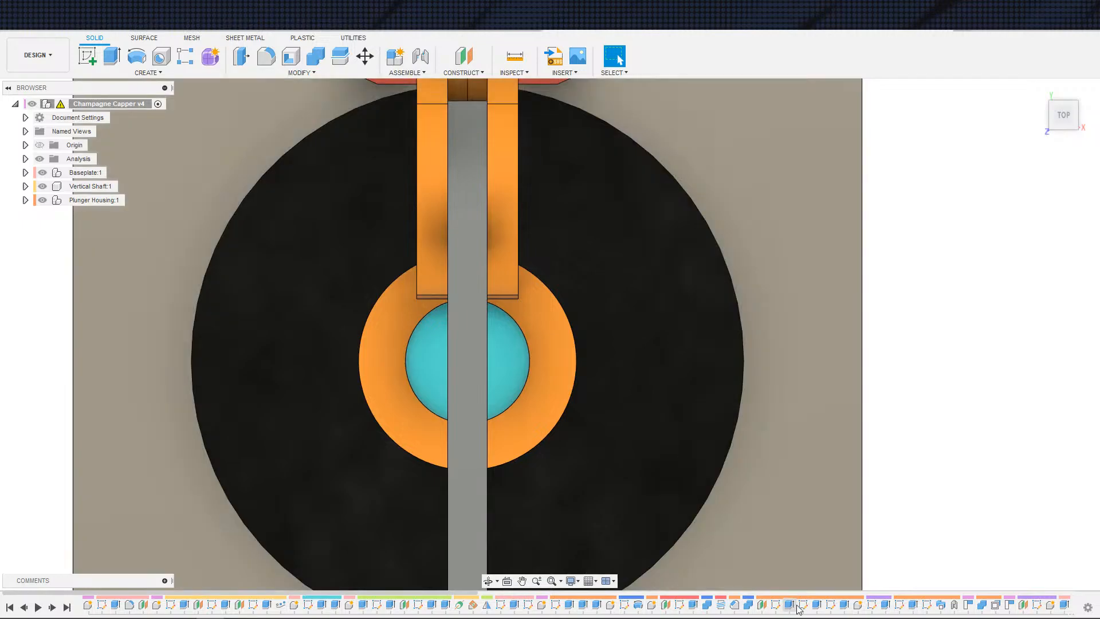
right_click(805, 604)
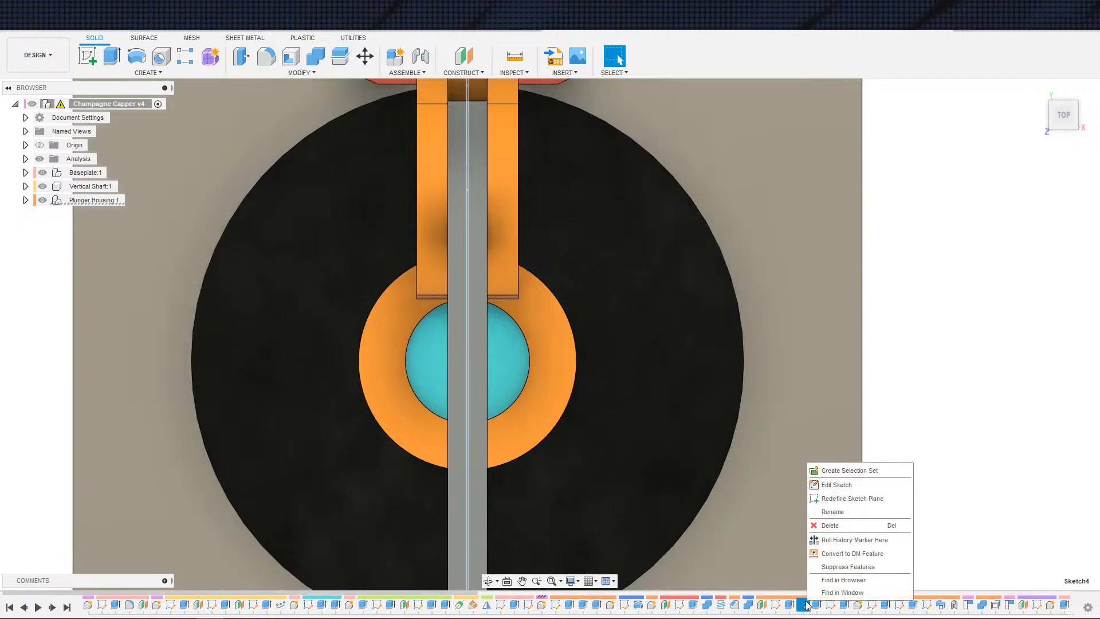
left_click(842, 540)
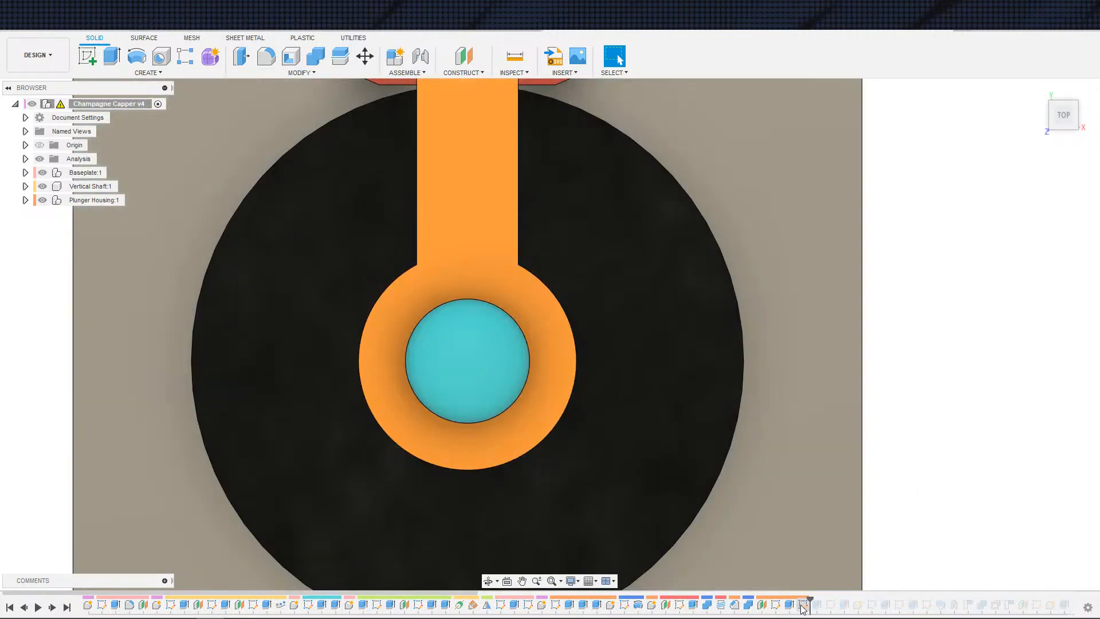
double_click(801, 605)
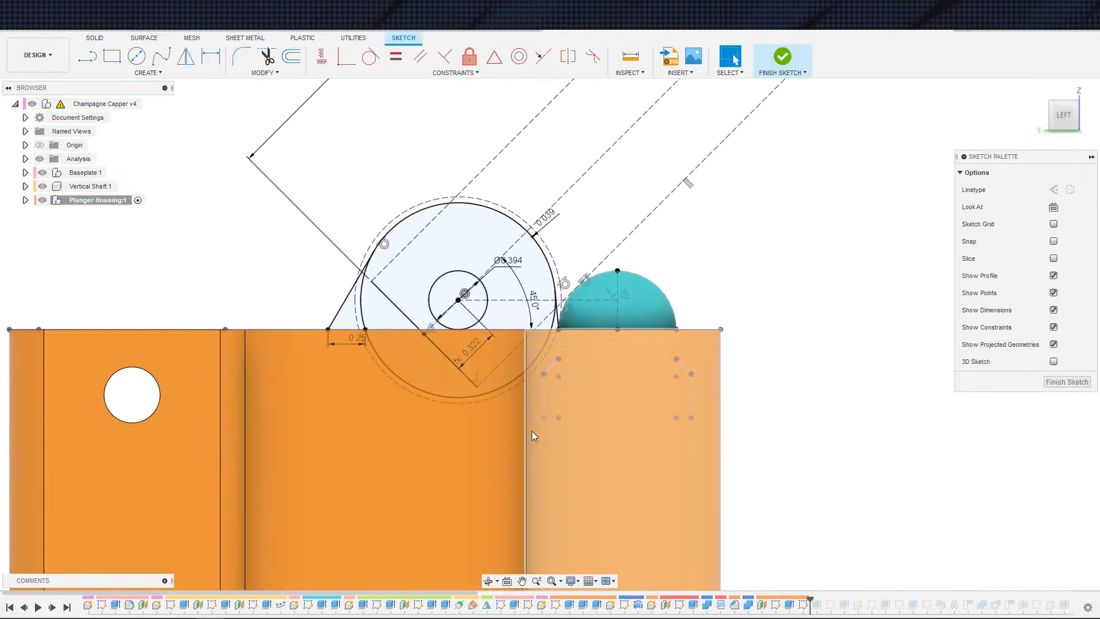
right_click_drag(559, 462, 585, 480)
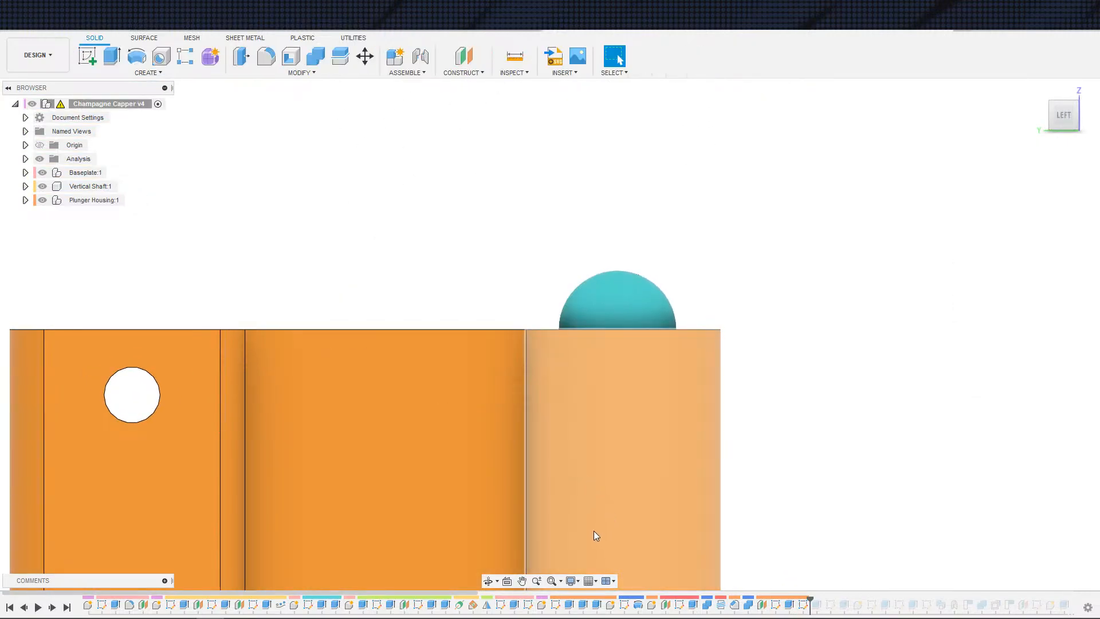
left_click(52, 607)
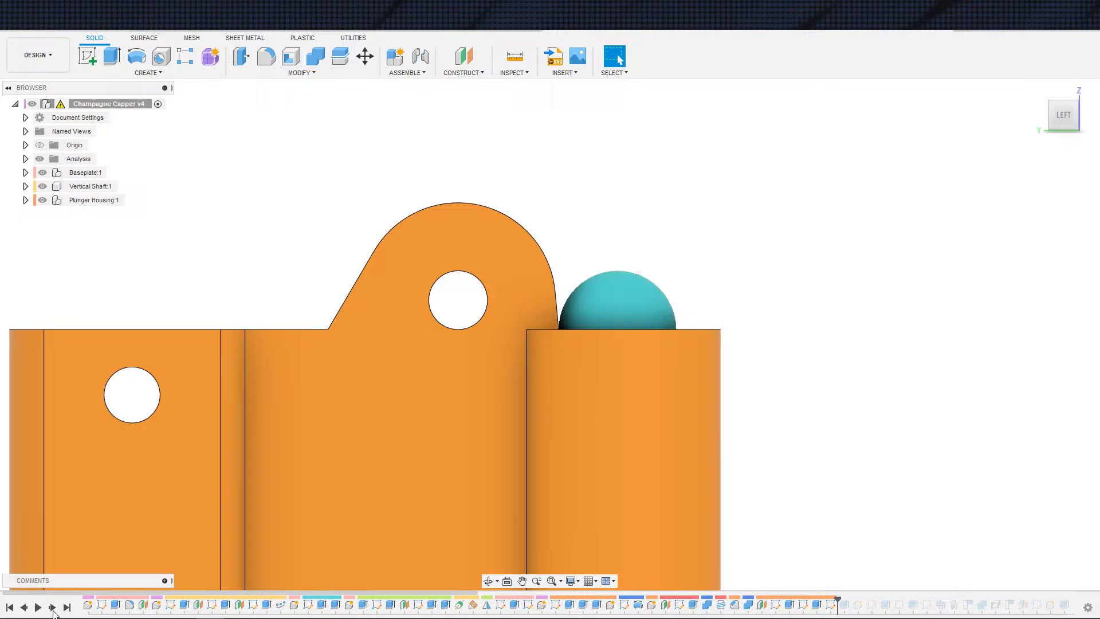
Step: Reopen the lug sketch in v5 and try to make the bottom cutout line coincident with the vertical edge line
double_click(830, 605)
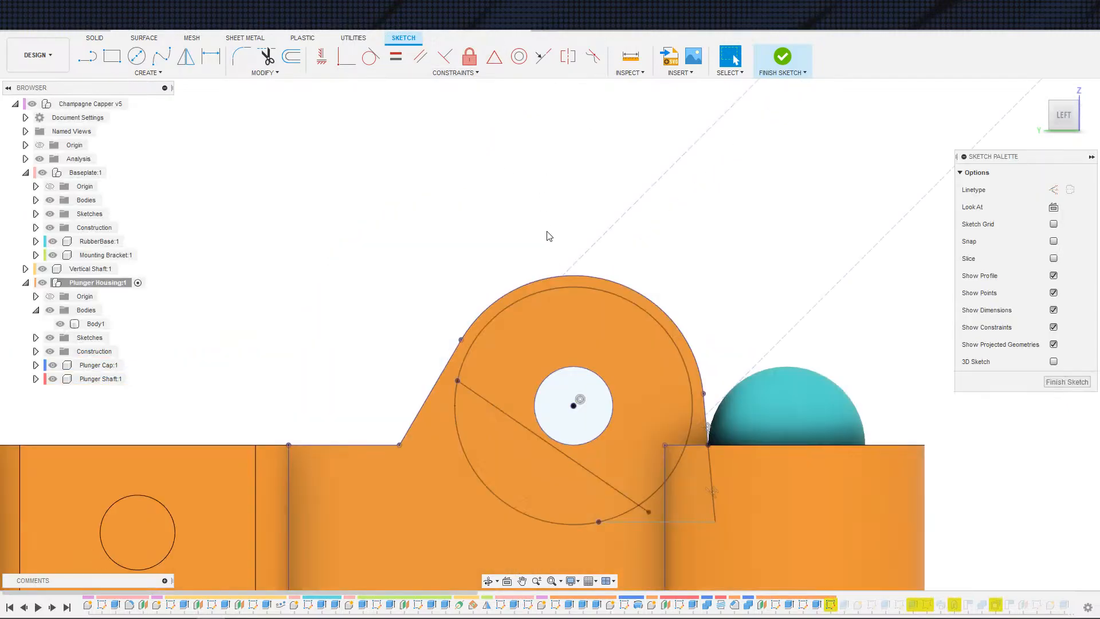
left_click(699, 526)
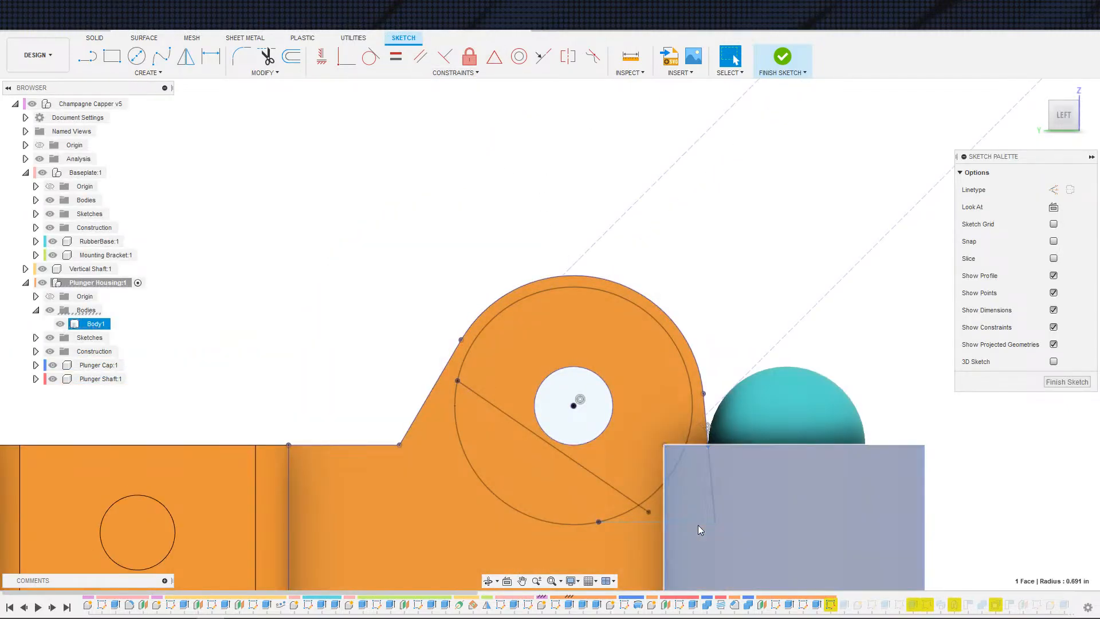
left_click(699, 523)
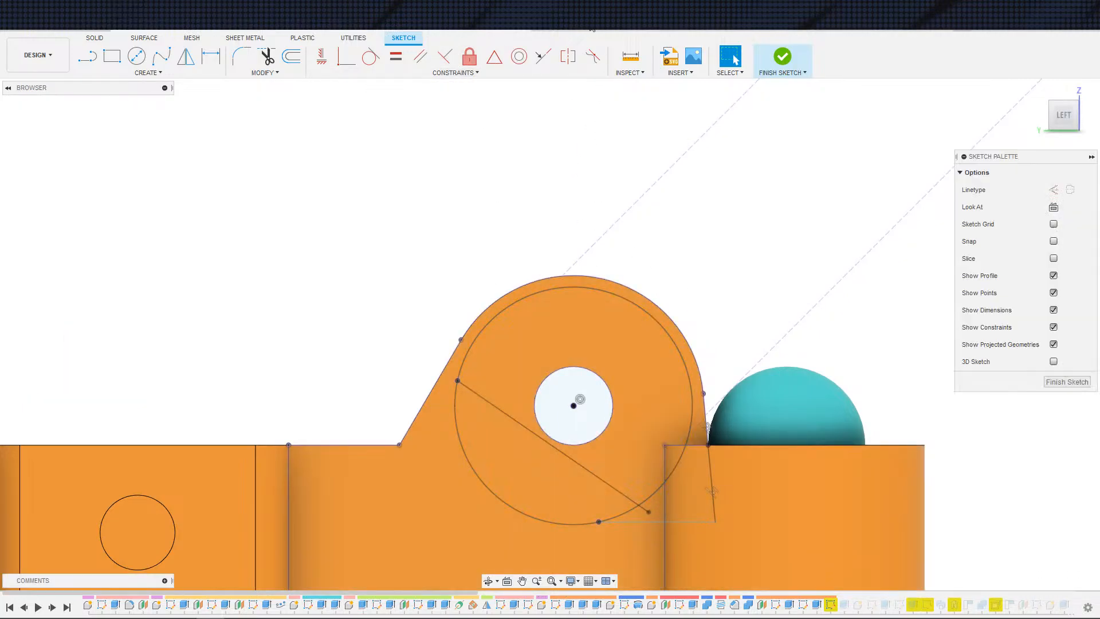
key("Escape")
scroll(505, 375, "up", 4)
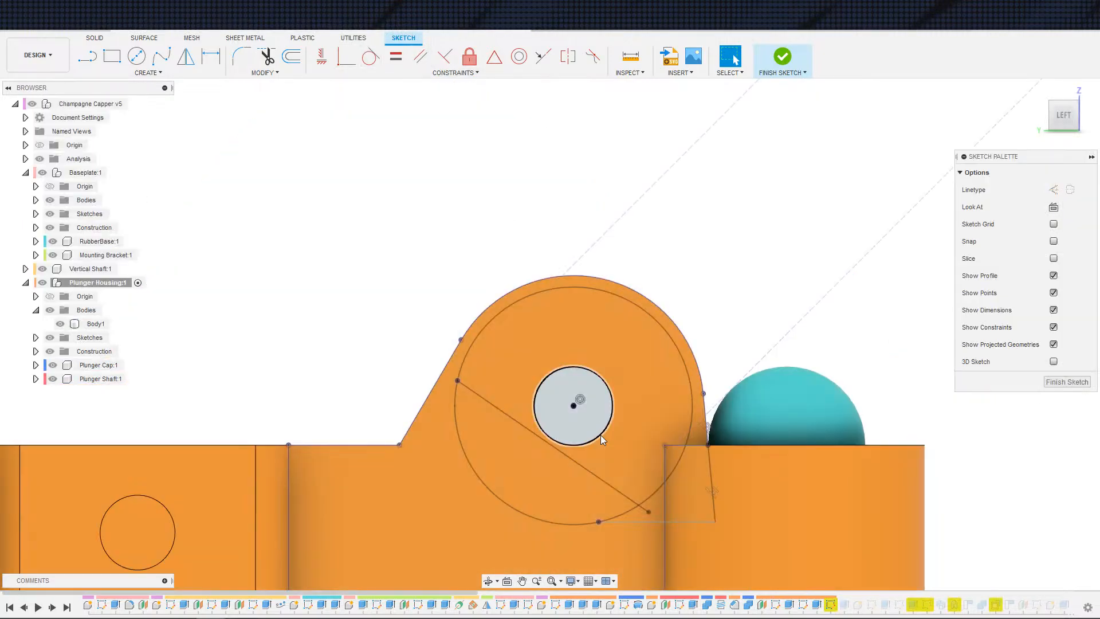
left_click(656, 522)
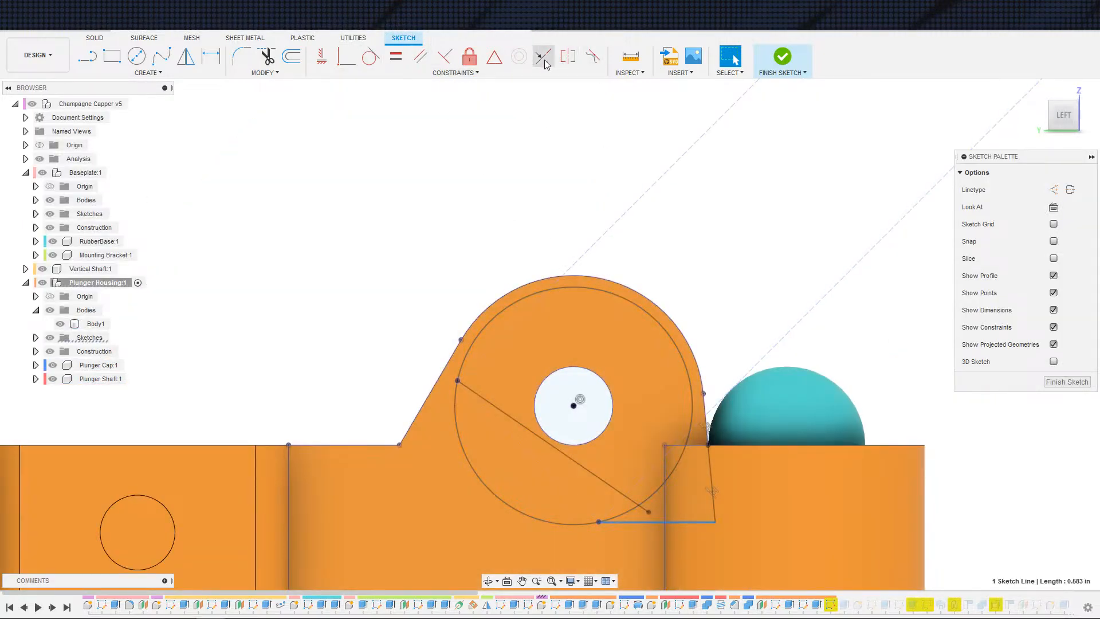
left_click(444, 60)
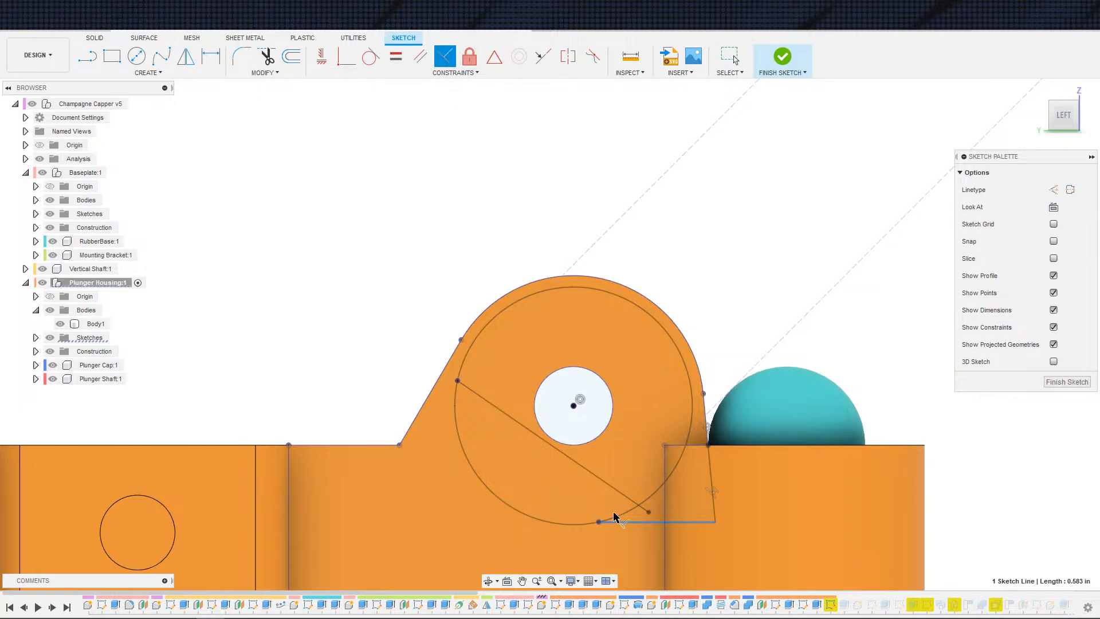
left_click(665, 540)
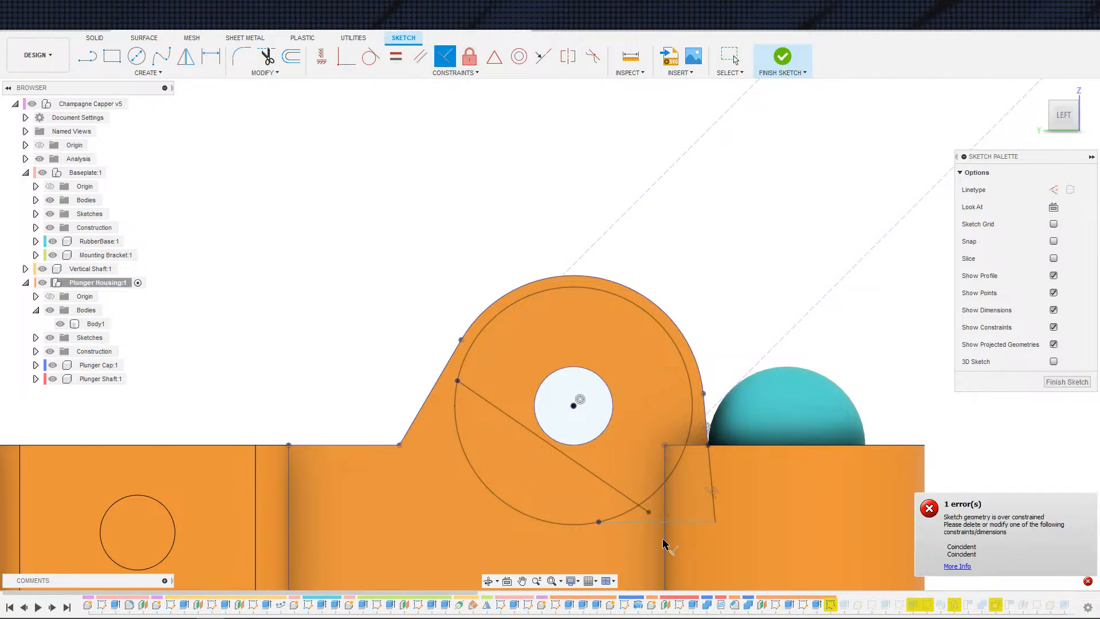
key("Escape")
Step: Drag the bottom cutout line's endpoints to reposition them below the circle
left_click_drag(599, 522, 620, 523)
left_click(624, 522)
scroll(730, 535, "up", 2)
left_click_drag(709, 517, 717, 539)
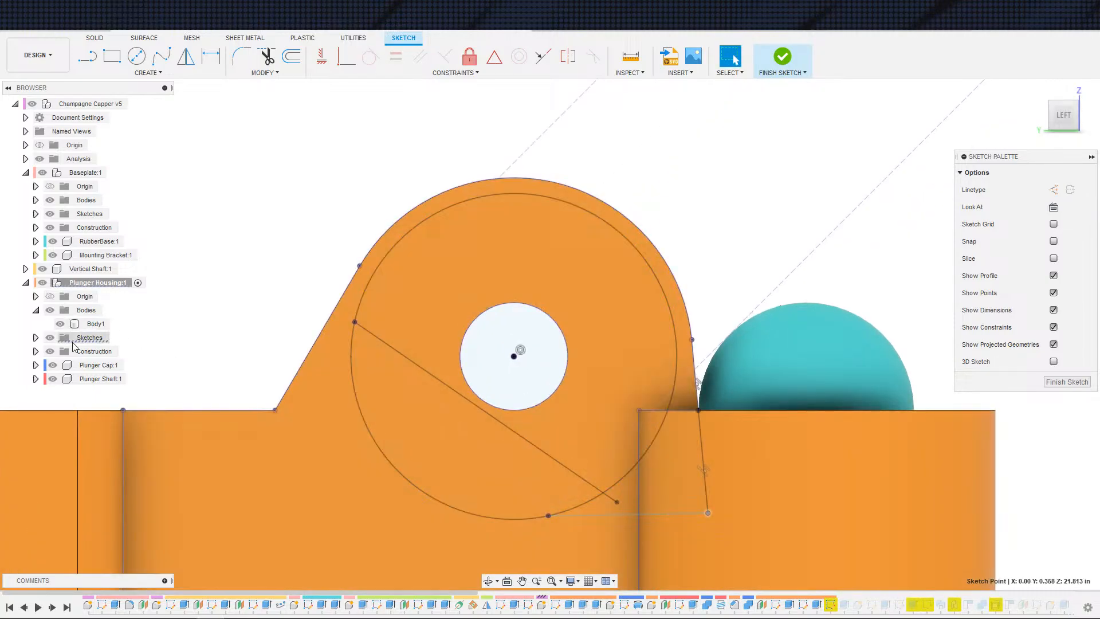
Step: Hide the housing body, Plunger Cap and Plunger Shaft to expose the sketch geometry
left_click(59, 324)
scroll(525, 517, "down", 3)
scroll(525, 517, "up", 5)
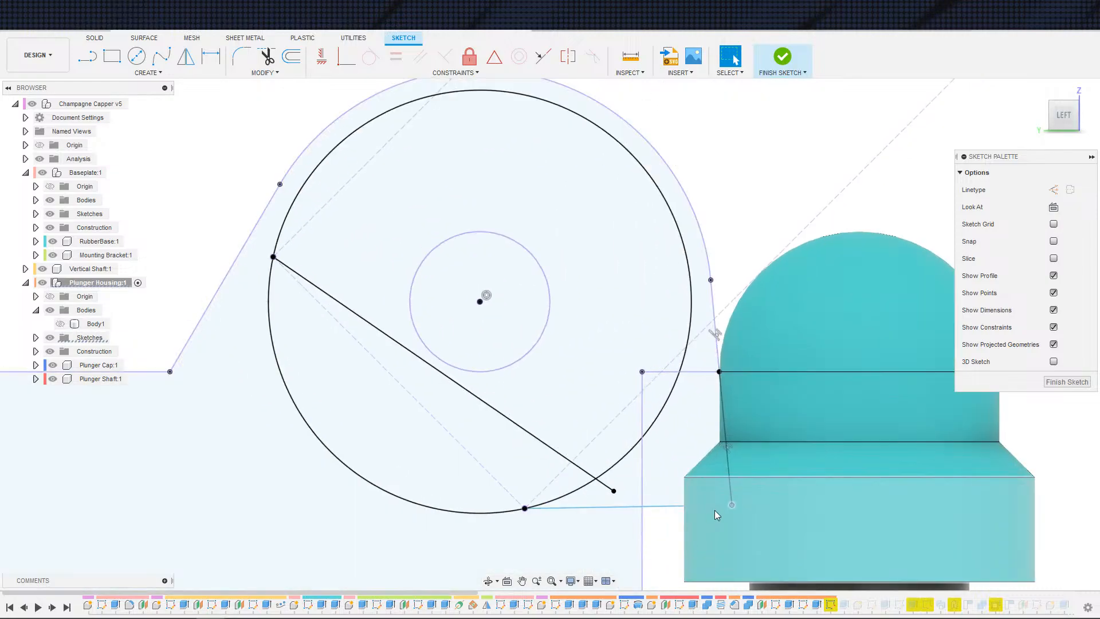
left_click(52, 365)
left_click(52, 378)
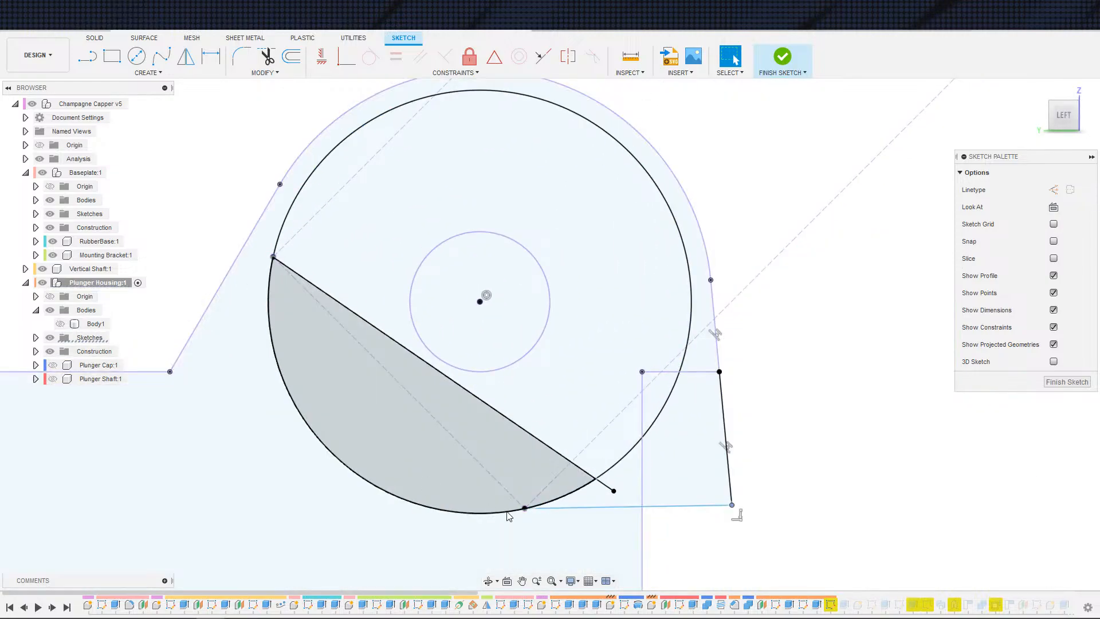
Step: Nudge the lower right corner up and constrain the bottom line coincident with the vertical projected line
mouse_move(731, 508)
left_mouse_down()
mouse_move(732, 520)
mouse_move(727, 473)
mouse_move(730, 499)
left_mouse_up()
left_click(703, 508)
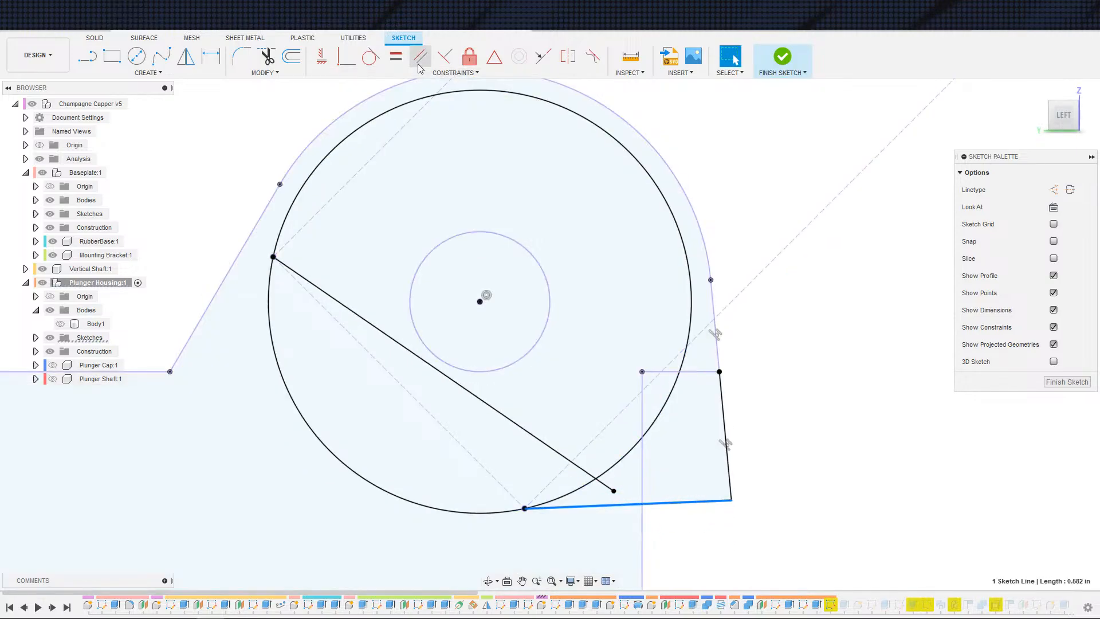
left_click(445, 55)
left_click(642, 493)
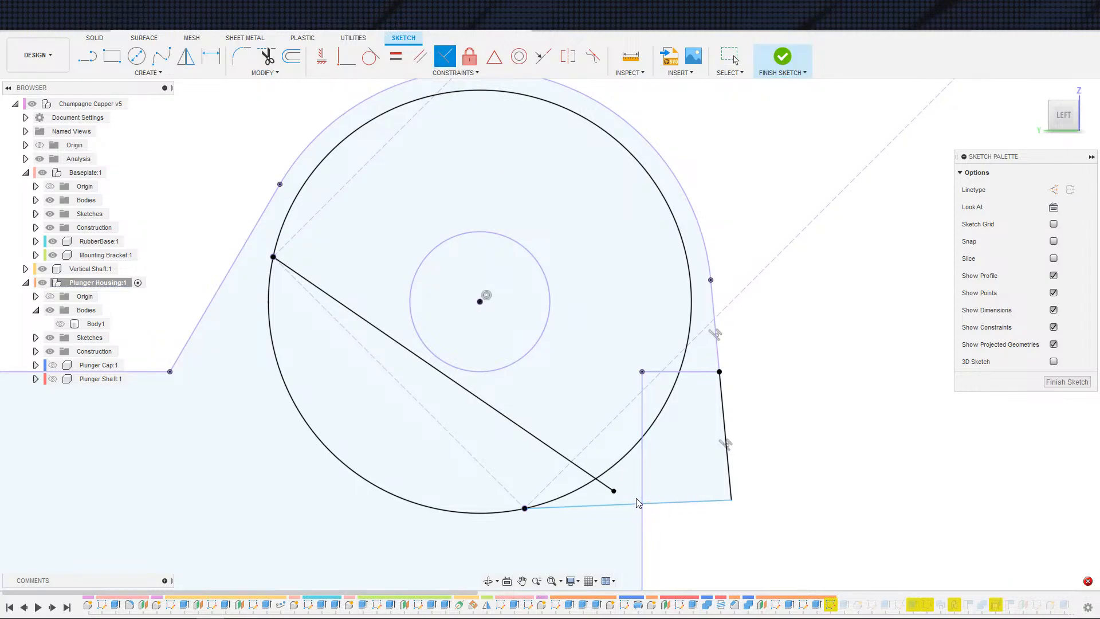
left_click(551, 506)
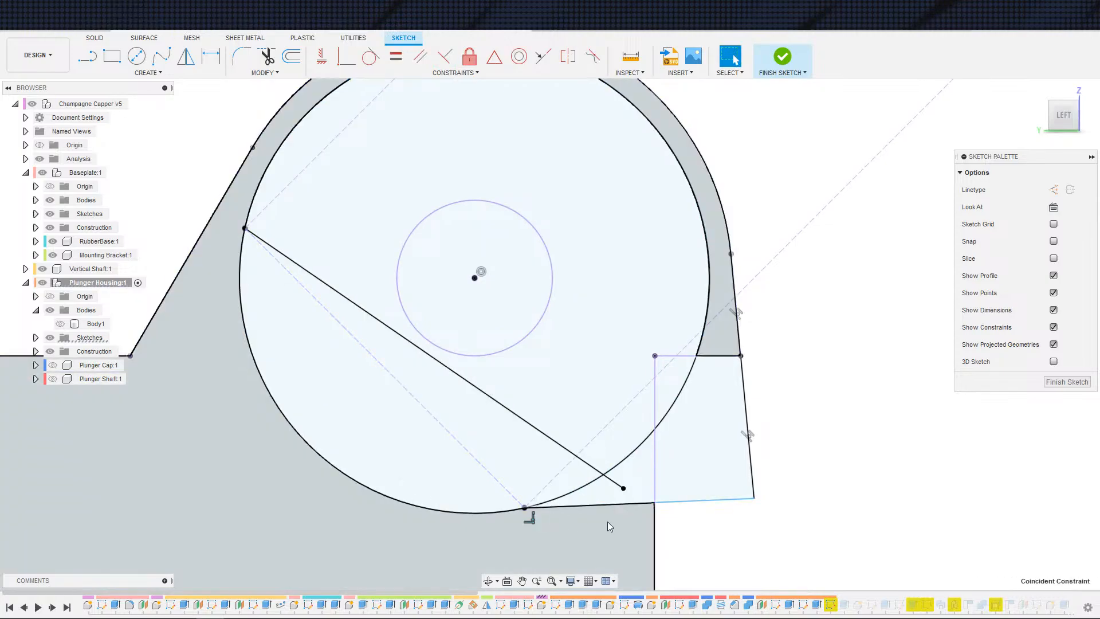
Step: Try to make the bottom cutout line coincident with the vertical projected line after shifting it down
left_click_drag(564, 506, 568, 527)
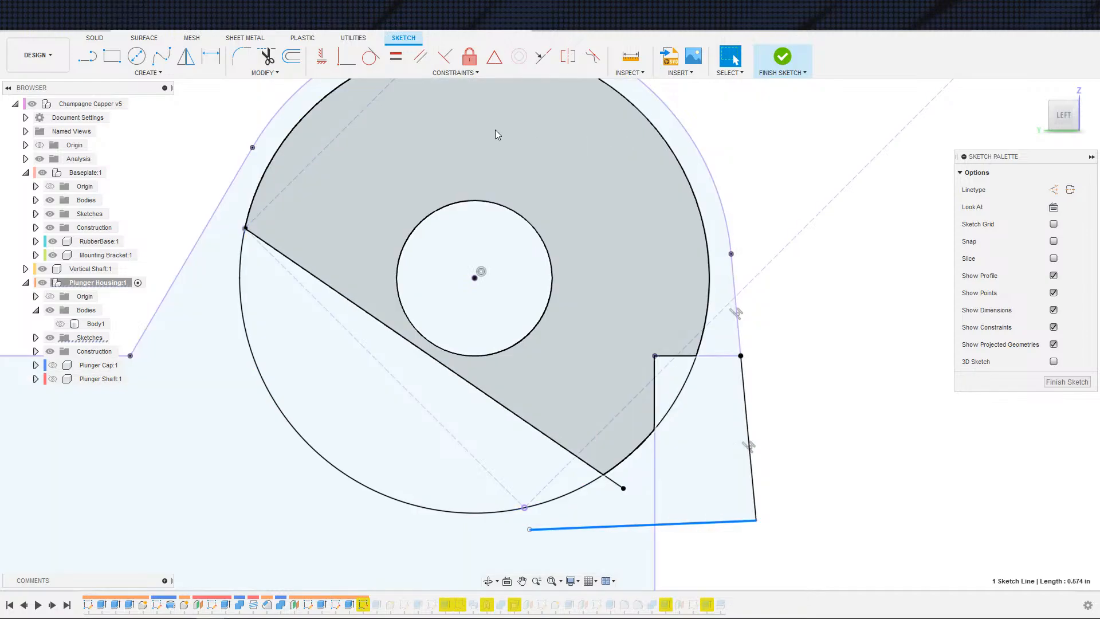
left_click(447, 59)
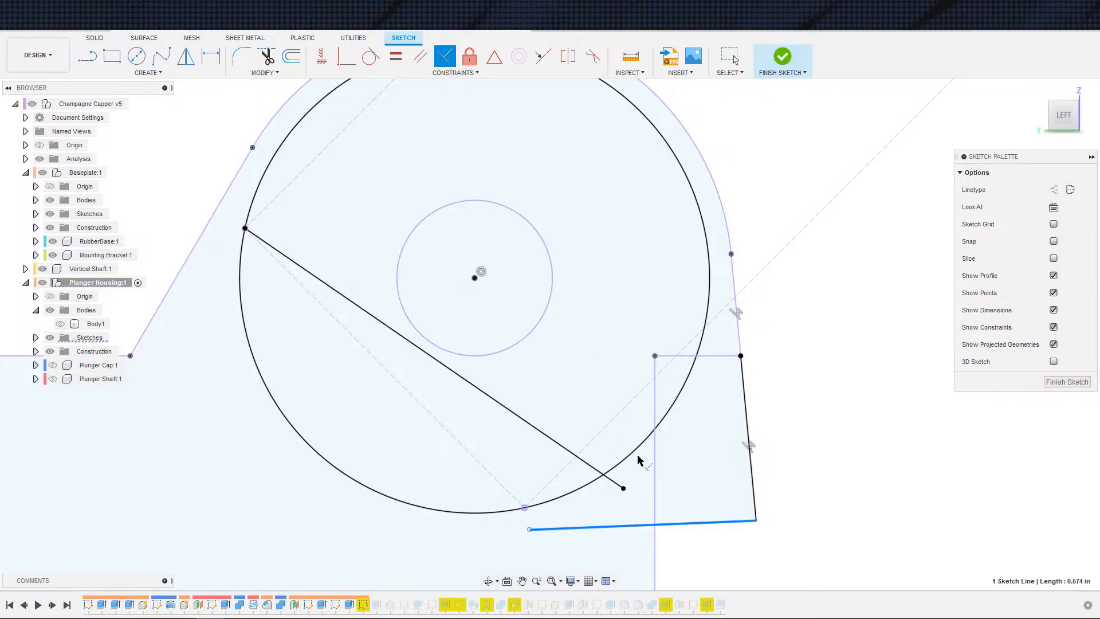
left_click(655, 488)
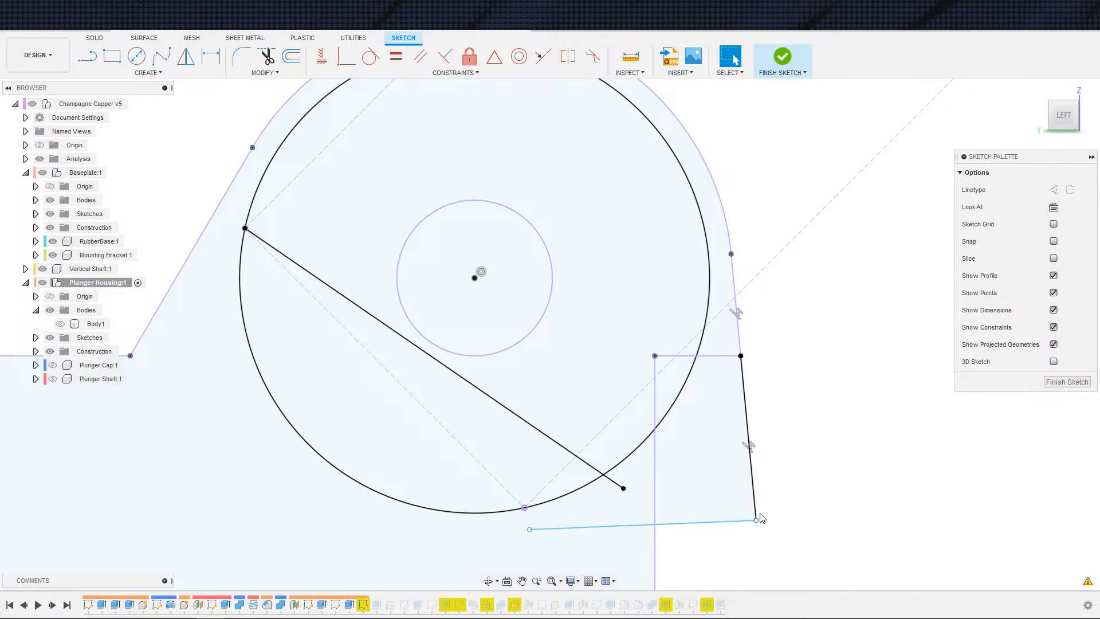
left_click_drag(737, 526, 727, 544)
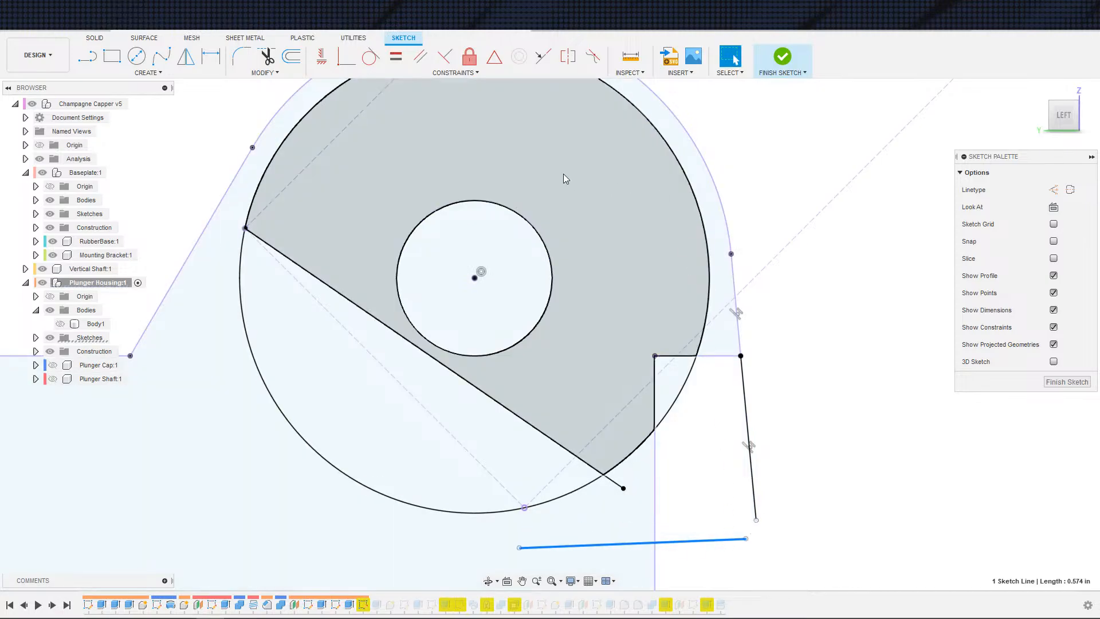
left_click(445, 56)
left_click(654, 495)
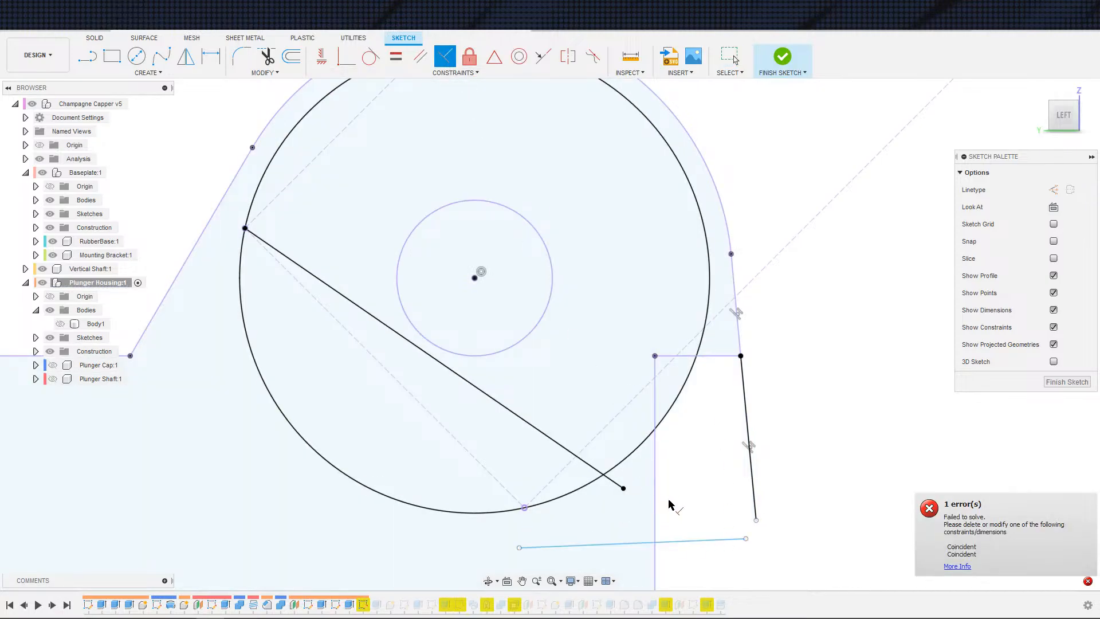
Step: Delete the bottom cutout line and redraw it leftward from the lower right corner with the Line tool
left_click(712, 543)
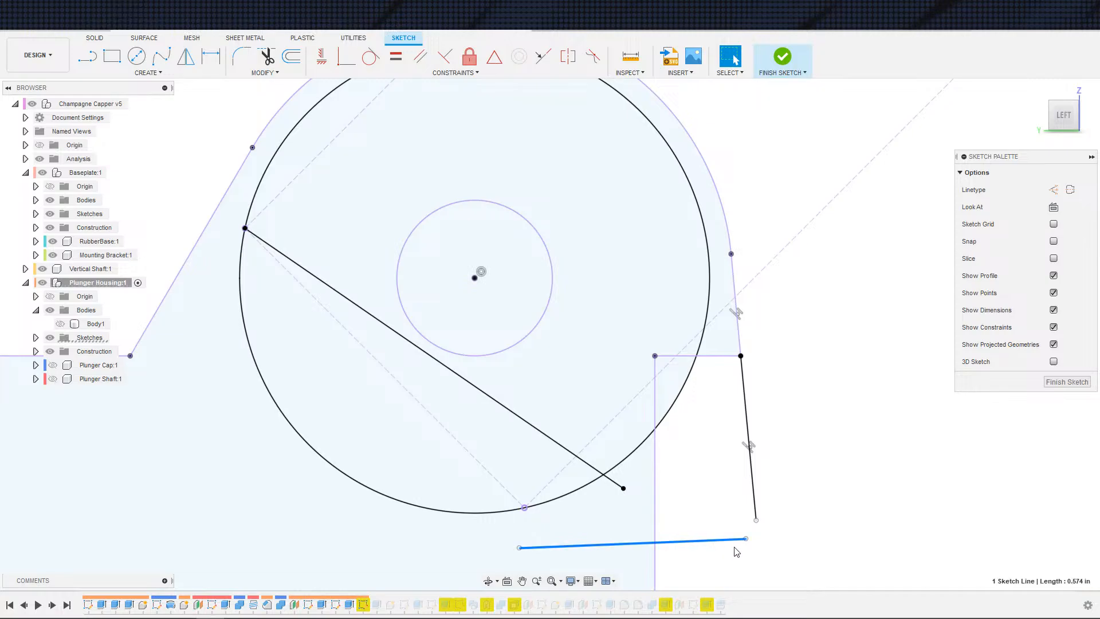
key("Delete")
key("s")
left_click(743, 498)
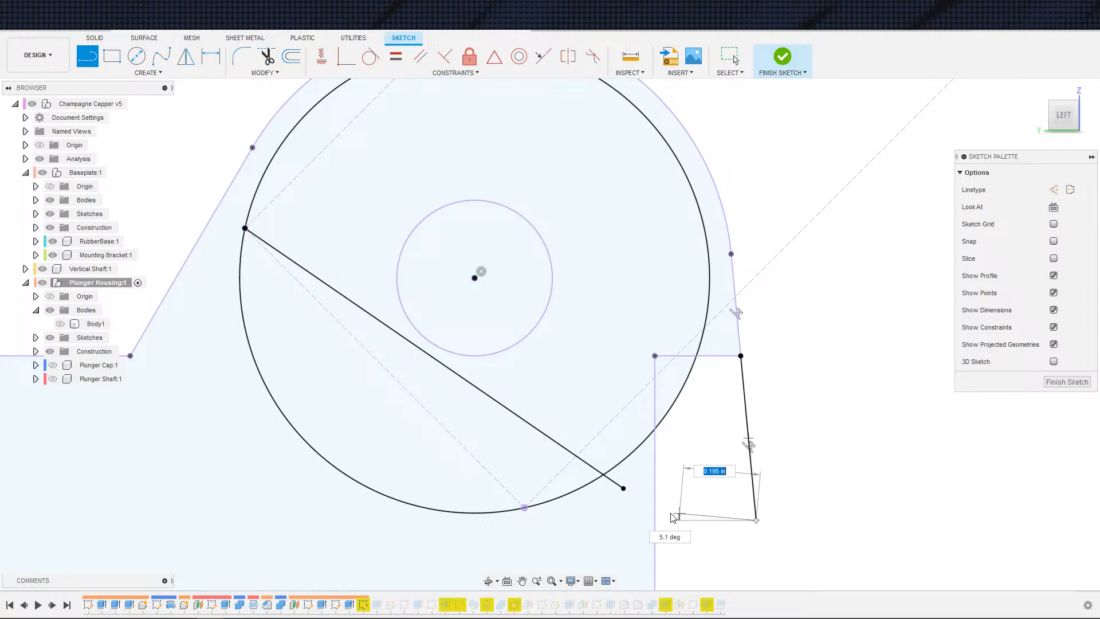
left_click(624, 520)
key("Escape")
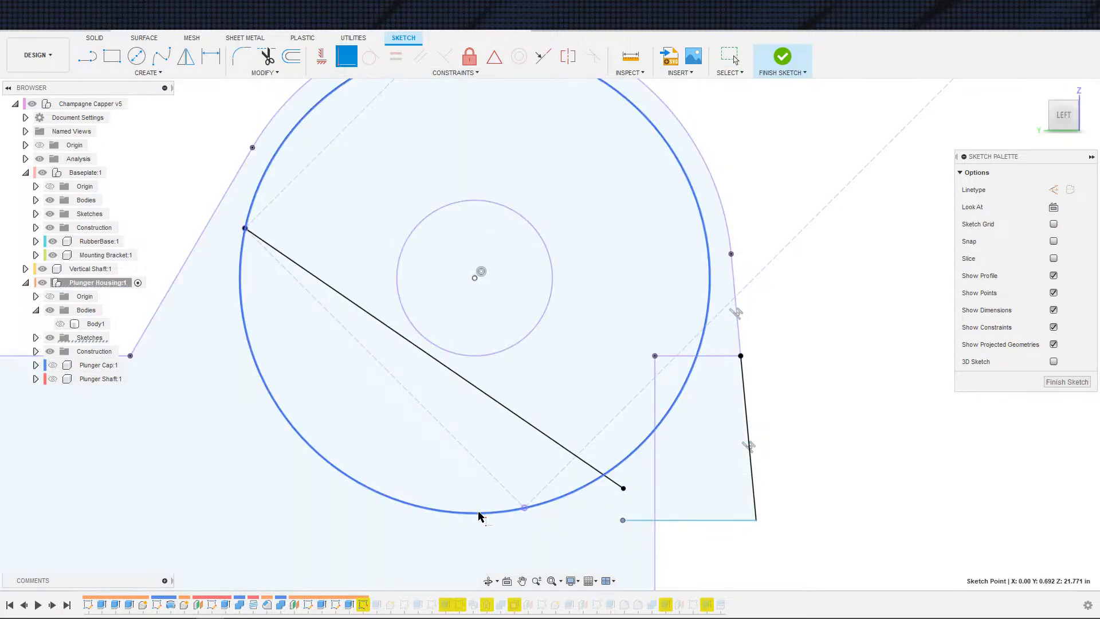
Step: Drag the new bottom line's endpoints up so it ends at the vertical projected line, and constrain it coincident there
mouse_move(623, 521)
left_mouse_down()
mouse_move(474, 519)
mouse_move(486, 532)
left_mouse_up()
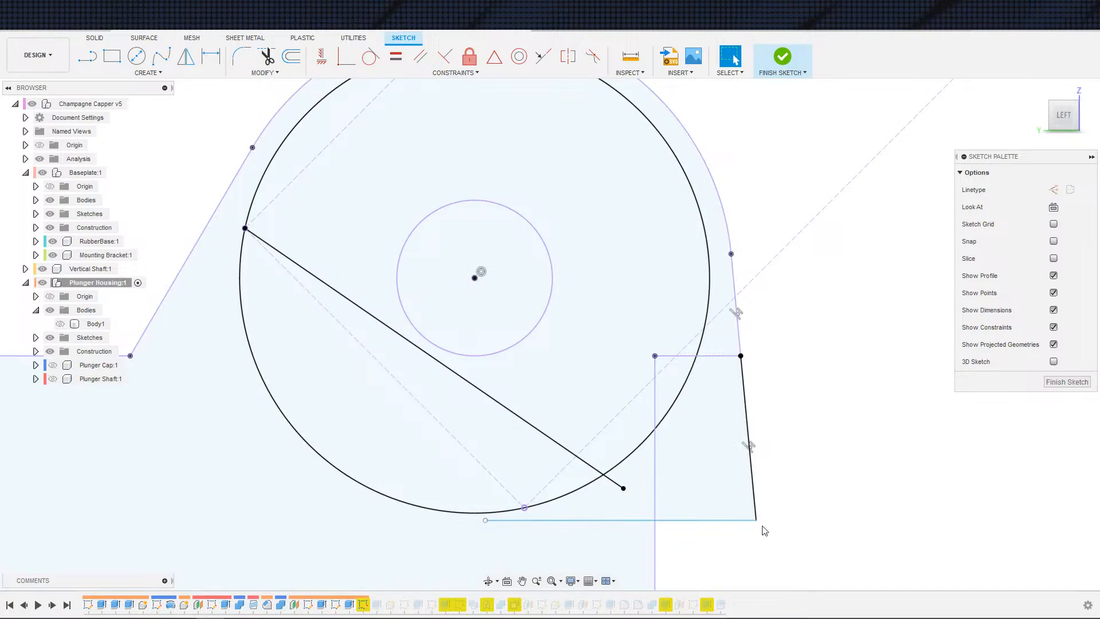
left_click_drag(756, 520, 753, 496)
left_click_drag(486, 520, 646, 493)
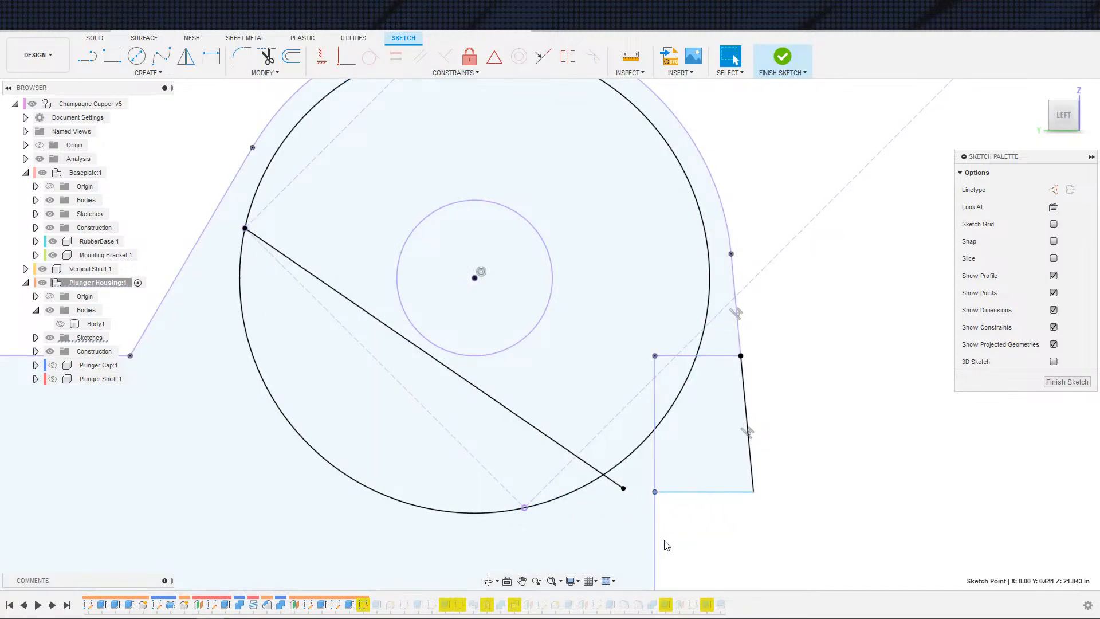
left_click(663, 492)
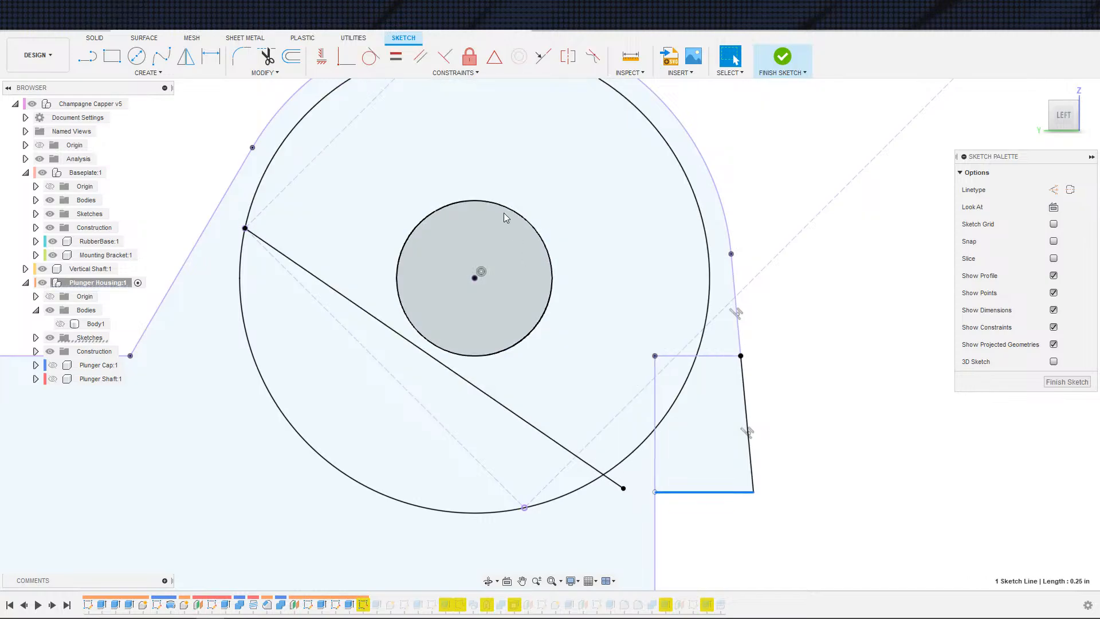
left_click(657, 513)
key("Escape")
Step: Select and delete the vertical projected line at the cutout's left edge
left_click(657, 516)
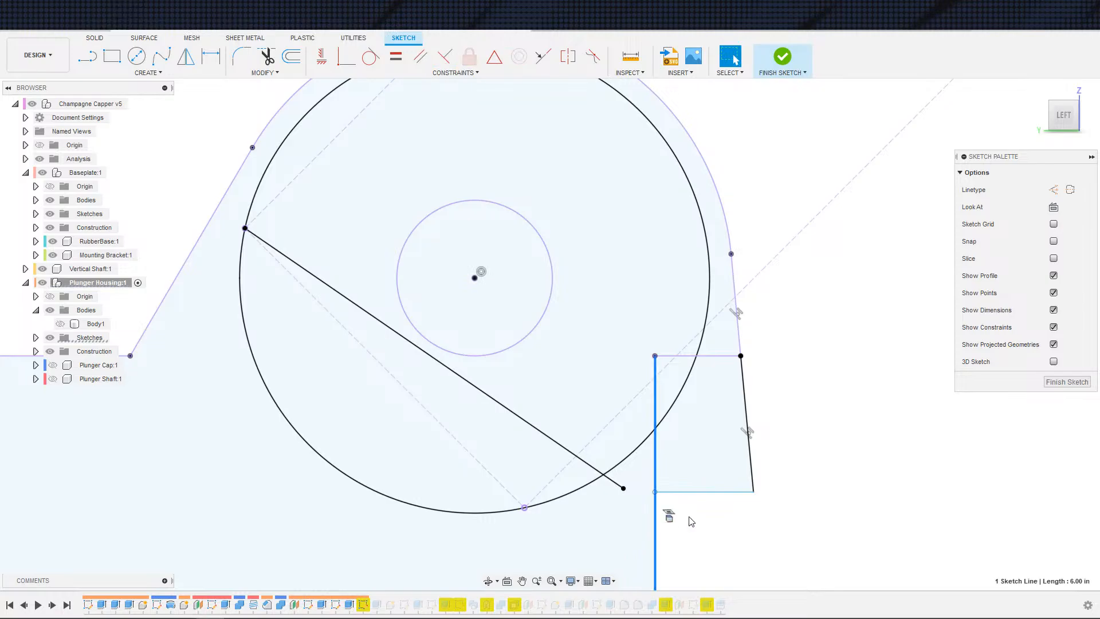
scroll(712, 507, "down", 3)
left_click(659, 494)
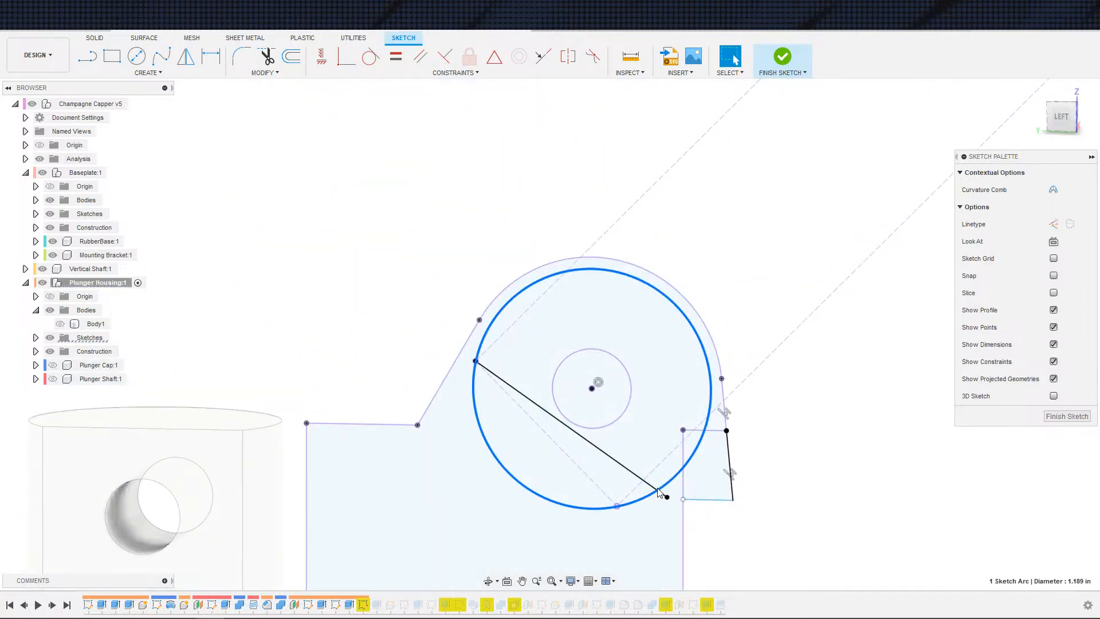
left_click(644, 483)
left_click(674, 475)
left_click(684, 485)
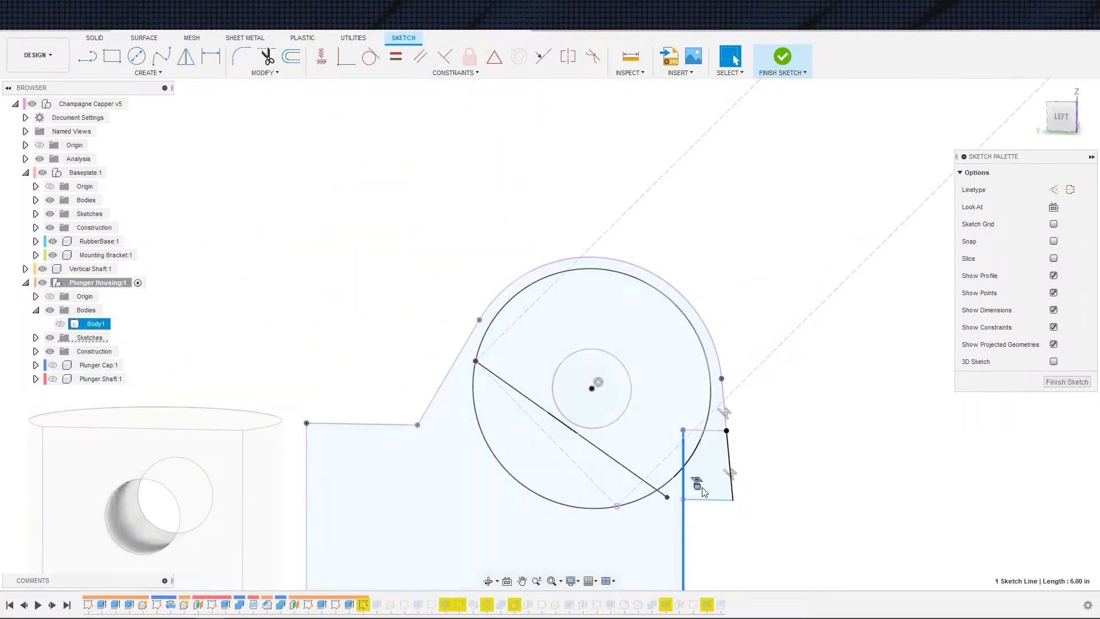
key("Delete")
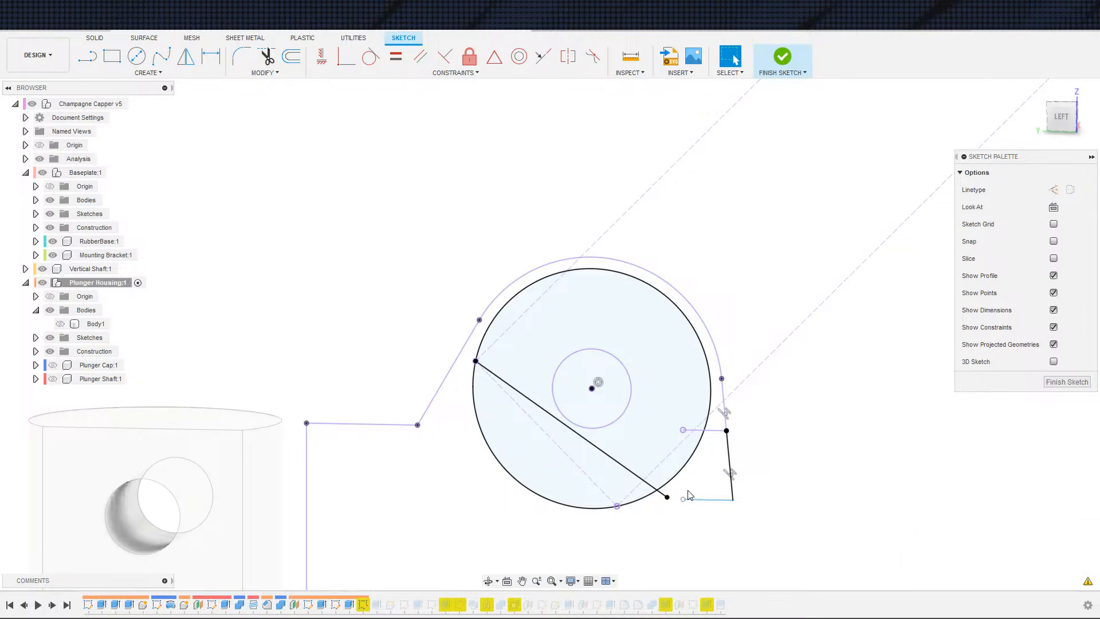
Step: Project the housing body's side face into the sketch, then hide the bodies again
key("s")
left_click(768, 530)
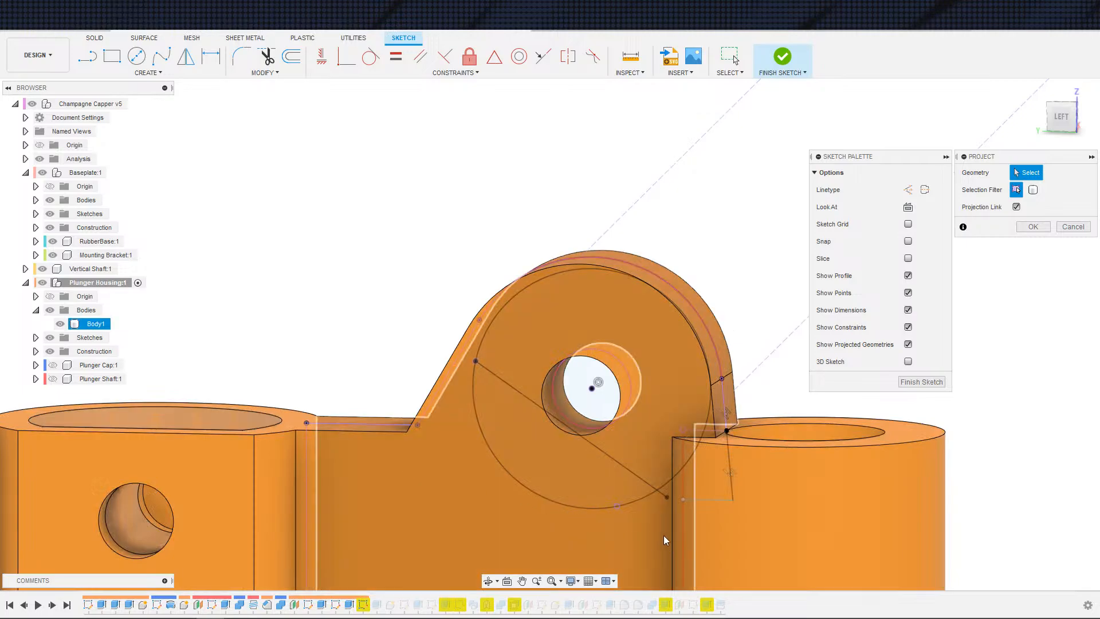
left_click(678, 517)
middle_click_drag(678, 518, 628, 508, "shift")
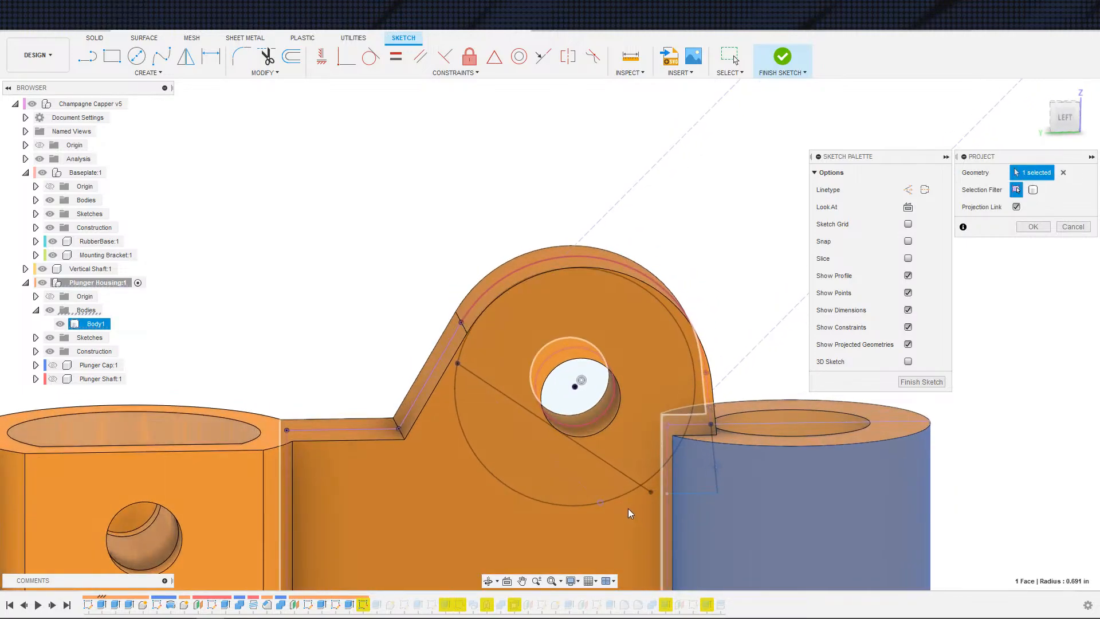
left_click(1034, 227)
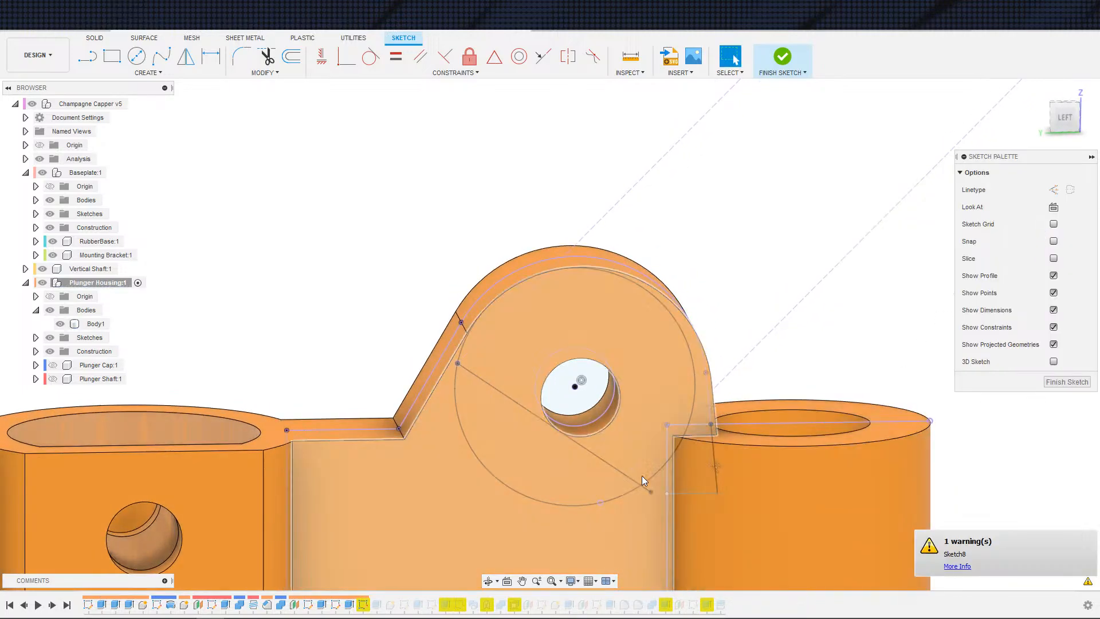
scroll(641, 475, "up", 3)
left_click(65, 313)
left_click(60, 324)
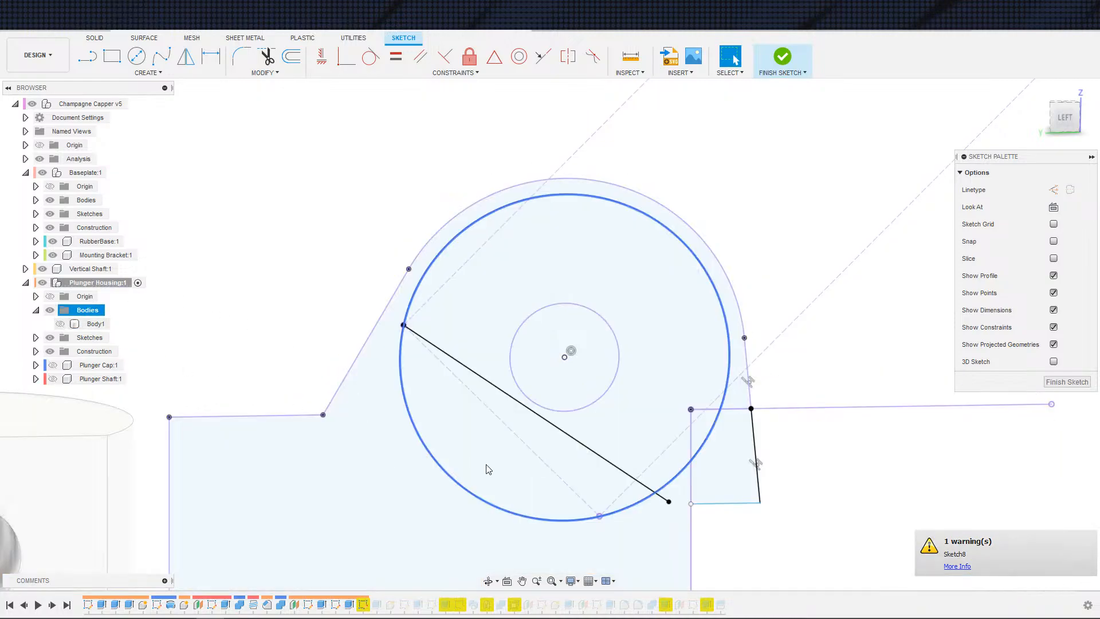
Step: Drag the bottom line's left endpoint onto the shaft circle and delete the slanted right edge line
scroll(548, 519, "up", 2)
left_click_drag(725, 501, 657, 506)
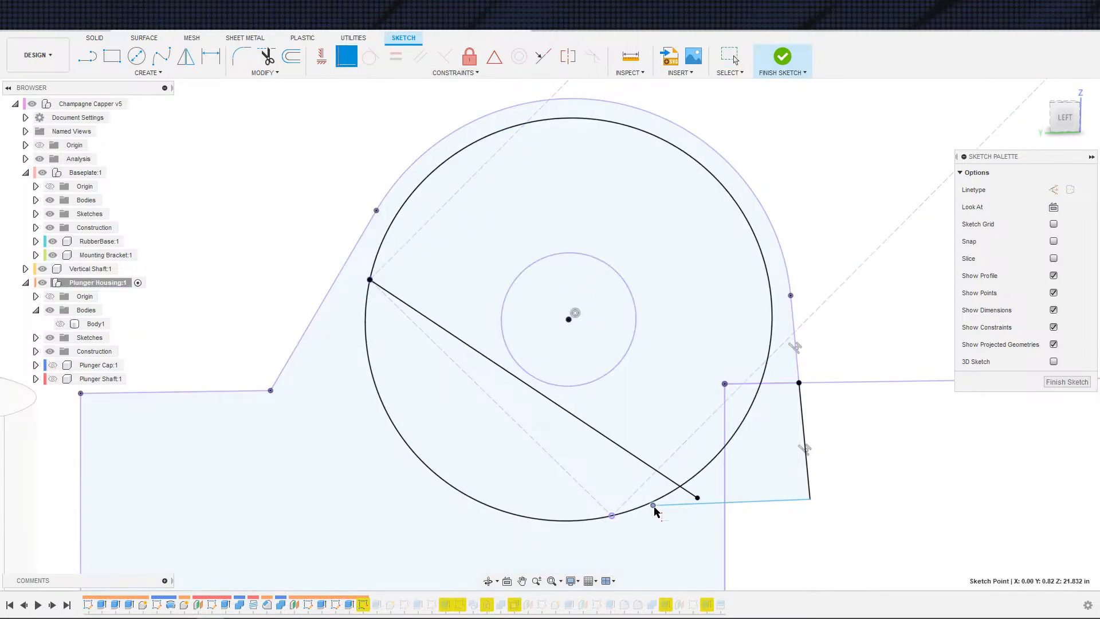
left_click(671, 498)
key("Escape")
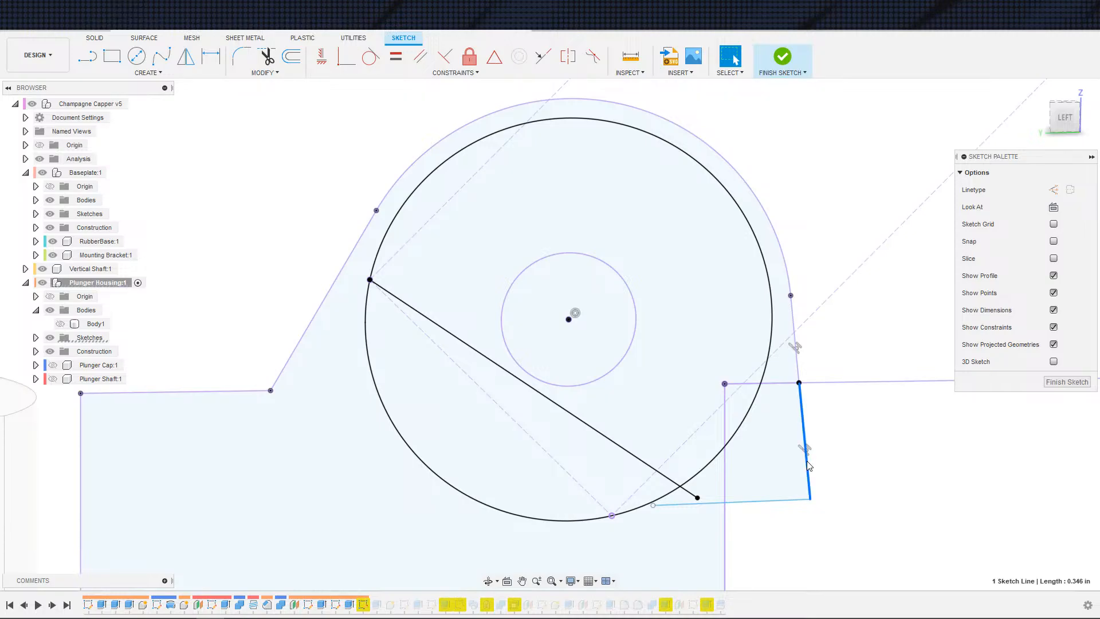
key("Delete")
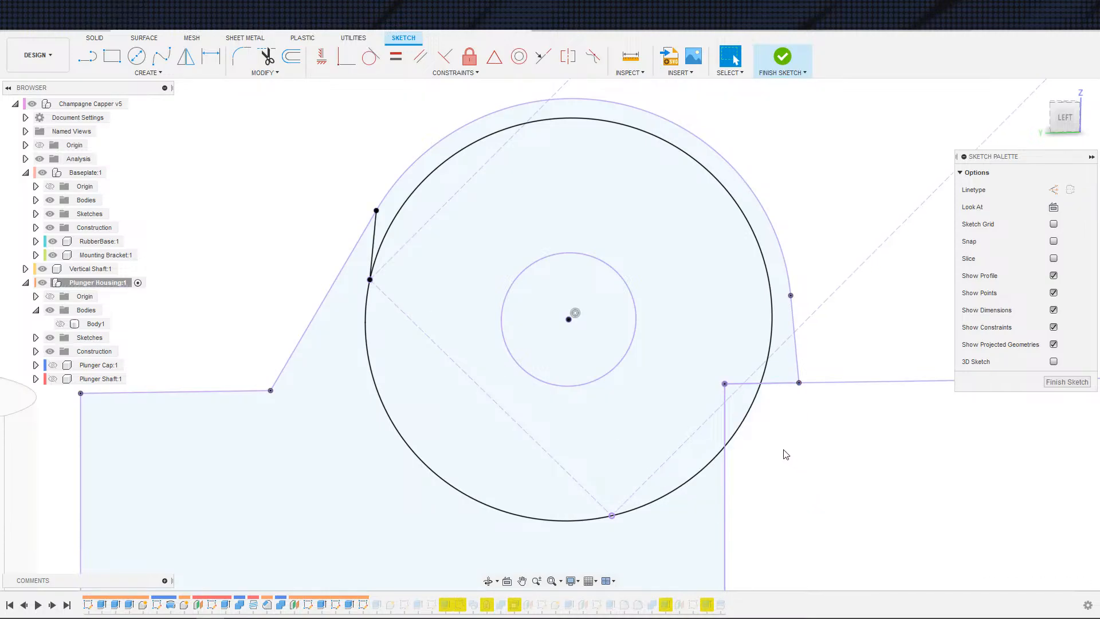
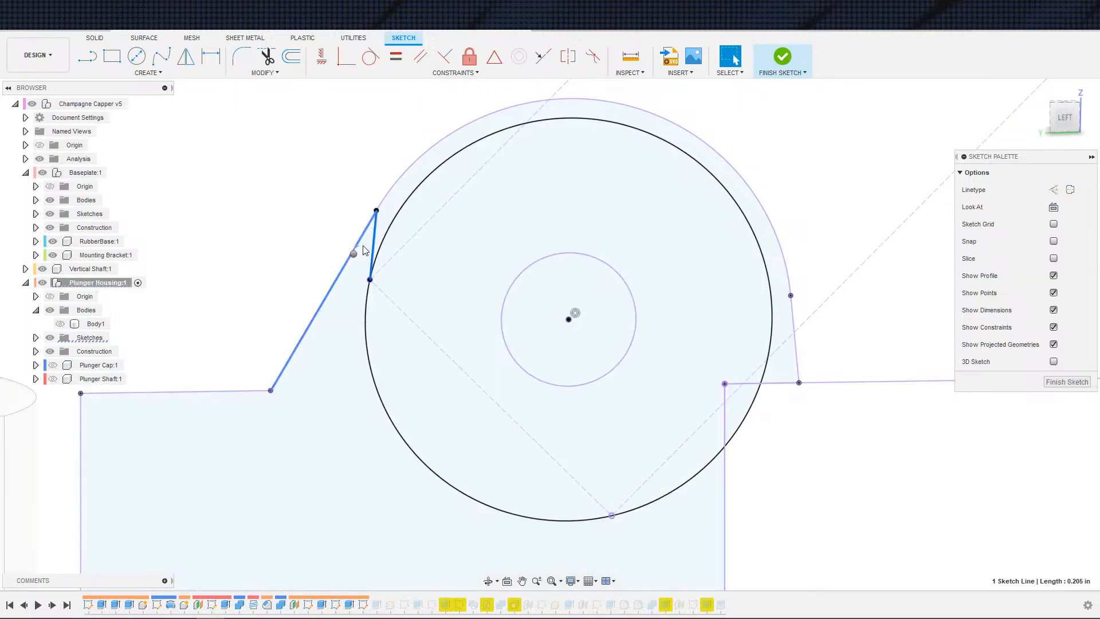
Step: Delete the selected sketch line along the housing's slanted upper-left edge
right_click(354, 251)
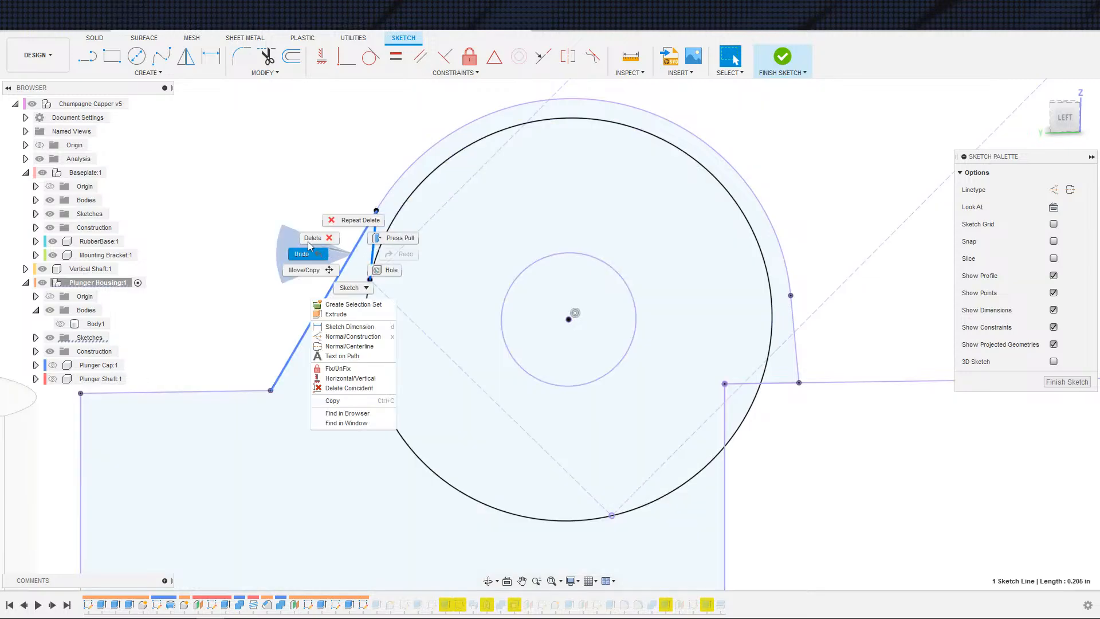
left_click(262, 206)
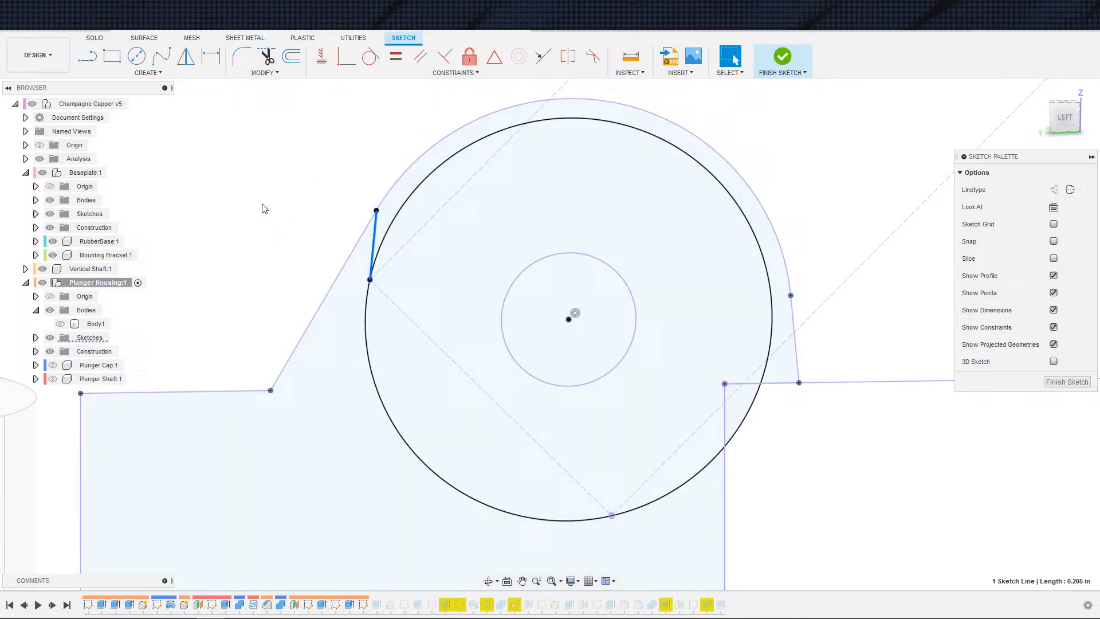
left_click(367, 215)
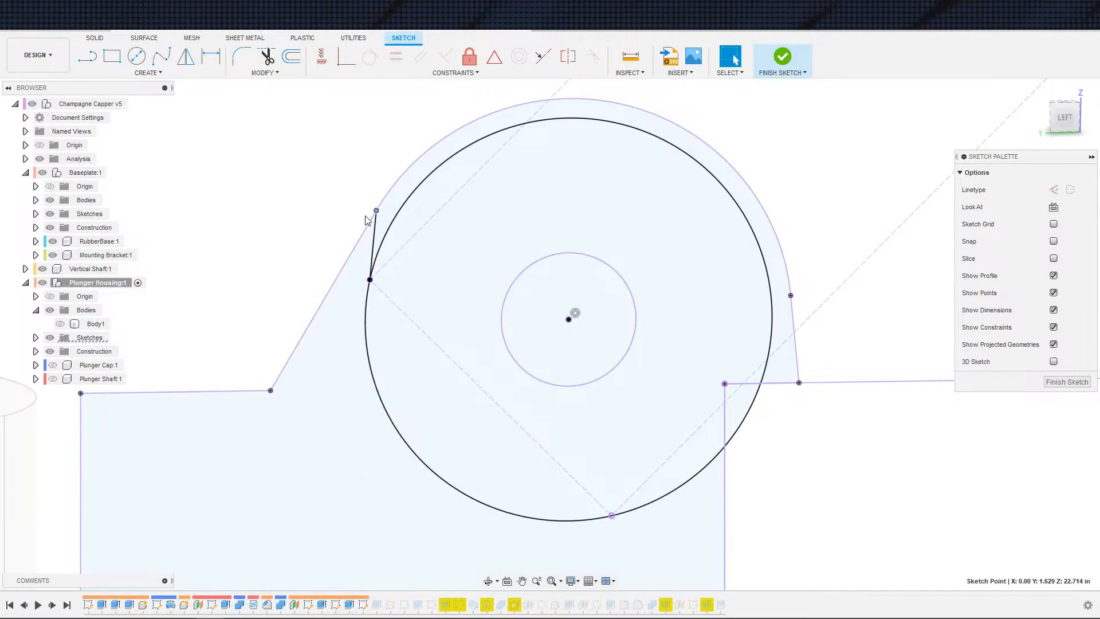
Step: Draw a line down from the right corner of the shaft opening, roughly along the old slanted right edge
key("s")
left_click(829, 520)
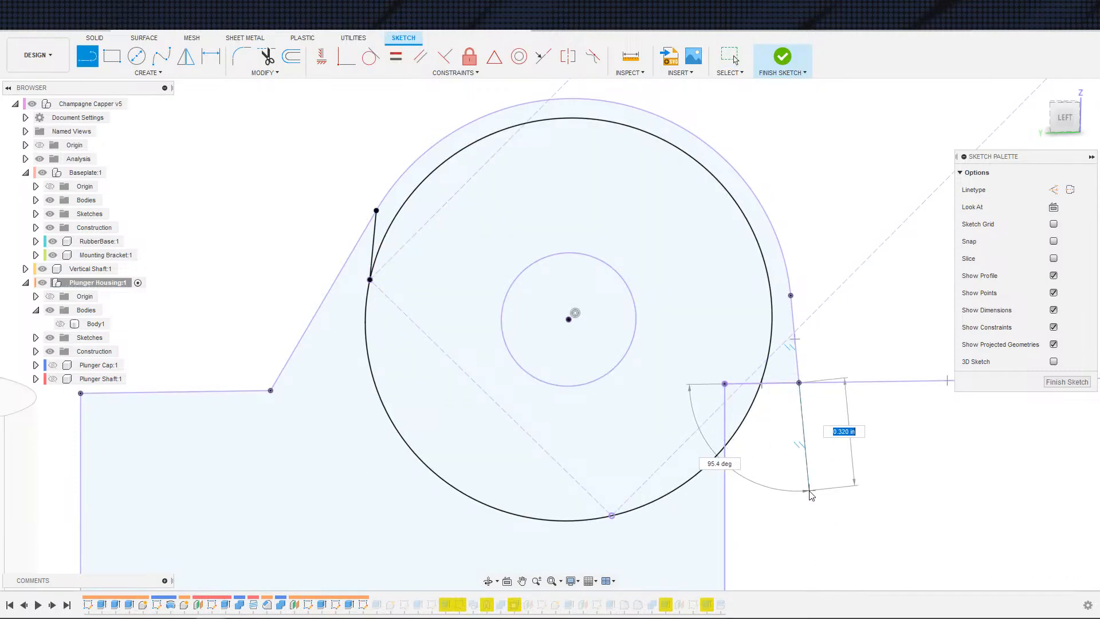
left_click(818, 486)
key("Escape")
key("s")
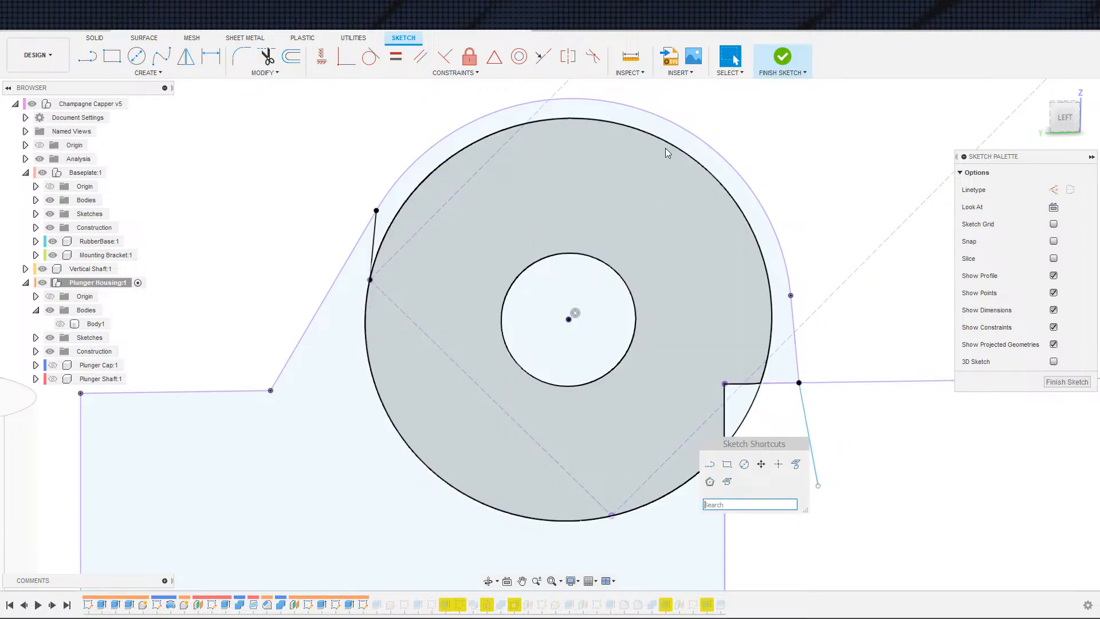
key("Escape")
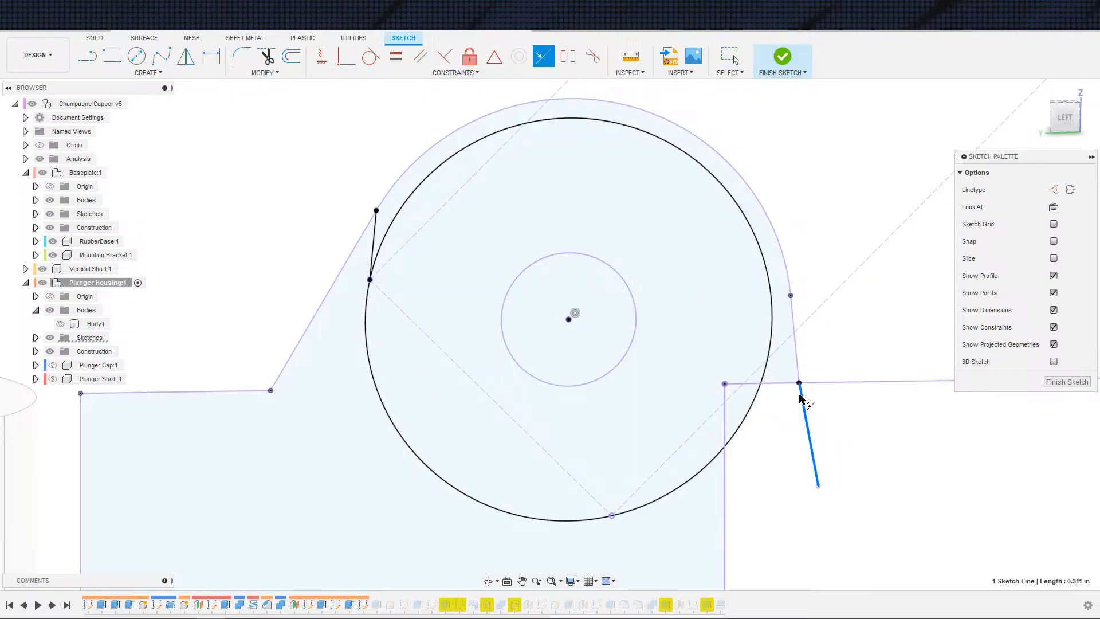
Step: Draw a horizontal line from the new line's lower end leftward toward the shaft circle
key("s")
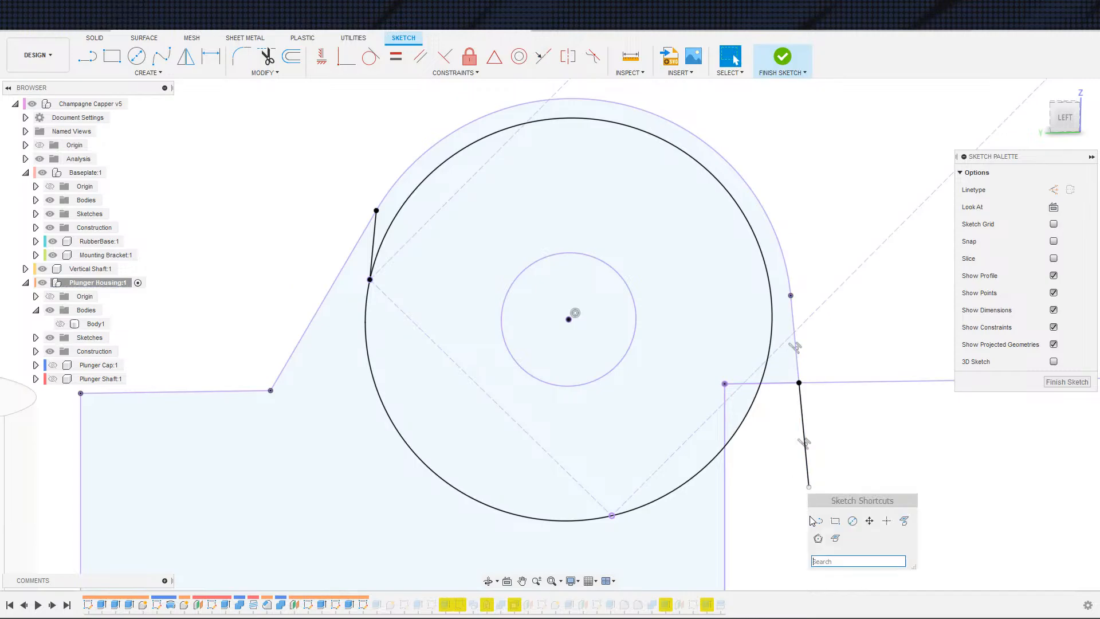
left_click(825, 522)
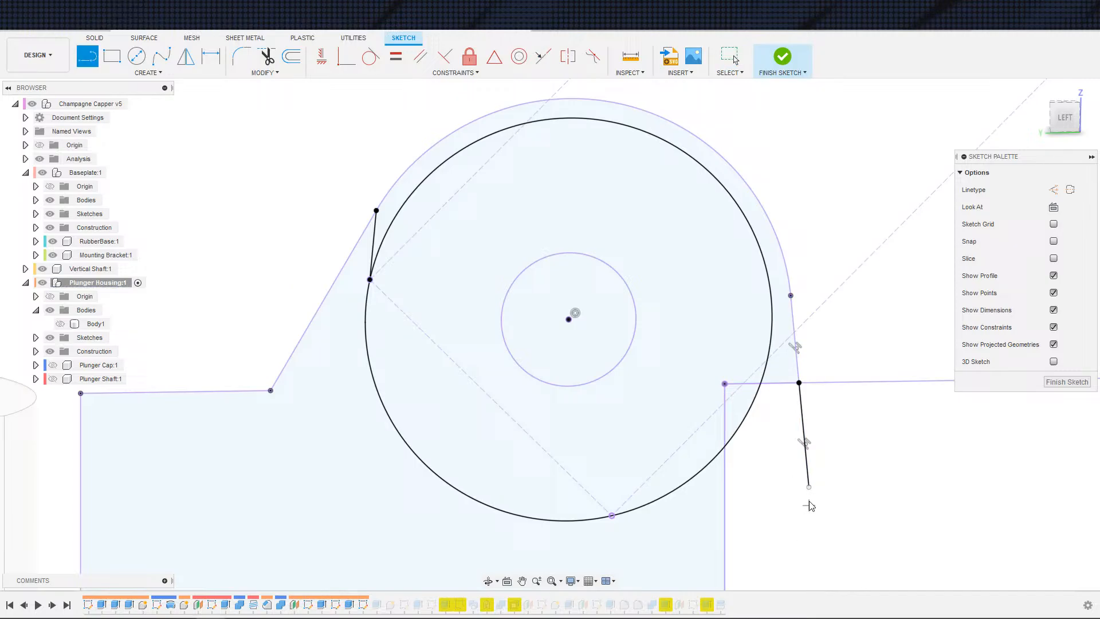
left_click(717, 490)
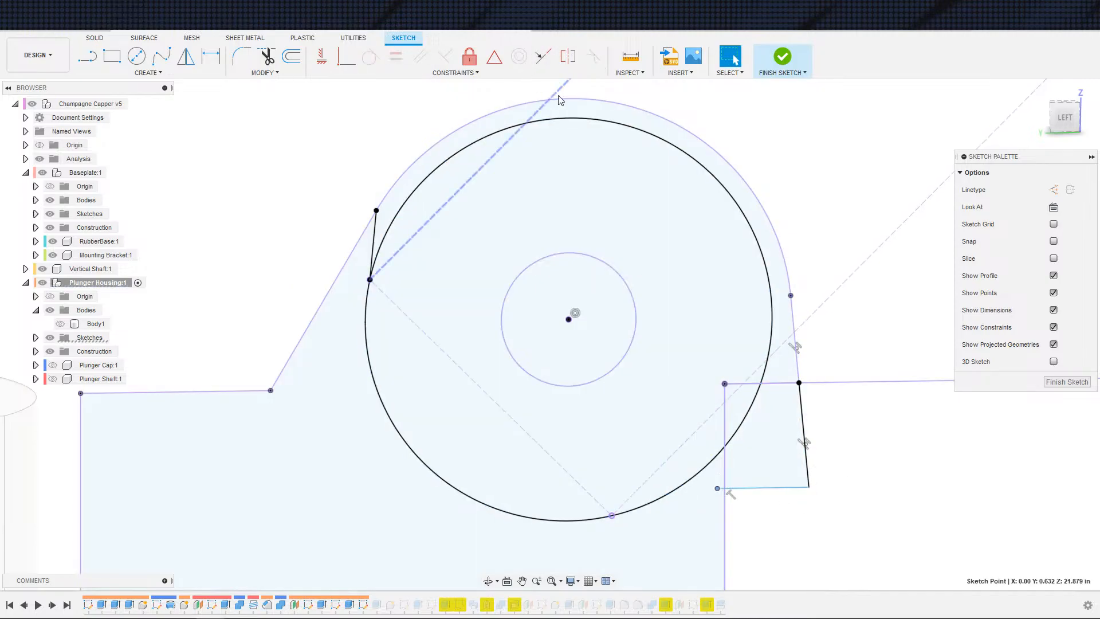
Step: Constrain the horizontal line's left endpoint coincident with the shaft circle, checking the v4 design for reference
left_click(346, 56)
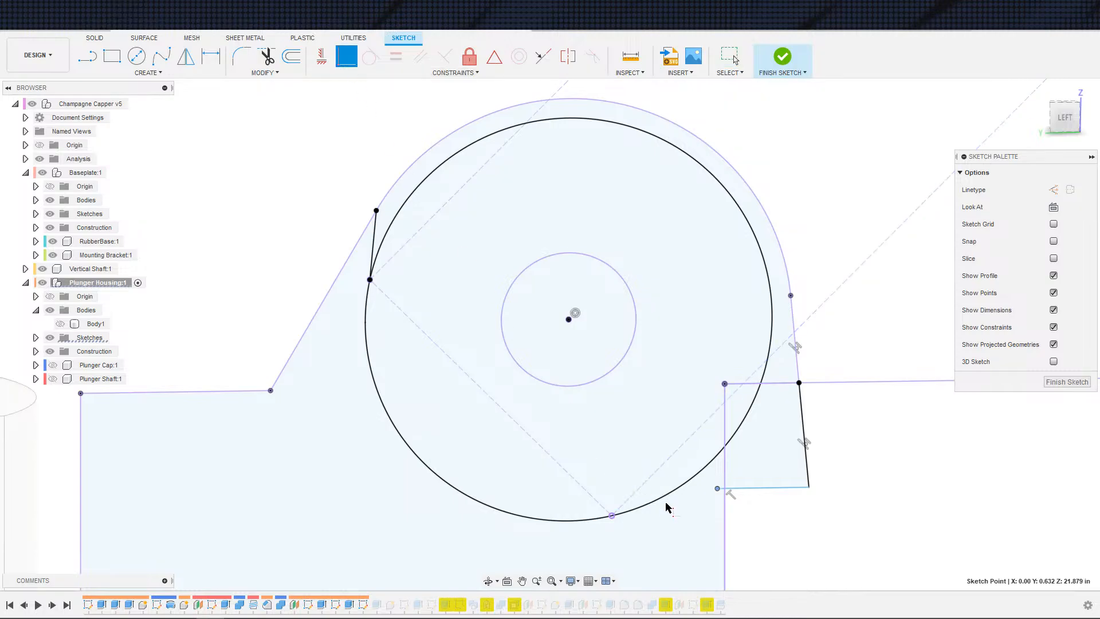
left_click(743, 487)
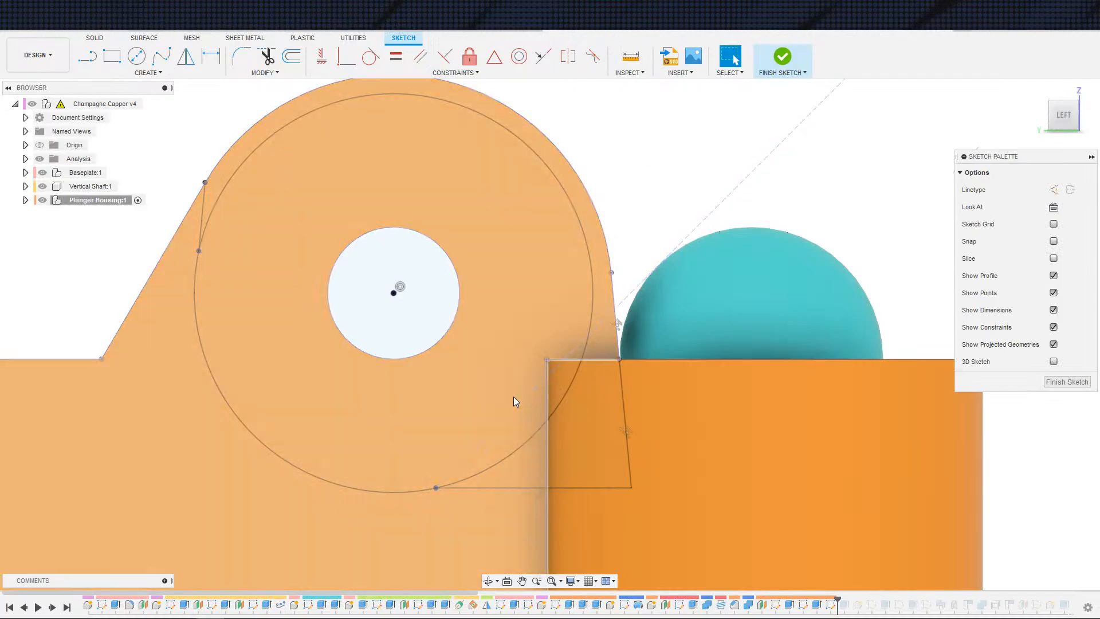
left_click_drag(514, 398, 502, 426)
left_click(820, 265)
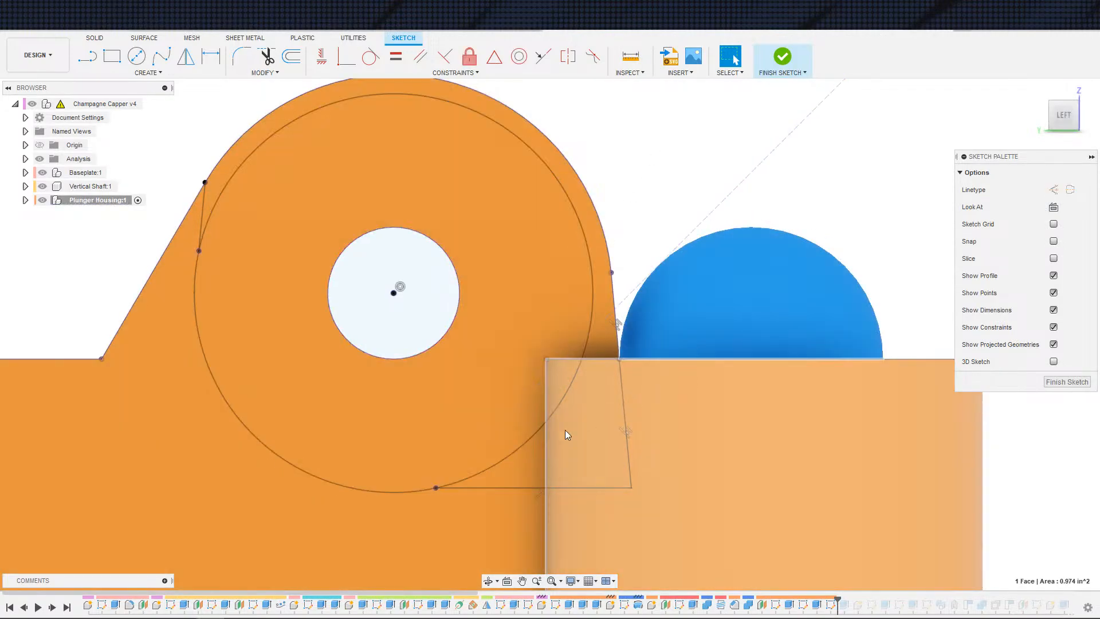
left_click(341, 58)
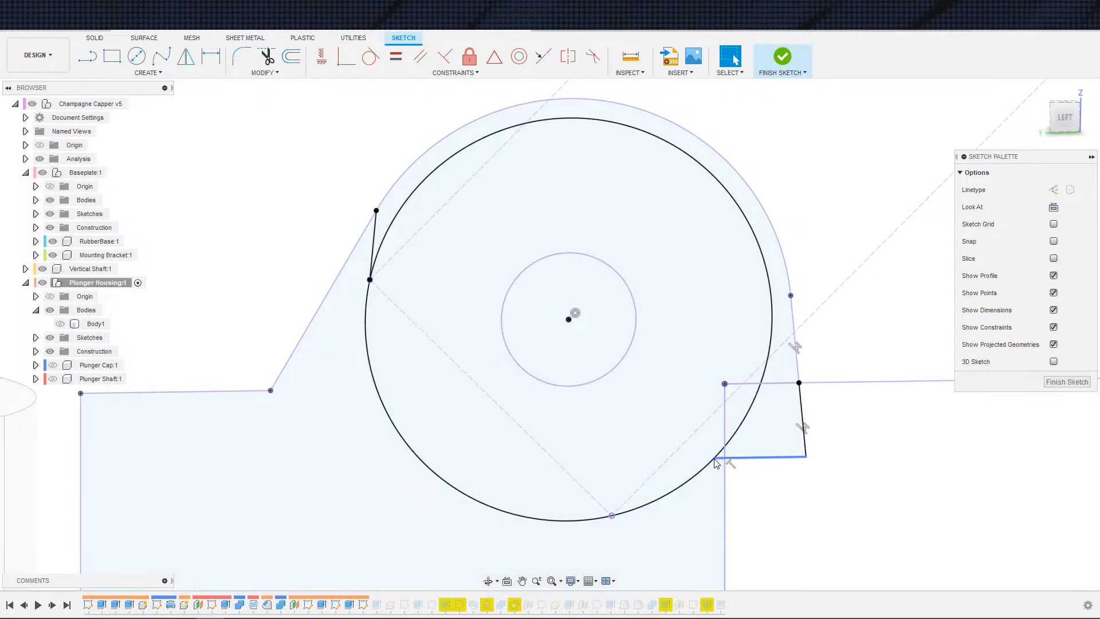
left_click(611, 380)
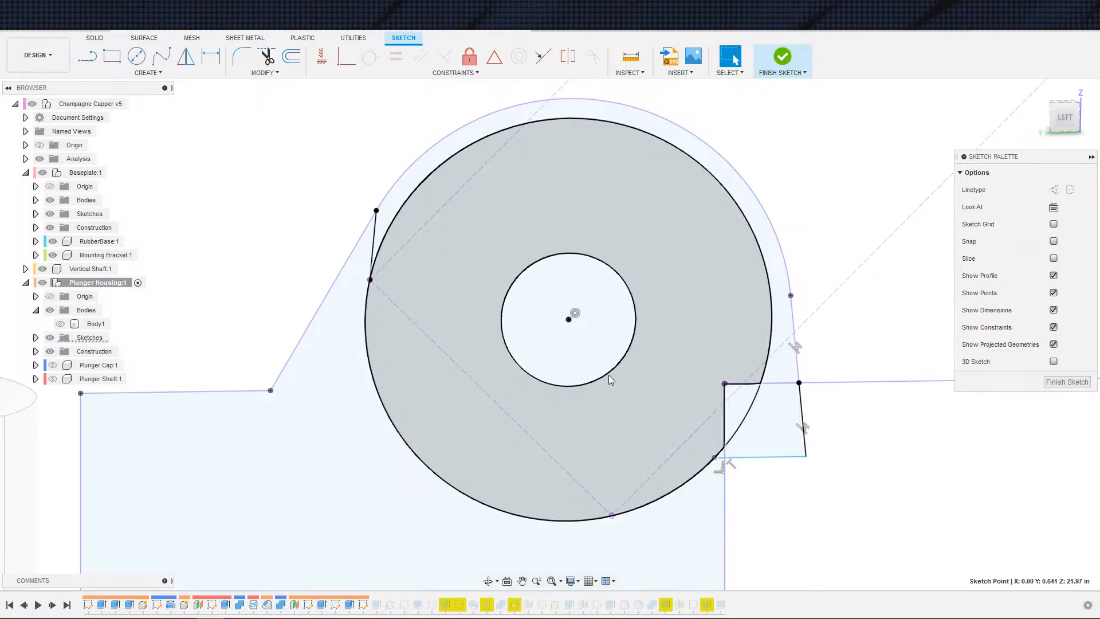
left_click(615, 519)
left_click(612, 517)
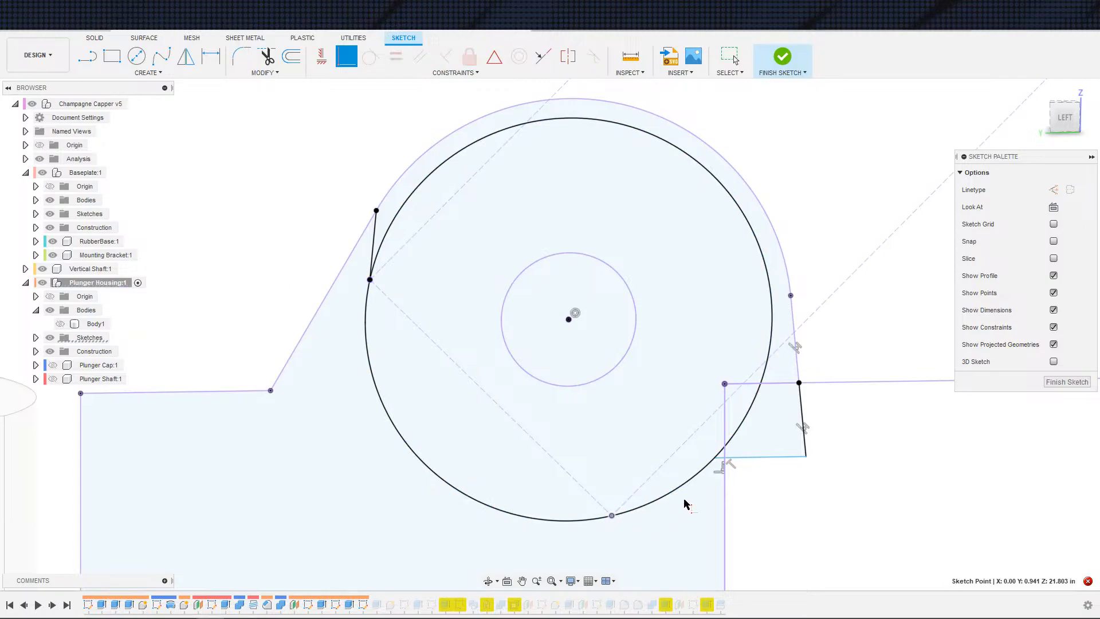
left_click(716, 459)
key("Escape")
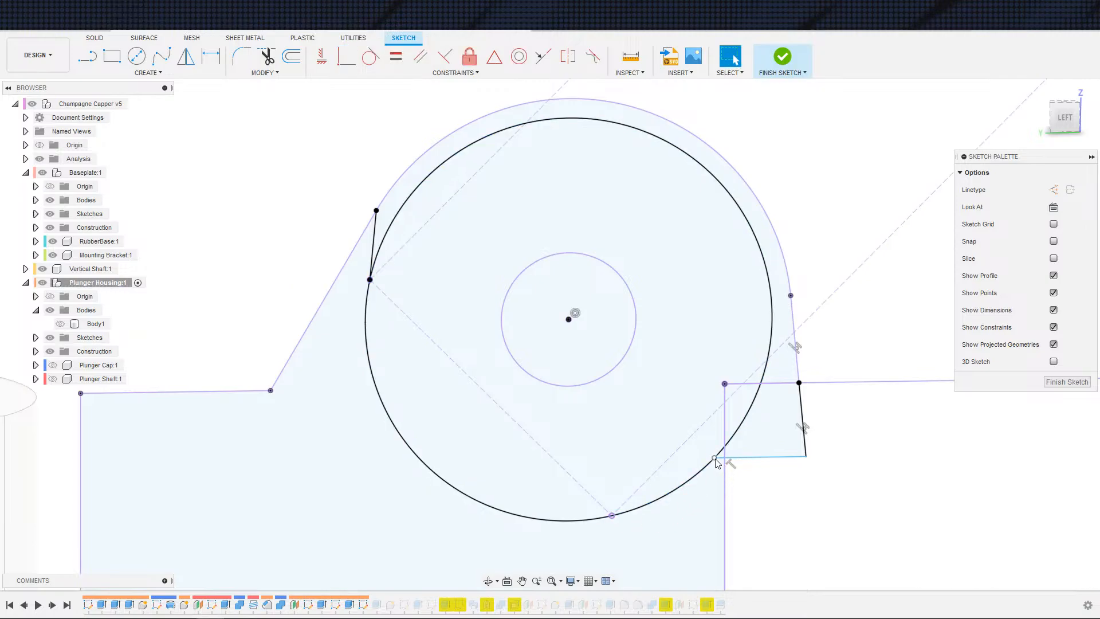
Step: Drag the bottom line's right end downward so the line meets the bottom of the shaft circle
key("m")
key("Escape")
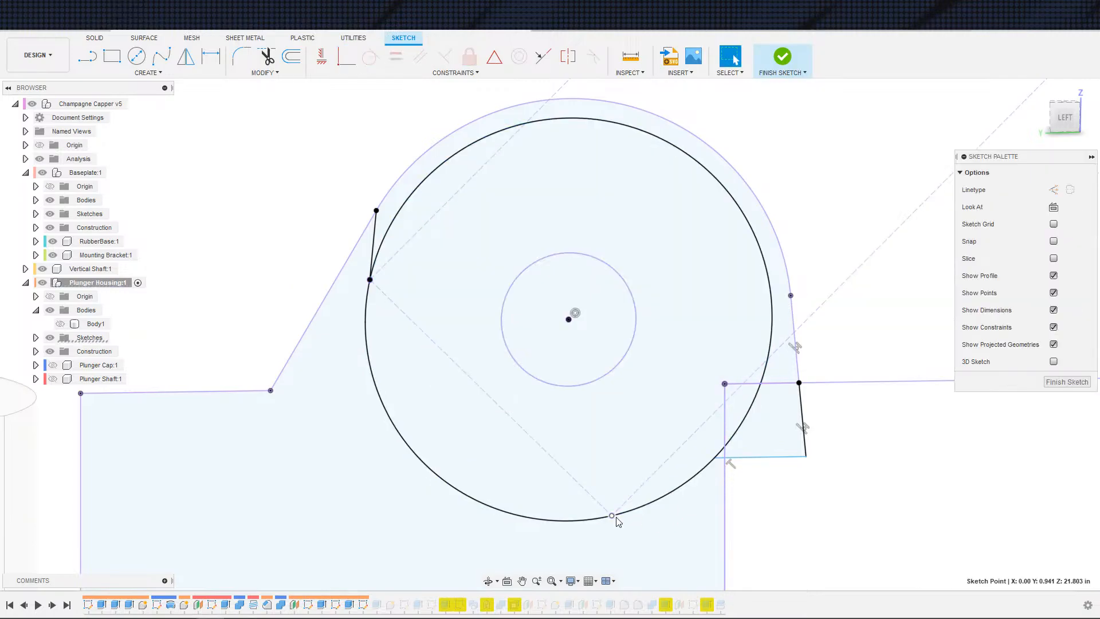
left_click(743, 464)
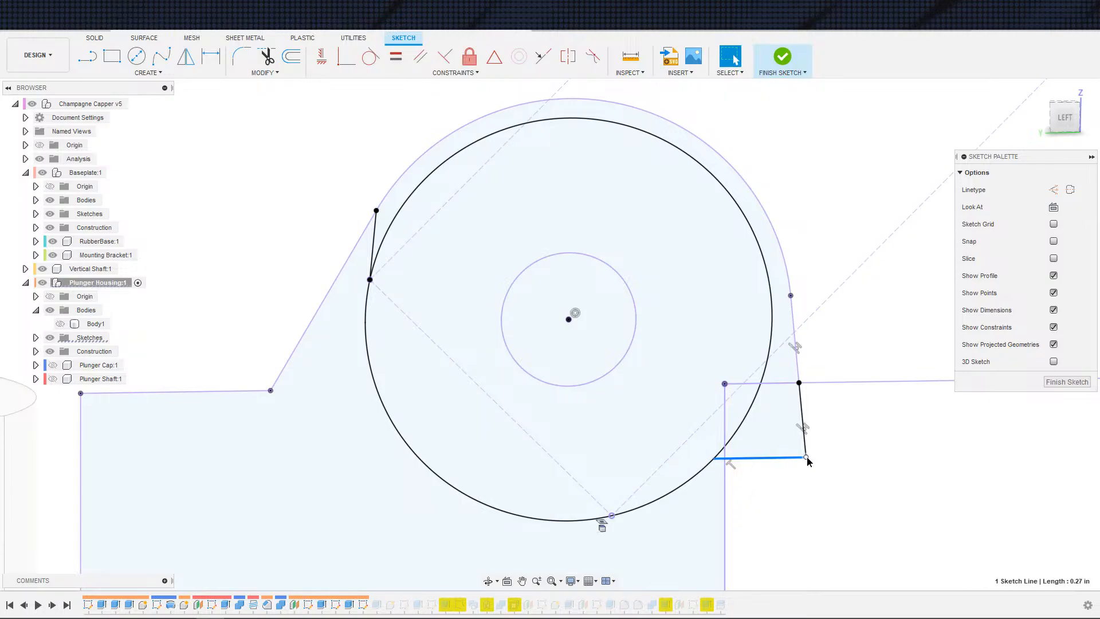
left_click_drag(807, 458, 802, 557)
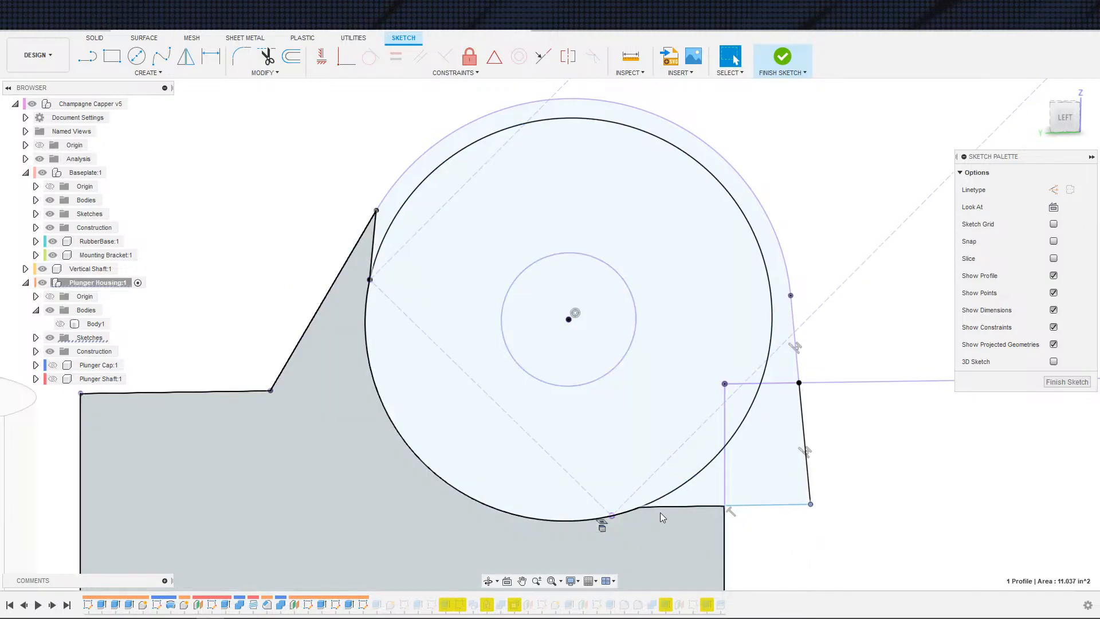
Step: Delete the two dashed construction diagonals crossing the shaft circle
left_click(660, 512)
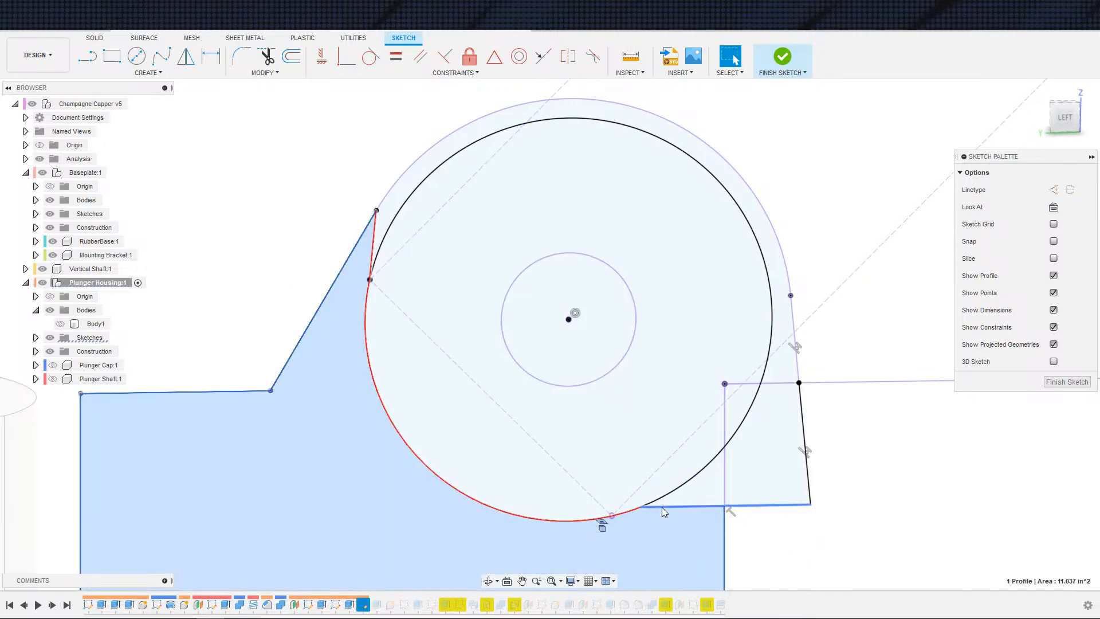
left_click(661, 507)
left_click(787, 533)
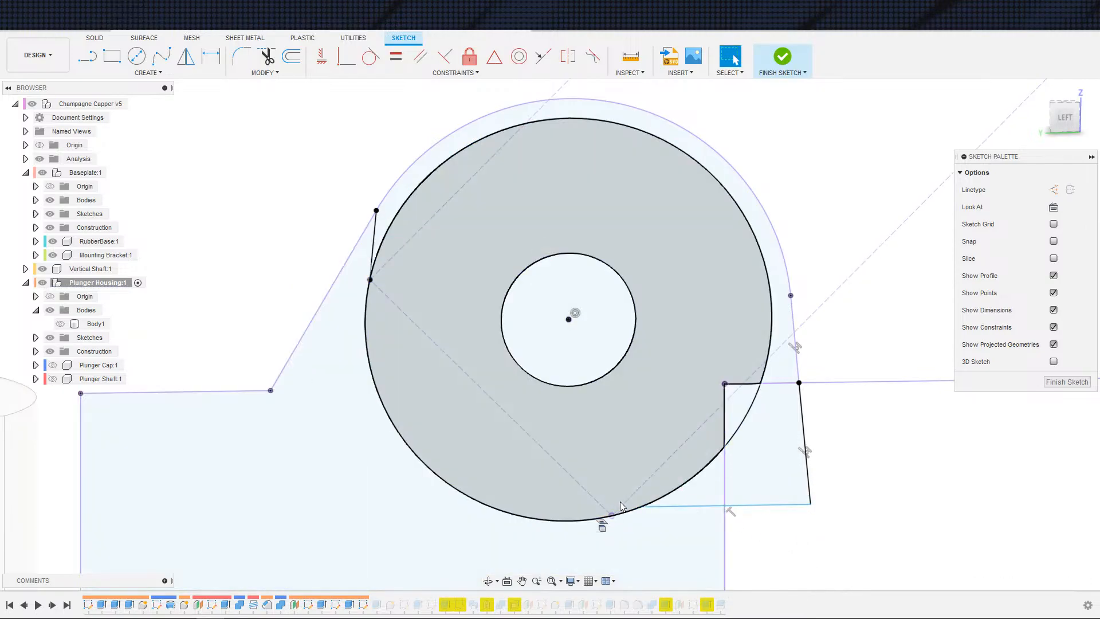
left_click(626, 502)
key("Delete")
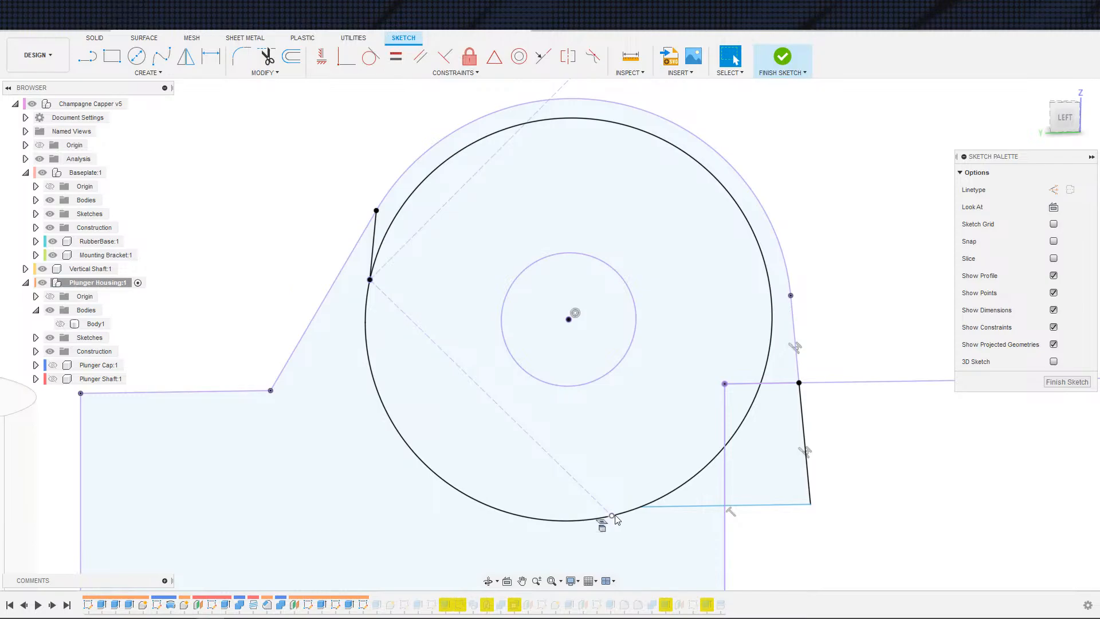
left_click(600, 503)
key("Delete")
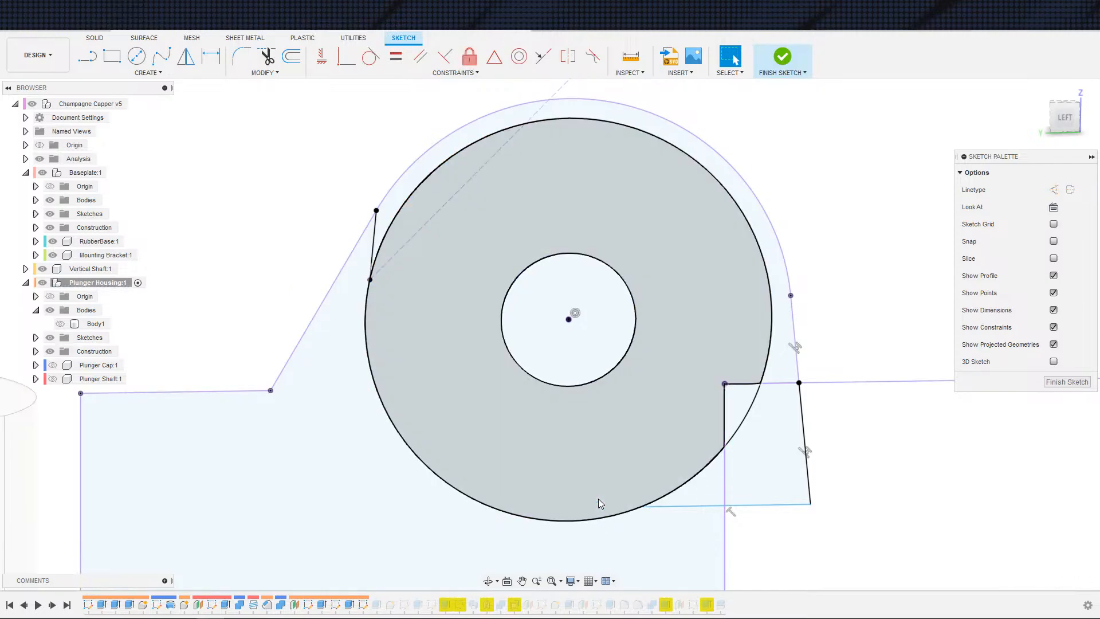
Step: Check the plunger shaft's position and compare the housing outline with the v4 design
key("s")
left_click(648, 488)
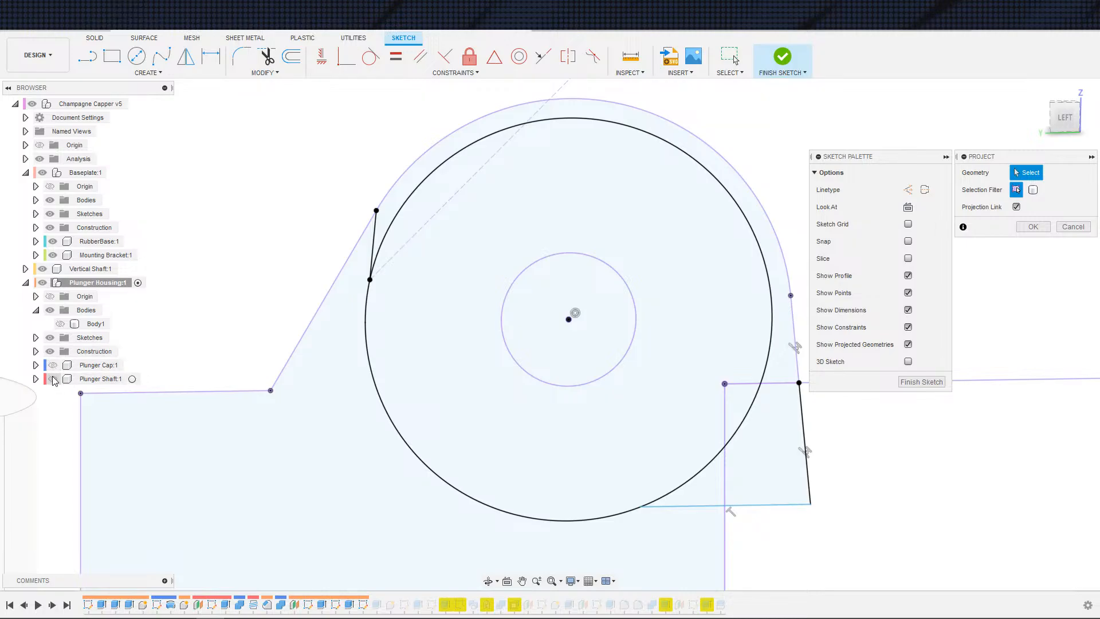
scroll(252, 368, "down", 2)
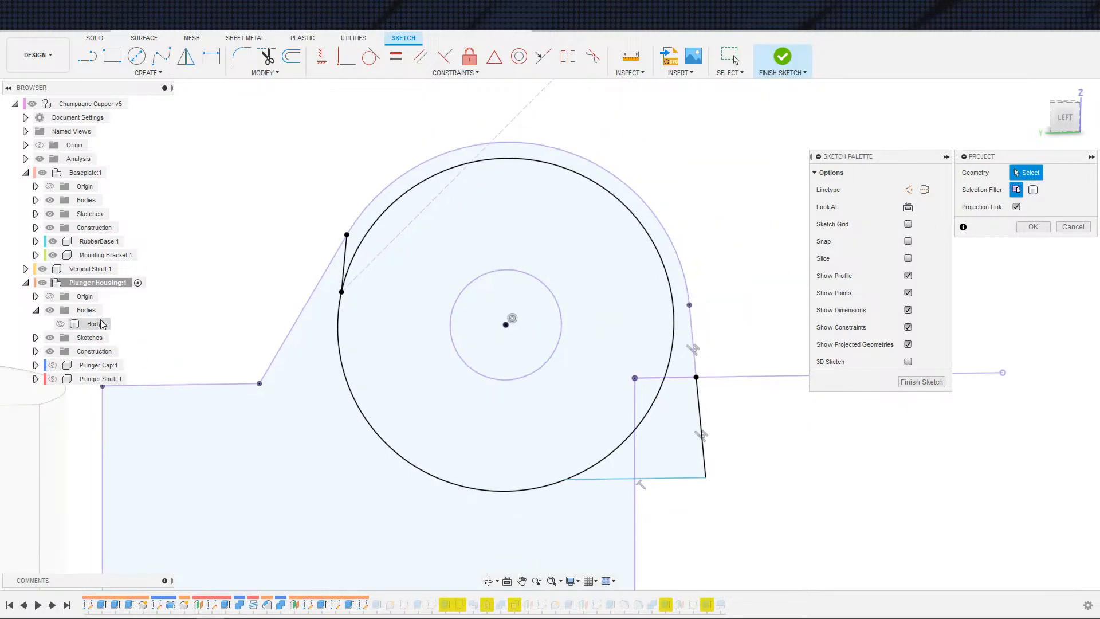
left_click(53, 379)
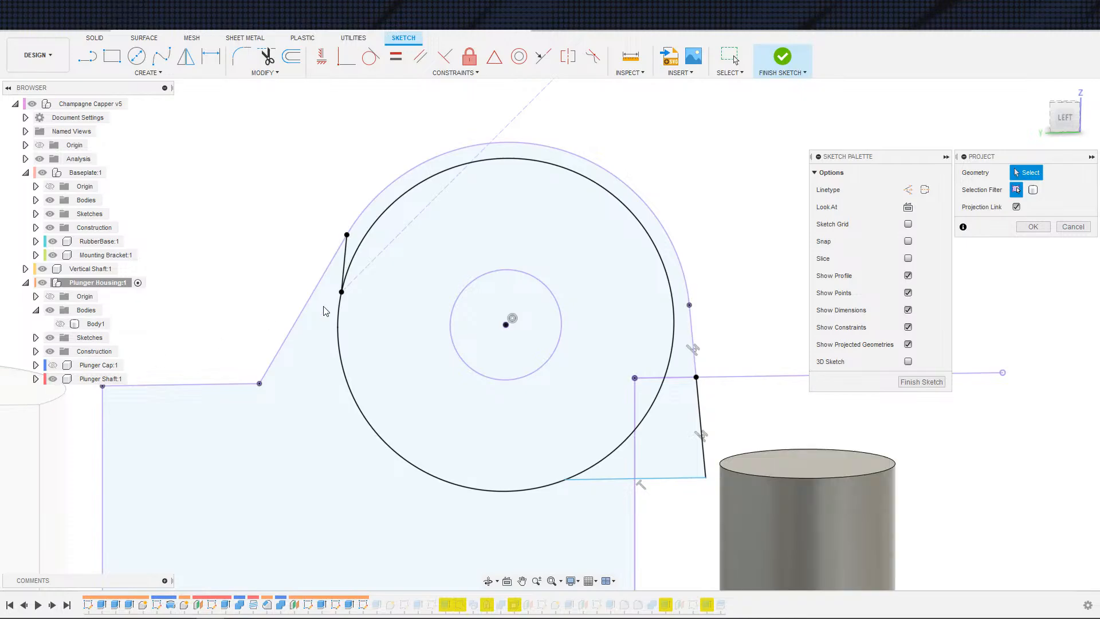
scroll(492, 247, "down", 3)
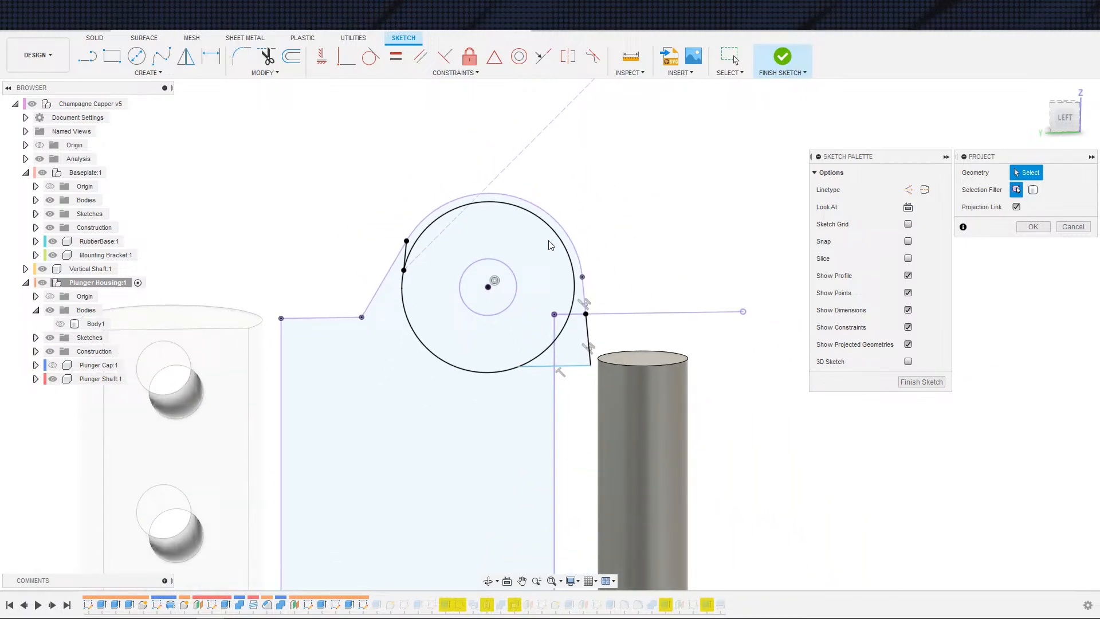
left_click(51, 379)
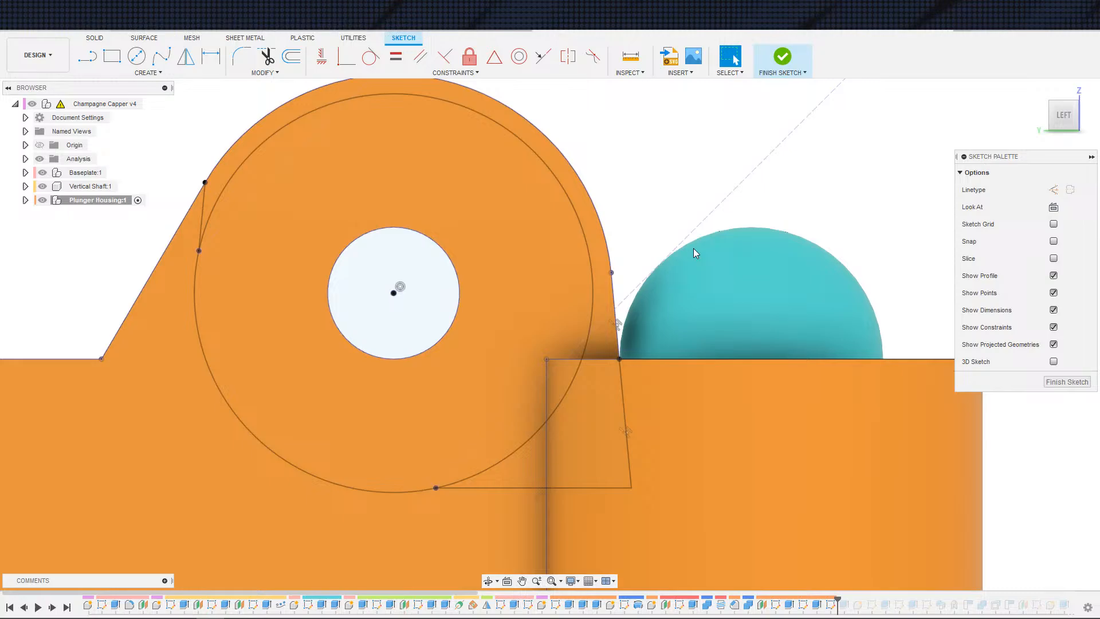
scroll(695, 254, "down", 5)
middle_click_drag(579, 220, 439, 312)
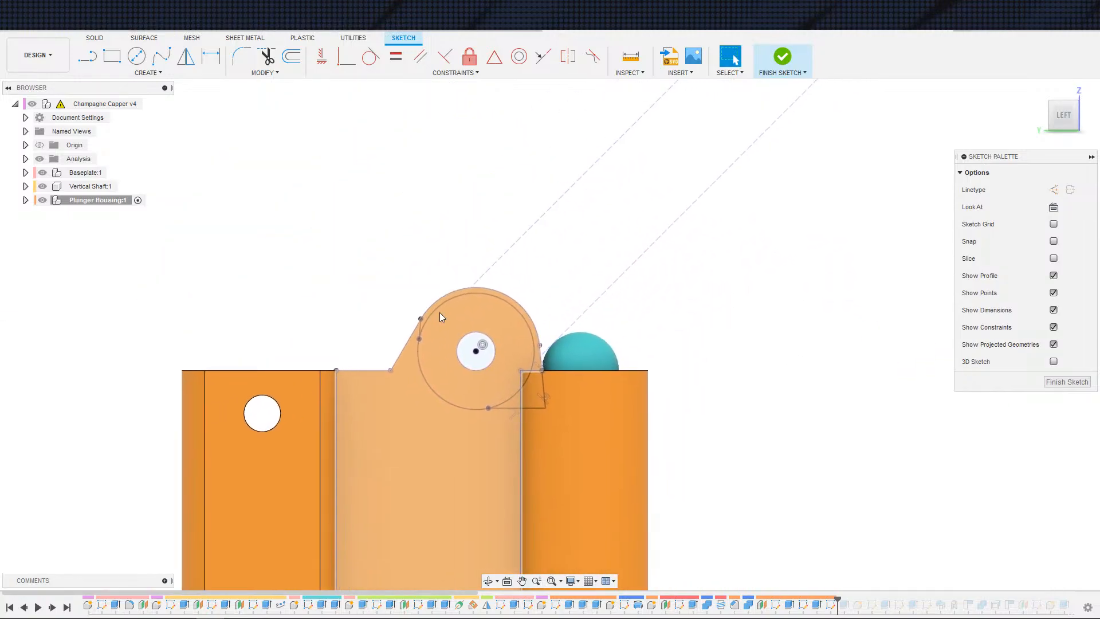
left_click(25, 200)
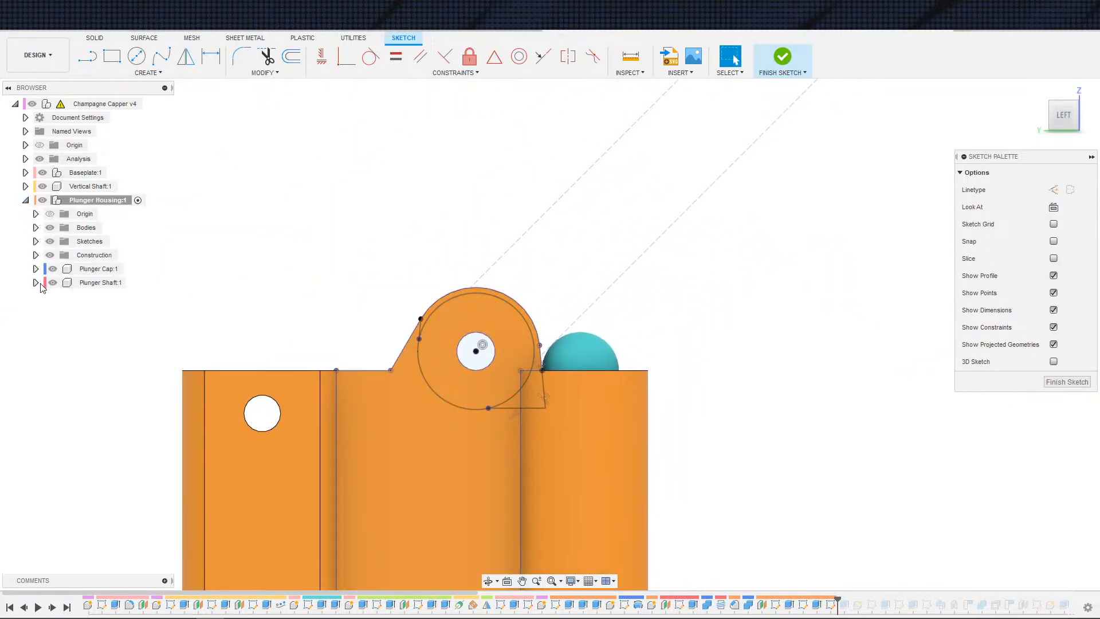
scroll(367, 307, "down", 3)
middle_click_drag(542, 243, 543, 369)
scroll(555, 346, "down", 5)
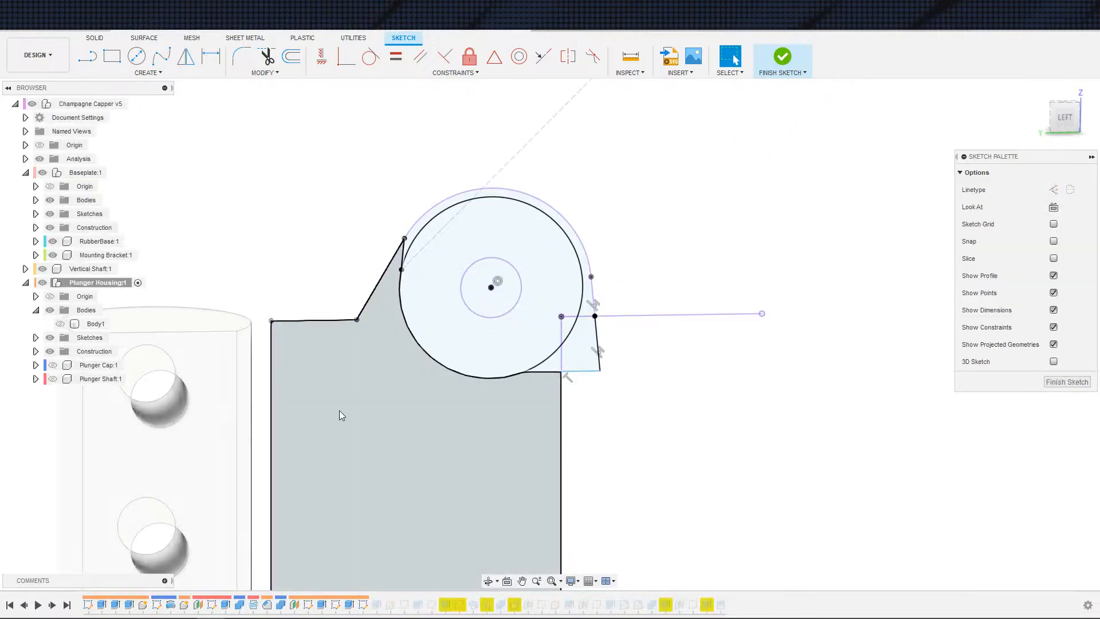
Step: Project the two diagonal lines from the housing's earlier sketch into the active sketch, then hide Sketch4
left_click(35, 337)
scroll(413, 476, "up", 3)
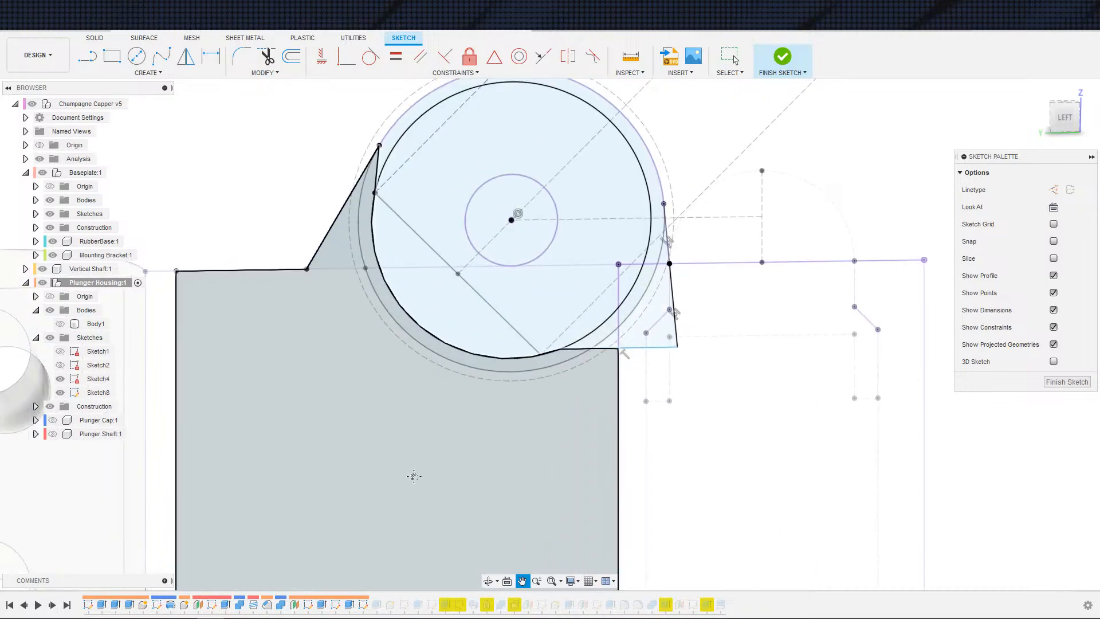
middle_click_drag(414, 476, 368, 542)
key("s")
left_click(503, 518)
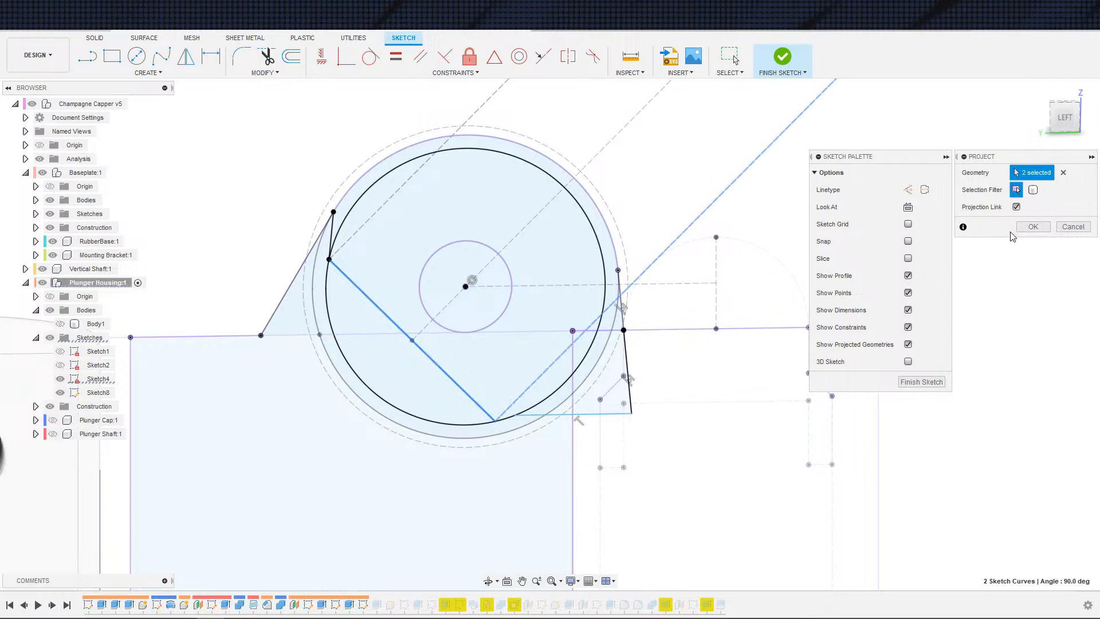
left_click(1028, 227)
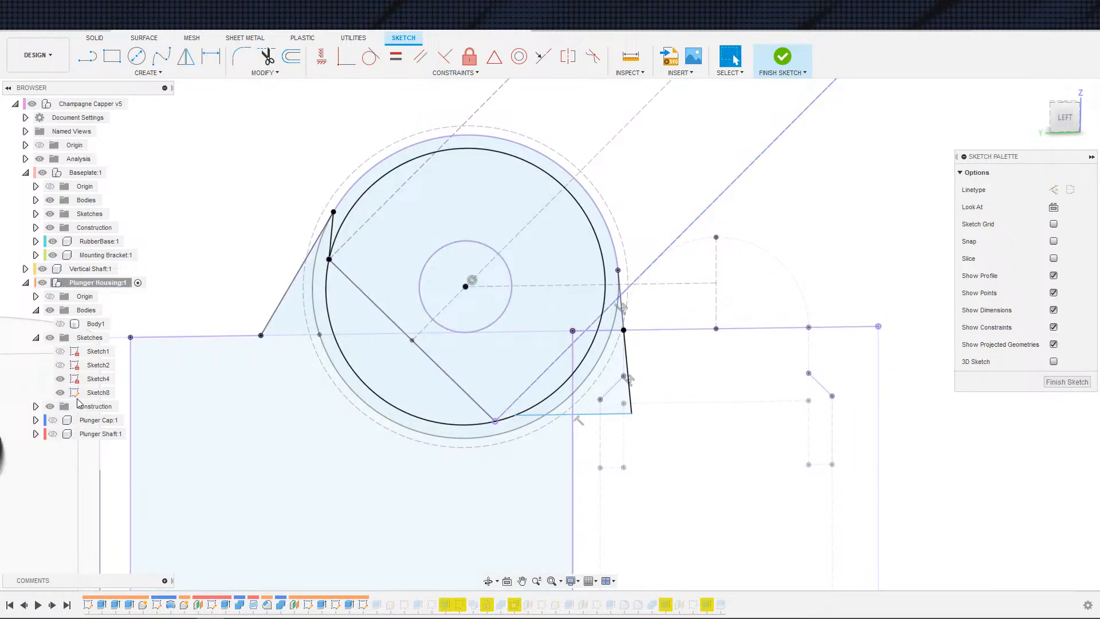
left_click(60, 379)
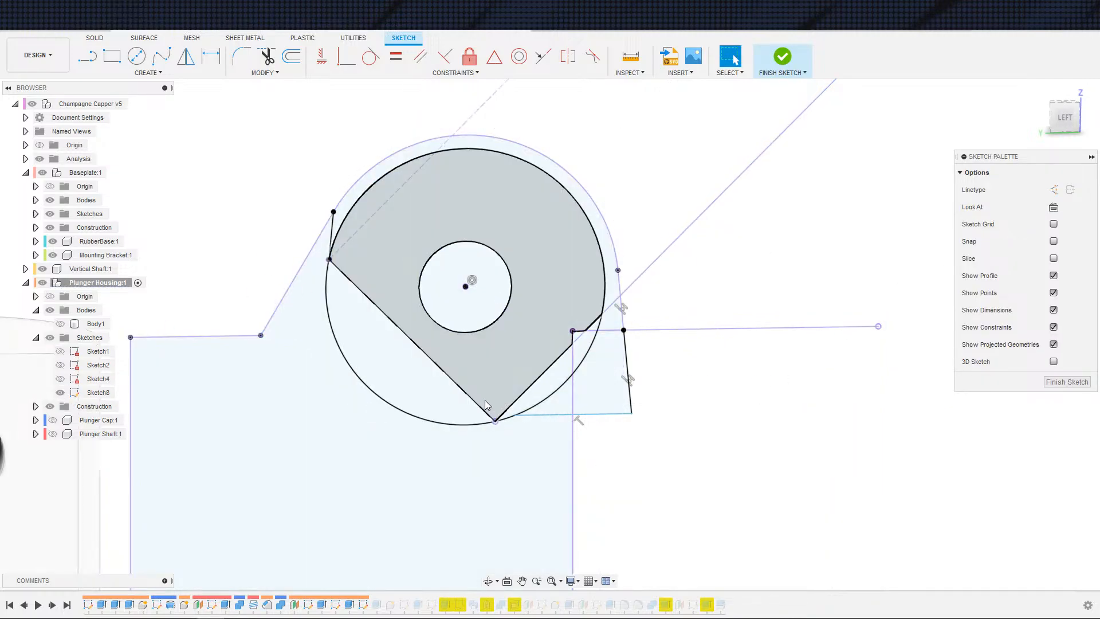
Step: Convert the two projected diagonal lines into construction lines
left_click(478, 405)
key("x")
left_click(510, 406)
key("x")
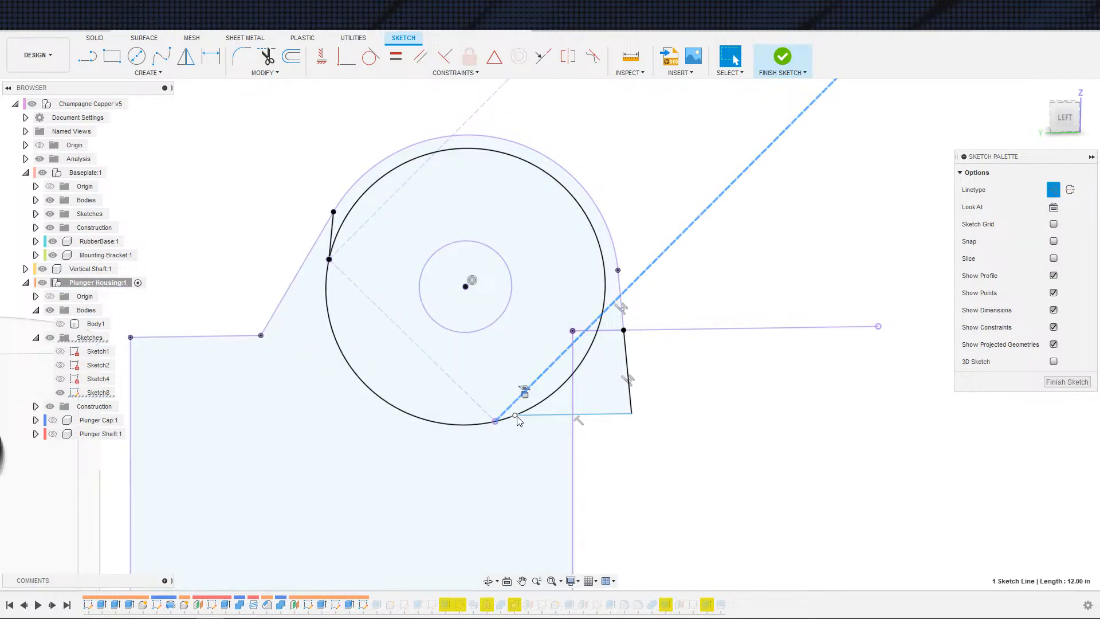
Step: Try to make the bottom line's endpoint coincident with the shaft circle
key("Escape")
left_click(346, 56)
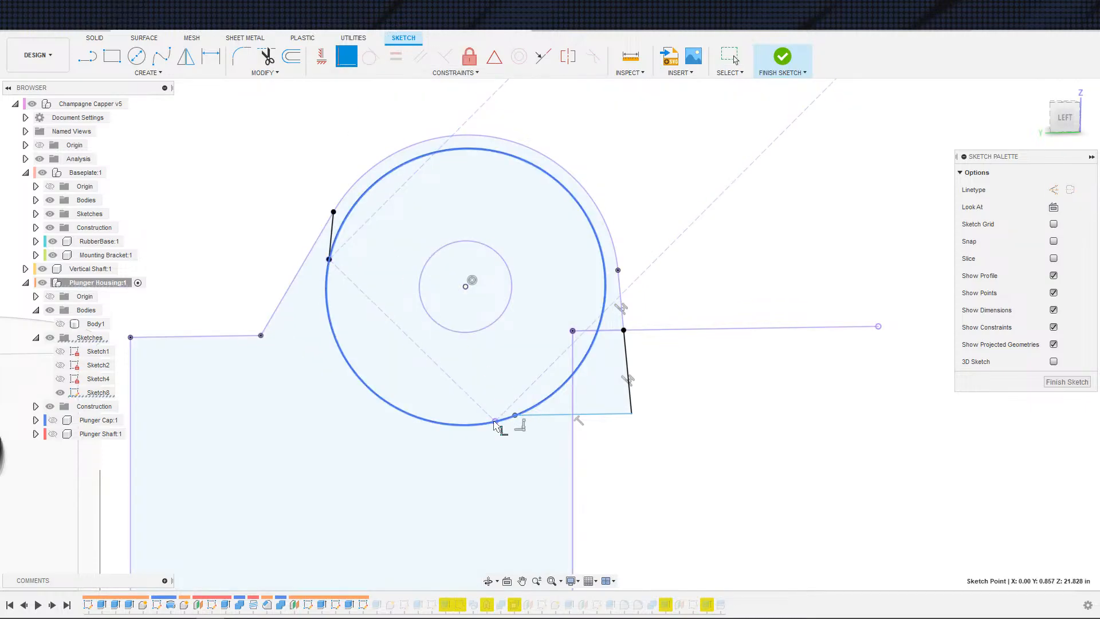
left_click(519, 420)
left_click(520, 421)
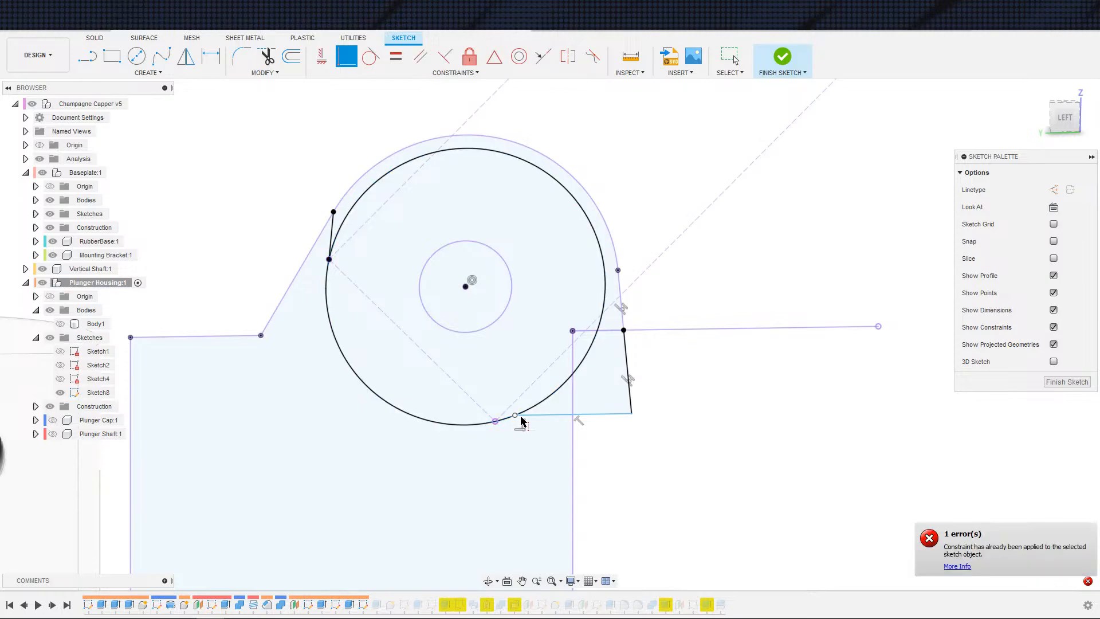
key("Escape")
Step: Delete the large circle drawn around the shaft bore
scroll(611, 466, "down", 2)
scroll(611, 467, "up", 3)
middle_click_drag(611, 468, 647, 526)
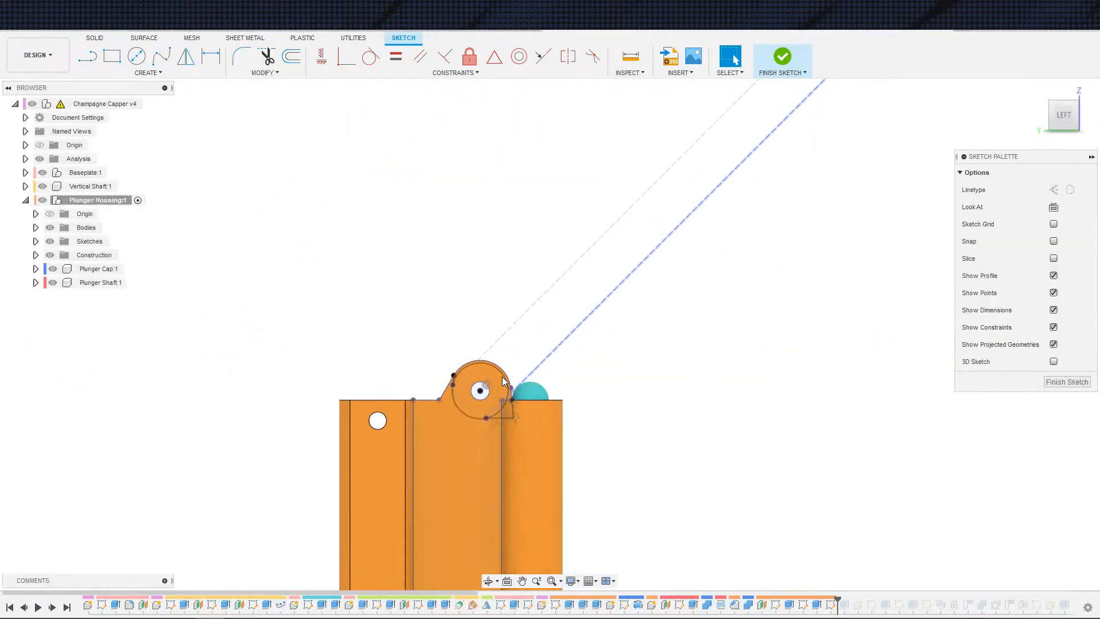
scroll(487, 456, "up", 5)
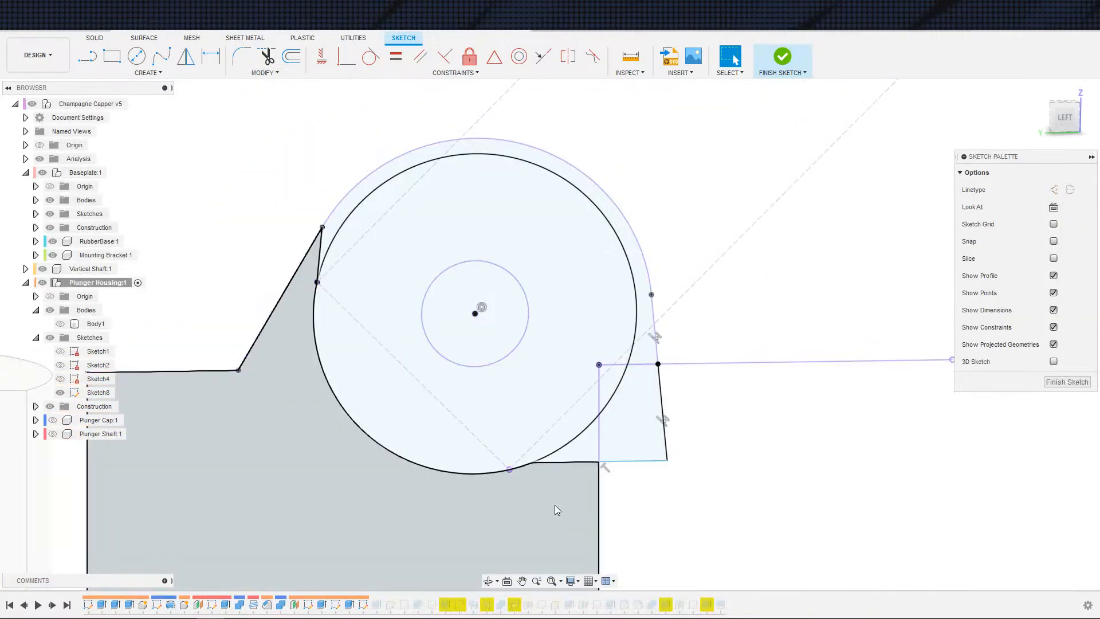
scroll(521, 496, "up", 4)
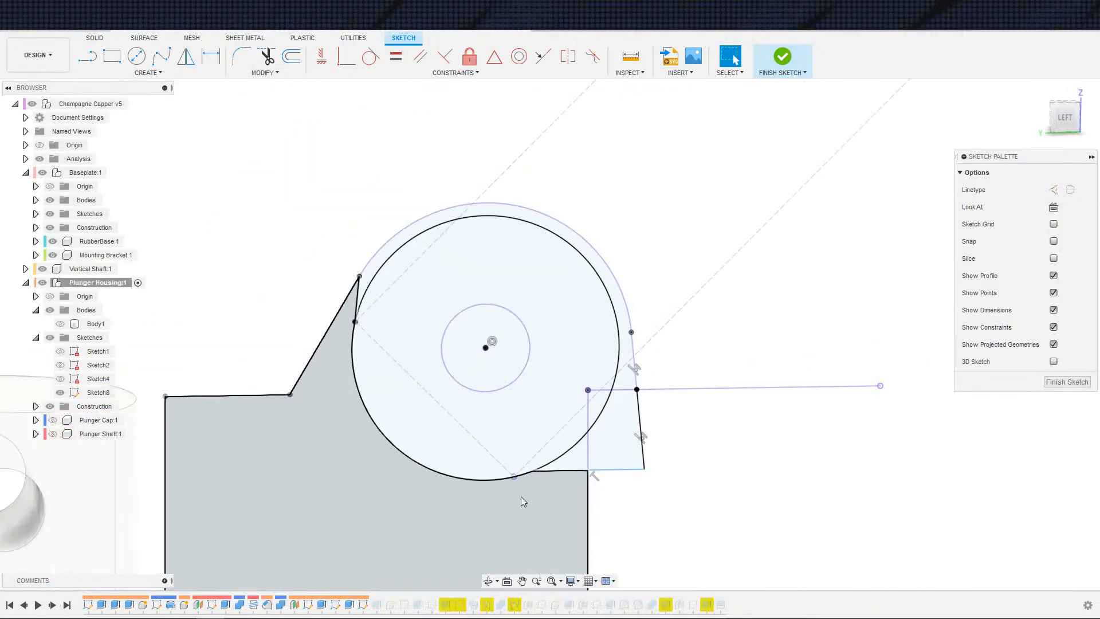
scroll(516, 477, "up", 5)
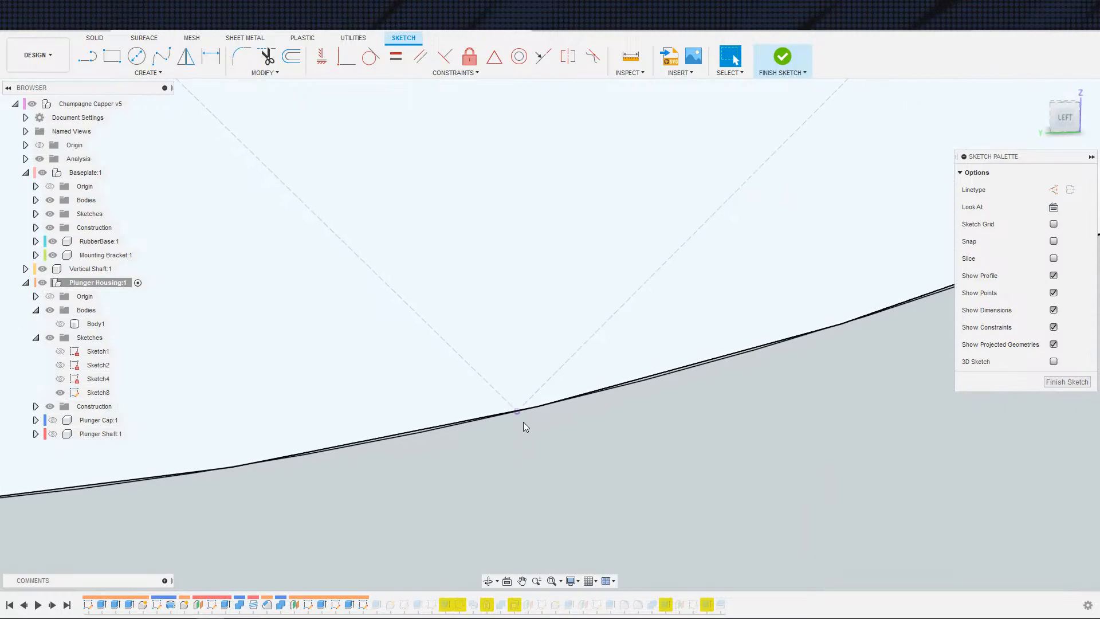
scroll(515, 420, "up", 2)
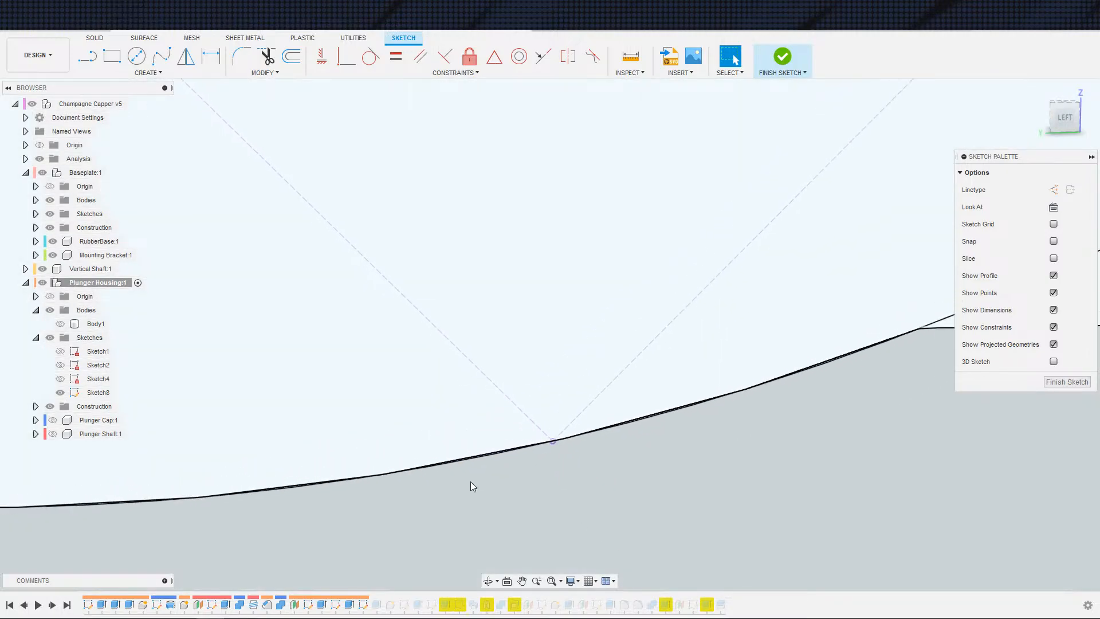
scroll(633, 456, "down", 6)
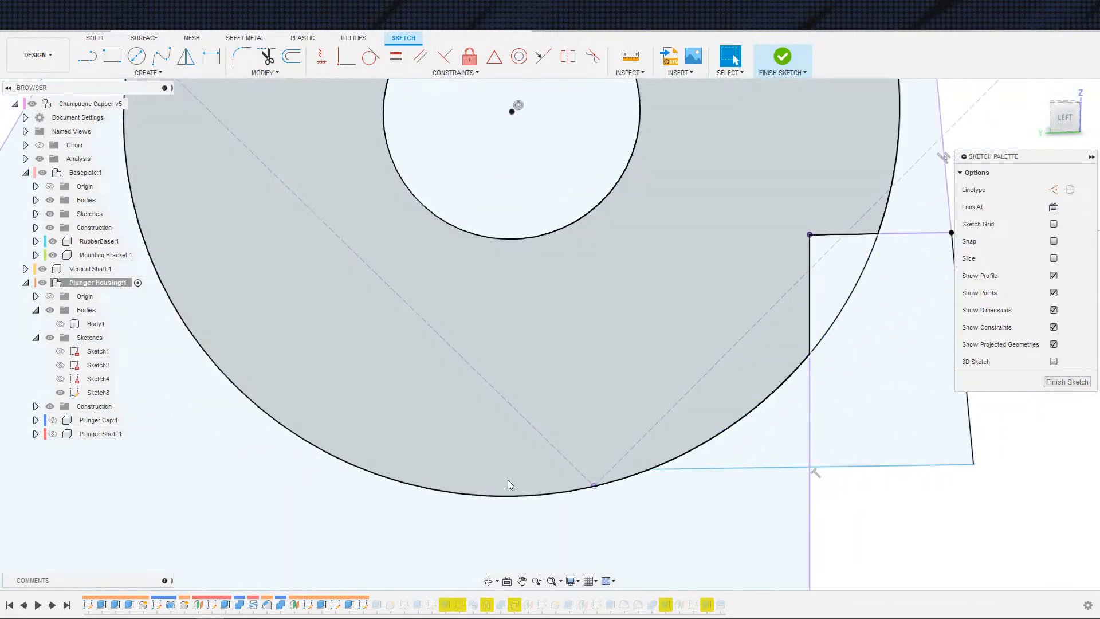
scroll(658, 458, "down", 2)
middle_click_drag(658, 458, 615, 510)
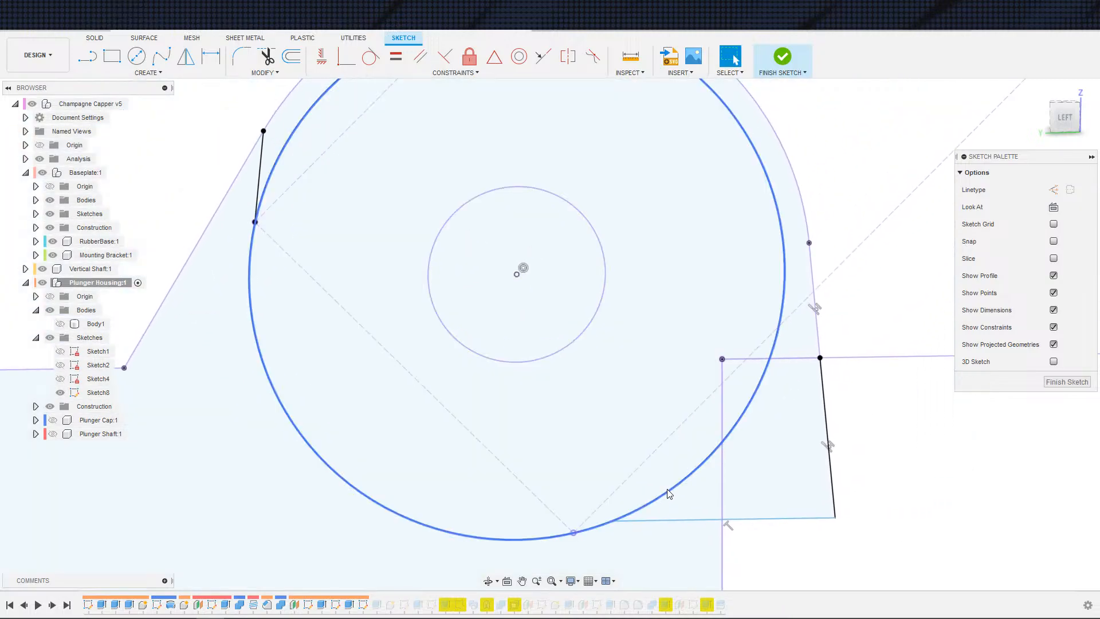
left_click(663, 499)
key("Delete")
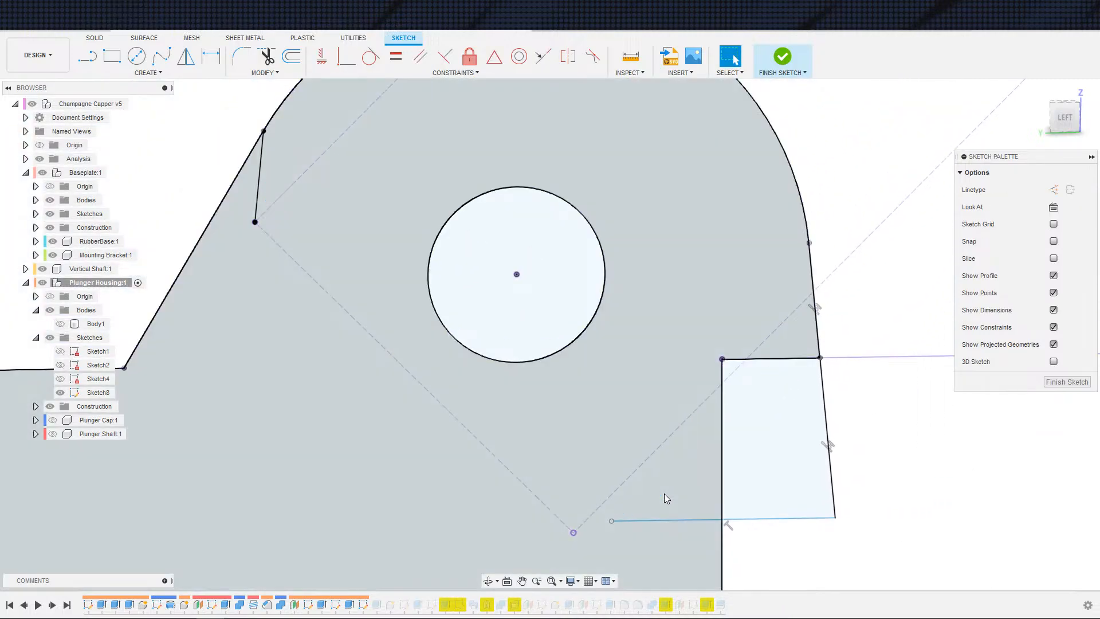
Step: Make the bottom line's left end coincident with the point where the construction diagonals meet
scroll(593, 548, "down", 2)
left_click(602, 532)
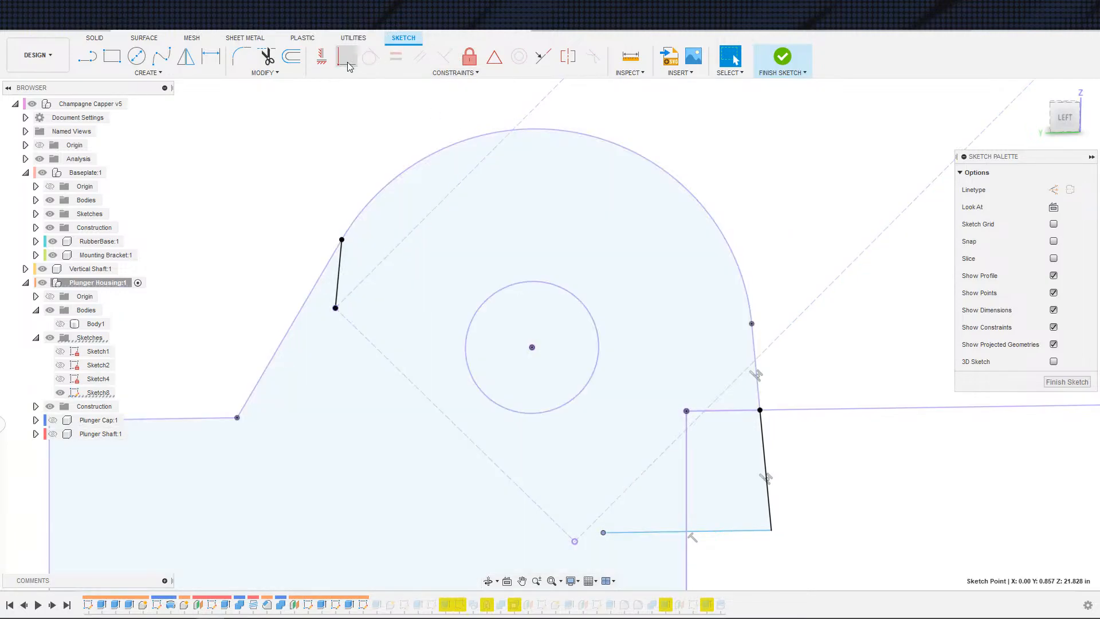
left_click(576, 540)
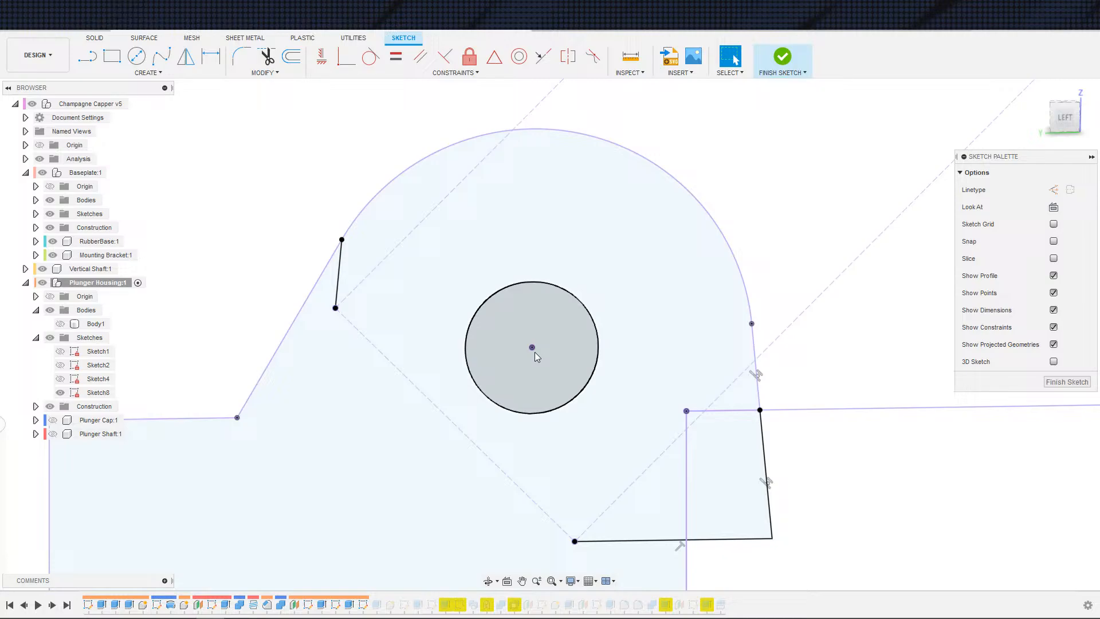
Step: Draw a circle about 0.82 in diameter centred on the shaft bore
key("c")
left_click(531, 347)
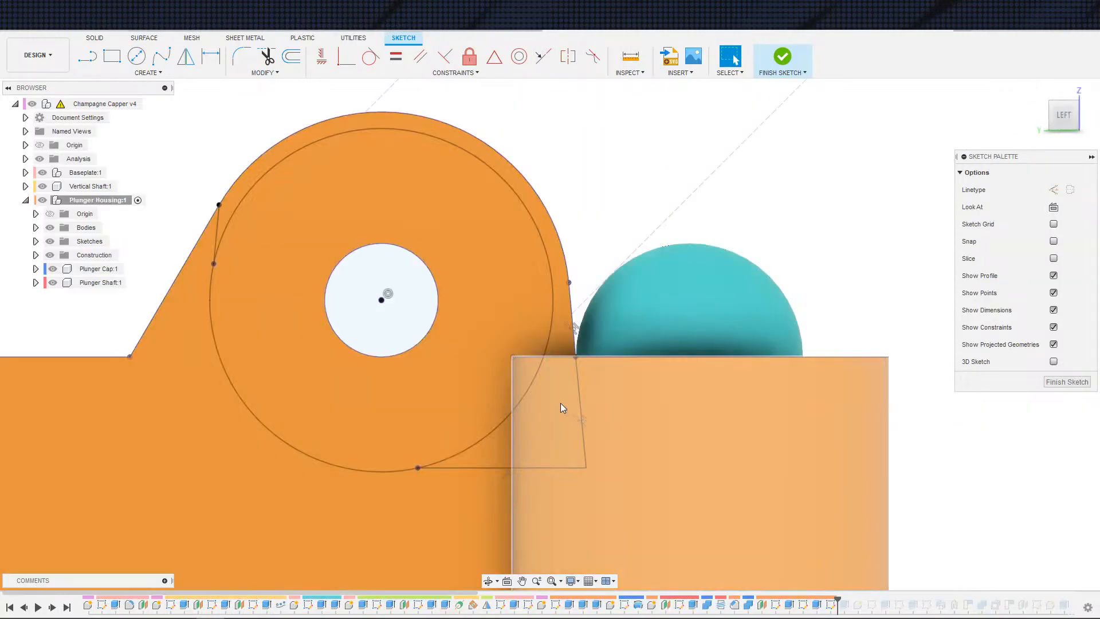
scroll(515, 409, "up", 3)
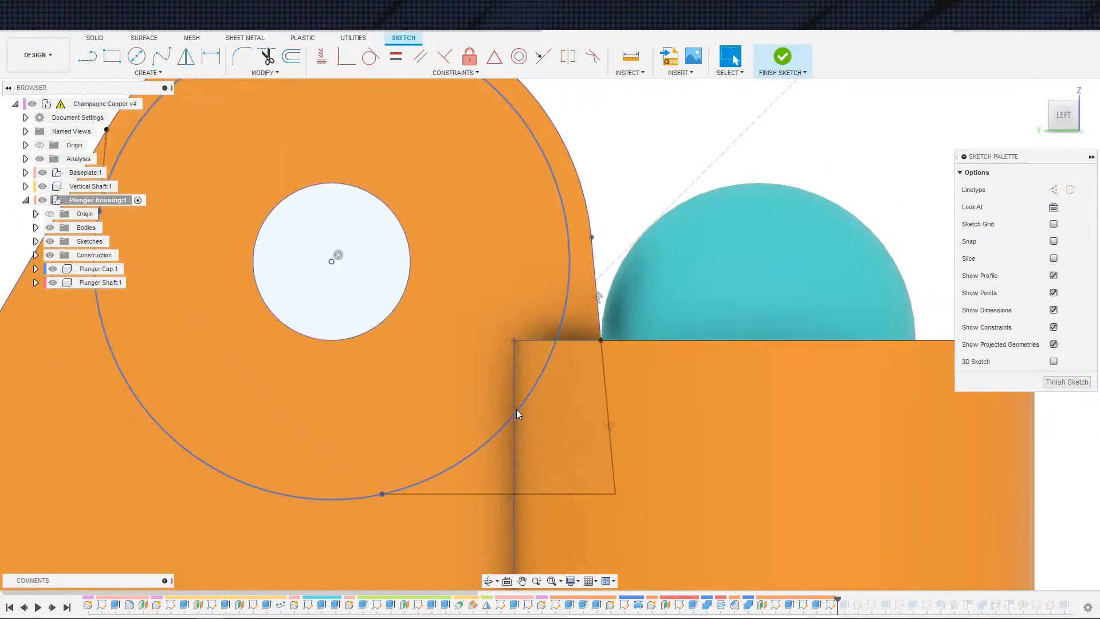
scroll(519, 408, "down", 3)
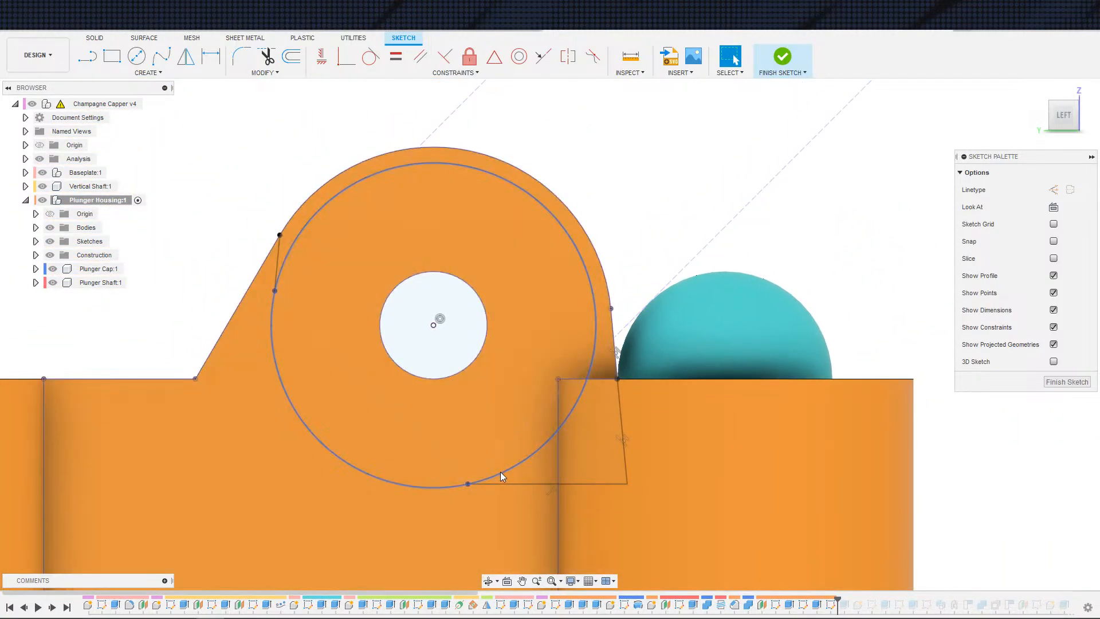
left_click(502, 473)
key("Escape")
Step: Make the new circle coincident with the lower end of the short left line
scroll(488, 468, "up", 3)
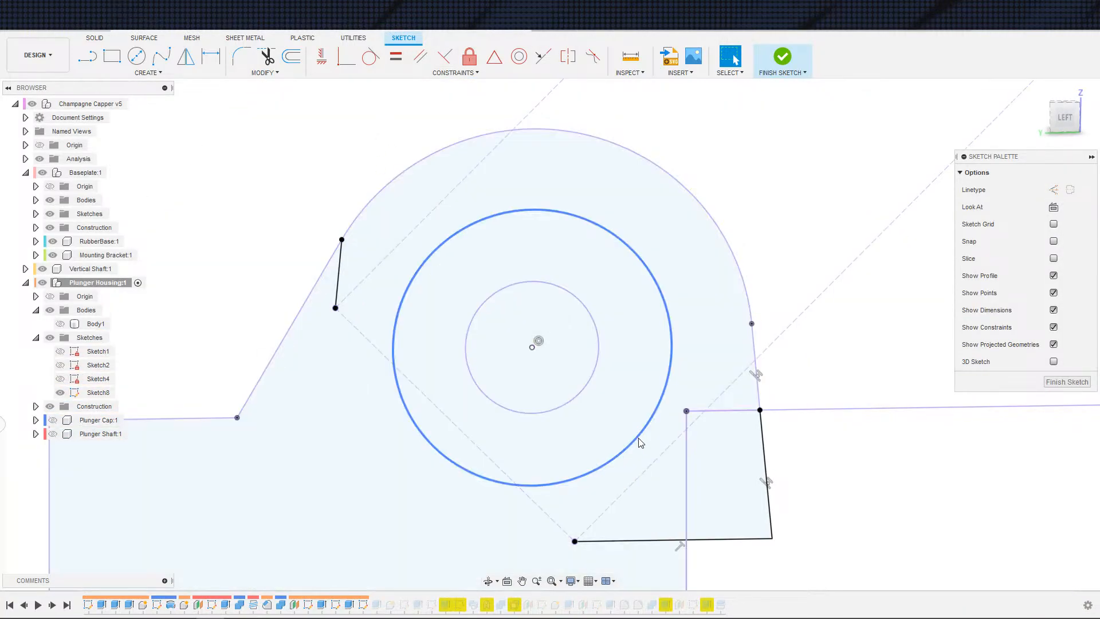
left_click(639, 442)
left_click(344, 60)
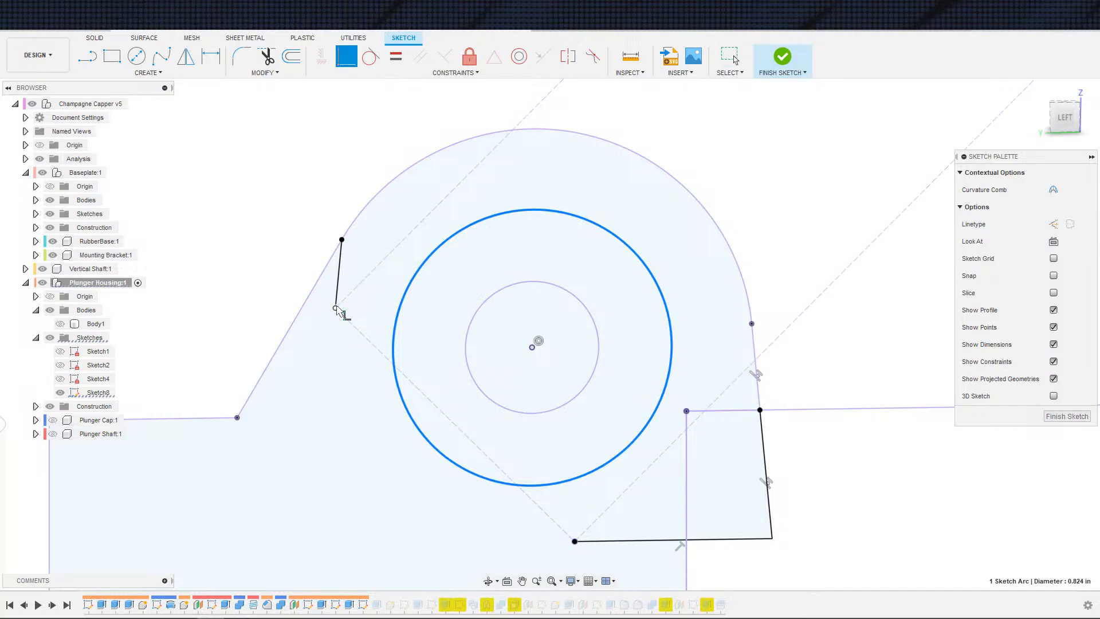
left_click(337, 308)
key("Escape")
Step: Finish the sketch, show Body1 and orbit around the rebuilt housing
scroll(533, 378, "down", 3)
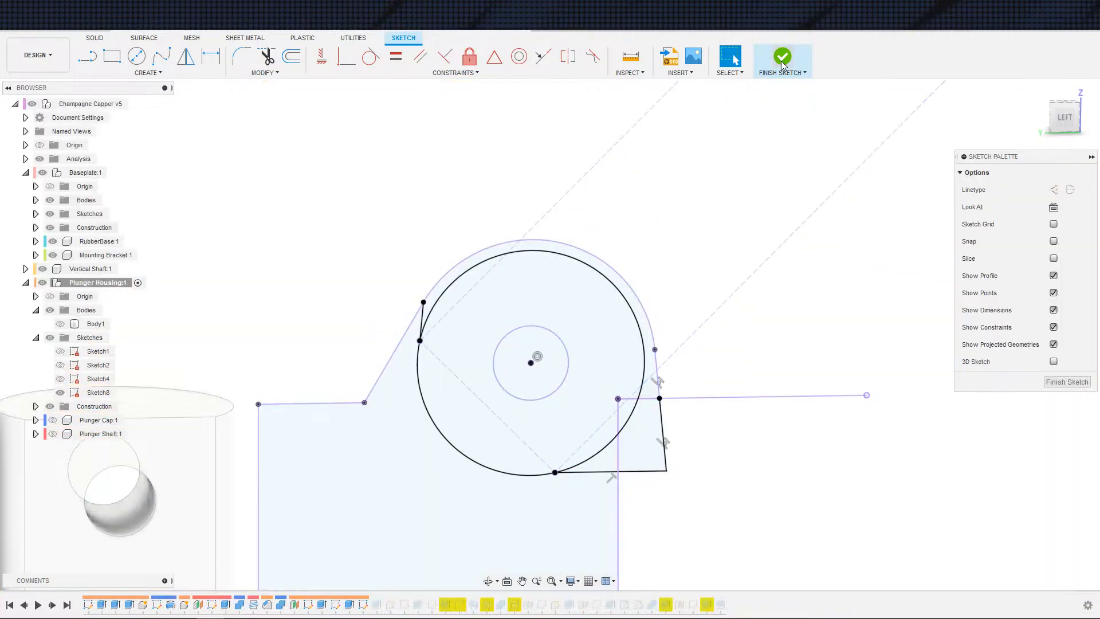
left_click(781, 60)
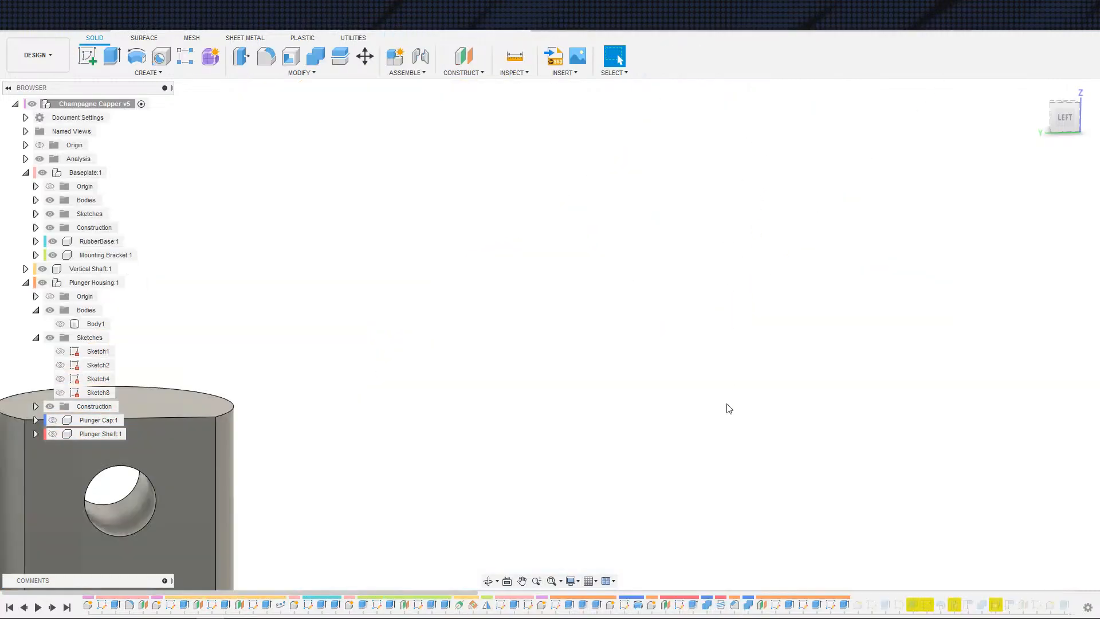
middle_click_drag(542, 512, 623, 482)
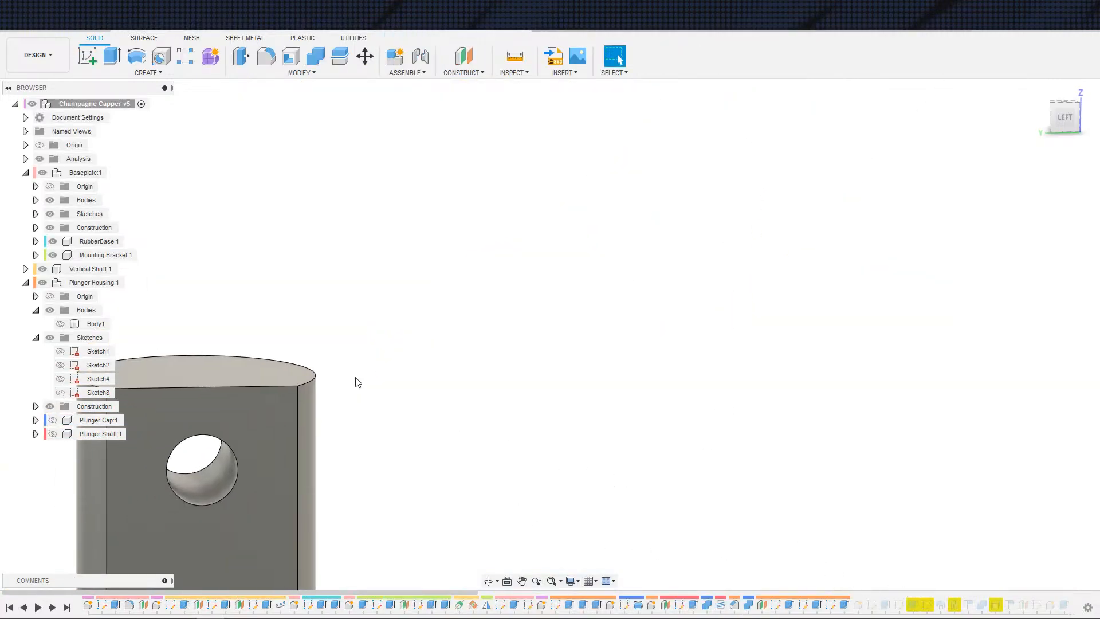
left_click(60, 323)
scroll(321, 388, "down", 6)
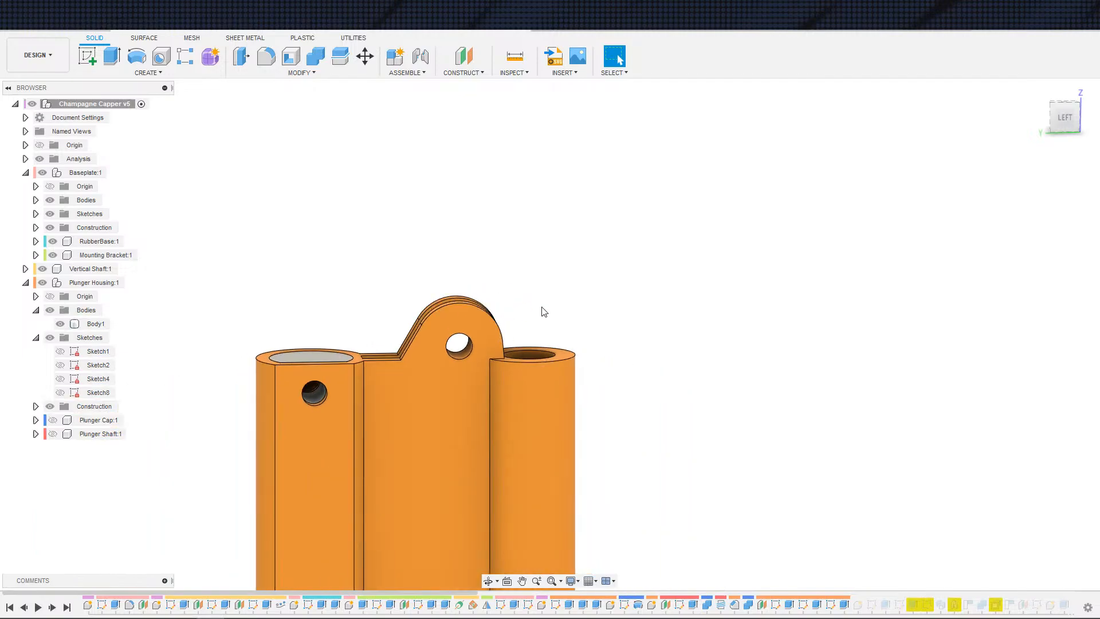
middle_click_drag(542, 312, 516, 379, "shift")
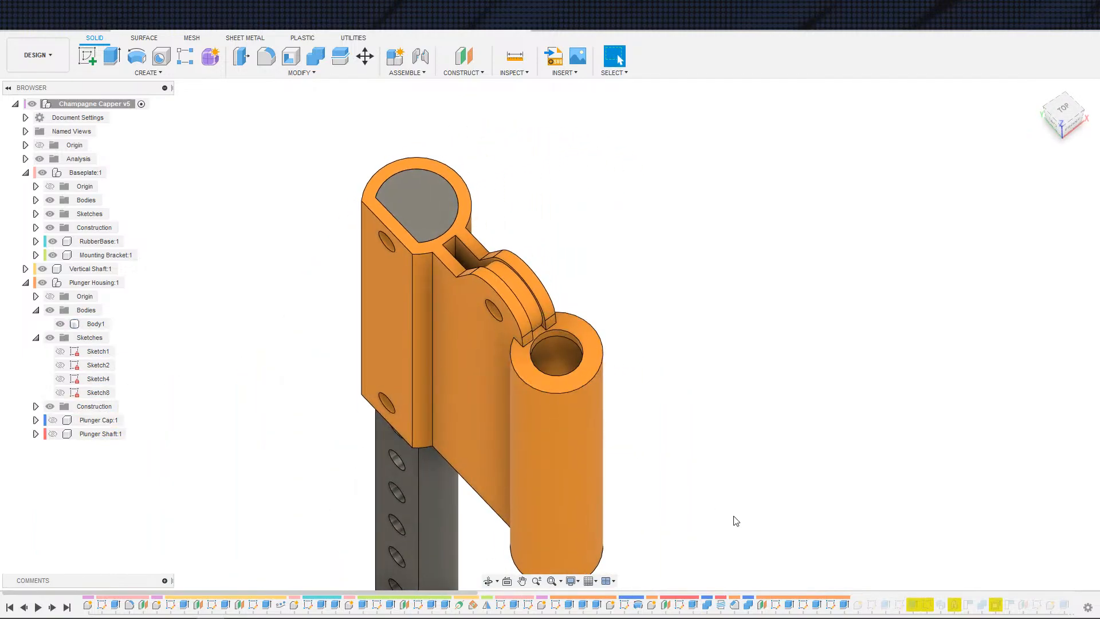
Step: Edit the 0.25 in symmetric cut extrude to include the additional profiles of the rebuilt outline
double_click(842, 605)
scroll(658, 509, "up", 8)
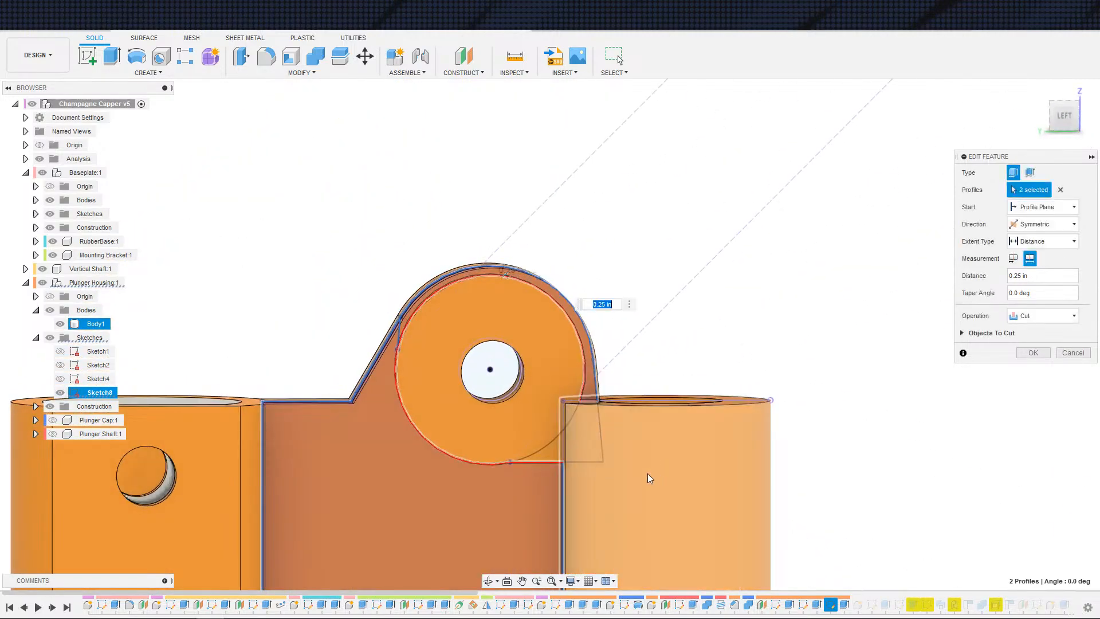
left_click(547, 449)
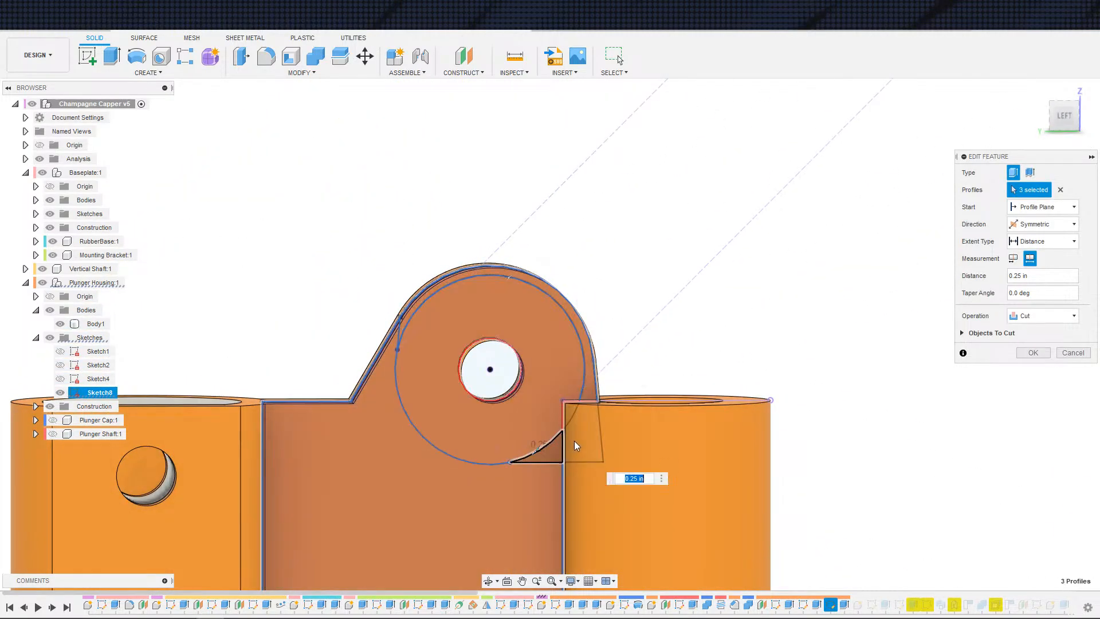
left_click(575, 445)
left_click(572, 419)
left_click(580, 425)
scroll(575, 424, "up", 5)
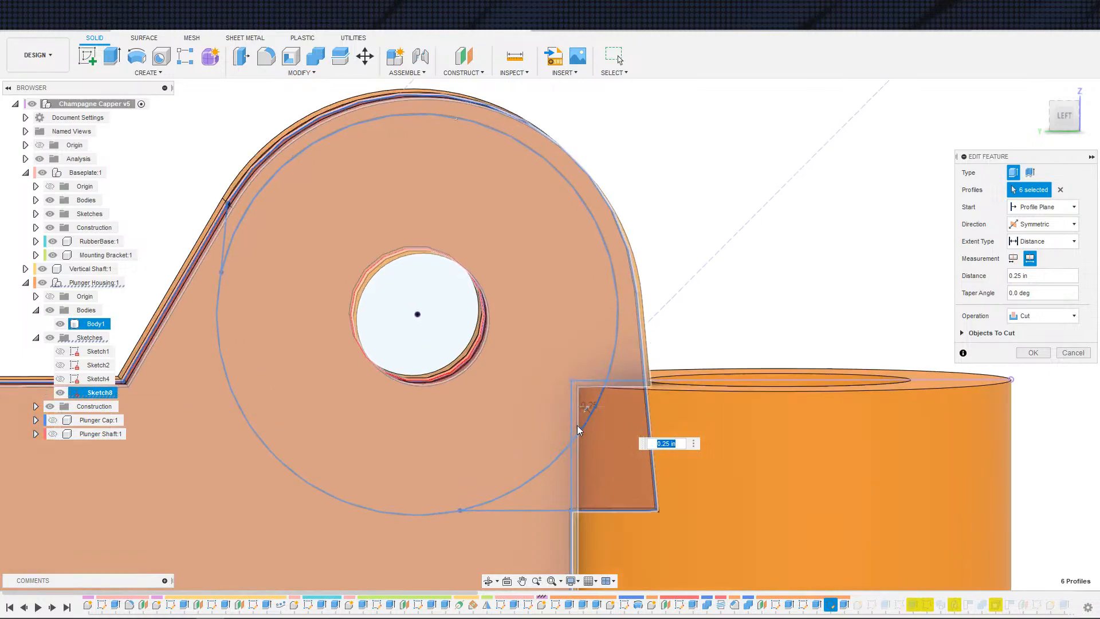
middle_click_drag(571, 422, 676, 395, "shift")
left_click(1026, 356)
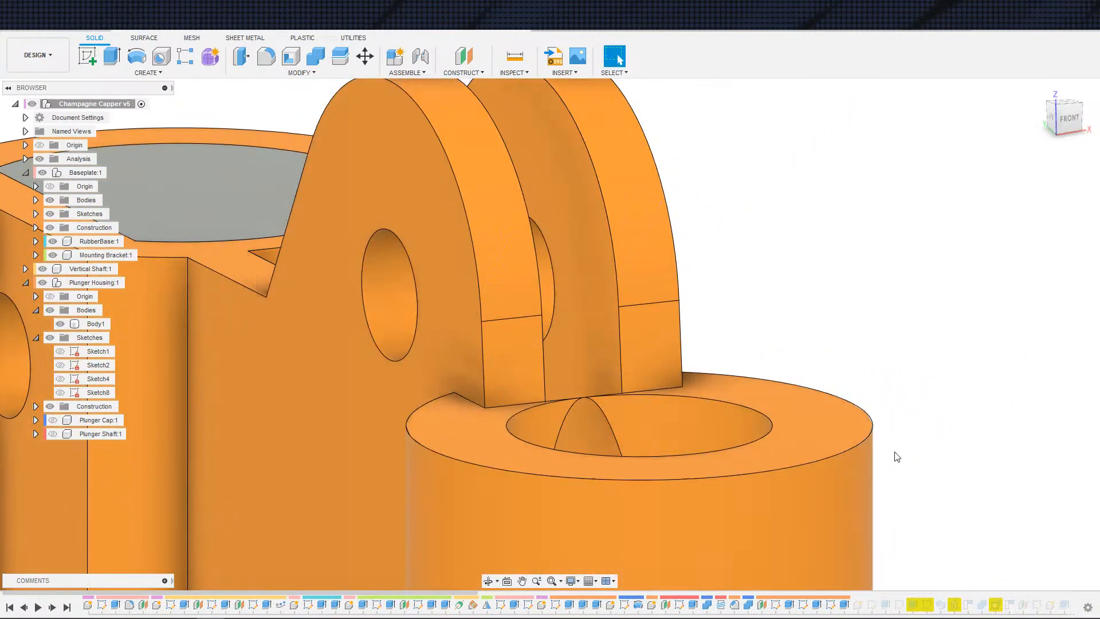
Step: Roll the timeline forward to the next feature and open Sketch5 for editing
middle_click_drag(896, 455, 728, 491, "shift")
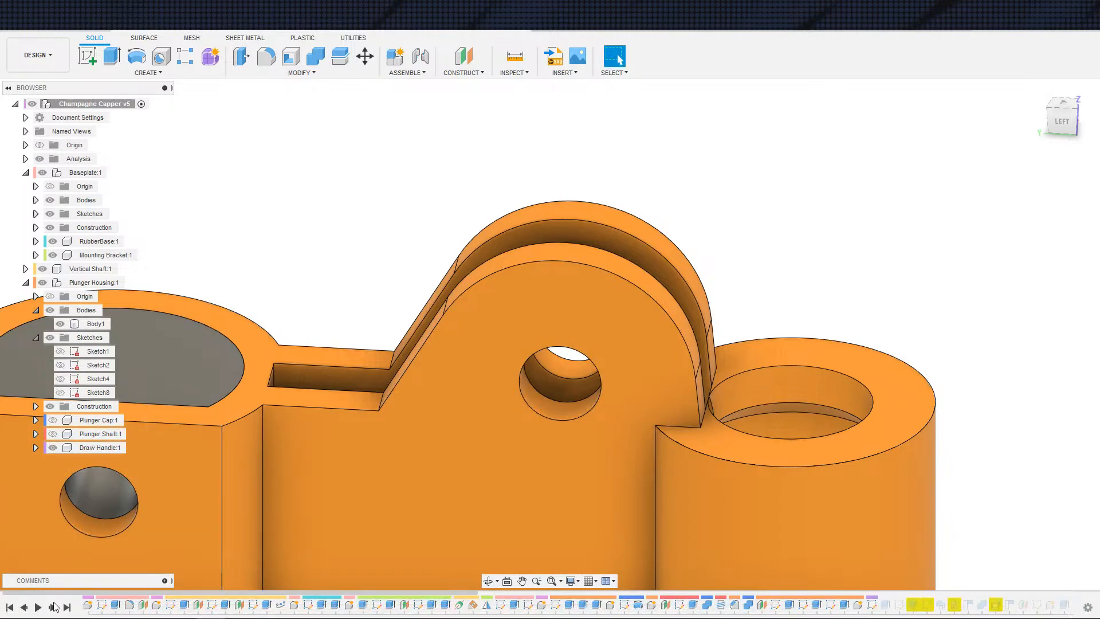
left_click(52, 607)
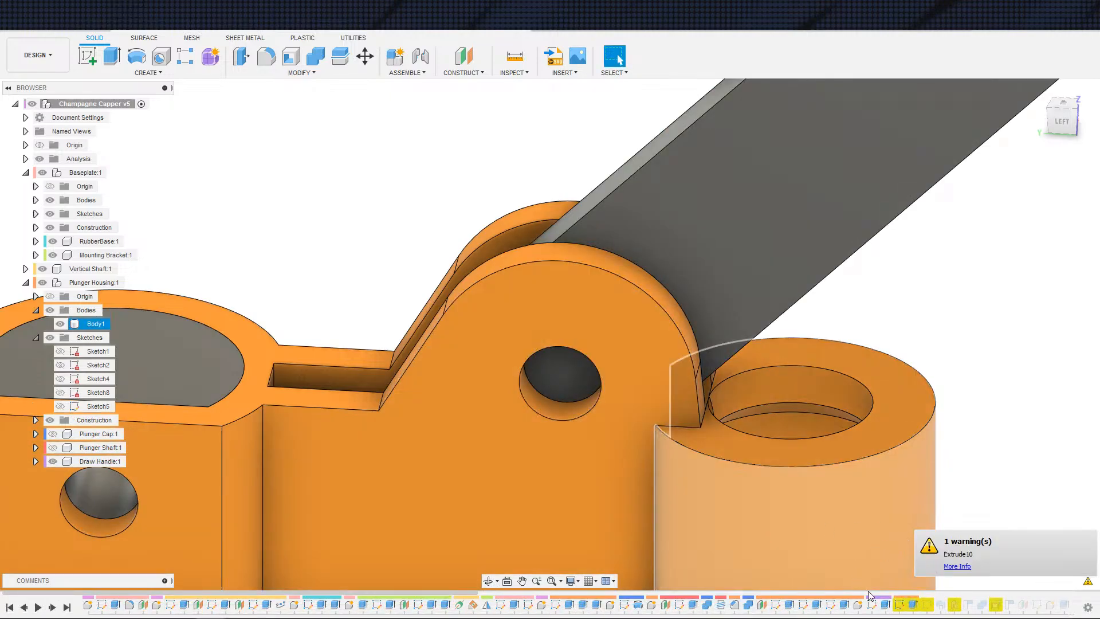
double_click(528, 605)
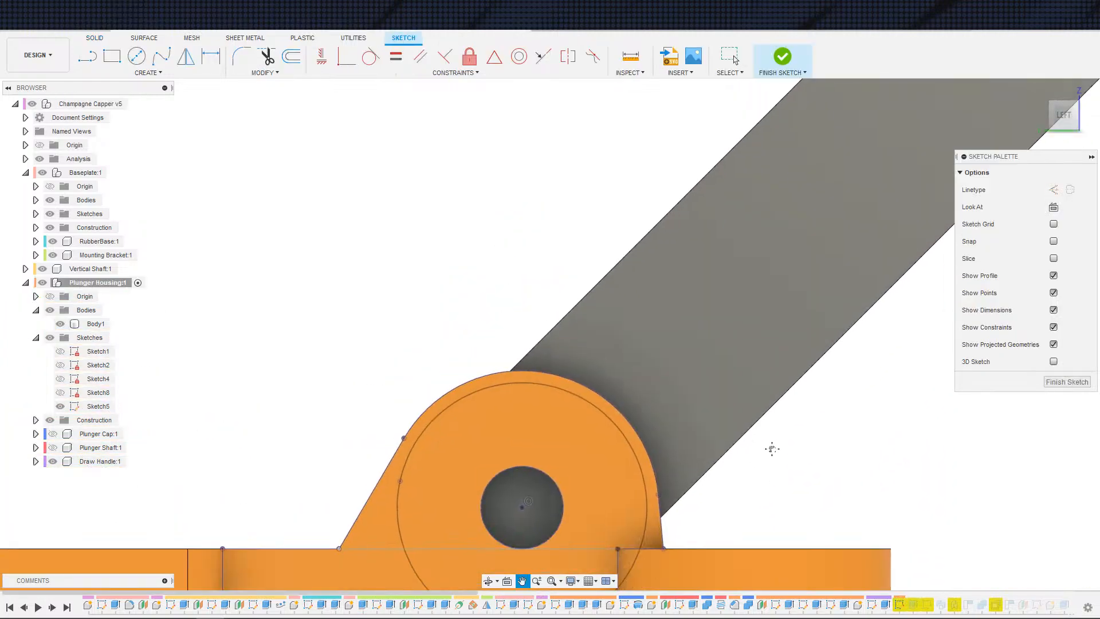
middle_click_drag(772, 449, 805, 401)
scroll(805, 418, "down", 3)
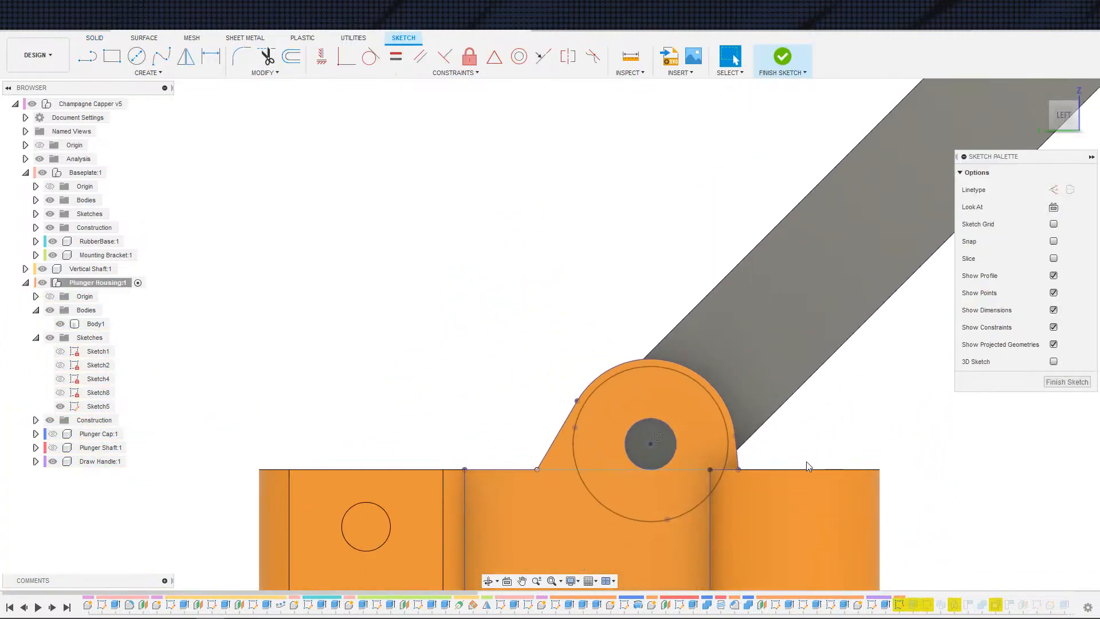
scroll(782, 458, "up", 5)
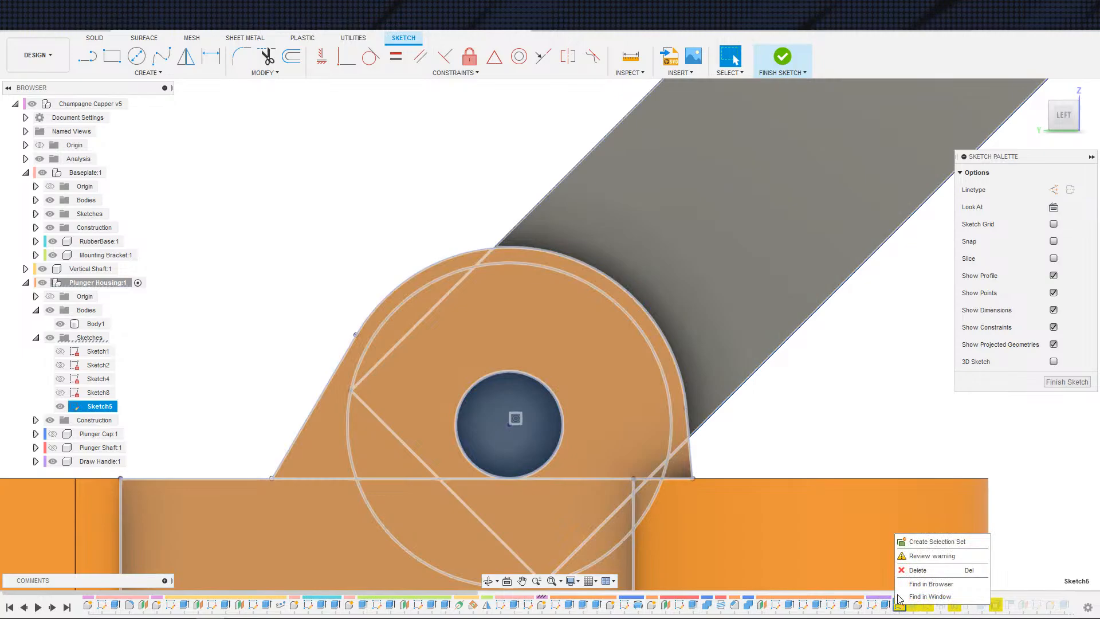
Step: Review Sketch5's compute warning details
left_click(931, 555)
left_click(881, 464)
left_click(911, 480)
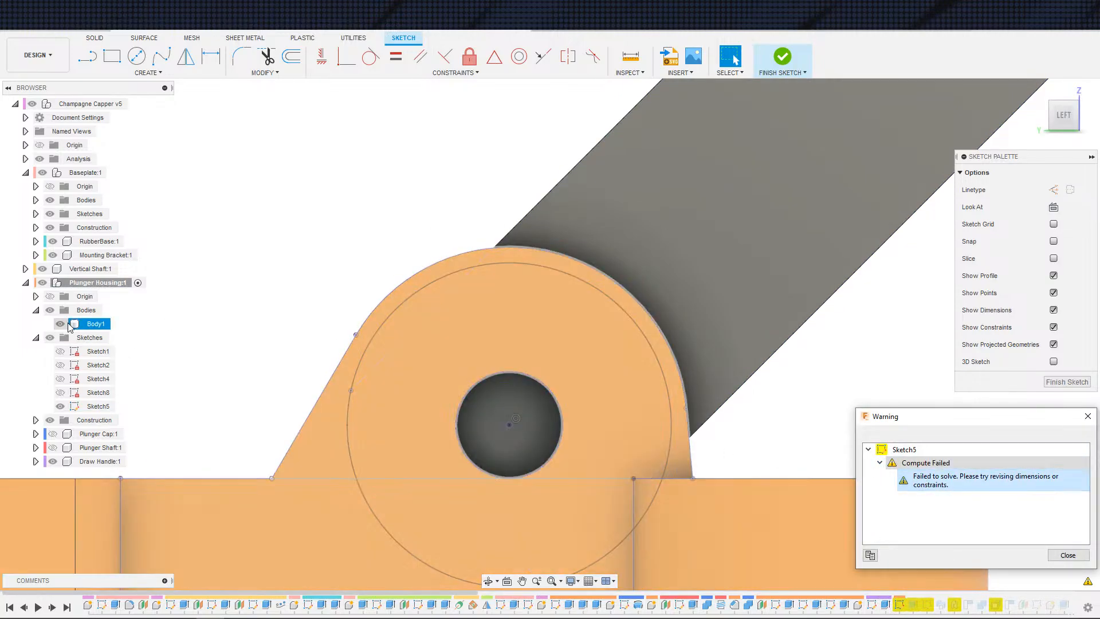
Step: Hide Body1 and the Draw Handle, and reopen Sketch5's warning
left_click(60, 324)
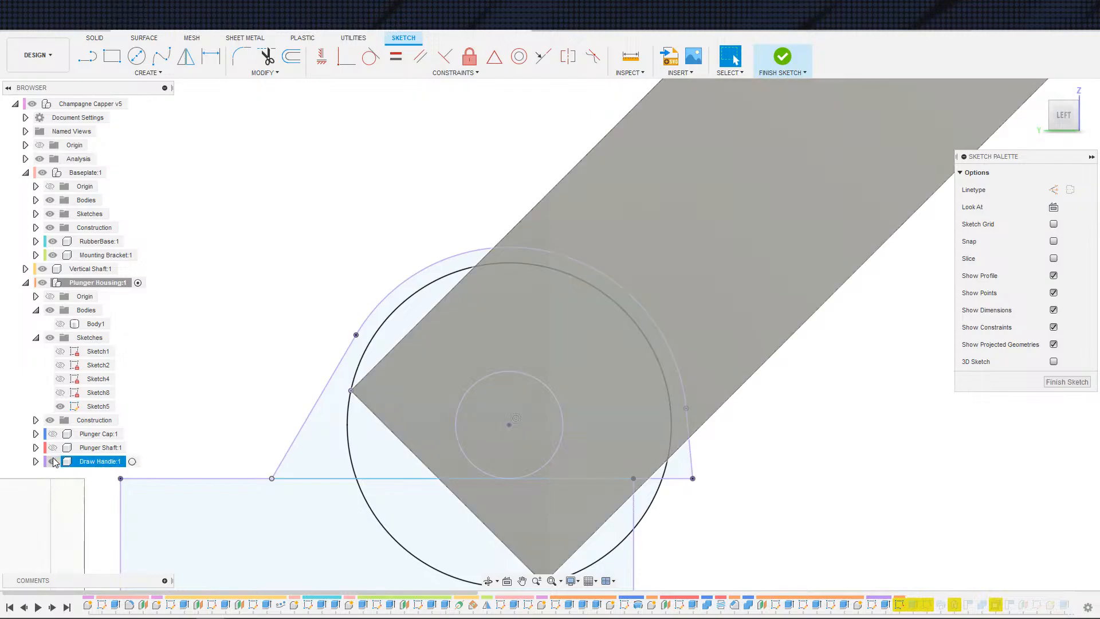
left_click(53, 461)
left_click(898, 604)
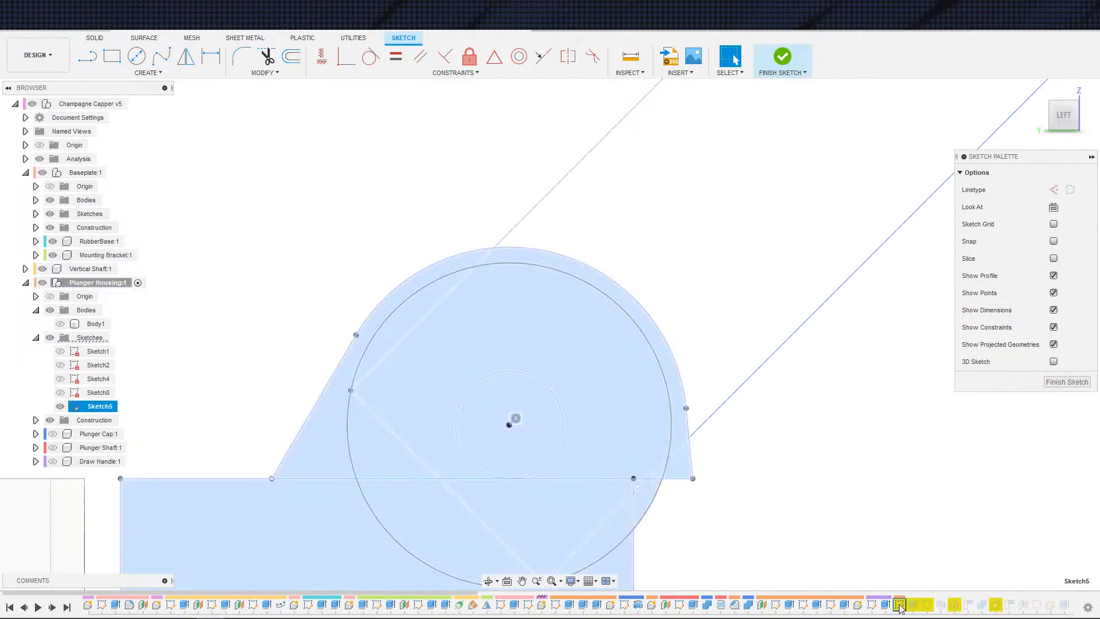
right_click(898, 605)
left_click(919, 560)
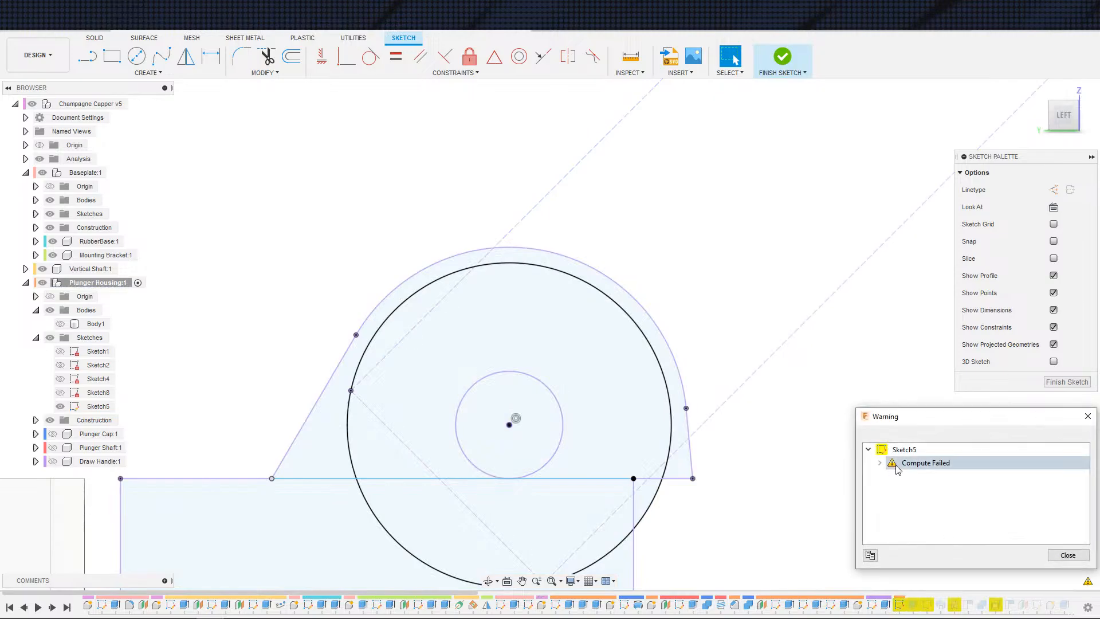
Step: Expand Sketch5's Compute Failed warning and read its details
left_click(899, 463)
left_click(884, 462)
left_click(906, 480)
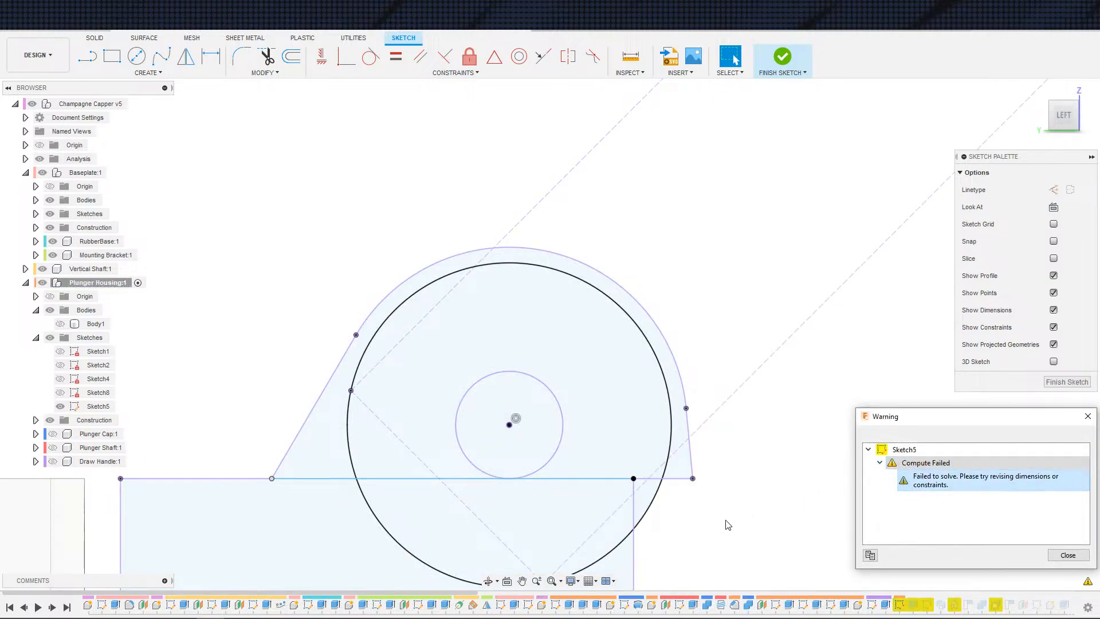
scroll(727, 524, "up", 5)
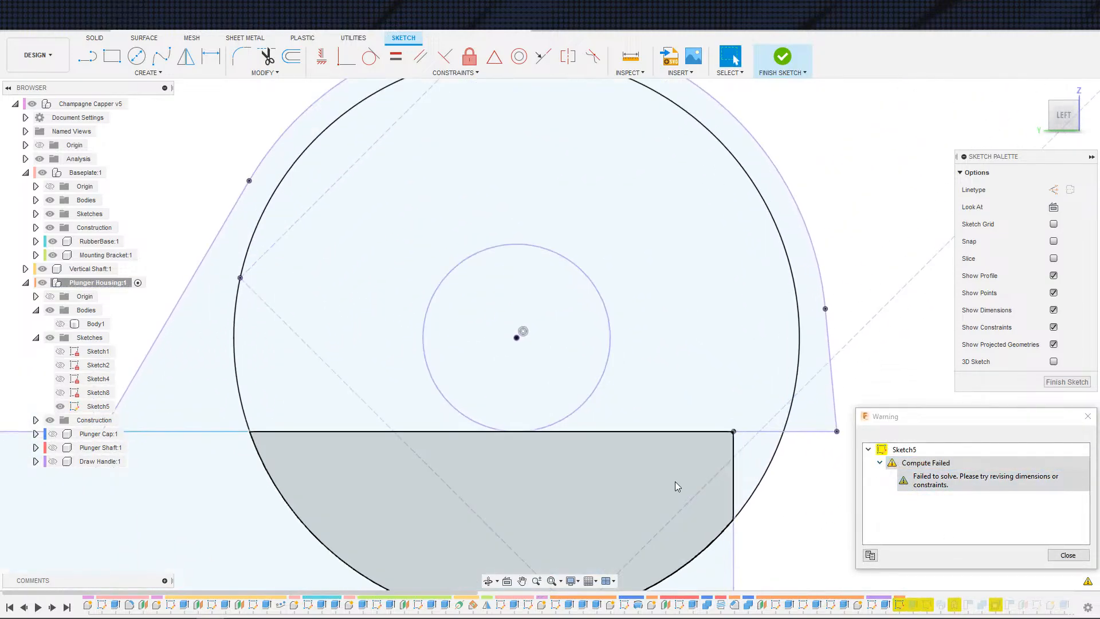
scroll(636, 452, "down", 3)
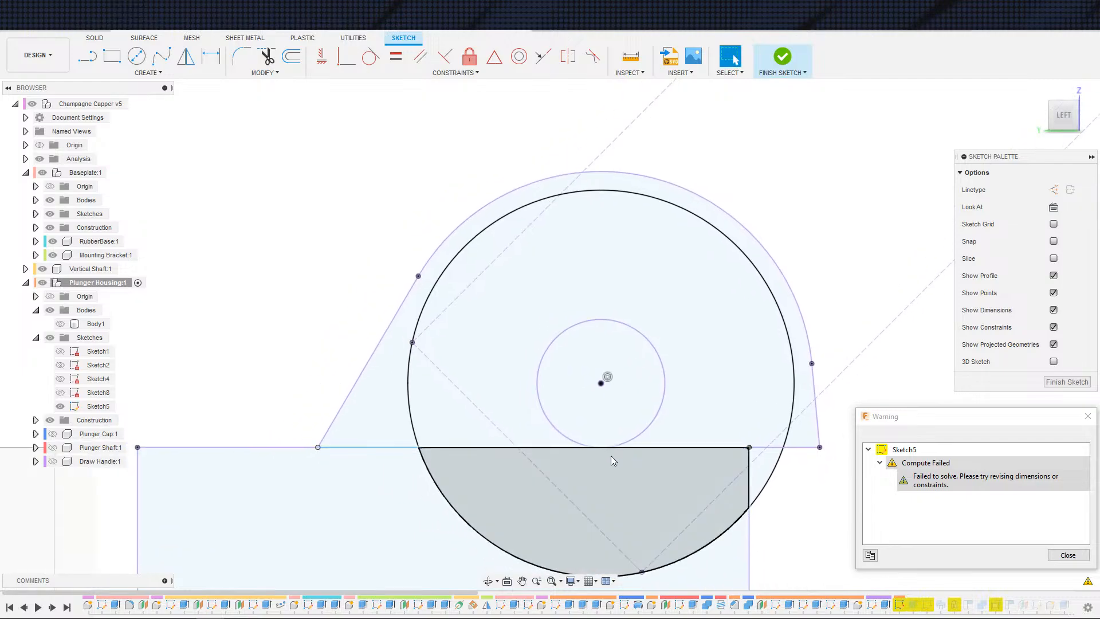
Step: Open the corresponding sketch in the v4 design and examine the horizontal base line crossing the bore circle for comparison
key("Escape")
left_click(675, 448)
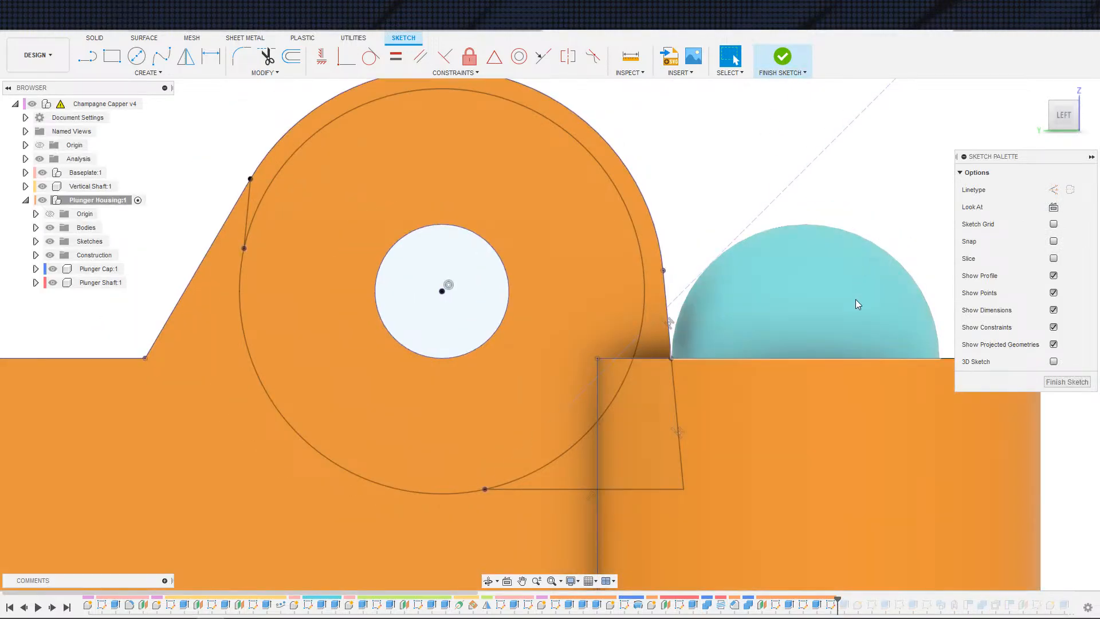
key("Escape")
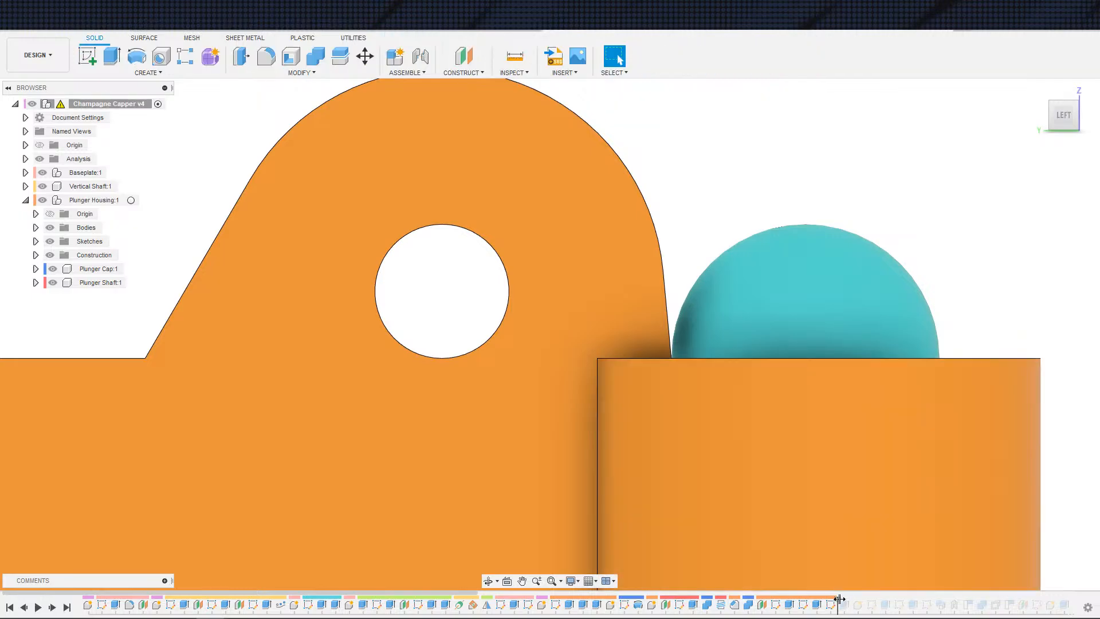
left_click_drag(839, 598, 906, 598)
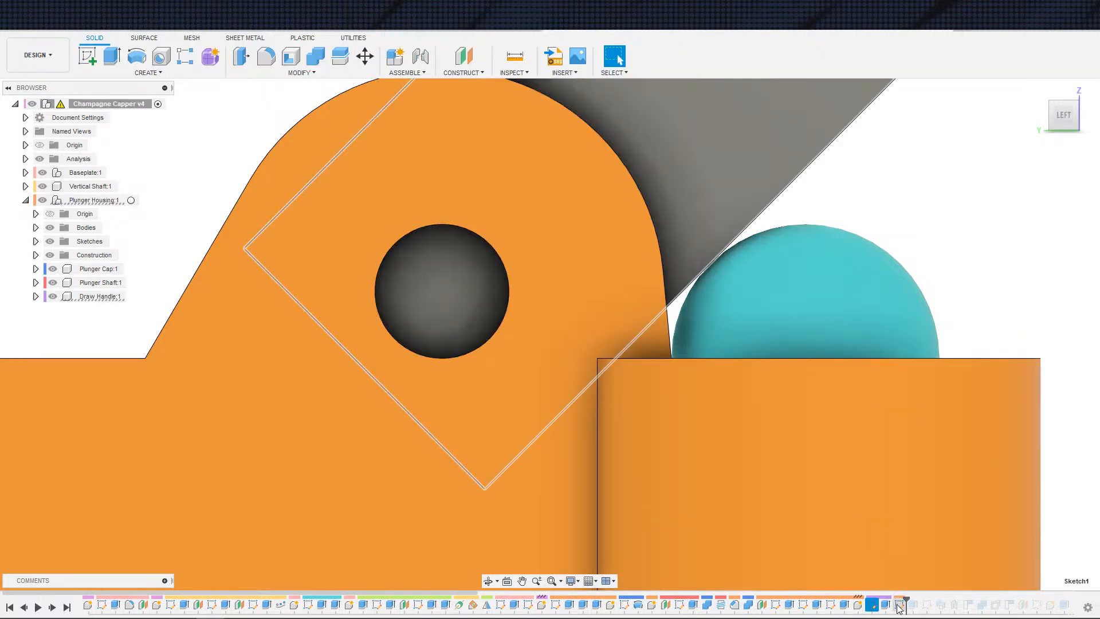
double_click(898, 604)
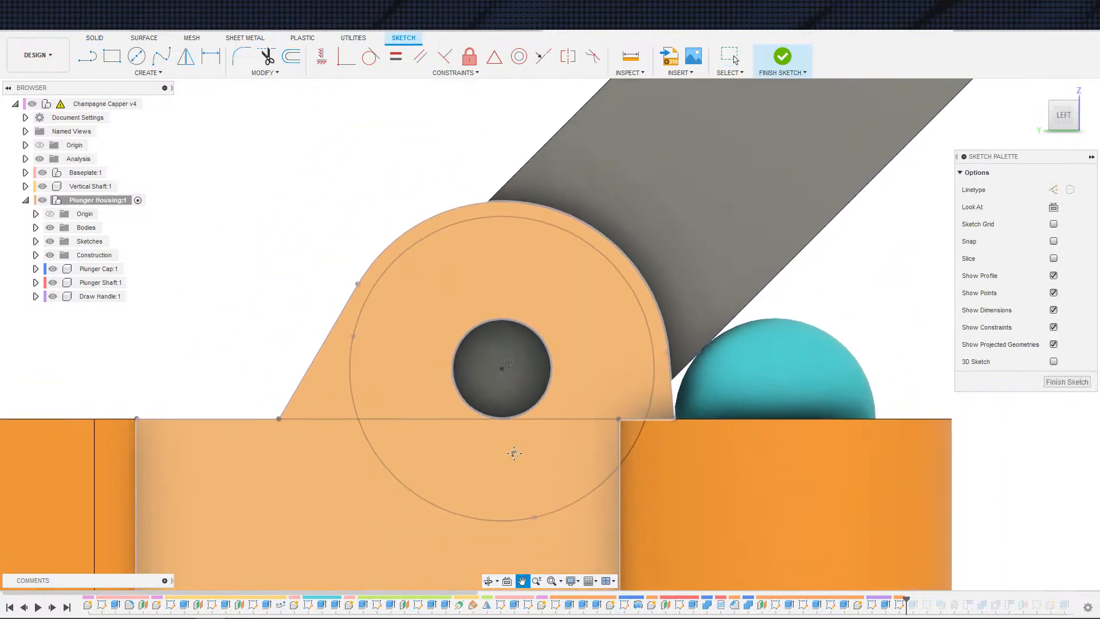
middle_click_drag(514, 453, 531, 455)
left_click(50, 227)
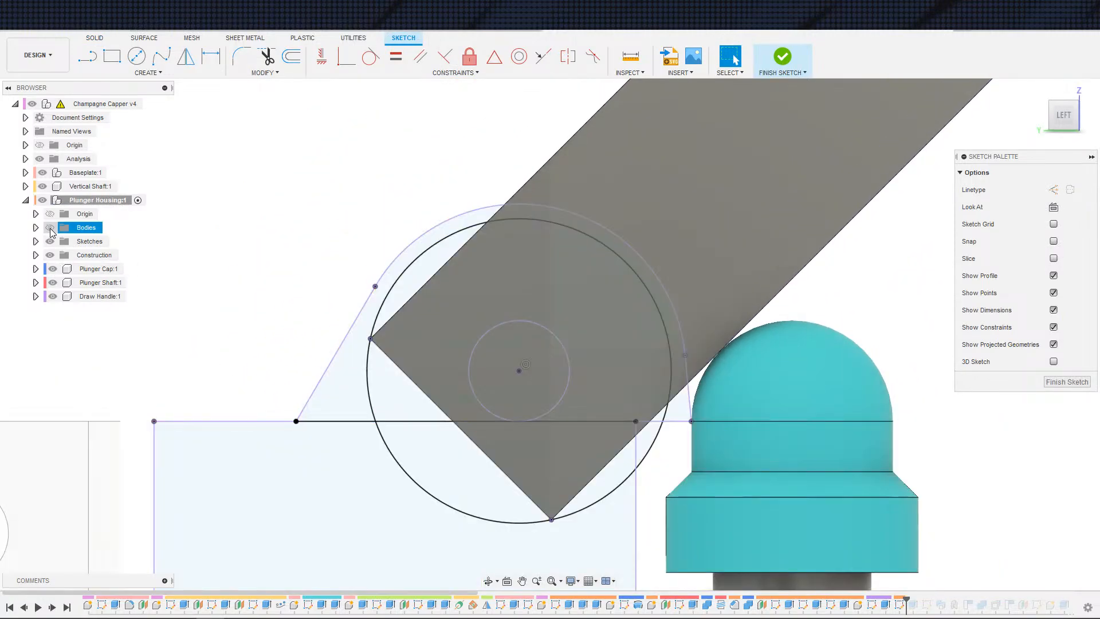
scroll(432, 448, "up", 4)
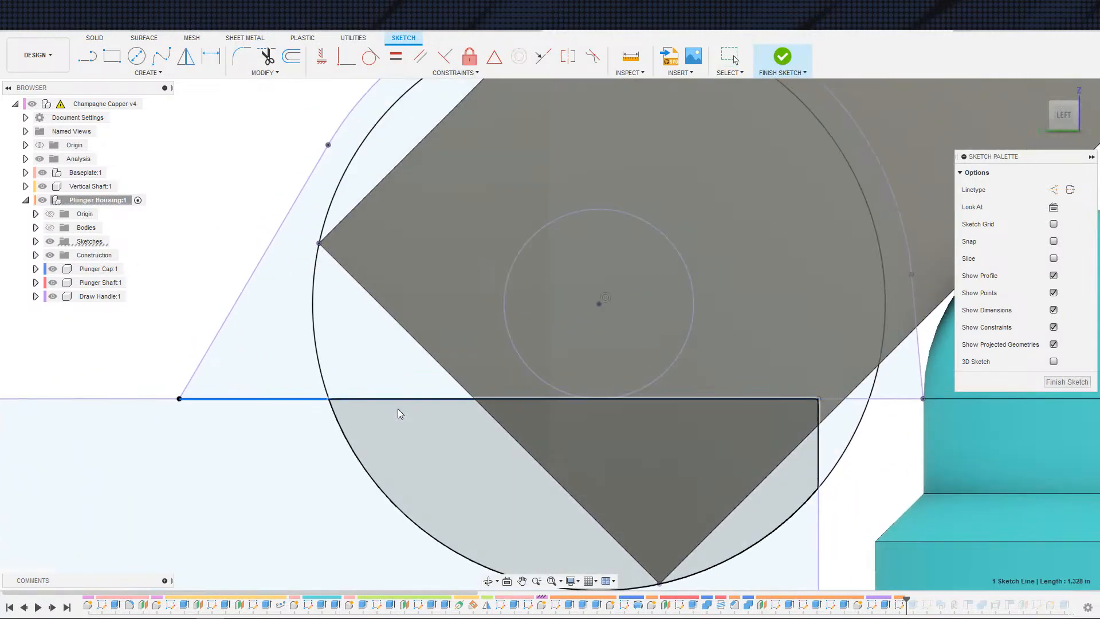
left_click(823, 425)
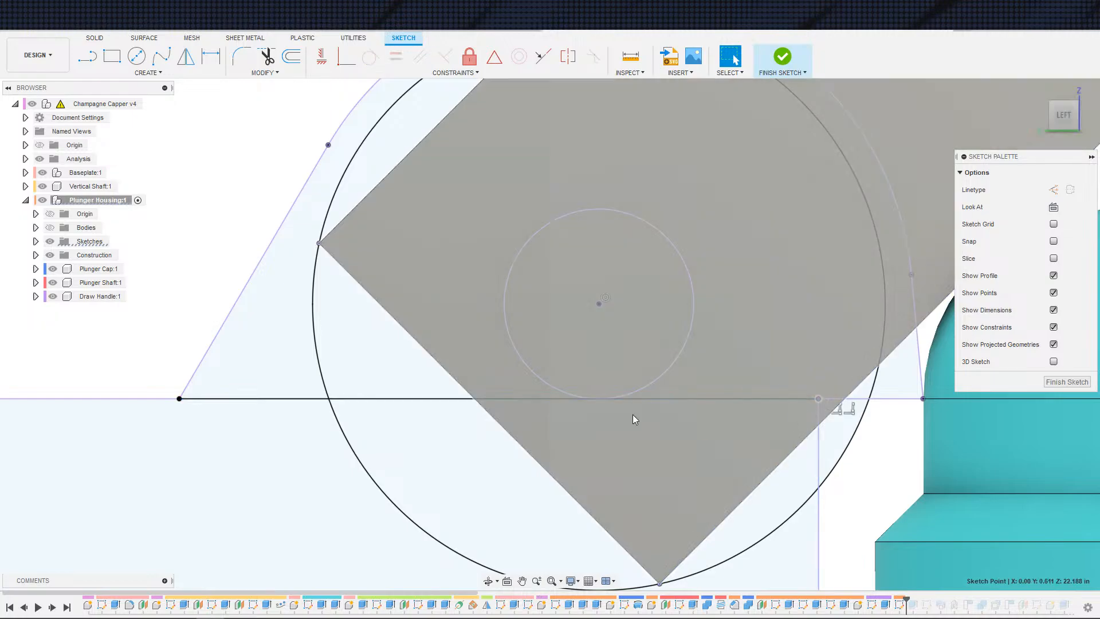
left_click(179, 398)
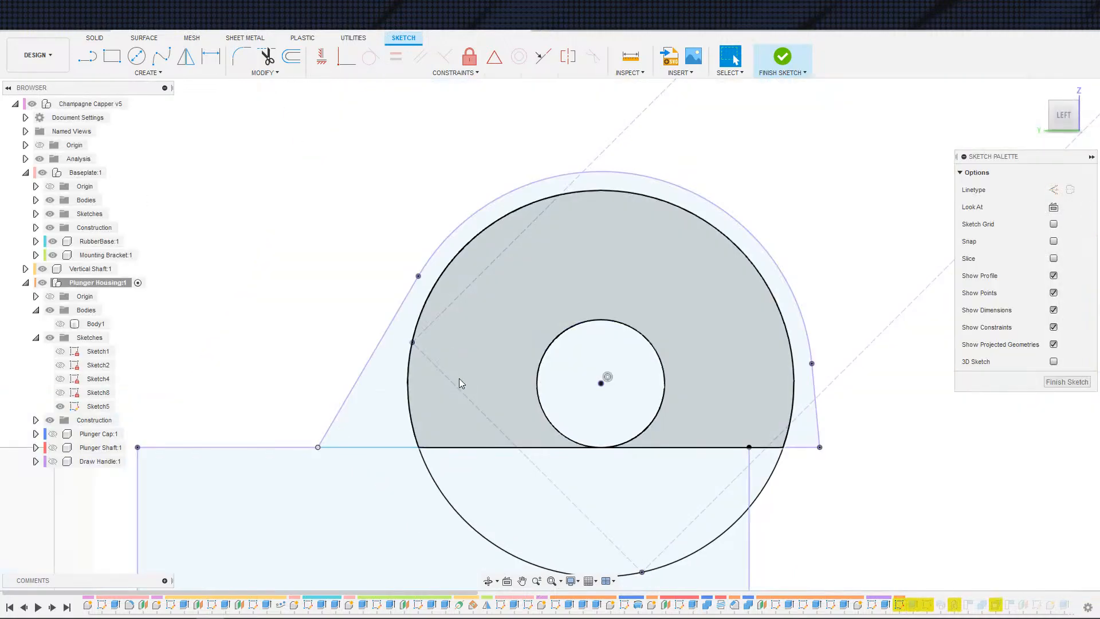
left_click(557, 504)
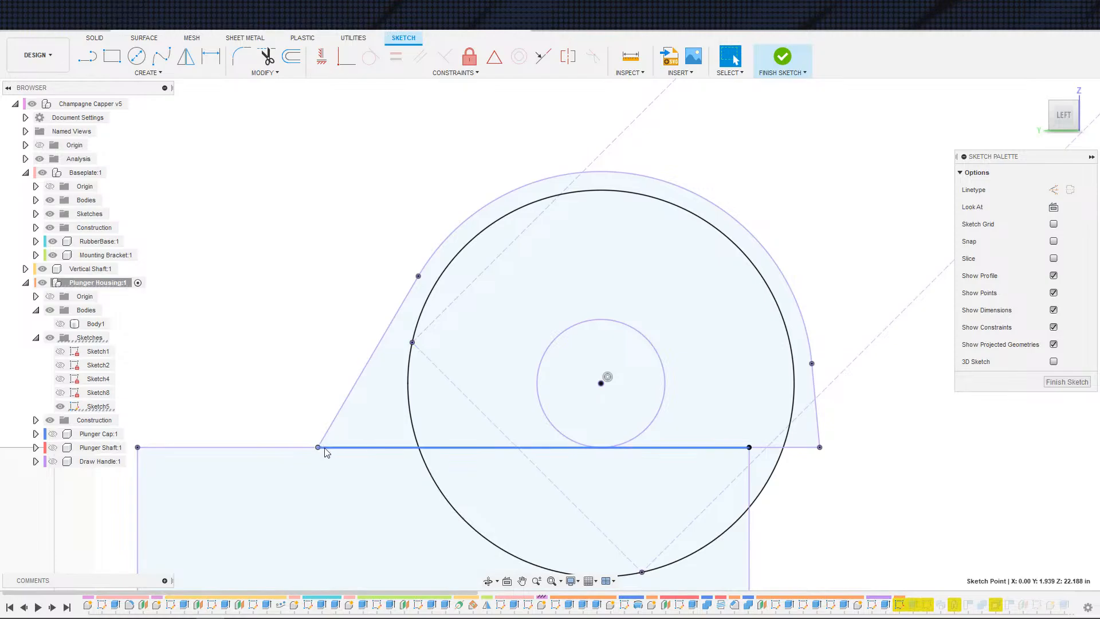
left_click_drag(324, 448, 316, 471)
key("Delete")
scroll(588, 480, "down", 2)
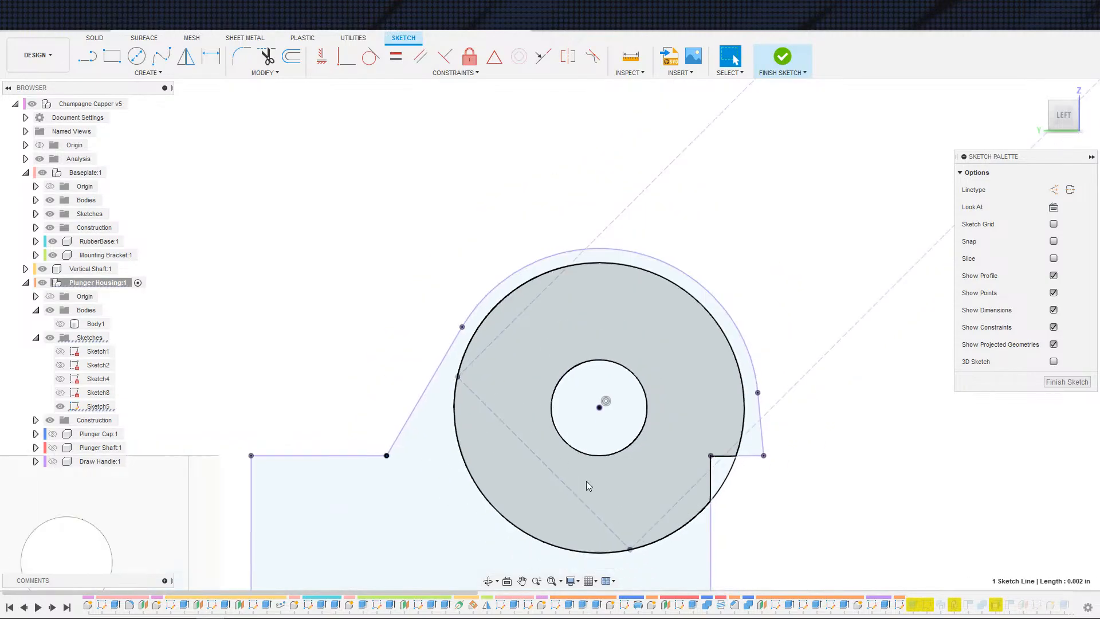
key("ctrl+z")
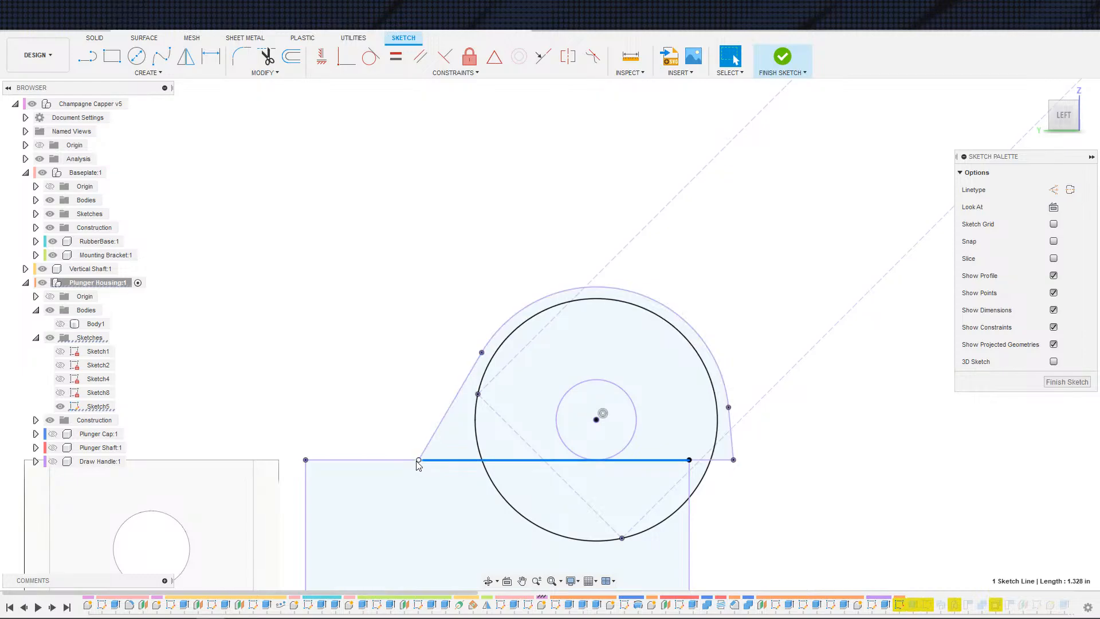
Step: Delete the horizontal line running from the slanted edge's base to the rectangle corner in Sketch5
left_click_drag(417, 461, 417, 466)
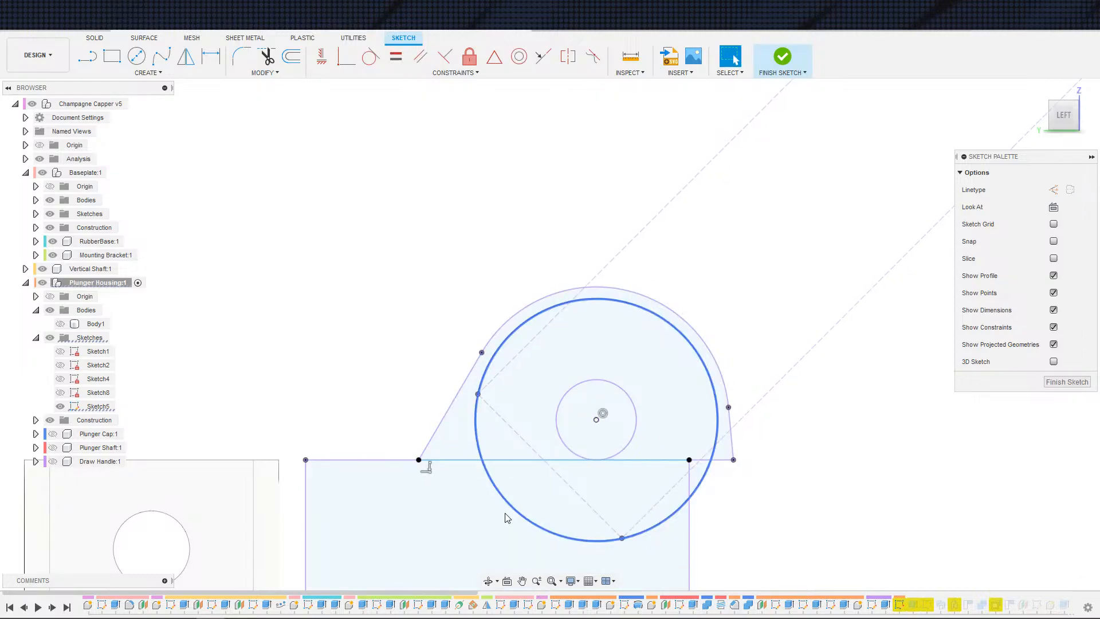
middle_click_drag(481, 500, 411, 543)
left_click(604, 503)
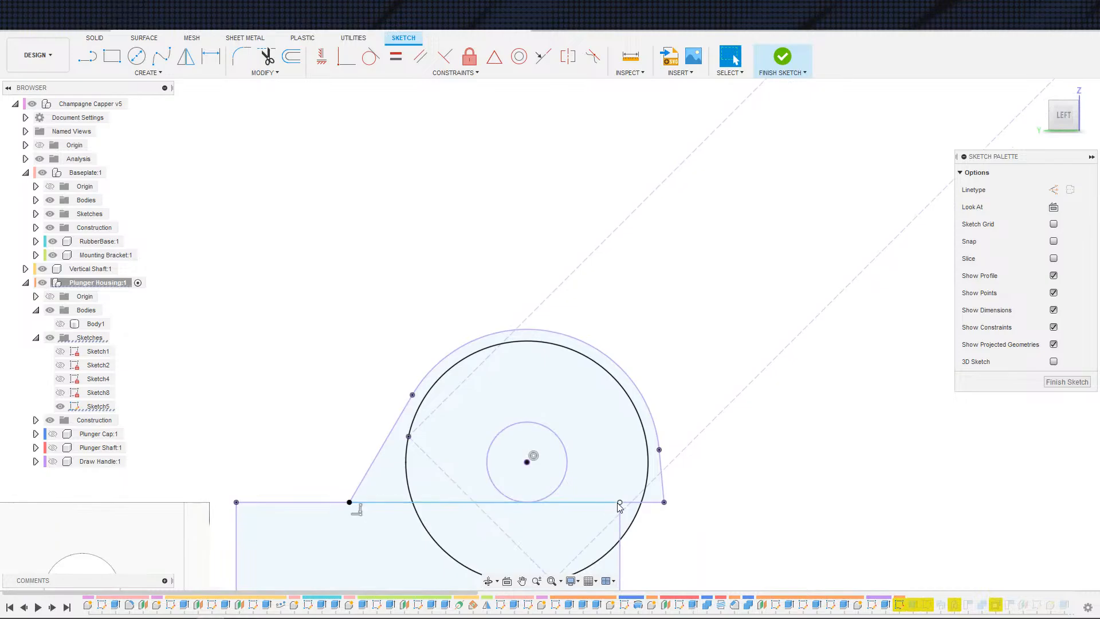
left_click(561, 503)
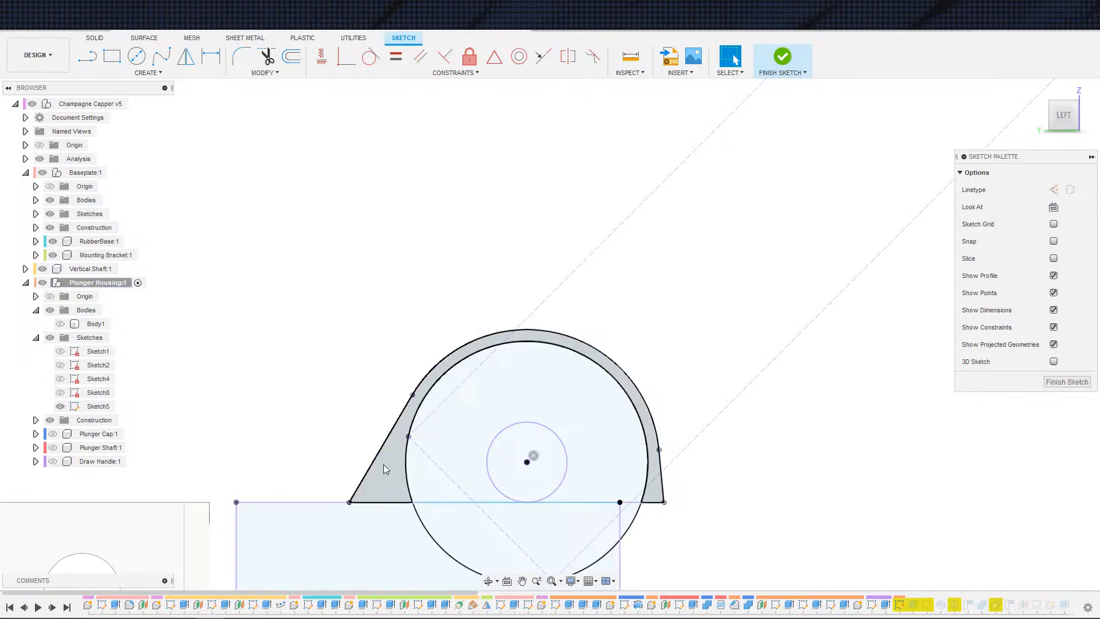
scroll(383, 464, "up", 3)
left_click(398, 540)
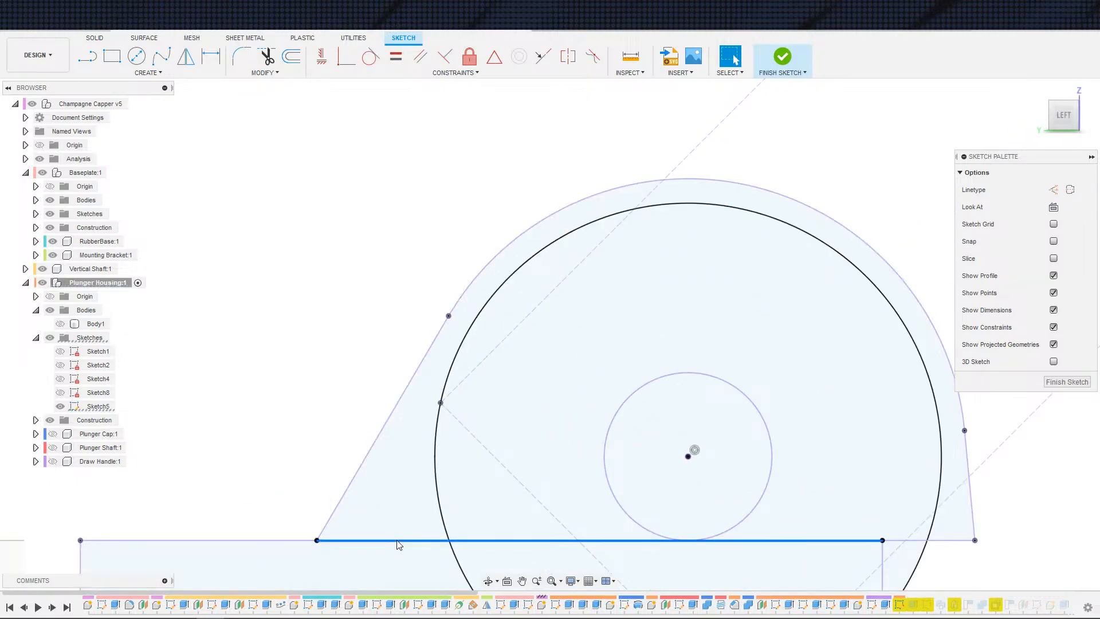
key("Delete")
scroll(309, 500, "down", 3)
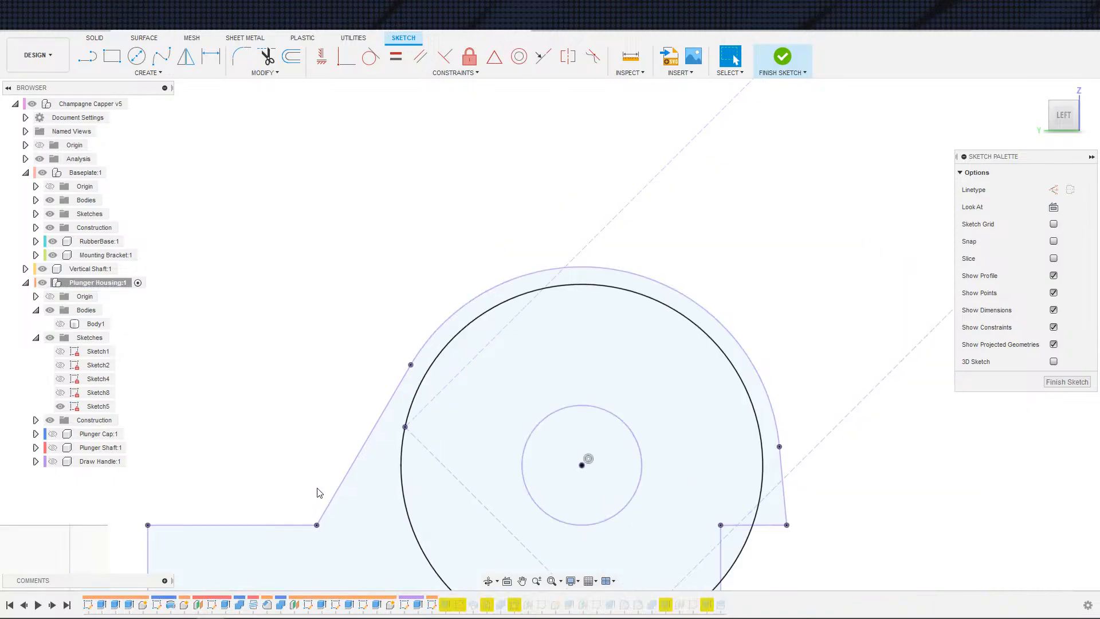
Step: Redraw the horizontal line between the rectangle corner and the slanted edge's base point, then finish Sketch5
middle_click_drag(324, 464, 343, 439)
key("s")
left_click(421, 520)
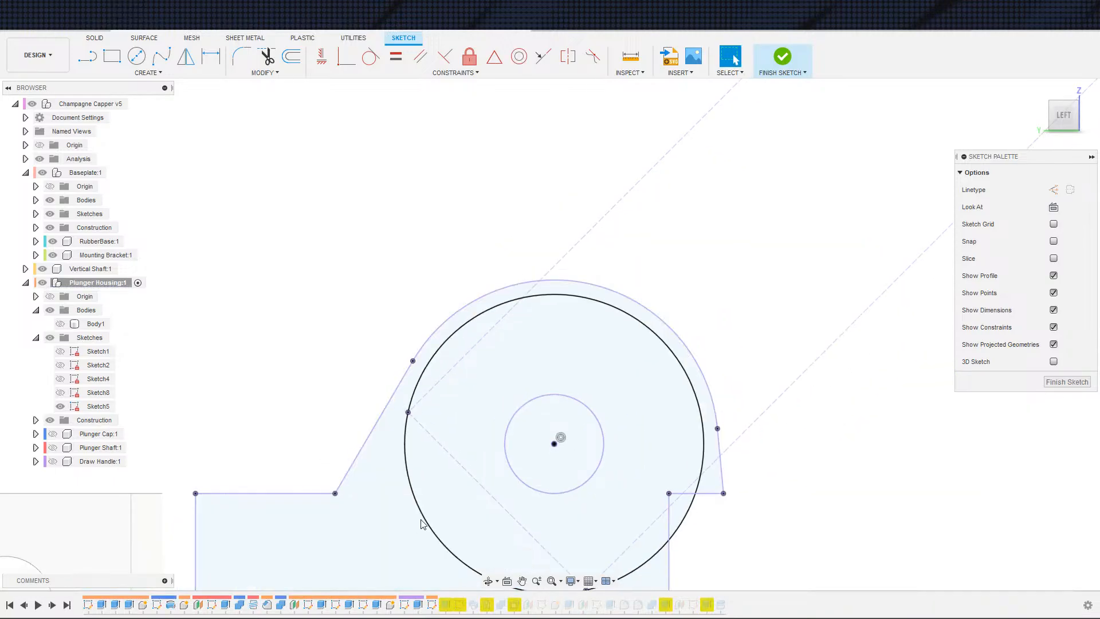
left_click(669, 493)
left_click(335, 492)
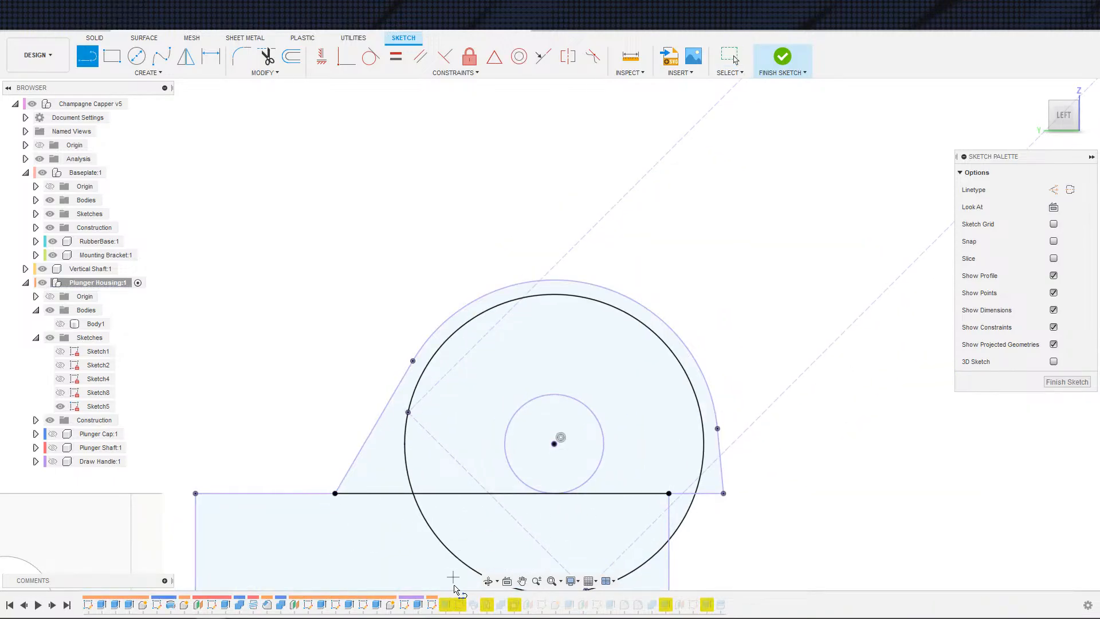
key("Escape")
scroll(489, 493, "down", 3)
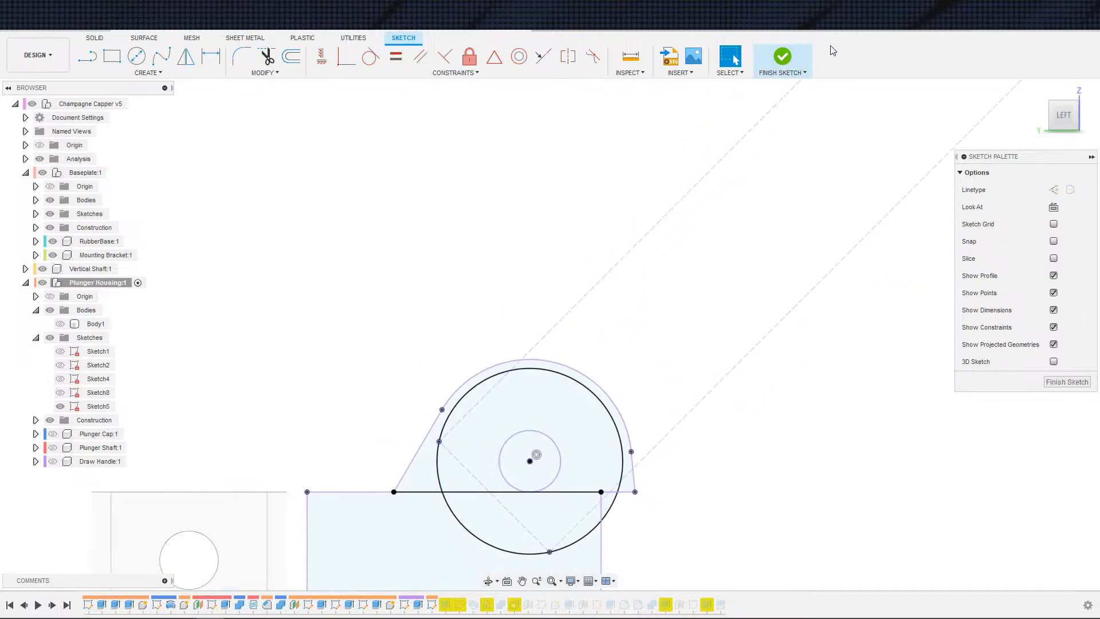
left_click(783, 57)
Step: Open the v4 sketch and symmetric cut feature to compare their settings and profile selection
double_click(899, 606)
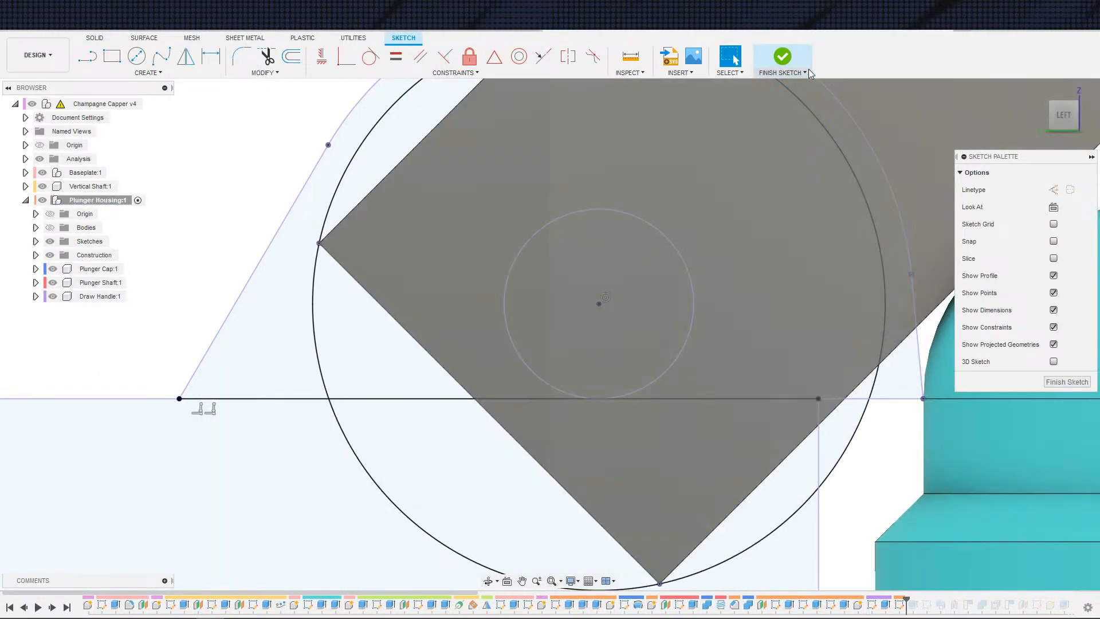
left_click(783, 56)
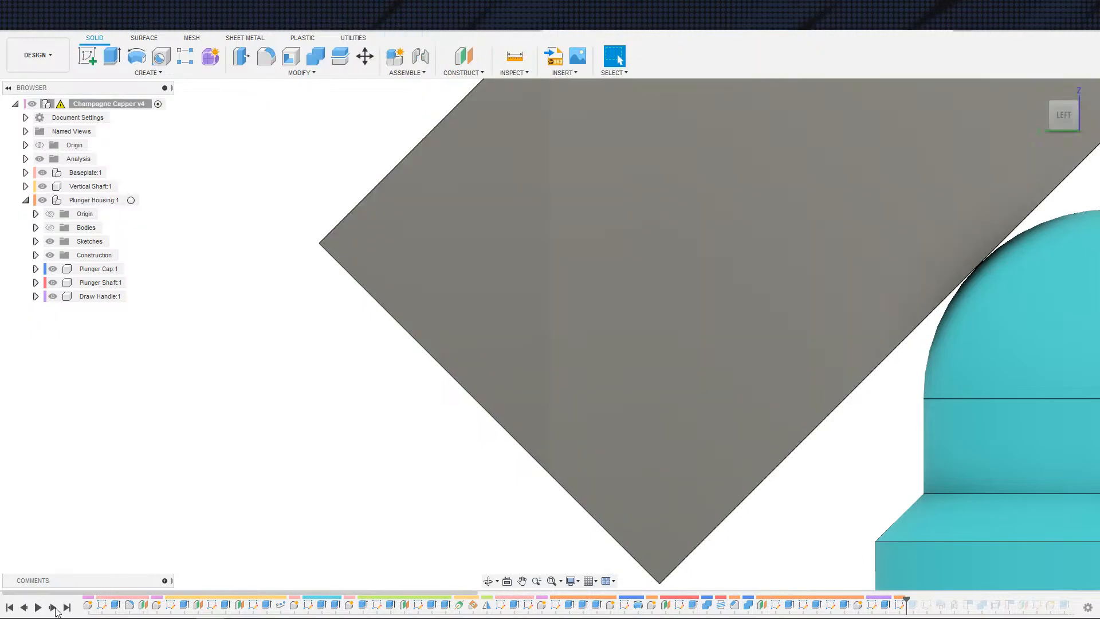
double_click(913, 606)
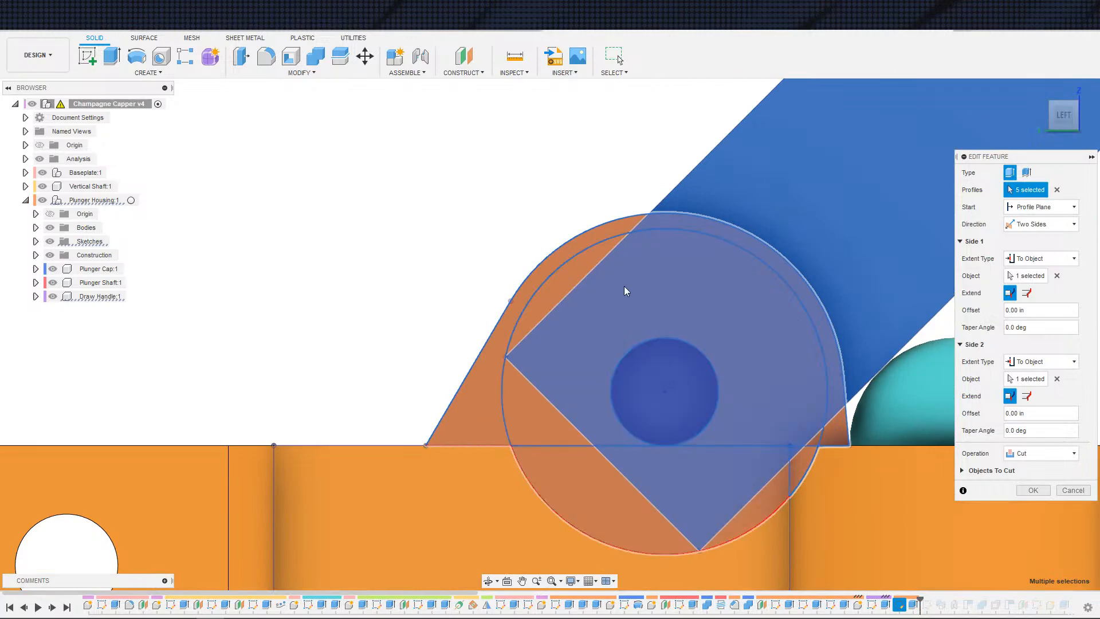
key("Escape")
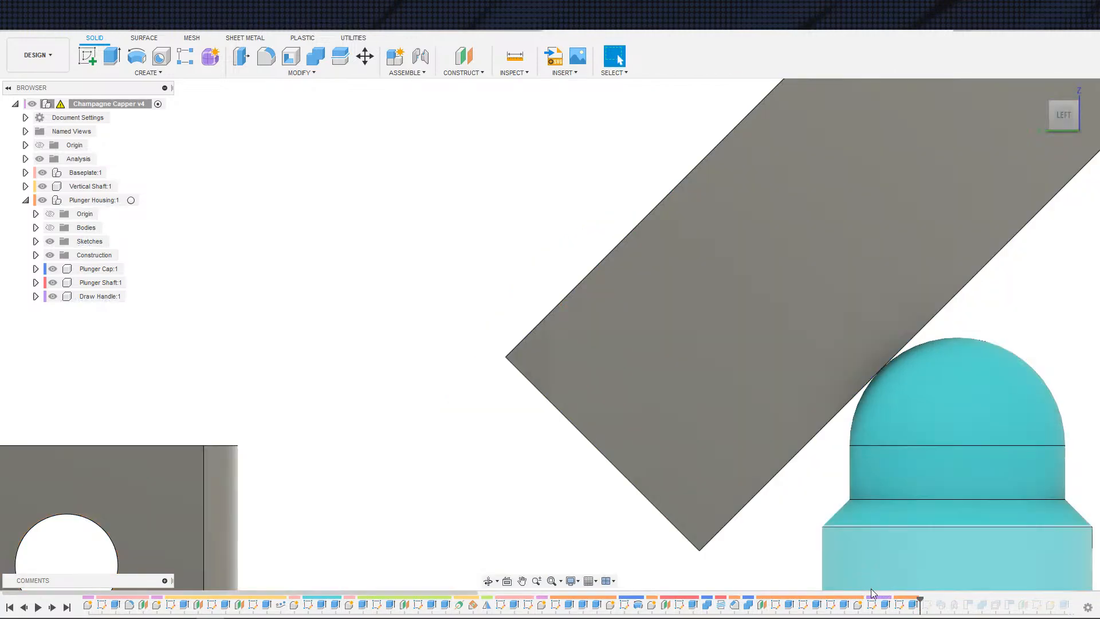
double_click(913, 606)
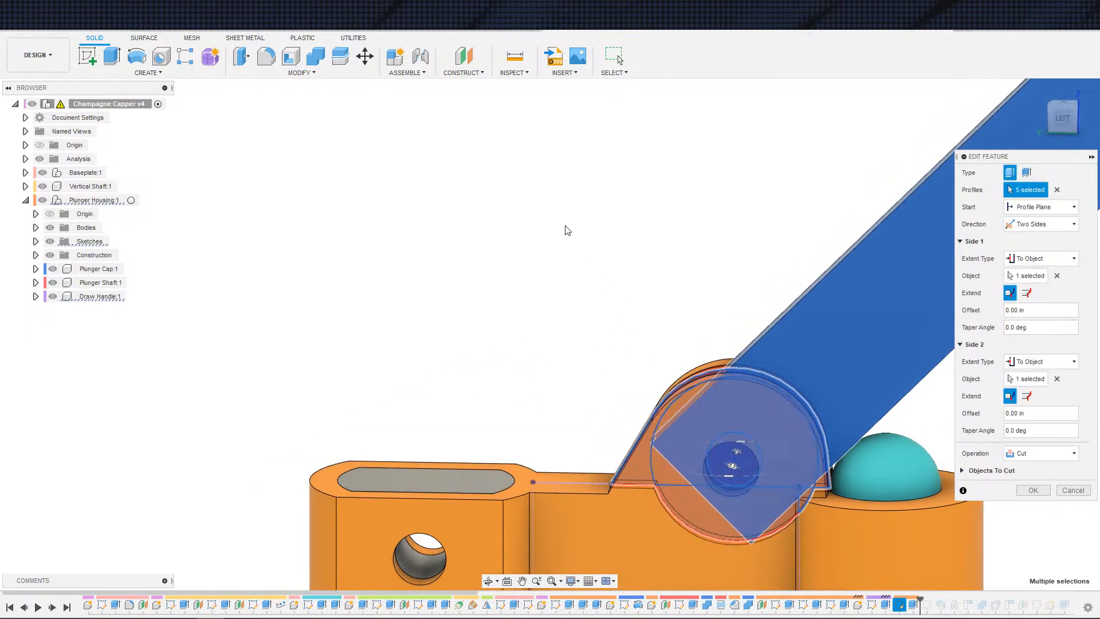
key("Escape")
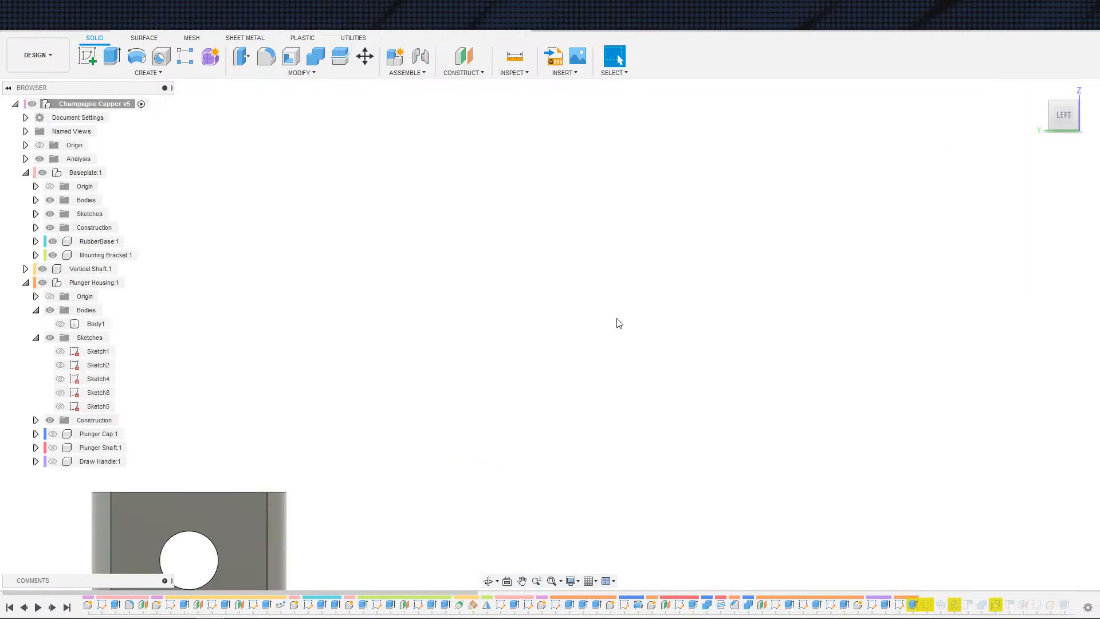
Step: Compare the cut feature's selected profiles in v5 and v4 from orbited views
double_click(914, 605)
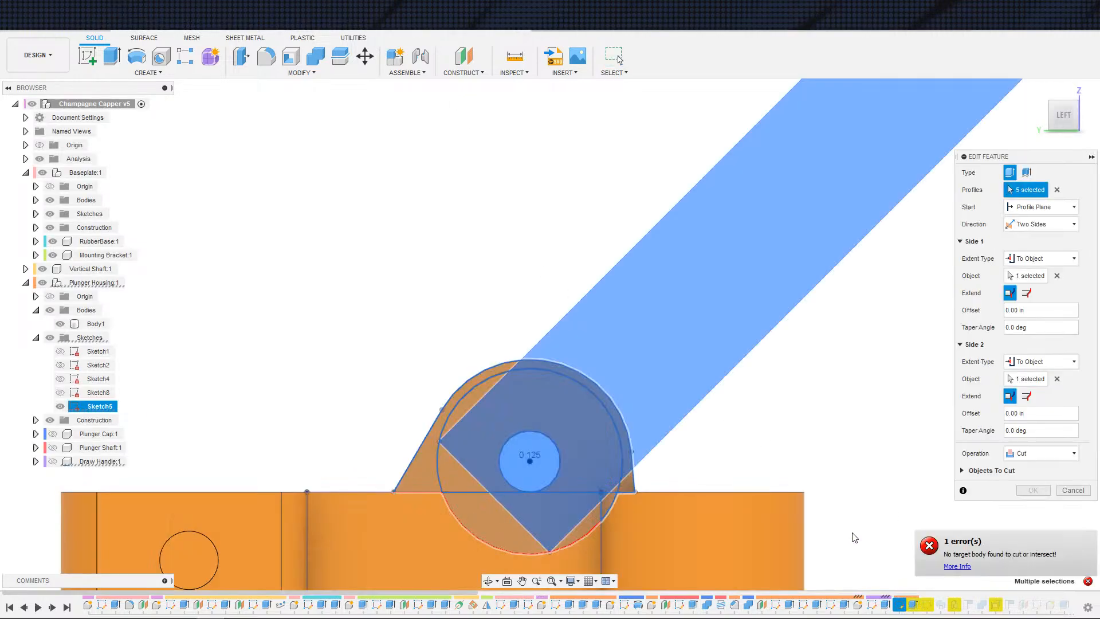
mouse_move(585, 500)
middle_mouse_down("shift")
mouse_move(564, 522)
mouse_move(588, 518)
mouse_move(519, 516)
mouse_move(580, 510)
middle_mouse_up("shift")
scroll(587, 517, "up", 3)
left_click(579, 499)
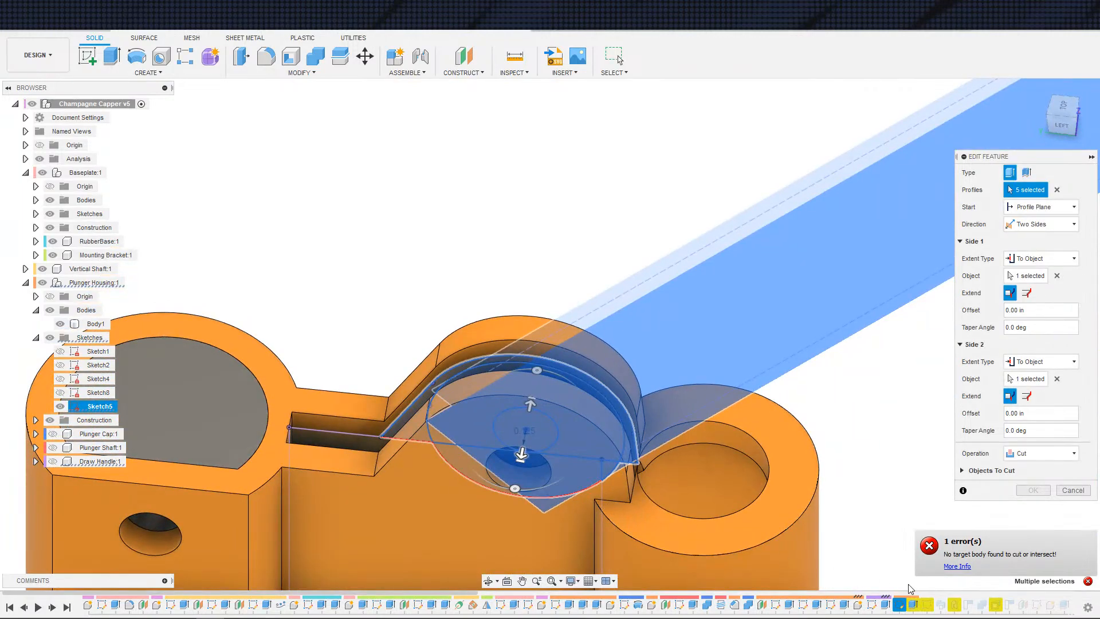
key("Escape")
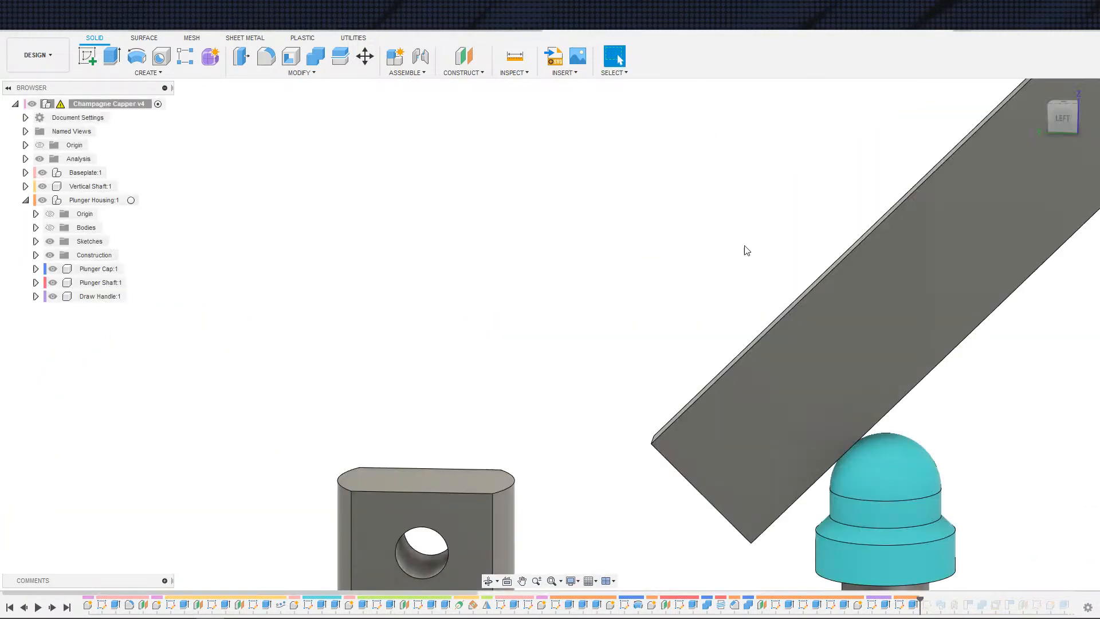
double_click(912, 606)
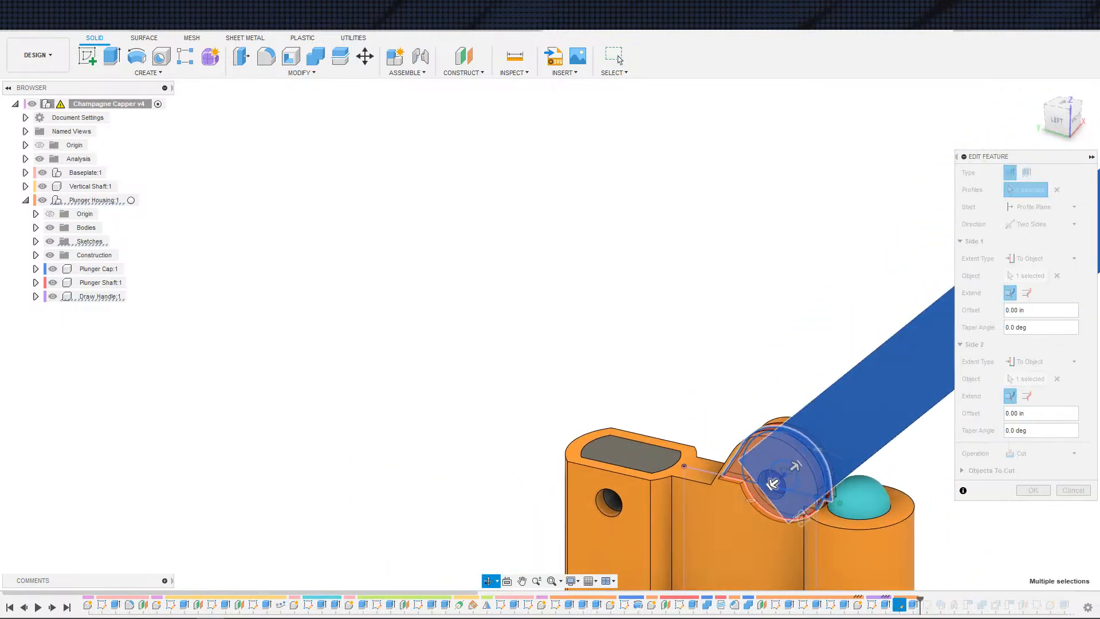
middle_click_drag(774, 522, 853, 513, "shift")
key("Escape")
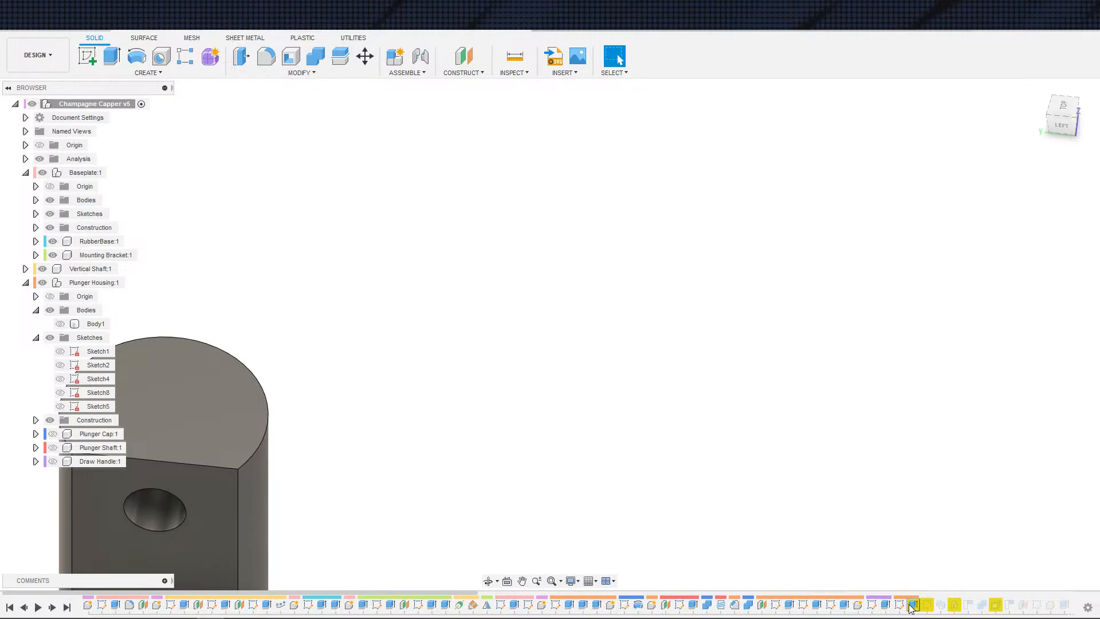
Step: Edit the final v5 cut feature, clear its profiles and reselect five profiles around the pivot with the housing body hidden
double_click(912, 605)
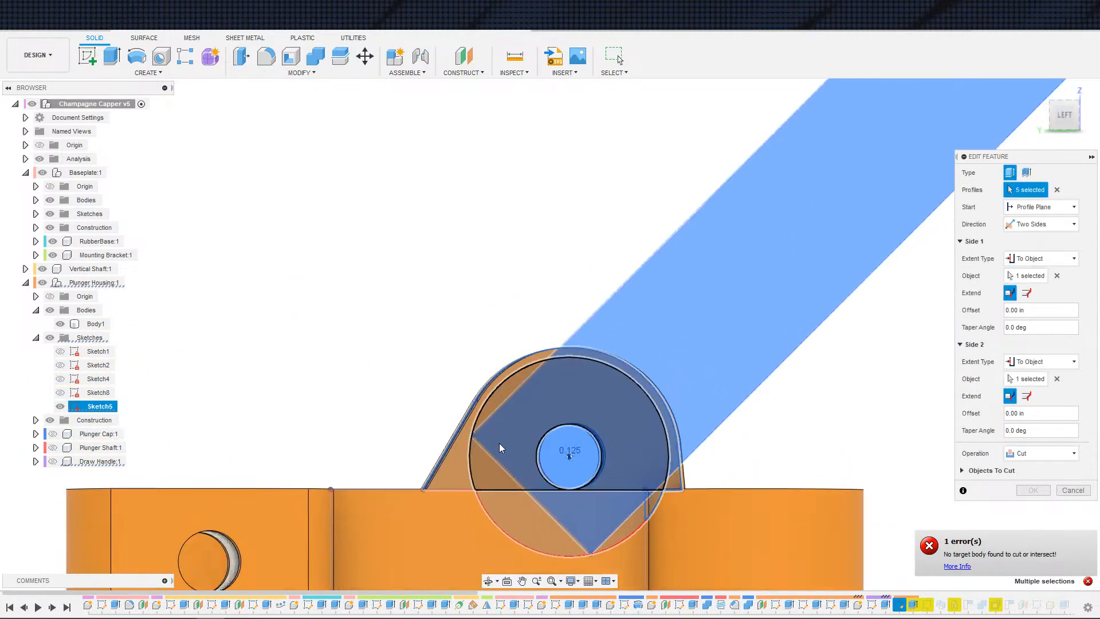
left_click(520, 517)
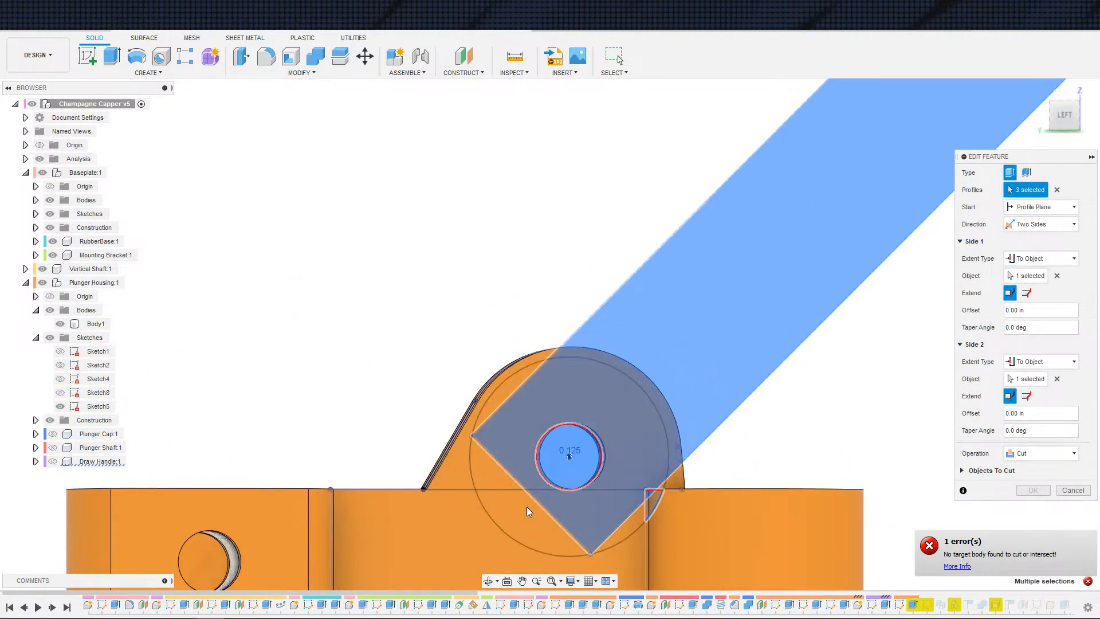
left_click(1055, 191)
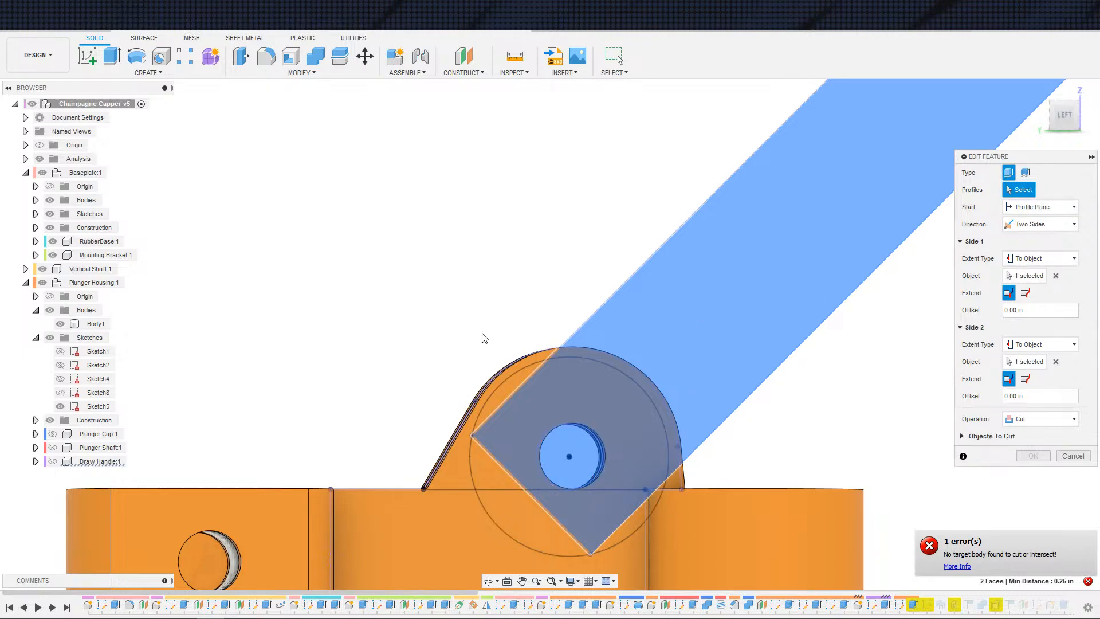
left_click(60, 325)
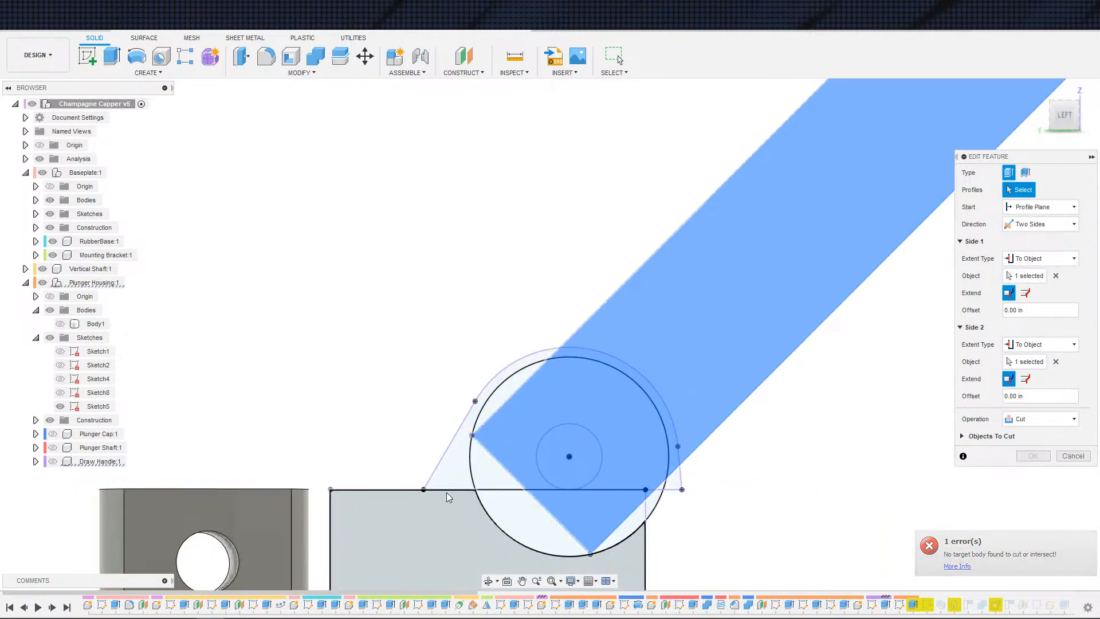
left_click(462, 480)
left_click(494, 480)
left_click(519, 507)
left_click(569, 466)
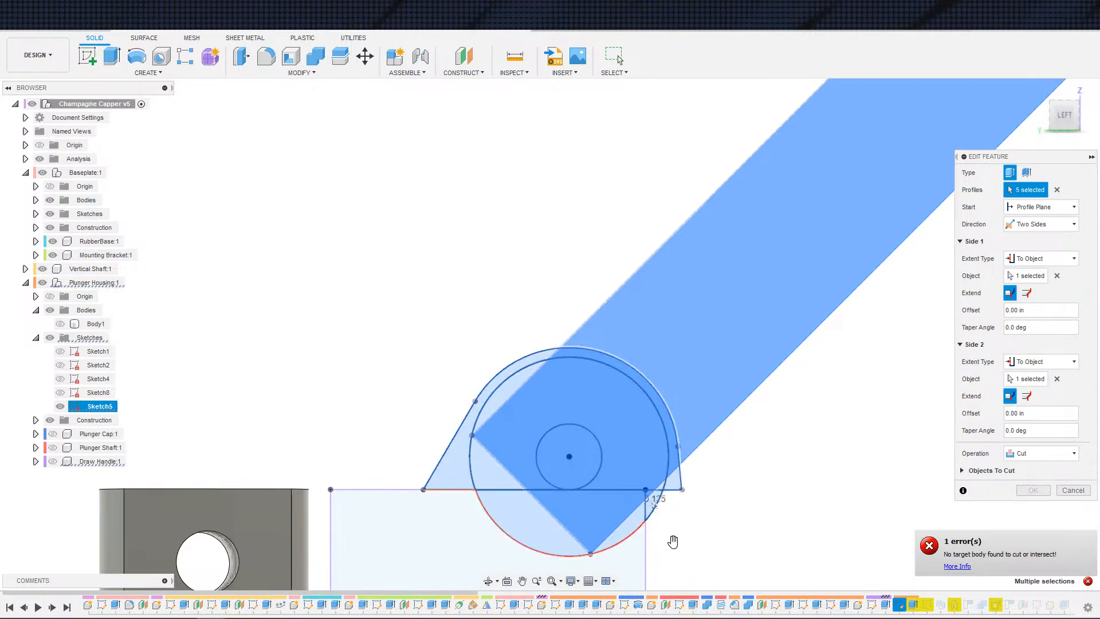
left_click(59, 324)
Step: Inspect the cut preview from orbited views, toggling the Draw Handle's visibility to check the objects to cut
middle_click_drag(252, 356, 520, 360, "shift")
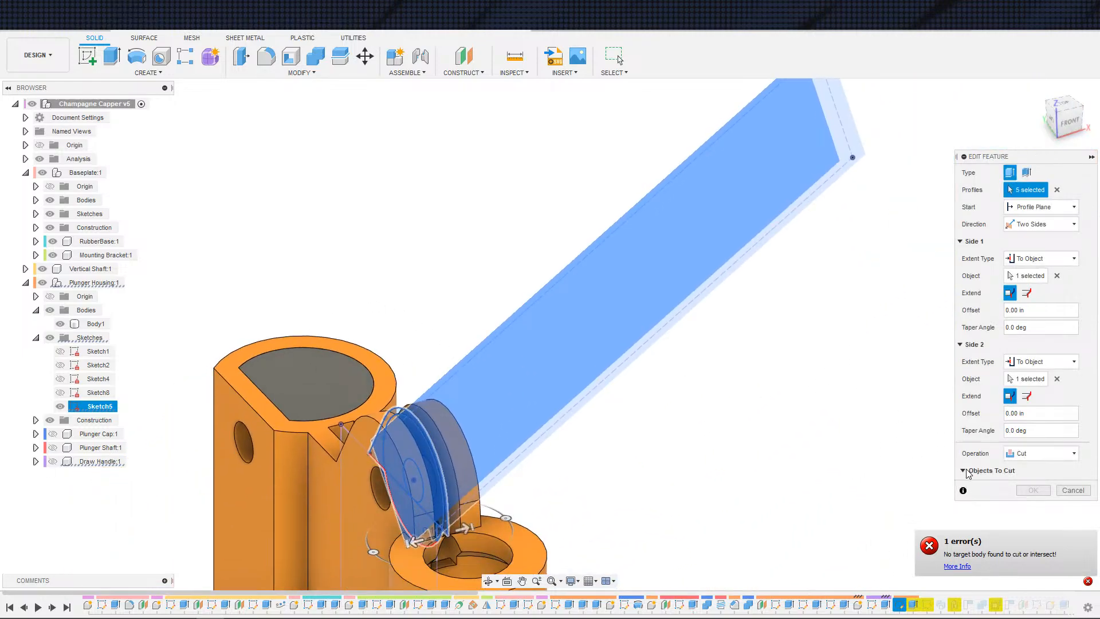
scroll(774, 455, "down", 2)
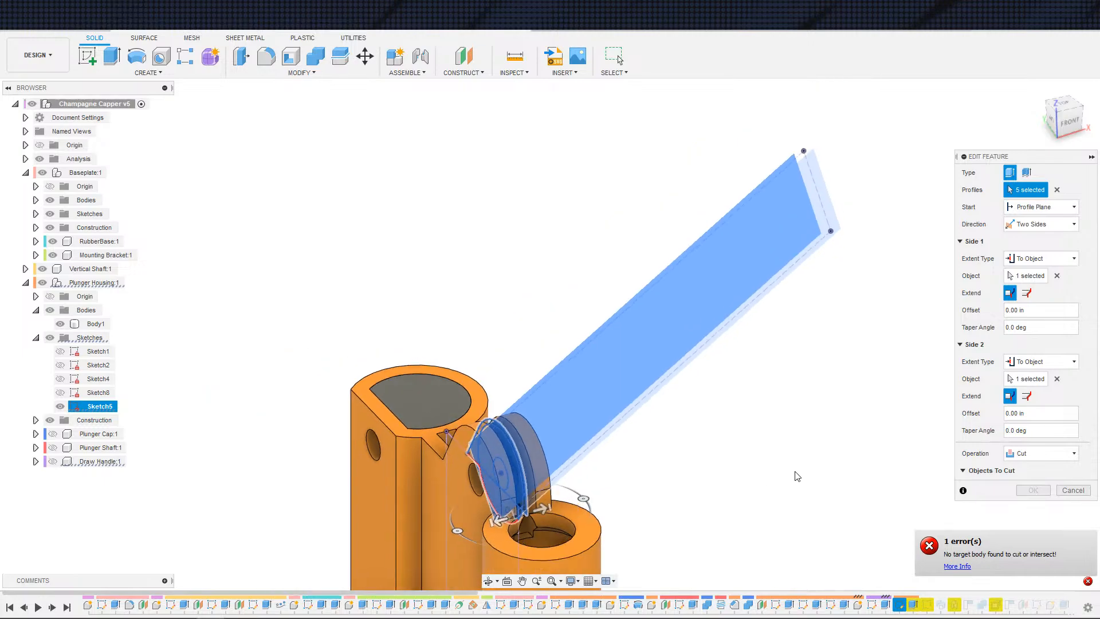
scroll(794, 441, "up", 3)
scroll(791, 400, "down", 3)
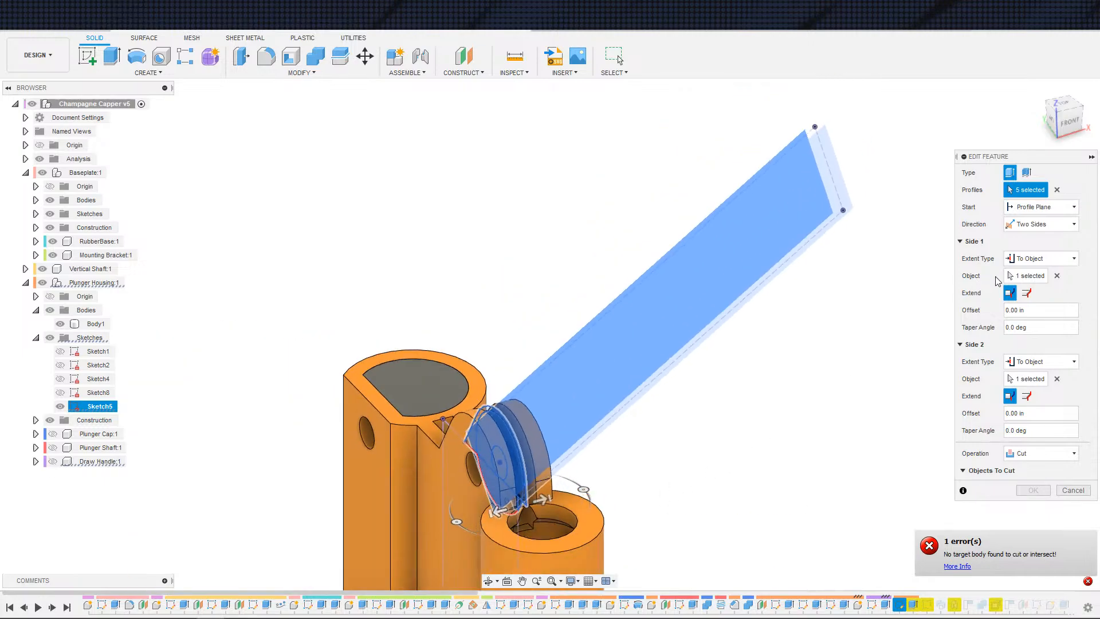
left_click(52, 461)
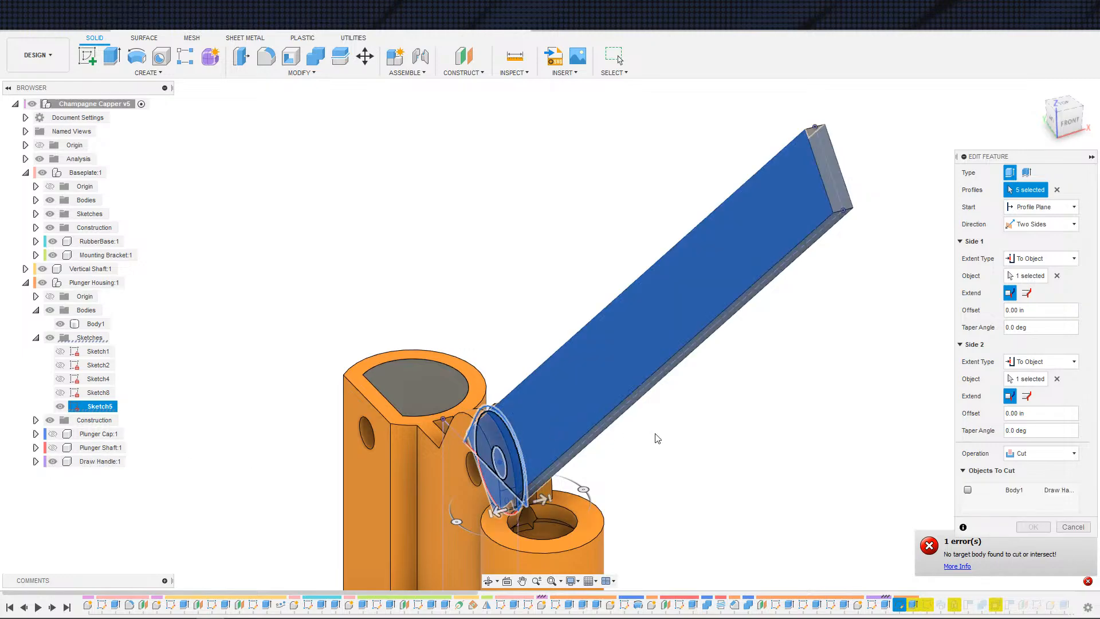
left_click(52, 461)
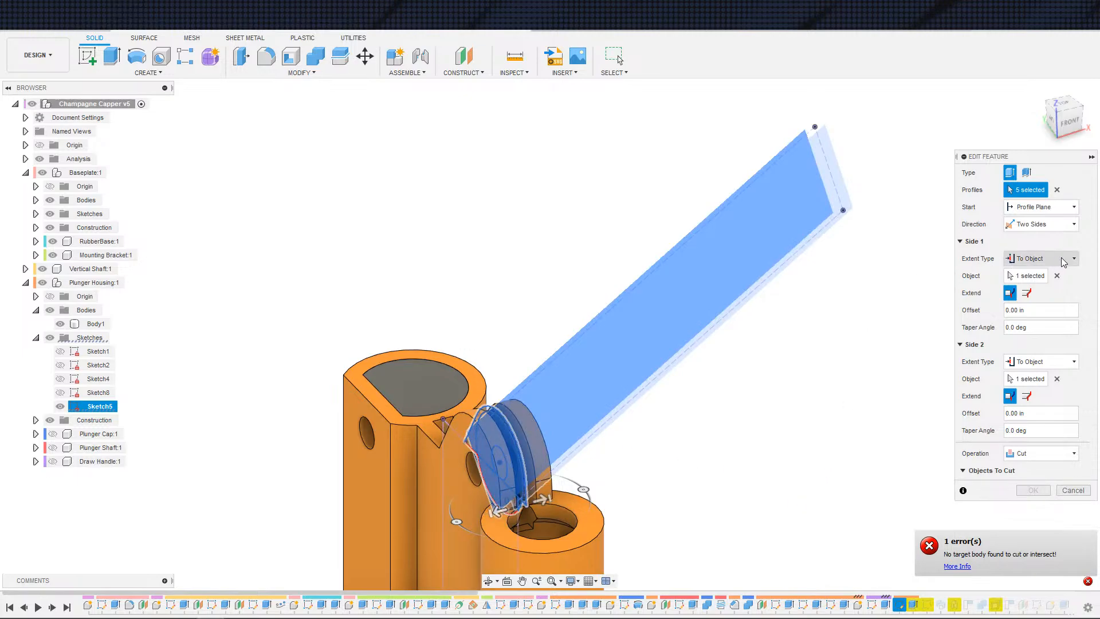
middle_click_drag(756, 396, 917, 303, "shift")
scroll(756, 381, "up", 1)
scroll(668, 394, "up", 5)
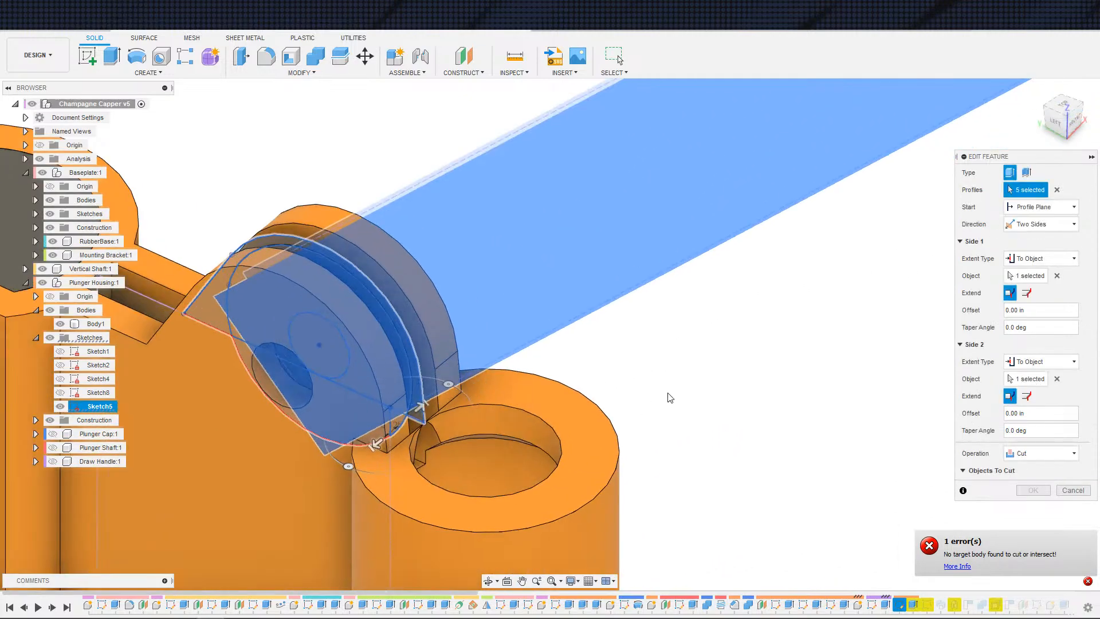
middle_click_drag(668, 394, 810, 299, "shift")
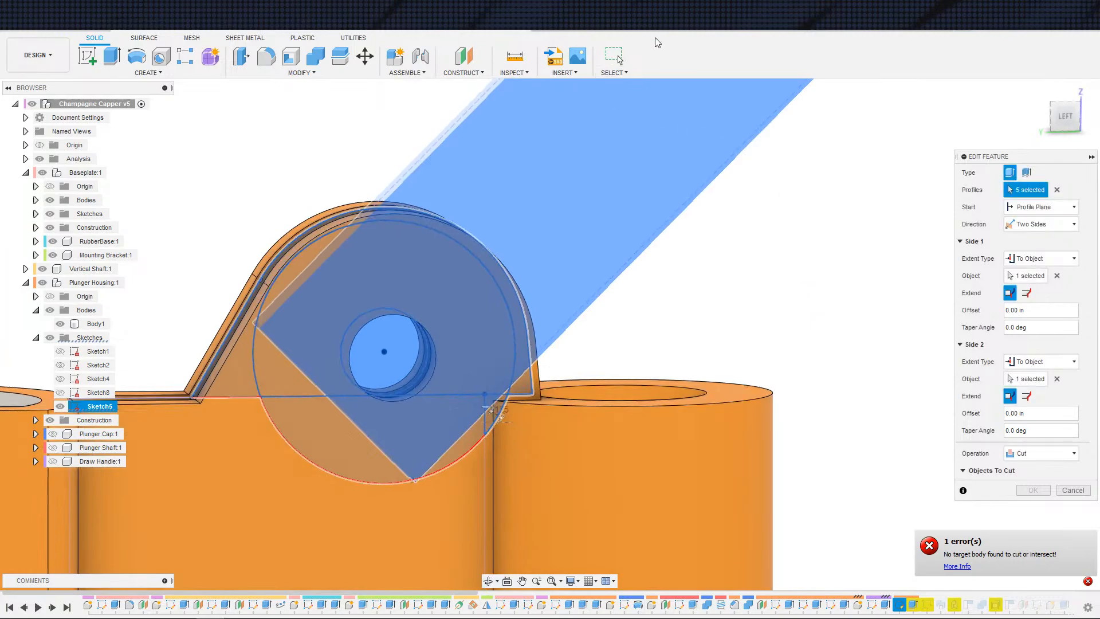
Step: Switch to v4 and open its final cut feature to compare the profile selection from an orbited view
left_click(665, 23)
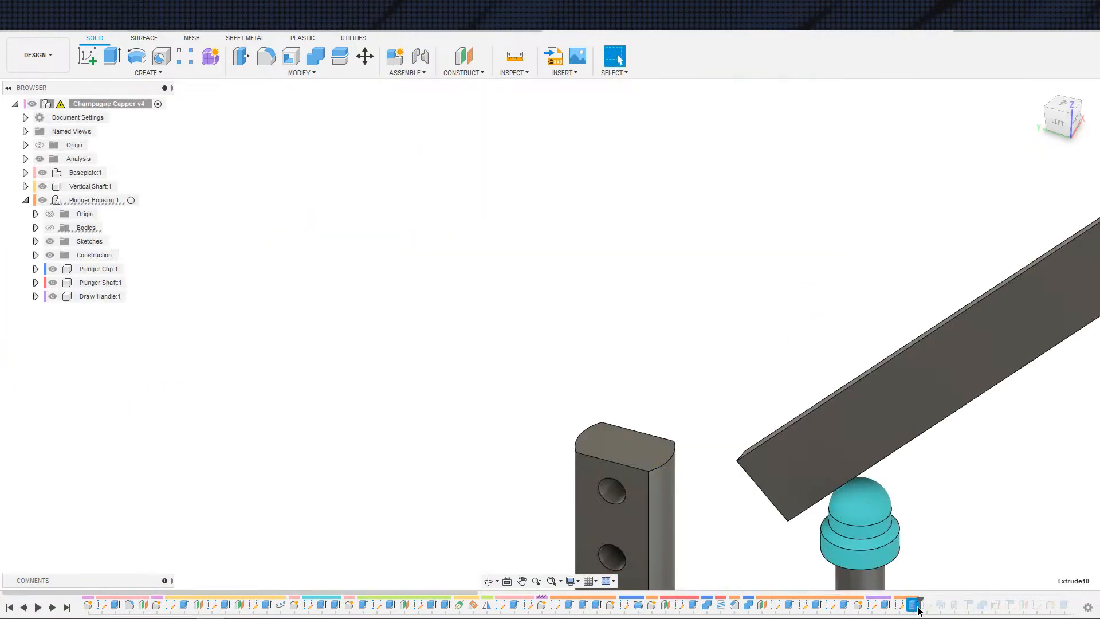
double_click(911, 604)
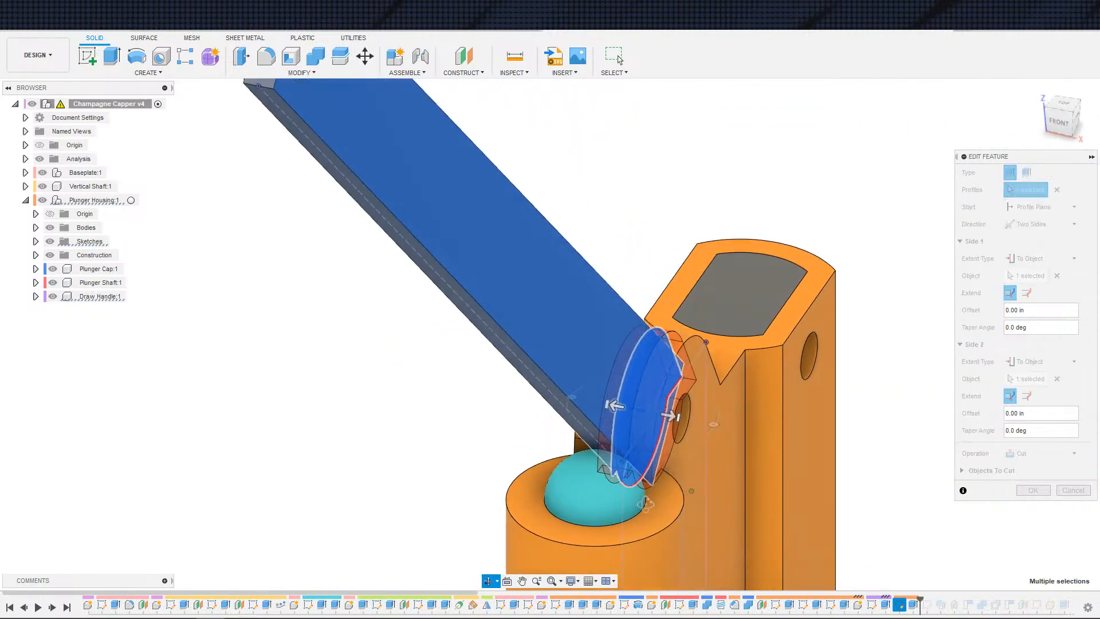
middle_click_drag(645, 504, 772, 468, "shift")
key("Escape")
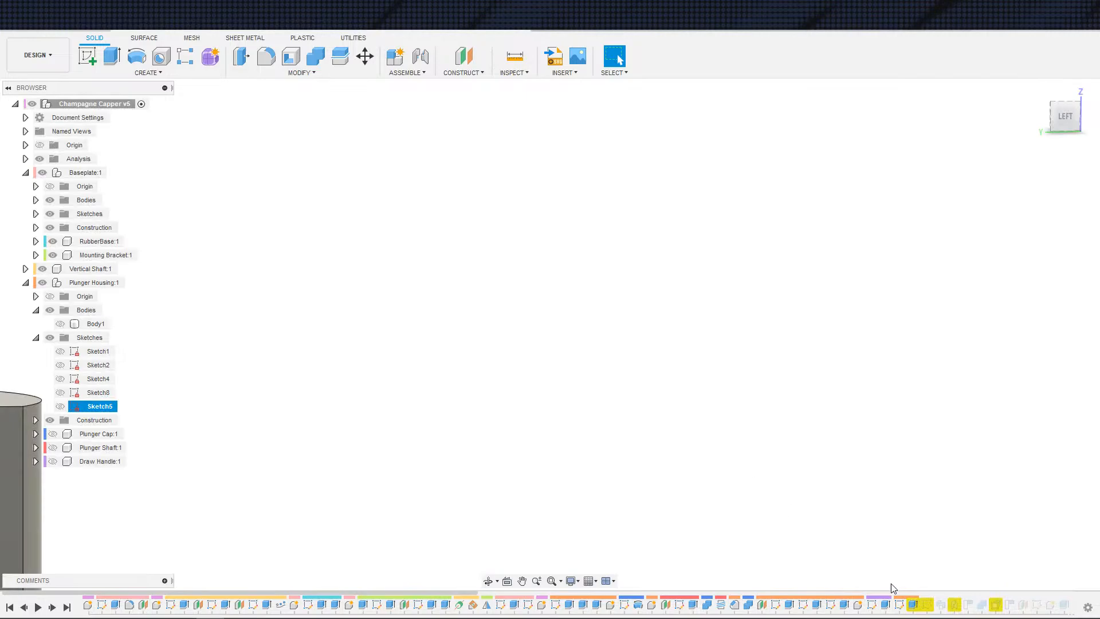
Step: Reopen the v5 final cut feature and try adding the profile below the pivot, then cancel
double_click(911, 607)
scroll(808, 516, "down", 3)
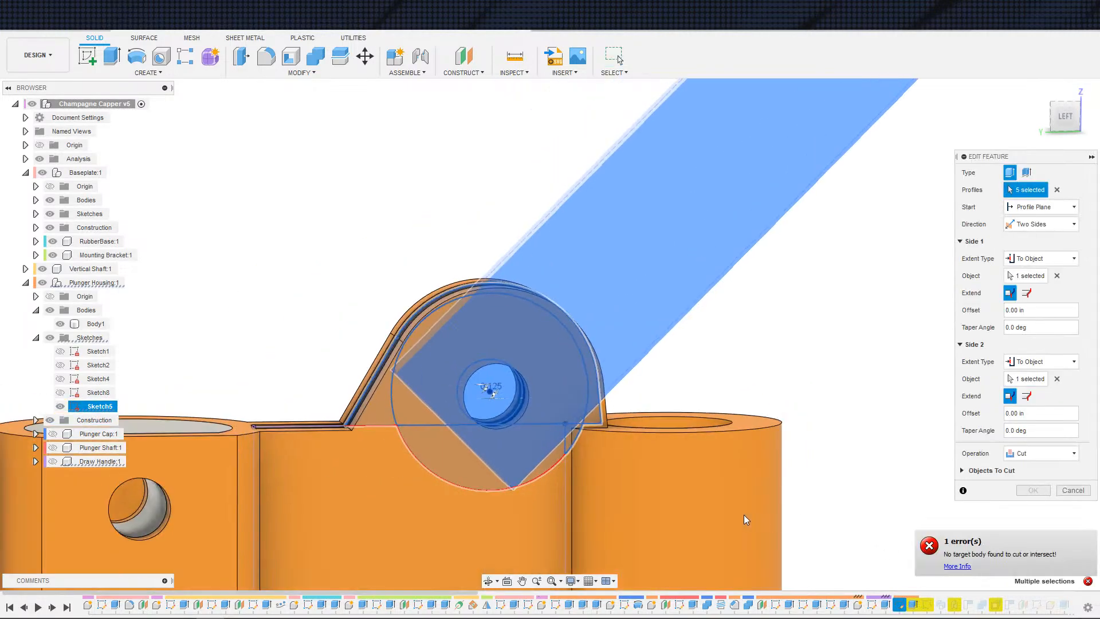
key("Escape")
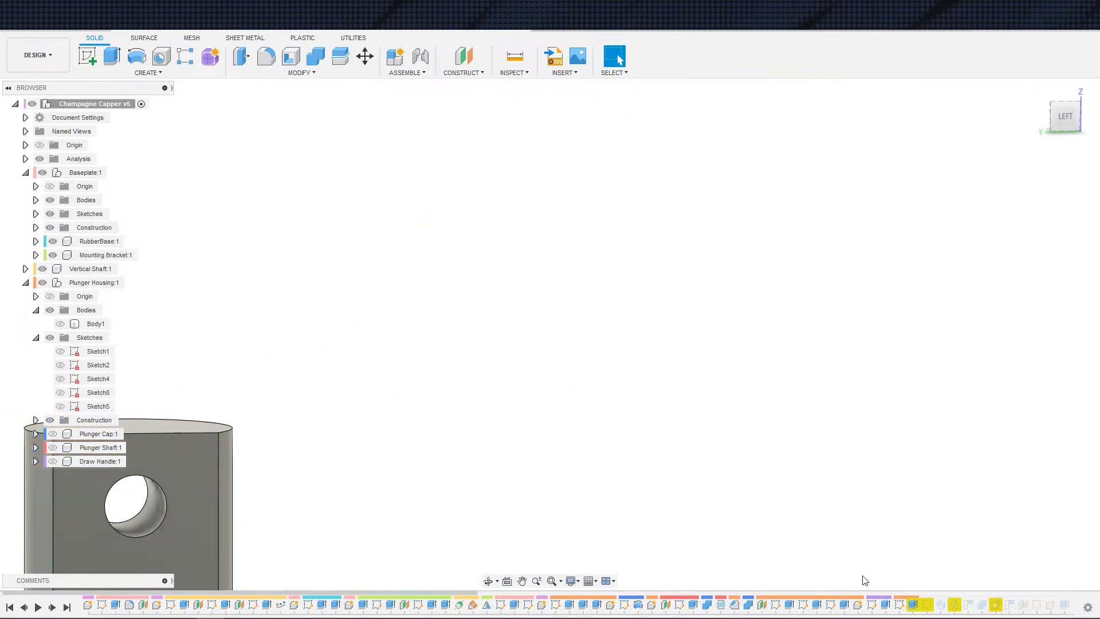
double_click(914, 611)
scroll(598, 458, "up", 3)
middle_click_drag(597, 447, 545, 459, "shift")
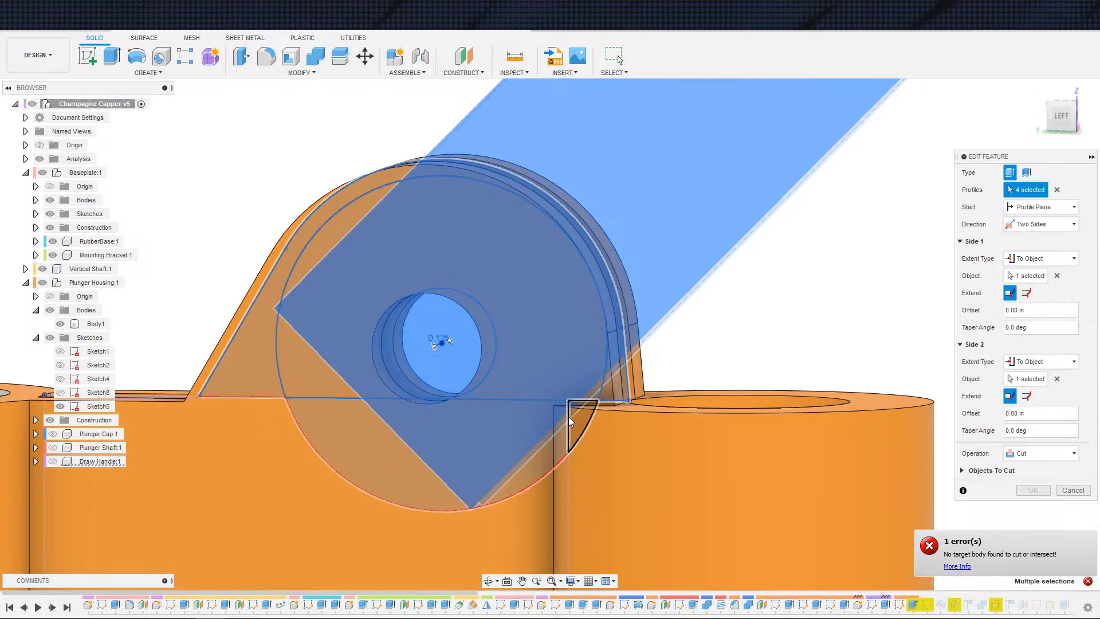
left_click(540, 439)
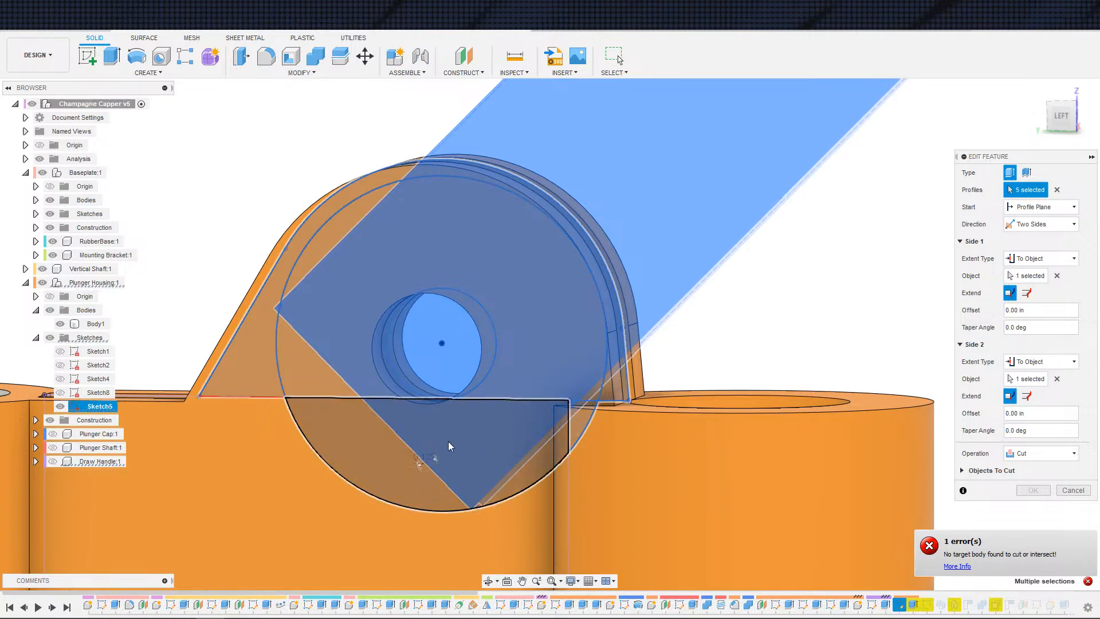
middle_click_drag(239, 372, 304, 480, "shift")
key("Escape")
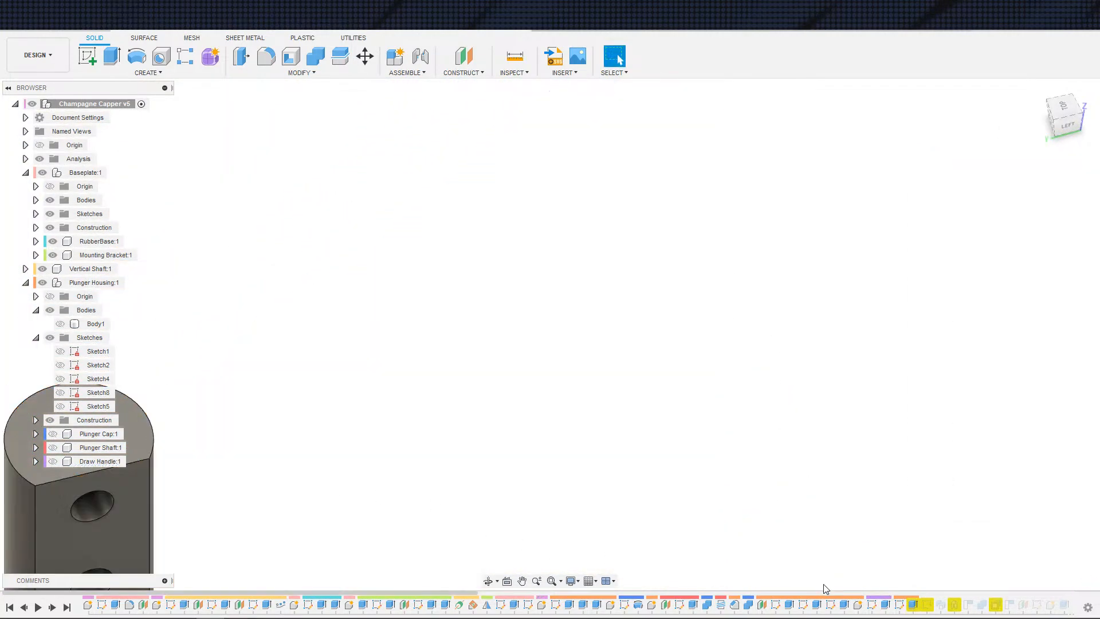
Step: Edit the earlier symmetric cut from Sketch8 and remove one profile from its selection, leaving five profiles
double_click(854, 605)
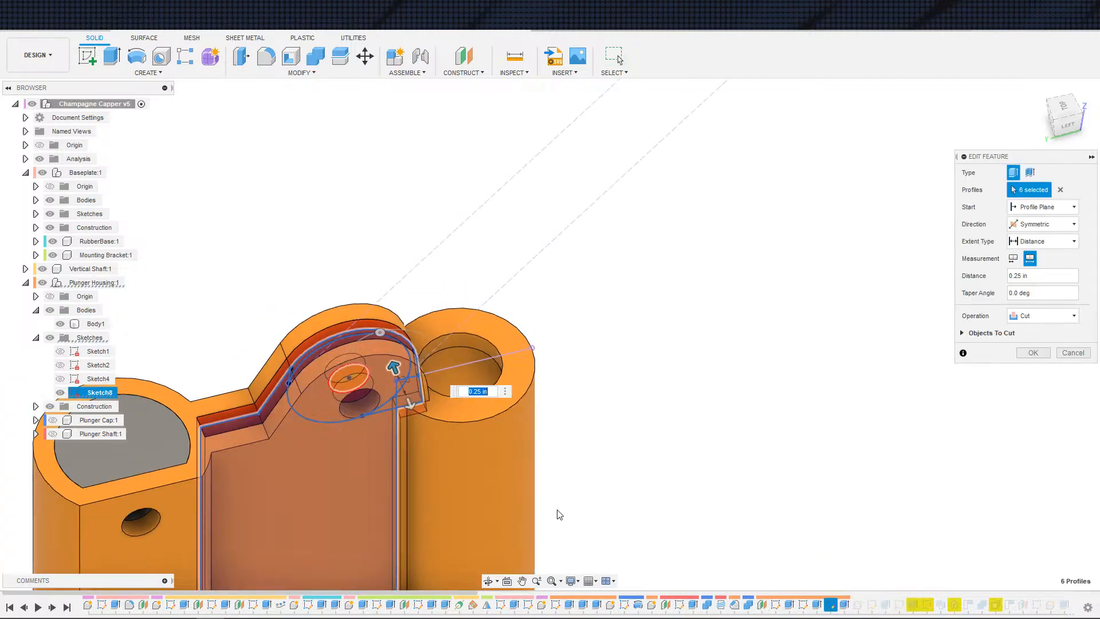
middle_click_drag(537, 491, 525, 493, "shift")
middle_click_drag(598, 431, 715, 393)
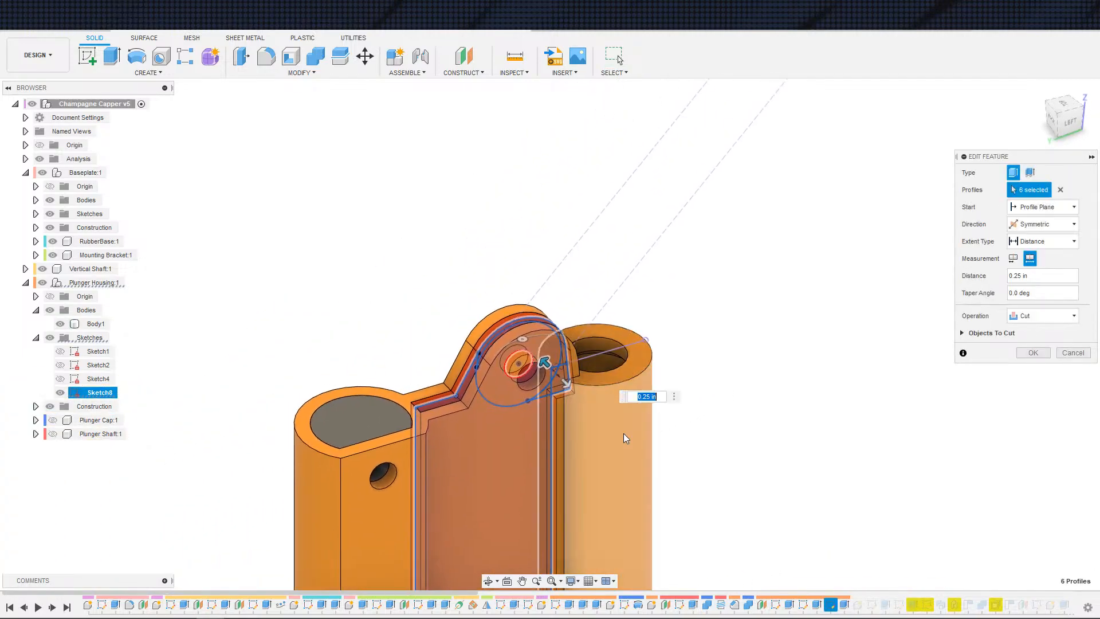
left_click(500, 476)
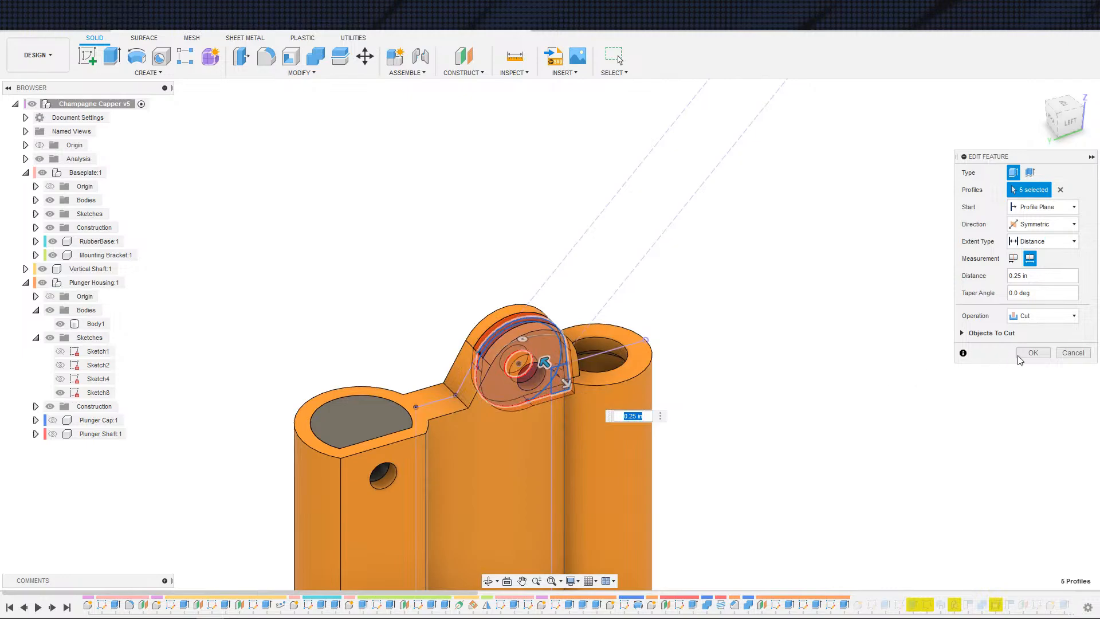
left_click(1019, 358)
Step: Edit the final cut feature and add the profile below the pivot so five profiles are selected, then confirm
double_click(904, 604)
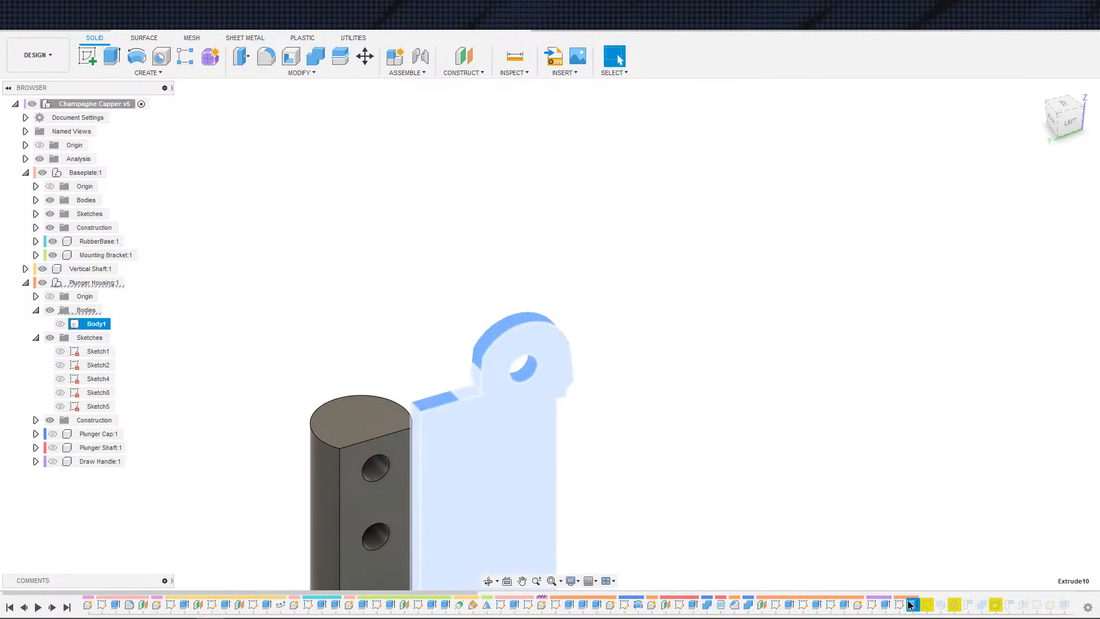
middle_click_drag(563, 457, 630, 418)
left_click(622, 442)
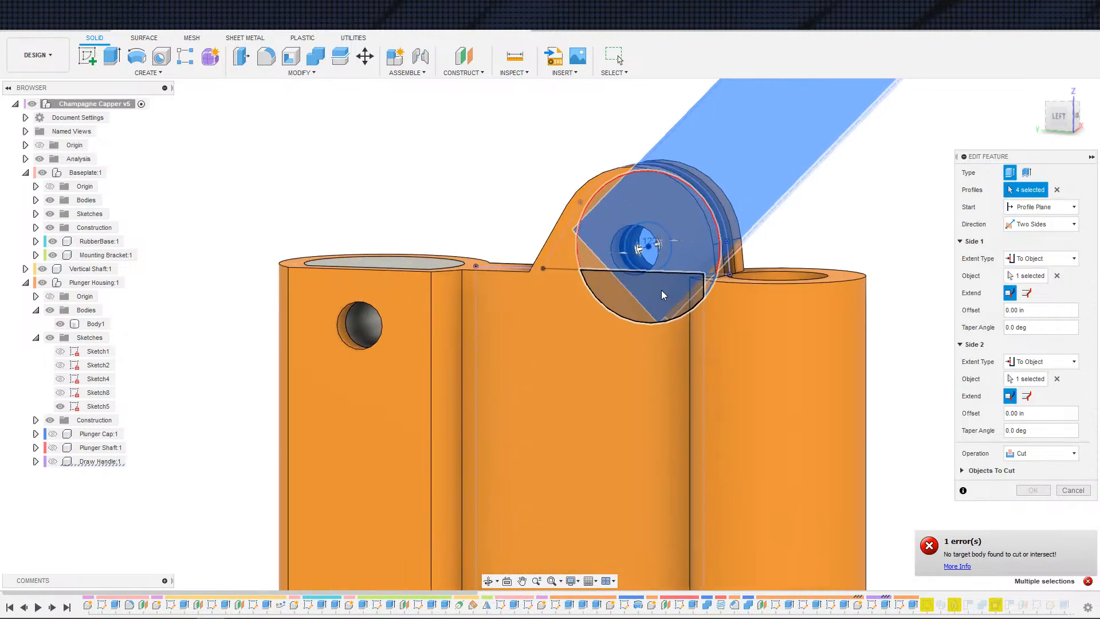
scroll(709, 288, "up", 5)
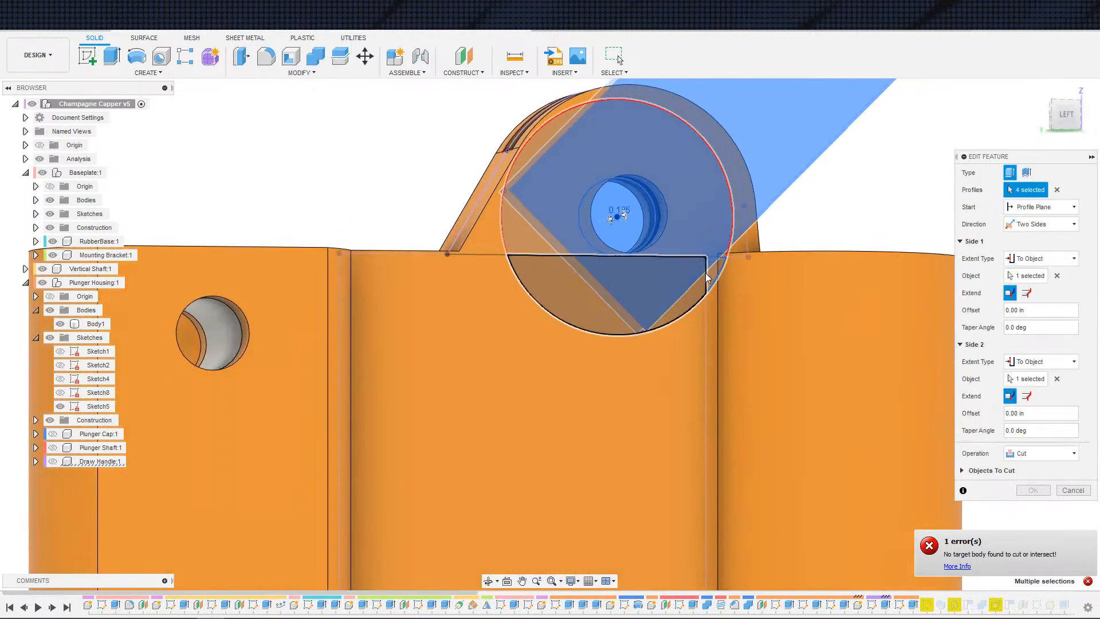
scroll(545, 375, "down", 4)
left_click(523, 305)
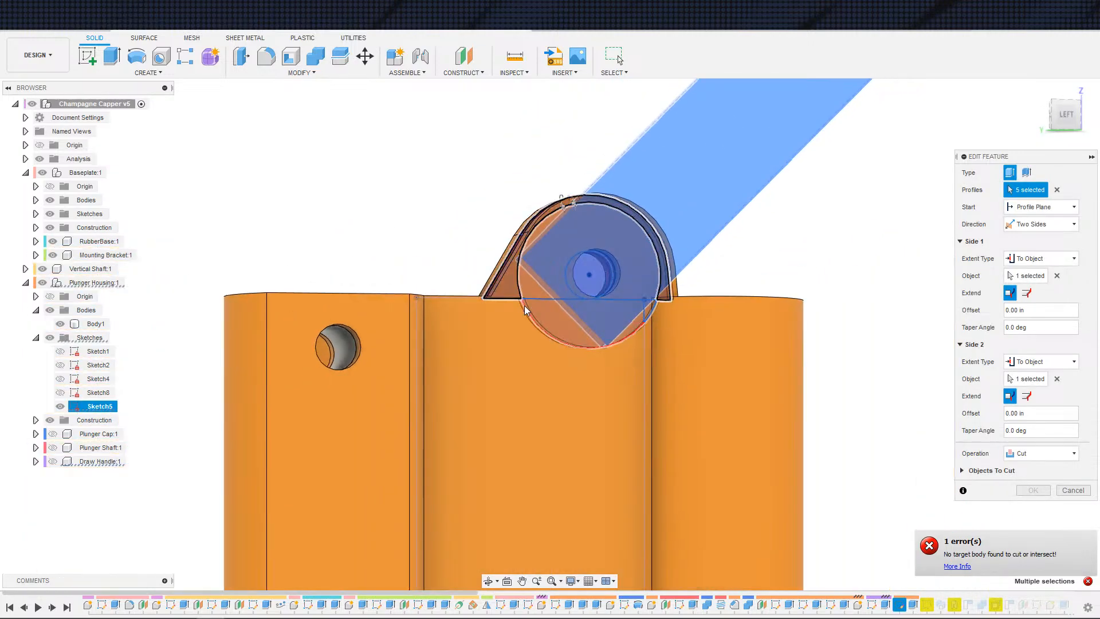
left_click(1035, 487)
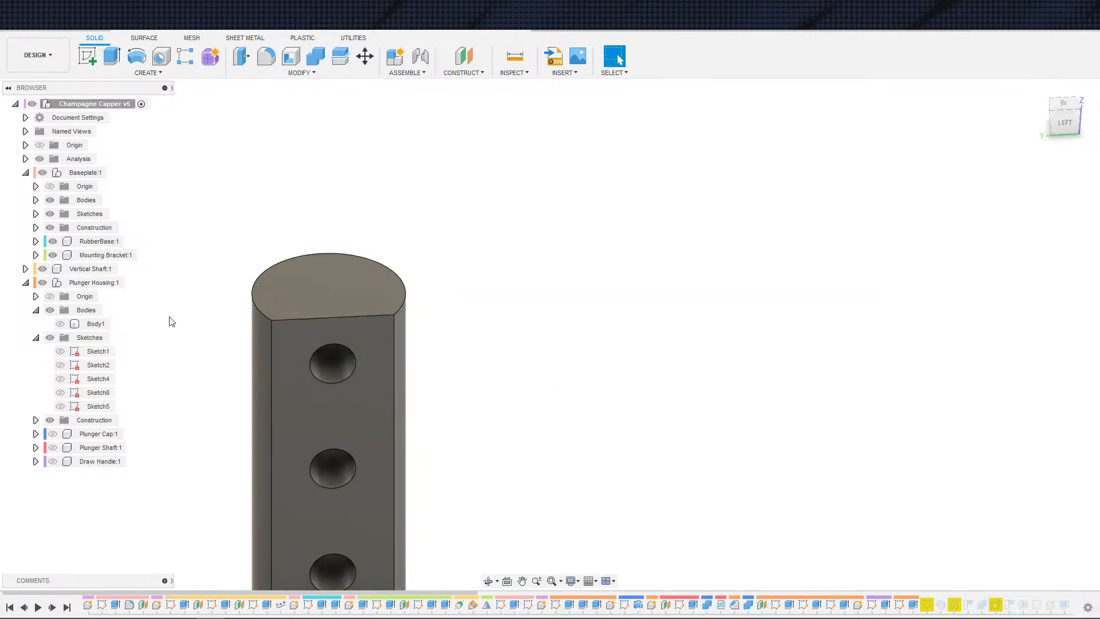
Step: Show the housing body and orbit around the assembly to inspect the rebuilt plunger housing
left_click(60, 325)
scroll(300, 335, "down", 3)
scroll(403, 356, "up", 2)
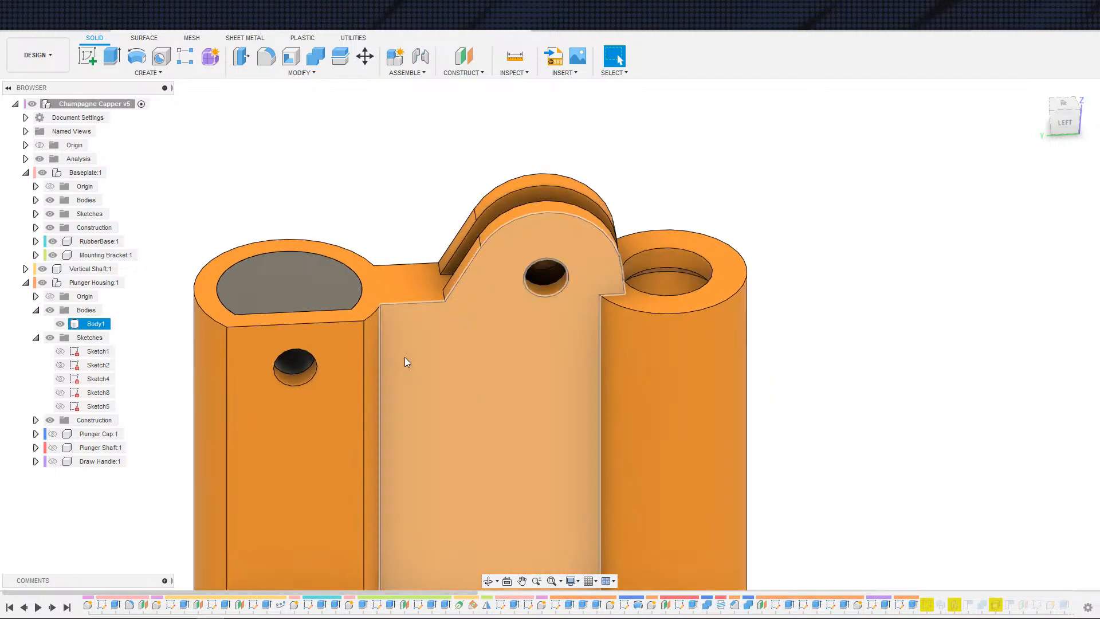
middle_click_drag(419, 358, 431, 421, "shift")
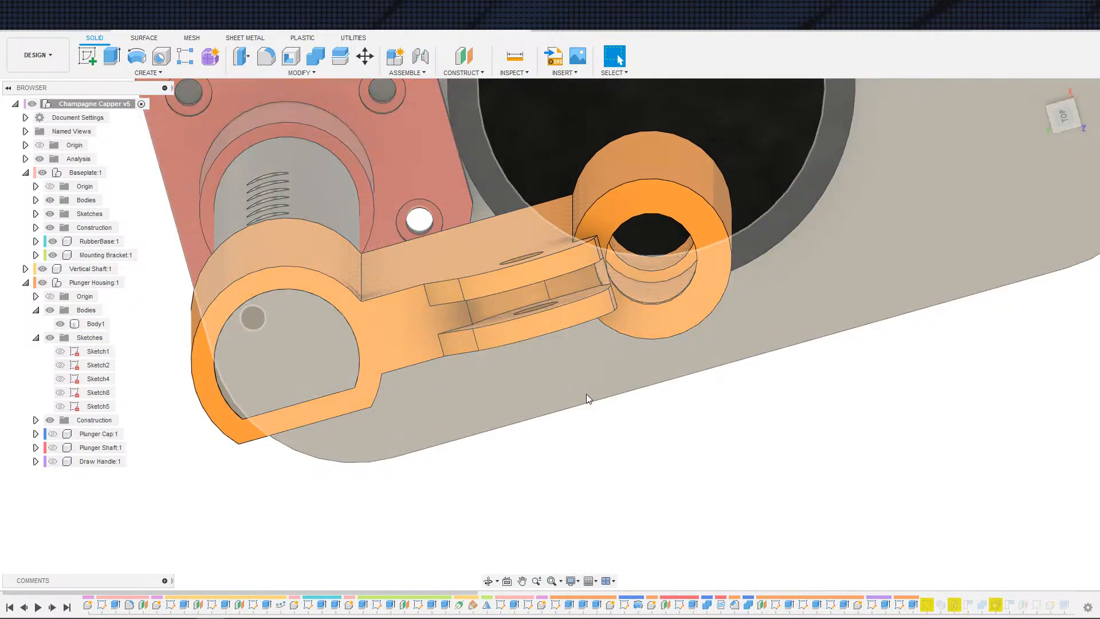
middle_click_drag(531, 400, 508, 503, "shift")
scroll(524, 347, "down", 1)
scroll(502, 450, "down", 2)
middle_click_drag(498, 338, 491, 524)
scroll(491, 524, "down", 2)
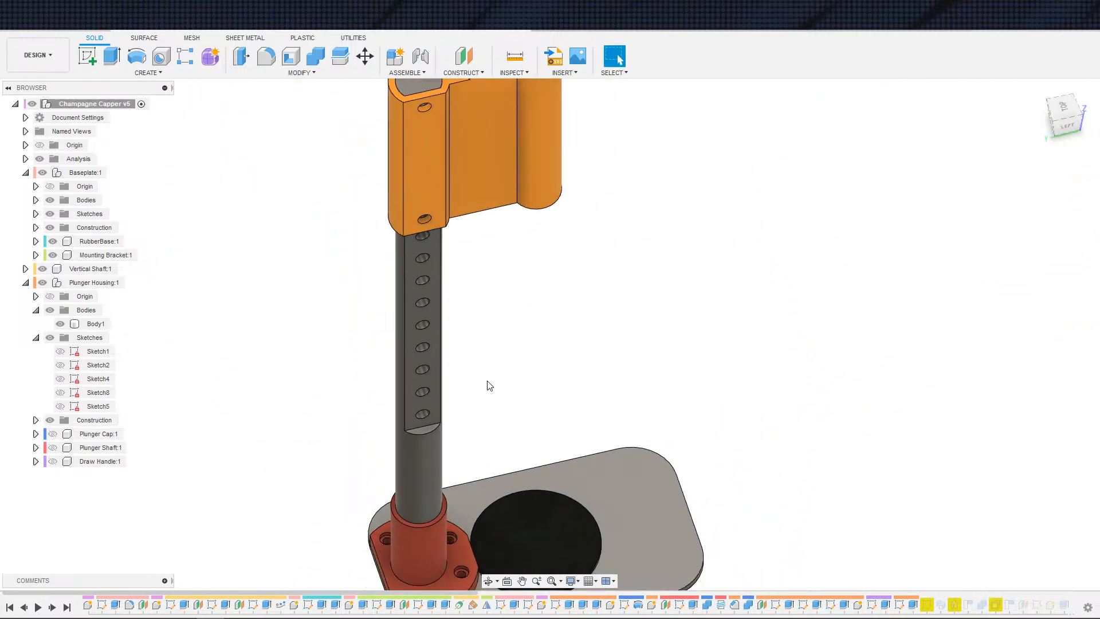
middle_click_drag(480, 271, 498, 451)
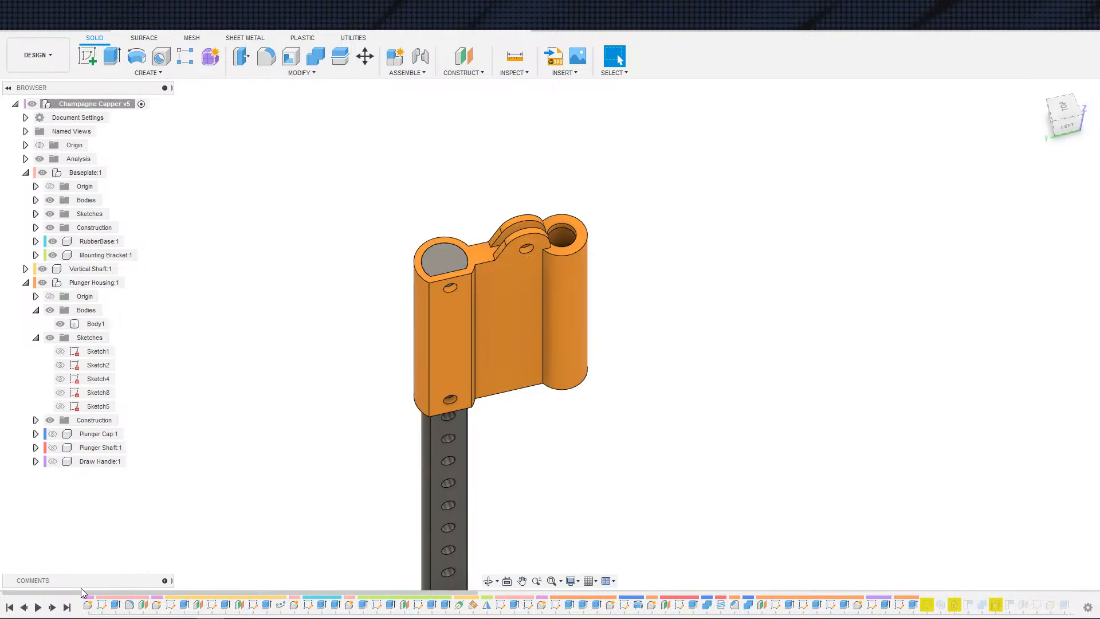
Step: Step the timeline forward to replay the remaining features after the cut
left_click(52, 608)
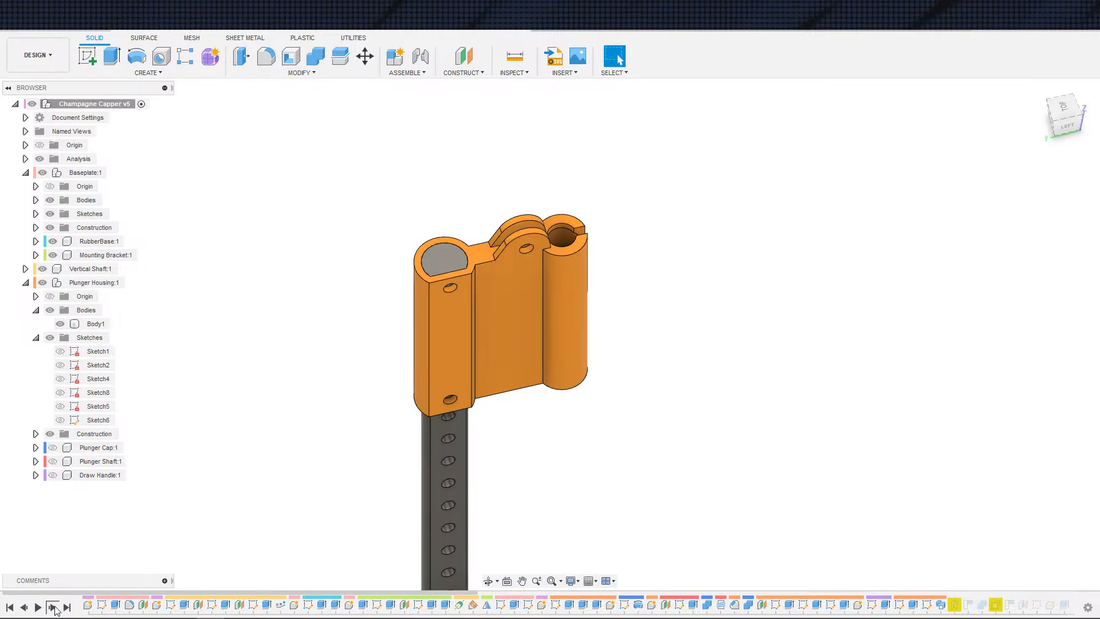
left_click(53, 608)
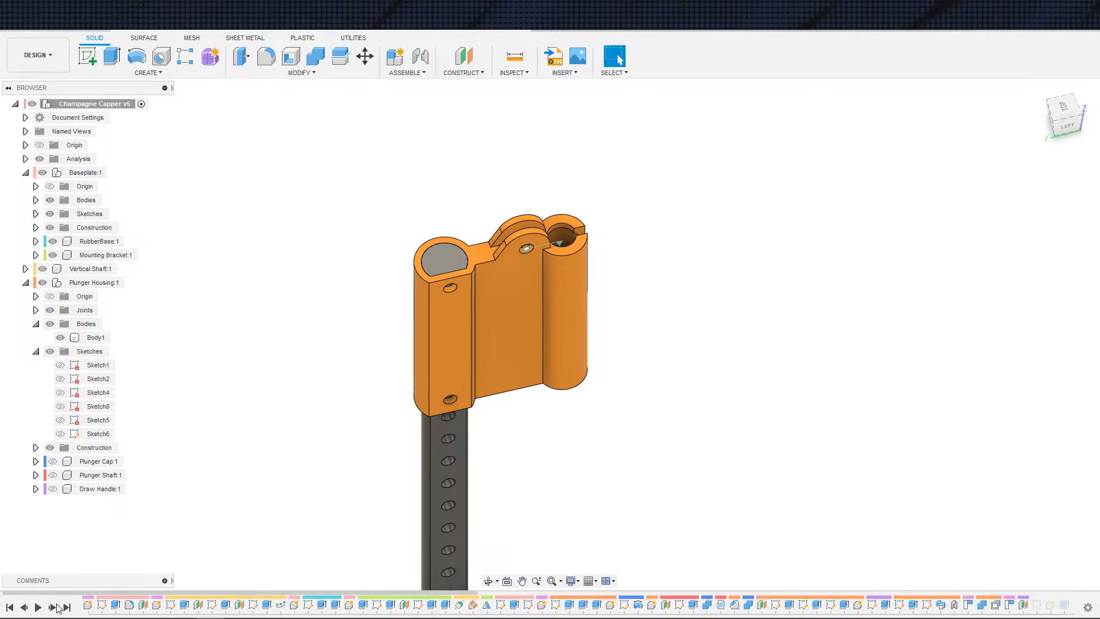
left_click_drag(177, 593, 626, 607)
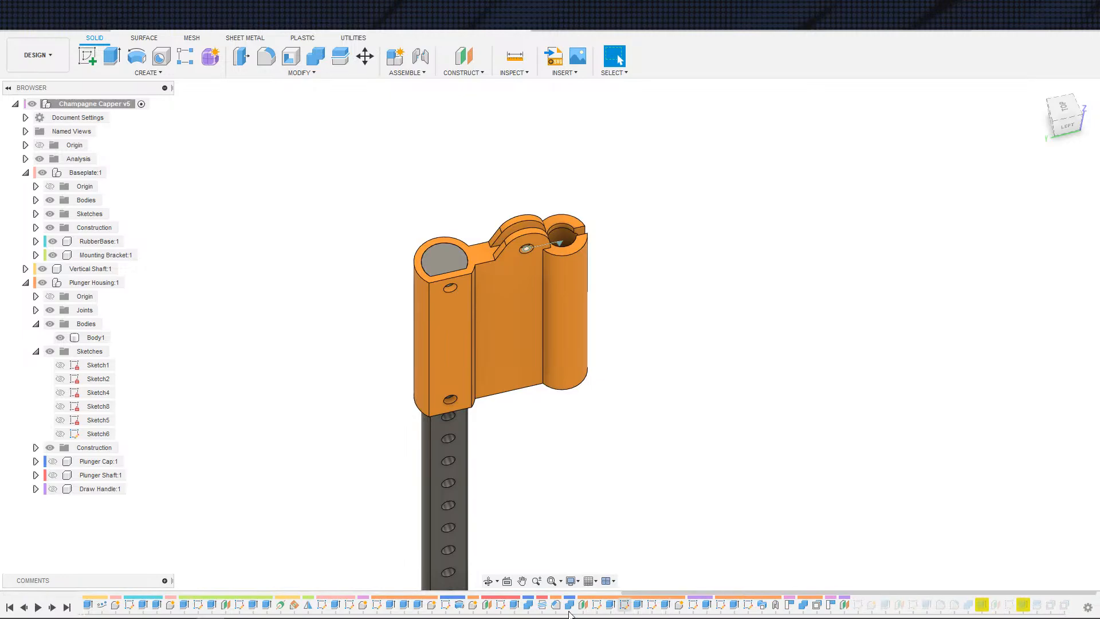
Step: Replay the timeline to the end and open the final cut feature for editing to inspect its missing profiles
left_click(68, 607)
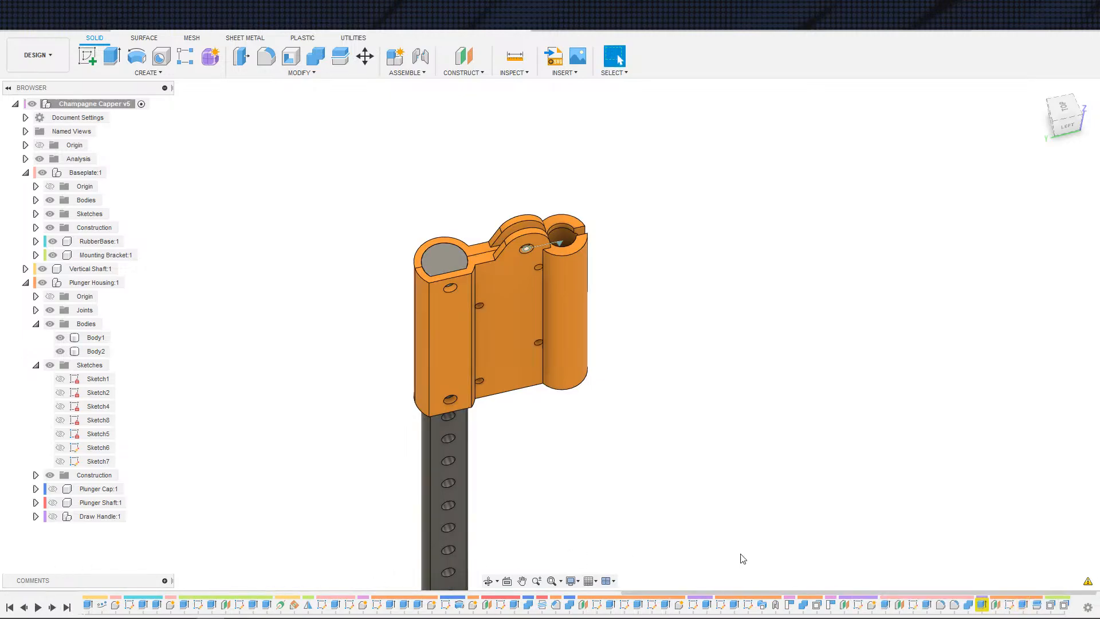
double_click(981, 605)
scroll(785, 485, "down", 3)
middle_click_drag(700, 389, 751, 491)
scroll(768, 521, "up", 5)
scroll(752, 491, "up", 5)
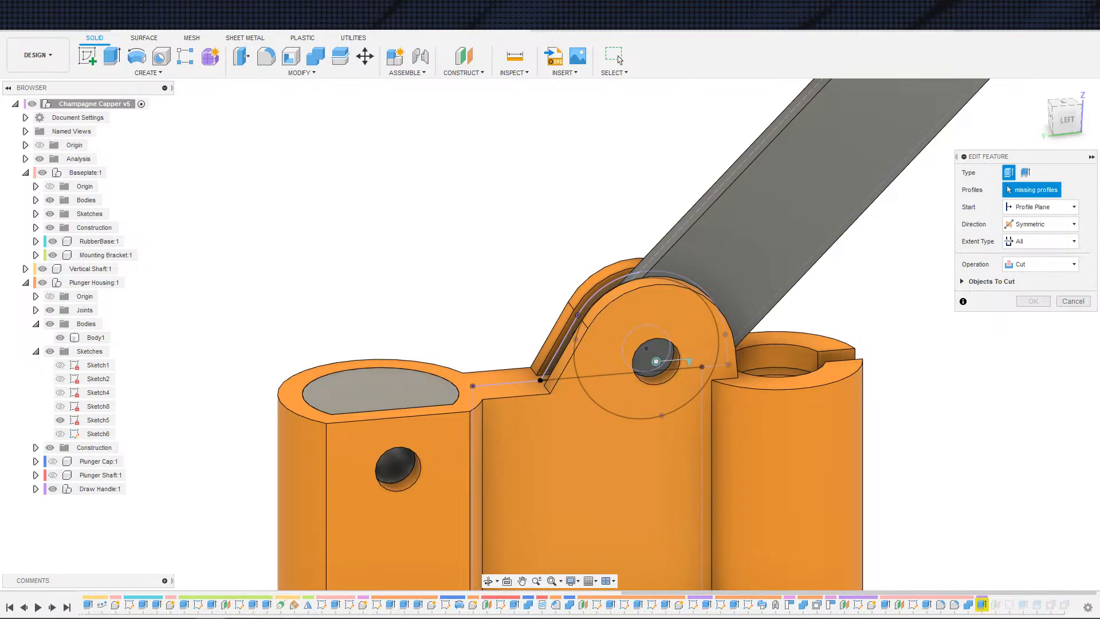
Step: Switch to the v4 design to compare the pivot area, then return to the v5 design
left_click(676, 23)
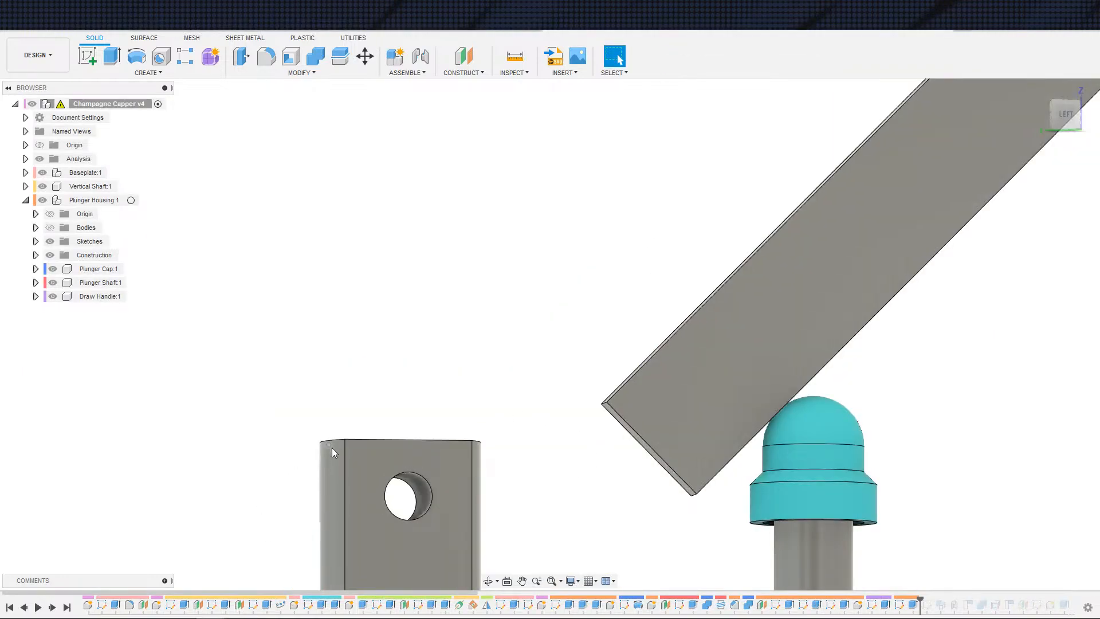
left_click(67, 607)
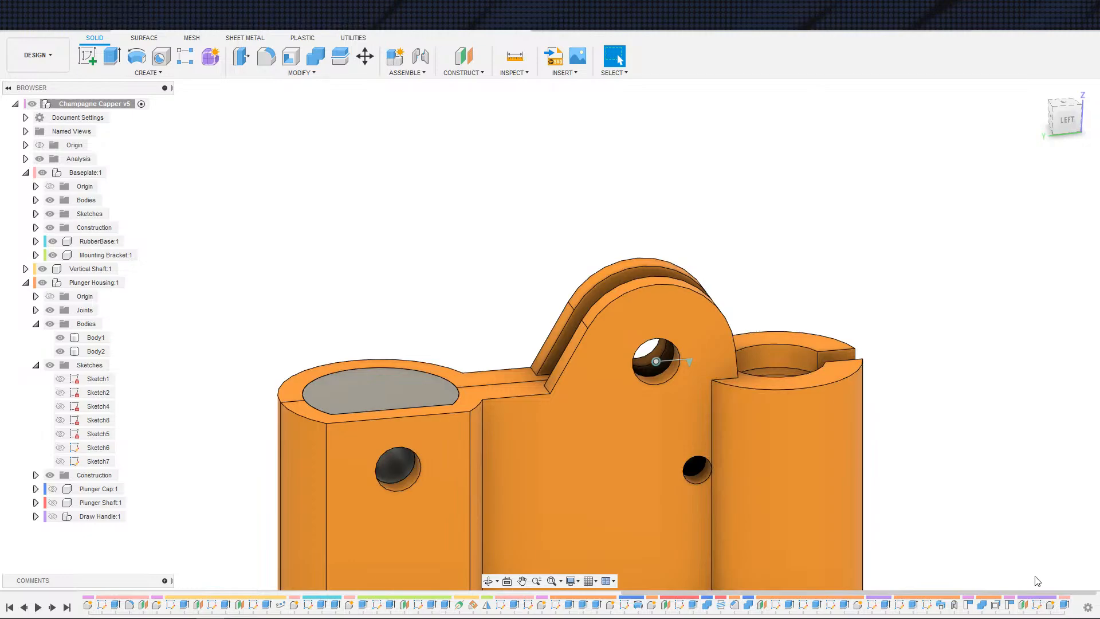
scroll(1026, 609, "down", 3)
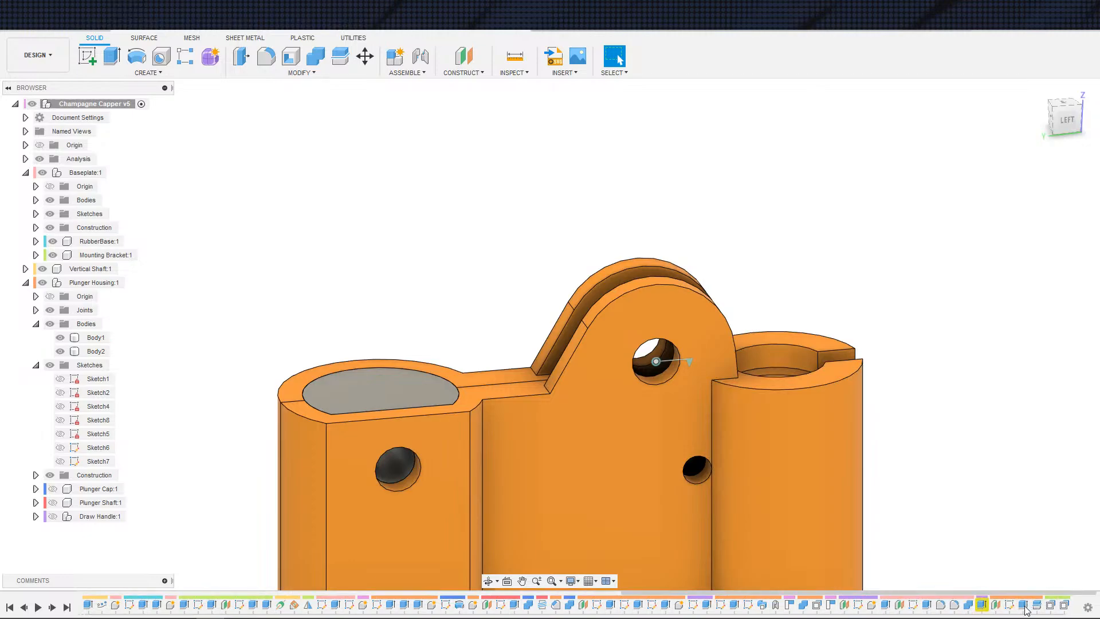
Step: Try reselecting the final cut's profile, first a housing region and then a Sketch6 profile, then cancel the edit
double_click(982, 608)
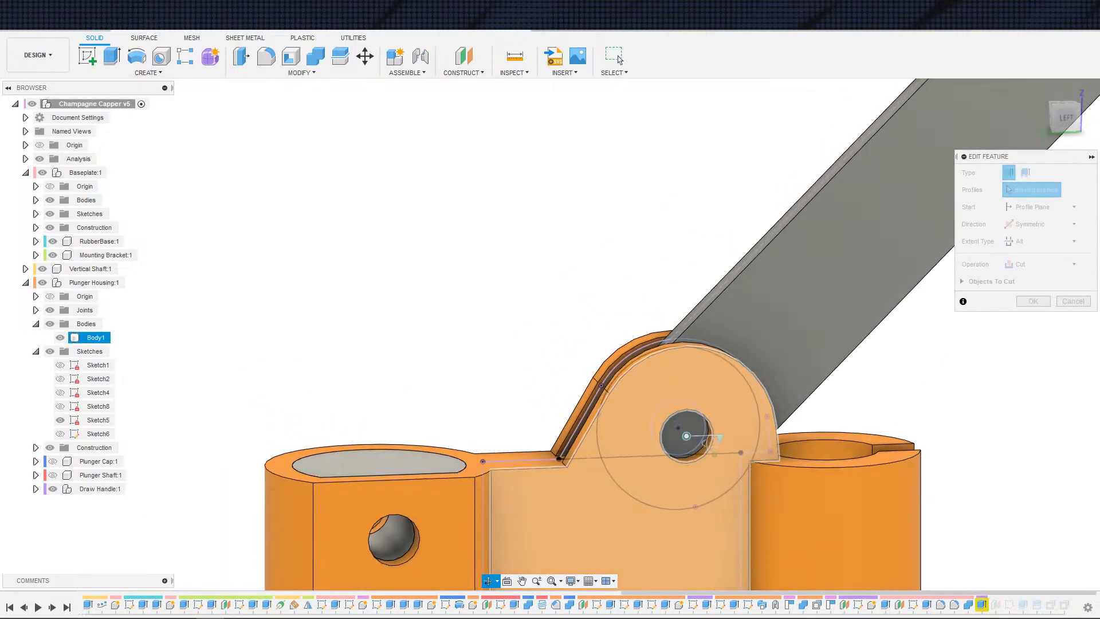
left_click(689, 442)
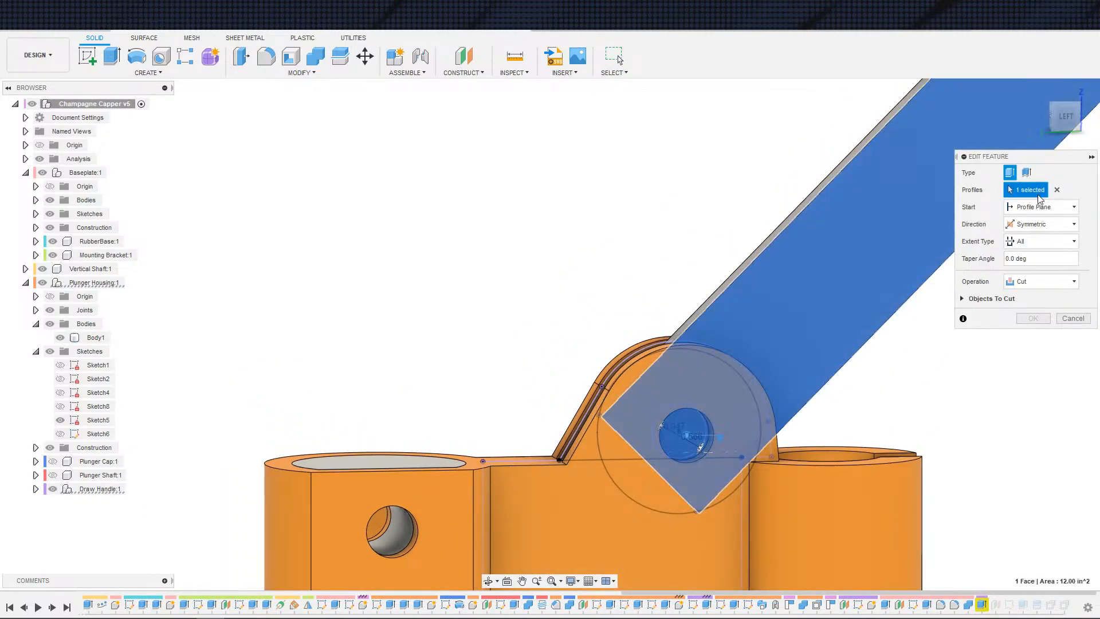
left_click(1057, 189)
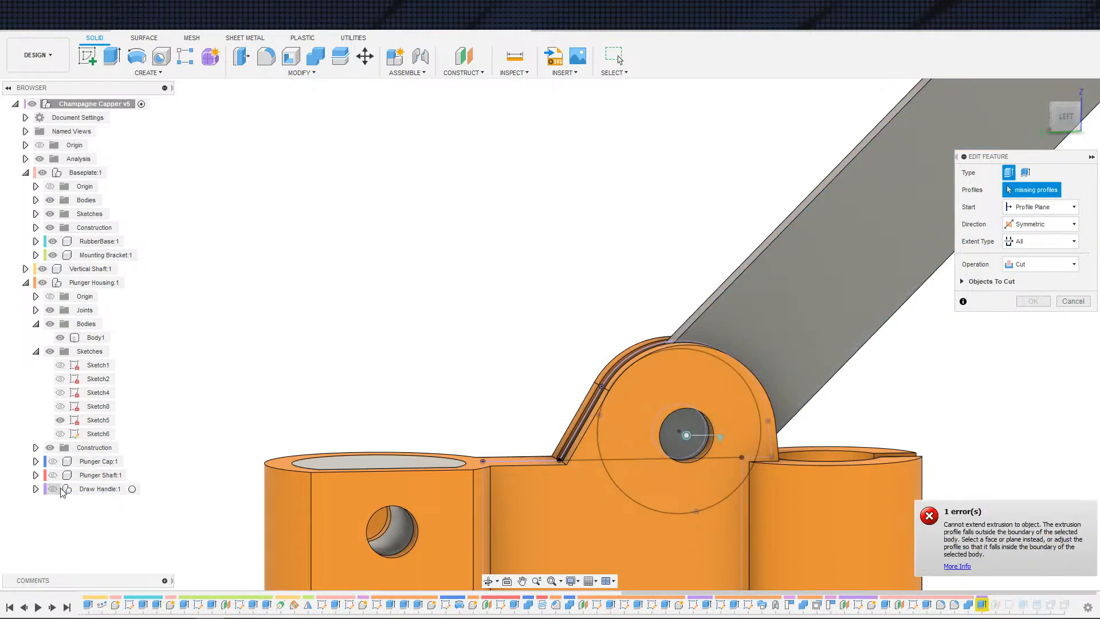
left_click(98, 420)
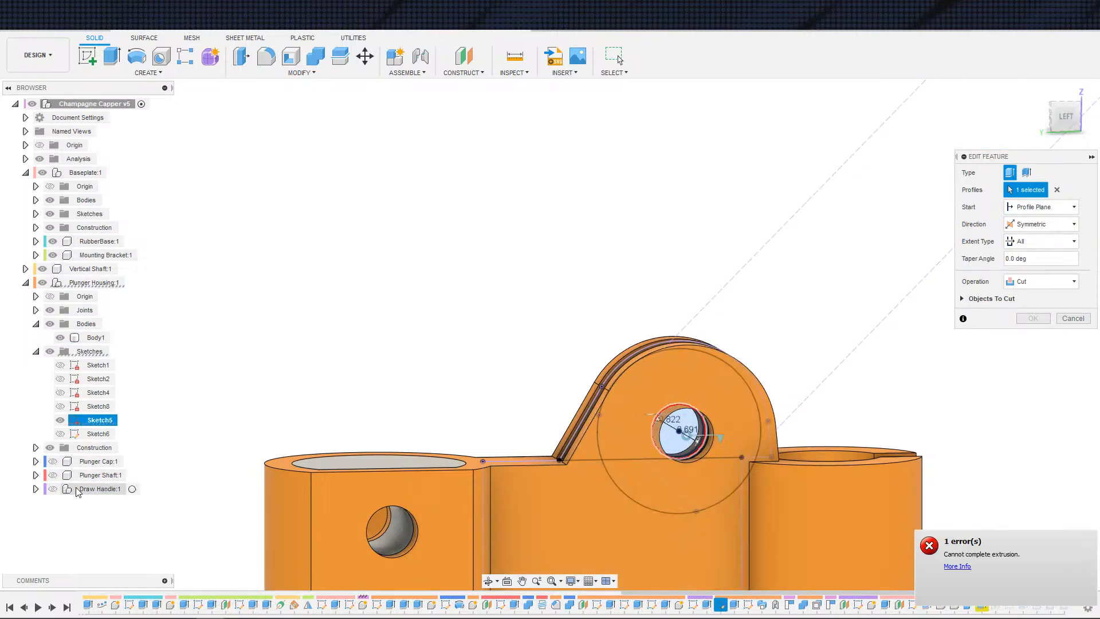
left_click(1068, 319)
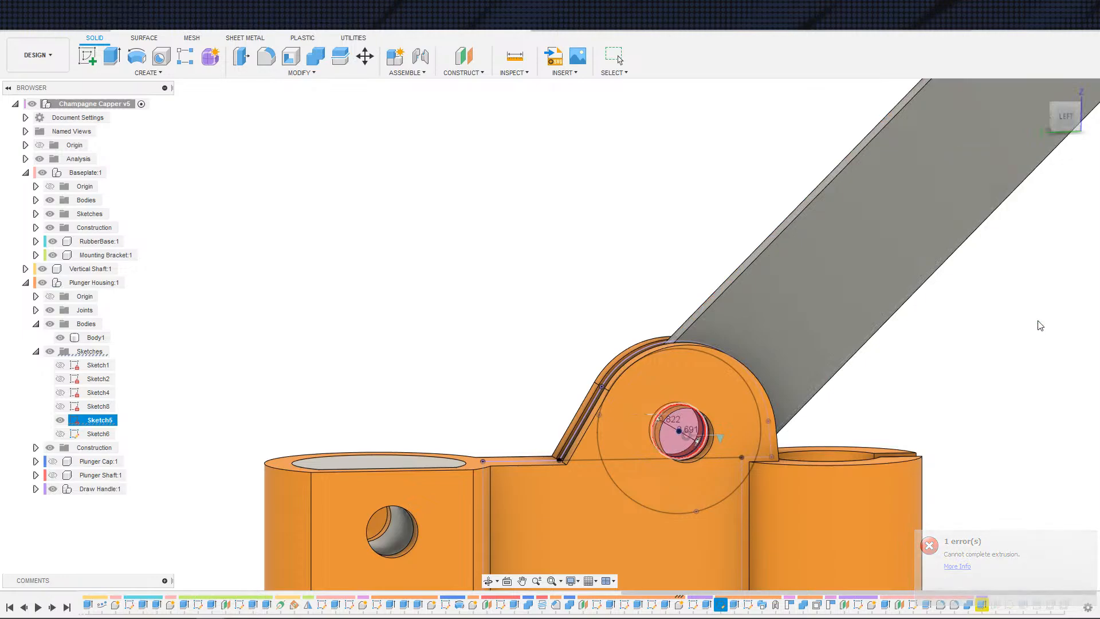
Step: Orbit, pan and zoom around the whole assembly to inspect the plunger housing and pivot
scroll(923, 432, "down", 3)
middle_click_drag(957, 430, 1019, 574, "shift")
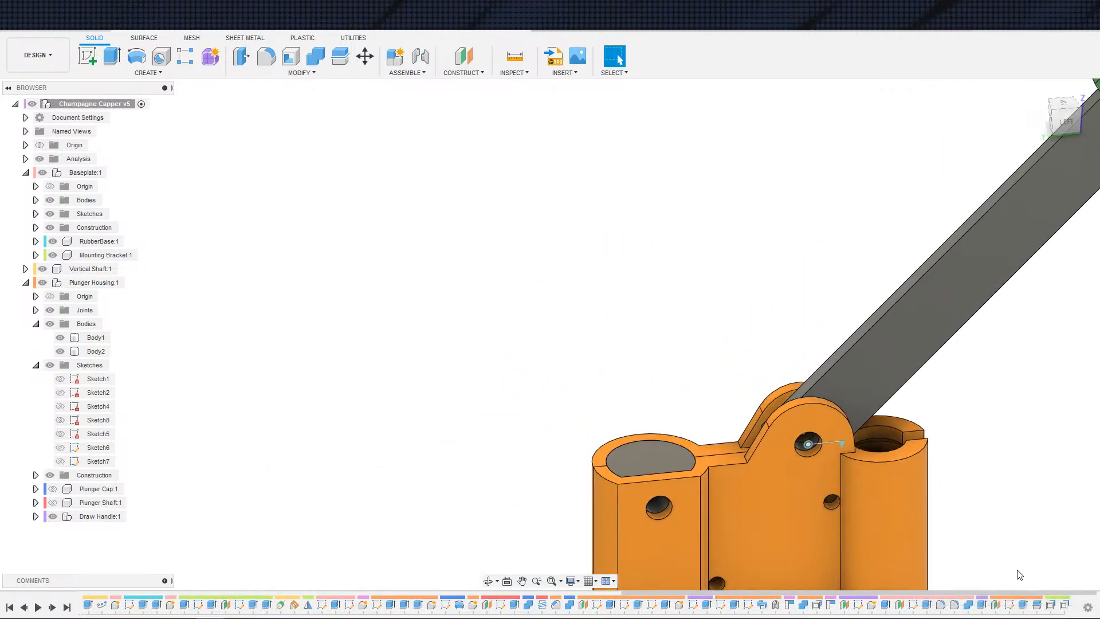
scroll(986, 466, "down", 3)
key("Escape")
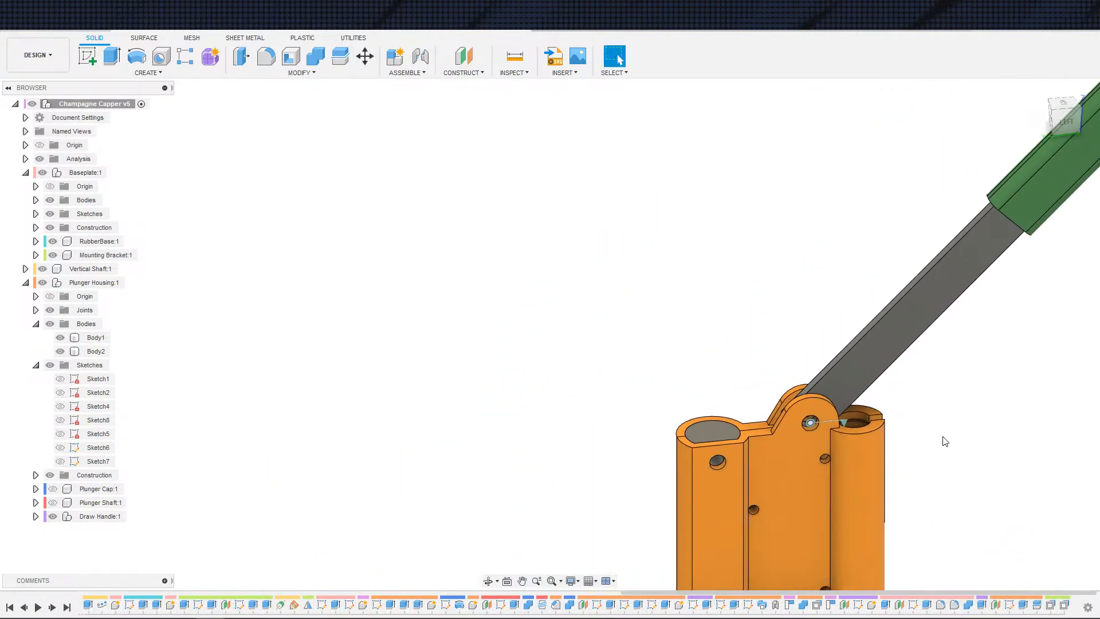
scroll(922, 432, "up", 3)
scroll(936, 438, "down", 4)
middle_click_drag(966, 400, 808, 238)
scroll(942, 398, "down", 7)
middle_click_drag(908, 381, 774, 260)
scroll(819, 272, "down", 2)
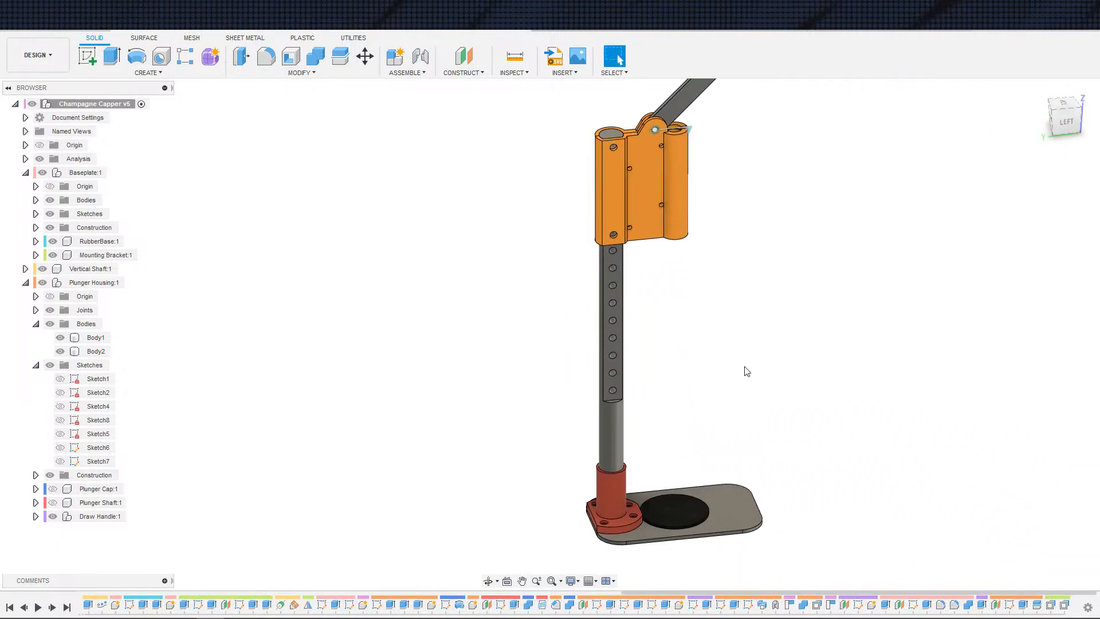
middle_click_drag(744, 369, 612, 358, "shift")
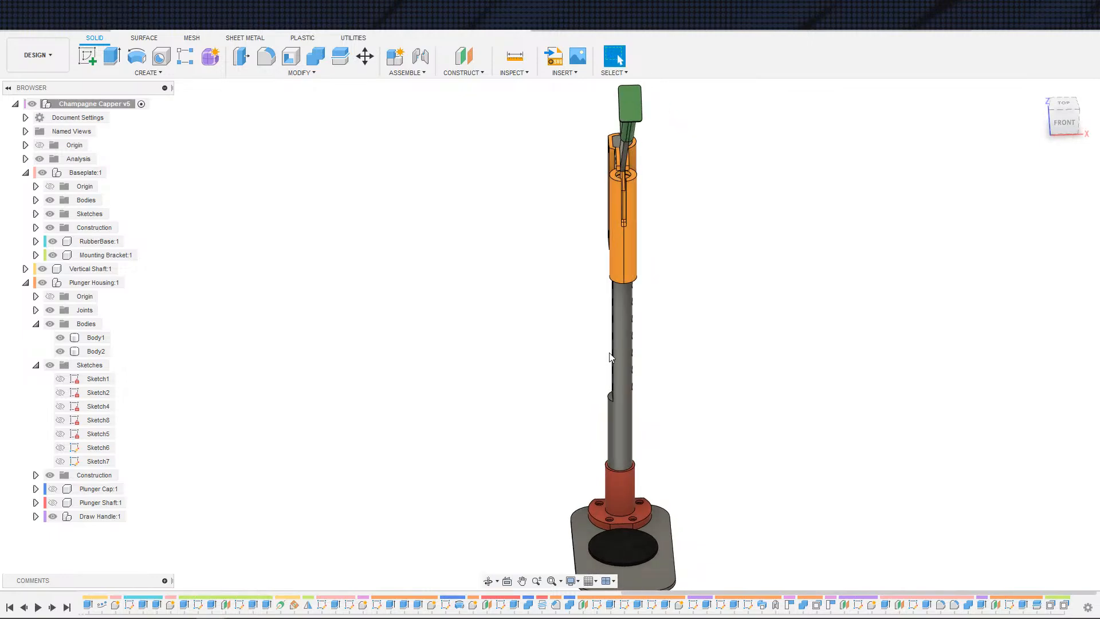
middle_click_drag(689, 402, 765, 367, "shift")
middle_click_drag(766, 381, 826, 286)
scroll(827, 287, "down", 1)
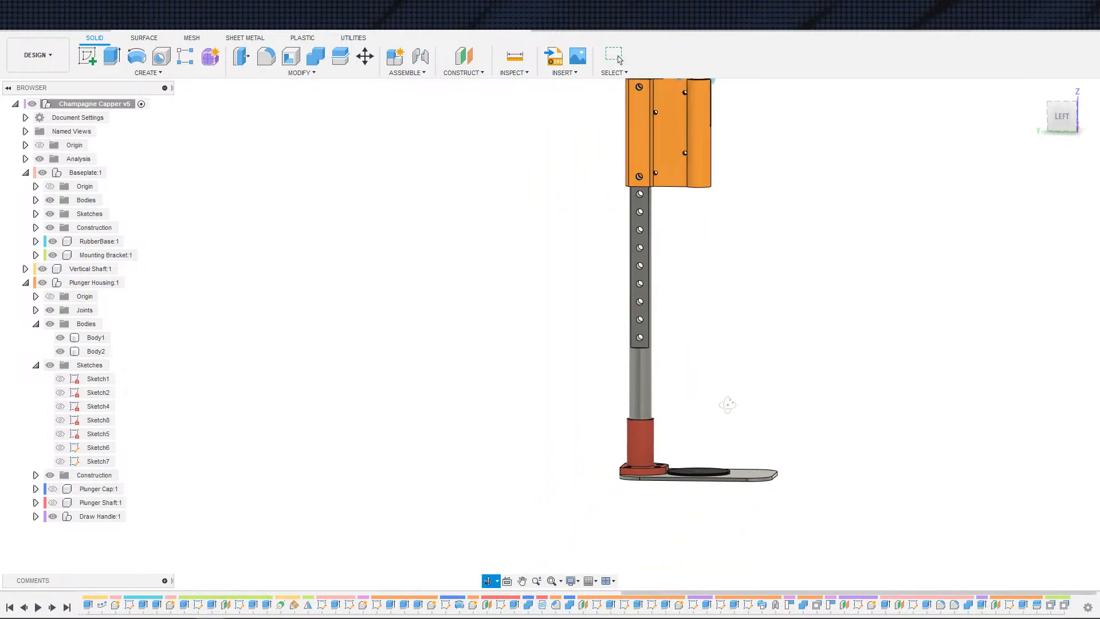
middle_click_drag(728, 405, 728, 393, "shift")
scroll(731, 349, "up", 3)
middle_click_drag(731, 348, 728, 442)
middle_click_drag(769, 506, 795, 432, "shift")
middle_click_drag(795, 432, 727, 215)
scroll(758, 326, "down", 1)
scroll(668, 277, "down", 3)
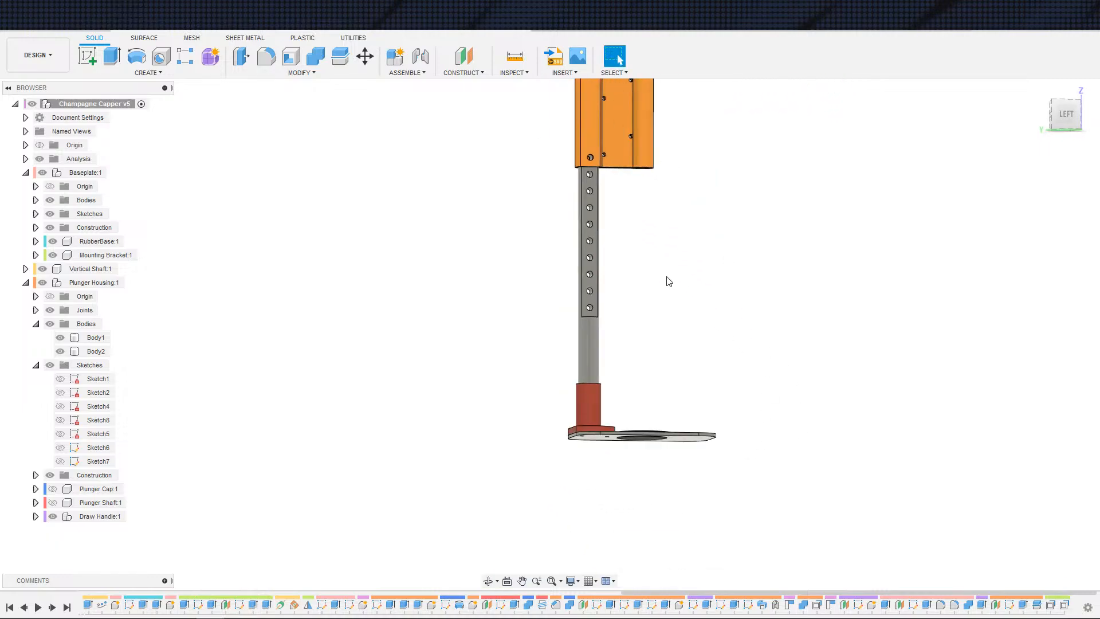
middle_click_drag(692, 428, 731, 573)
scroll(708, 343, "up", 4)
middle_click_drag(710, 348, 382, 424, "shift")
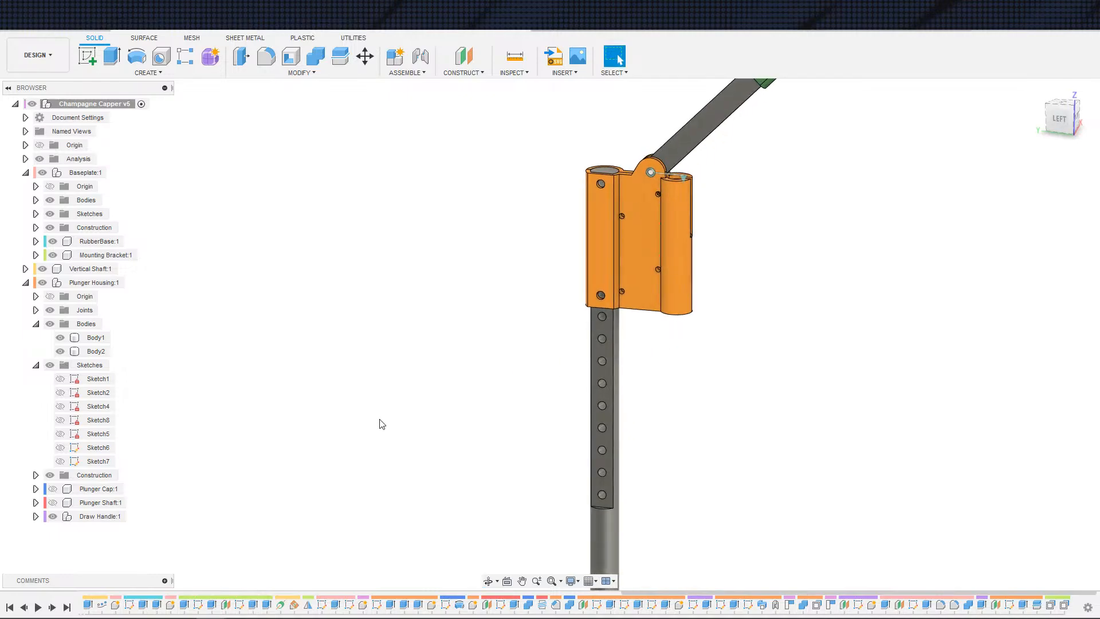
Step: Show the Plunger Cap and Plunger Shaft components alongside the housing
left_click(53, 489)
left_click(53, 503)
middle_click_drag(527, 326, 429, 454)
scroll(382, 412, "up", 2)
scroll(382, 410, "up", 2)
left_click(506, 372)
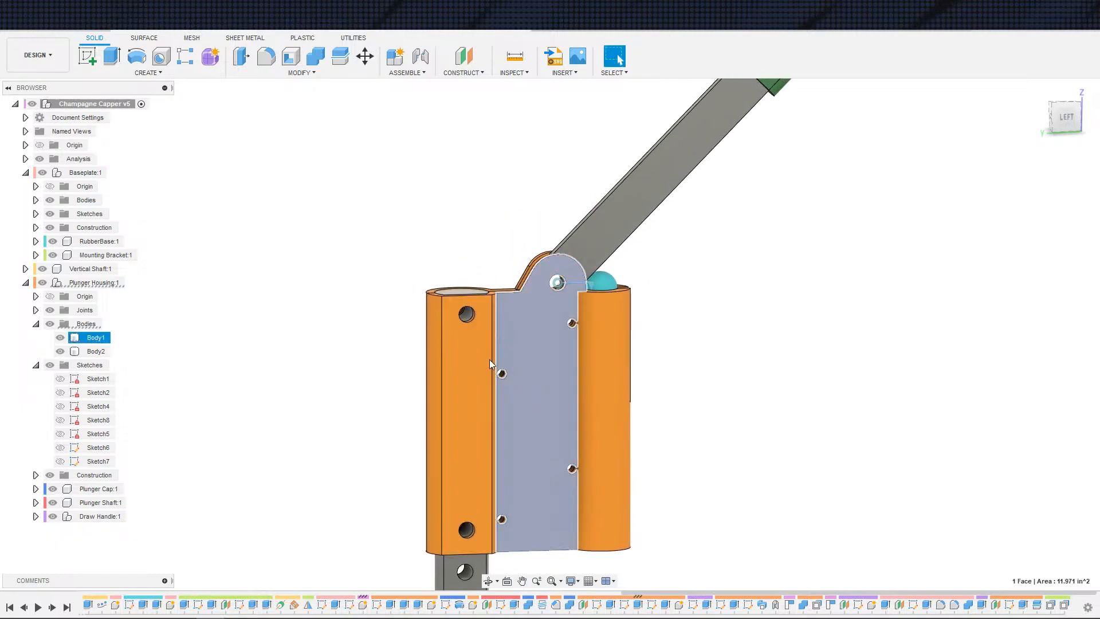
left_click(251, 356)
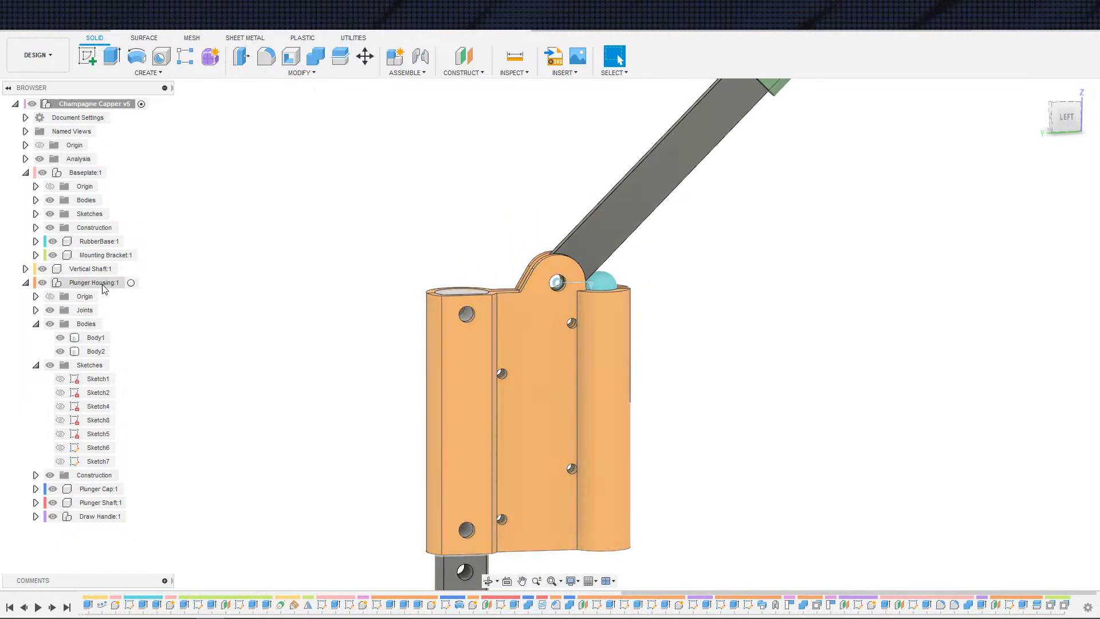
Step: Activate the Plunger Housing component and open Sketch7 for editing
left_click(137, 282)
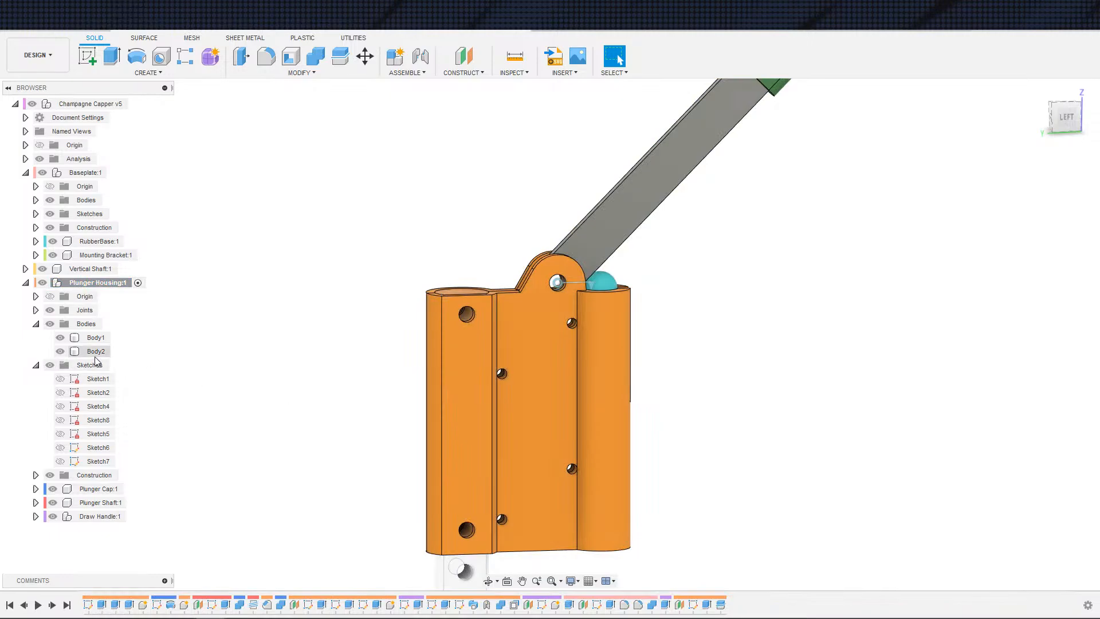
scroll(369, 424, "up", 2)
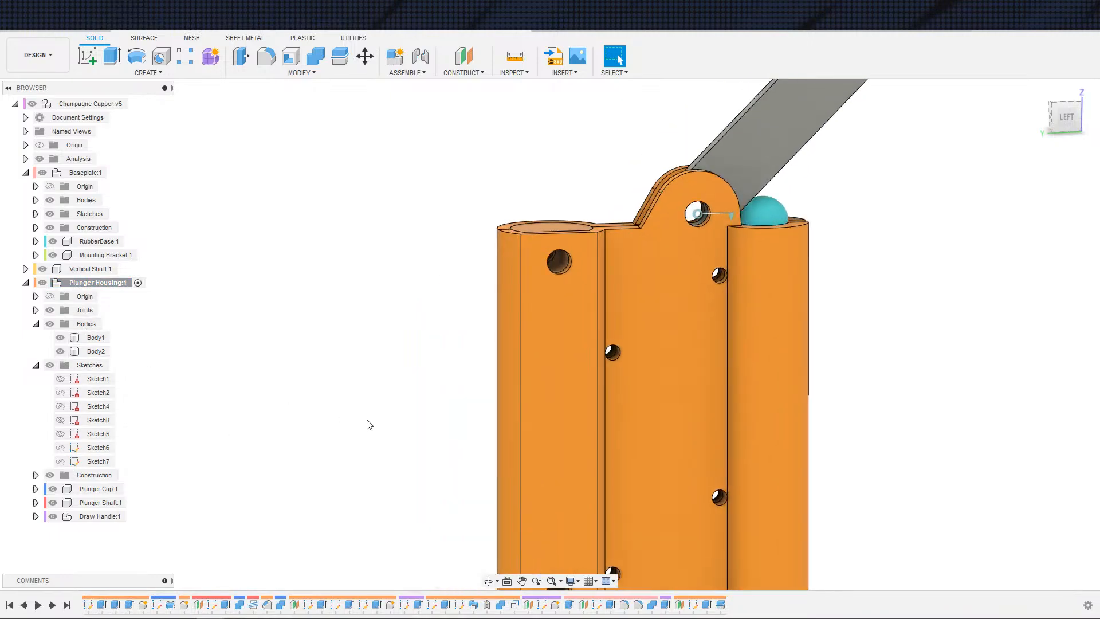
middle_click_drag(369, 424, 166, 444)
left_click(98, 461)
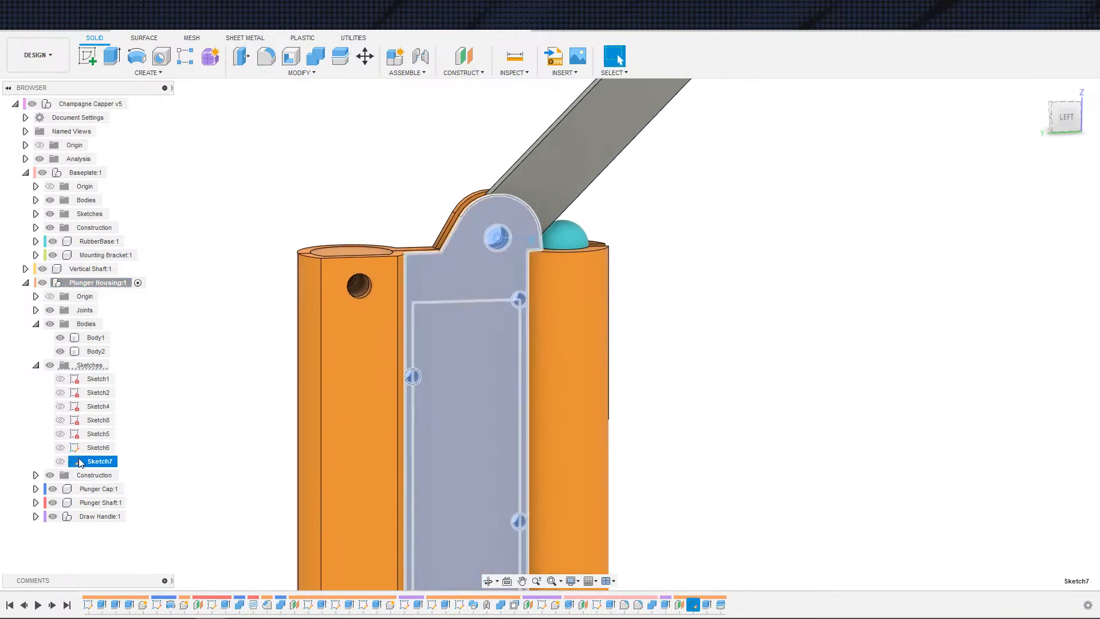
double_click(80, 463)
Step: Hide Body1 so Sketch7 is visible against the plunger shaft
scroll(378, 457, "down", 2)
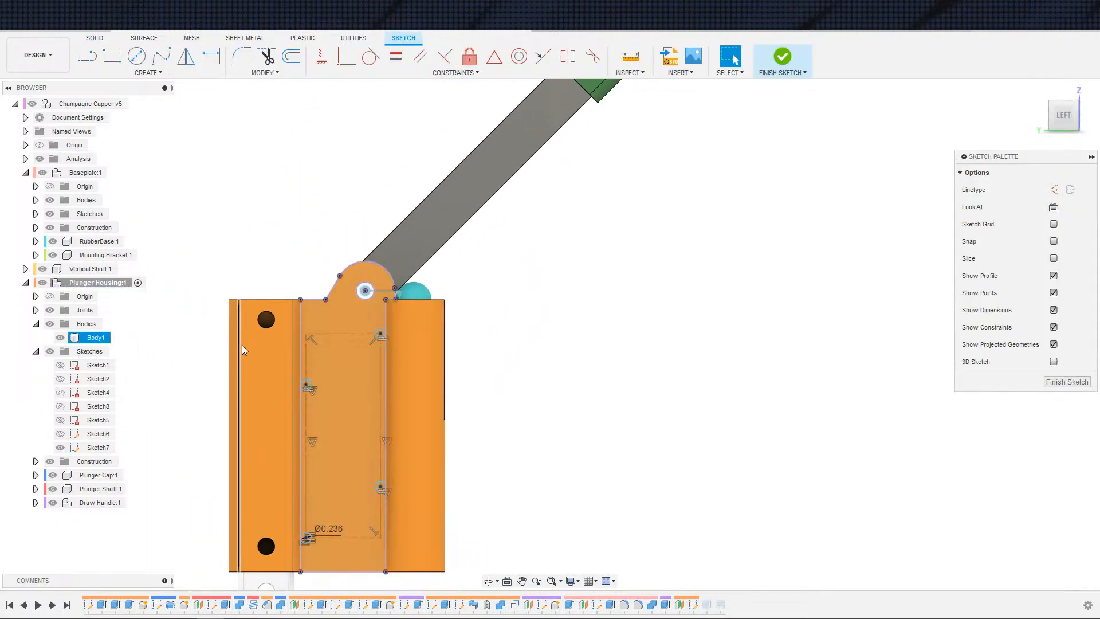
scroll(302, 366, "up", 2)
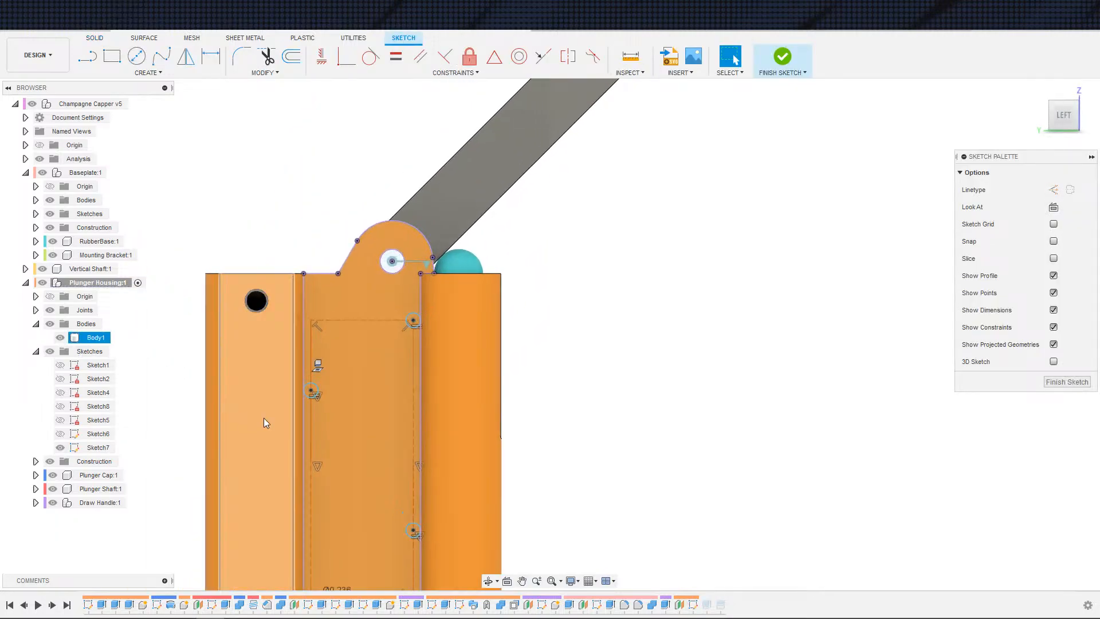
middle_click_drag(692, 390, 747, 362)
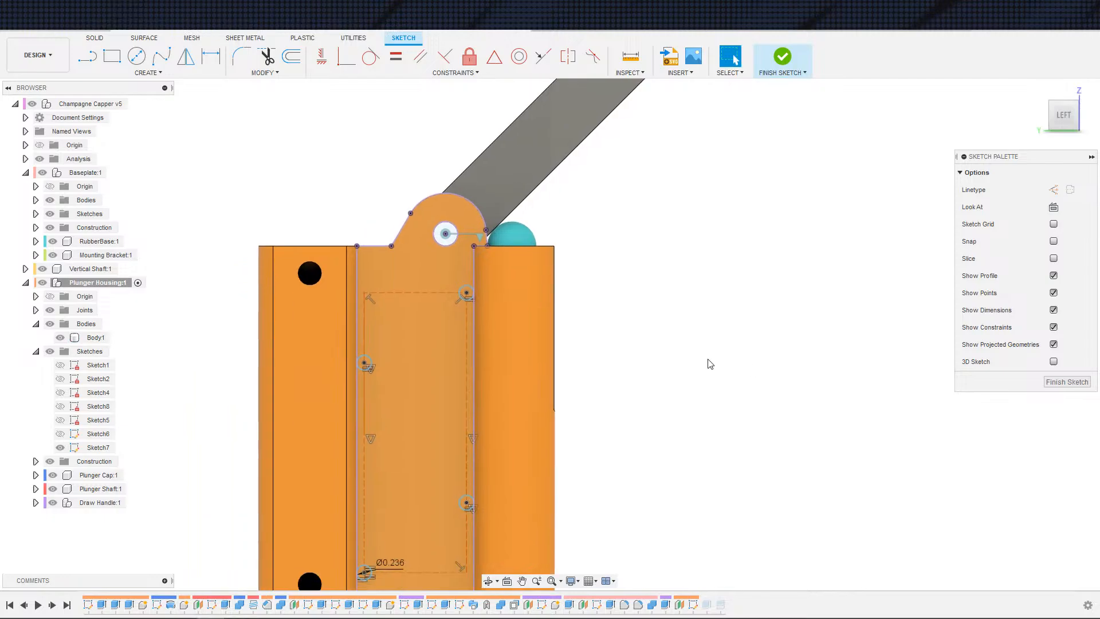
scroll(687, 363, "up", 3)
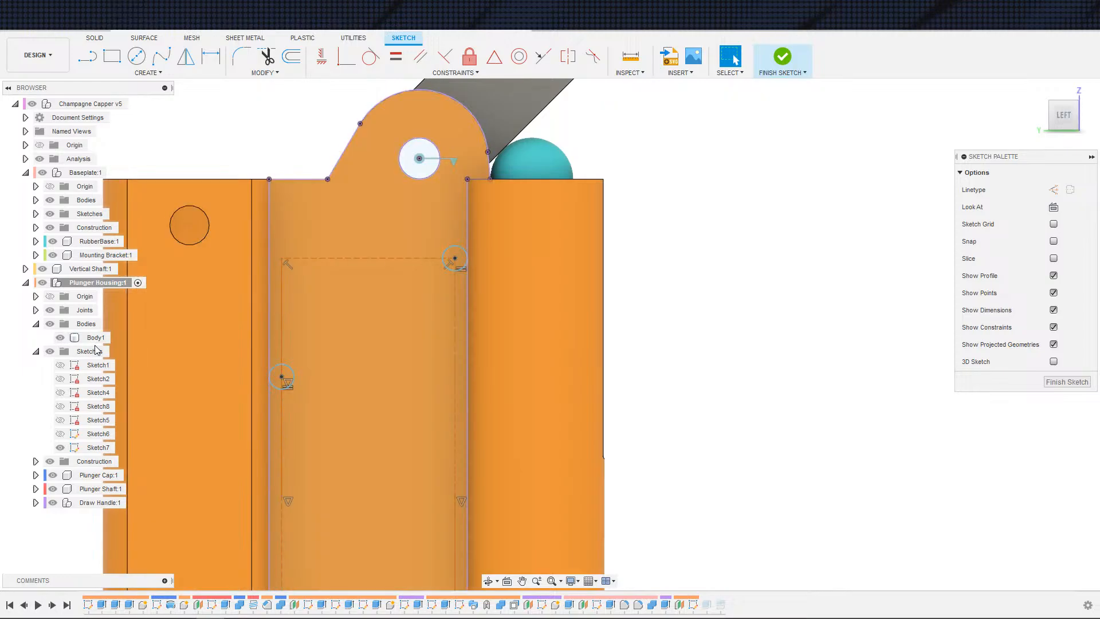
left_click(60, 337)
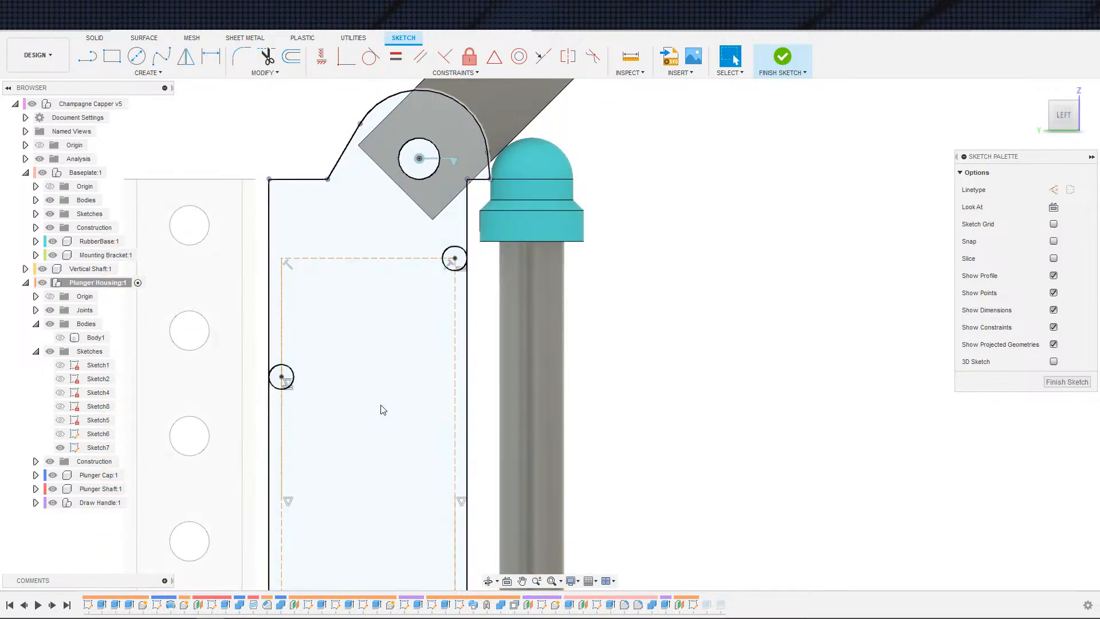
scroll(381, 410, "up", 3)
middle_click_drag(331, 414, 401, 400)
key("c")
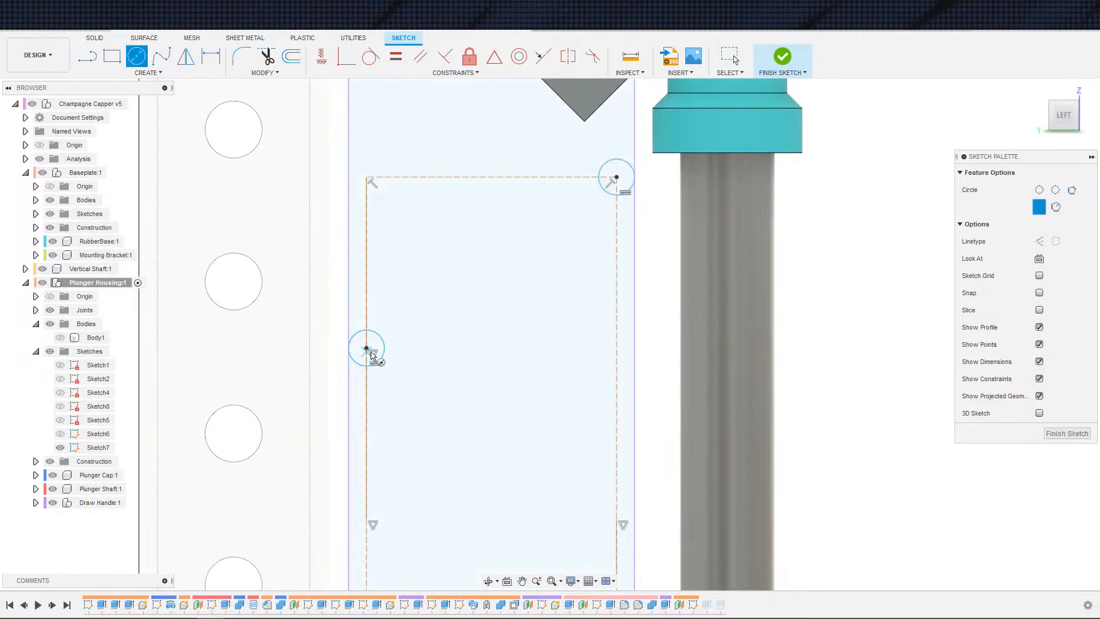
left_click(366, 348)
key("Escape")
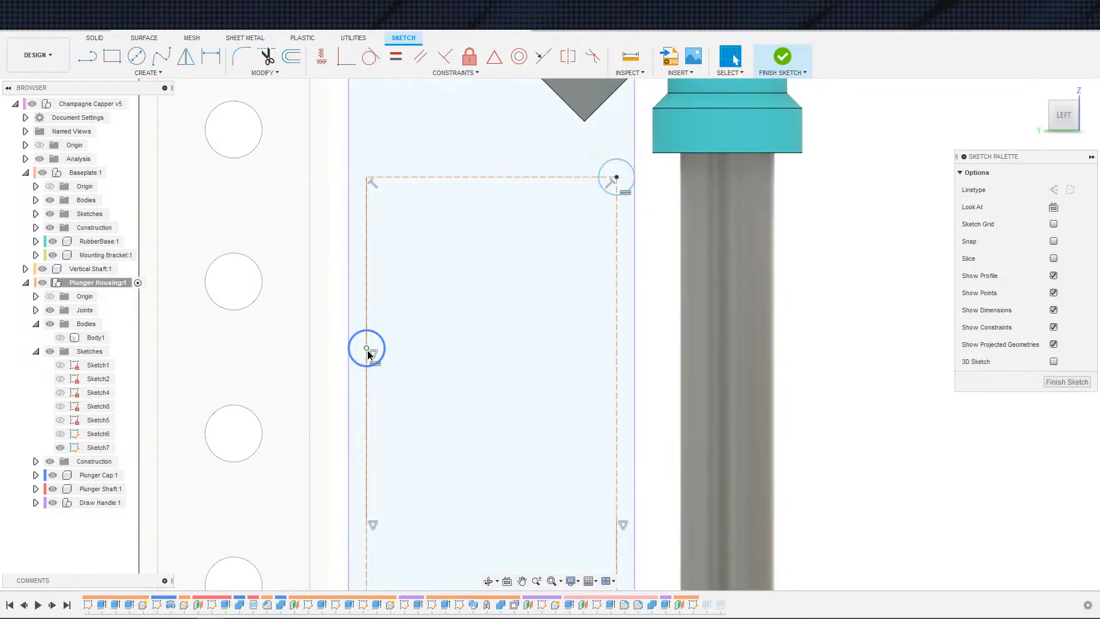
Step: Draw circles around the mounting hole points in Sketch7, about 0.45 in in diameter
key("c")
left_click(385, 350)
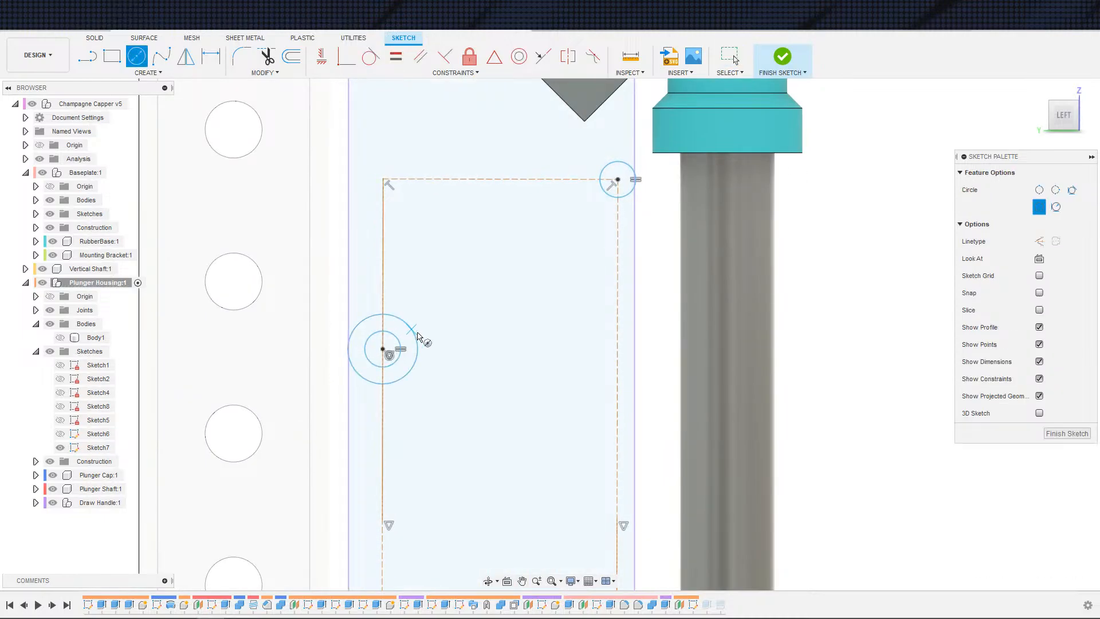
left_click(620, 182)
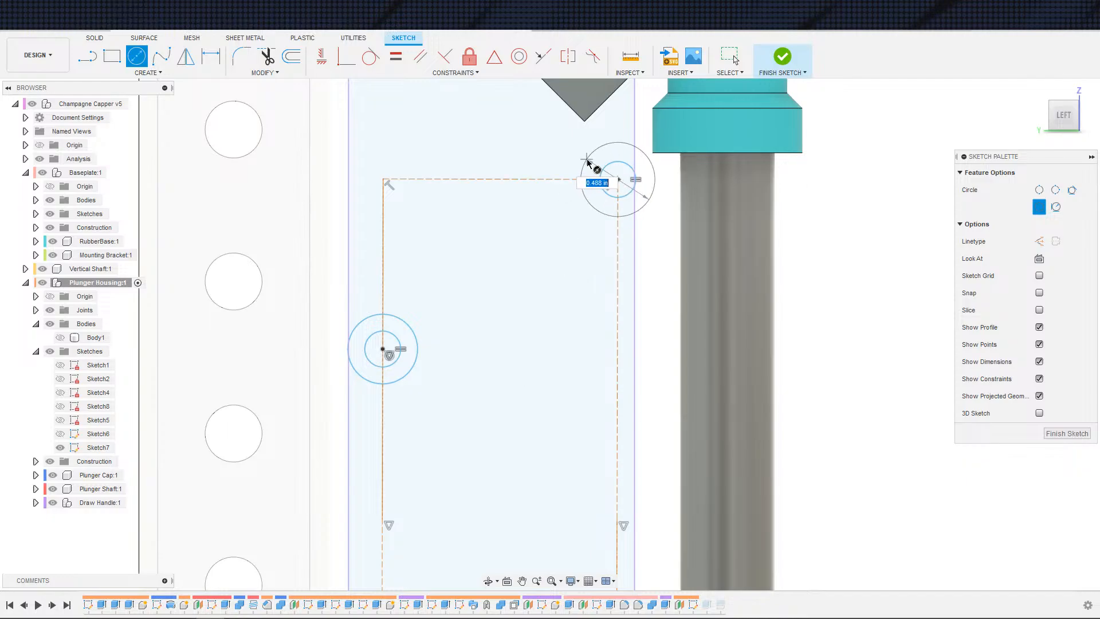
left_click(587, 162)
middle_click_drag(511, 367, 465, 180)
scroll(465, 212, "down", 5)
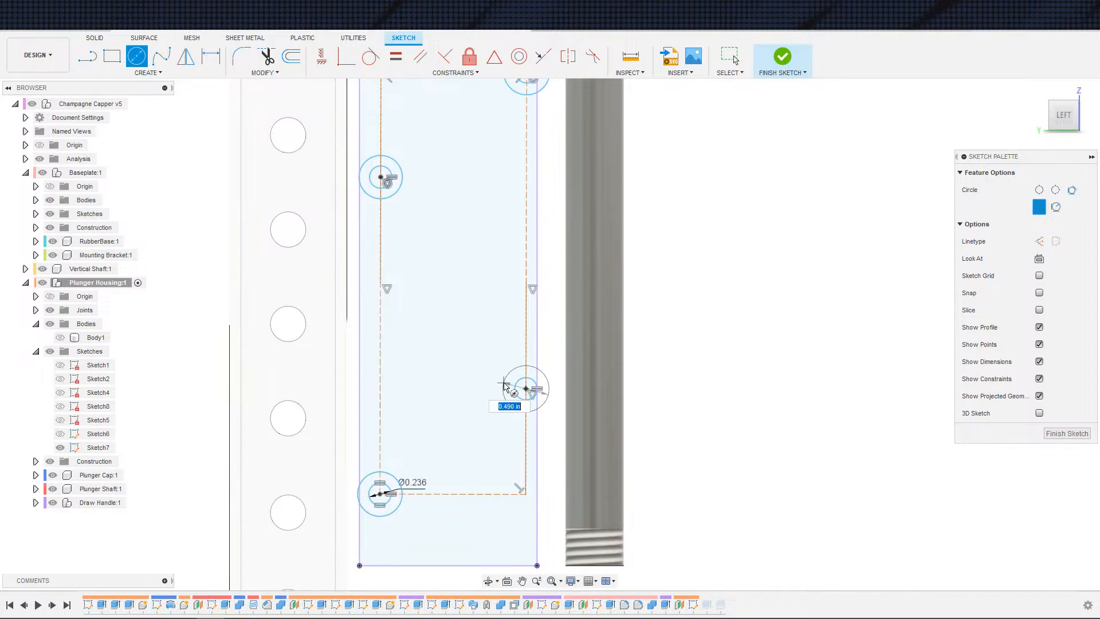
key("Escape")
scroll(487, 338, "down", 3)
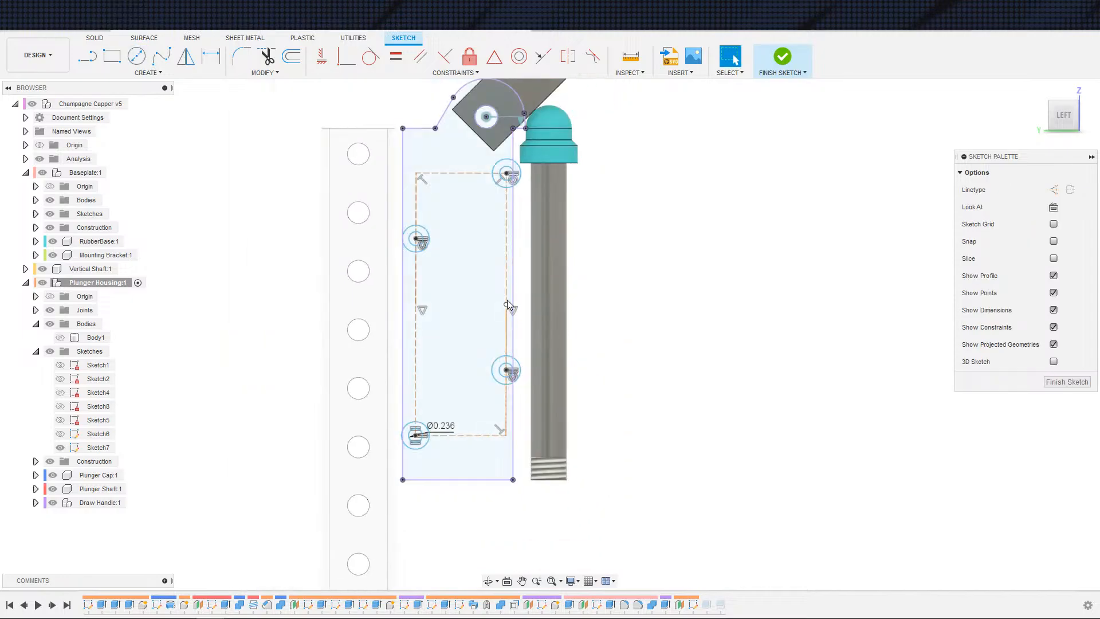
Step: Drag the profile's right edge slightly inward, then undo the move
left_click_drag(507, 304, 496, 303)
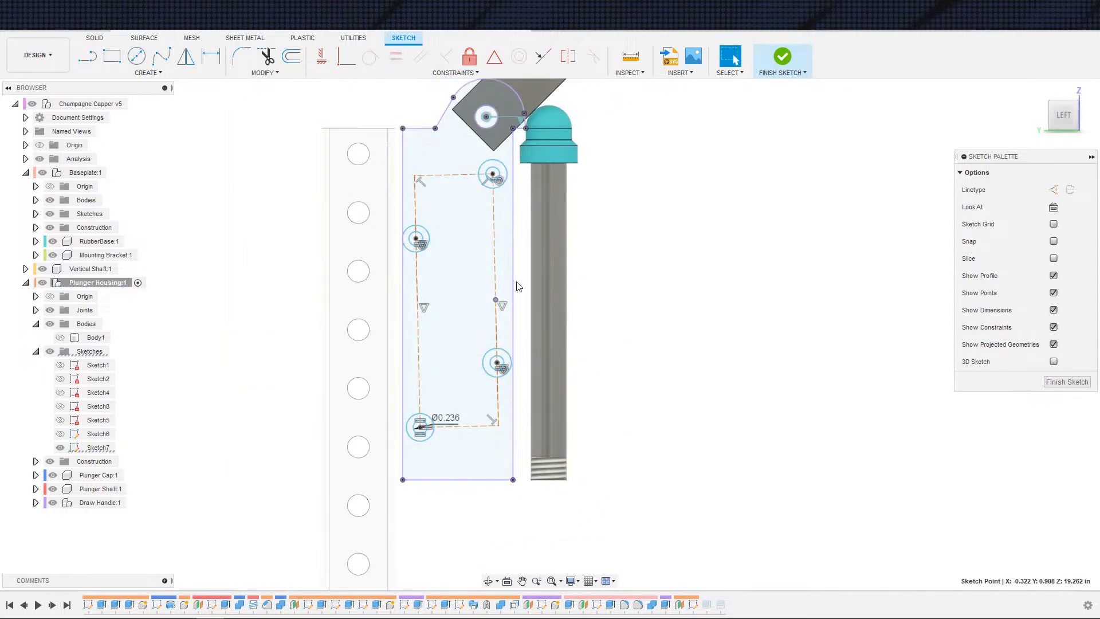
key("ctrl+z")
scroll(454, 280, "down", 2)
mouse_move(453, 280)
middle_mouse_down()
mouse_move(508, 329)
mouse_move(471, 237)
middle_mouse_up()
scroll(471, 236, "down", 1)
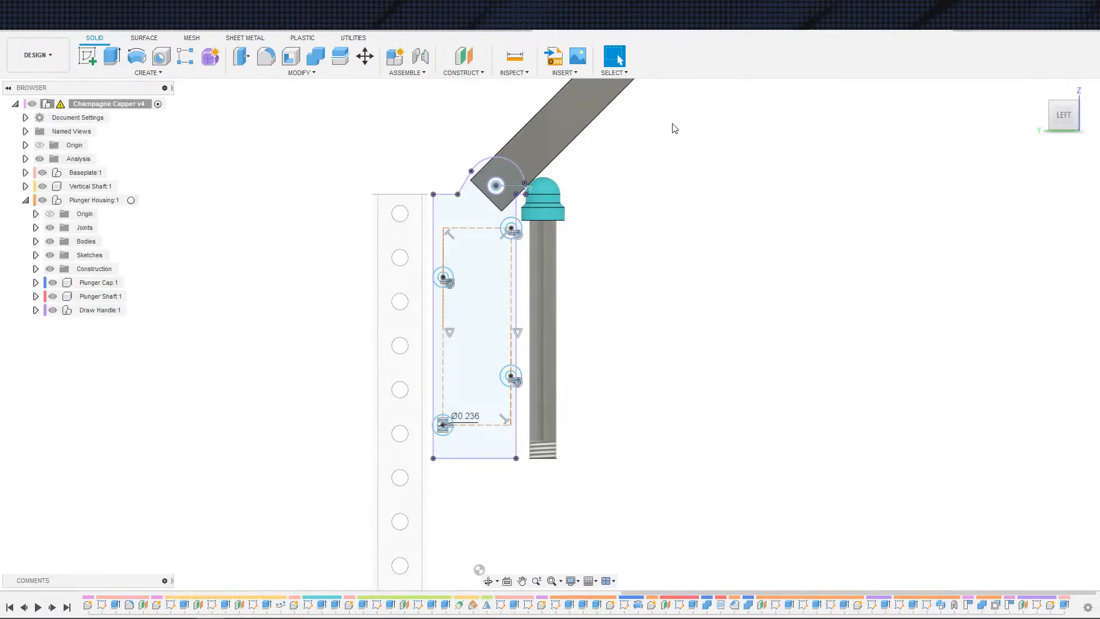
Step: Step through the v4 timeline sketches and open v4's Sketch7 for comparison
scroll(696, 321, "up", 4)
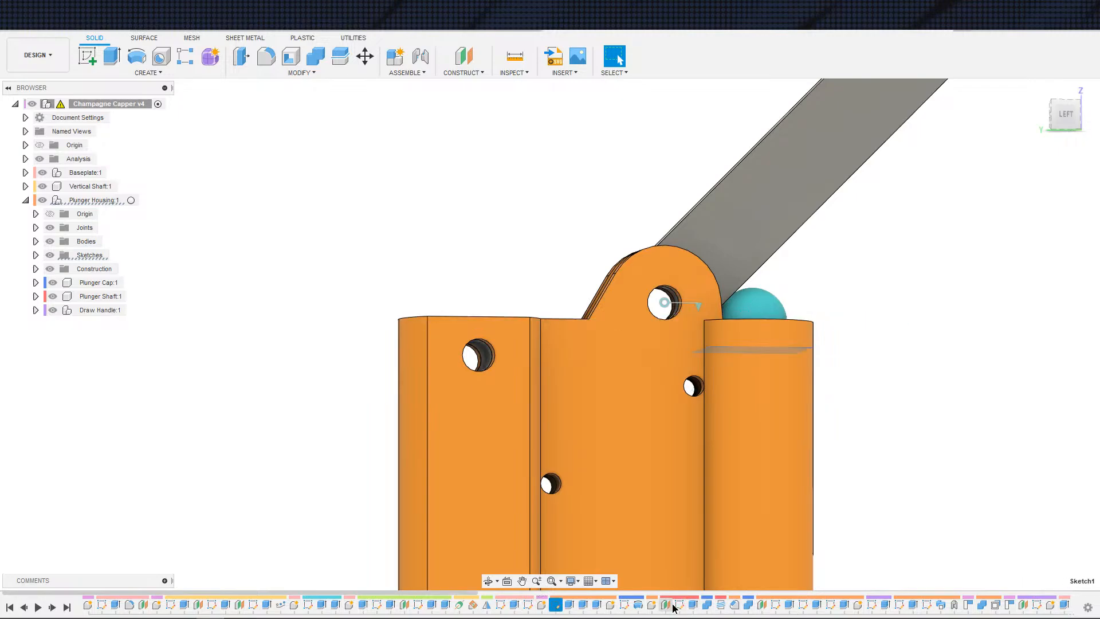
left_click(900, 605)
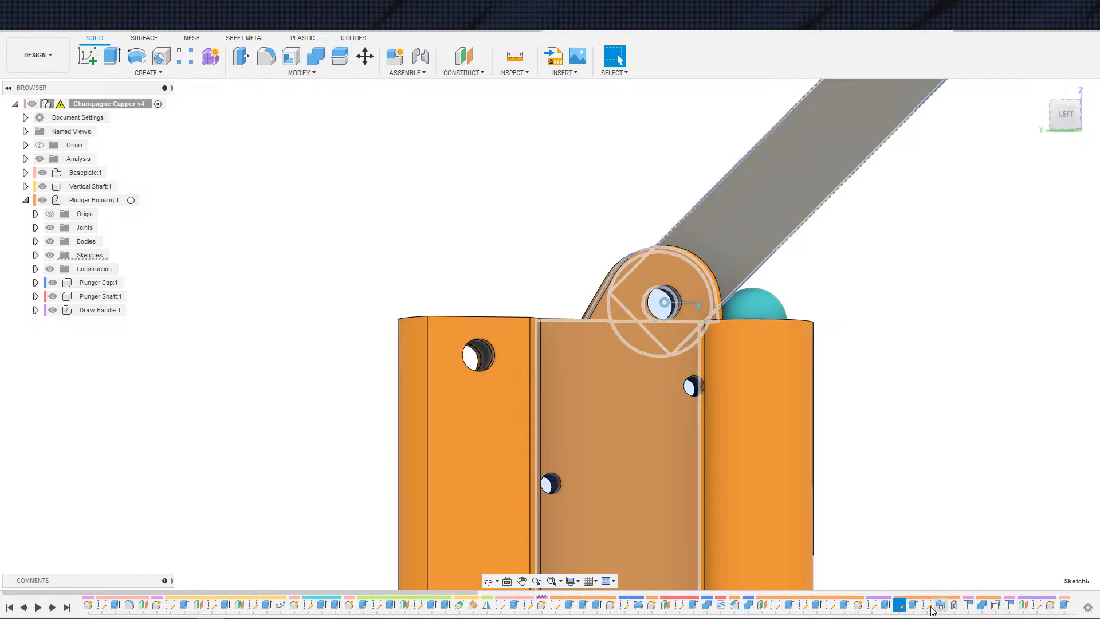
left_click(927, 606)
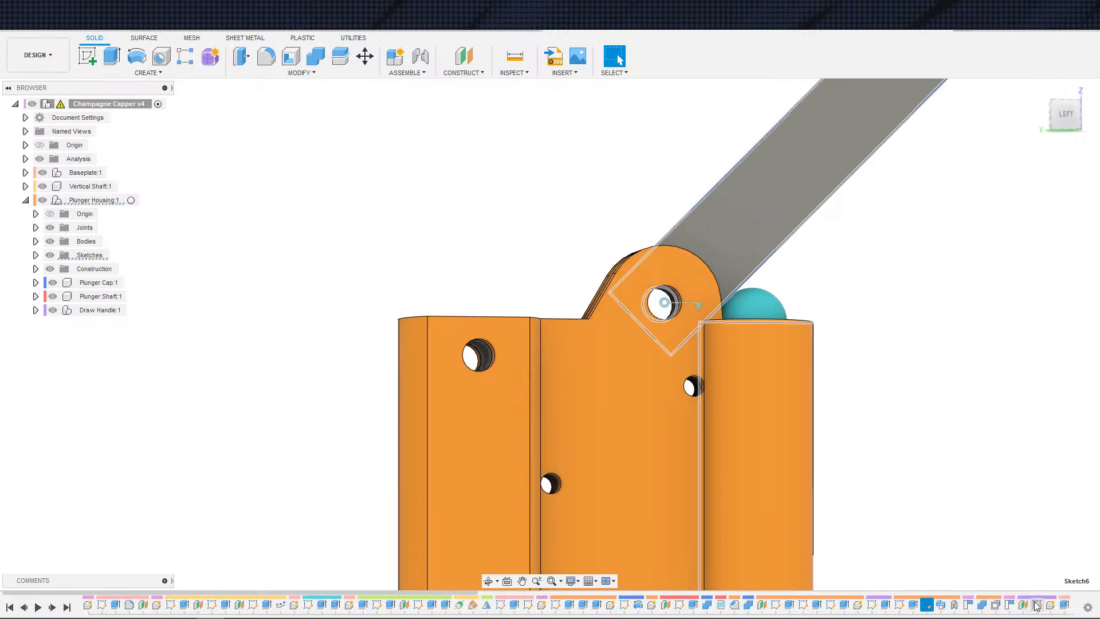
scroll(1037, 605, "down", 3)
left_click(1010, 607)
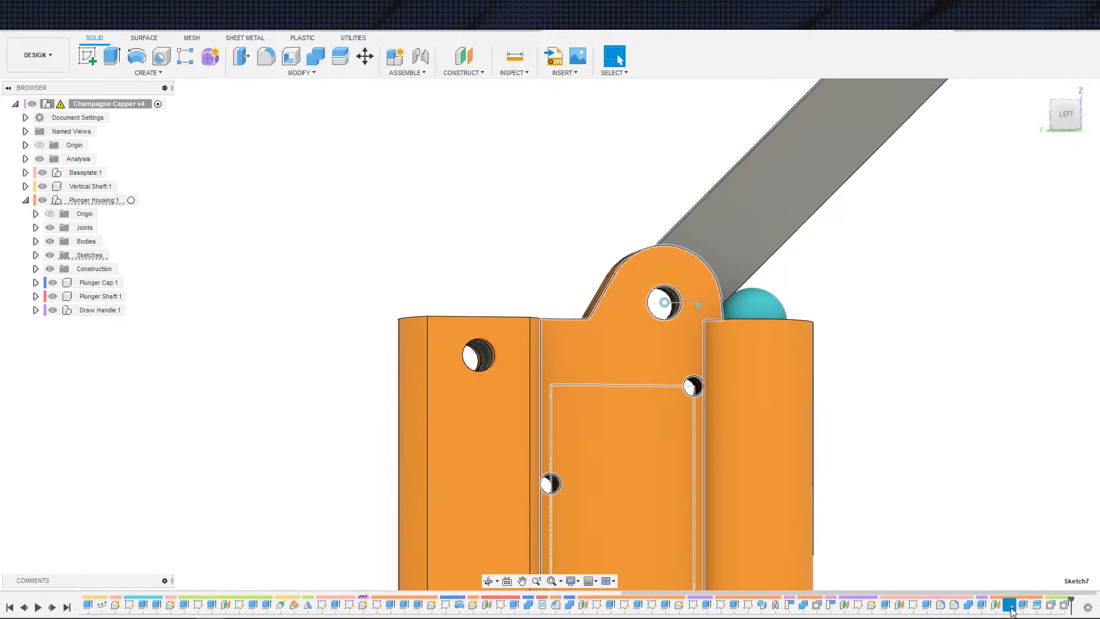
double_click(1010, 606)
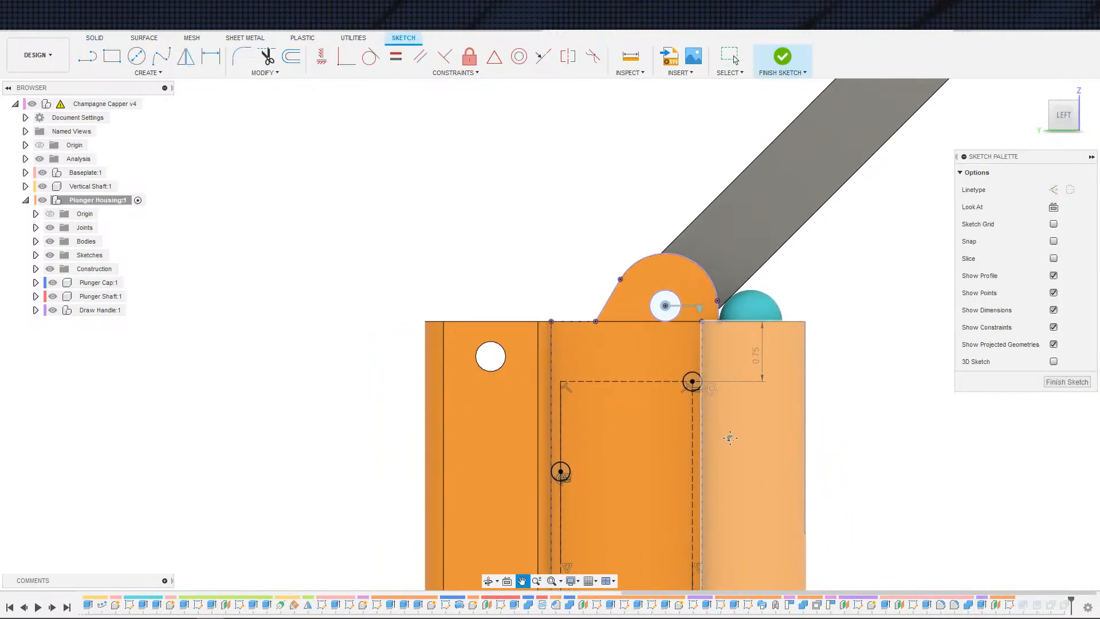
Step: Try to dimension the housing profile's top edge, then undo the resulting angle dimension
mouse_move(730, 438)
middle_mouse_down()
mouse_move(717, 418)
mouse_move(746, 431)
middle_mouse_up()
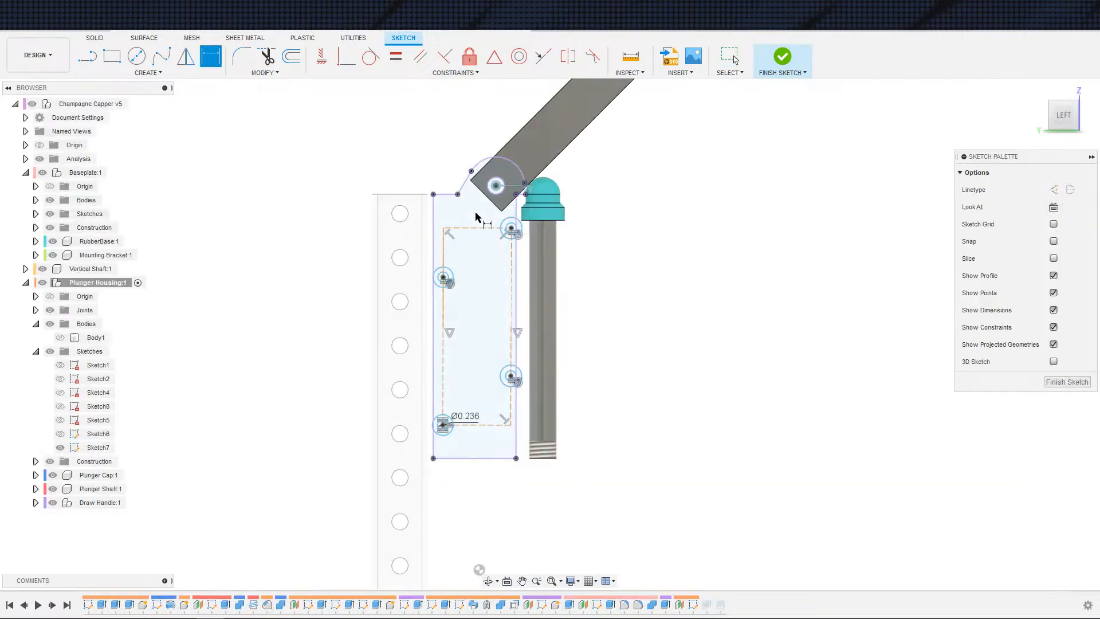
left_click(480, 229)
scroll(521, 199, "up", 5)
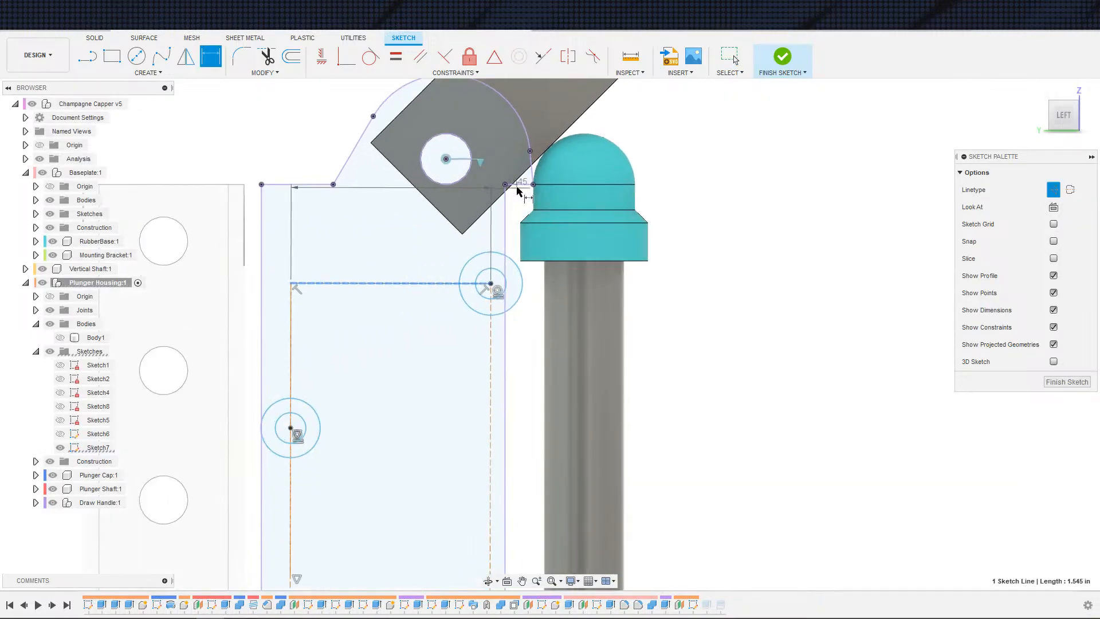
left_click(517, 185)
left_click(711, 204)
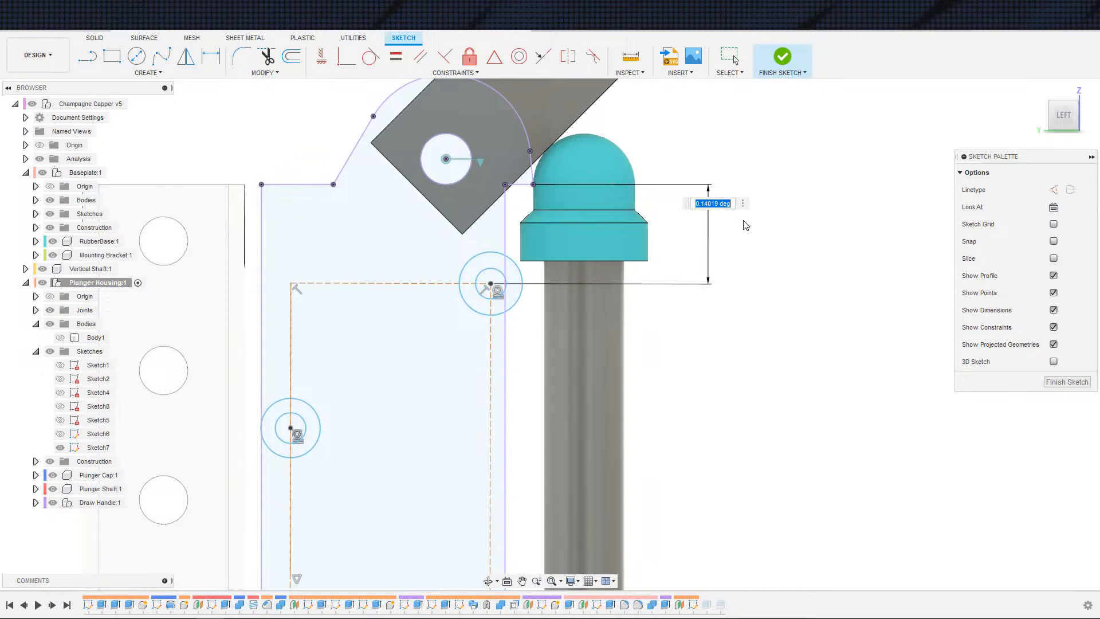
key("Return")
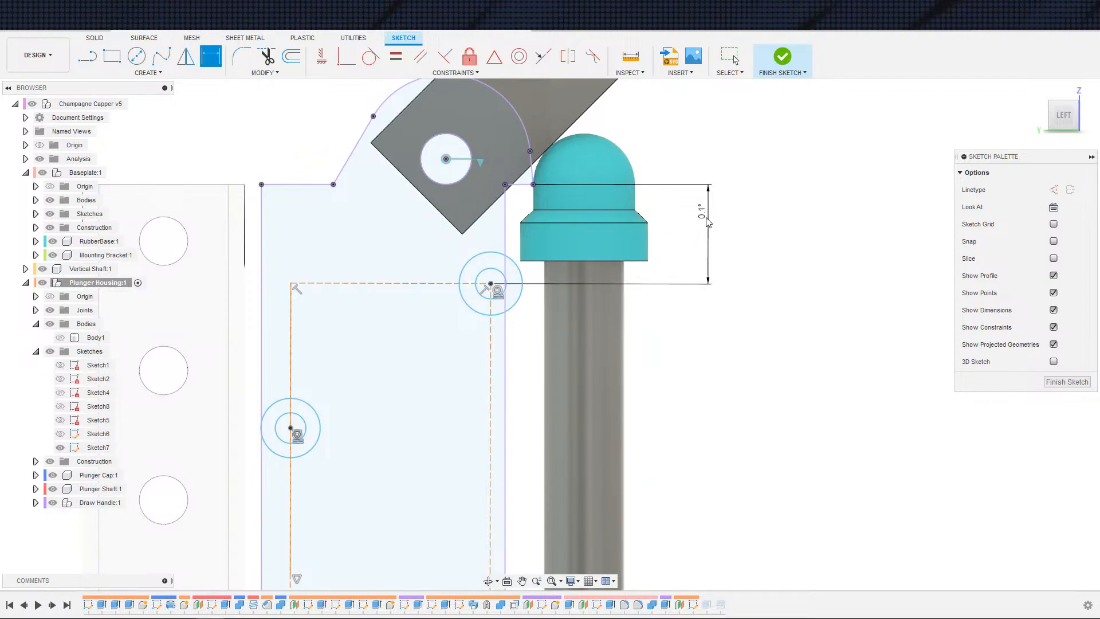
key("ctrl+z")
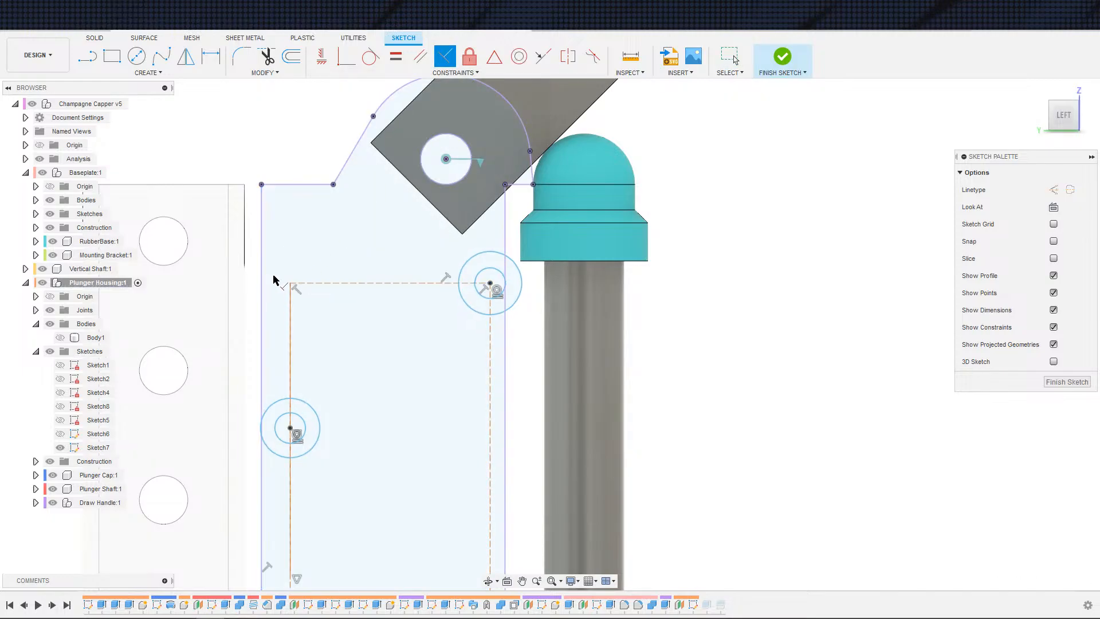
Step: Dimension the upper right mounting hole point 0.75 in below the profile's top edge
left_click(351, 284)
left_click(297, 184)
left_click(490, 282)
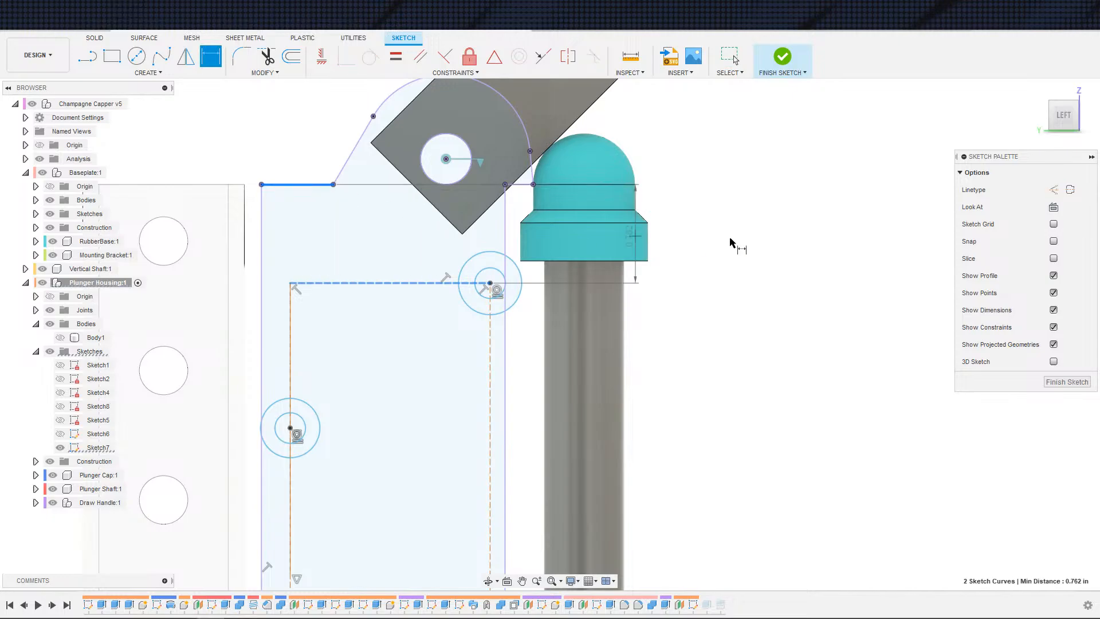
left_click(728, 240)
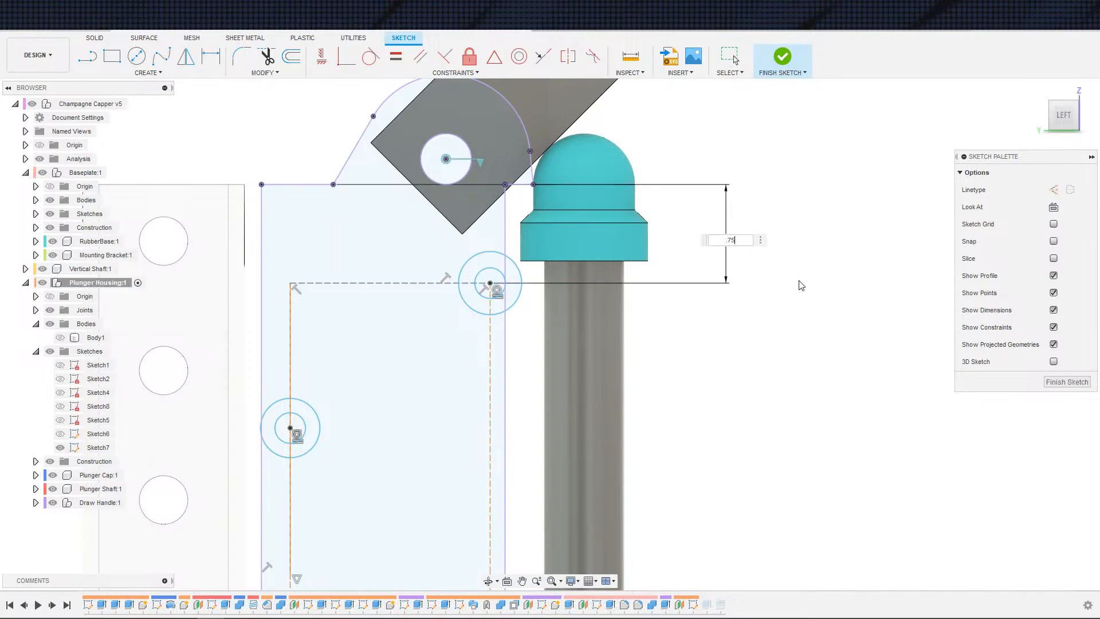
key("Return")
Step: Zoom along the sketch to inspect the mounting hole circles
scroll(662, 360, "down", 2)
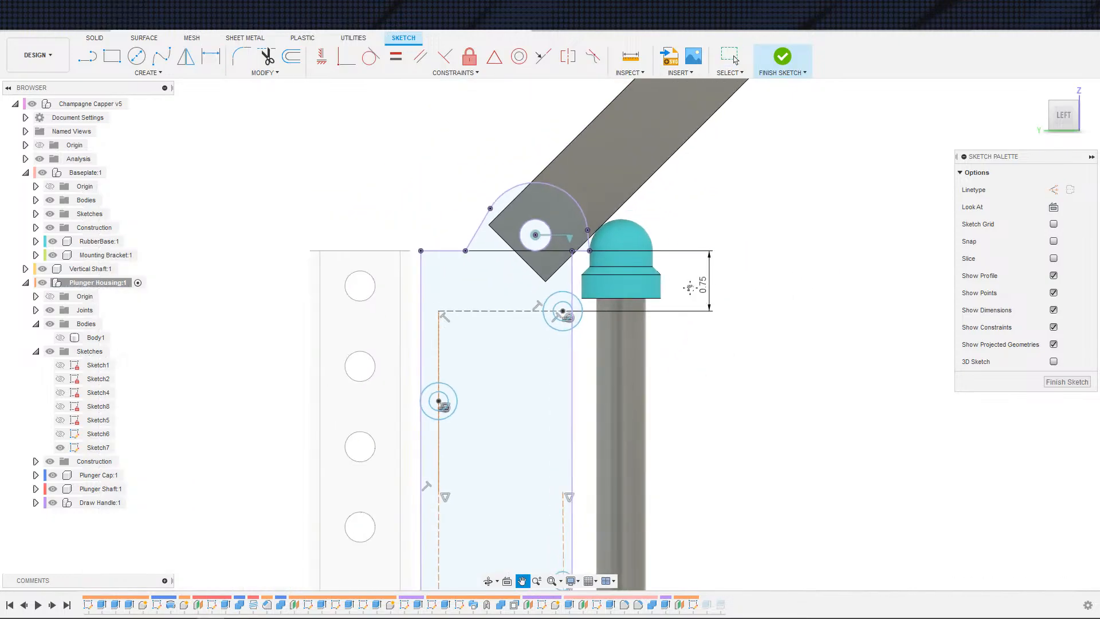
scroll(719, 337, "up", 5)
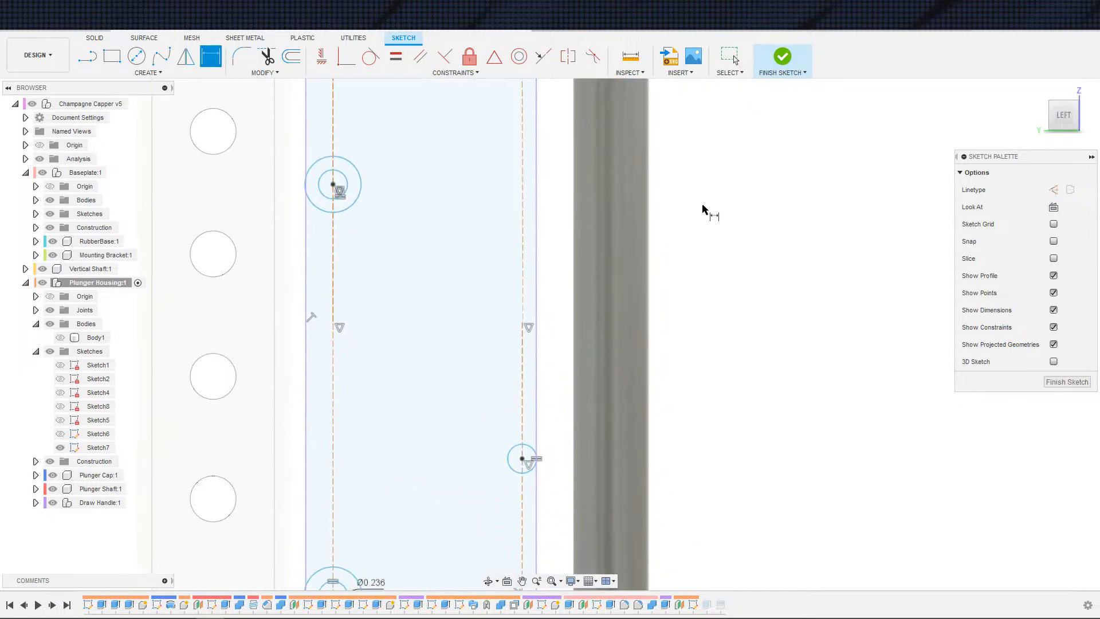
scroll(682, 246, "down", 2)
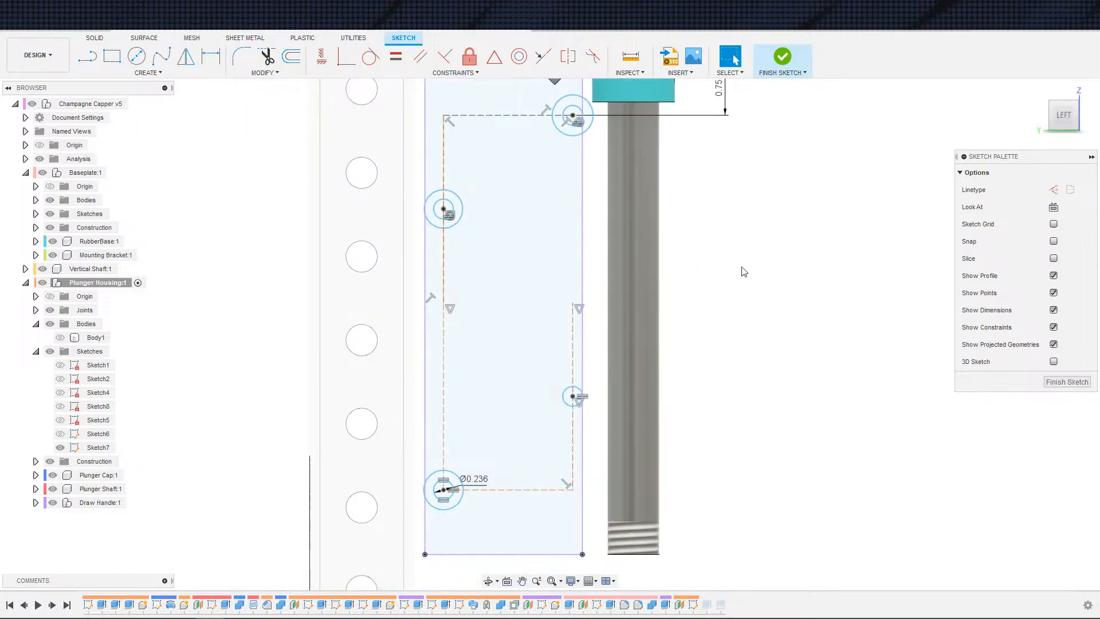
scroll(598, 297, "up", 2)
scroll(771, 253, "down", 2)
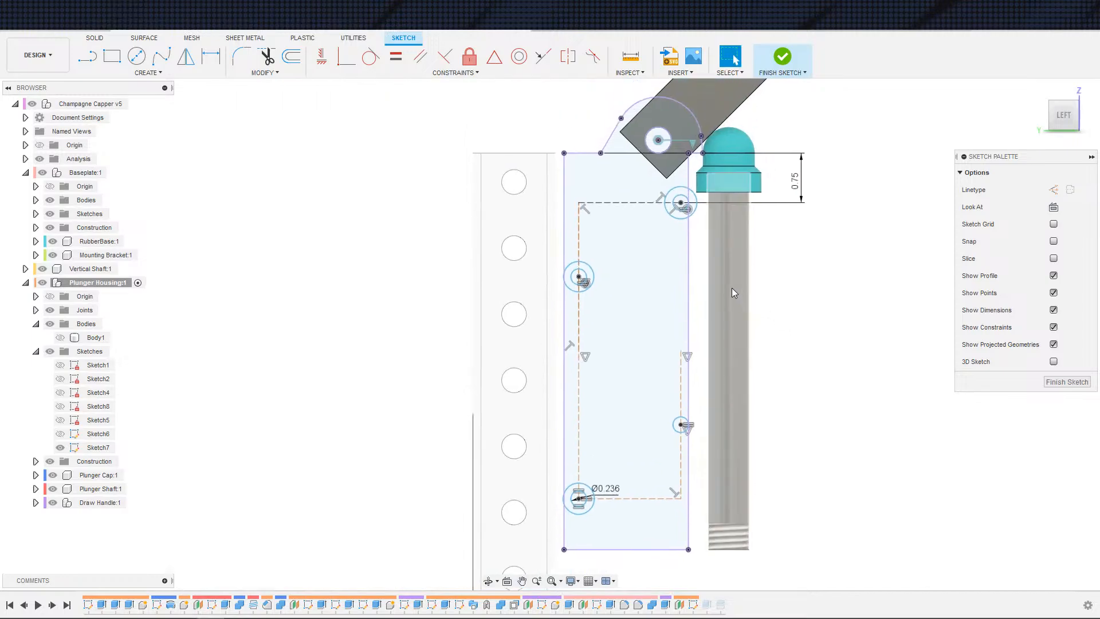
scroll(731, 288, "up", 2)
key("c")
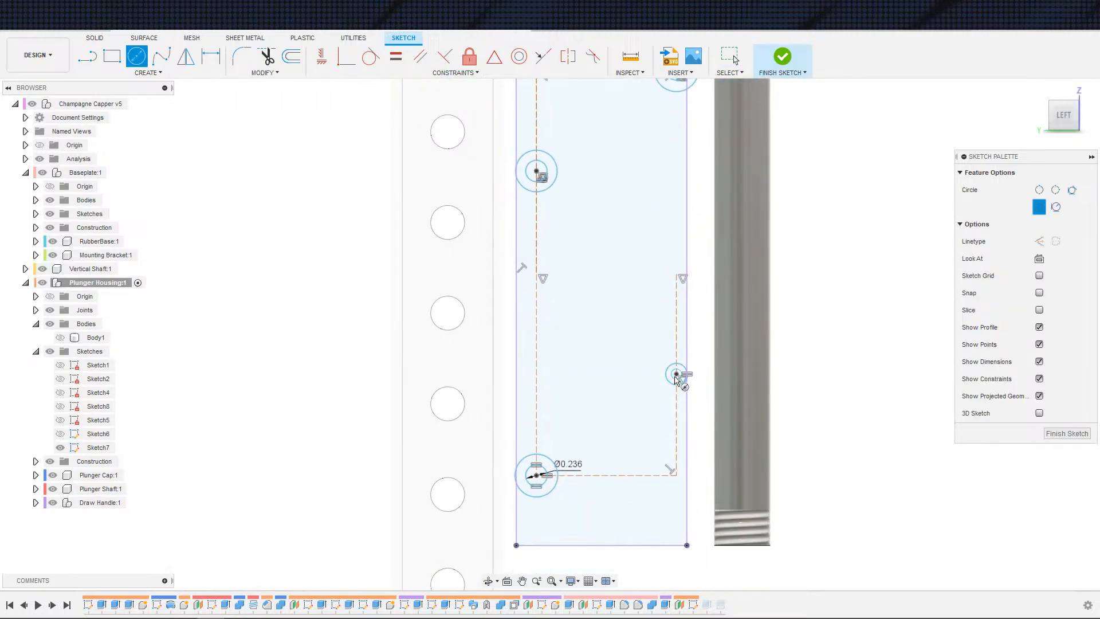
left_click(697, 373)
key("Escape")
scroll(687, 384, "up", 2)
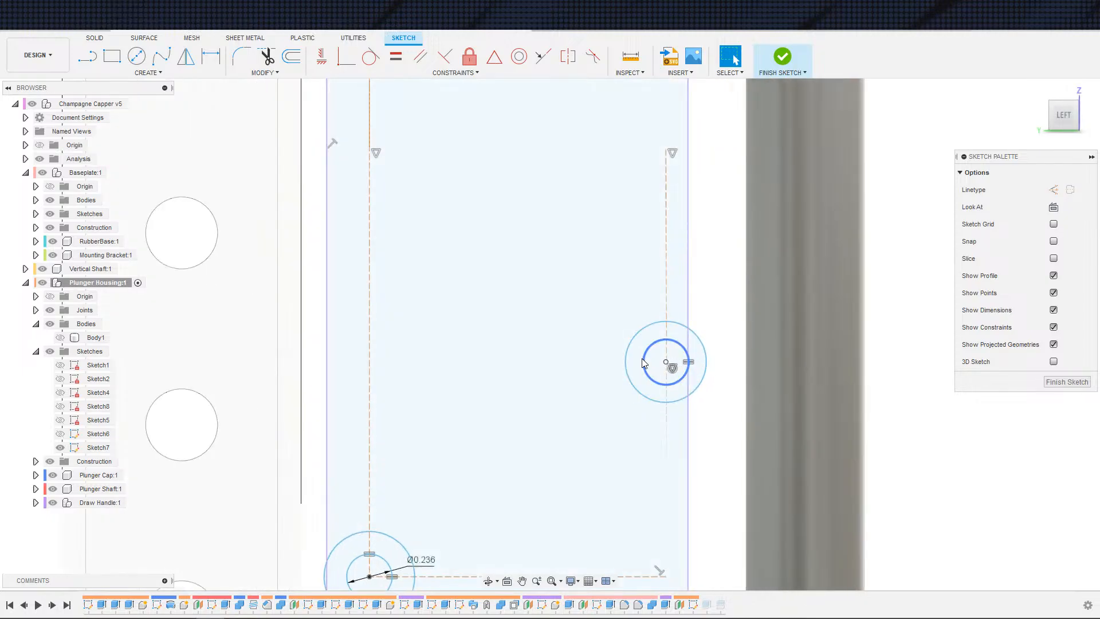
scroll(646, 353, "down", 2)
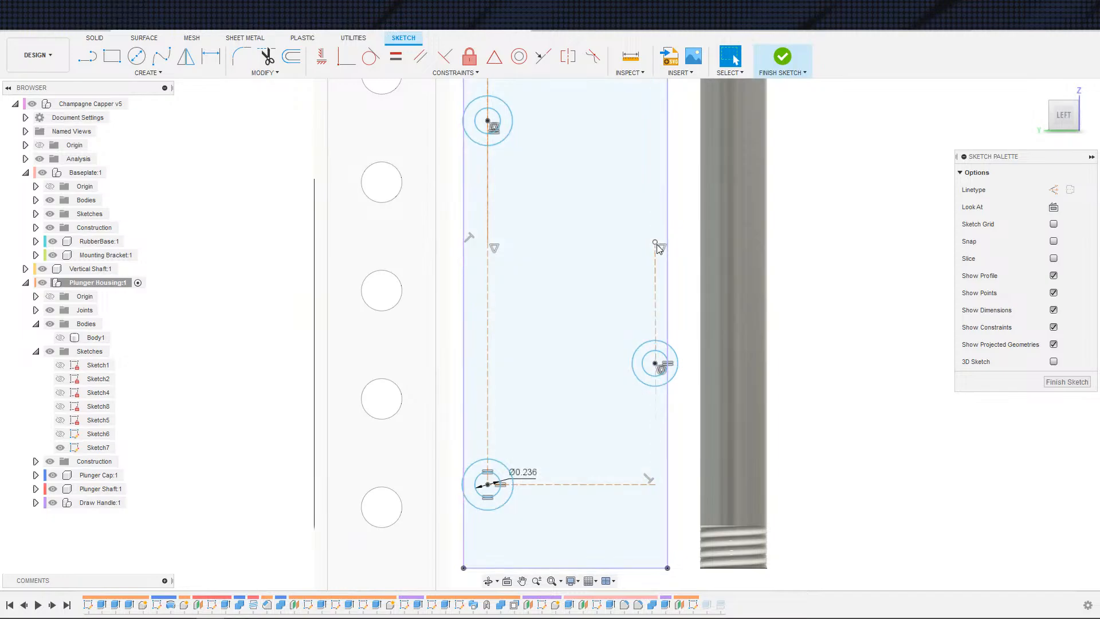
scroll(659, 239, "up", 2)
Step: Convert the housing's outer profile lines to construction geometry
middle_click_drag(653, 309, 649, 364)
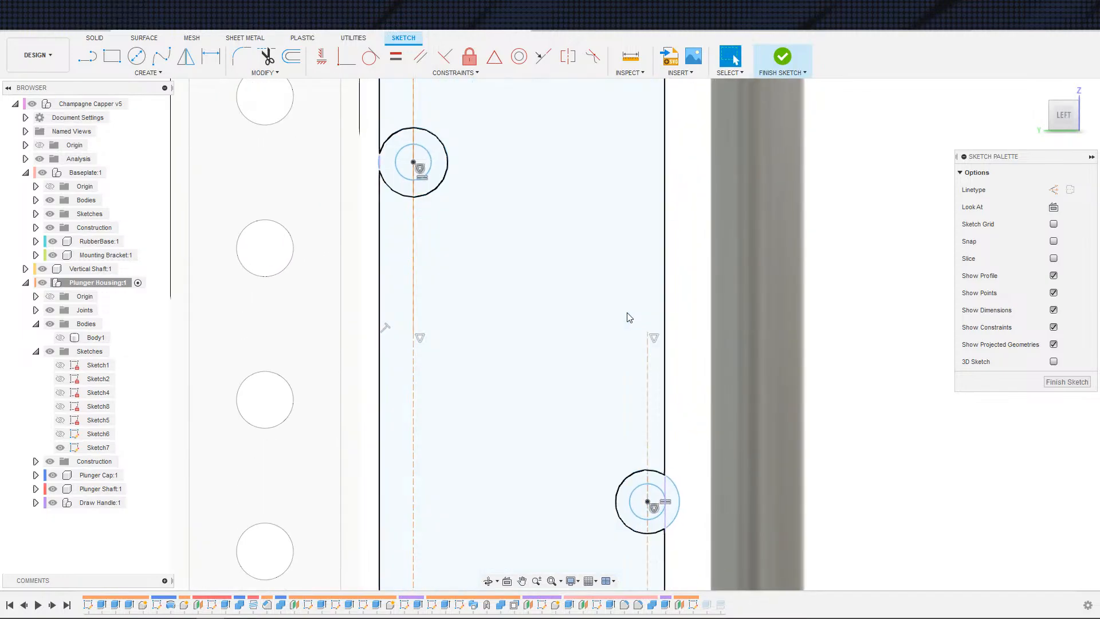
middle_click_drag(417, 323, 457, 351)
scroll(452, 349, "down", 2)
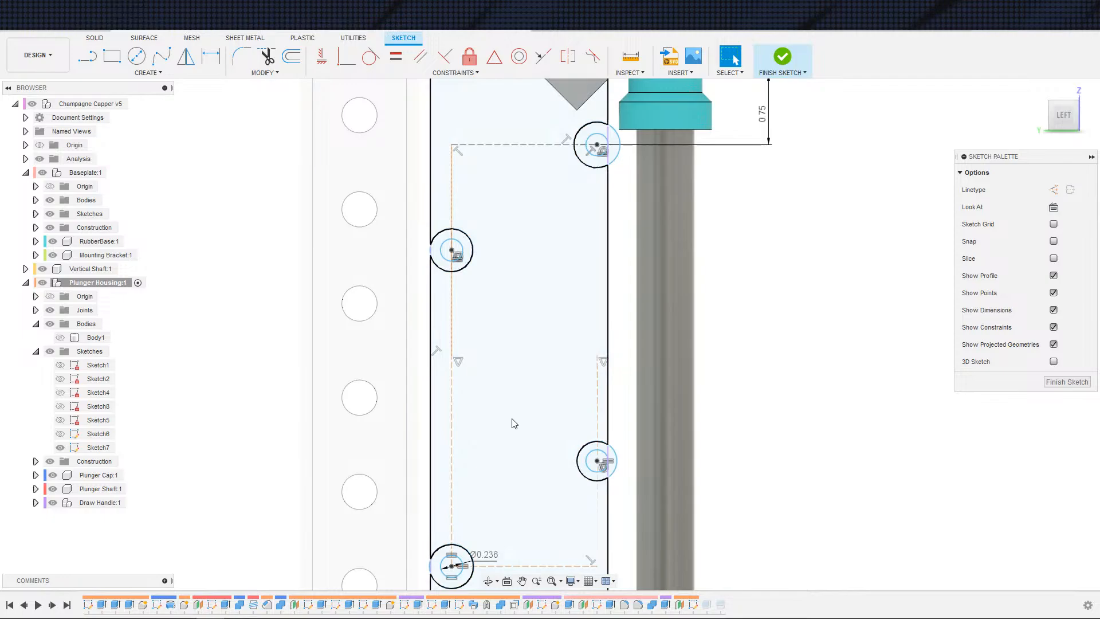
middle_click_drag(772, 328, 828, 320)
scroll(828, 320, "down", 2)
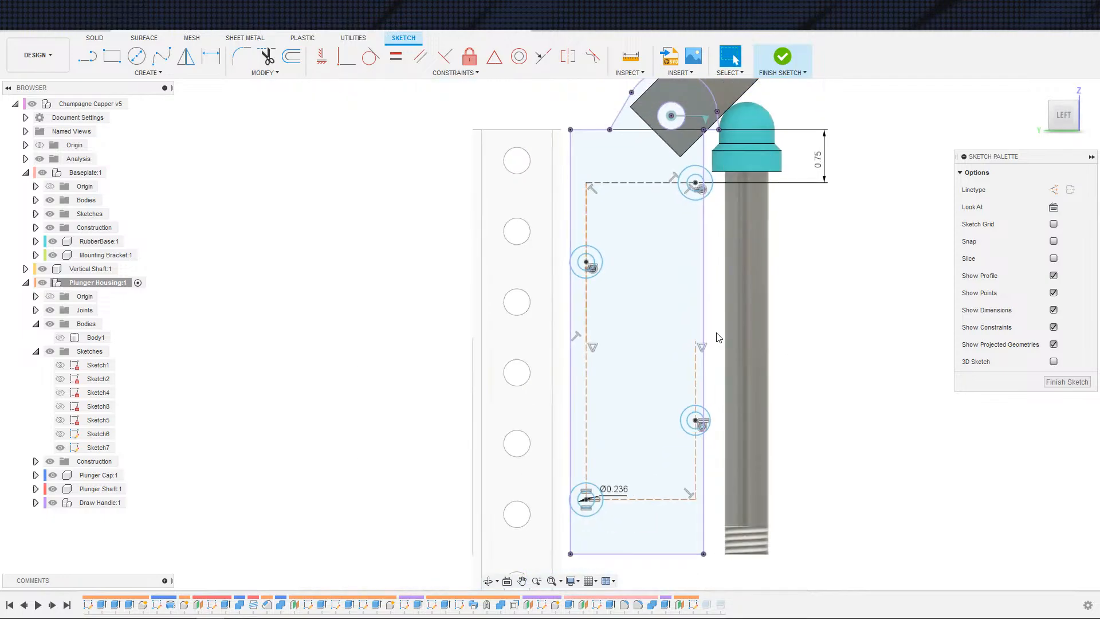
double_click(705, 321)
key("x")
left_click(843, 345)
Step: Hide the plunger cap, plunger shaft, draw handle, vertical shaft and baseplate to isolate the housing sketch
scroll(834, 320, "down", 1)
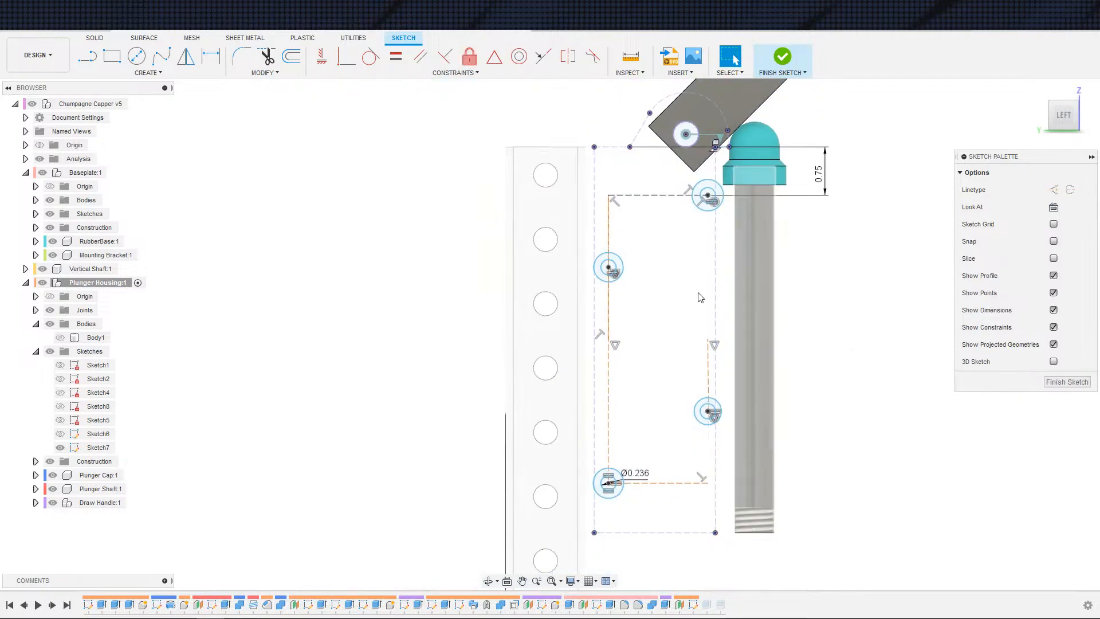
middle_click_drag(641, 241, 611, 273)
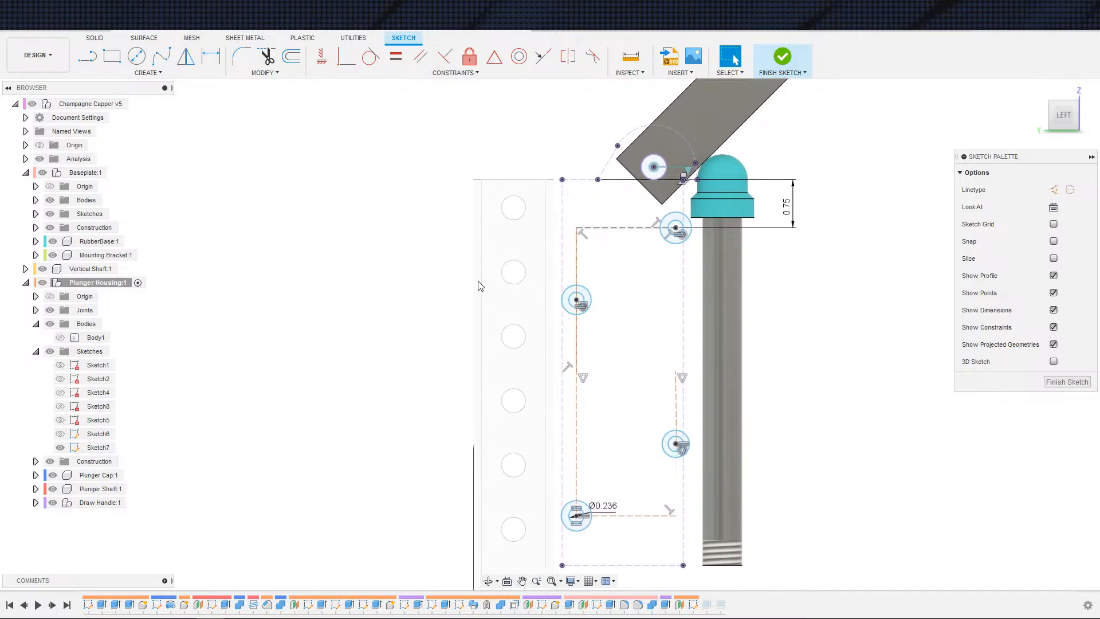
left_click(109, 479)
left_click(109, 502, "shift")
key("v")
left_click(343, 465)
middle_click_drag(357, 460, 298, 486)
left_click(87, 269)
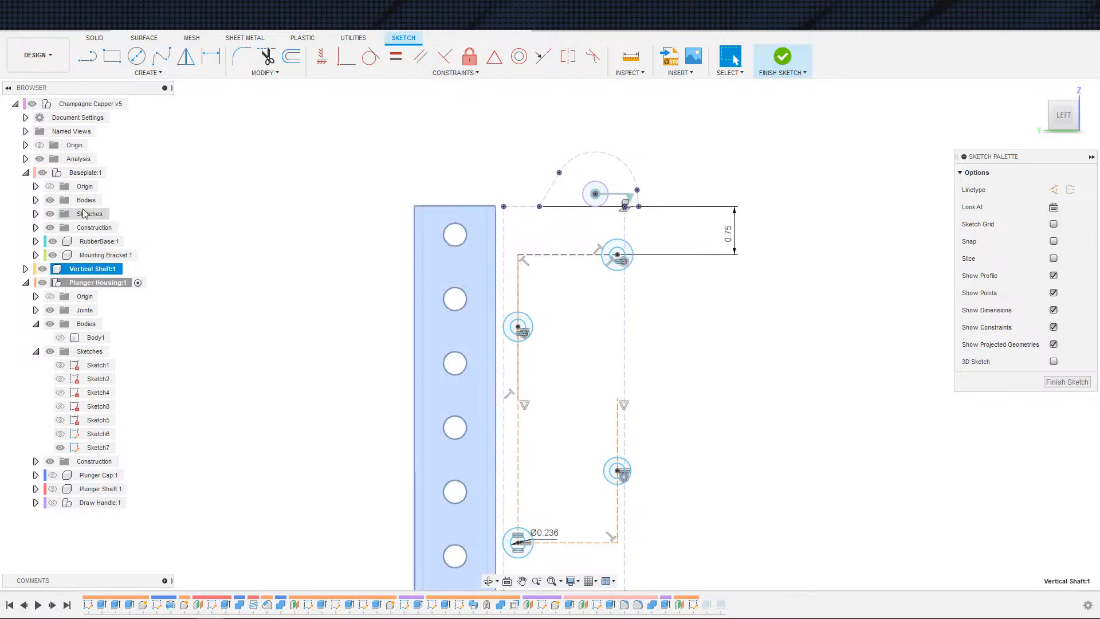
left_click(88, 175, "ctrl")
key("v")
Step: Examine the hole circles and their diameter dimension in v4's Sketch7
left_click(258, 302)
scroll(343, 350, "up", 3)
mouse_move(368, 343)
middle_mouse_down()
mouse_move(311, 334)
mouse_move(279, 347)
middle_mouse_up()
scroll(312, 334, "down", 2)
scroll(310, 344, "down", 2)
scroll(437, 348, "up", 6)
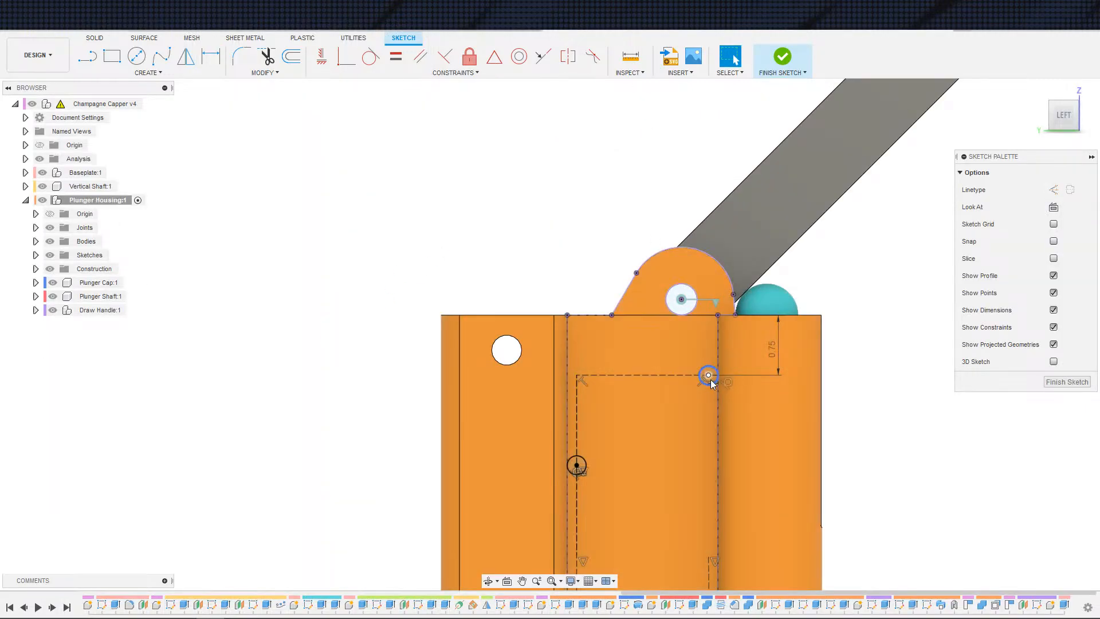
key("d")
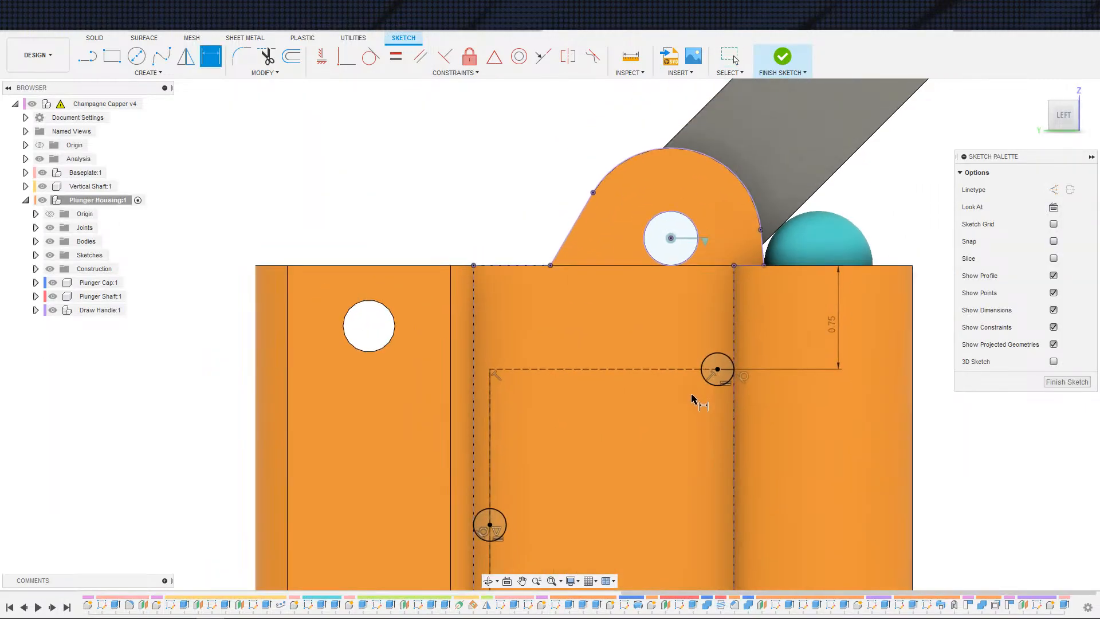
scroll(690, 393, "down", 4)
key("Escape")
middle_click_drag(639, 397, 610, 244)
middle_click_drag(660, 426, 613, 307)
scroll(582, 375, "up", 3)
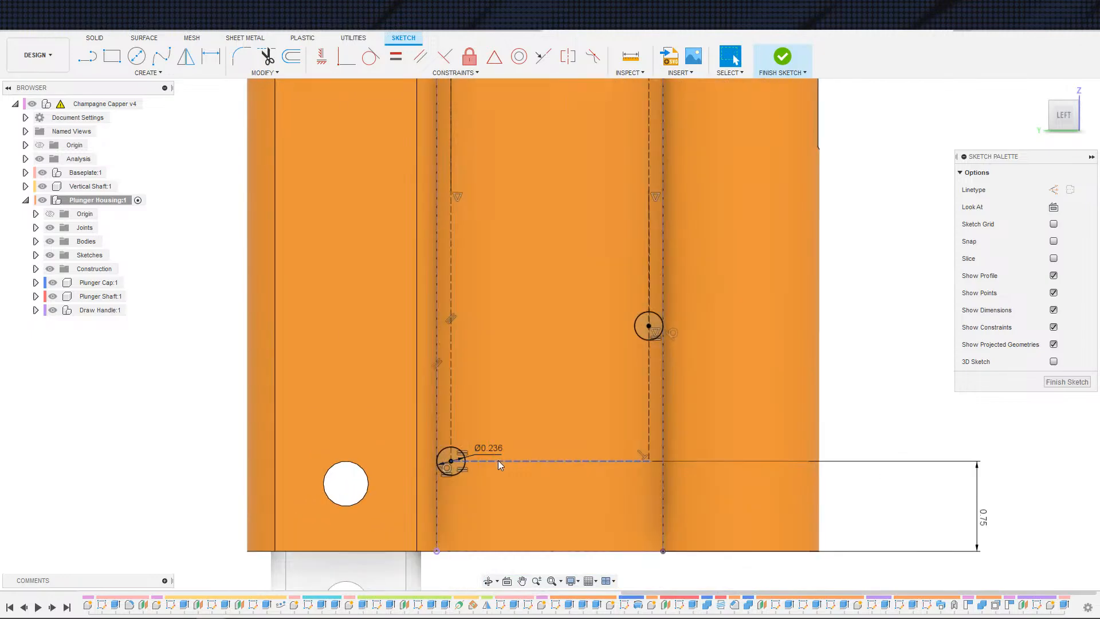
double_click(500, 451)
key("Escape")
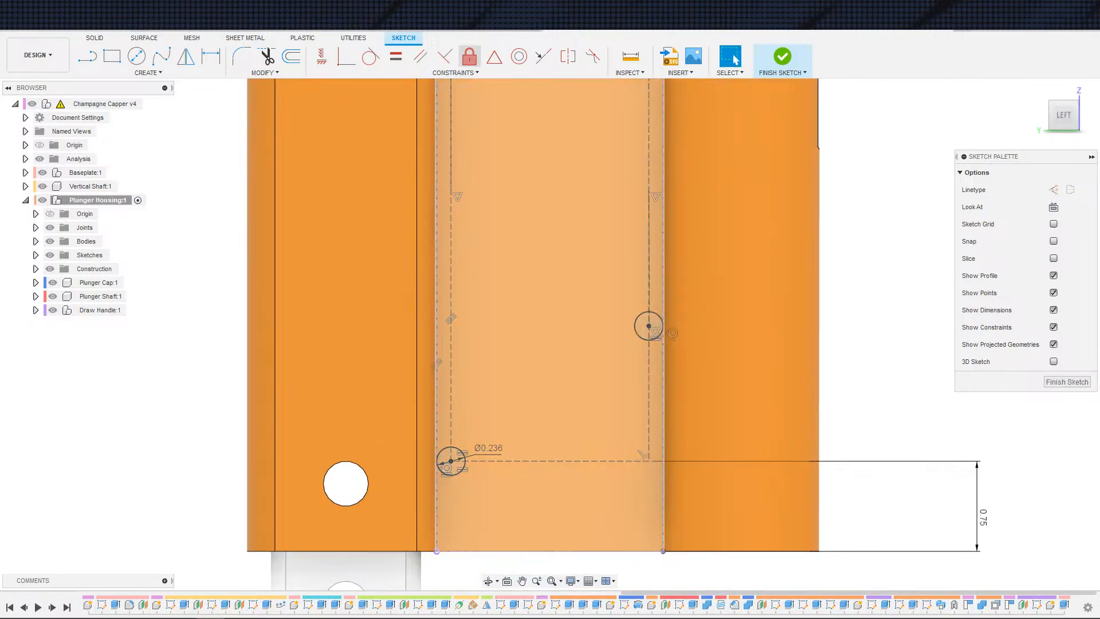
Step: Try to add a diameter dimension to a mounting hole circle in v5, then cancel
left_click(413, 21)
scroll(467, 282, "up", 2)
middle_click_drag(467, 281, 569, 234)
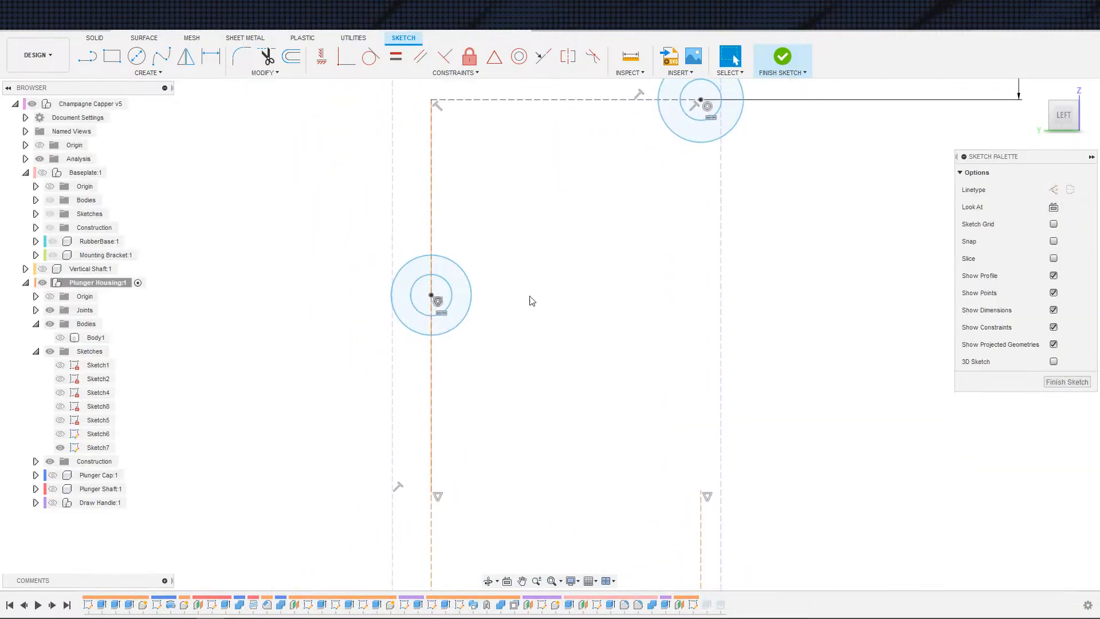
scroll(531, 300, "down", 3)
middle_click_drag(531, 293, 594, 269)
key("d")
left_click(534, 269)
left_click(579, 240)
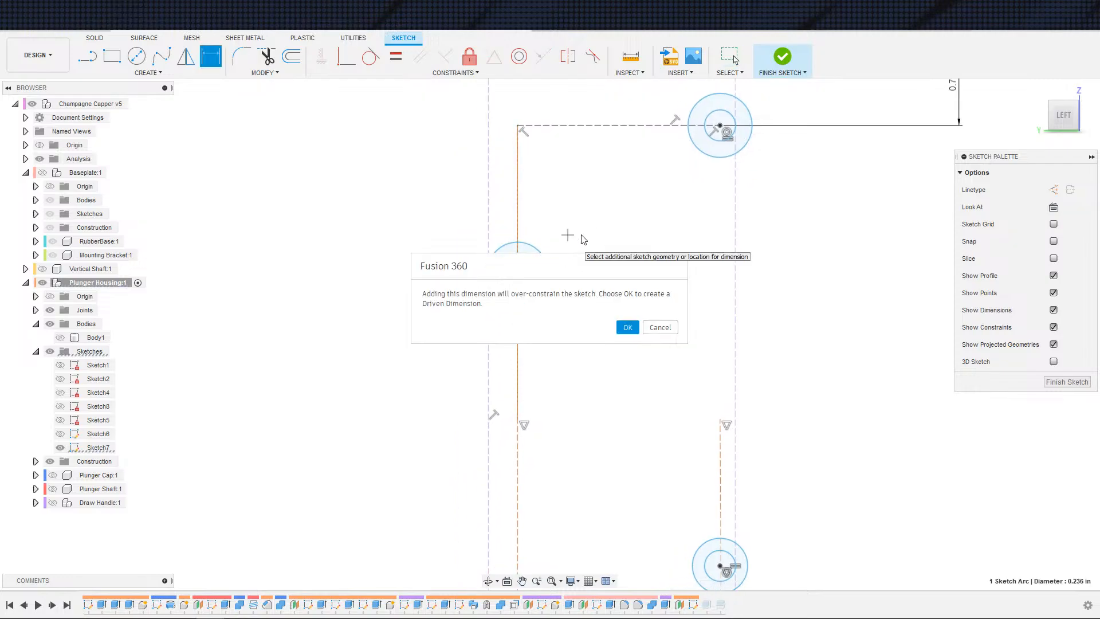
key("Escape")
key("Escape")
Step: Compare the 0.236 hole diameter dimension and sketch faces between the v5 and v4 sketches
scroll(630, 320, "down", 3)
middle_click_drag(622, 310, 644, 136)
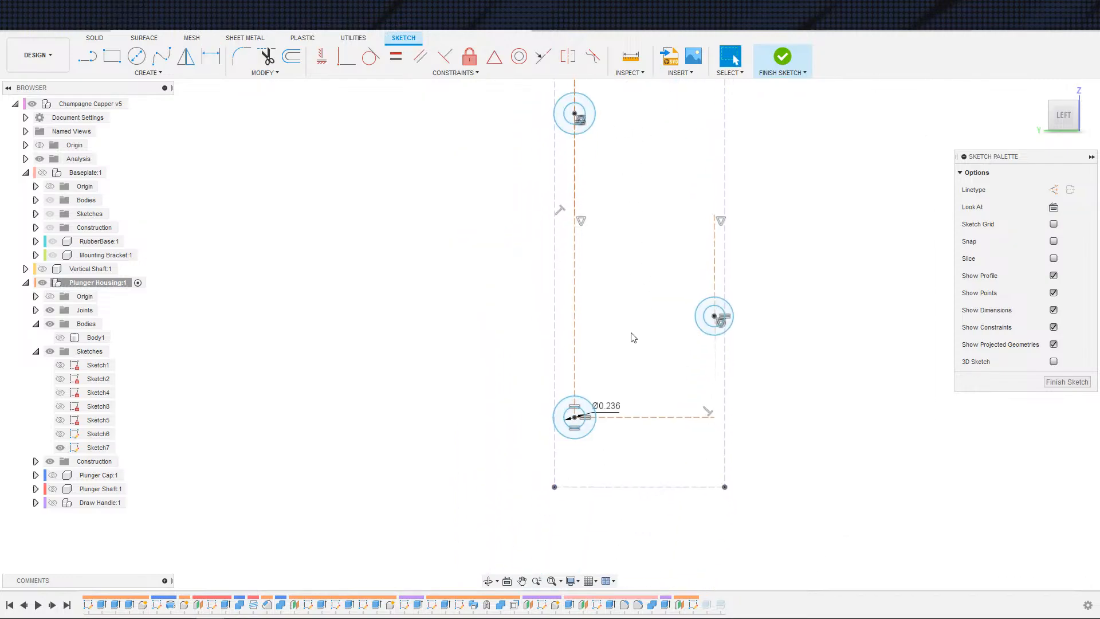
double_click(612, 408)
key("Escape")
mouse_move(628, 375)
middle_mouse_down()
mouse_move(618, 344)
mouse_move(590, 436)
middle_mouse_up()
scroll(607, 369, "up", 2)
scroll(640, 438, "down", 2)
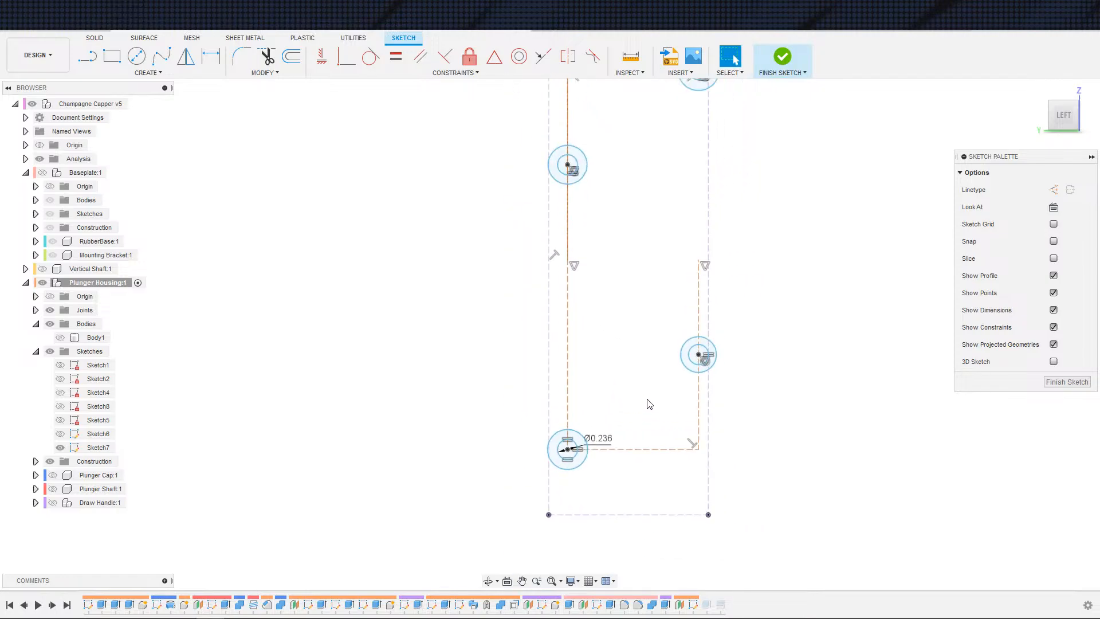
left_click(655, 30)
left_click(553, 258)
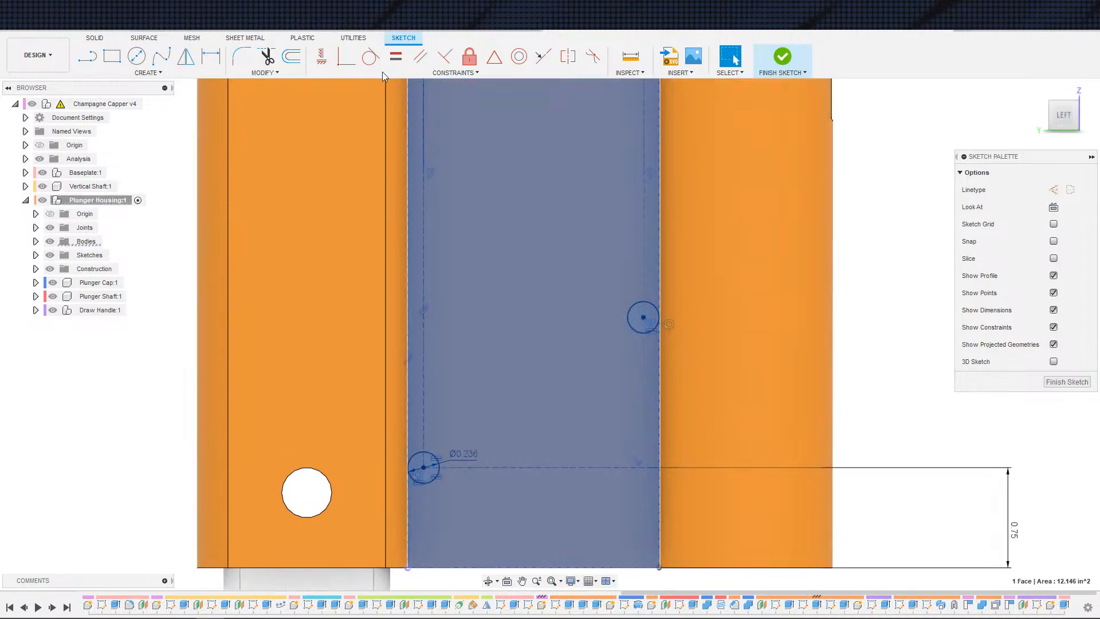
key("Escape")
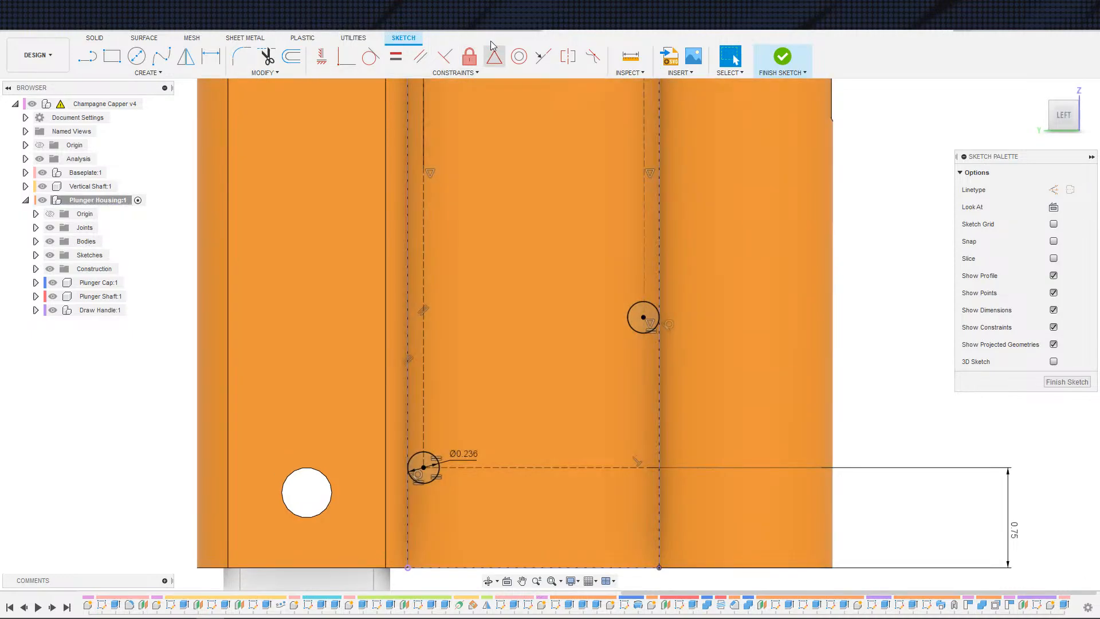
Step: Switch to the v5 design and dimension the lower hole centreline's distance from the bottom edge as 0.75
left_click(482, 28)
key("d")
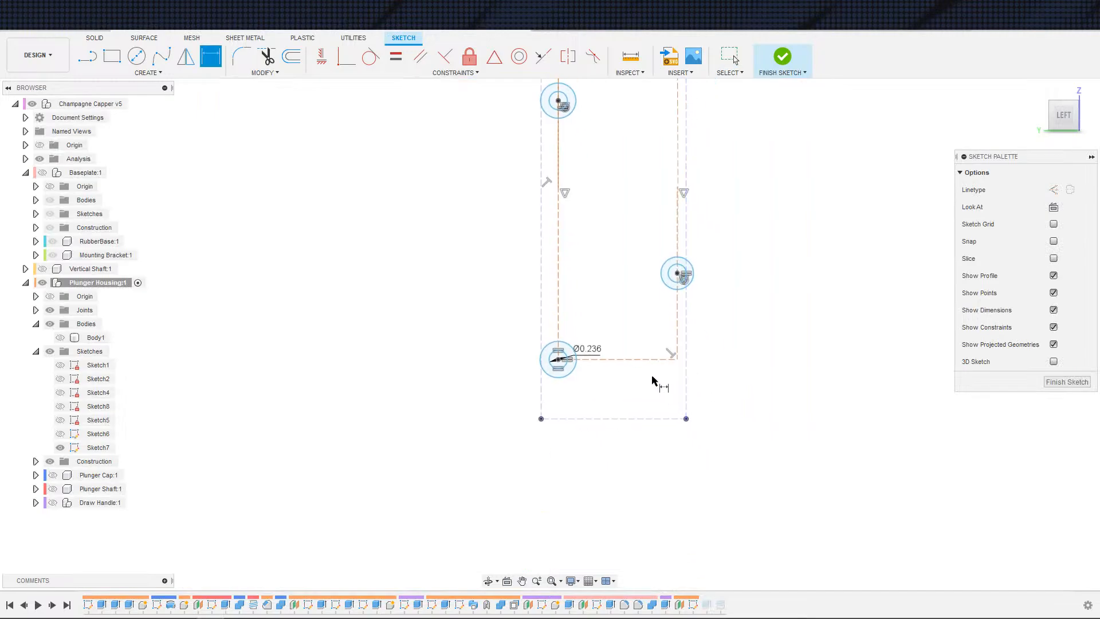
left_click(658, 359)
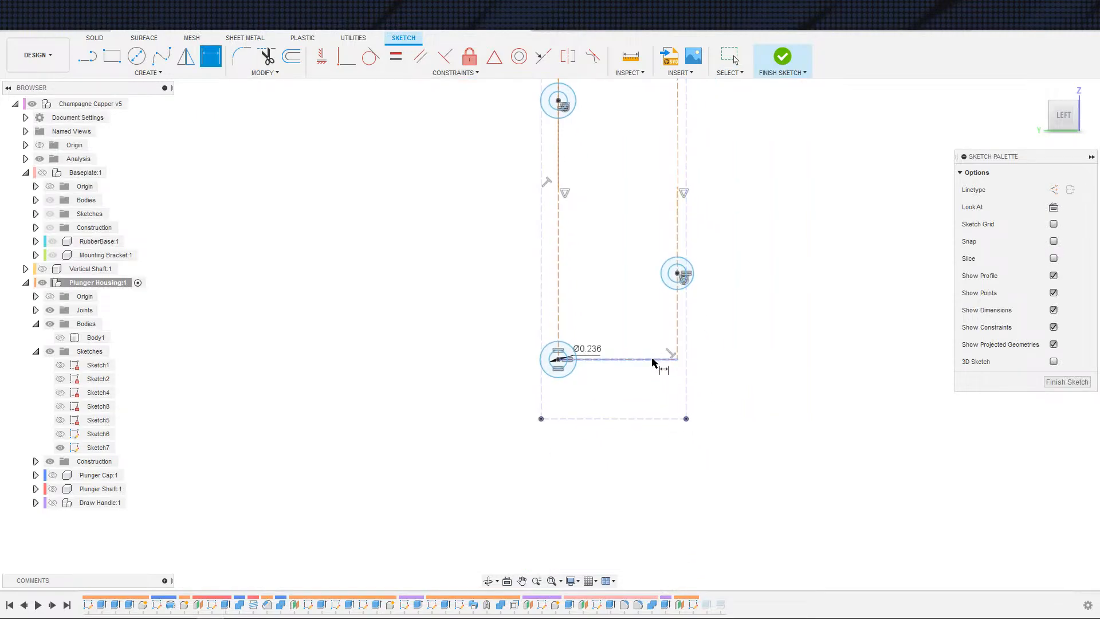
left_click(667, 419)
left_click(817, 406)
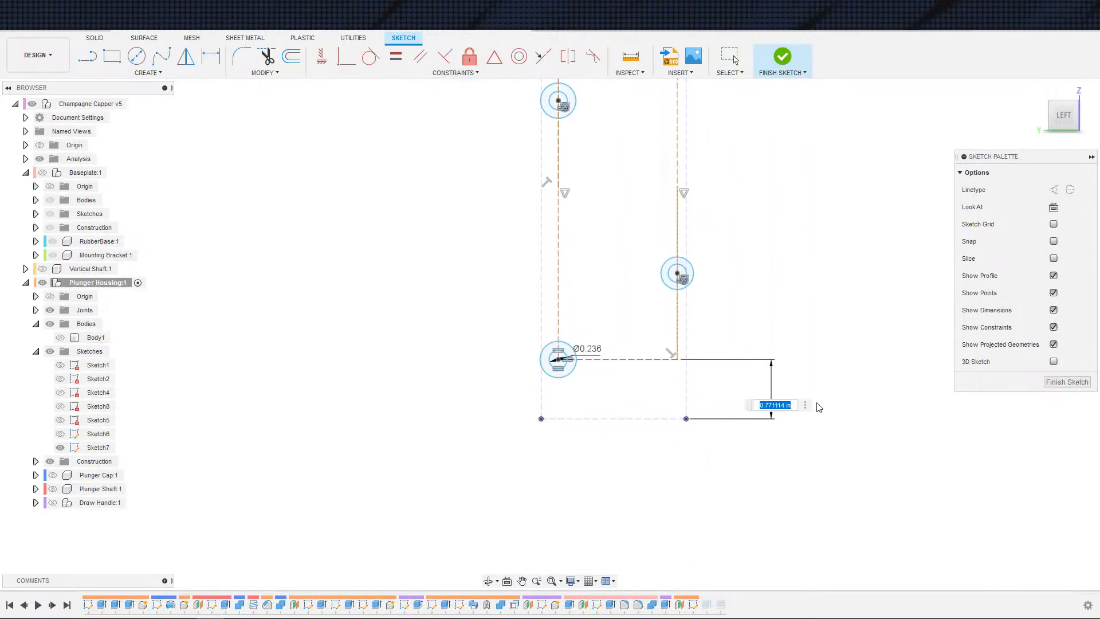
type(".75")
key("Return")
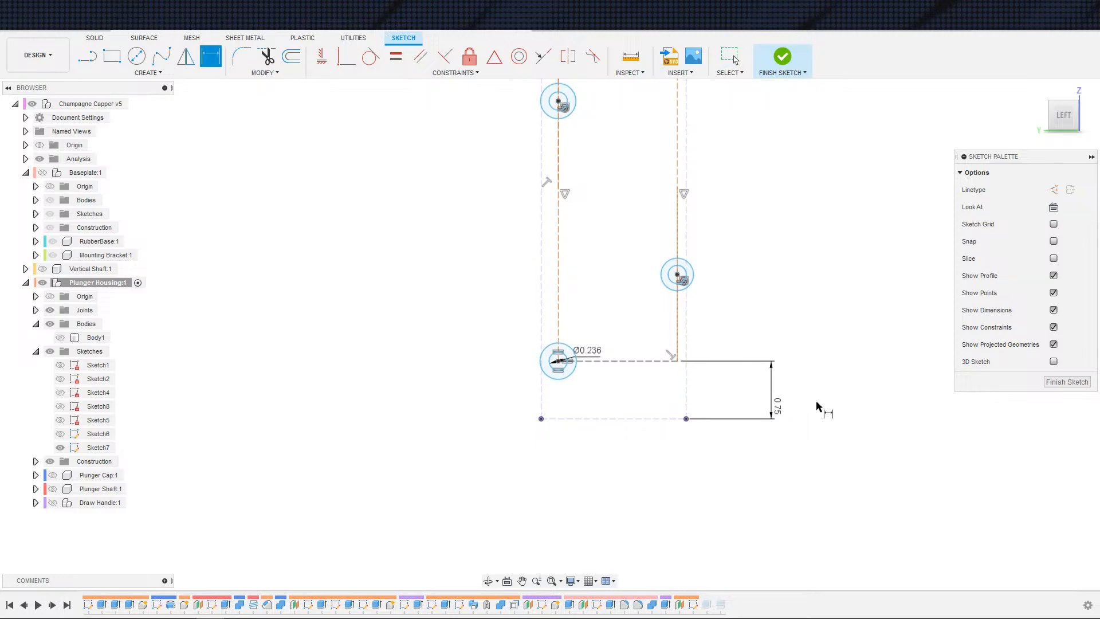
Step: Add a diameter dimension to the outer concentric circle around the lower mounting hole
key("Escape")
scroll(759, 358, "down", 3)
middle_click_drag(673, 181, 693, 255)
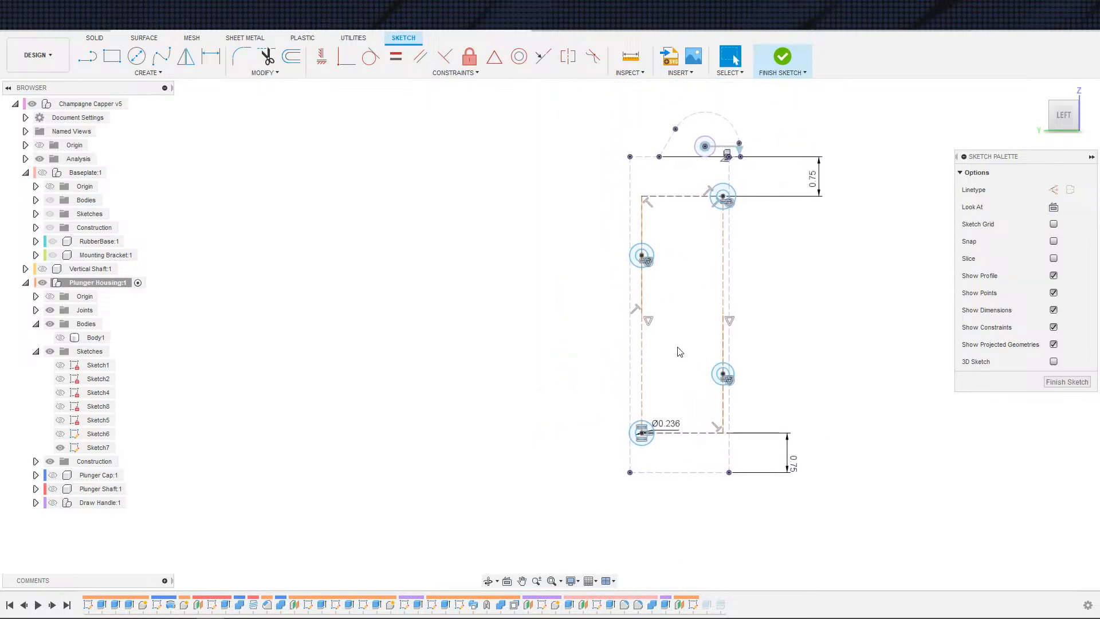
scroll(647, 372, "up", 5)
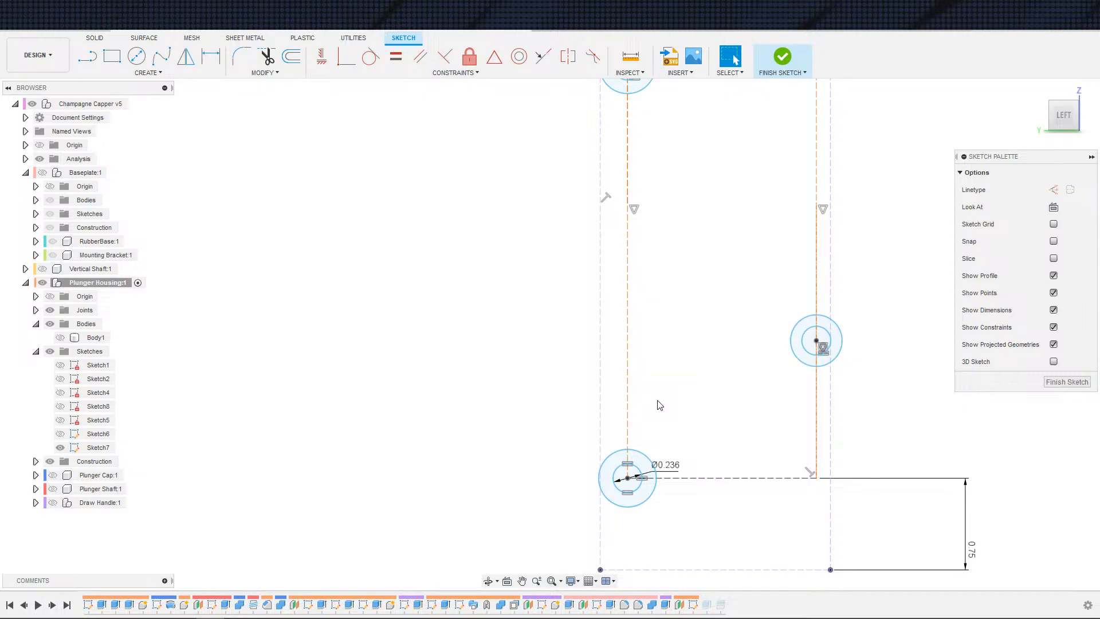
key("d")
left_click(646, 459)
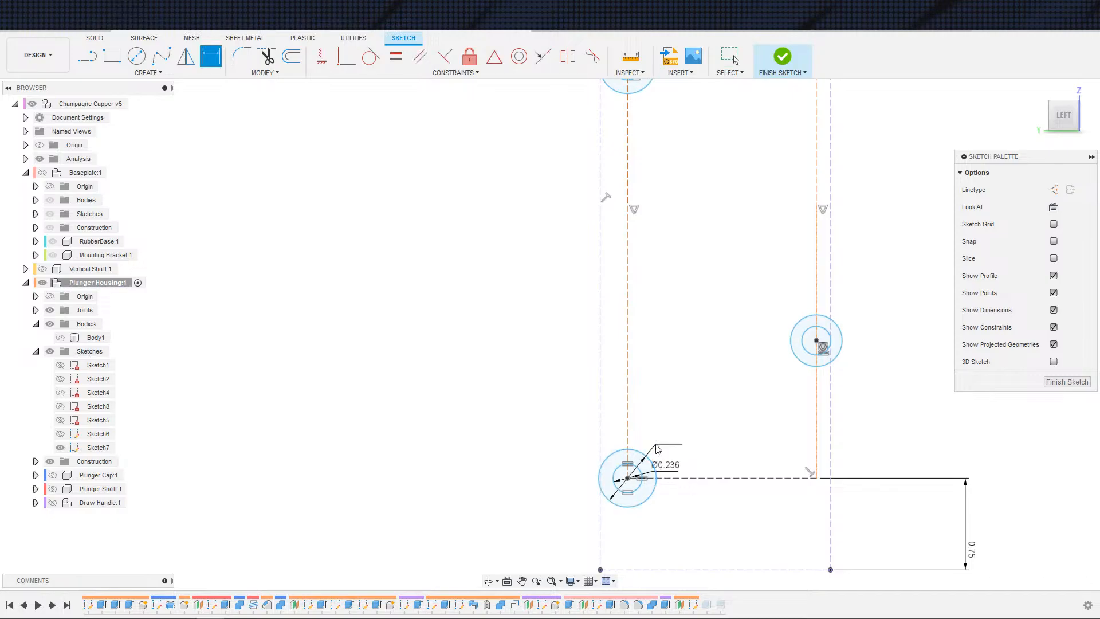
left_click(659, 445)
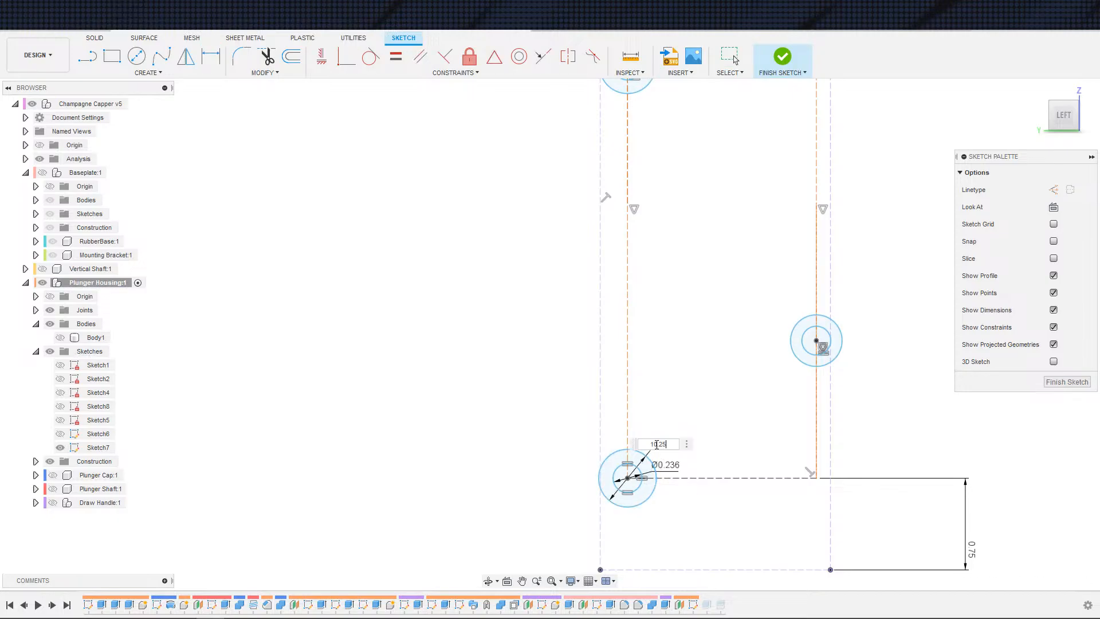
key("Return")
key("Escape")
Step: Apply Equal constraints so the other mounting holes' outer circles match the dimensioned outer circle
scroll(681, 203, "down", 2)
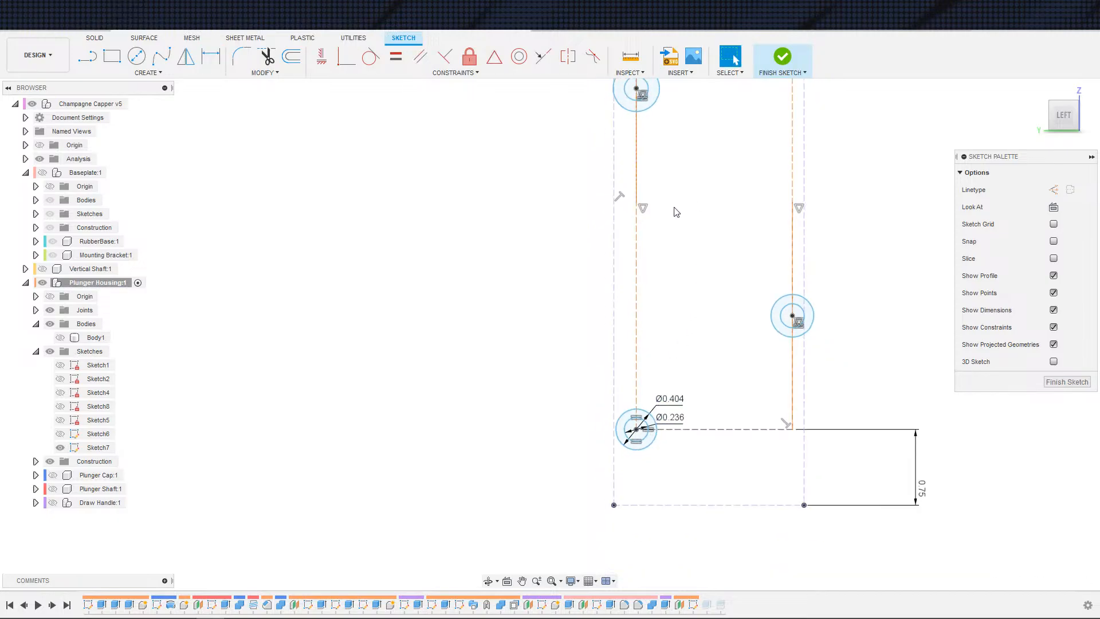
middle_click_drag(675, 209, 562, 290)
left_click(396, 57)
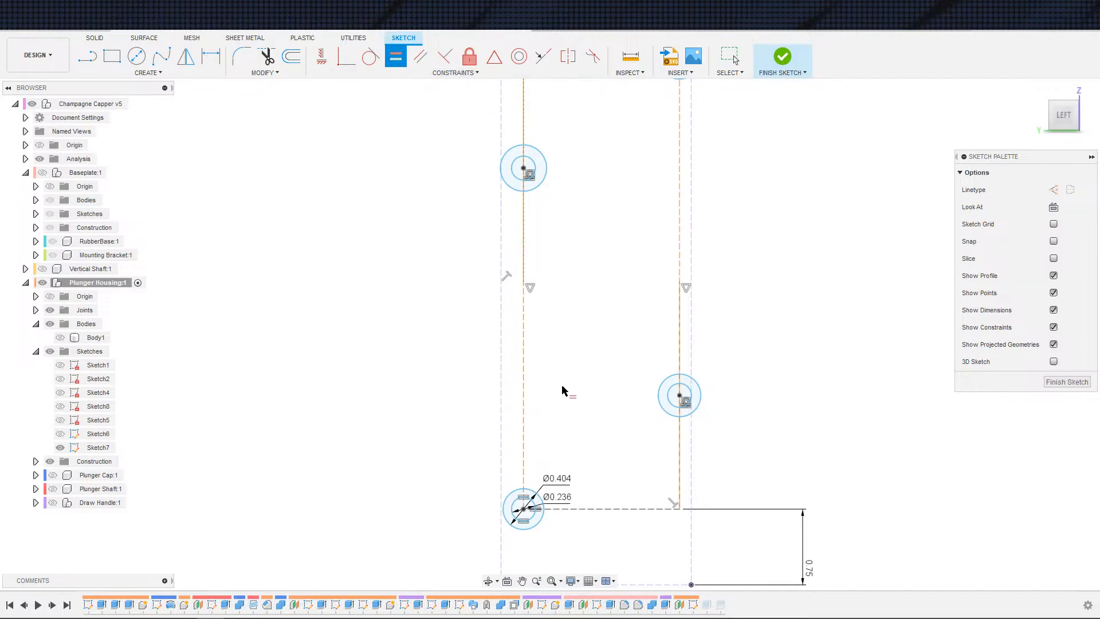
left_click(538, 493)
left_click(671, 414)
left_click(534, 185)
key("Escape")
mouse_move(585, 349)
middle_mouse_down()
mouse_move(553, 424)
mouse_move(549, 501)
middle_mouse_up()
scroll(556, 458, "down", 1)
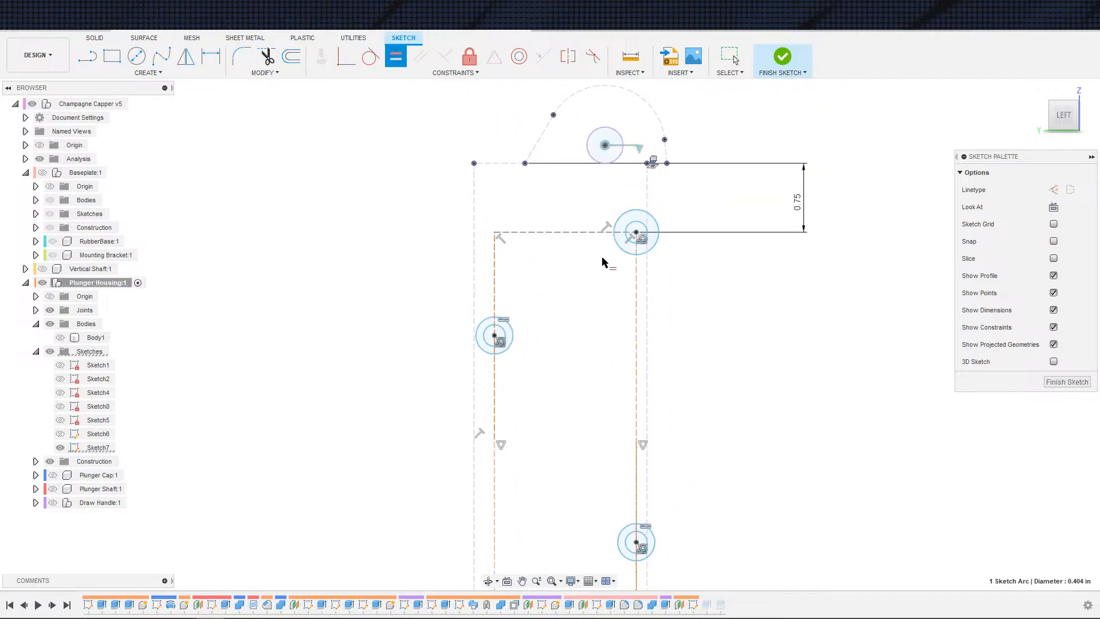
left_click(620, 249)
scroll(571, 310, "down", 1)
key("Escape")
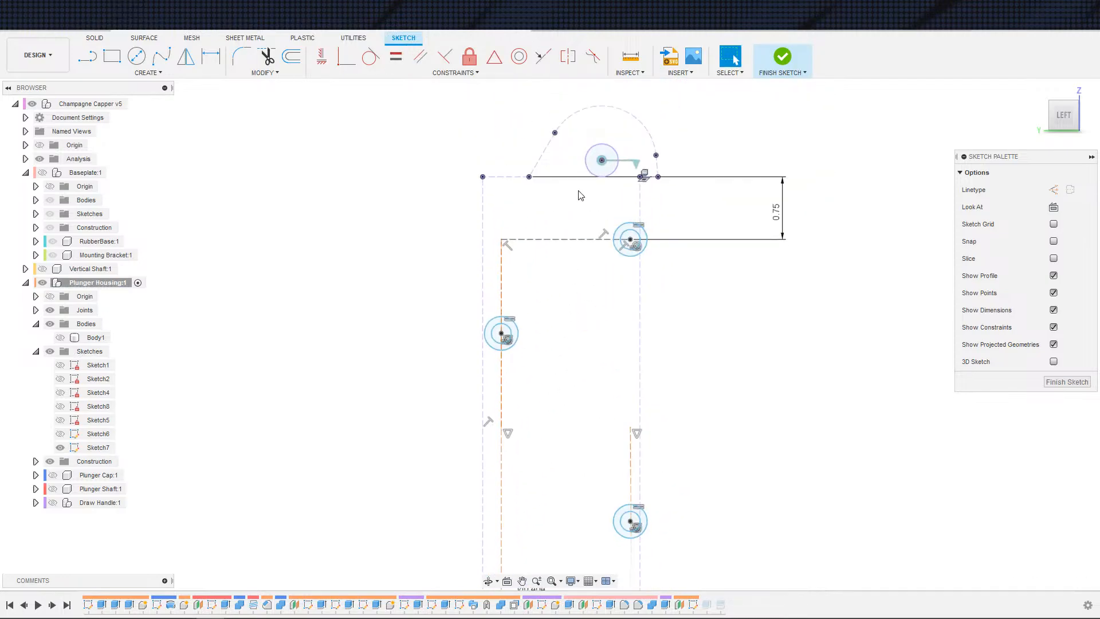
Step: Convert the circle at the top arc's centre into construction geometry
left_click(613, 172)
key("x")
left_click(597, 310)
Step: Draw a six-sided polygon centred on the lower mounting hole around its concentric circles
scroll(740, 331, "down", 1)
middle_click_drag(741, 331, 798, 219)
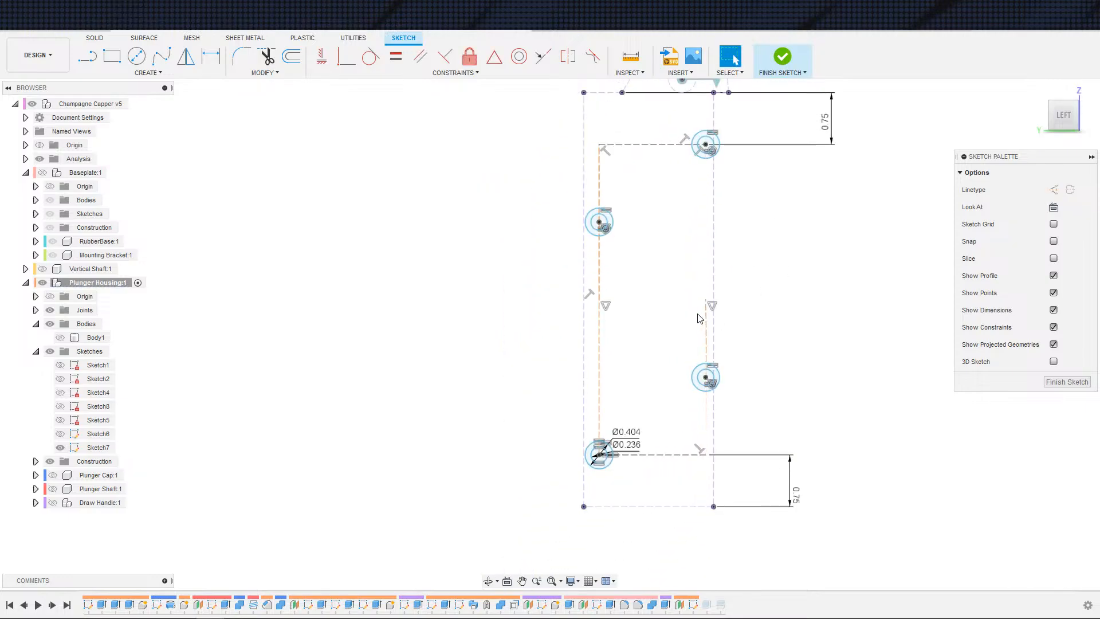
scroll(703, 438, "up", 2)
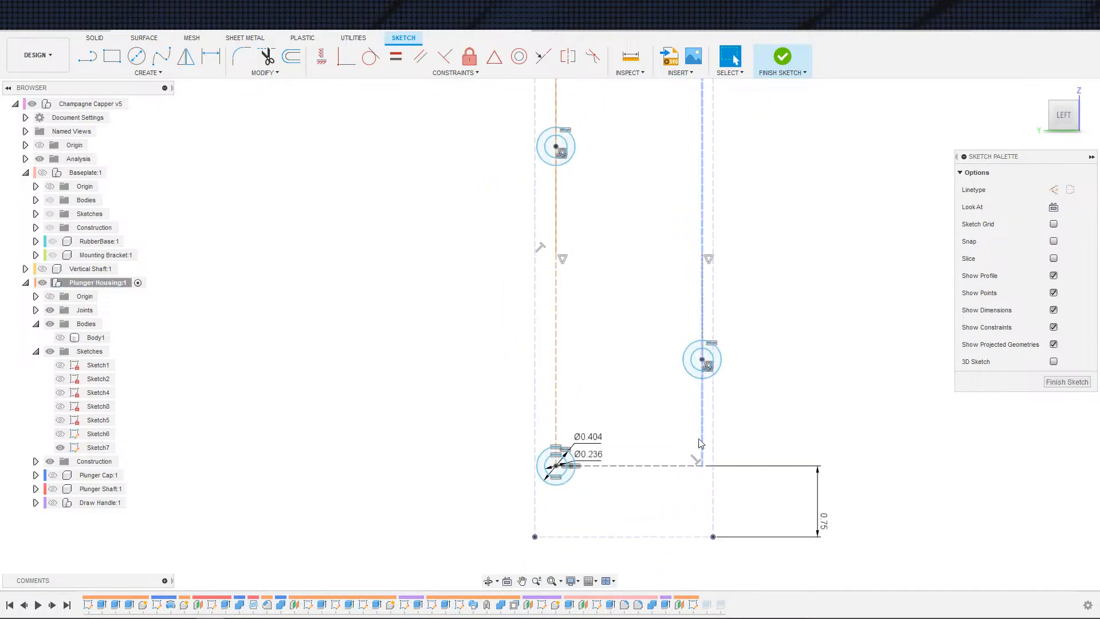
middle_click_drag(629, 433, 648, 348)
scroll(646, 355, "up", 2)
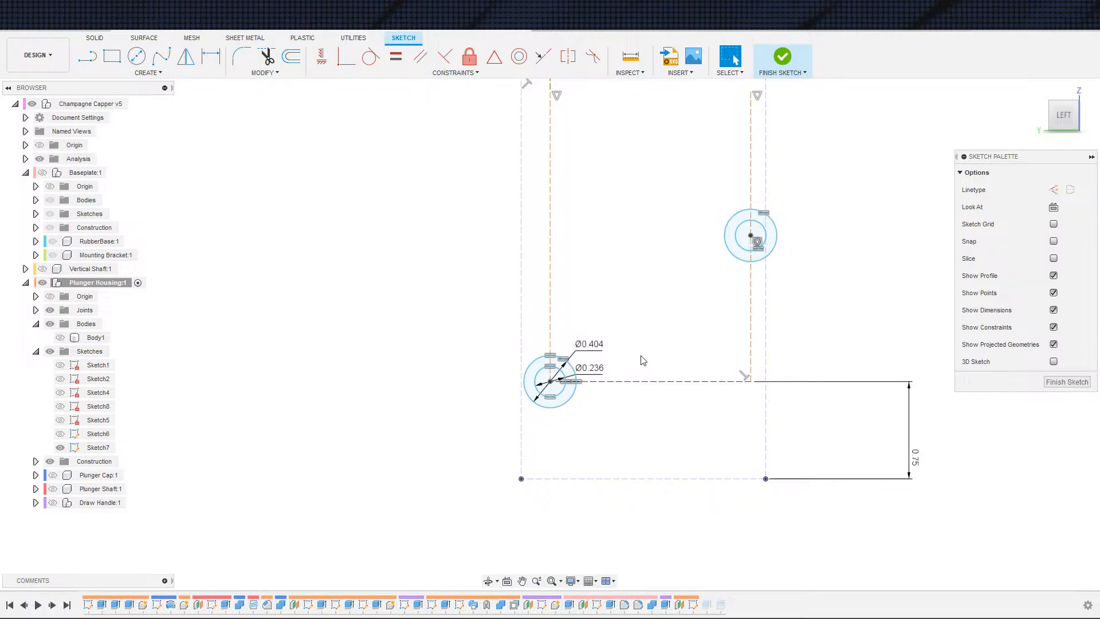
key("s")
left_click(654, 395)
left_click(550, 381)
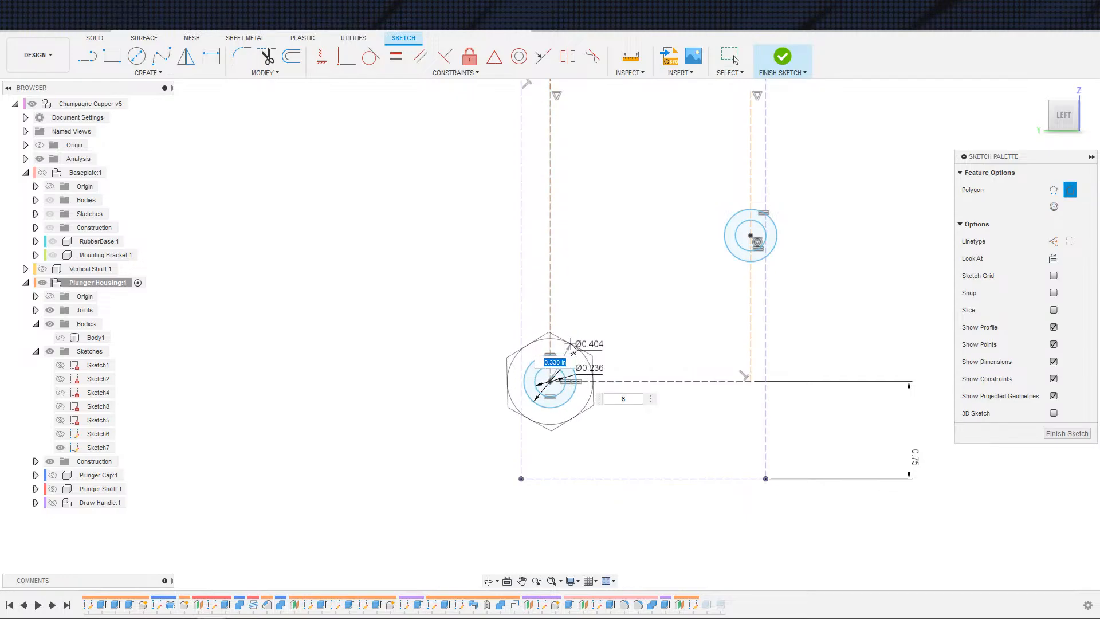
left_click(571, 348)
key("Escape")
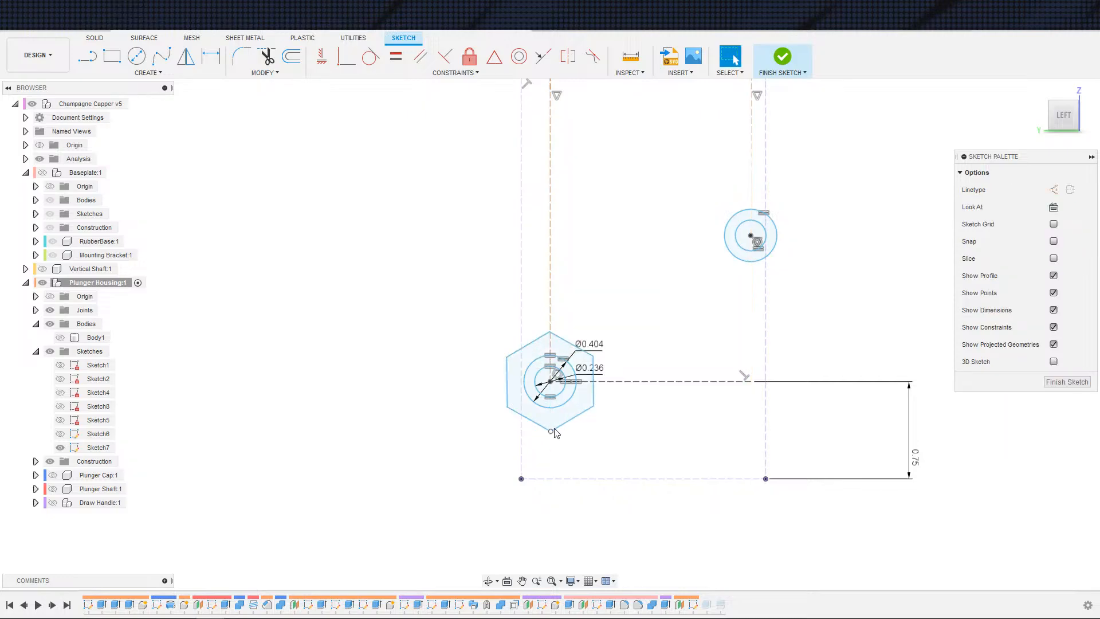
Step: Move the hexagon away from the lower hole, then undo the move
scroll(550, 385, "down", 2)
scroll(550, 385, "up", 3)
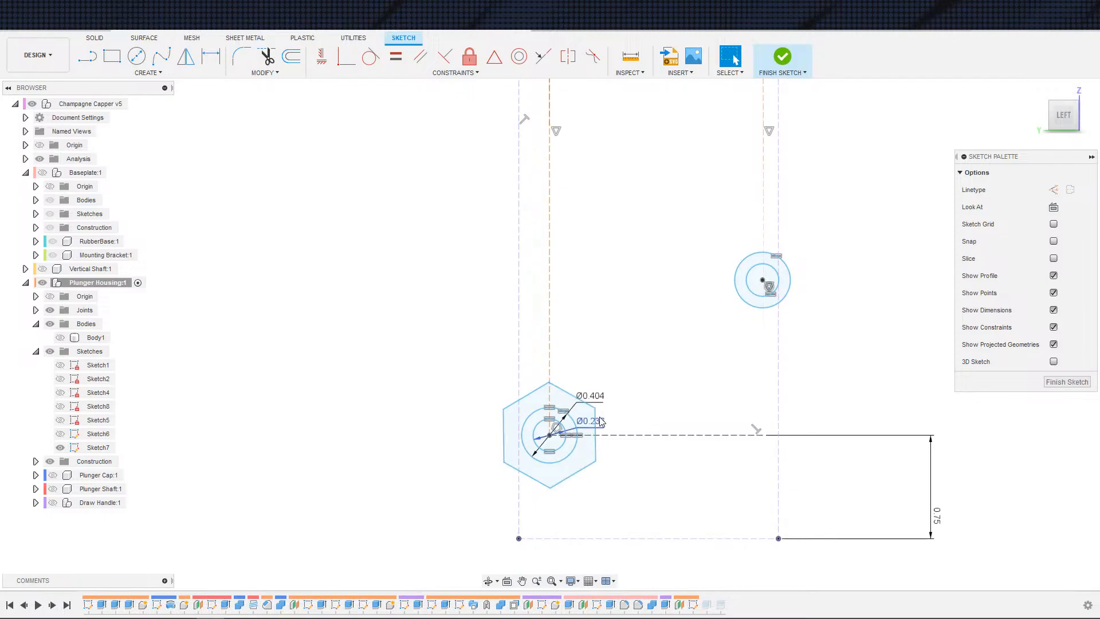
mouse_move(596, 415)
left_mouse_down()
mouse_move(583, 392)
mouse_move(556, 383)
mouse_move(493, 382)
left_mouse_up()
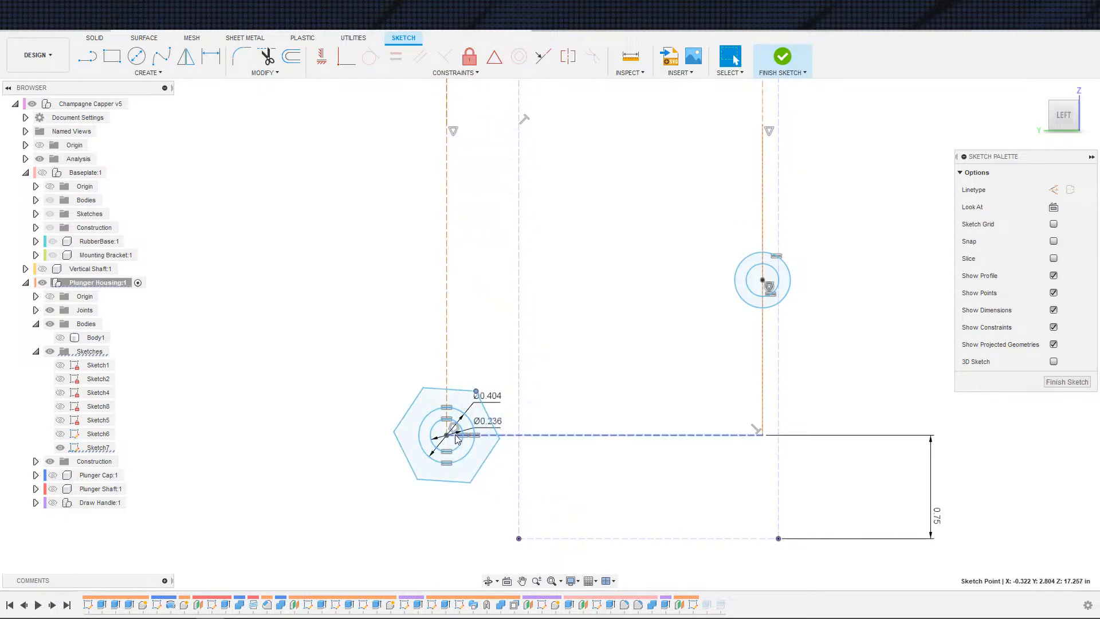
key("Escape")
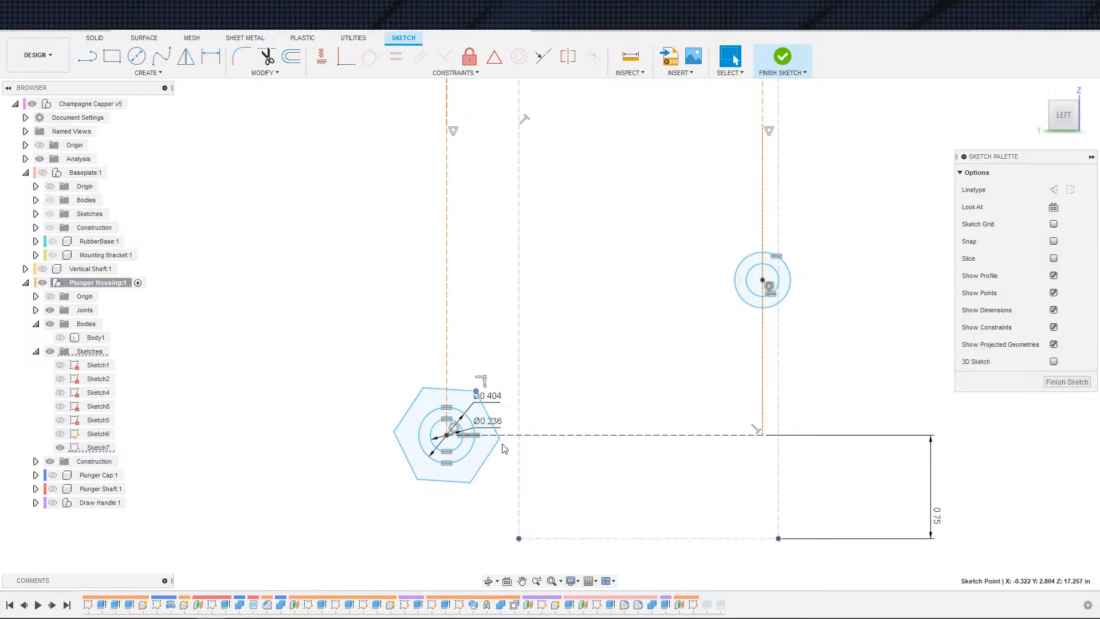
key("ctrl+z")
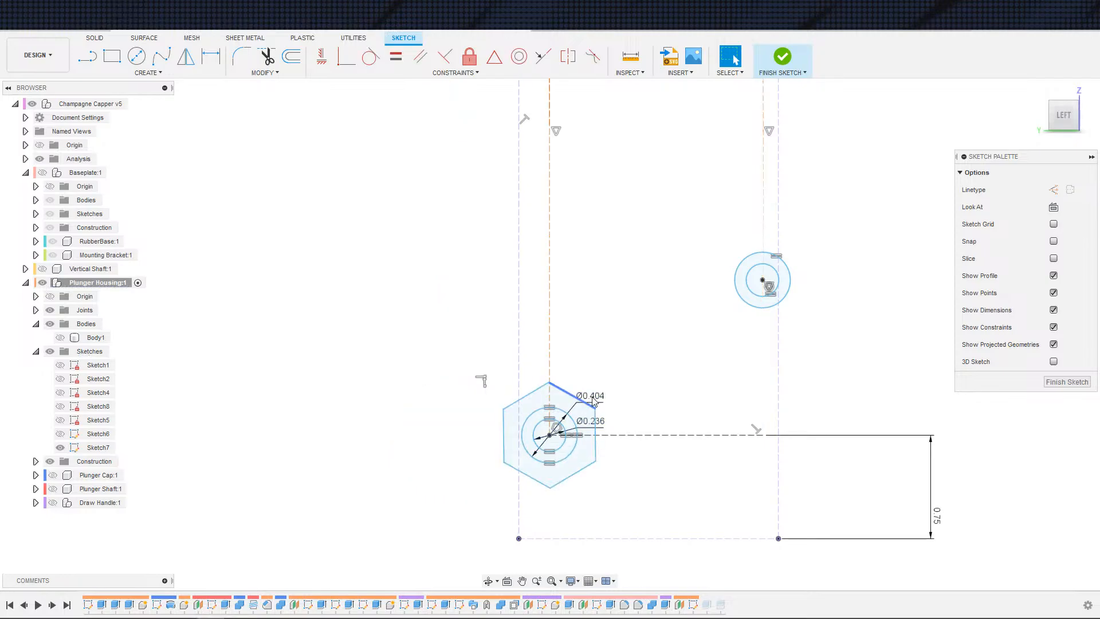
Step: Dimension the across-flats distance between two opposite edges of the hexagon
key("d")
left_click(573, 478)
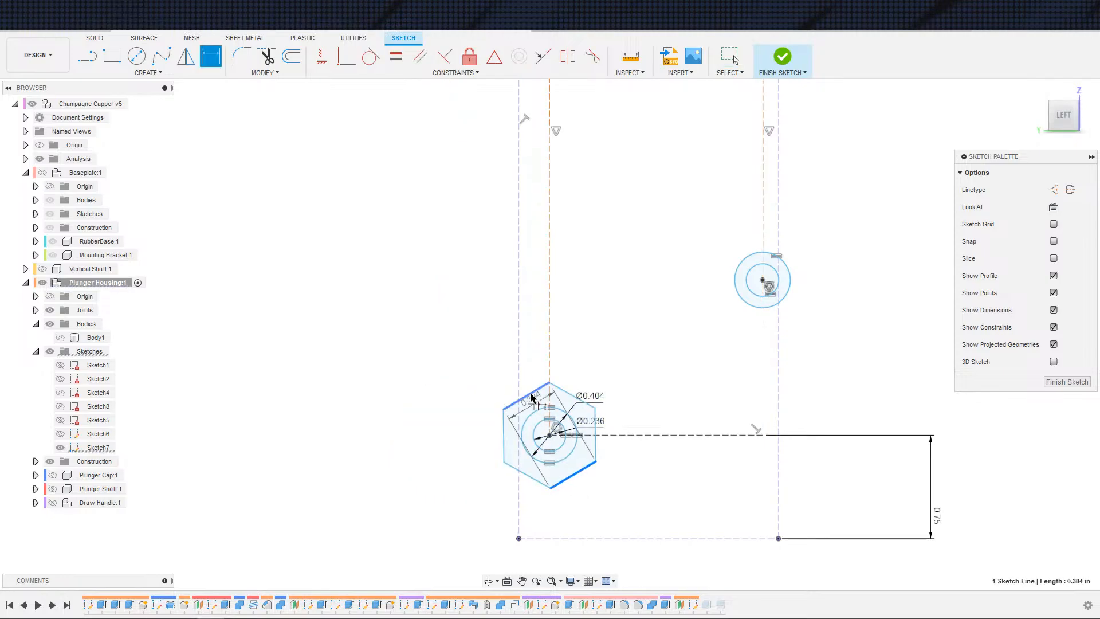
left_click(525, 397)
left_click(626, 376)
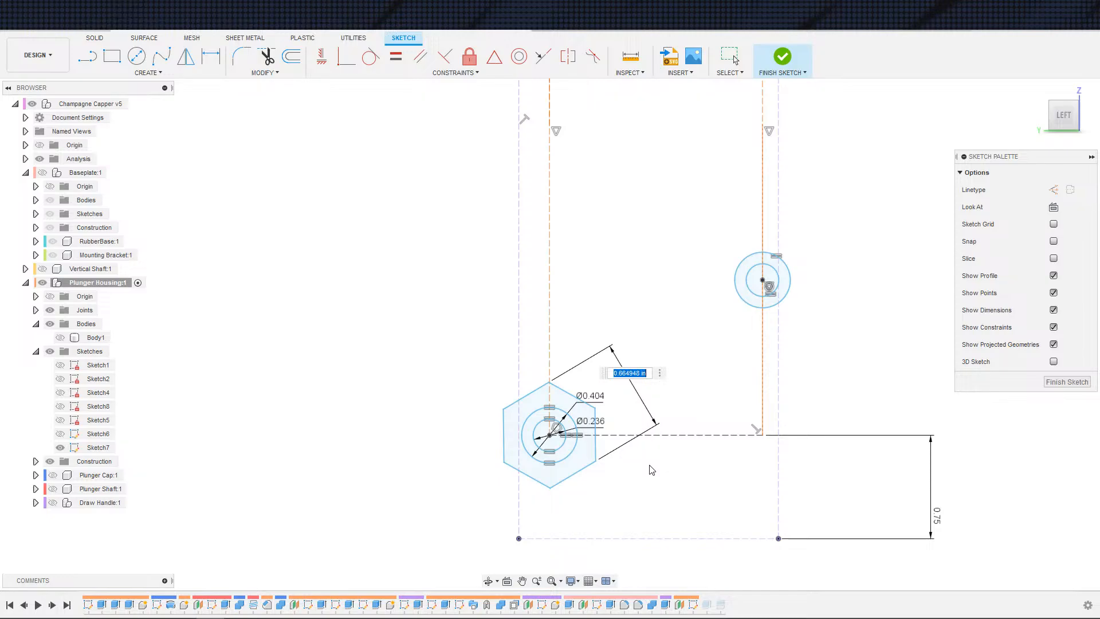
Step: Set the hexagon's across-flats dimension to 9.85 mm
key("d")
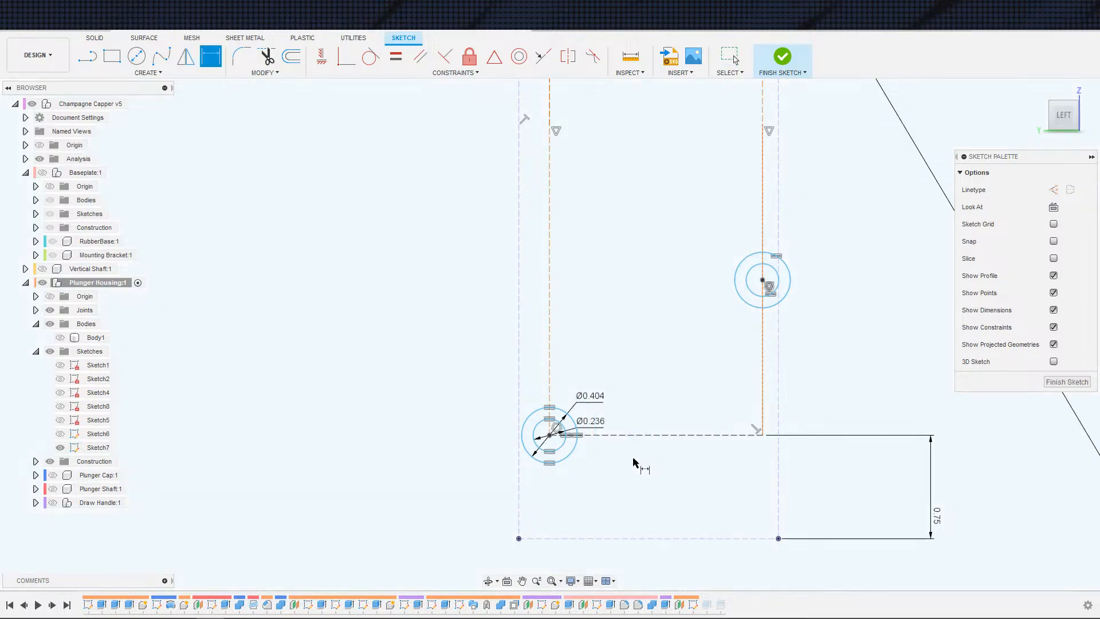
key("Escape")
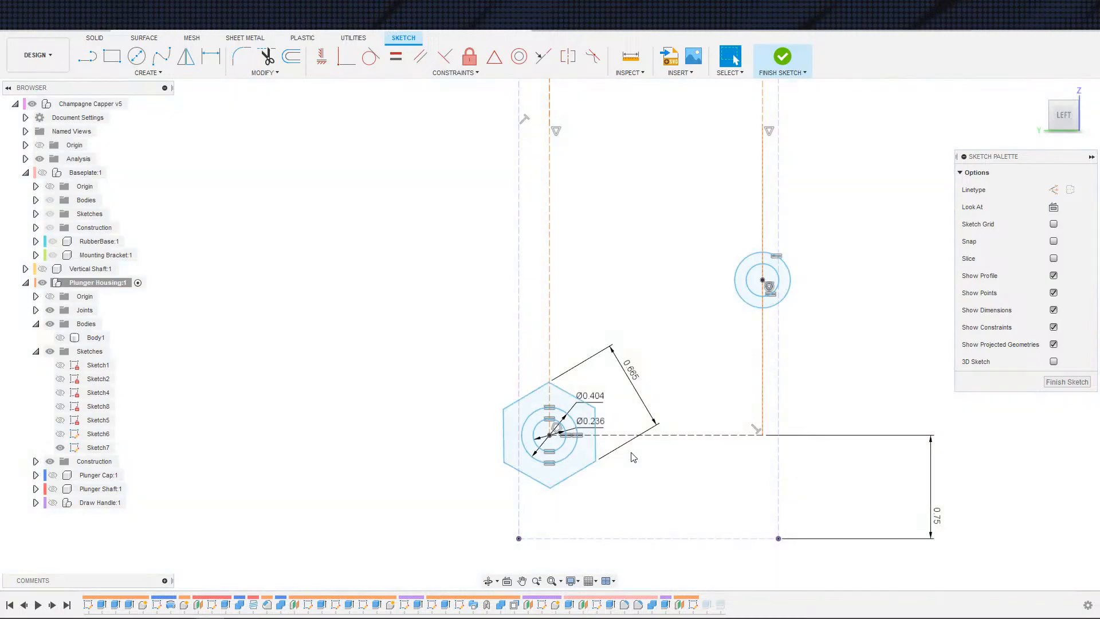
double_click(632, 385)
type("9.8")
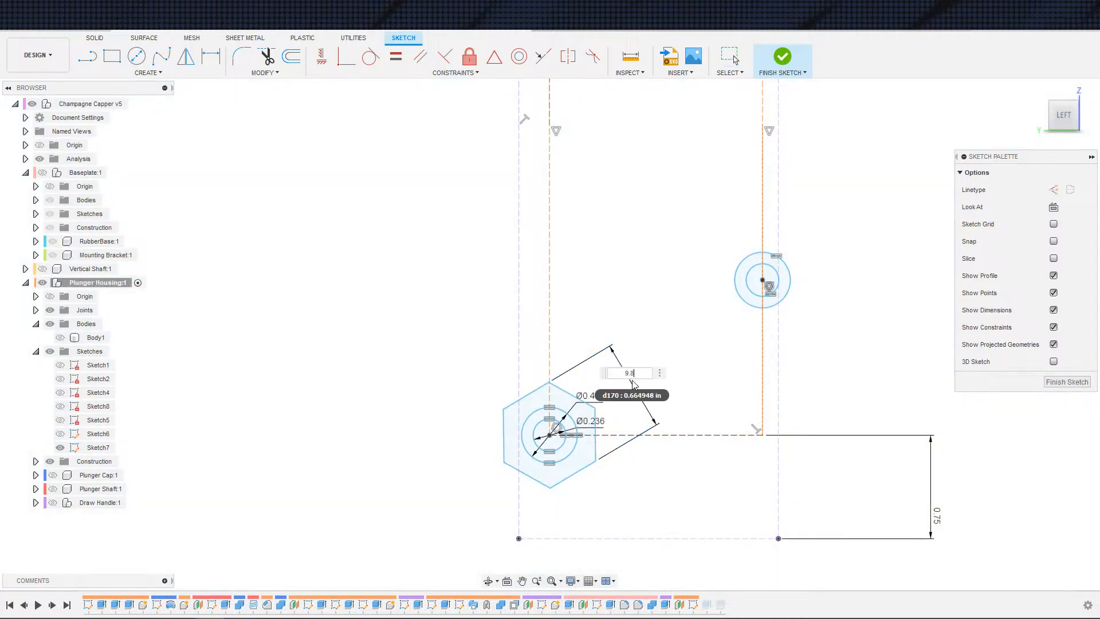
type("5mm")
key("Return")
Step: Draw a circle through the hexagon's corners, centred on the lower mounting hole, and convert it to construction geometry
scroll(643, 479, "up", 5)
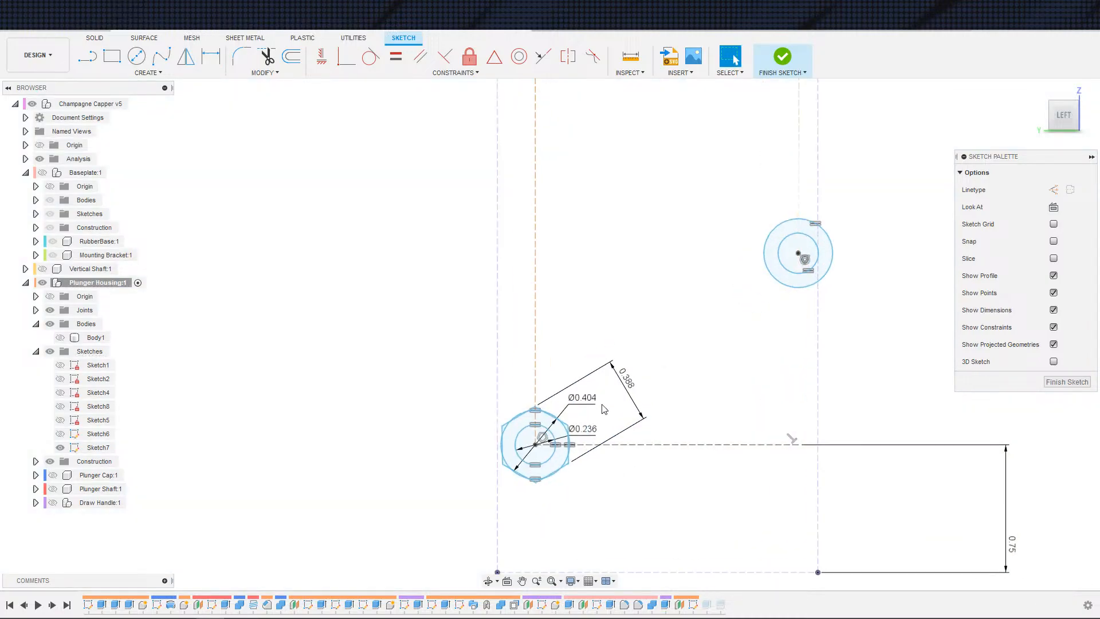
scroll(626, 511, "up", 2)
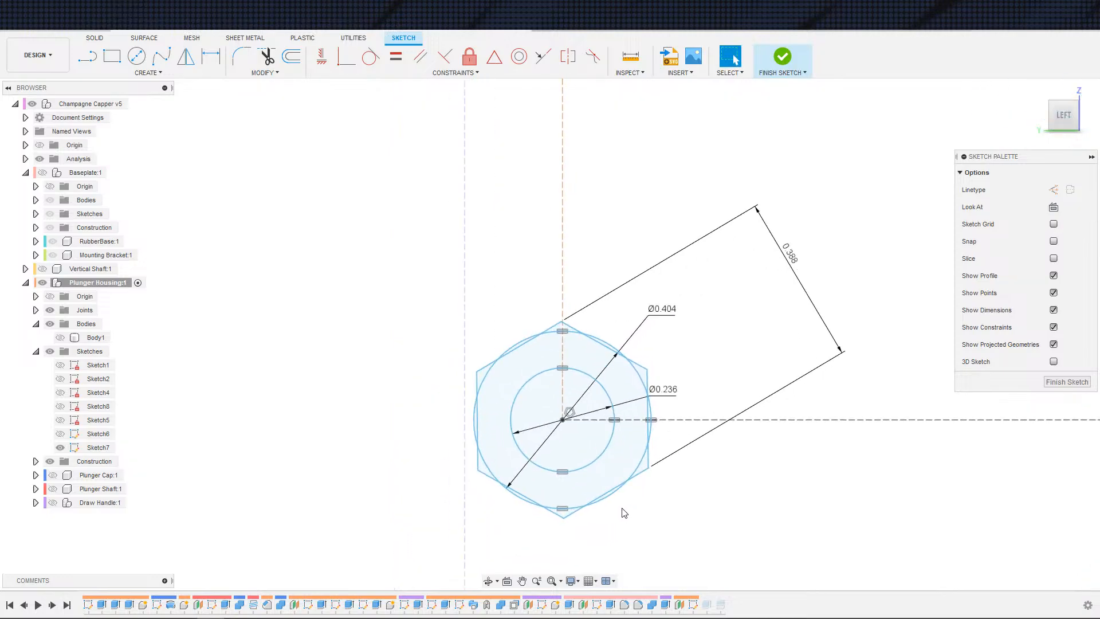
key("c")
left_click(562, 420)
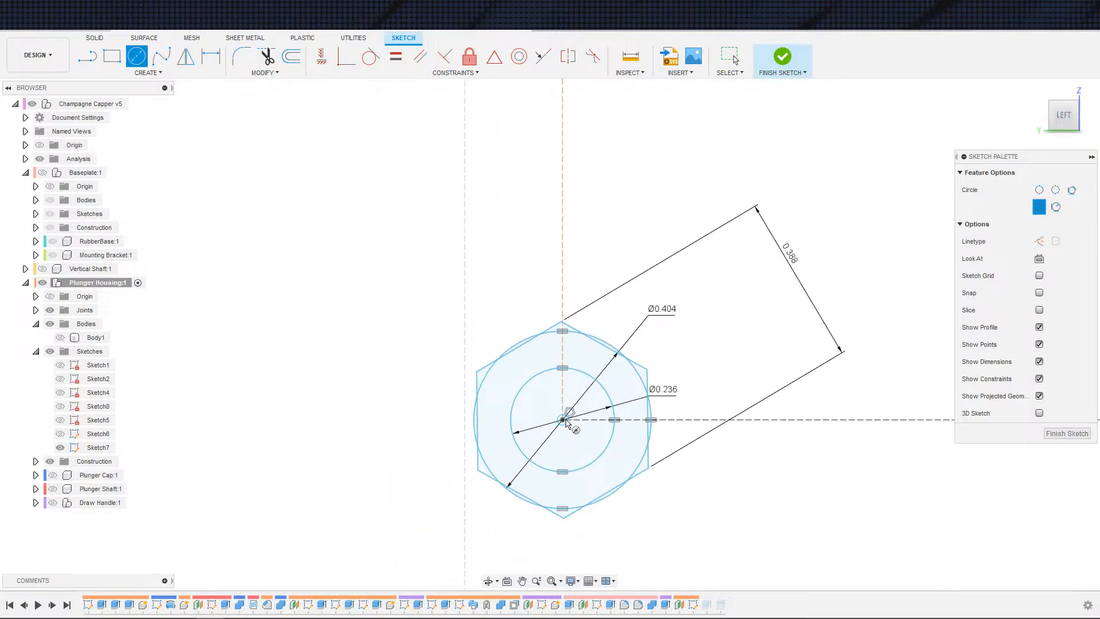
left_click(563, 518)
key("Escape")
left_click(595, 517)
key("x")
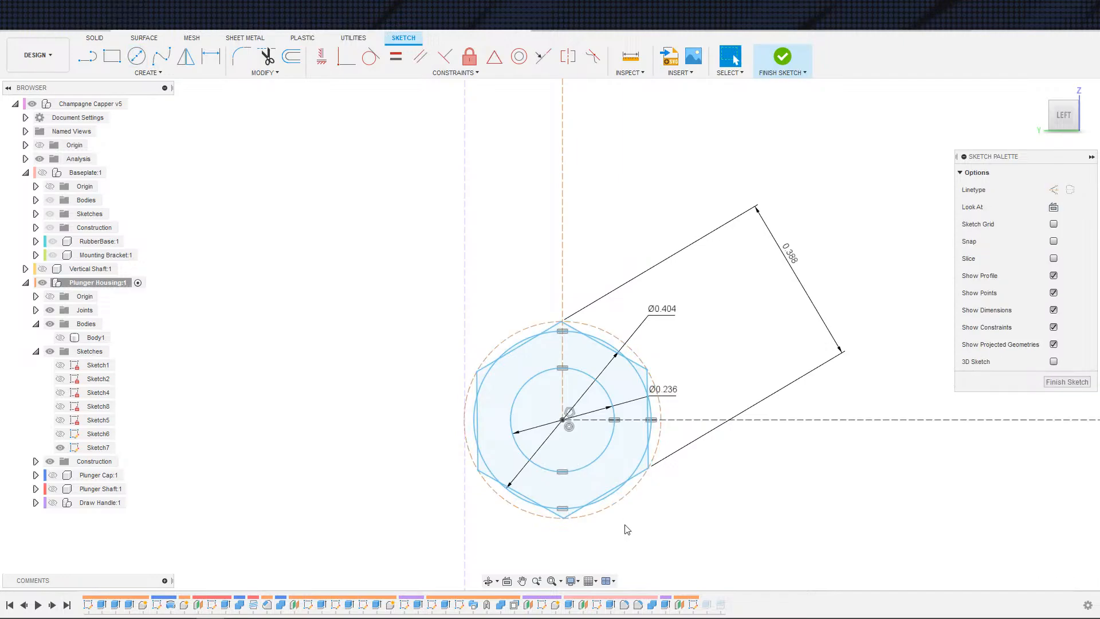
Step: Draw a larger circle centred on the lower mounting hole, enclosing the hexagon
key("c")
left_click(562, 420)
left_click(684, 381)
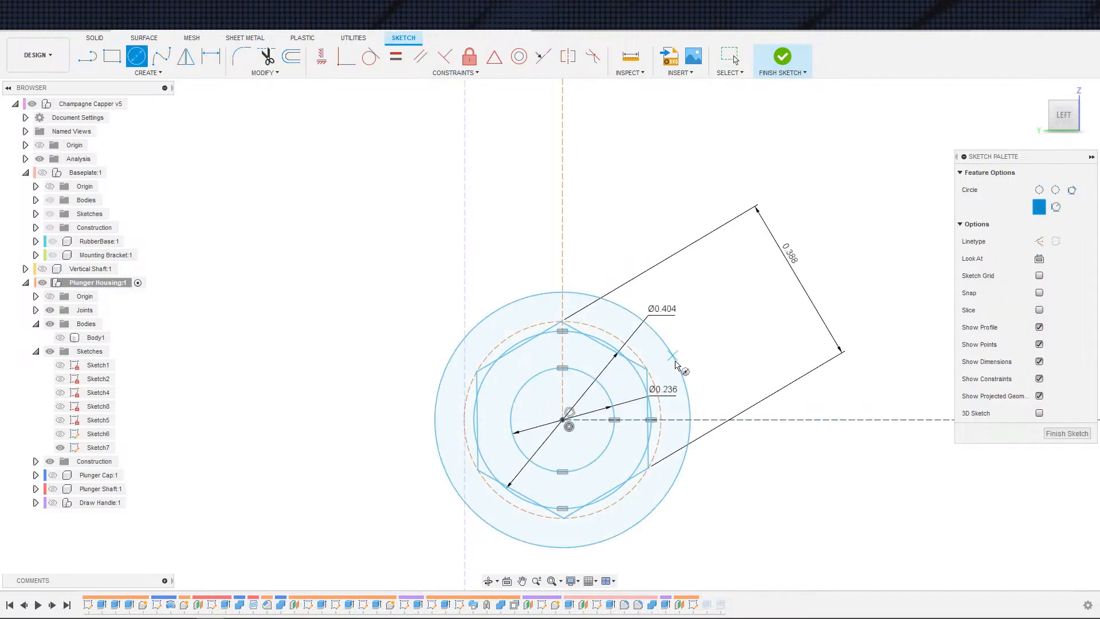
Step: Dimension the gap between the construction circle and the larger circle as 3 mm
key("d")
left_click(661, 387)
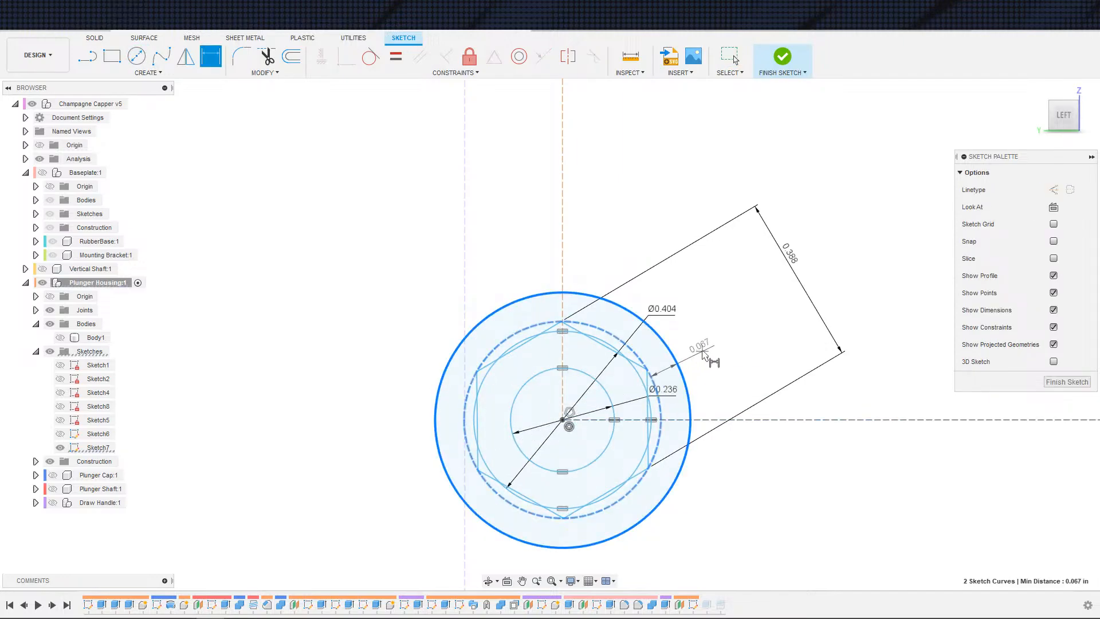
left_click(680, 373)
left_click(777, 358)
type("3")
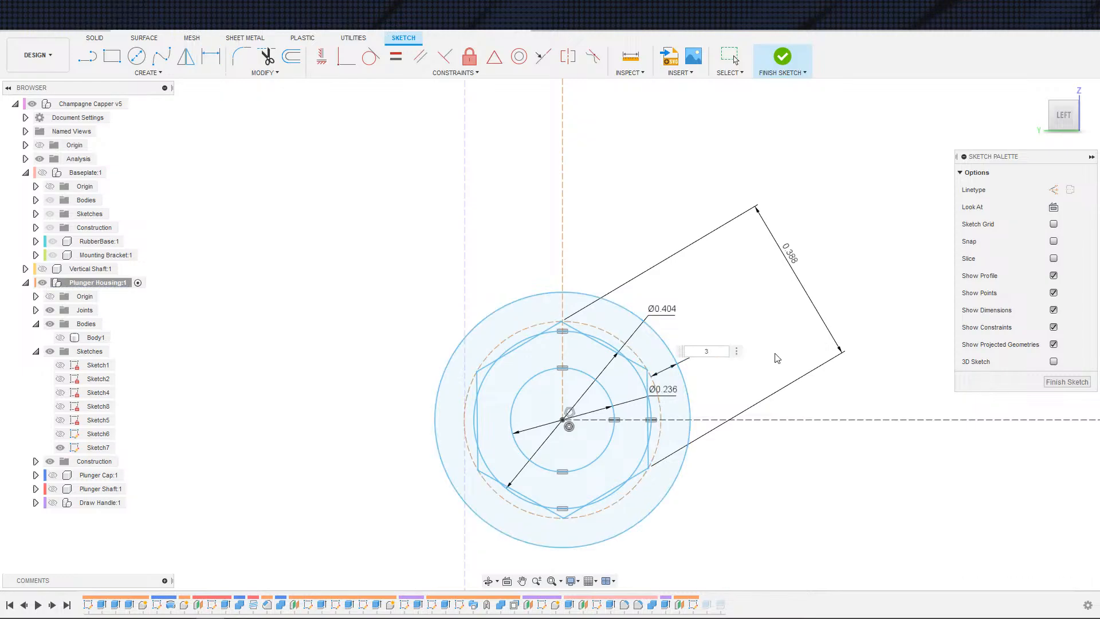
type("mm")
key("Return")
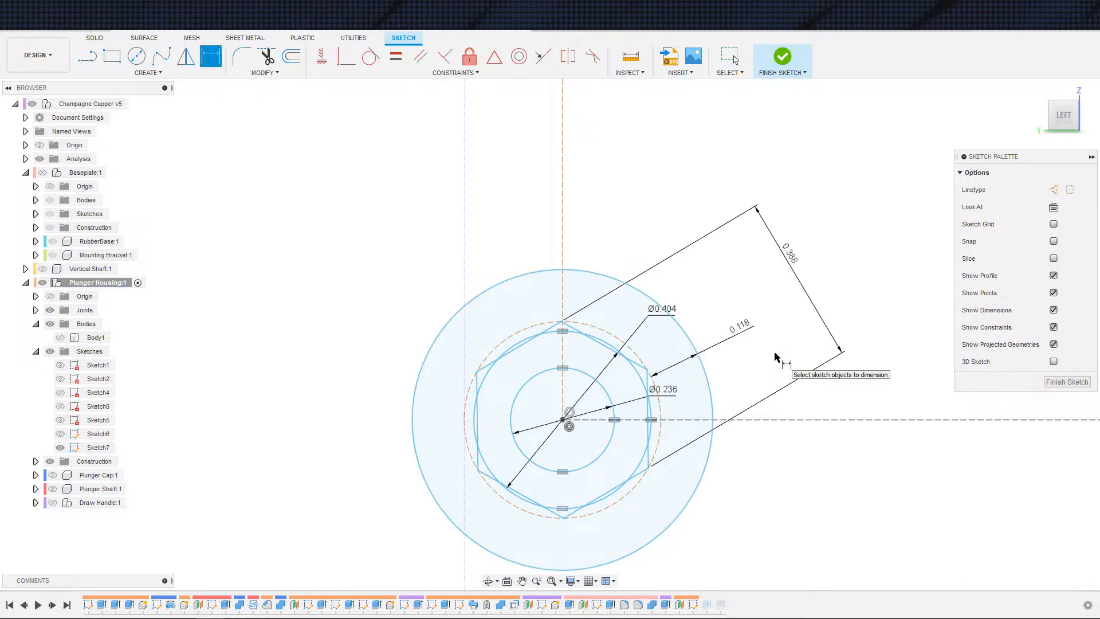
key("Escape")
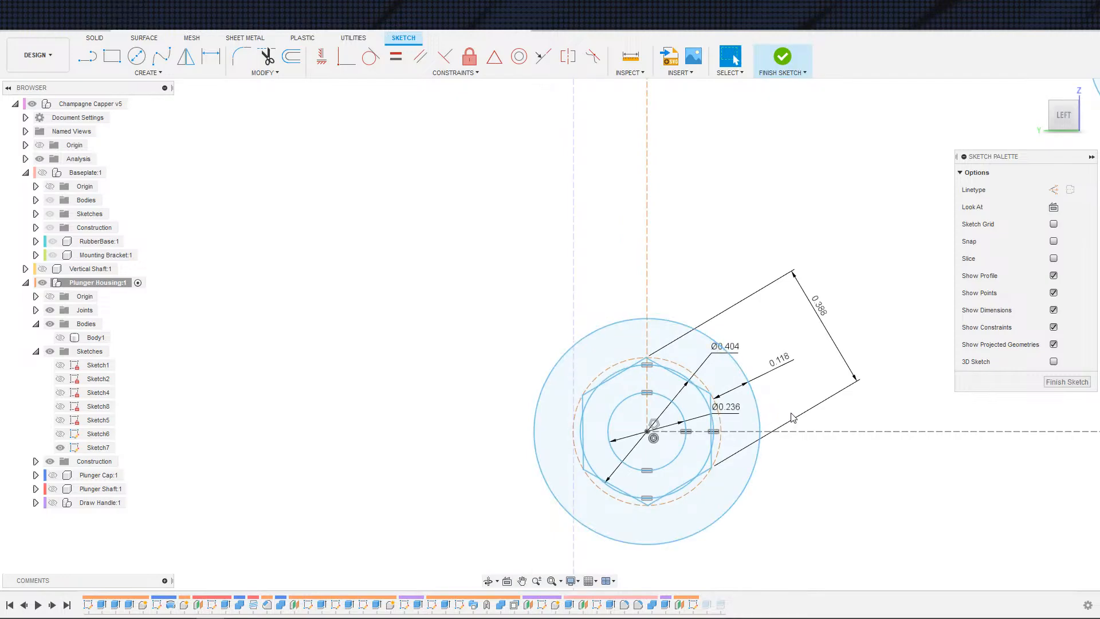
Step: Temporarily show the housing body and orbit around it to examine the new circles against the existing cut
scroll(793, 417, "down", 1)
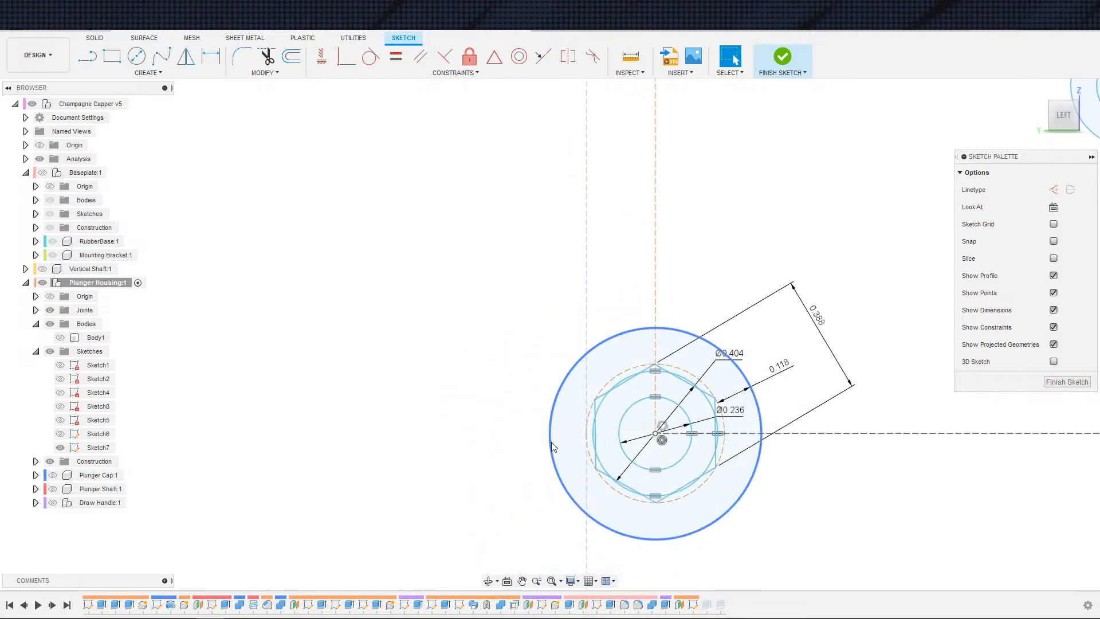
left_click(550, 441)
scroll(760, 453, "down", 3)
mouse_move(779, 450)
middle_mouse_down()
mouse_move(602, 442)
mouse_move(636, 463)
middle_mouse_up()
scroll(636, 462, "up", 4)
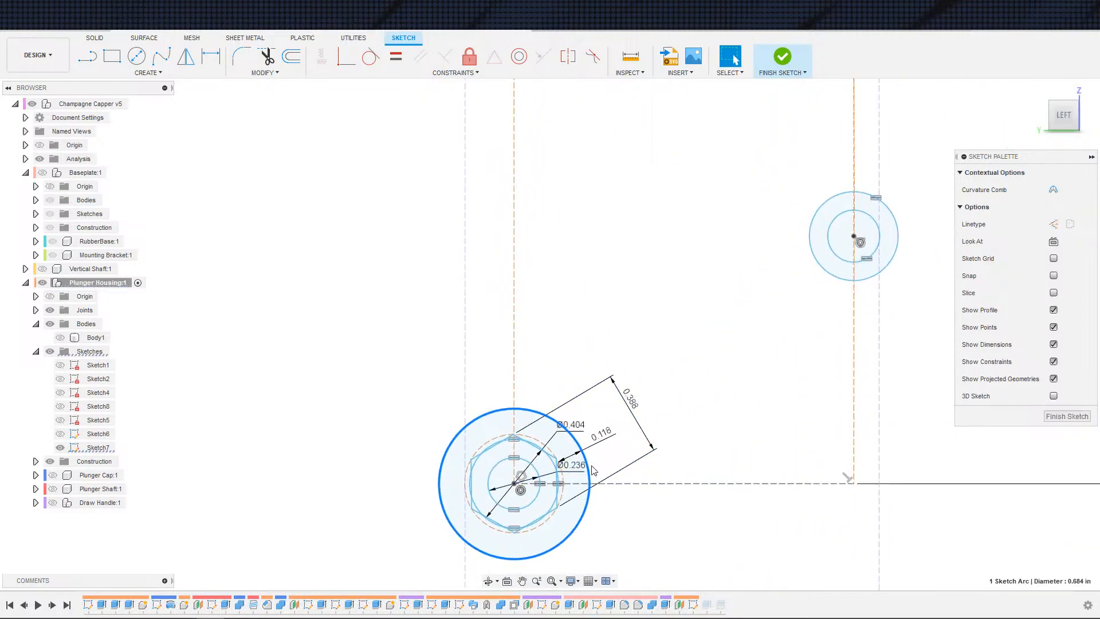
scroll(634, 488, "down", 2)
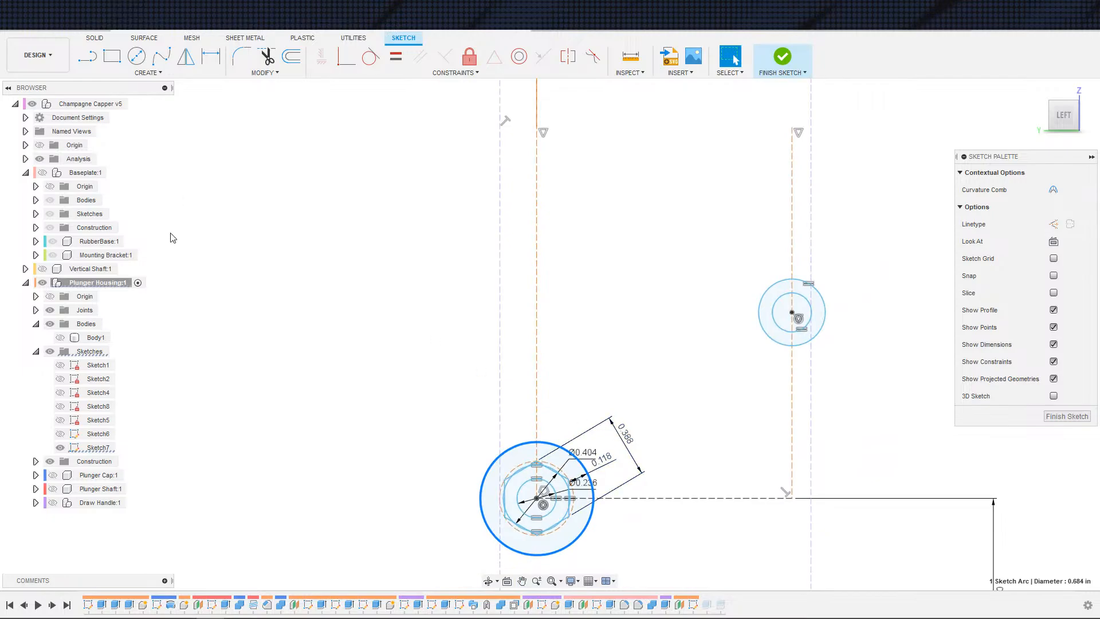
left_click(60, 338)
scroll(367, 289, "down", 3)
middle_click_drag(395, 266, 446, 269, "shift")
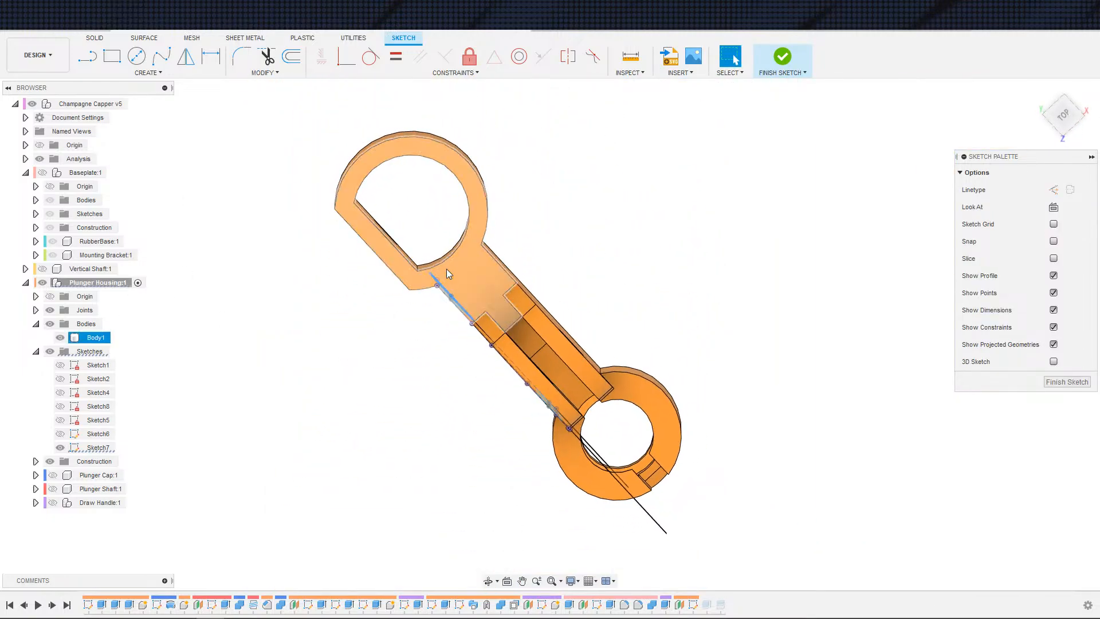
middle_click_drag(417, 318, 458, 264, "shift")
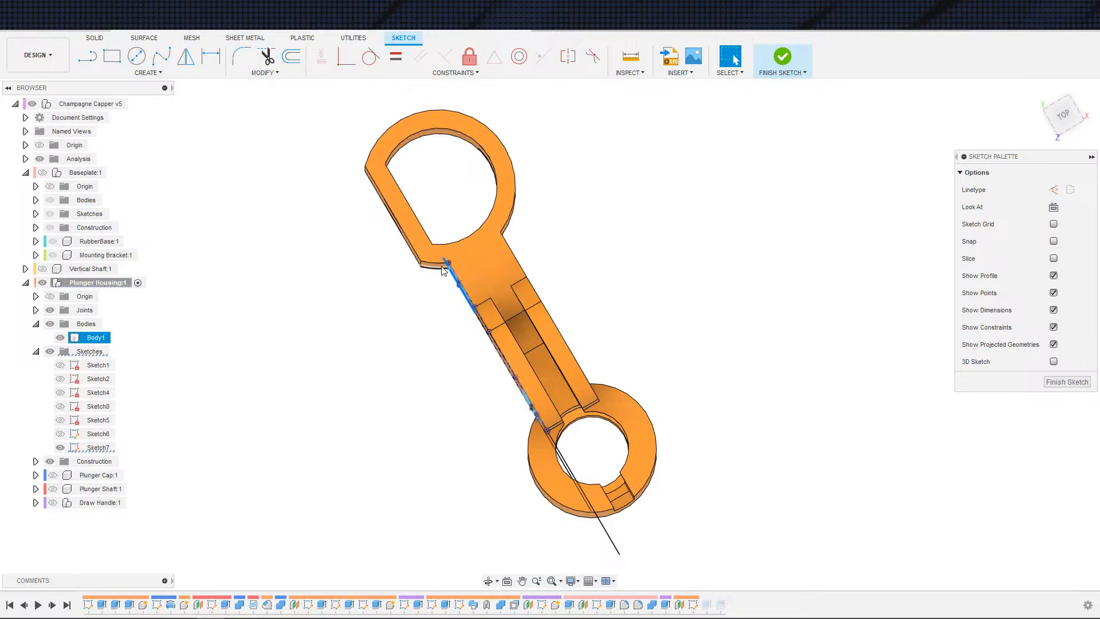
middle_click_drag(442, 271, 454, 241, "shift")
middle_click_drag(467, 533, 448, 316)
scroll(449, 317, "up", 6)
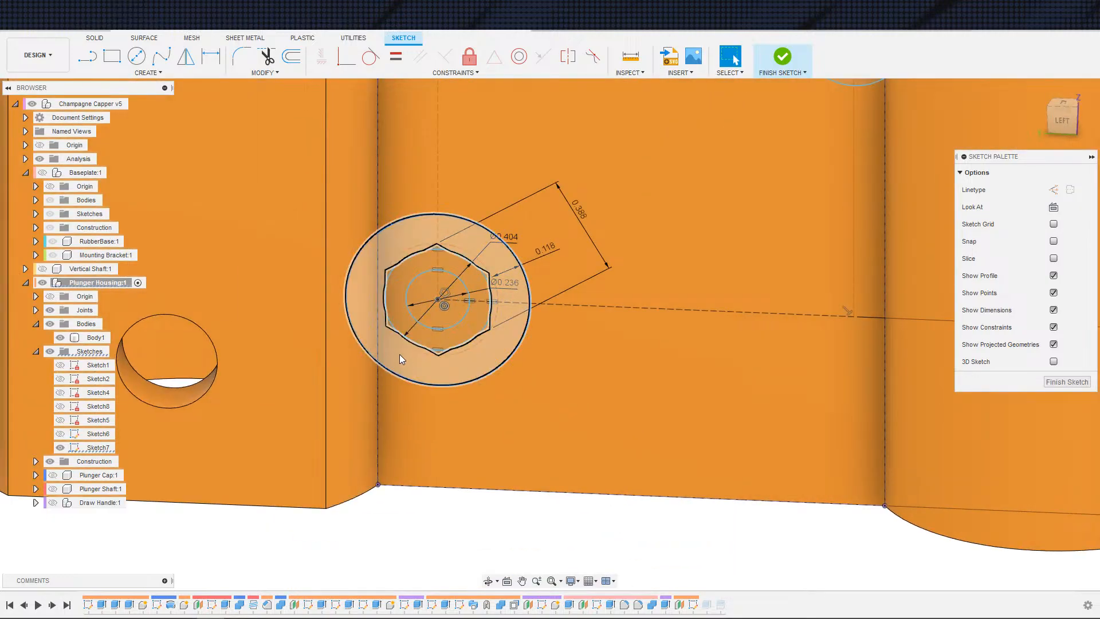
left_click(392, 356)
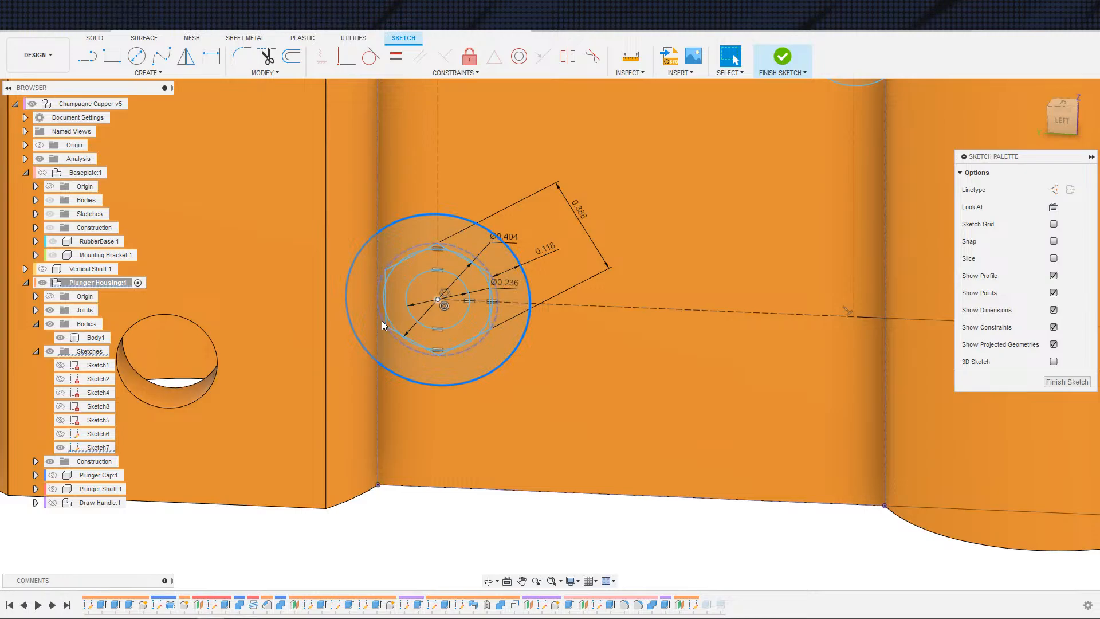
left_click(87, 338)
key("v")
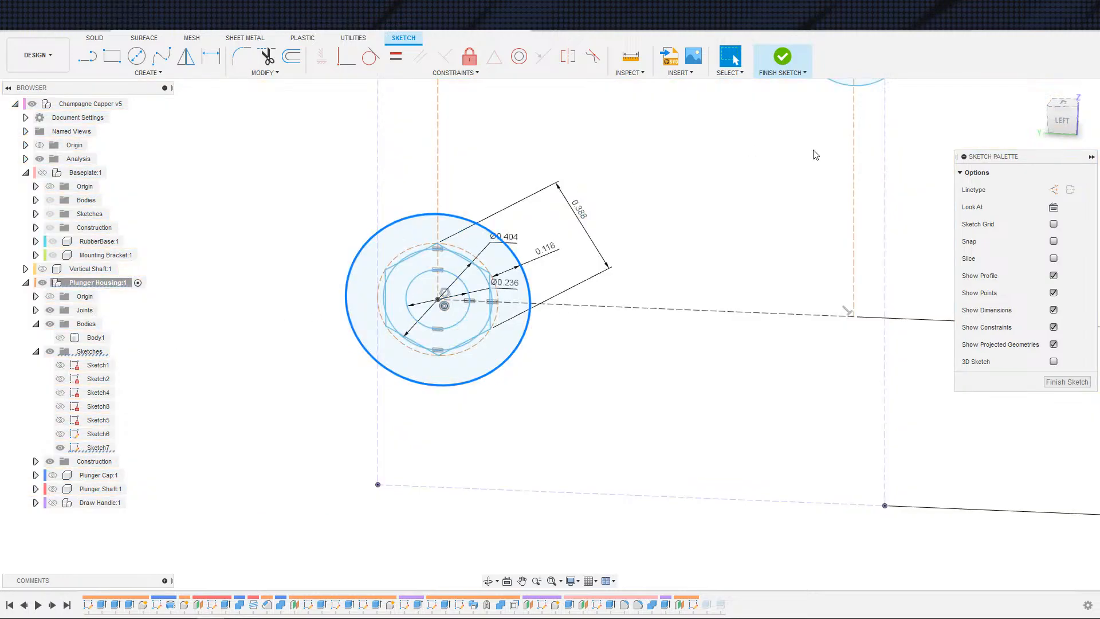
left_click(1054, 207)
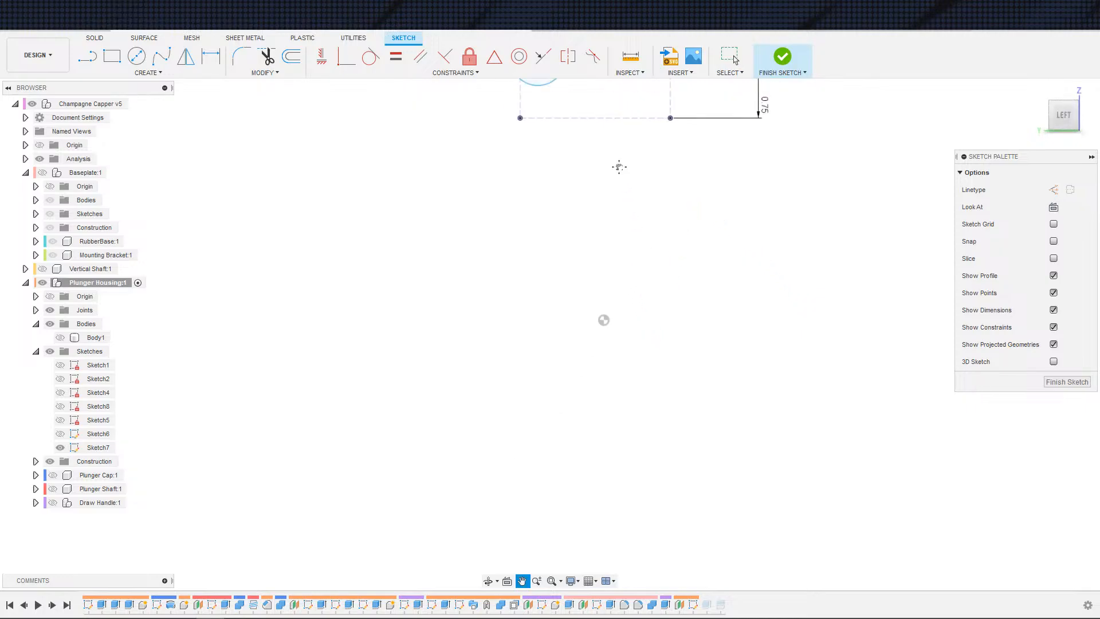
Step: Make the hexagon's left edge collinear with the vertical reference line
scroll(439, 254, "up", 3)
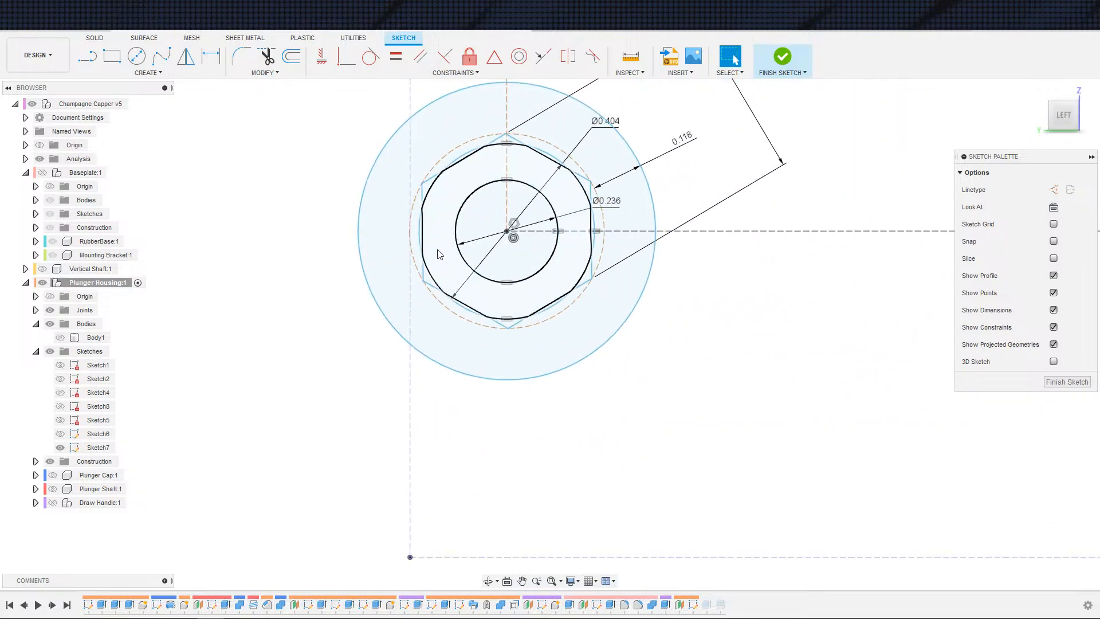
left_click(423, 242)
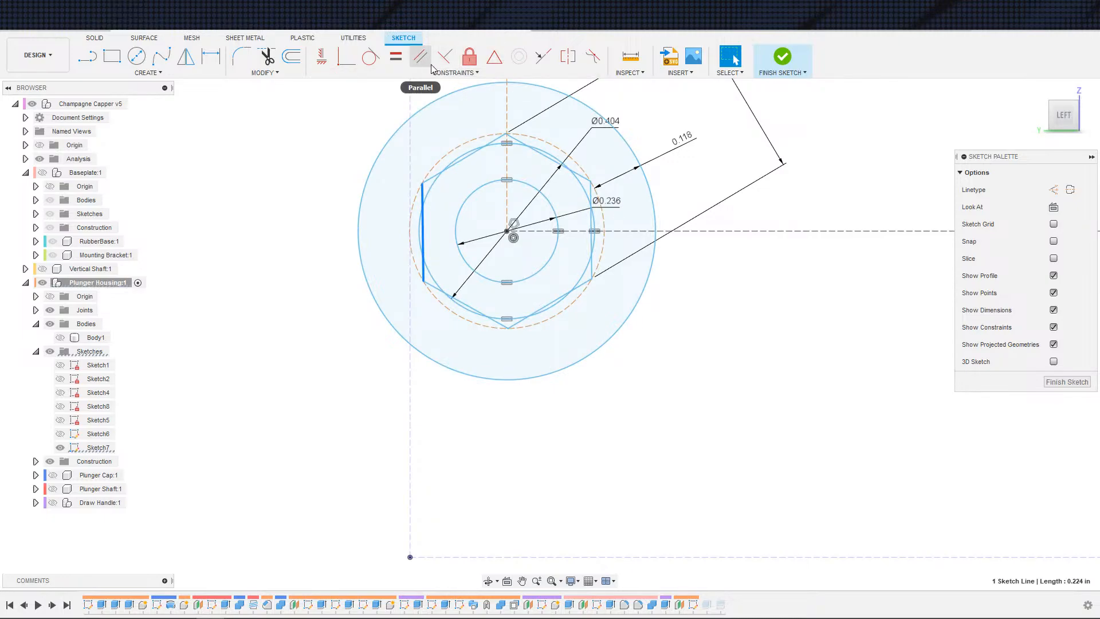
left_click(543, 56)
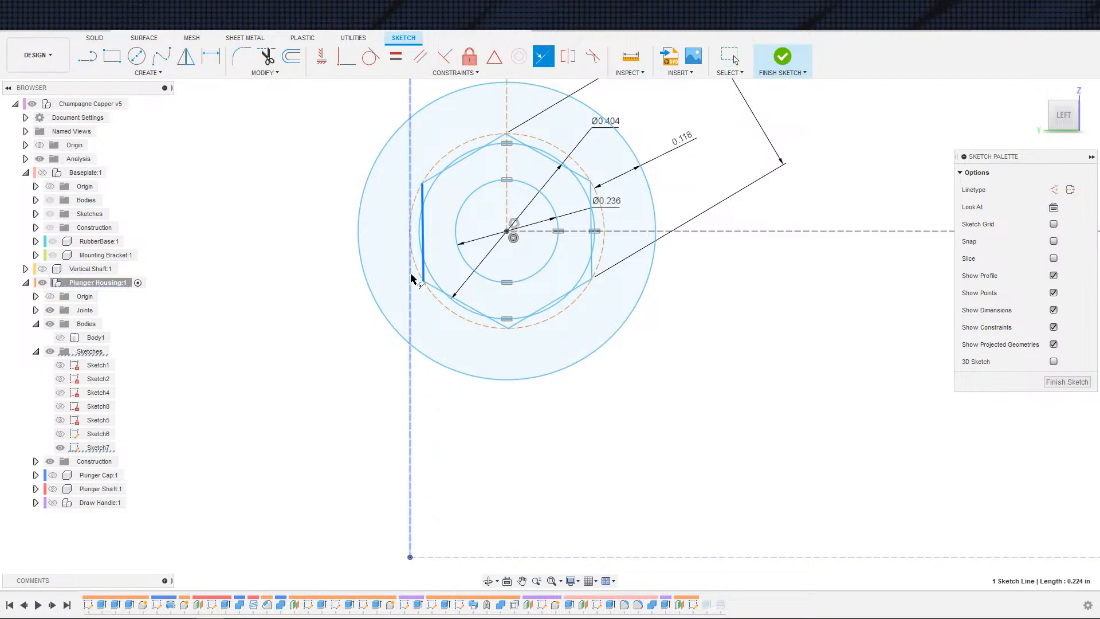
left_click(410, 275)
scroll(505, 257, "down", 3)
key("Escape")
Step: Draw a vertical line about 0.75 in long from the bottom edge up to the horizontal construction line
middle_click_drag(504, 256, 457, 316)
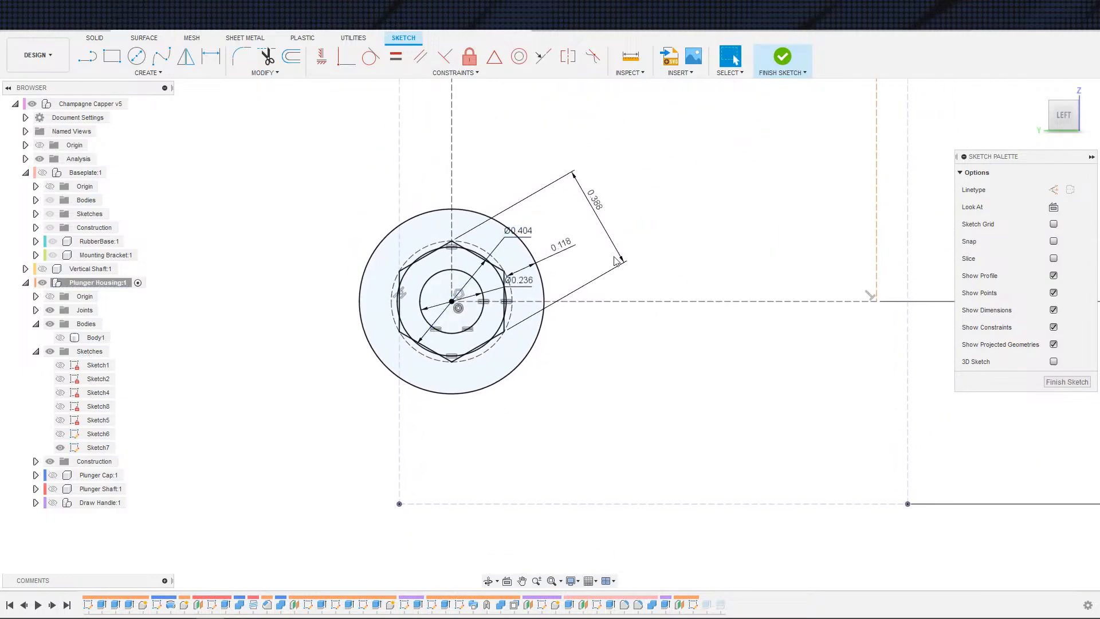
scroll(622, 258, "down", 2)
scroll(614, 264, "down", 3)
mouse_move(641, 222)
middle_mouse_down()
mouse_move(588, 339)
mouse_move(613, 351)
mouse_move(585, 364)
middle_mouse_up()
scroll(659, 278, "up", 1)
key("c")
key("Escape")
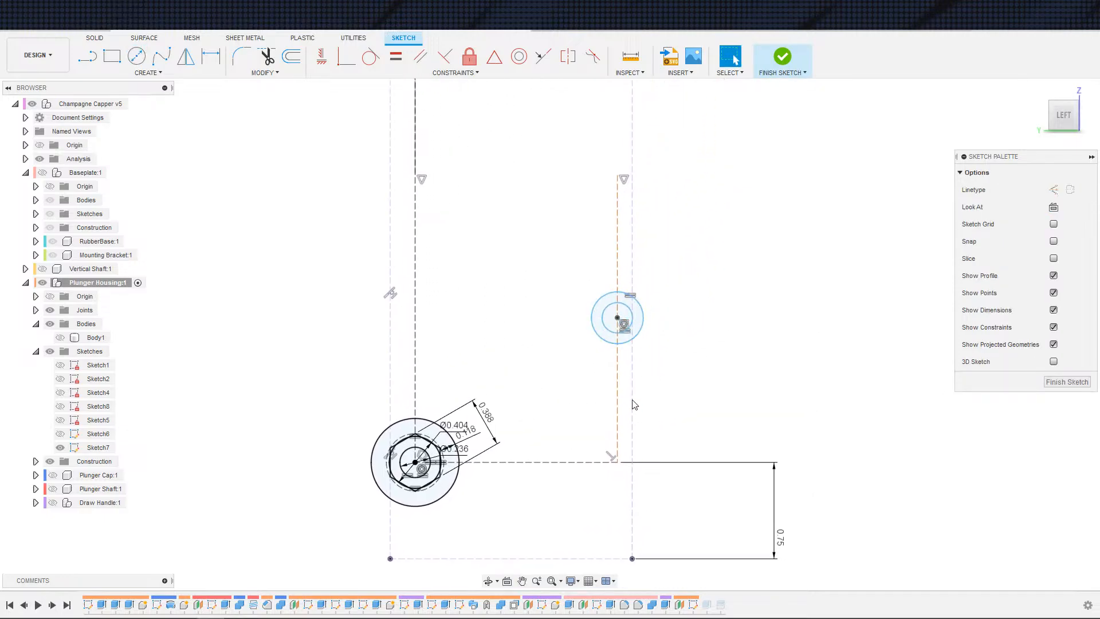
scroll(596, 373, "down", 3)
mouse_move(553, 313)
middle_mouse_down()
mouse_move(571, 400)
mouse_move(548, 238)
middle_mouse_up()
key("s")
left_click(500, 274)
scroll(556, 356, "down", 2)
scroll(564, 381, "up", 4)
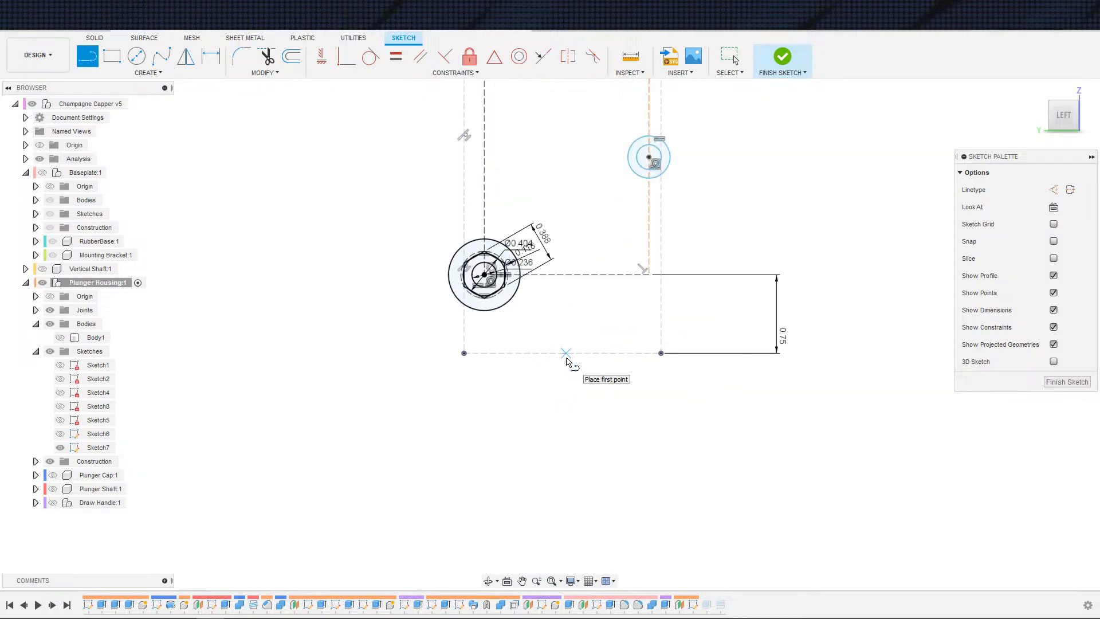
left_click(561, 354)
left_click(562, 275)
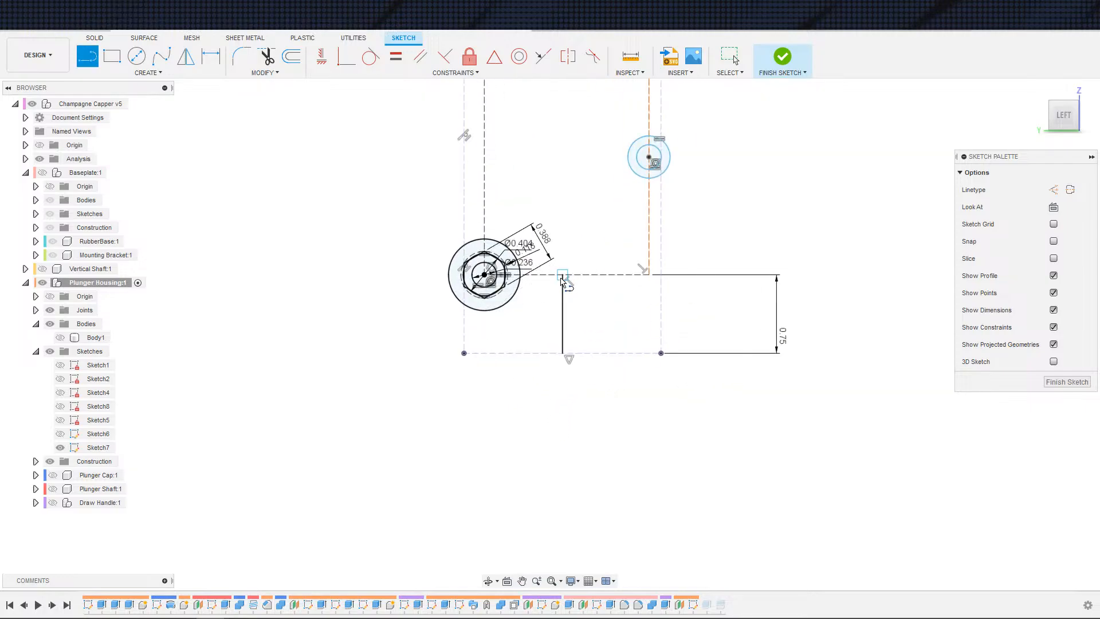
key("Escape")
Step: Constrain the new line's top endpoint to the midpoint of the horizontal construction line
left_click(562, 295)
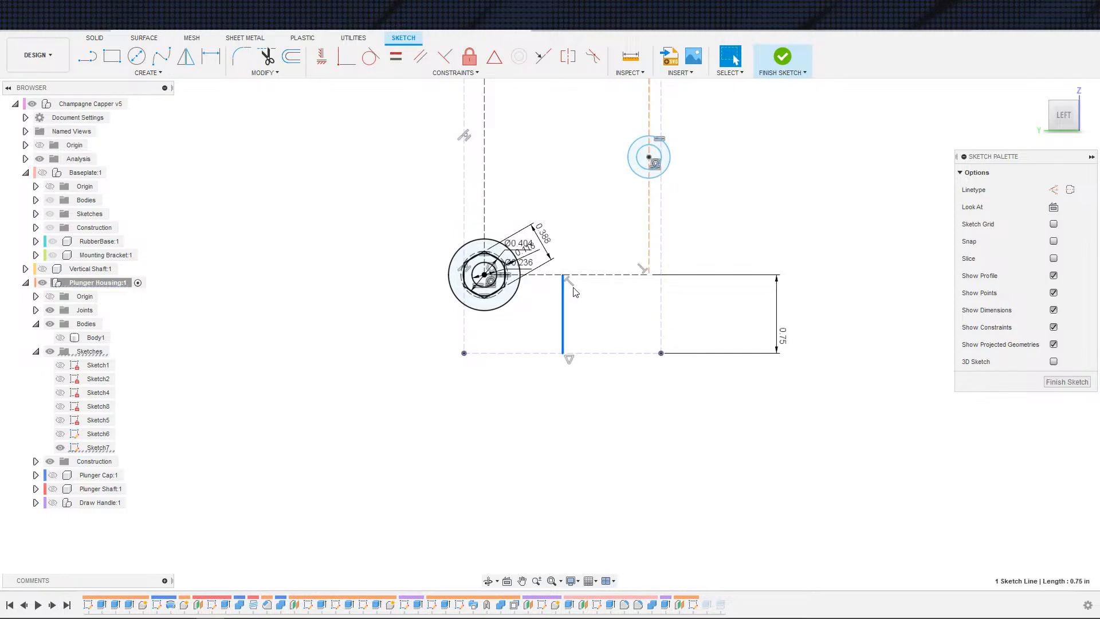
left_click(562, 275)
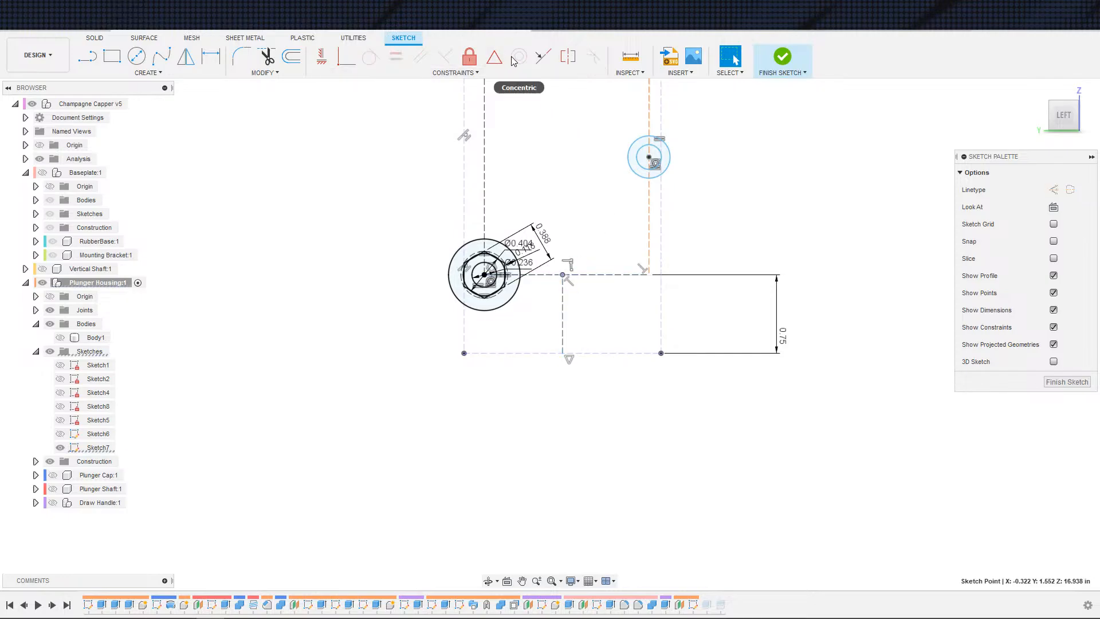
left_click(494, 57)
left_click(592, 274)
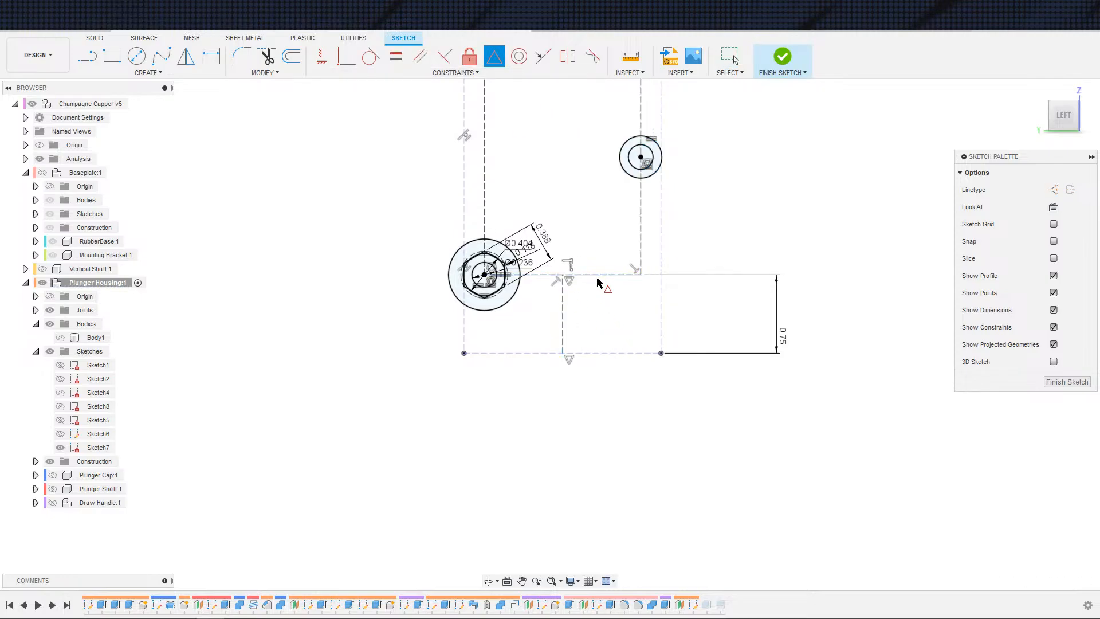
key("Escape")
scroll(599, 280, "down", 5)
middle_click_drag(612, 279, 545, 381)
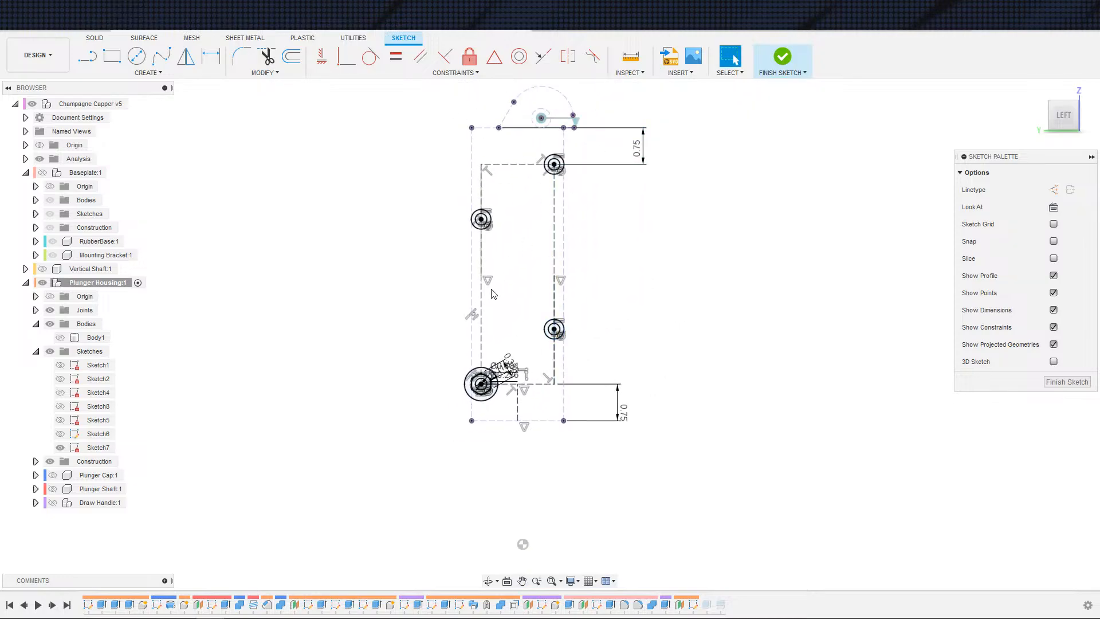
scroll(493, 315, "up", 3)
scroll(482, 334, "up", 1)
key("d")
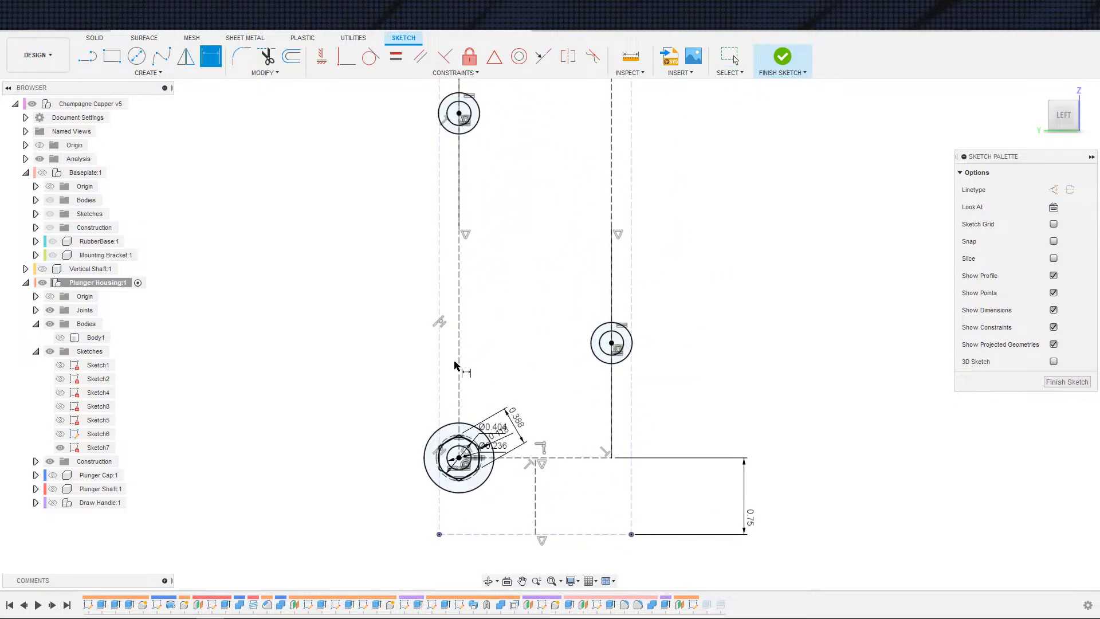
left_click(458, 365)
left_click(439, 394)
scroll(440, 498, "up", 1)
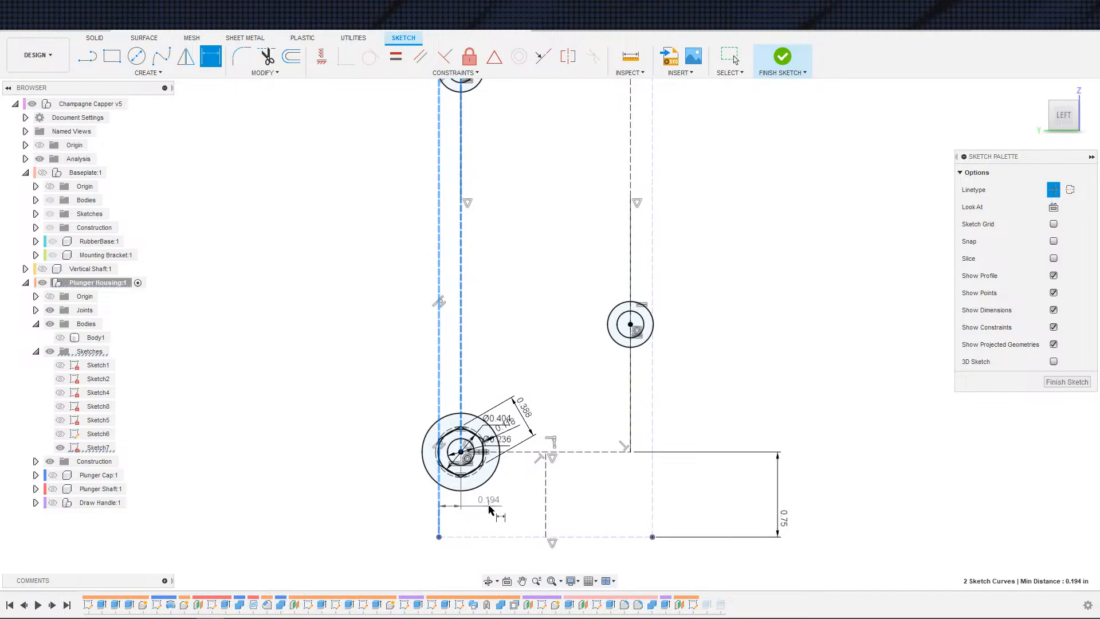
key("Escape")
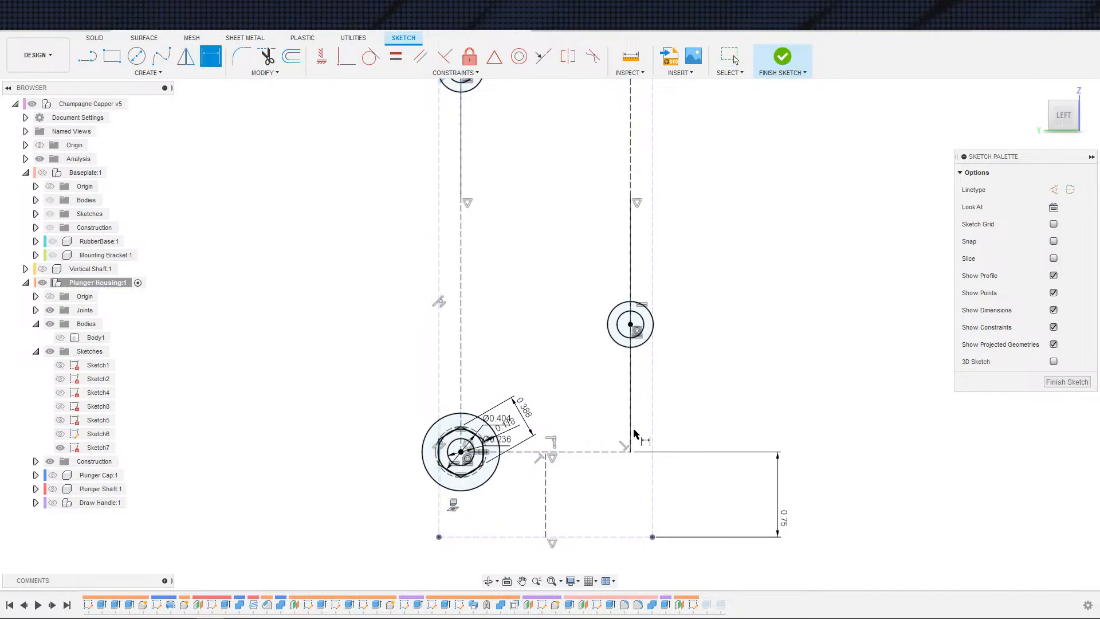
left_click(630, 441)
left_click(651, 435)
right_click(634, 484)
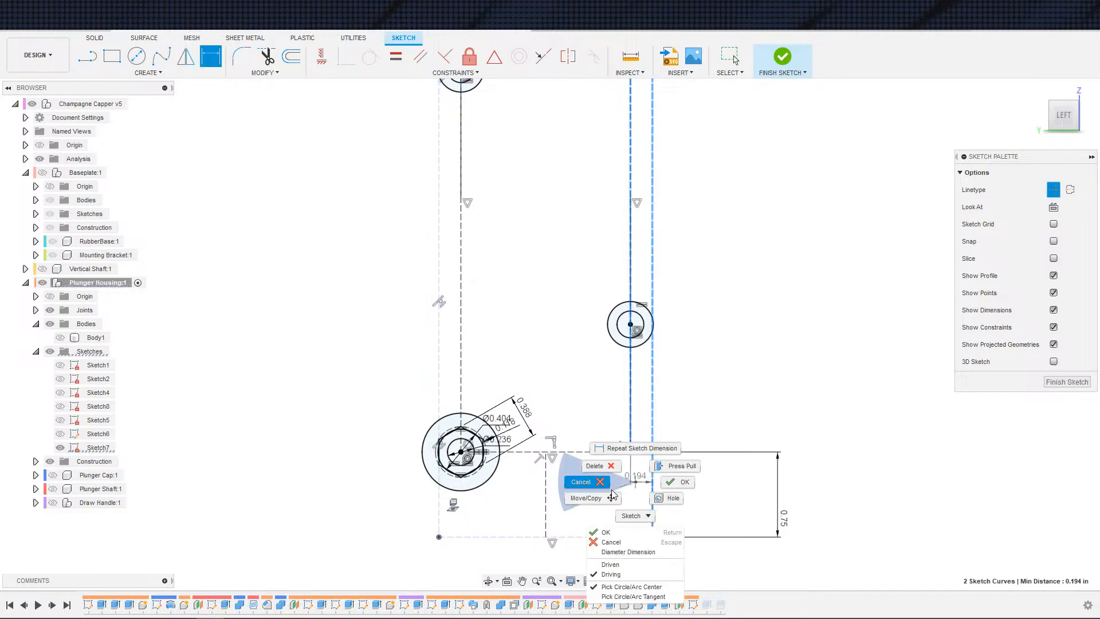
left_click(636, 485)
key("Escape")
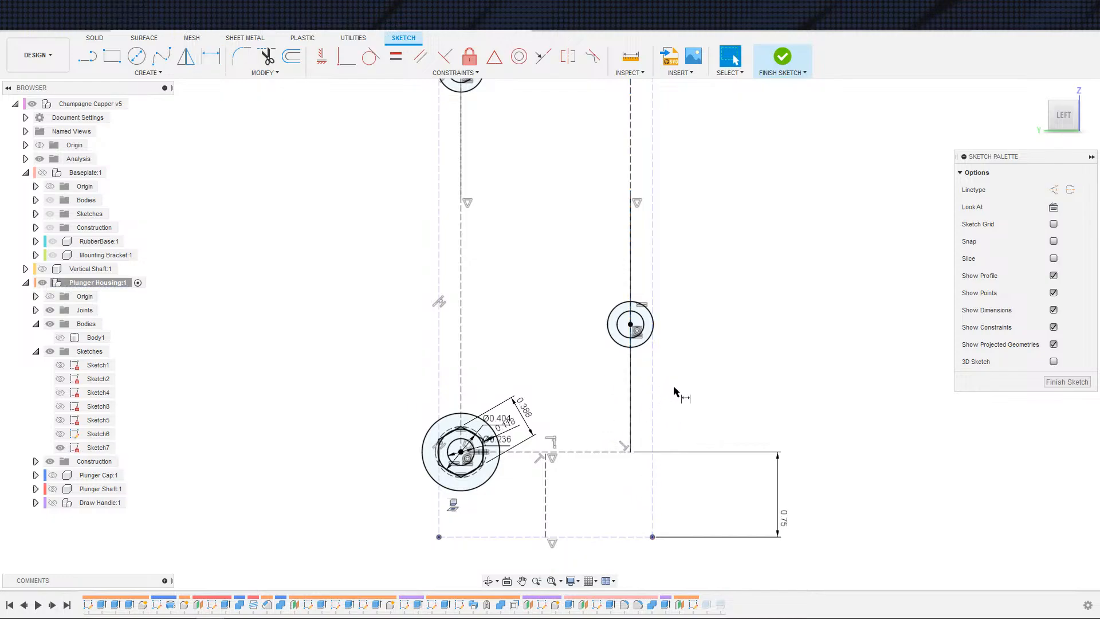
Step: Draw a six-sided polygon centred on the middle mounting hole circle
left_click(630, 379)
key("Escape")
key("s")
key("s")
left_click(703, 391)
scroll(637, 335, "up", 4)
scroll(638, 335, "down", 2)
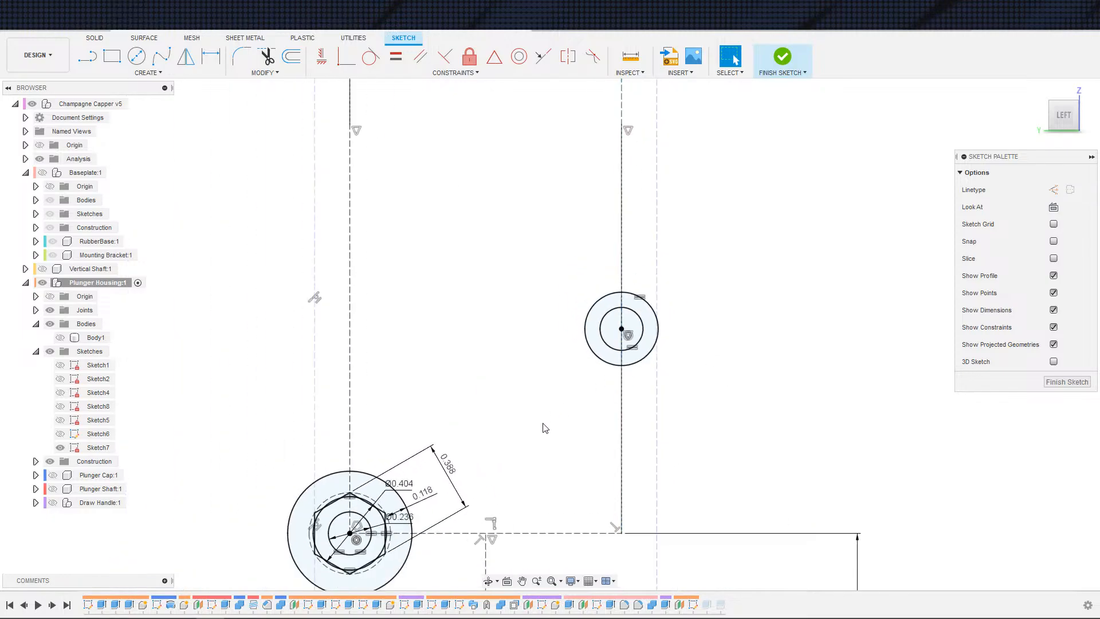
key("s")
left_click(685, 386)
scroll(564, 382, "down", 3)
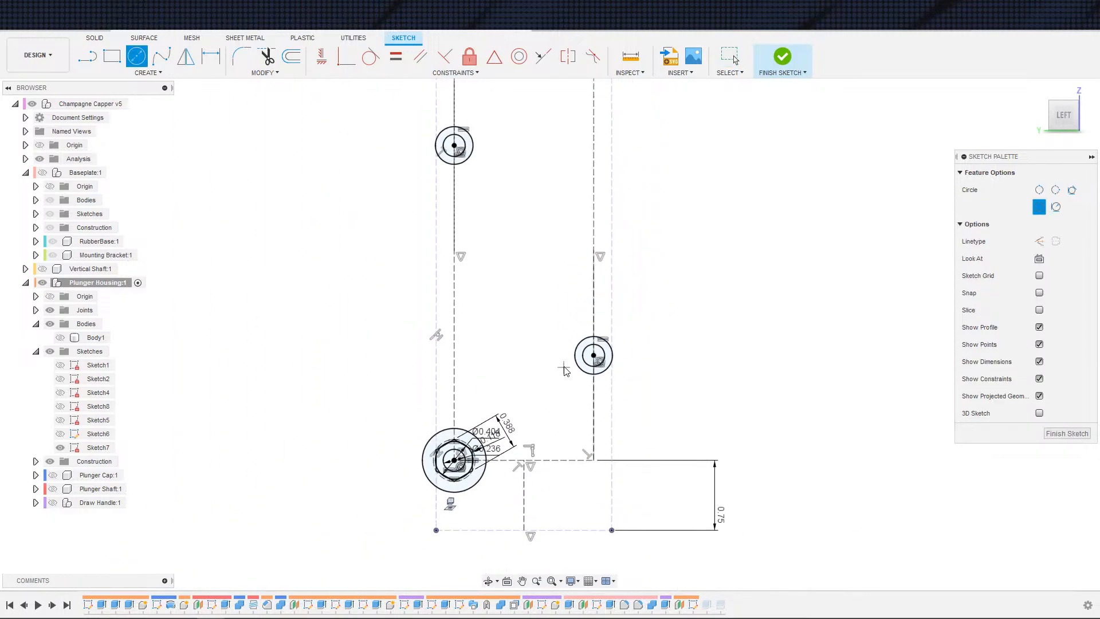
middle_click_drag(547, 319, 530, 433)
scroll(516, 393, "down", 1)
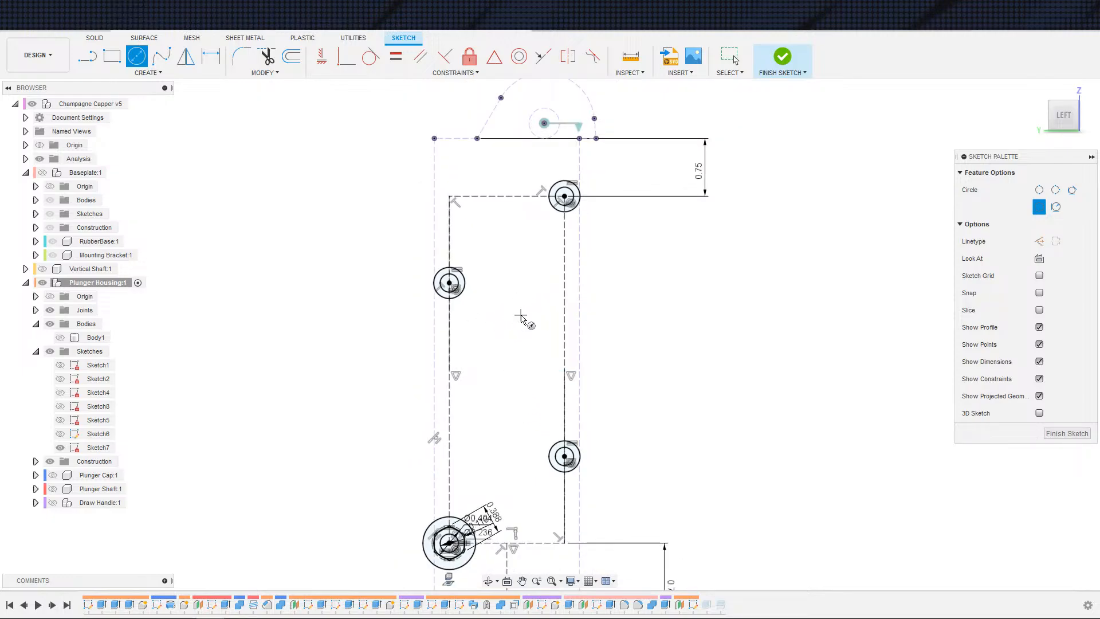
scroll(588, 377, "down", 2)
scroll(575, 378, "up", 2)
scroll(543, 478, "up", 3)
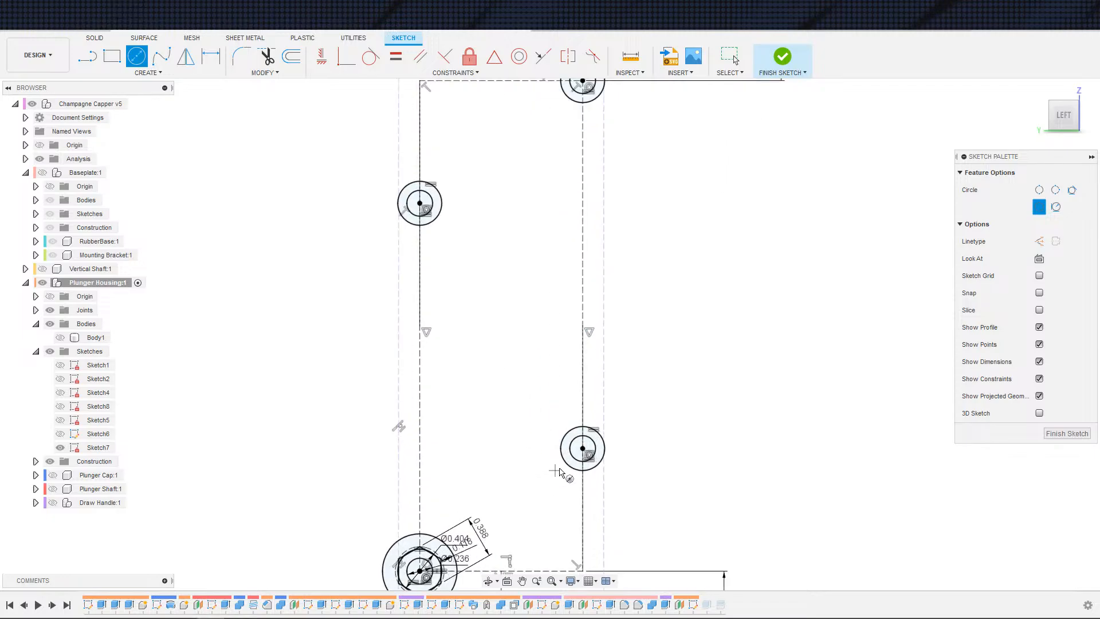
middle_click_drag(555, 453, 534, 404)
scroll(534, 401, "up", 2)
scroll(526, 379, "down", 2)
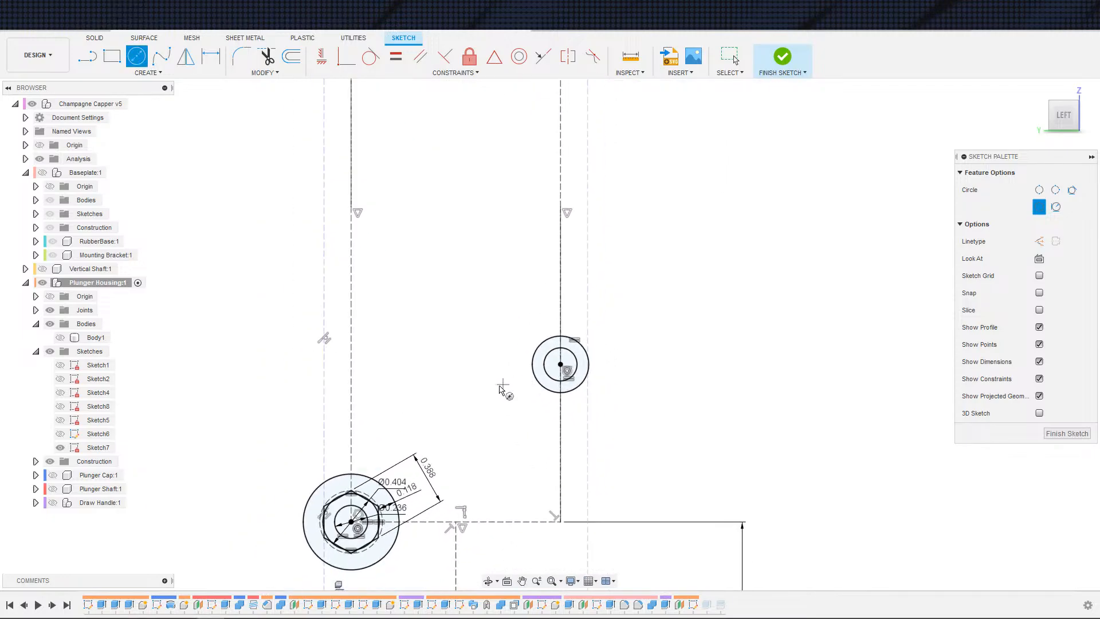
key("Escape")
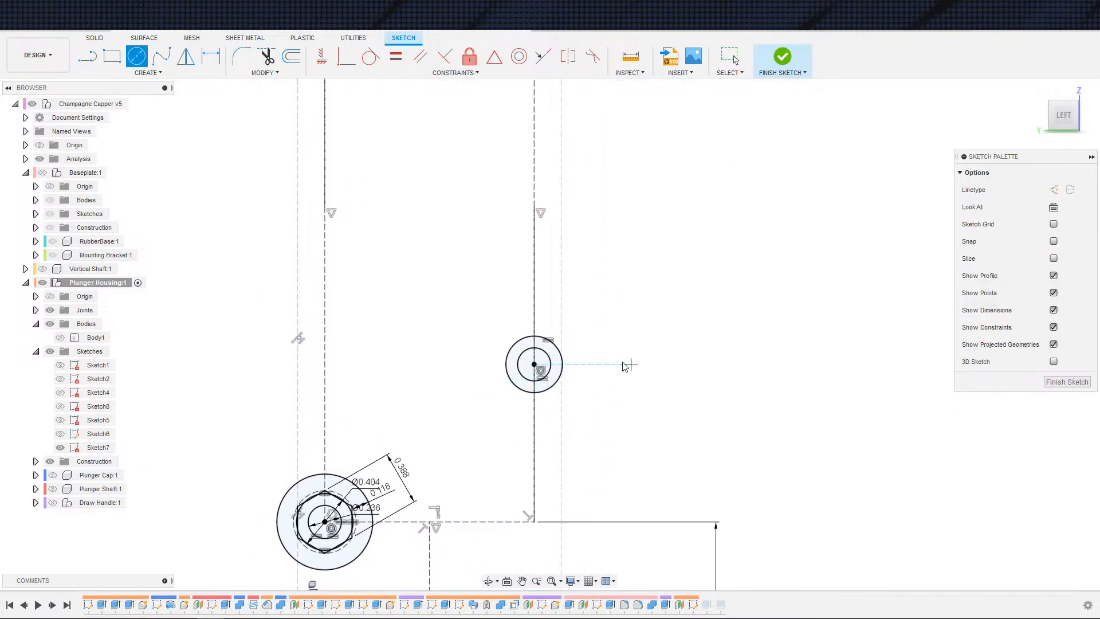
key("s")
left_click(589, 421)
left_click(534, 364)
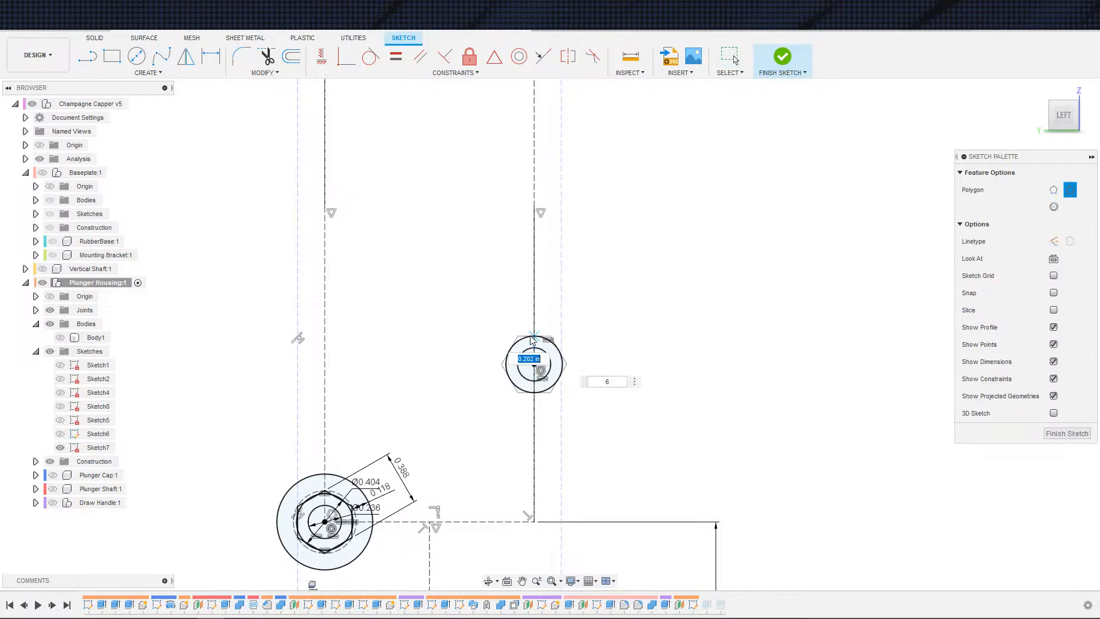
left_click(597, 411)
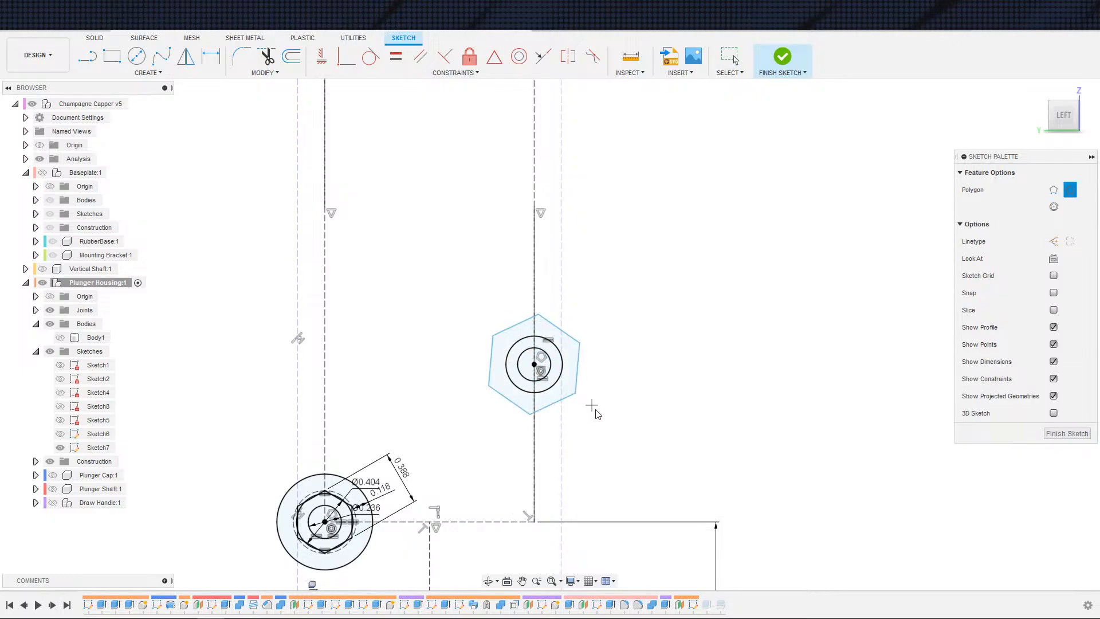
Step: Make the middle hexagon's right edge parallel to the vertical reference line
key("Escape")
left_click(576, 379)
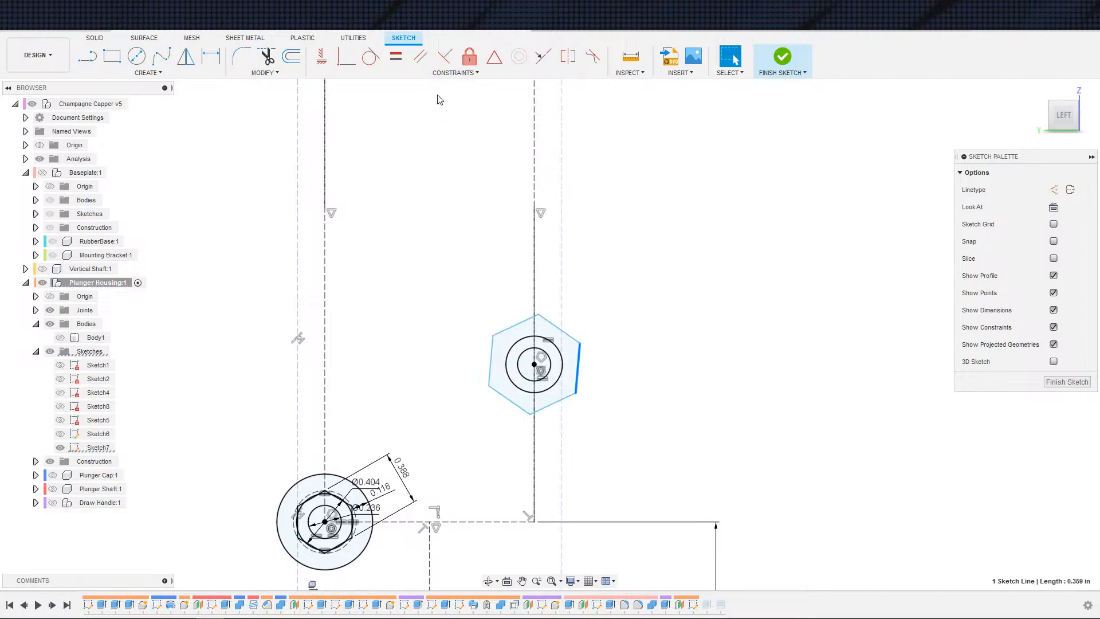
left_click(421, 56)
left_click(562, 291)
key("Escape")
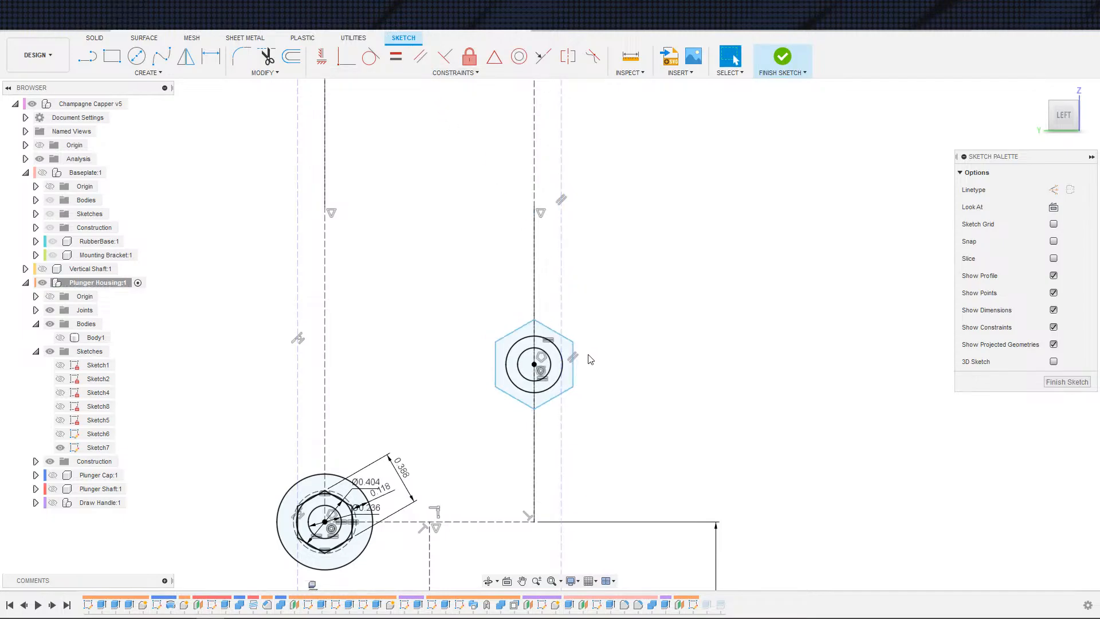
Step: Dimension the middle hexagon's width across flats, linking it to the existing 0.388 in nut dimension
scroll(586, 360, "up", 2)
scroll(552, 422, "down", 2)
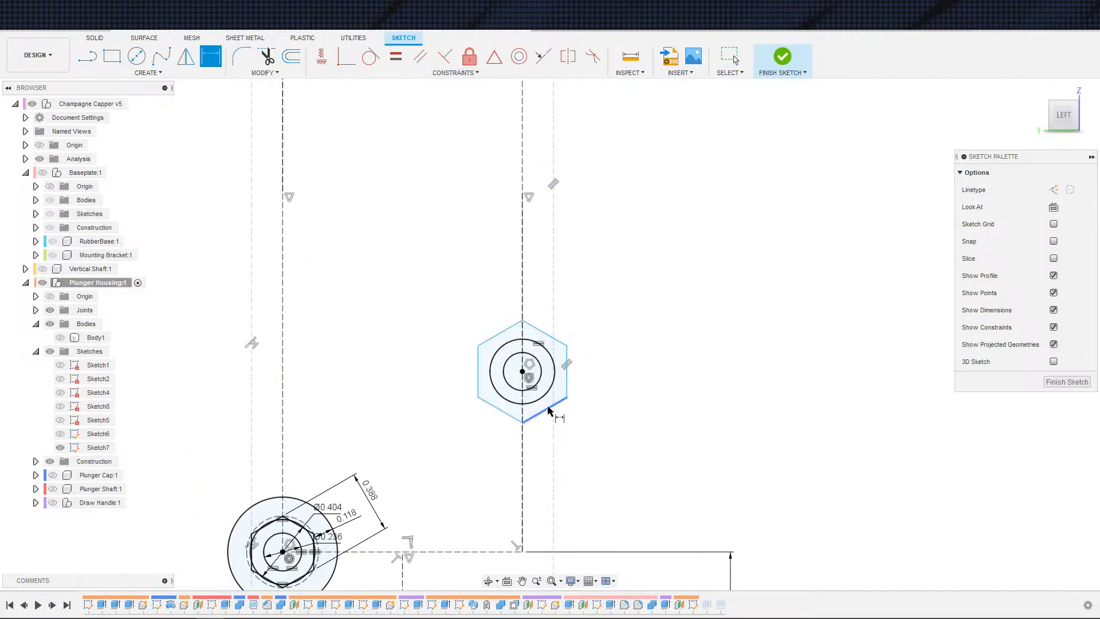
left_click(546, 409)
key("d")
left_click(502, 338)
left_click(457, 401)
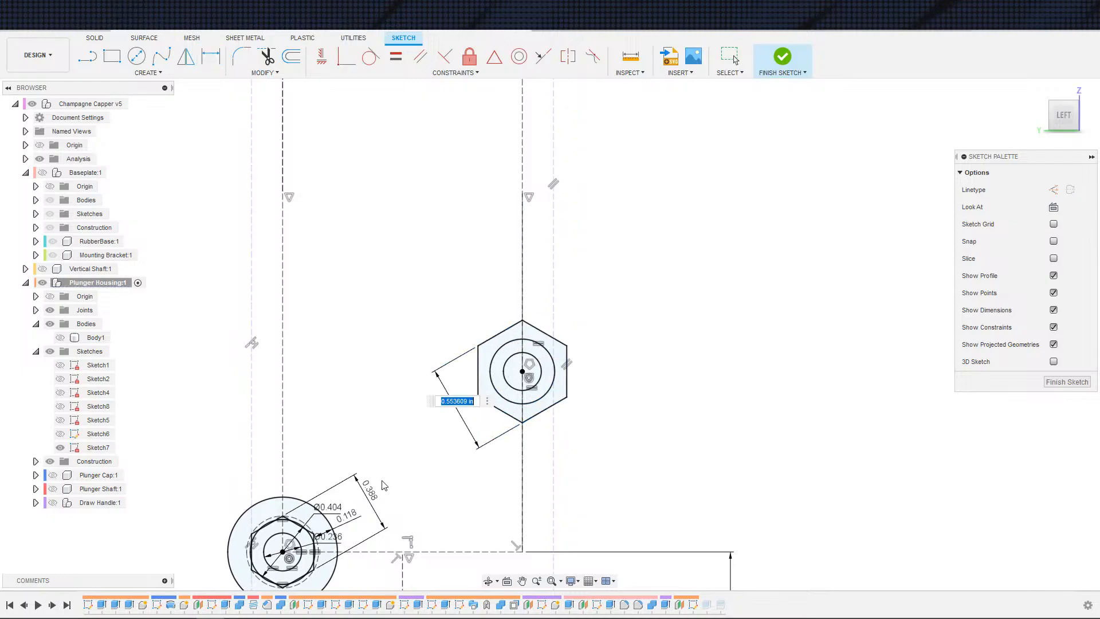
key("Return")
key("Escape")
Step: Draw a six-sided polygon centred on the upper-left mounting hole circle
scroll(432, 408, "down", 3)
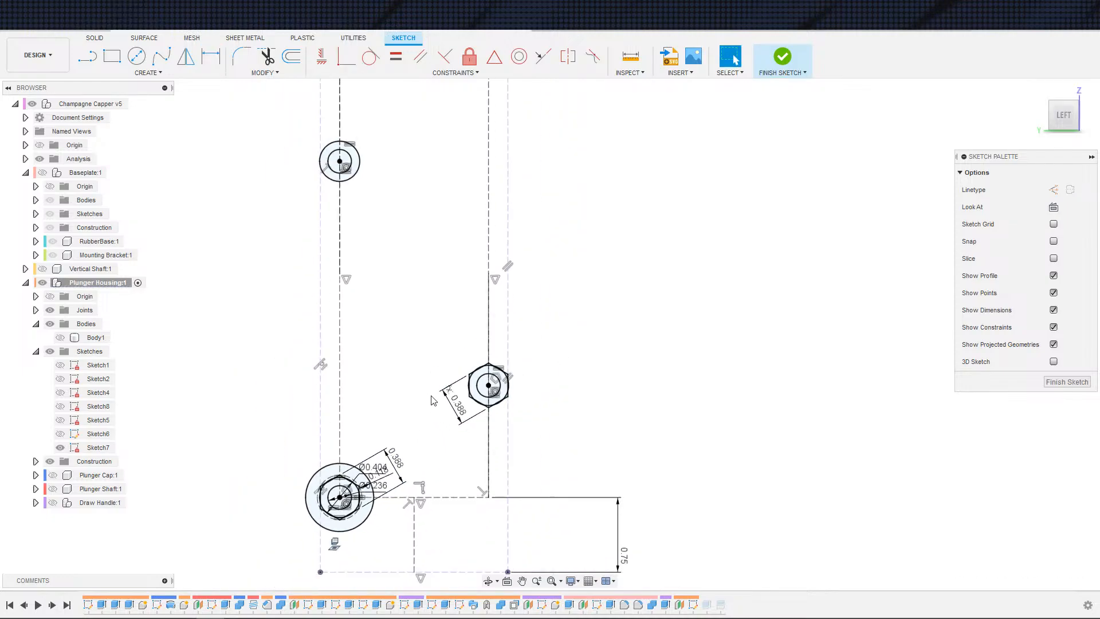
middle_click_drag(358, 178, 383, 308)
type("spoly")
key("Return")
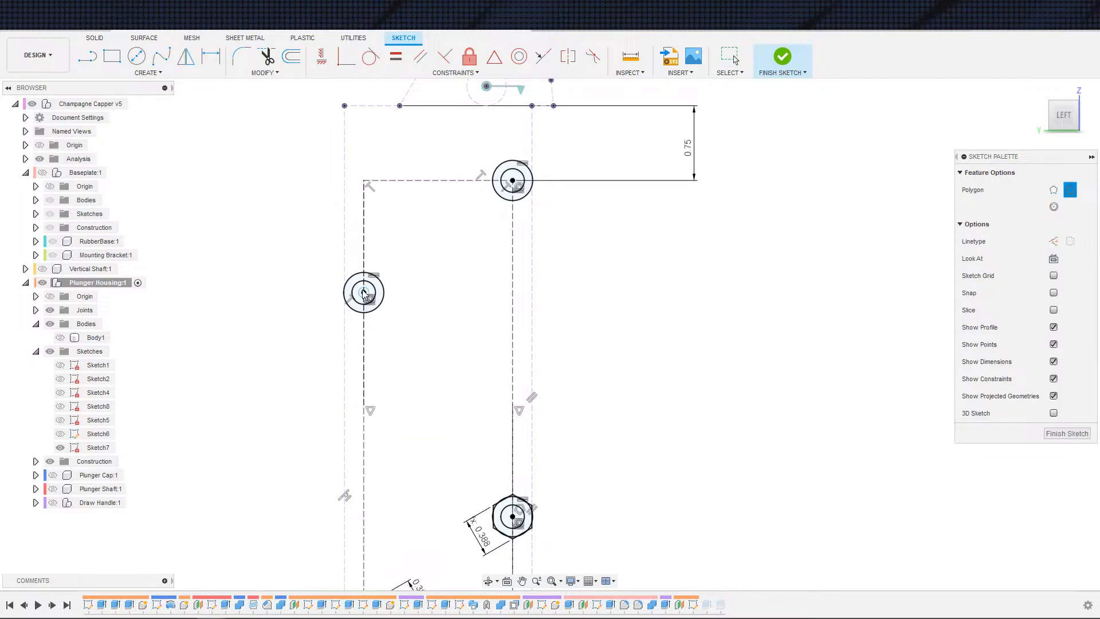
left_click(363, 292)
left_click(388, 272)
key("Escape")
Step: Make the upper-left hexagon's left edge parallel to the vertical line
left_click(334, 280)
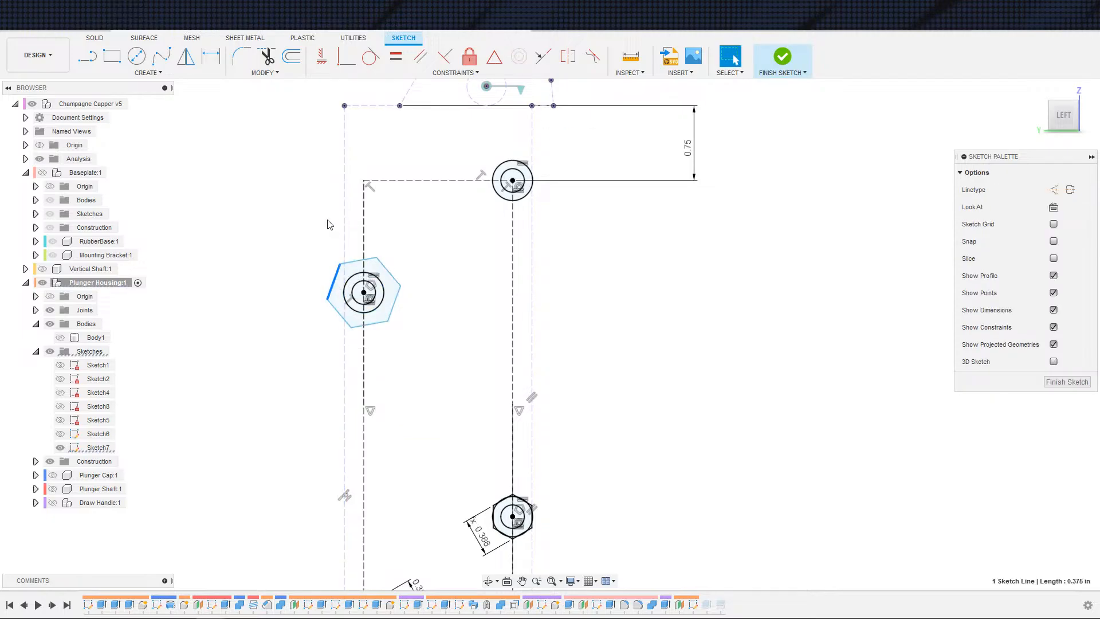
left_click(418, 56)
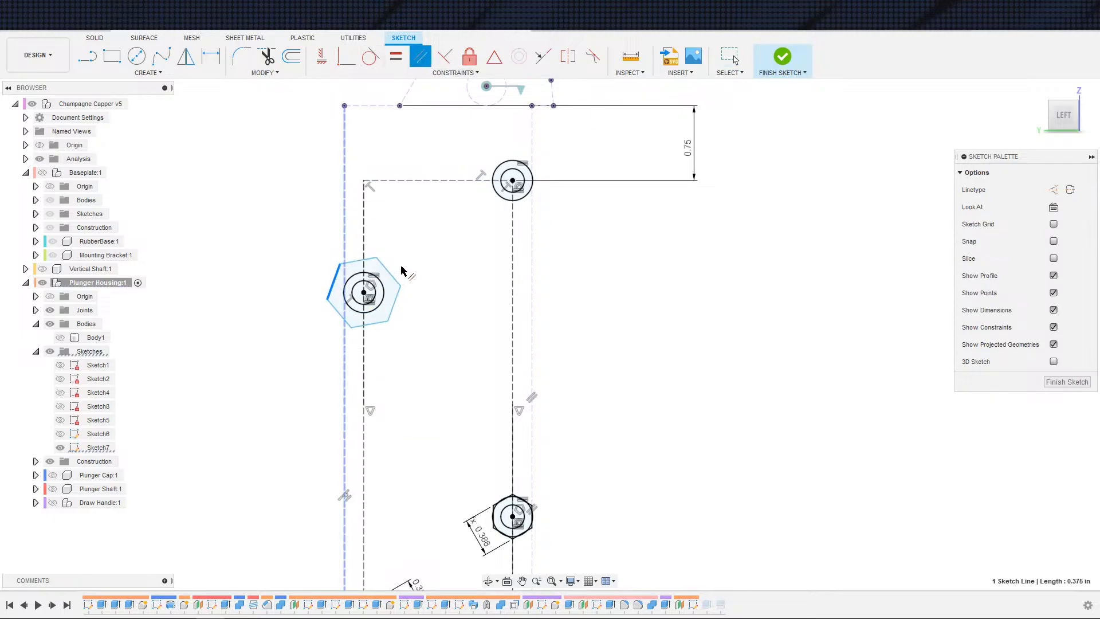
key("Escape")
Step: Dimension the upper-left hexagon's width across flats and set it to parameter d176
scroll(382, 293, "up", 3)
key("c")
key("d")
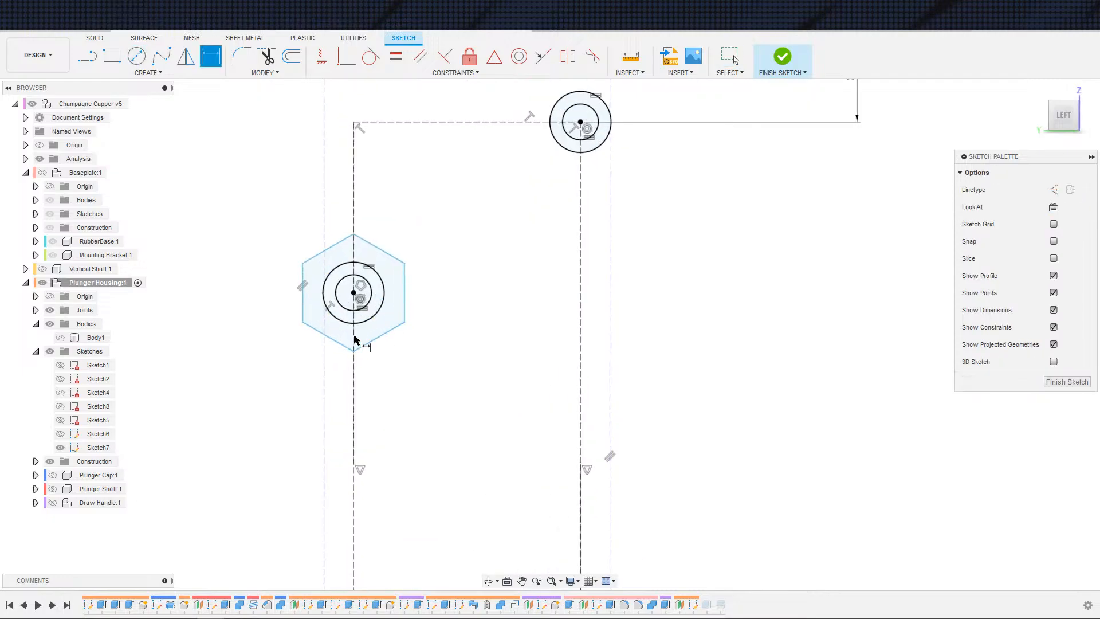
left_click(335, 342)
left_click(398, 246)
left_click(464, 315)
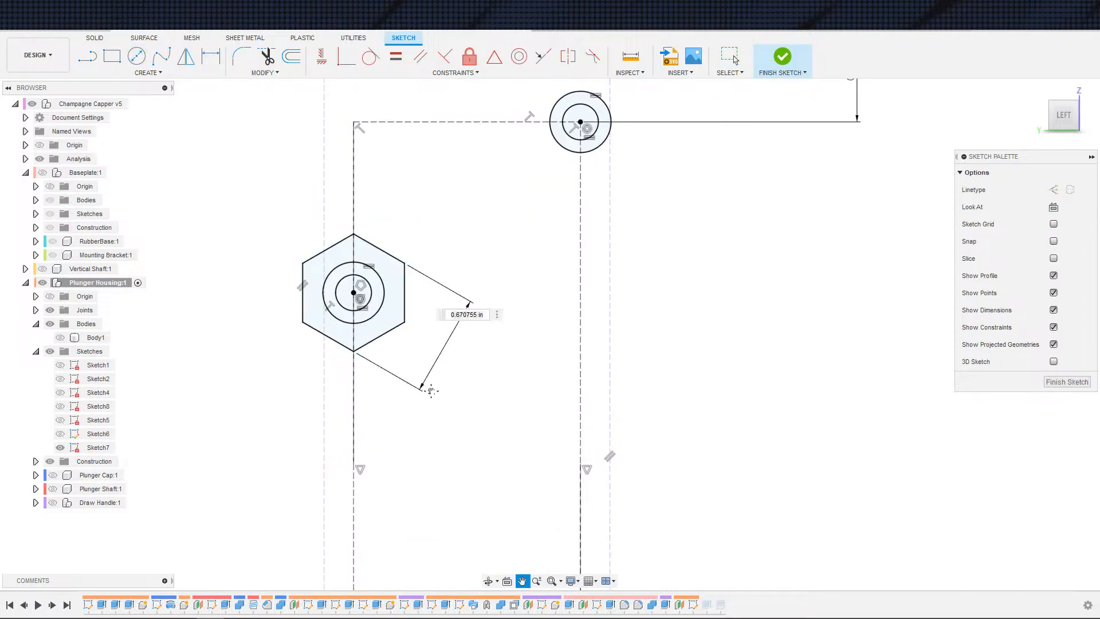
scroll(449, 413, "down", 1)
middle_click_drag(463, 539, 422, 389)
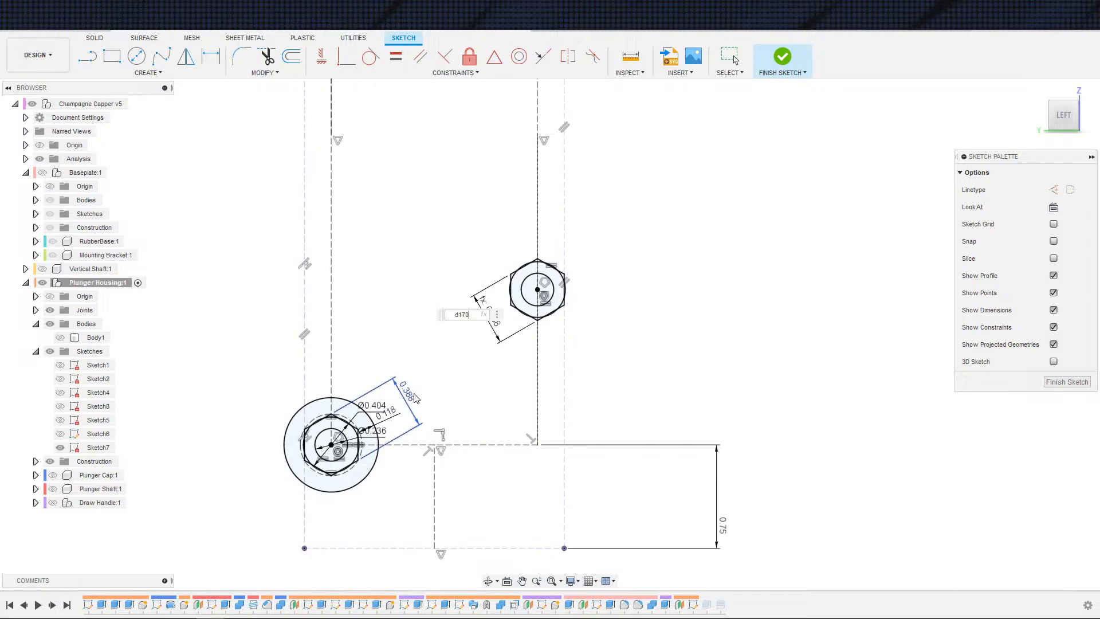
key("Return")
key("Escape")
Step: Draw a six-sided polygon centred on the top mounting hole circle
scroll(428, 282, "down", 2)
mouse_move(424, 278)
middle_mouse_down()
mouse_move(415, 415)
mouse_move(399, 468)
middle_mouse_up()
scroll(432, 255, "up", 2)
middle_click_drag(432, 181, 422, 373)
key("s")
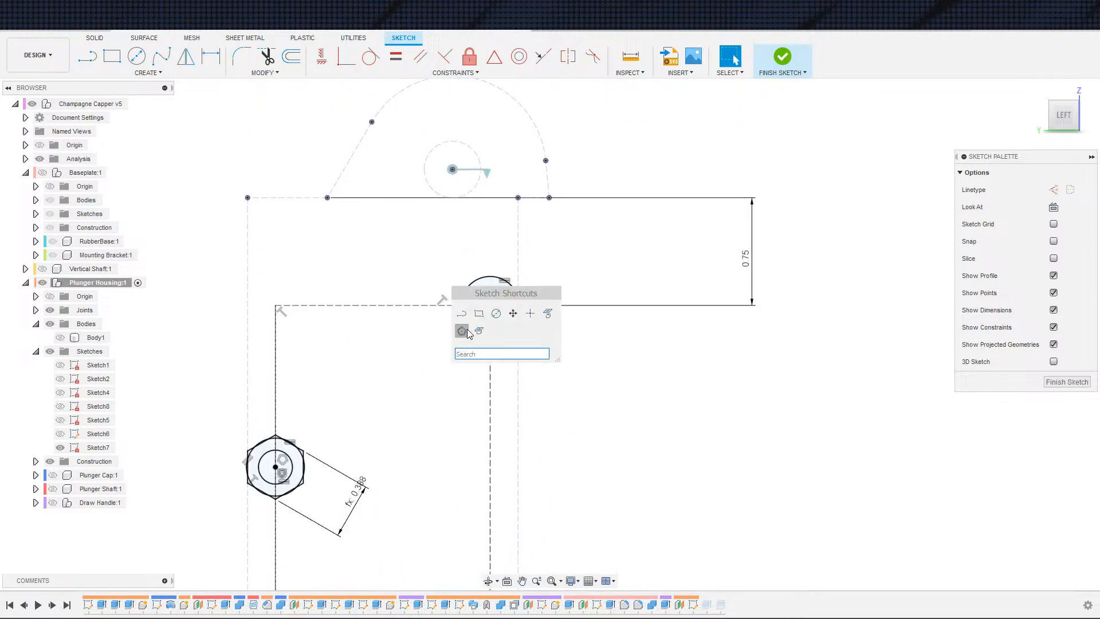
left_click(461, 331)
left_click(490, 306)
left_click(443, 320)
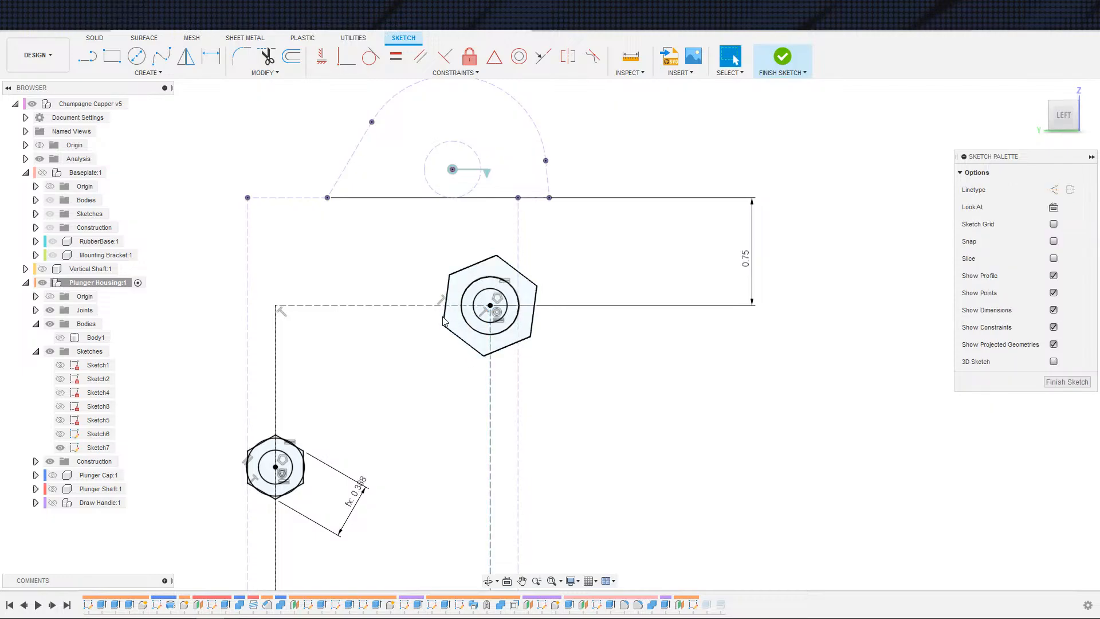
Step: Make the top hexagon's right edge parallel to the vertical construction line
left_click(536, 297)
left_click(417, 55)
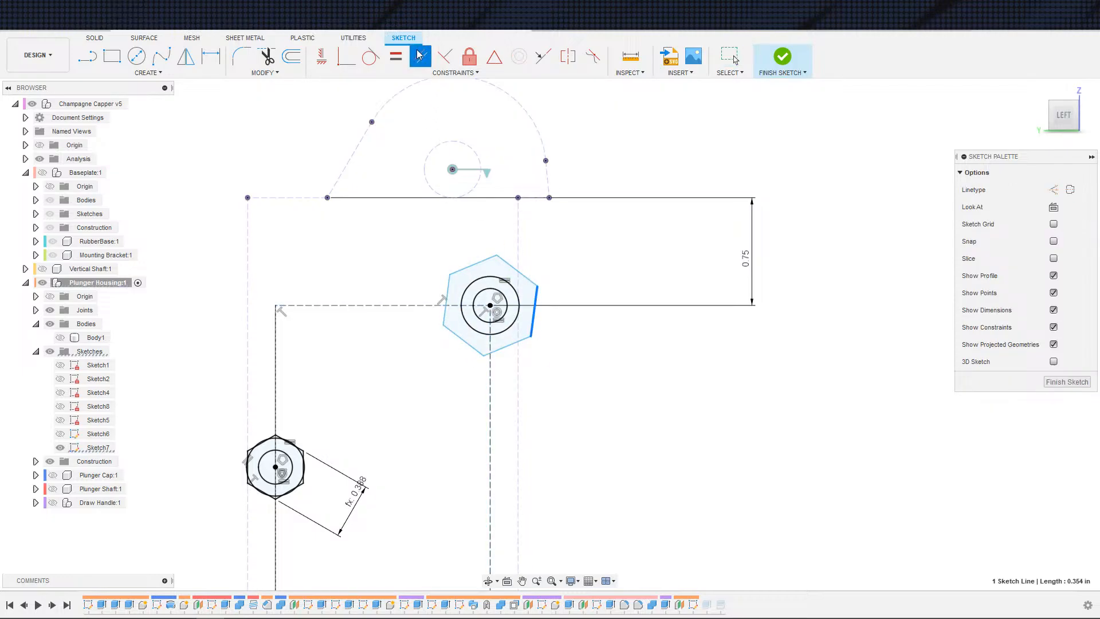
left_click(518, 350)
Step: Dimension the top hexagon's width across flats, linking it to the existing 0.388 in dimension d170
key("d")
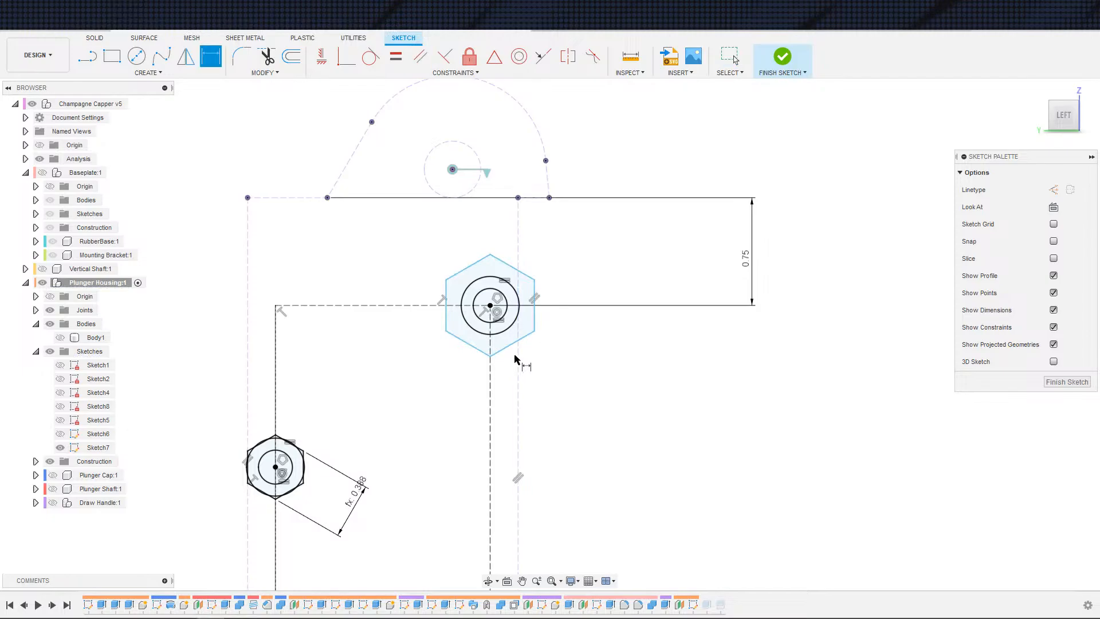
left_click(513, 350)
left_click(408, 373)
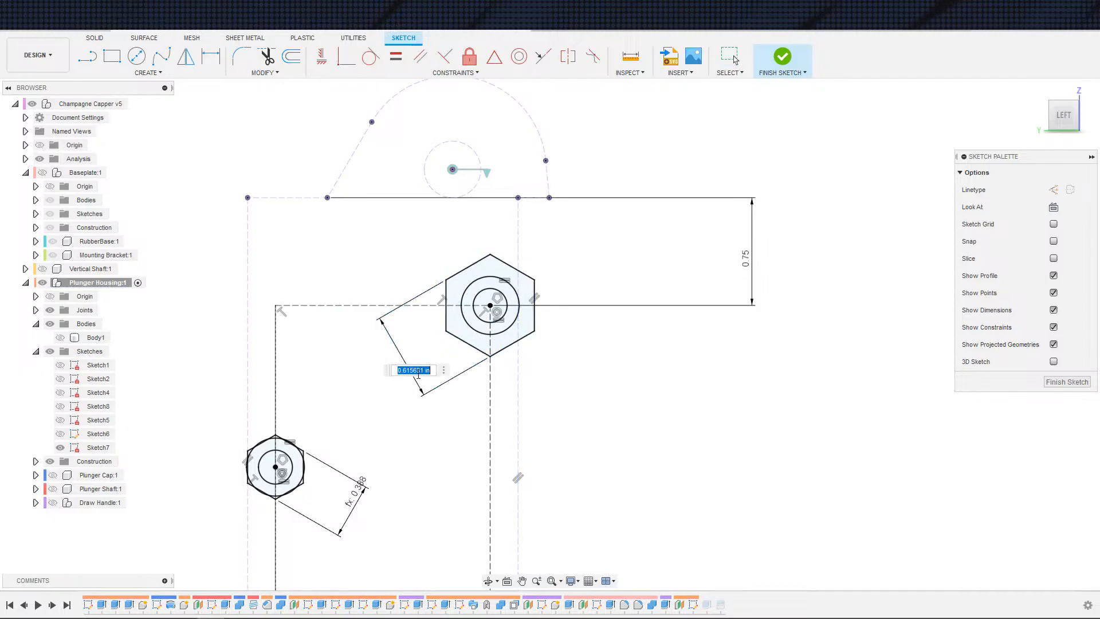
scroll(400, 435, "up", 1)
middle_click_drag(400, 436, 385, 218)
scroll(385, 217, "down", 2)
middle_click_drag(365, 530, 358, 336)
scroll(355, 341, "up", 5)
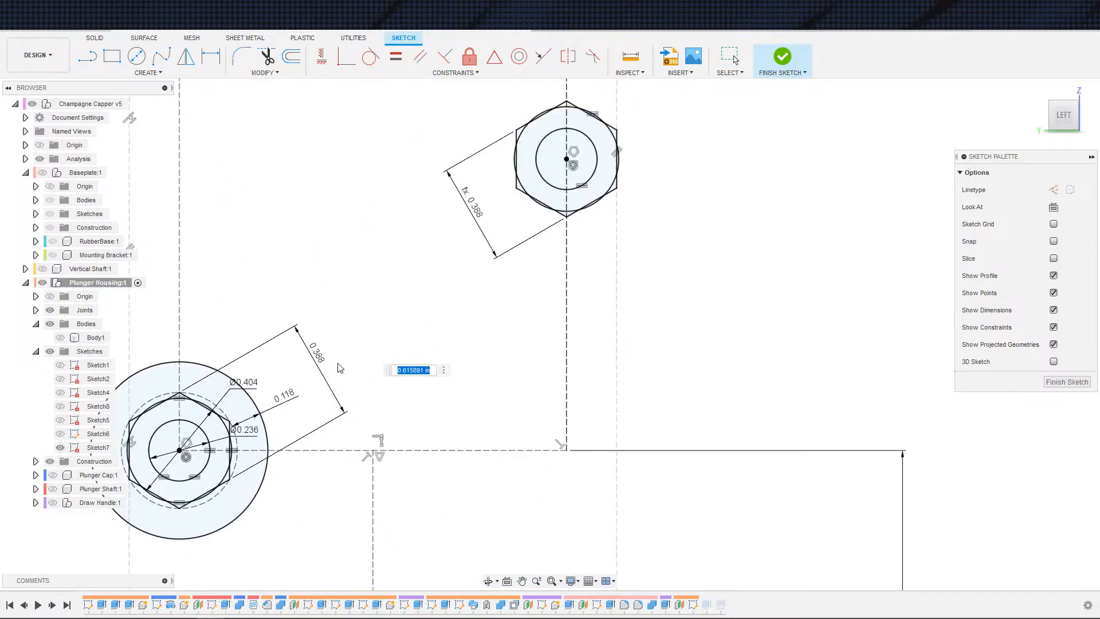
middle_click_drag(337, 398, 410, 326)
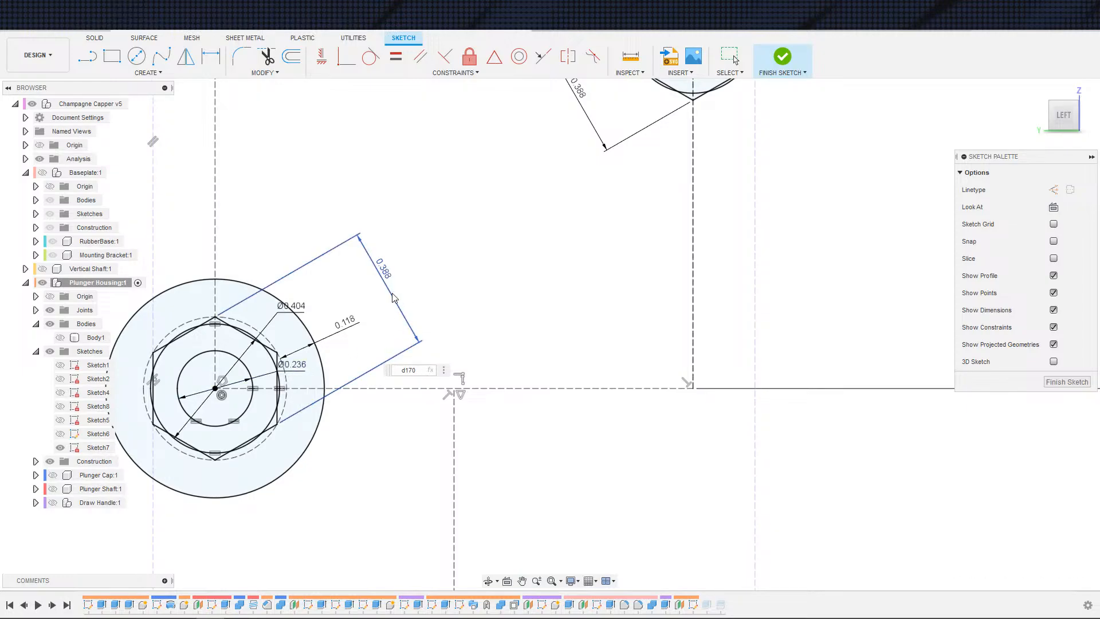
key("Return")
Step: Draw larger circles concentric with the middle, upper-left and top hexagons
scroll(406, 252, "down", 3)
middle_click_drag(427, 241, 402, 476)
scroll(403, 477, "down", 1)
middle_click_drag(407, 285, 411, 289)
key("c")
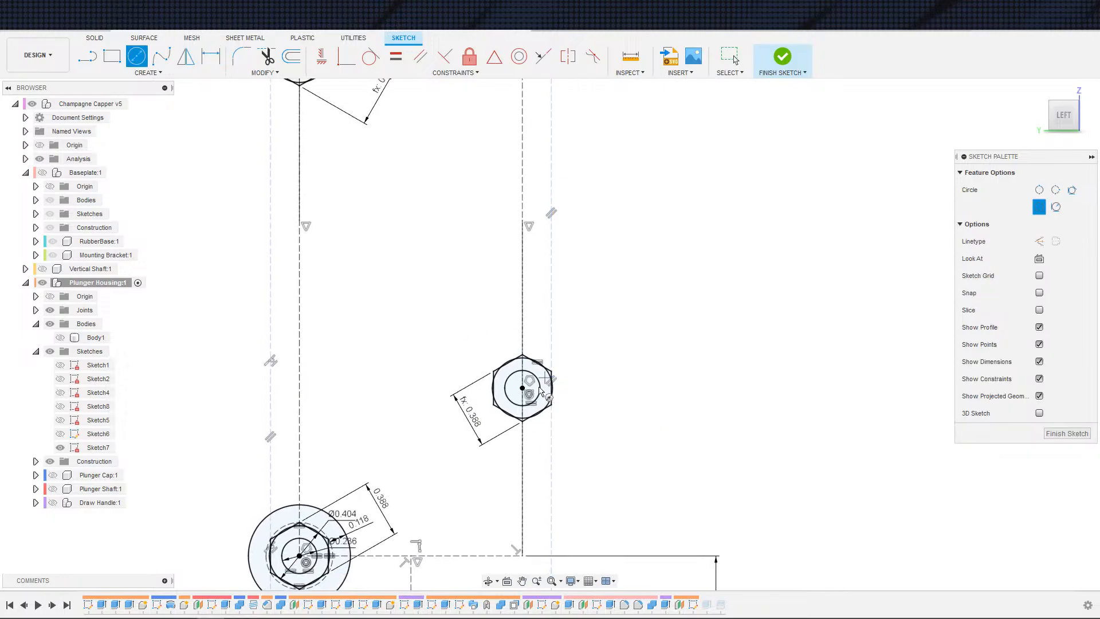
left_click(523, 389)
left_click(478, 365)
scroll(384, 241, "down", 1)
middle_click_drag(383, 241, 438, 425)
left_click(360, 253)
left_click(407, 223)
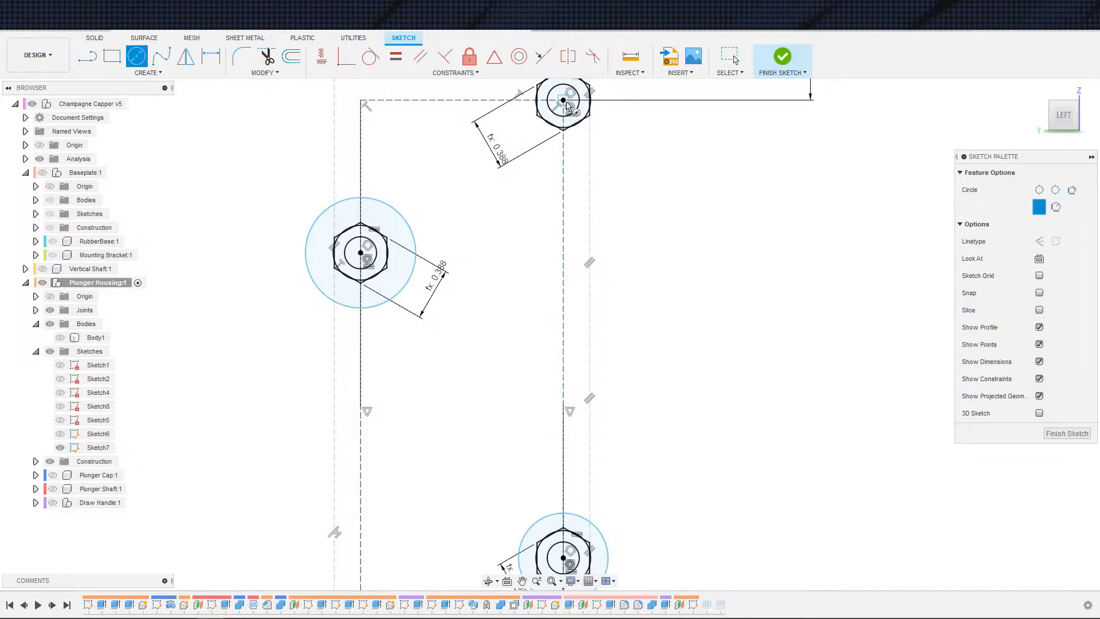
left_click(563, 100)
left_click(527, 137)
key("Escape")
Step: Apply an Equal constraint so the larger circles around the upper-left, middle and top hexagons match the bottom one
scroll(493, 241, "down", 2)
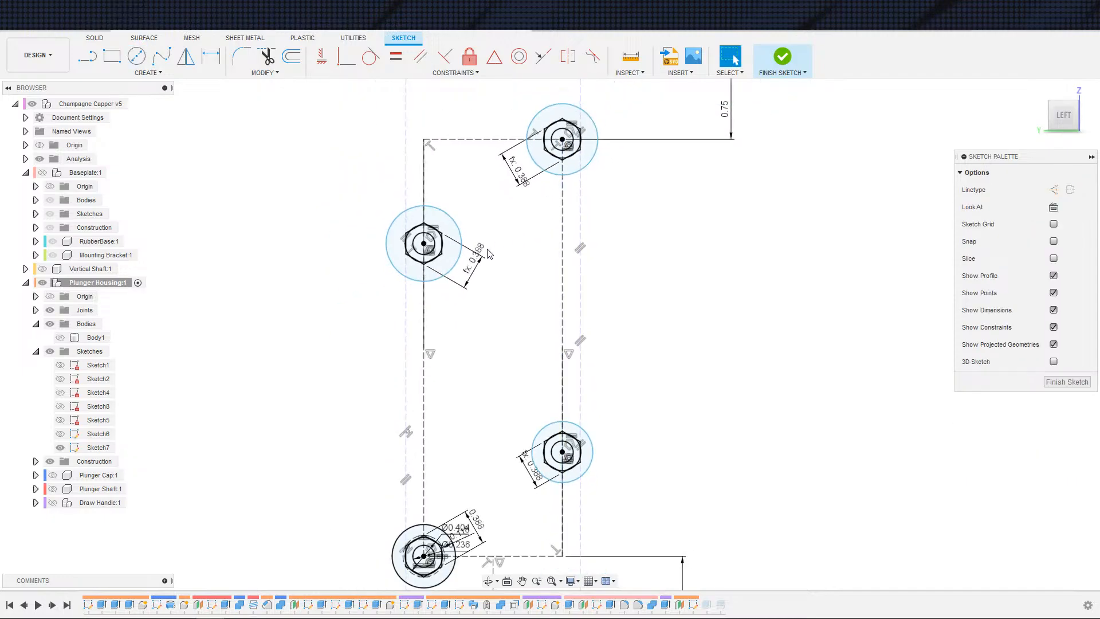
middle_click_drag(487, 233, 507, 146)
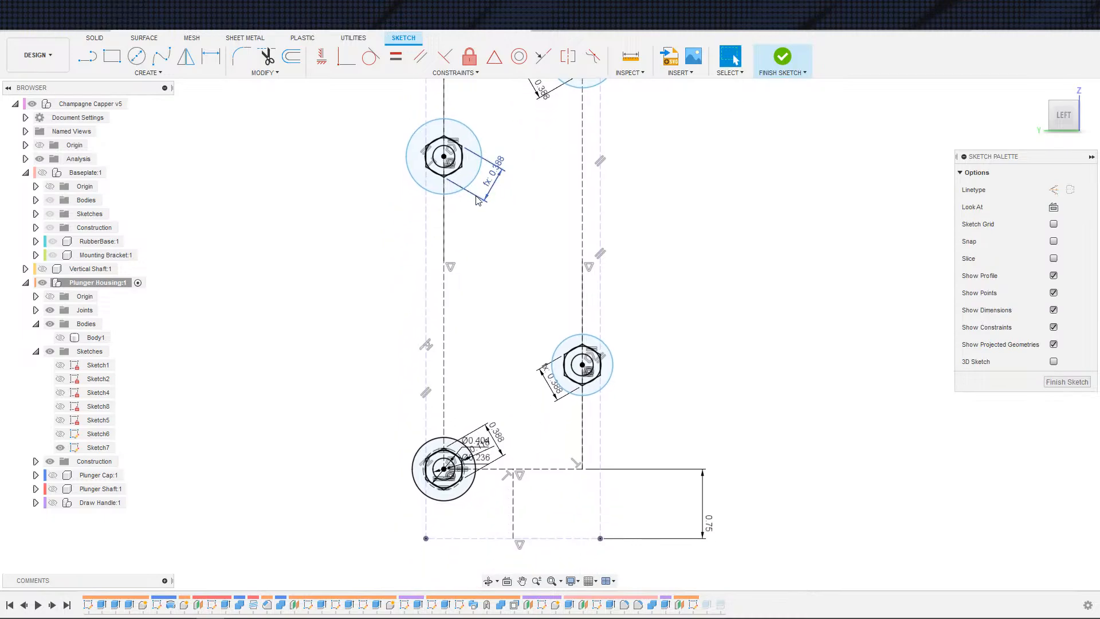
left_click(396, 56)
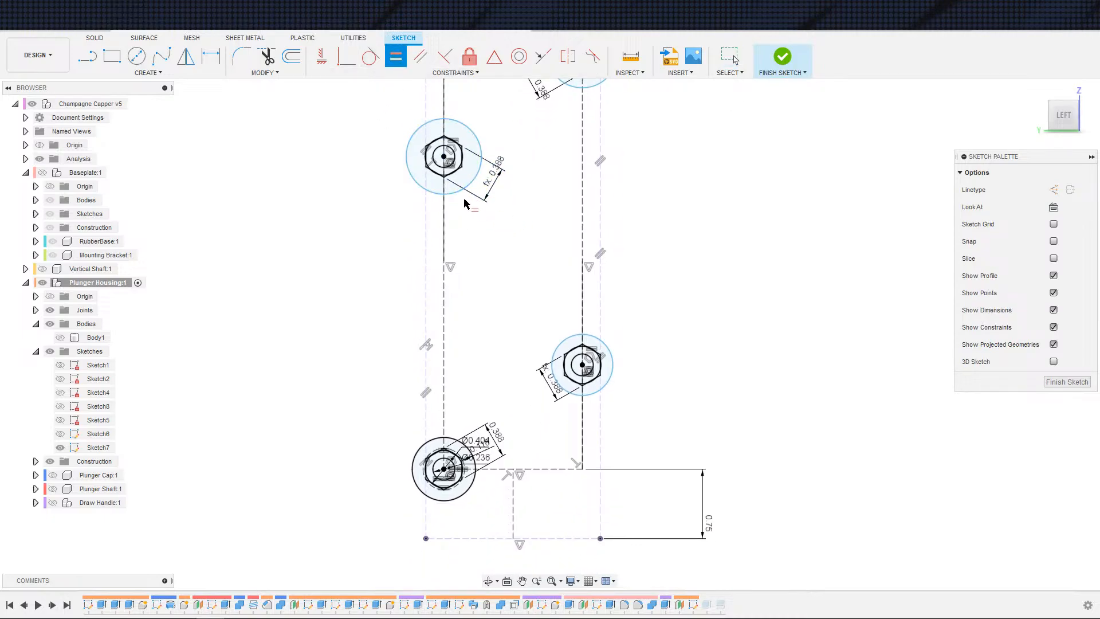
left_click(473, 182)
left_click(463, 444)
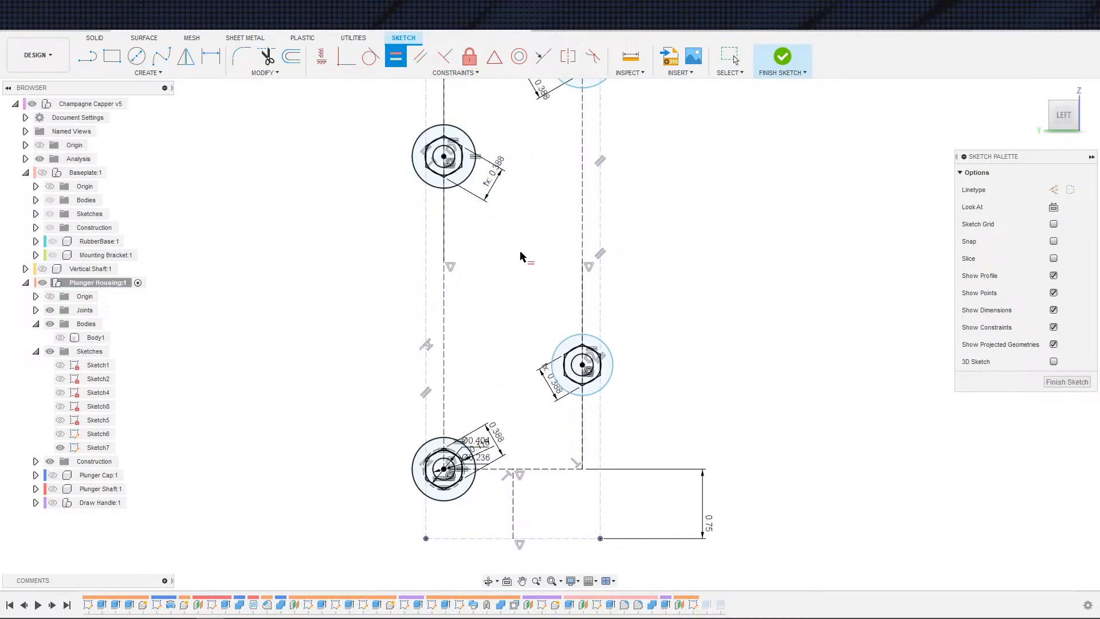
left_click(558, 345)
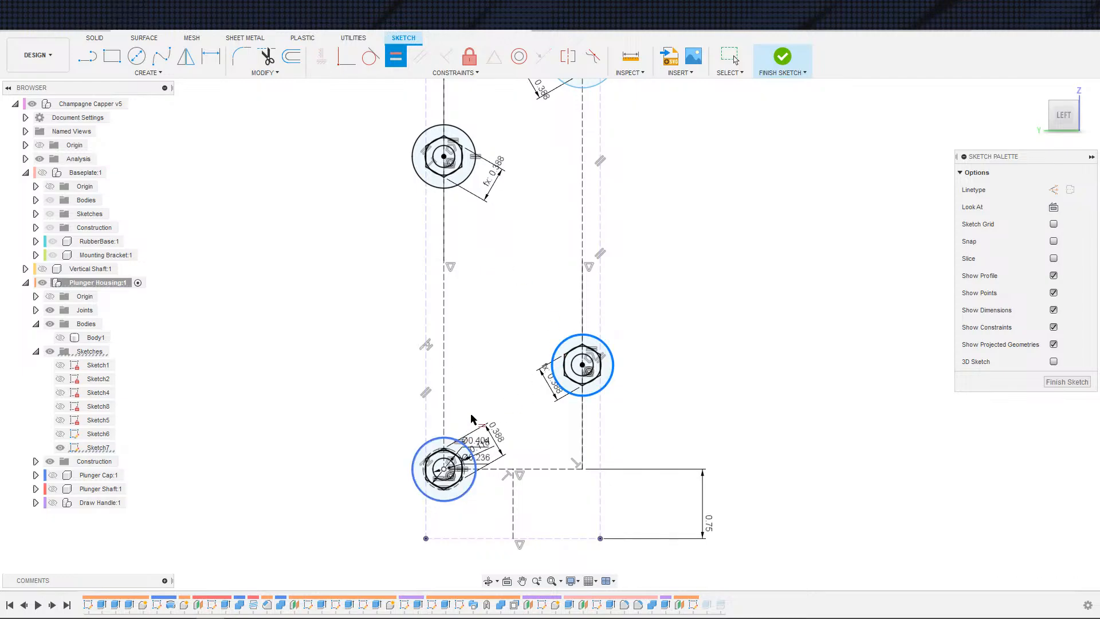
middle_click_drag(530, 251, 476, 390)
scroll(491, 271, "down", 1)
left_click(515, 231)
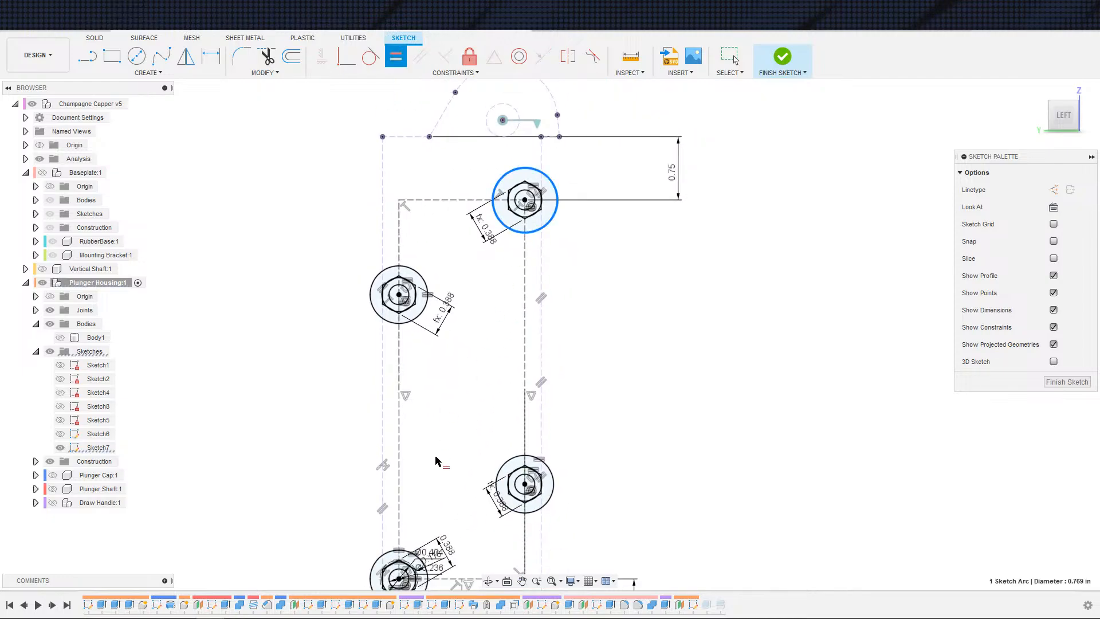
left_click(408, 552)
key("Escape")
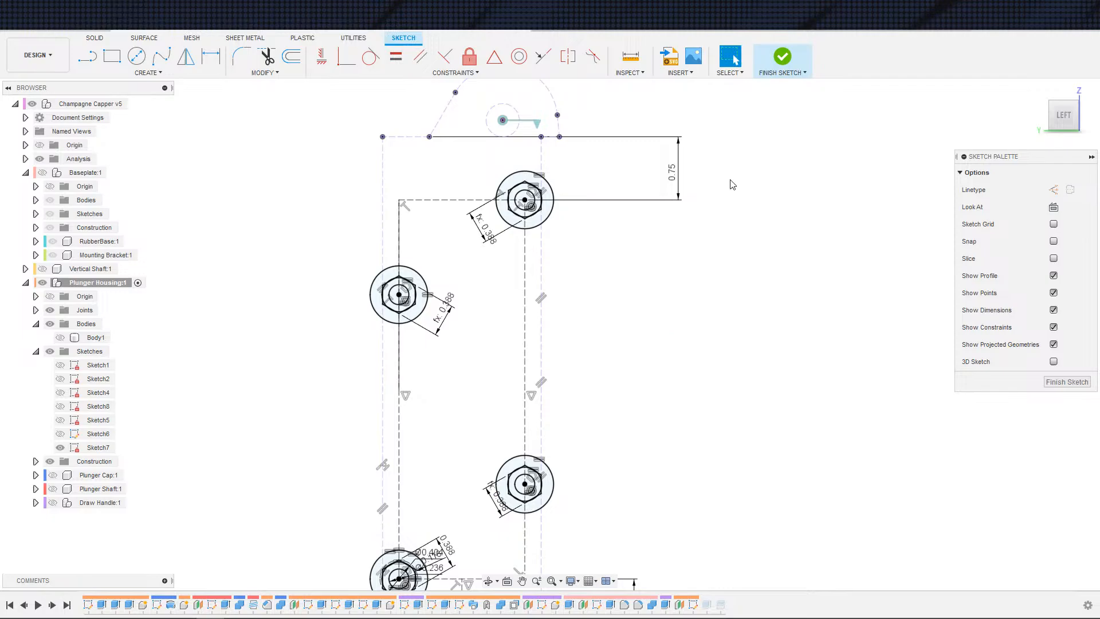
Step: Finish the sketch
left_click(793, 57)
scroll(621, 303, "down", 3)
middle_click_drag(621, 298, 680, 162)
scroll(638, 207, "up", 3)
mouse_move(596, 238)
middle_mouse_down("shift")
mouse_move(611, 245)
mouse_move(655, 339)
middle_mouse_up("shift")
key("Escape")
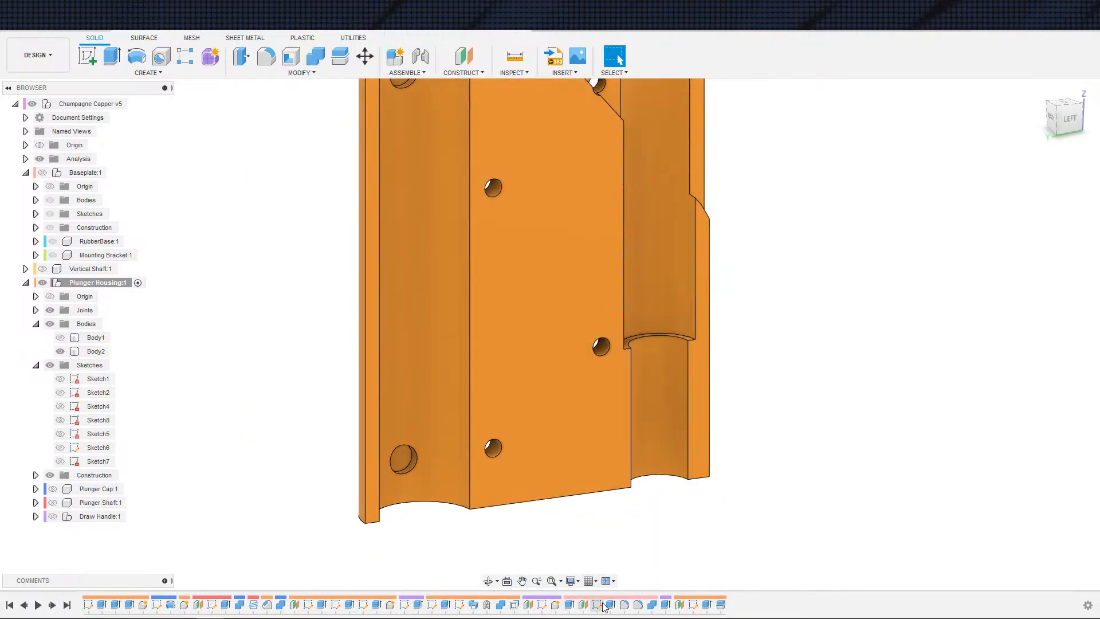
Step: Roll the history marker back to the last extrude feature and show Body1 and Sketch7
right_click(708, 605)
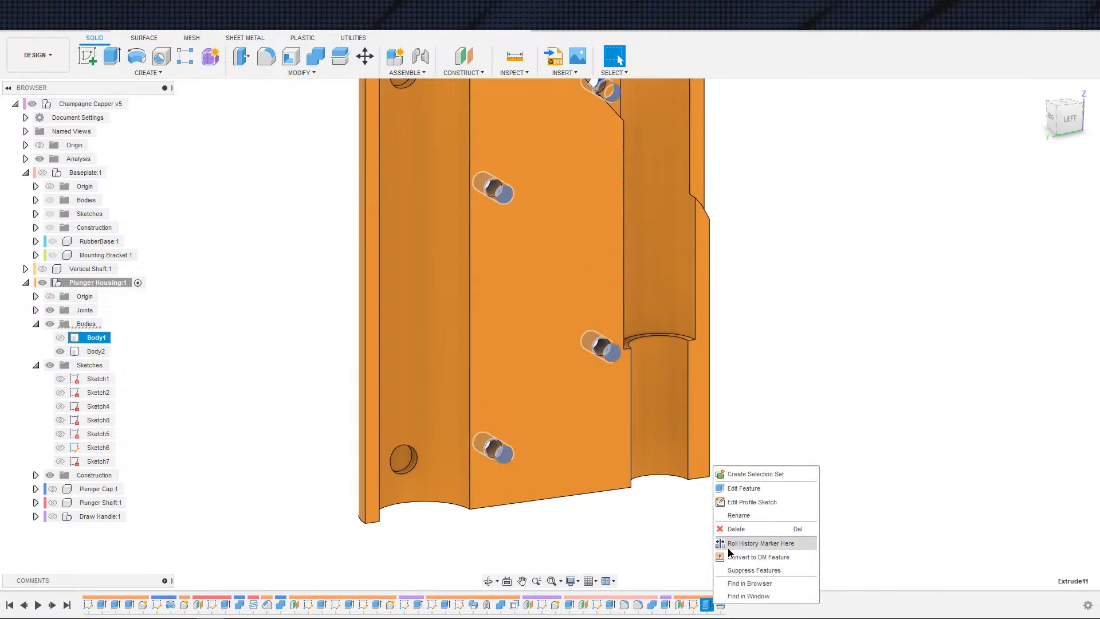
left_click(770, 541)
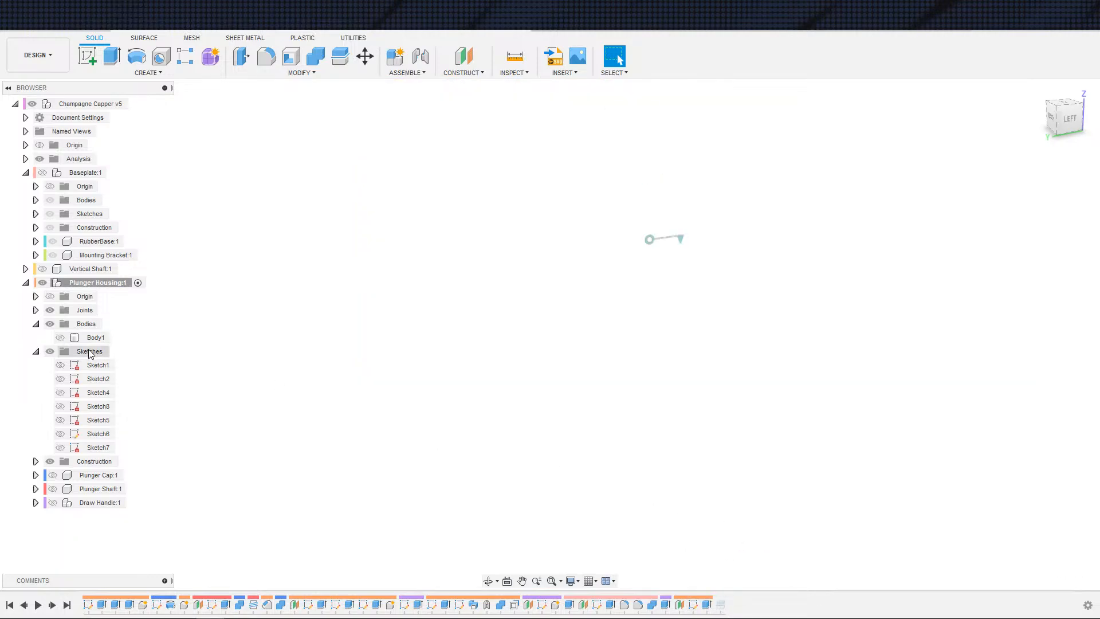
left_click(59, 337)
middle_click_drag(429, 455, 434, 378, "shift")
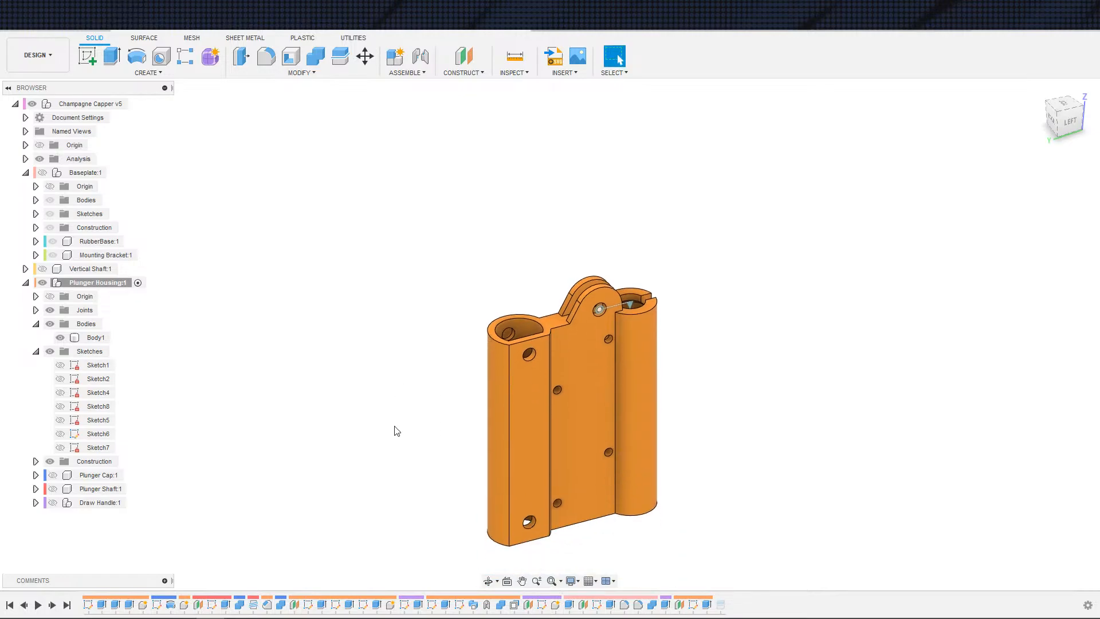
middle_click_drag(440, 429, 397, 462)
scroll(409, 462, "up", 4)
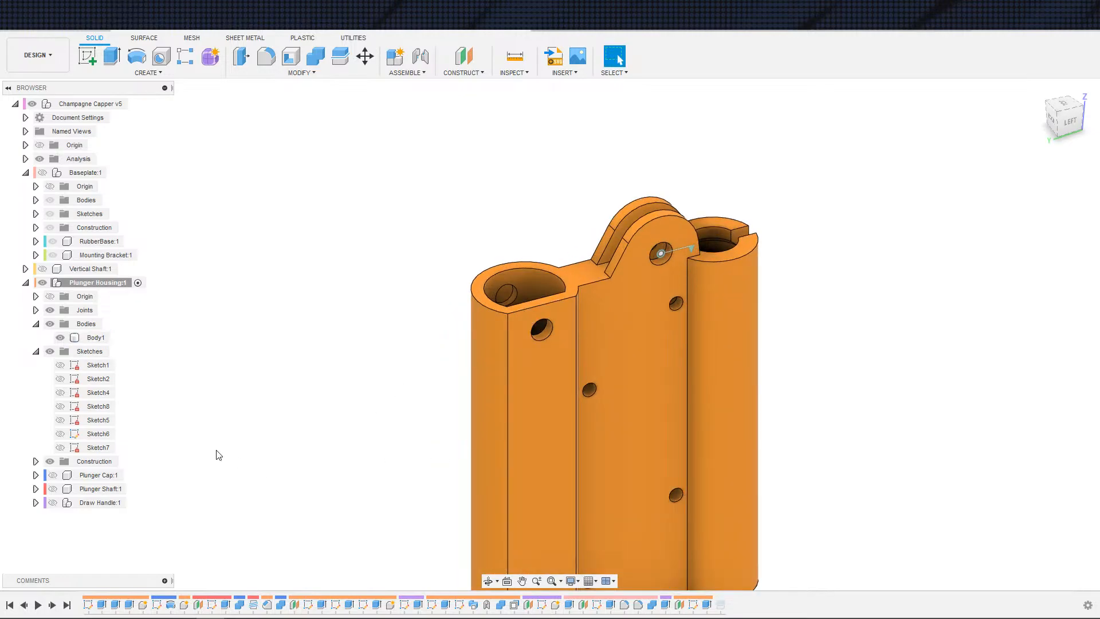
left_click(59, 447)
key("e")
scroll(418, 471, "up", 3)
mouse_move(418, 471)
middle_mouse_down()
mouse_move(355, 442)
mouse_move(412, 482)
mouse_move(393, 404)
middle_mouse_up()
scroll(368, 508, "up", 4)
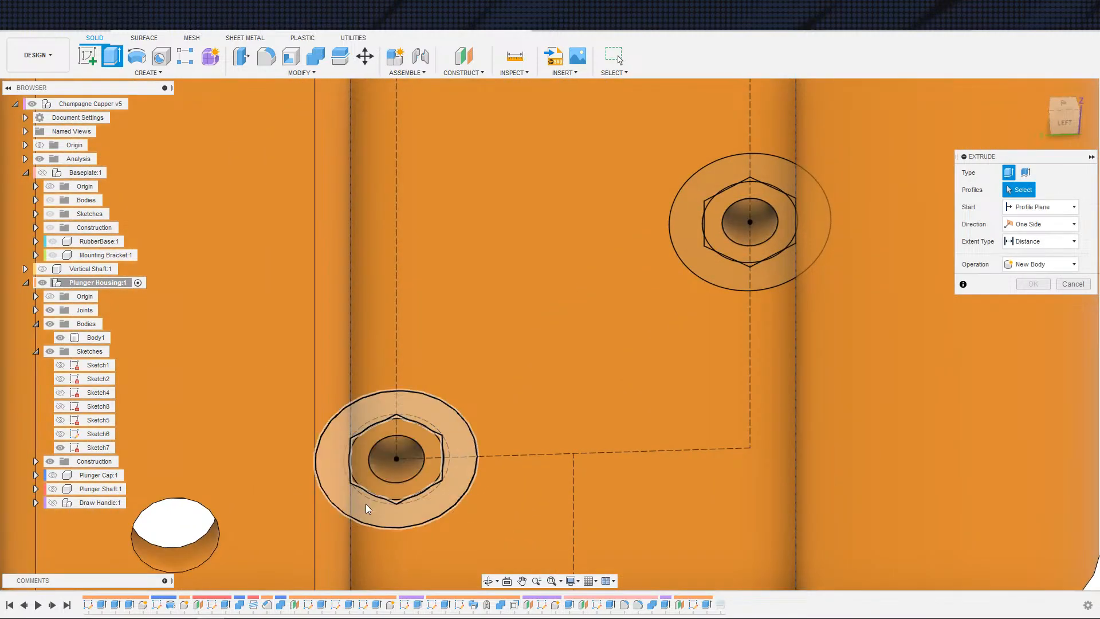
left_click(368, 509)
scroll(372, 498, "up", 3)
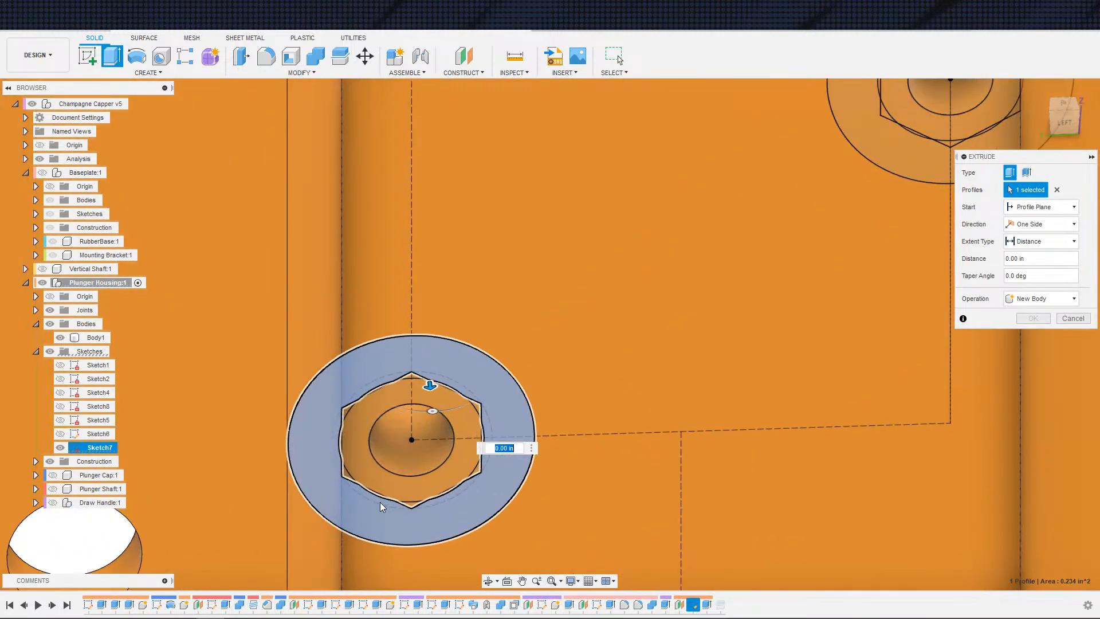
scroll(377, 483, "down", 4)
scroll(377, 483, "down", 6)
middle_click_drag(381, 462, 249, 426, "shift")
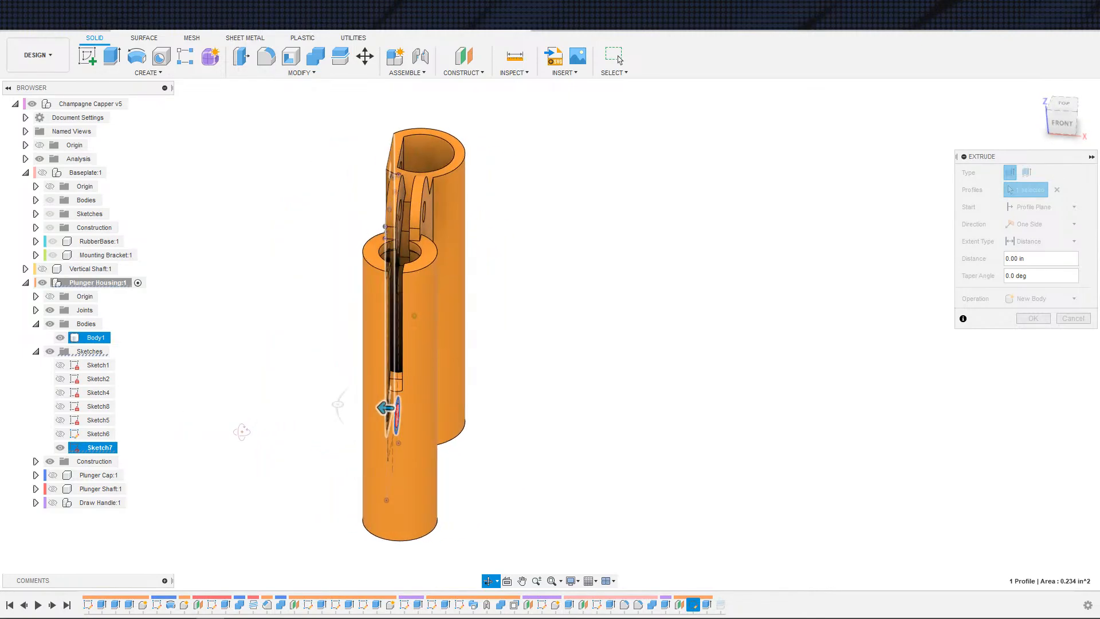
middle_click_drag(276, 451, 231, 422, "shift")
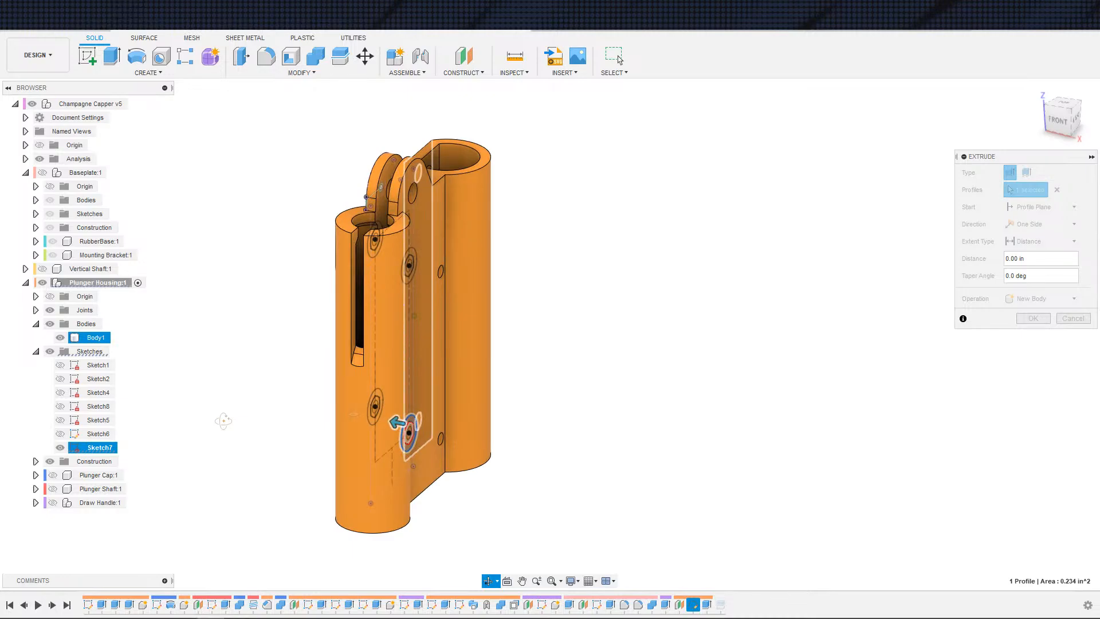
middle_click_drag(224, 421, 335, 411, "shift")
scroll(433, 465, "up", 4)
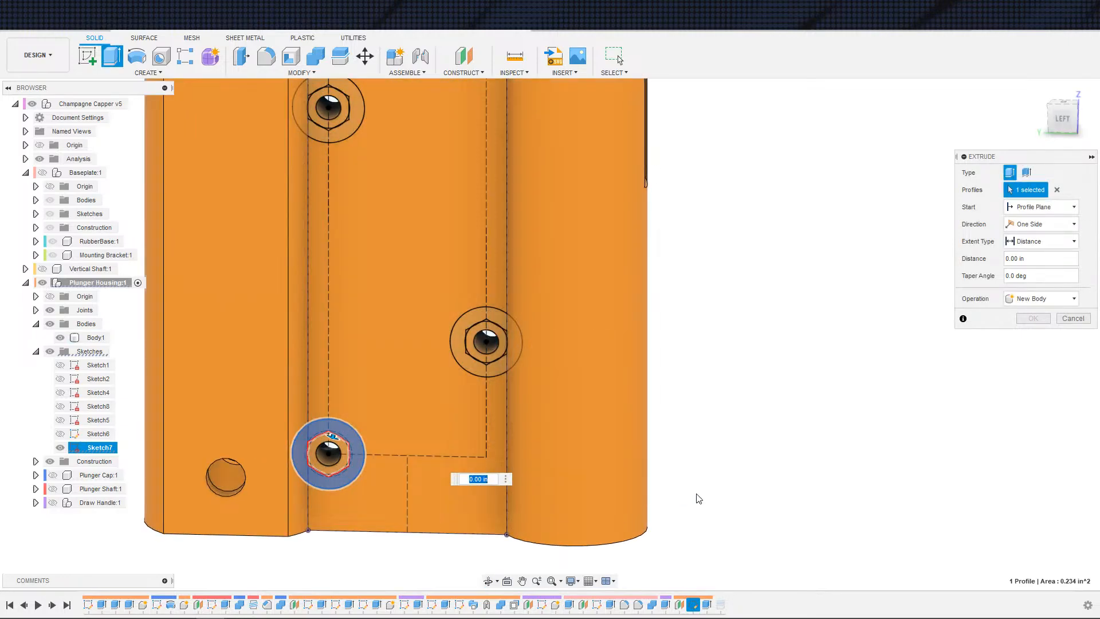
scroll(659, 458, "up", 2)
middle_click_drag(663, 518, 730, 415)
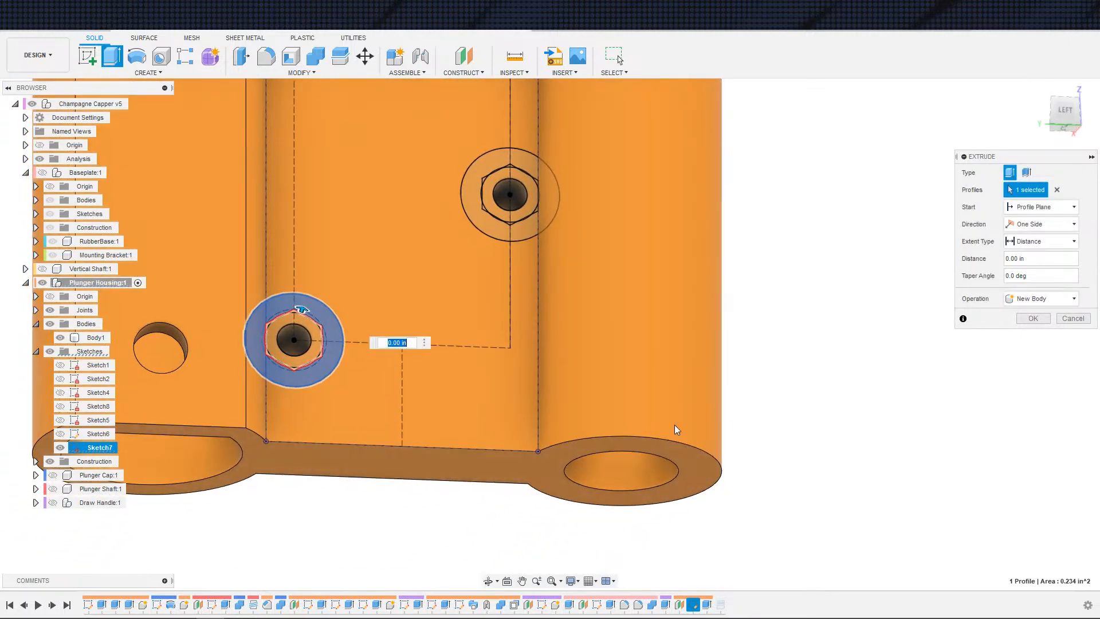
scroll(478, 392, "up", 4)
scroll(332, 392, "up", 3)
middle_click_drag(330, 394, 546, 427)
scroll(318, 394, "down", 2)
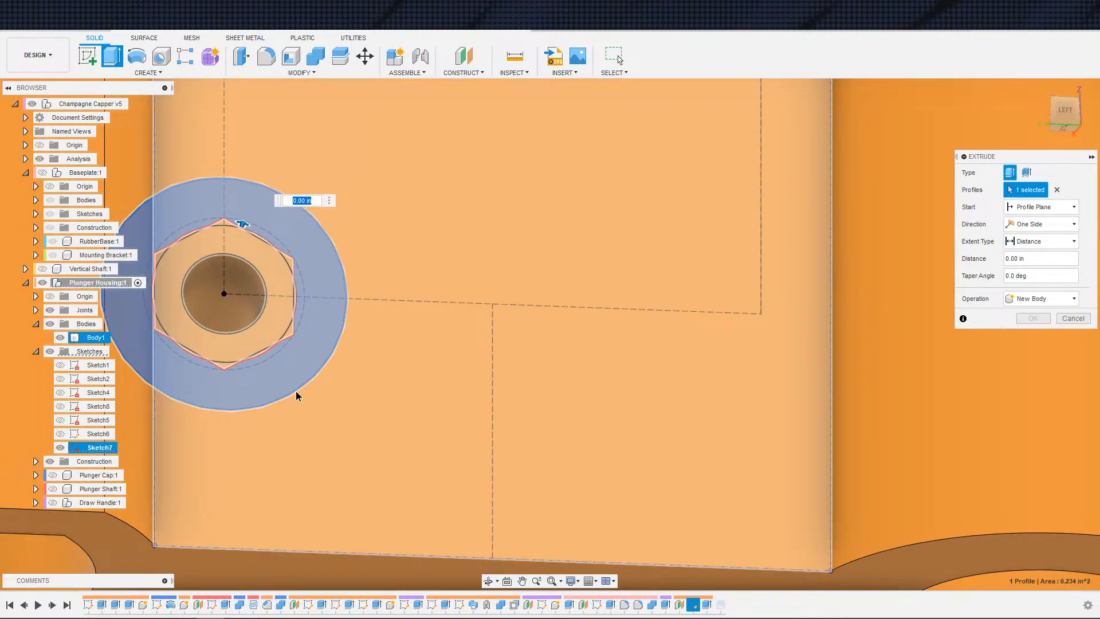
middle_click_drag(295, 391, 271, 406, "shift")
scroll(340, 392, "down", 3)
scroll(271, 344, "up", 5)
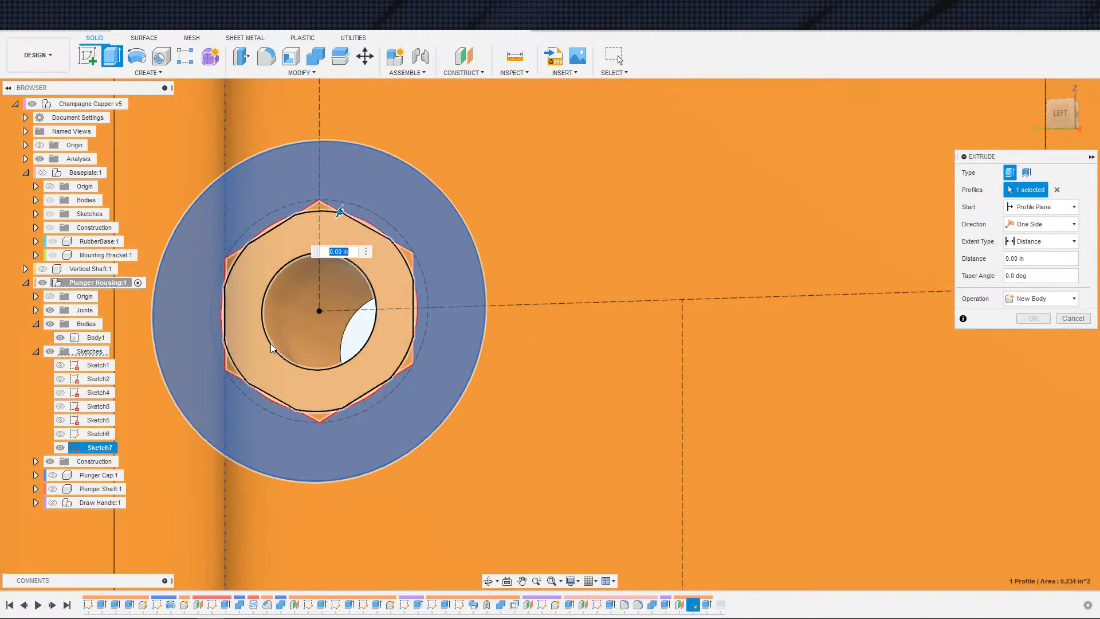
scroll(270, 343, "up", 3)
left_click(188, 307)
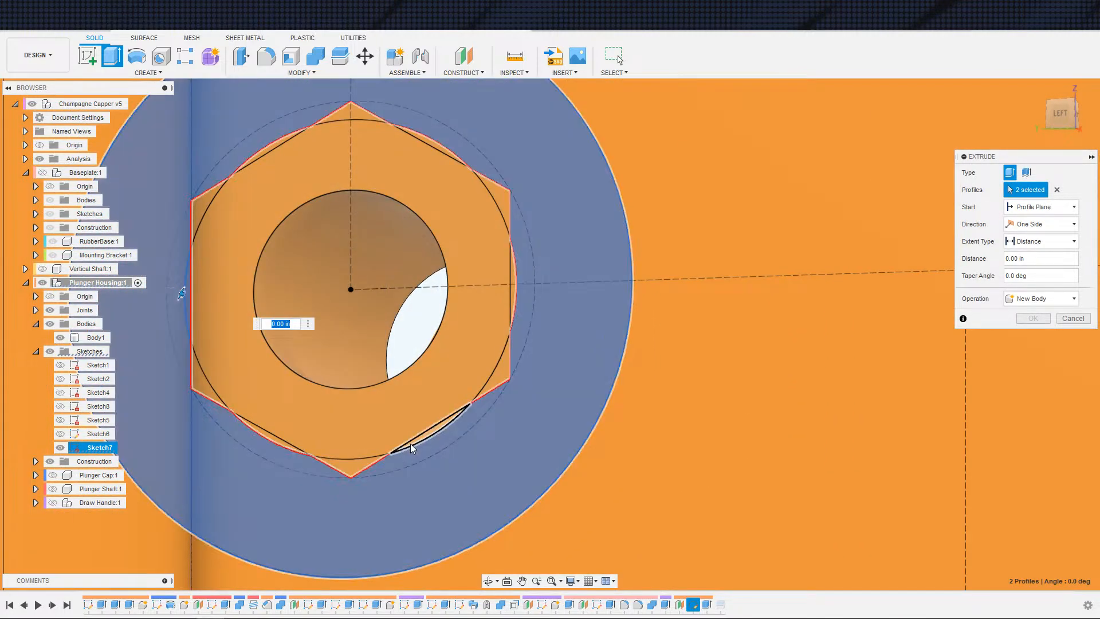
left_click(411, 442)
left_click(289, 446)
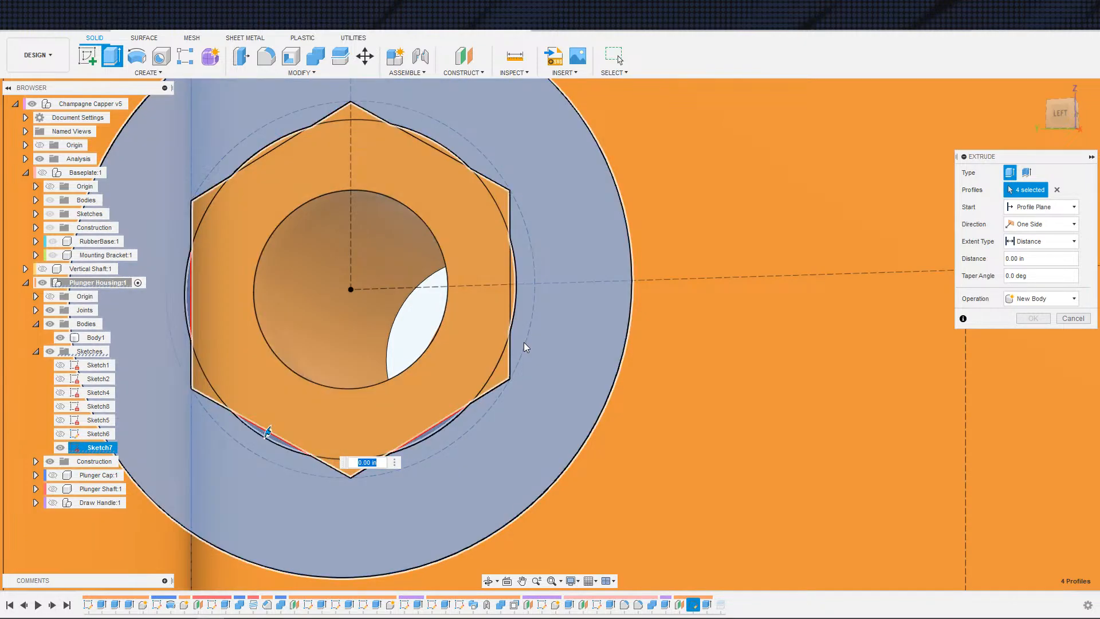
left_click(513, 300)
left_click(299, 139)
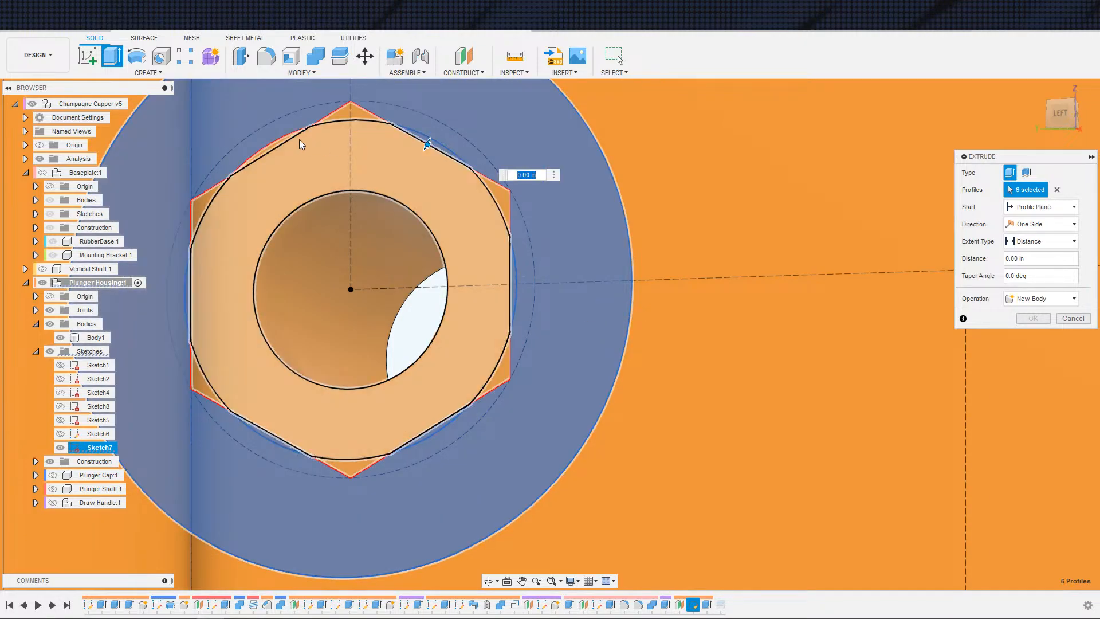
left_click(277, 136)
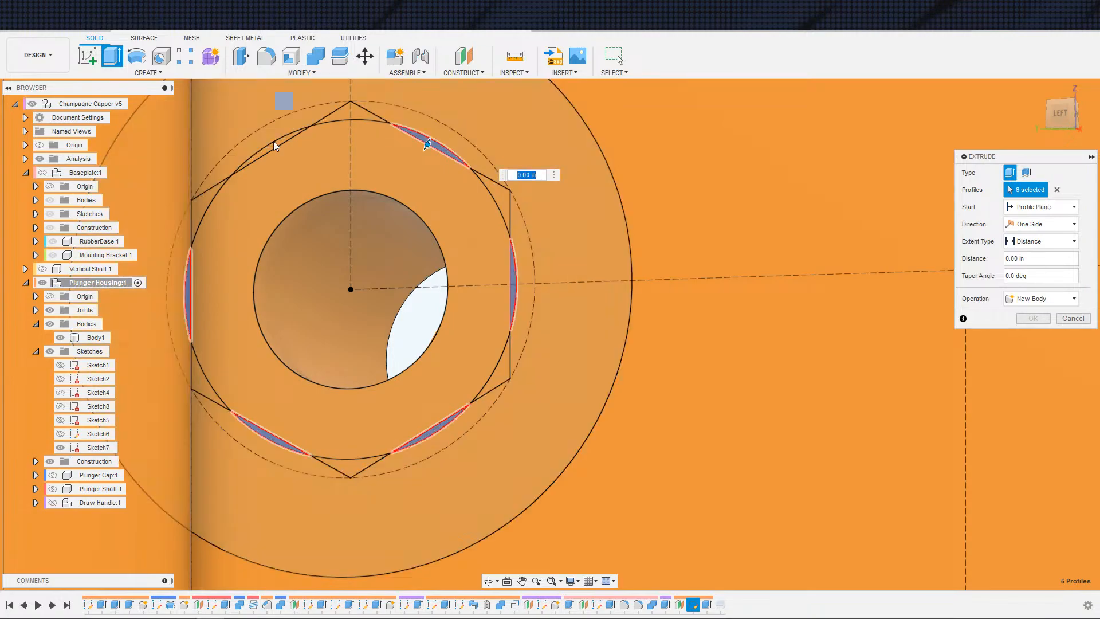
left_click(269, 125)
left_click(270, 145)
scroll(283, 142, "down", 3)
middle_click_drag(357, 164, 250, 345)
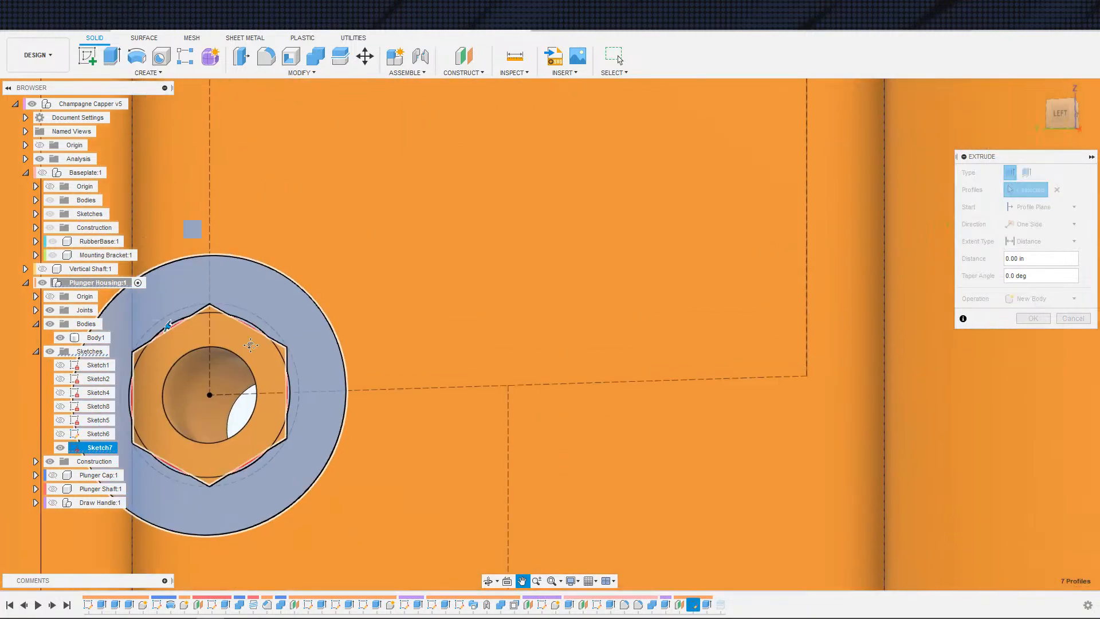
scroll(279, 286, "down", 3)
middle_click_drag(601, 98, 456, 306)
scroll(459, 291, "up", 3)
left_click(375, 405)
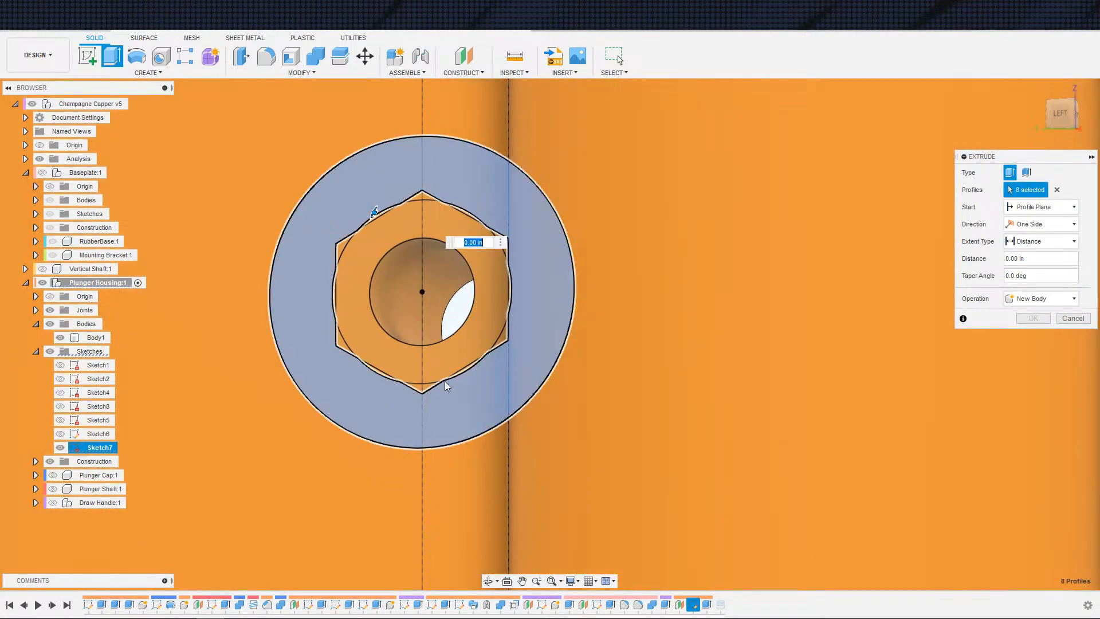
left_click(480, 368)
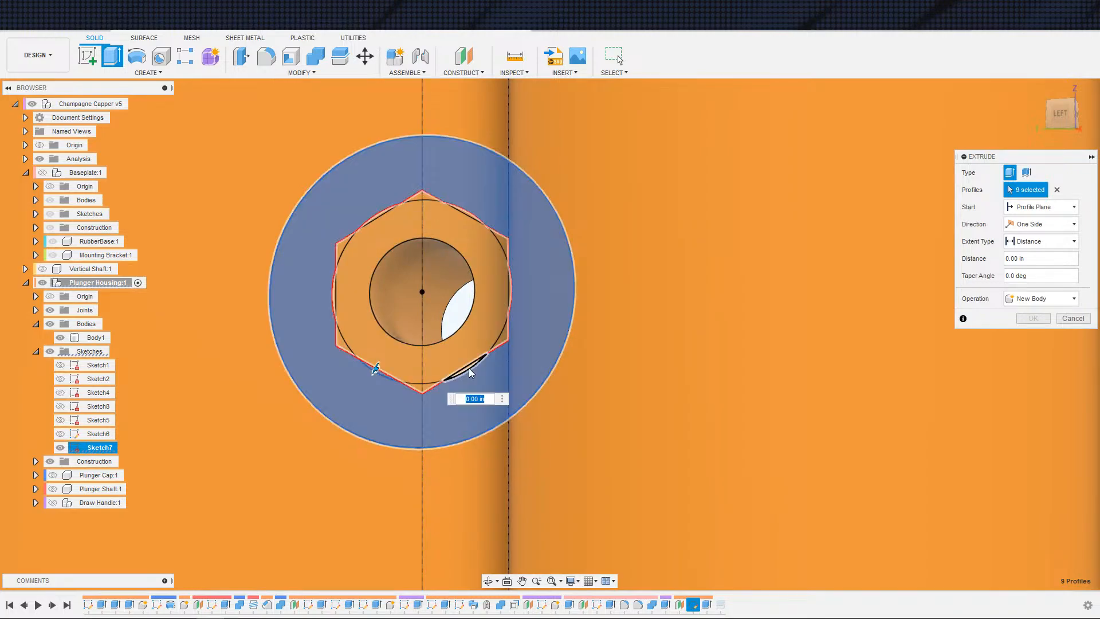
key("Escape")
Step: Reopen Sketch7 and convert the 0.404 in circle around the bottom hexagon to construction geometry
scroll(435, 365, "down", 5)
middle_click_drag(416, 427, 593, 293)
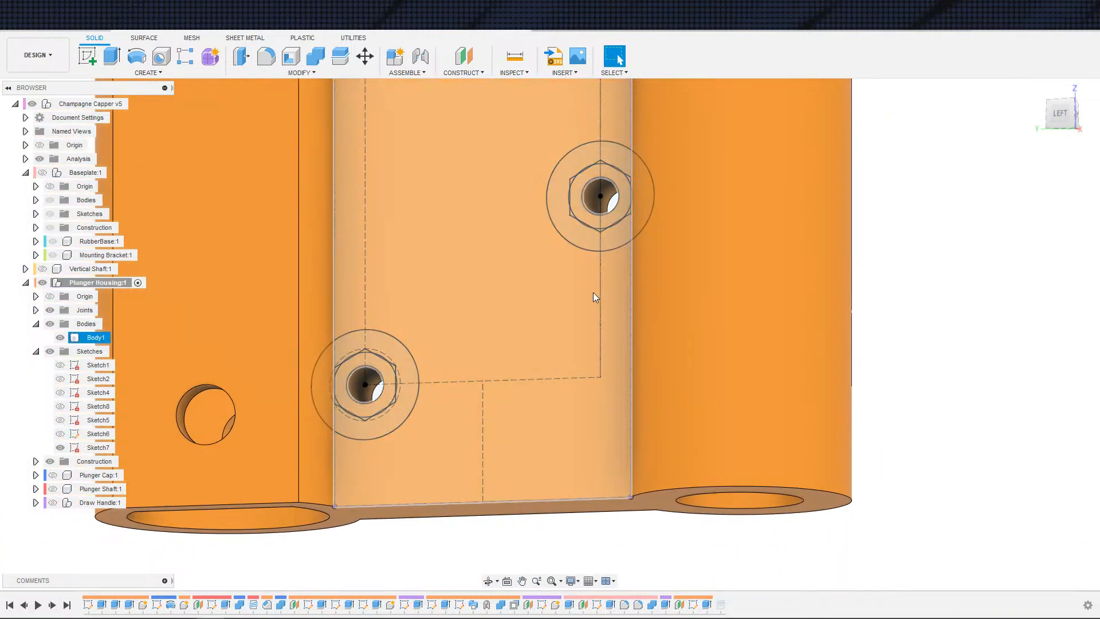
double_click(706, 604)
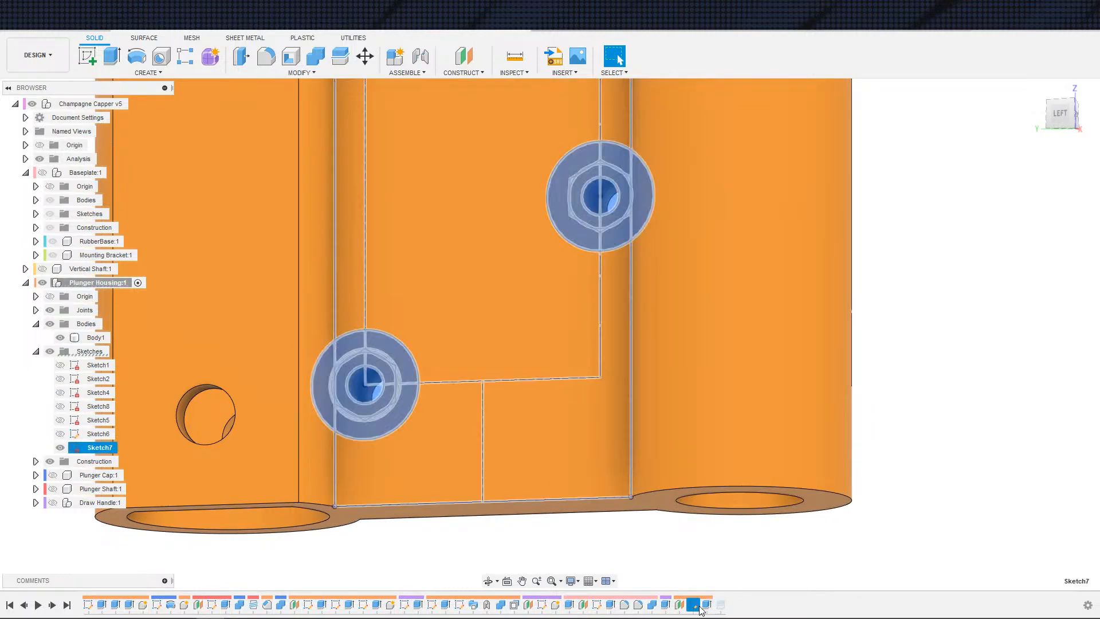
scroll(452, 493, "up", 5)
middle_click_drag(450, 500, 559, 408)
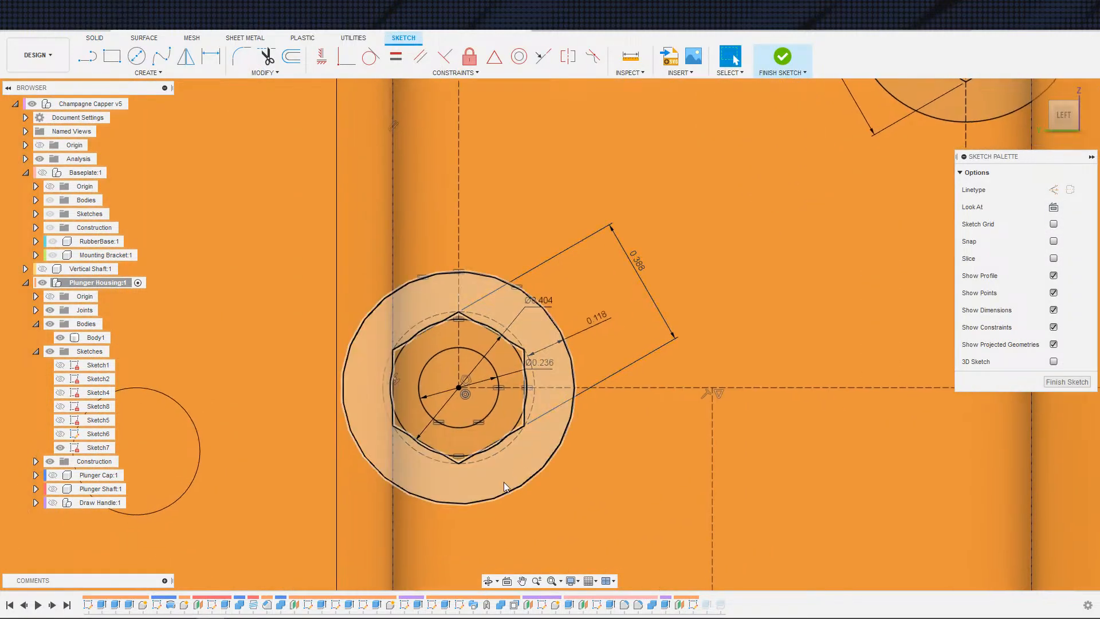
left_click(494, 448)
key("x")
Step: Convert the matching 0.404 in circles around the other hexagons to construction geometry
scroll(624, 368, "down", 1)
middle_click_drag(624, 368, 476, 507)
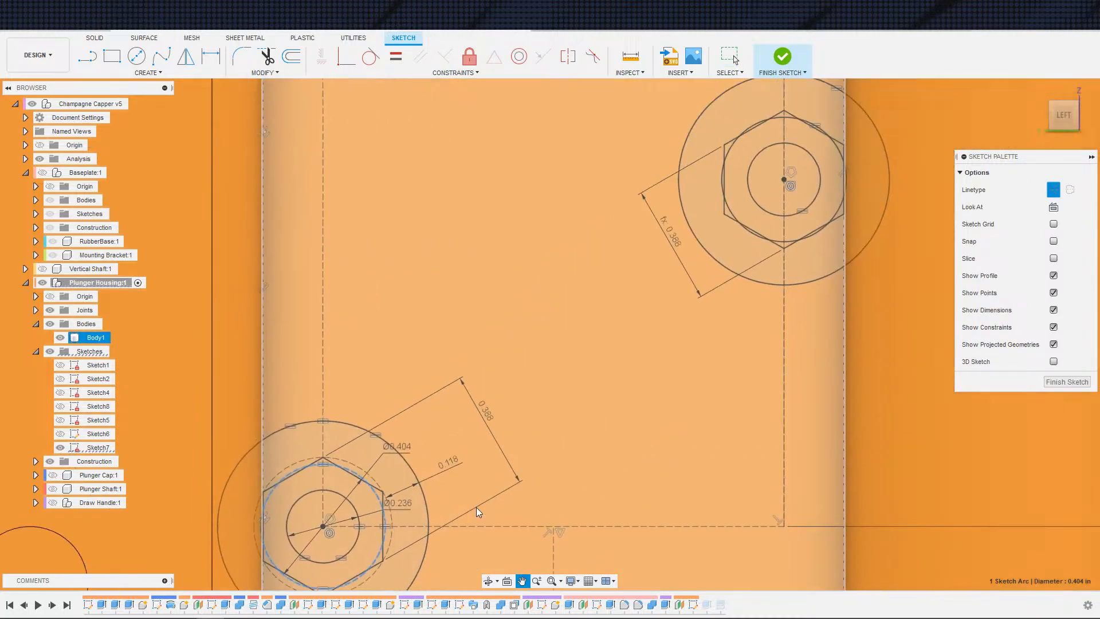
scroll(768, 229, "up", 2)
left_click(757, 226)
key("x")
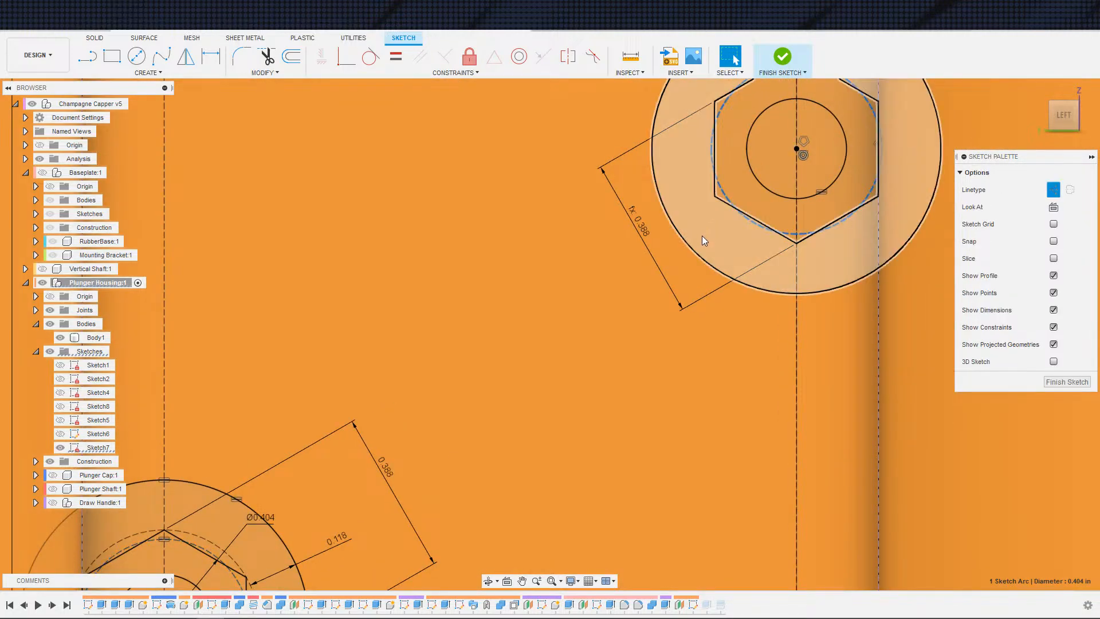
middle_click_drag(703, 235, 708, 504)
scroll(654, 338, "down", 3)
middle_click_drag(636, 340, 647, 547)
scroll(538, 292, "down", 1)
middle_click_drag(537, 291, 581, 521)
scroll(487, 338, "up", 4)
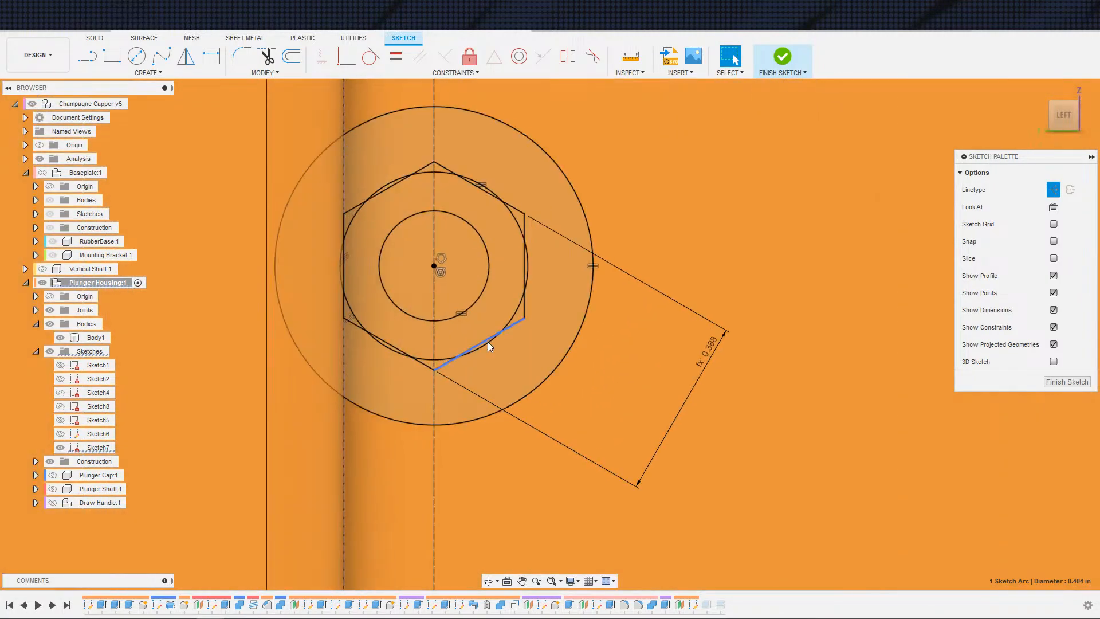
left_click(483, 346)
key("x")
middle_click_drag(790, 250, 448, 581)
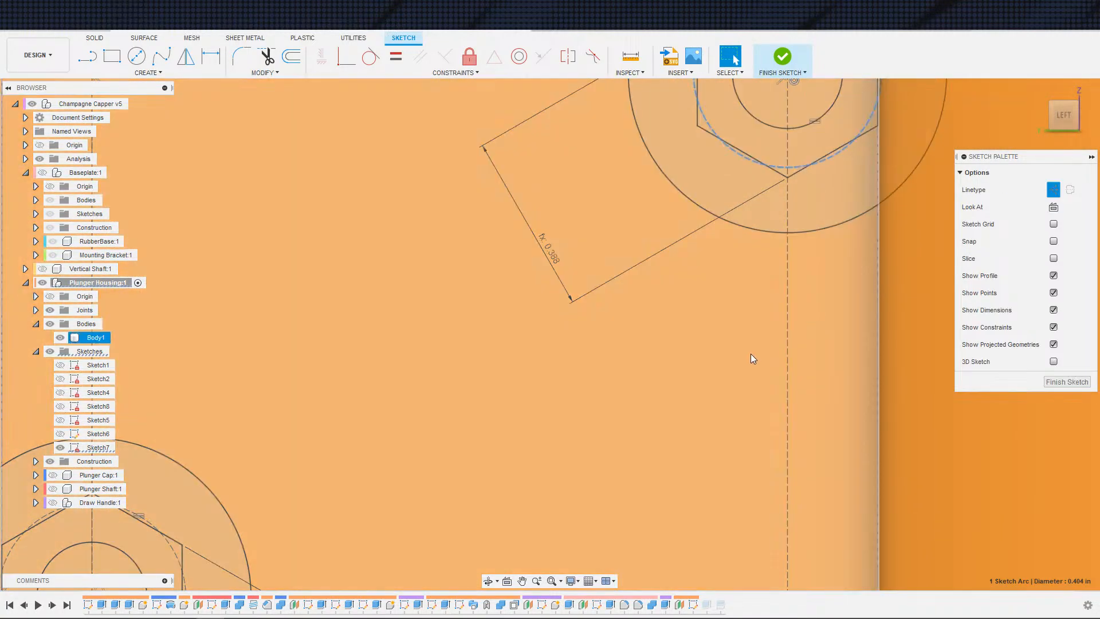
scroll(745, 349, "down", 5)
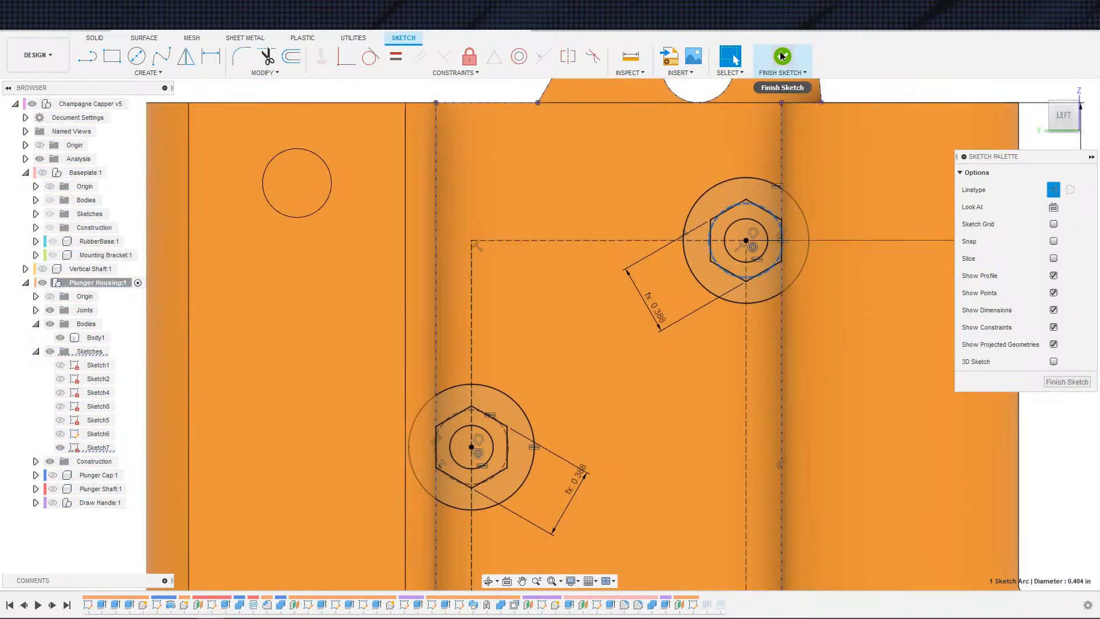
Step: Finish the sketch and extrude the four ring profiles around the hex nut outlines 5 mm, joining them to the housing
left_click(783, 56)
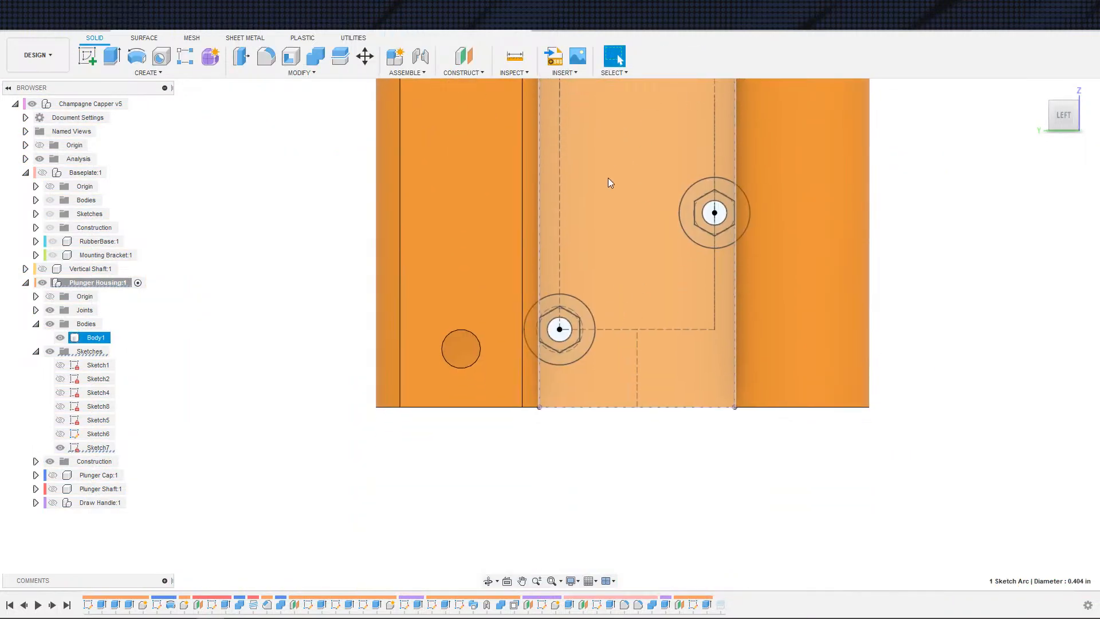
middle_click_drag(625, 298, 648, 309, "shift")
scroll(578, 321, "up", 5)
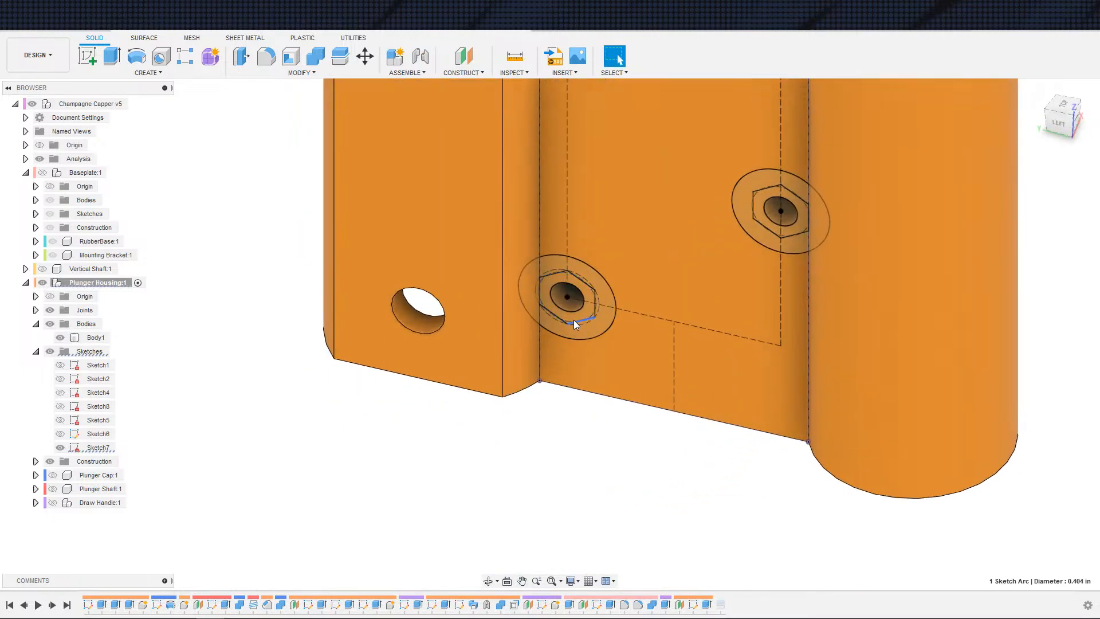
key("e")
left_click(593, 327)
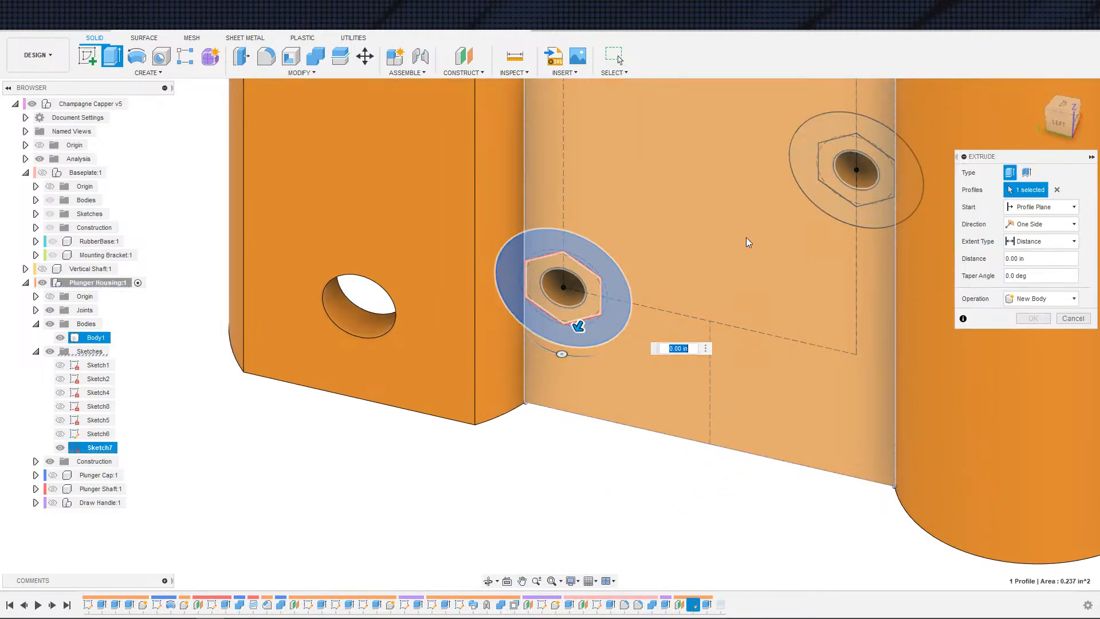
left_click(853, 217)
middle_click_drag(802, 208, 634, 302)
scroll(733, 423, "down", 3)
left_click(614, 313)
left_click(767, 255)
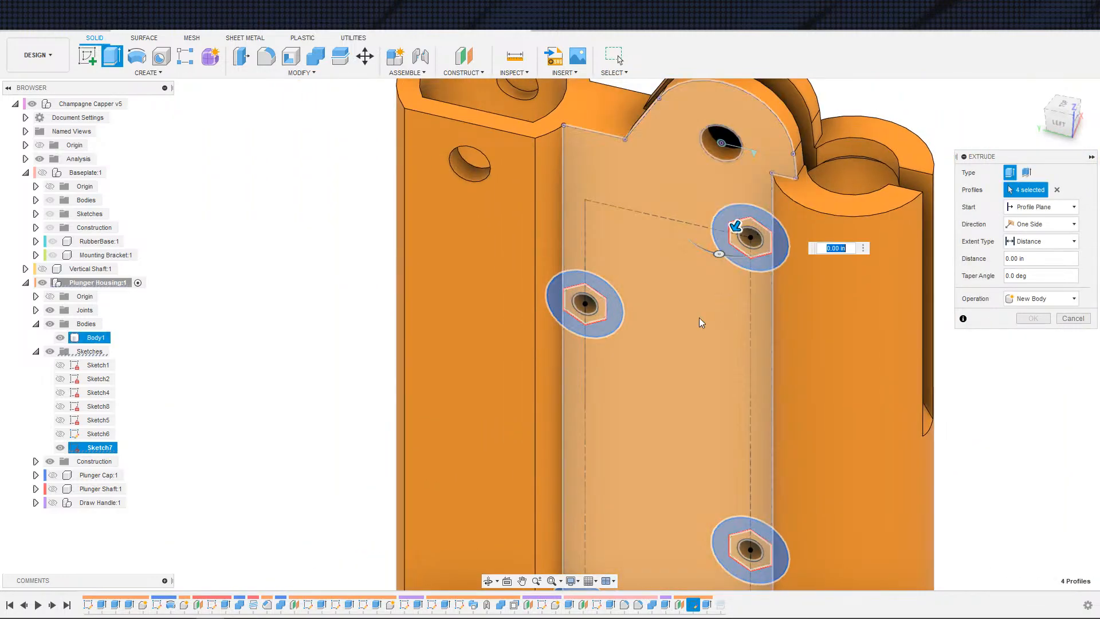
scroll(704, 309, "down", 3)
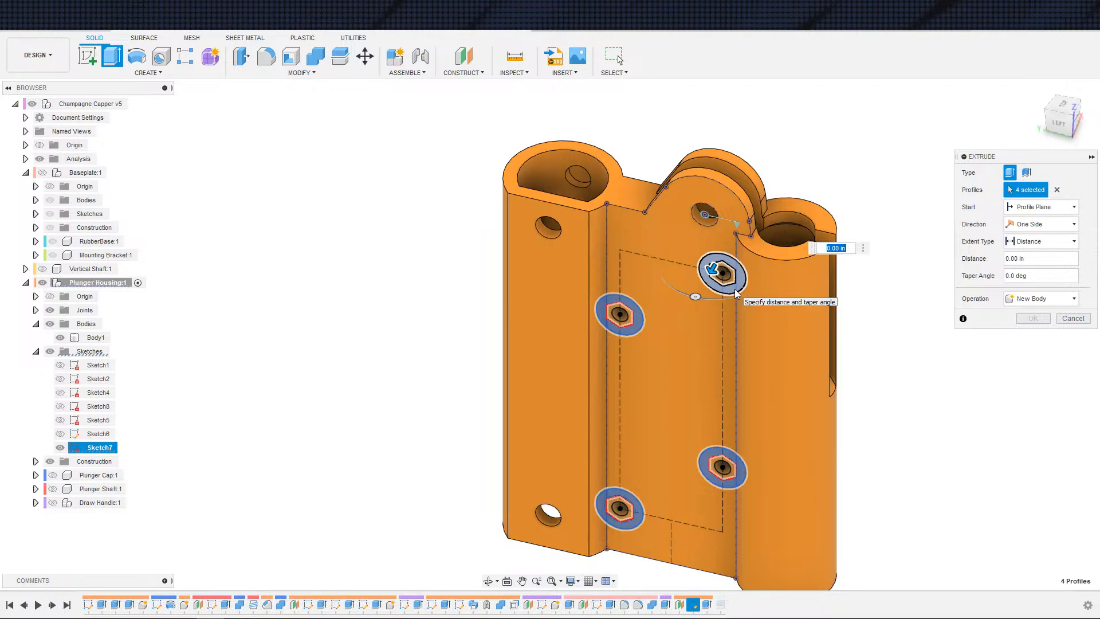
type("5")
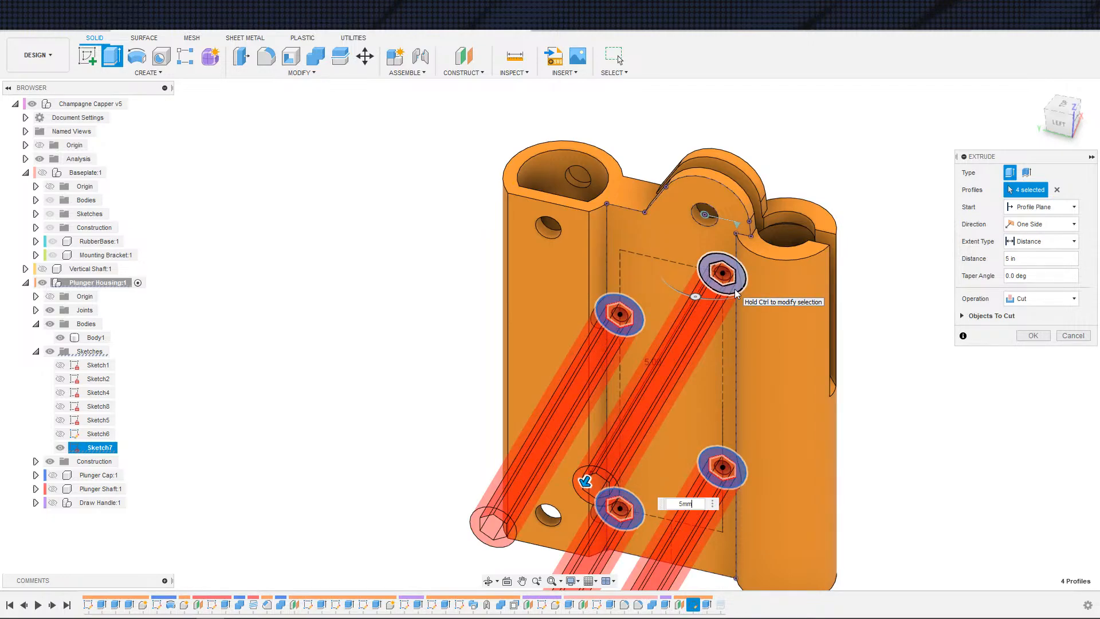
type("mm")
key("Return")
left_click(1022, 314)
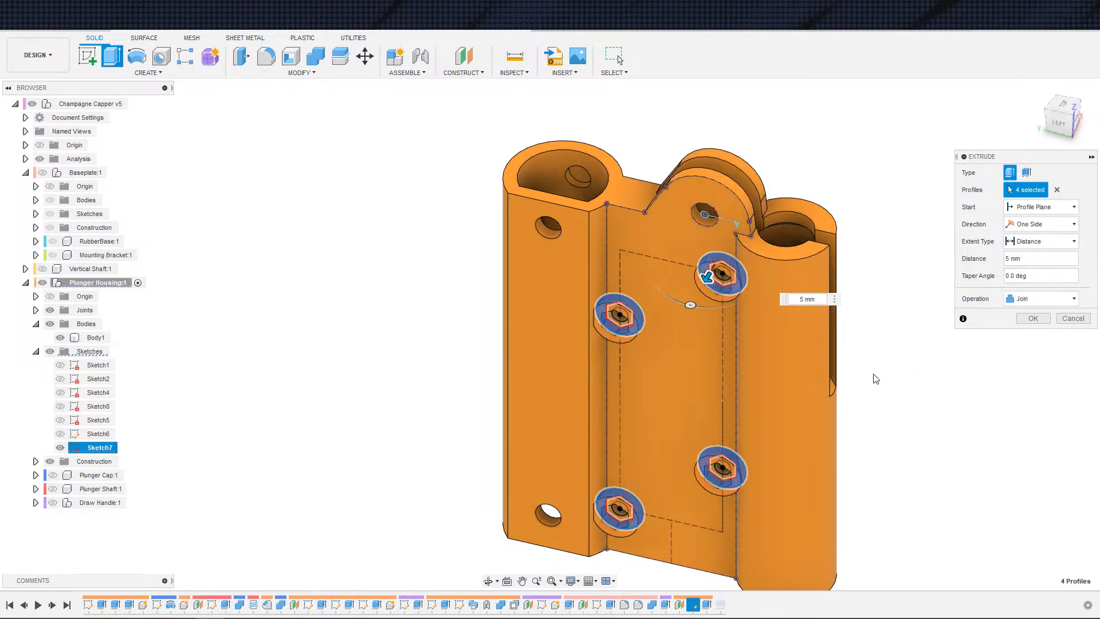
left_click(1035, 317)
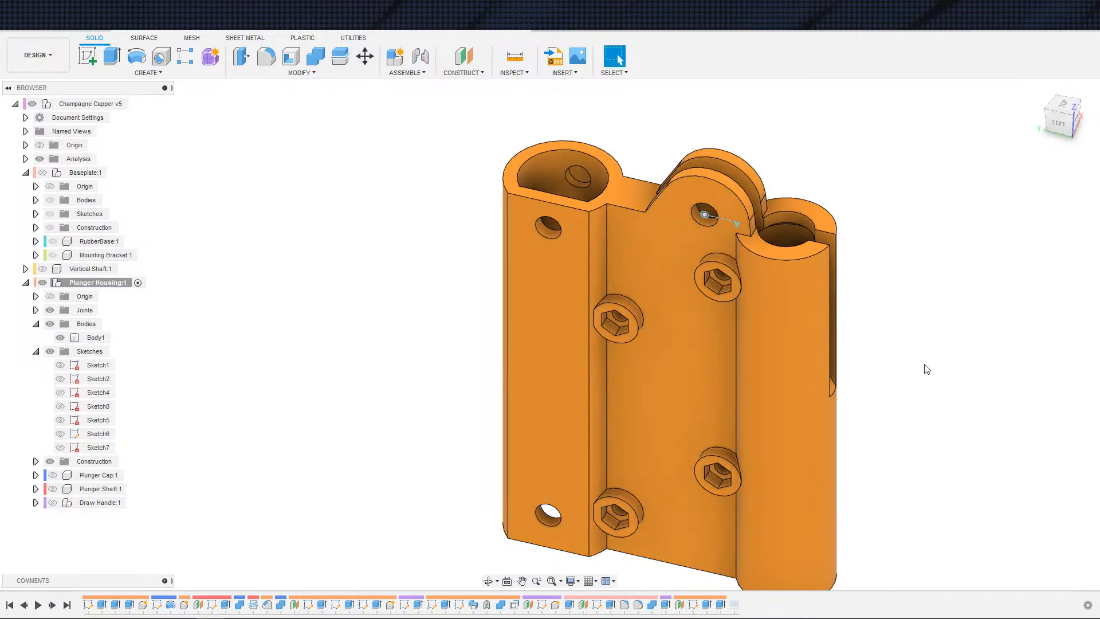
Step: Reopen Sketch7 and toggle the construction state of the bottom hex nut outline
key("e")
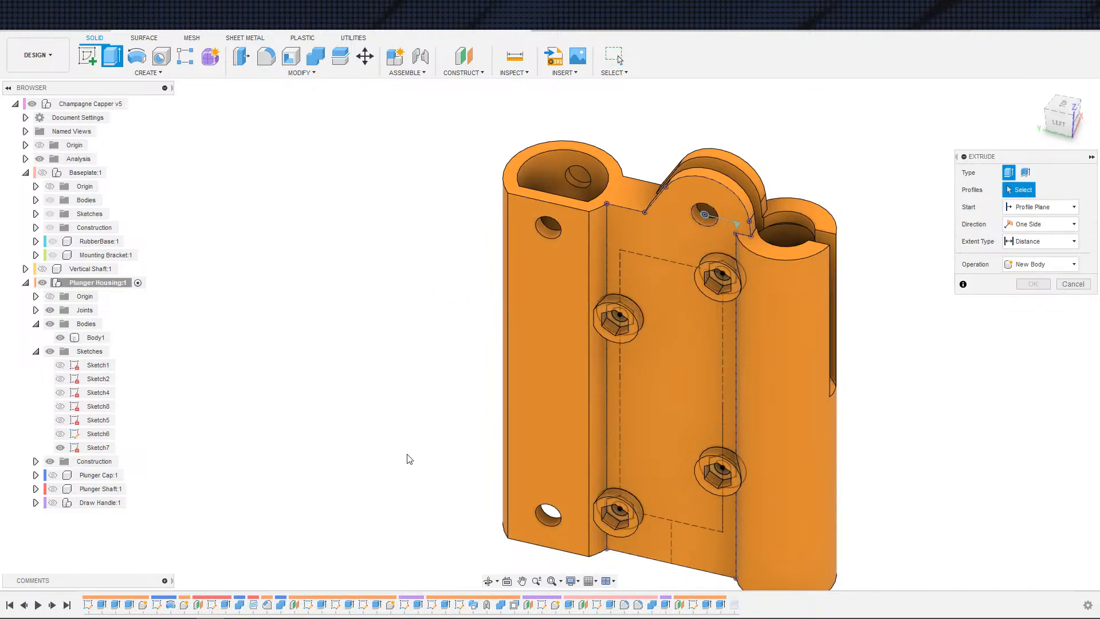
key("Escape")
double_click(100, 447)
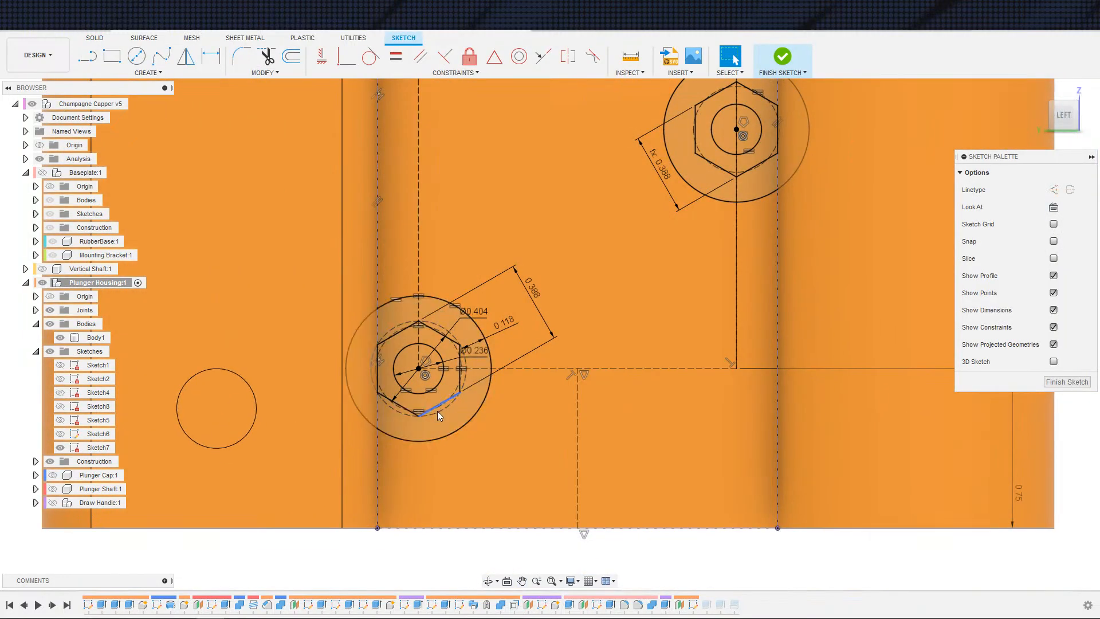
left_click(438, 410)
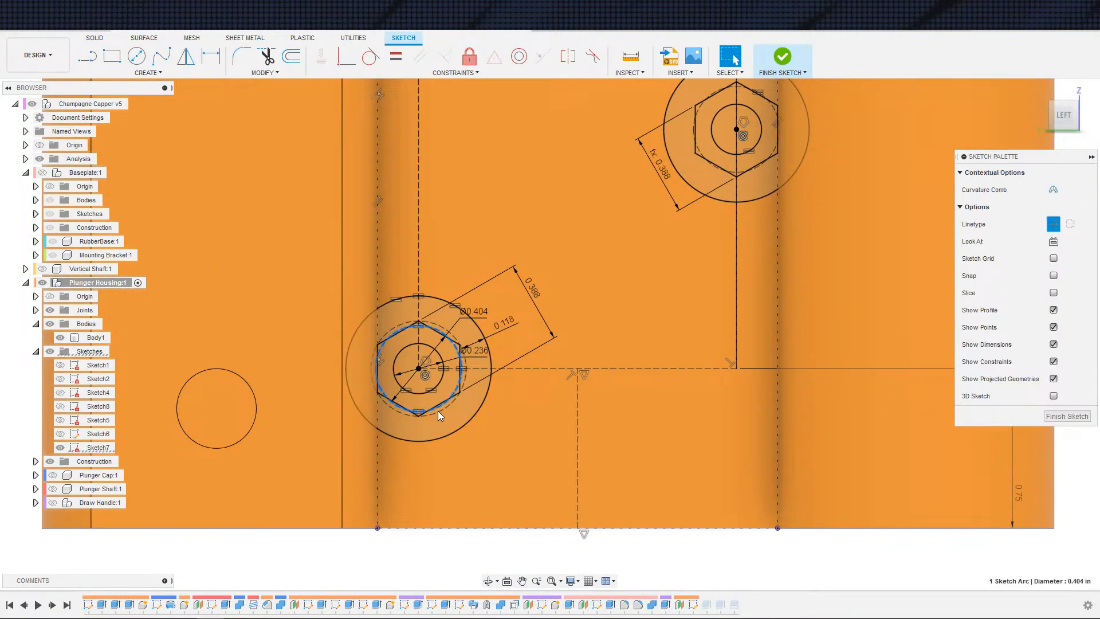
left_click(431, 413)
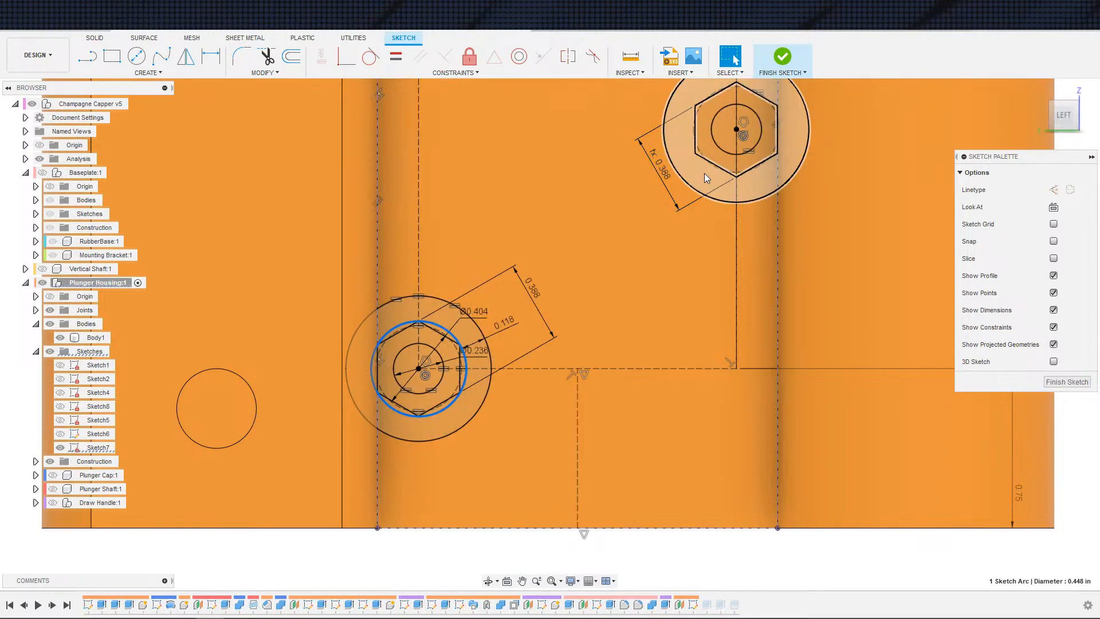
left_click(714, 171)
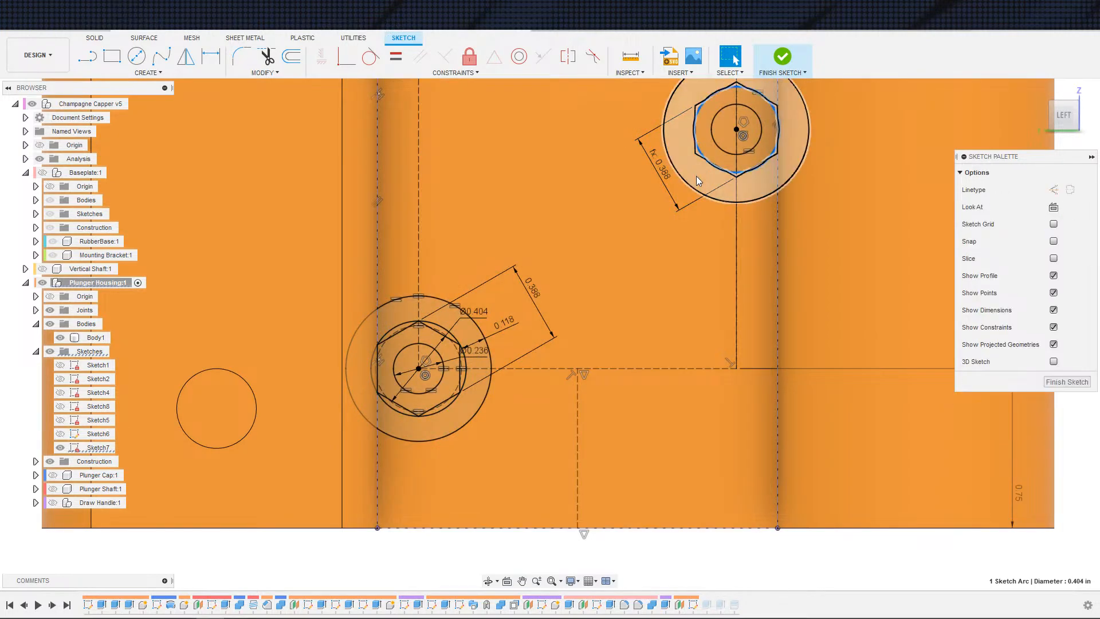
key("x")
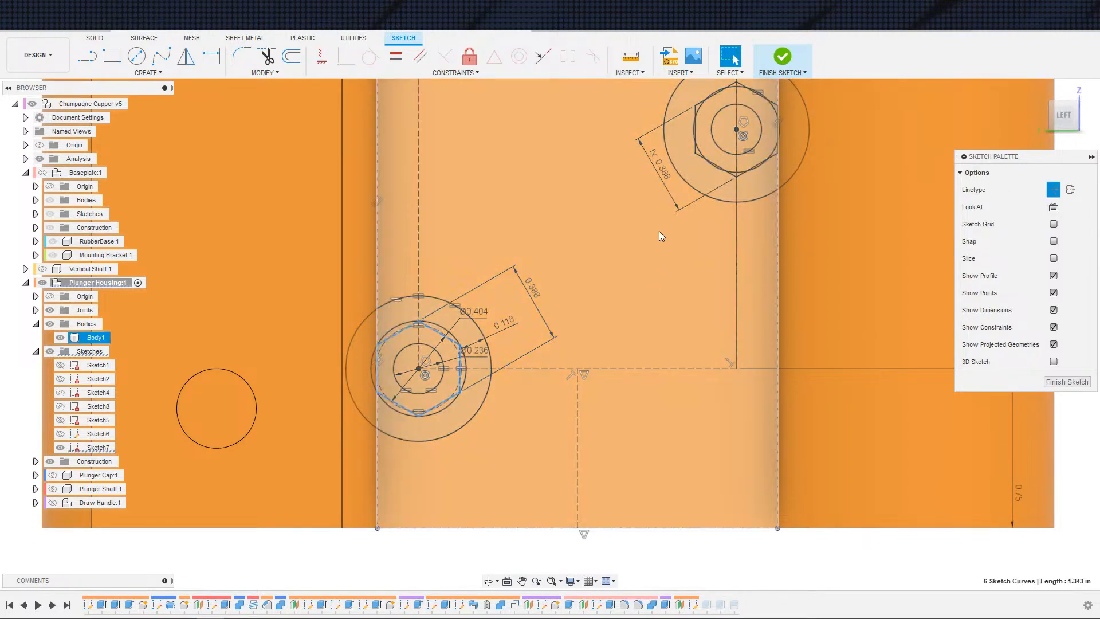
key("x")
Step: Toggle construction on the upper-left hexagon outline and its 0.404 in circle
middle_click_drag(572, 143, 529, 406)
scroll(526, 390, "down", 3)
left_click(569, 283)
mouse_move(514, 286)
middle_mouse_down()
mouse_move(509, 421)
mouse_move(467, 458)
middle_mouse_up()
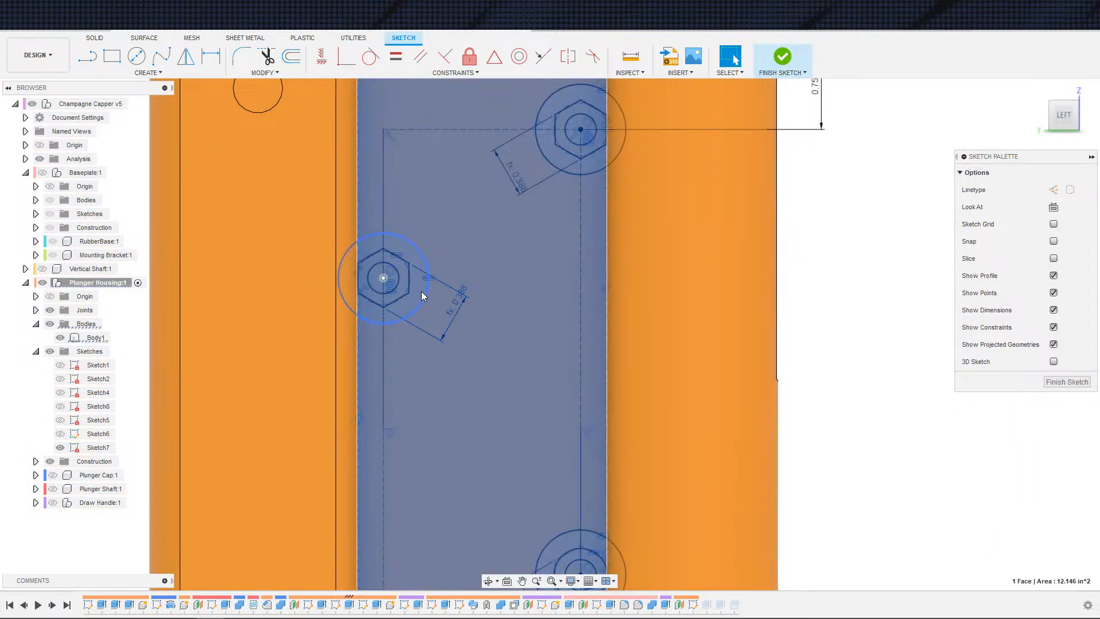
scroll(415, 327, "up", 1)
middle_click_drag(412, 335, 441, 414)
scroll(429, 410, "up", 5)
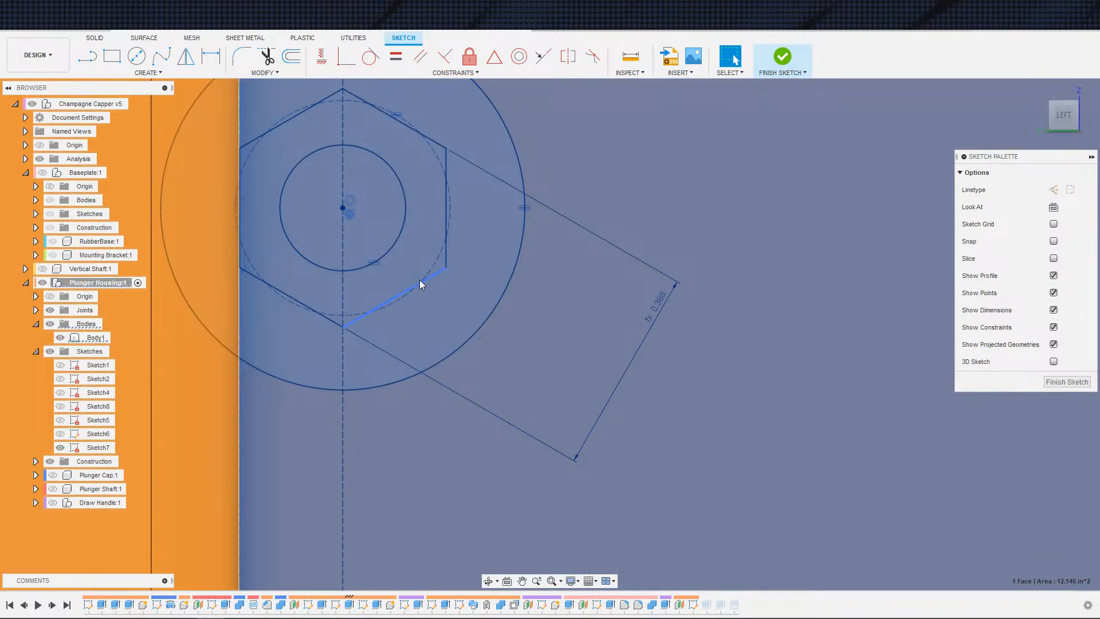
double_click(422, 280)
key("x")
left_click(407, 297)
key("x")
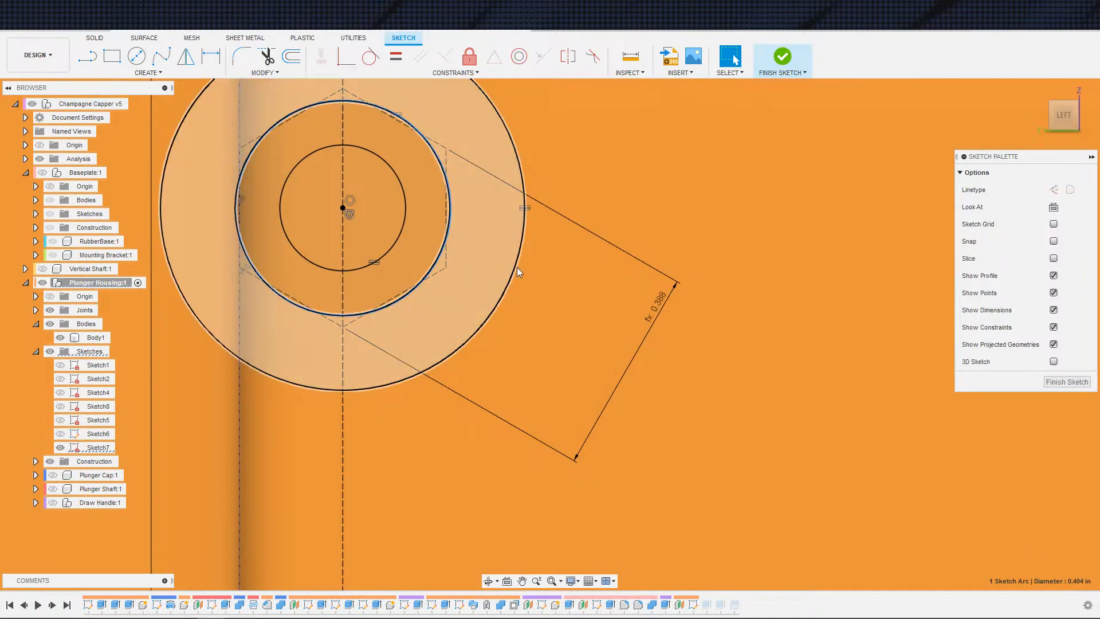
Step: Toggle construction on the next hexagon outline
middle_click_drag(580, 277, 395, 474)
scroll(636, 287, "down", 3)
middle_click_drag(636, 287, 488, 444)
scroll(578, 293, "up", 3)
middle_click_drag(578, 293, 450, 465)
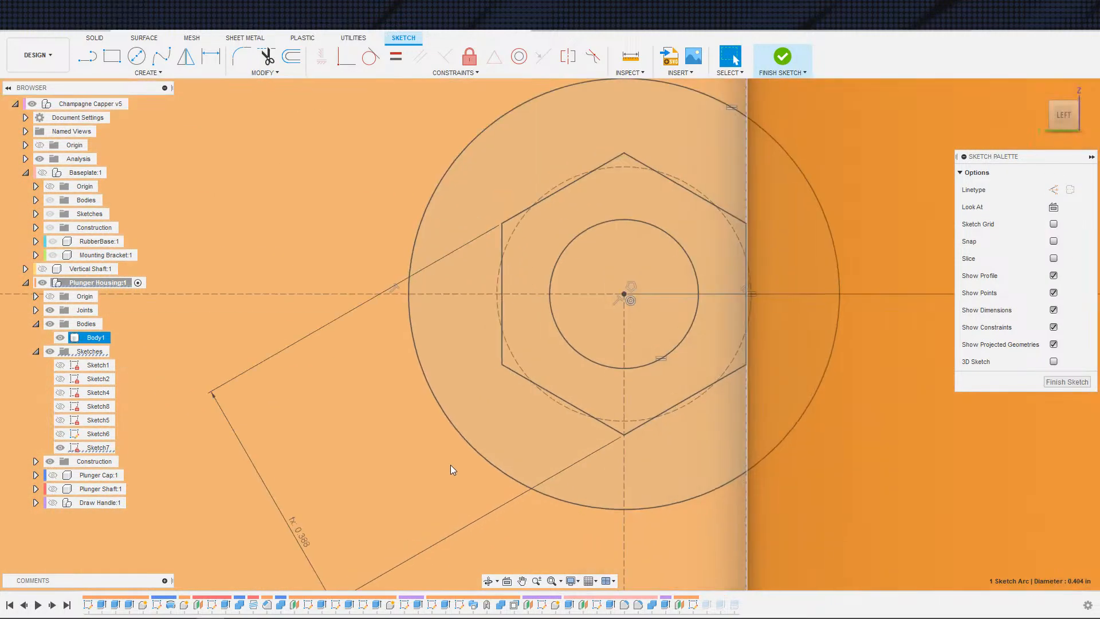
left_click(568, 408)
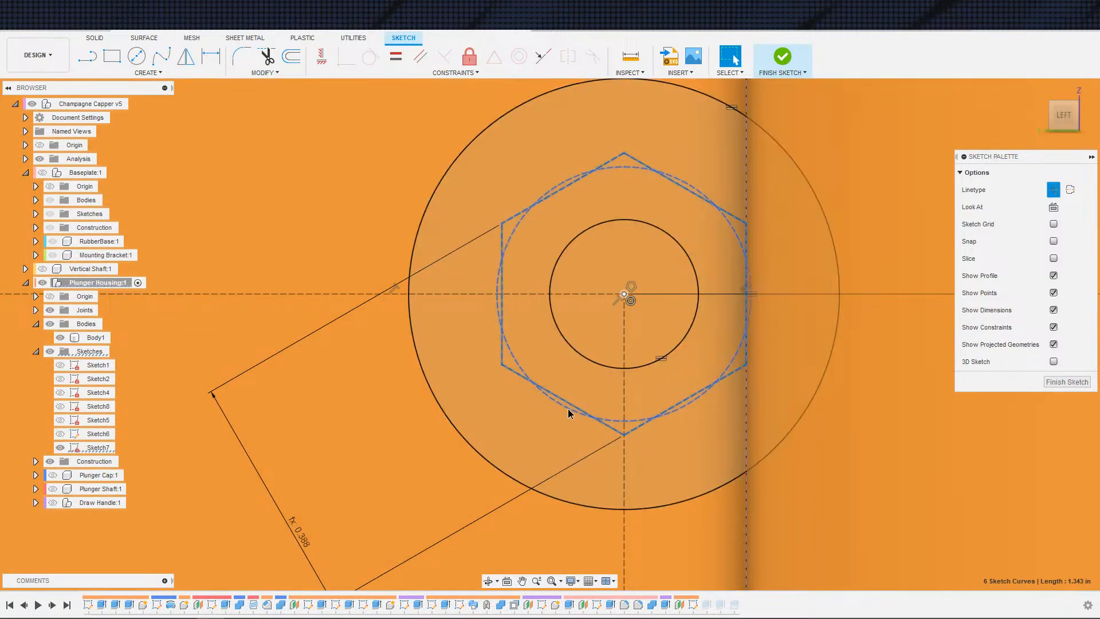
left_click(569, 409)
key("x")
scroll(532, 429, "down", 3)
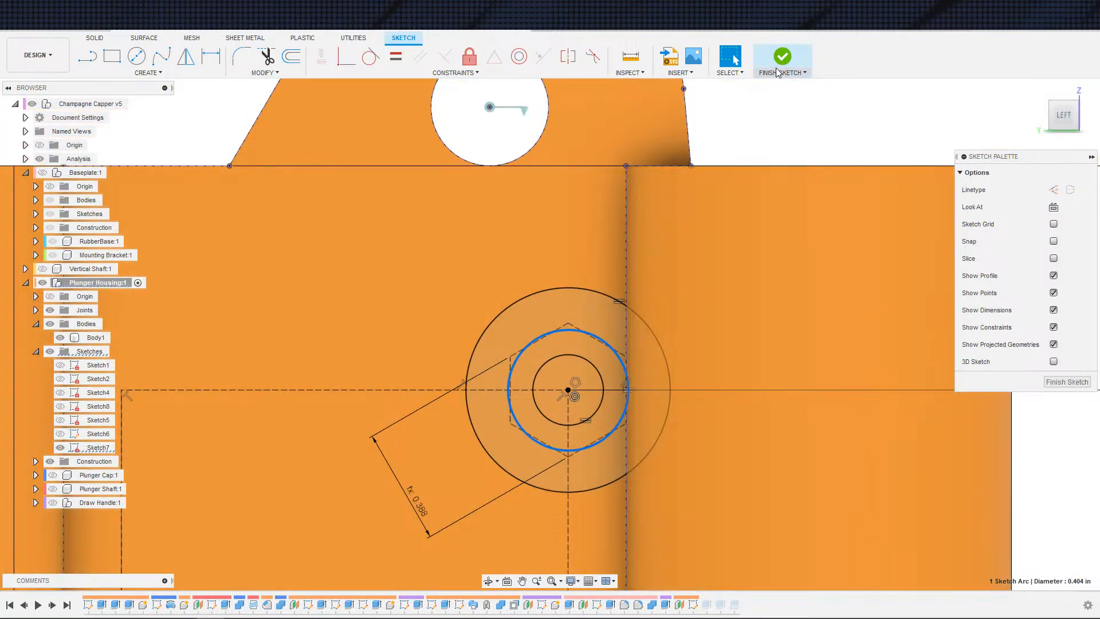
left_click(777, 72)
key("e")
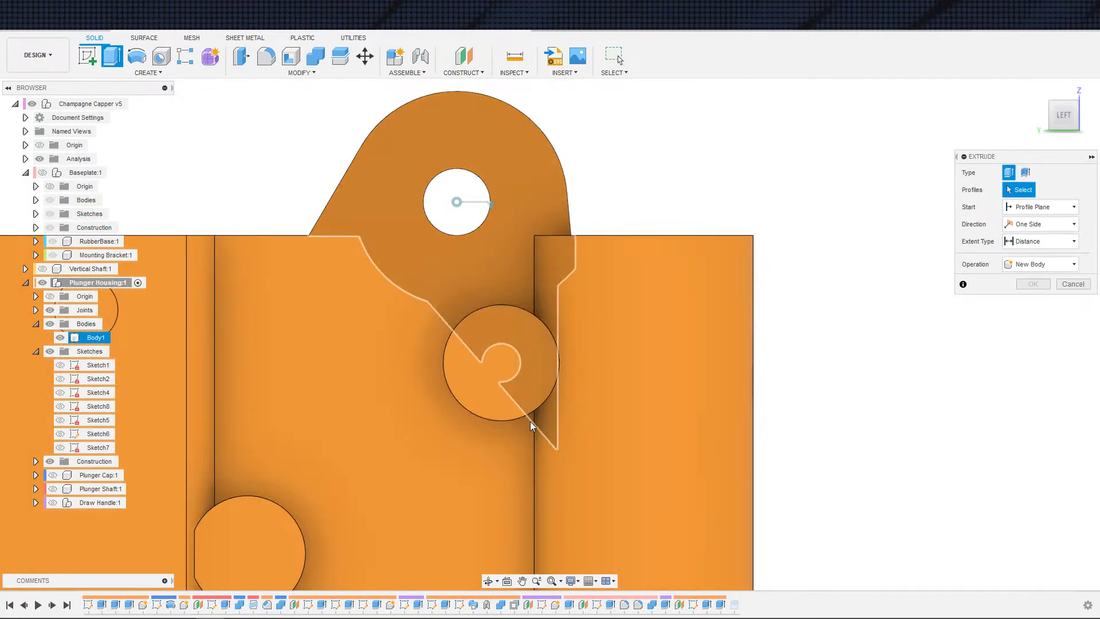
scroll(530, 421, "down", 5)
key("Escape")
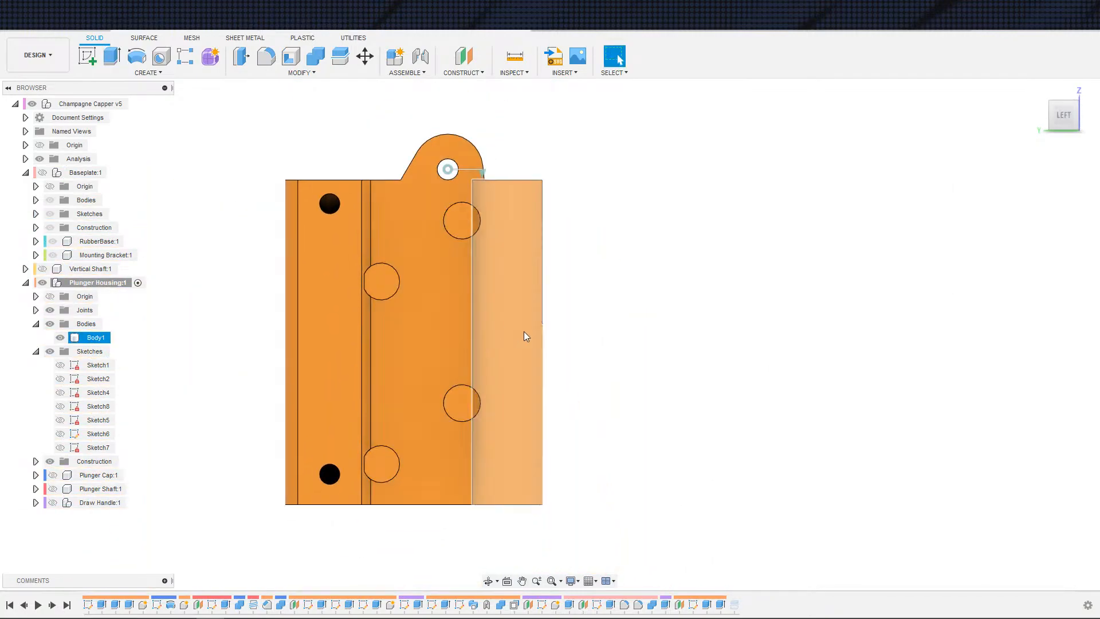
scroll(523, 331, "up", 5)
middle_click_drag(577, 400, 553, 431, "shift")
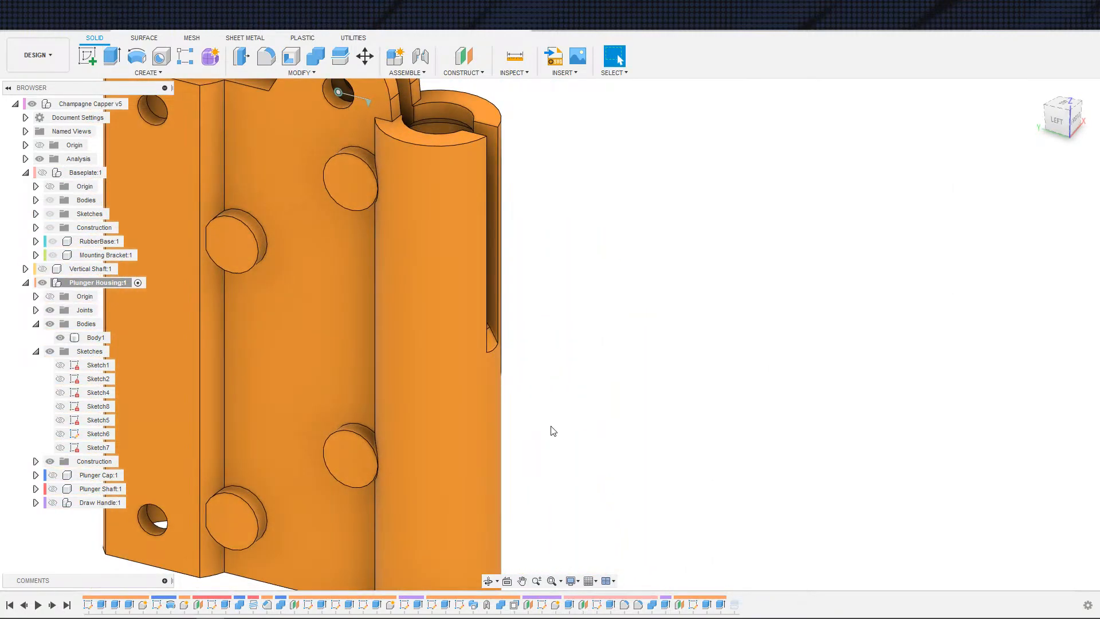
key("ctrl+z")
Step: Toggle construction on the remaining hexagon outline in Sketch7
middle_click_drag(657, 456, 474, 436)
scroll(474, 435, "down", 3)
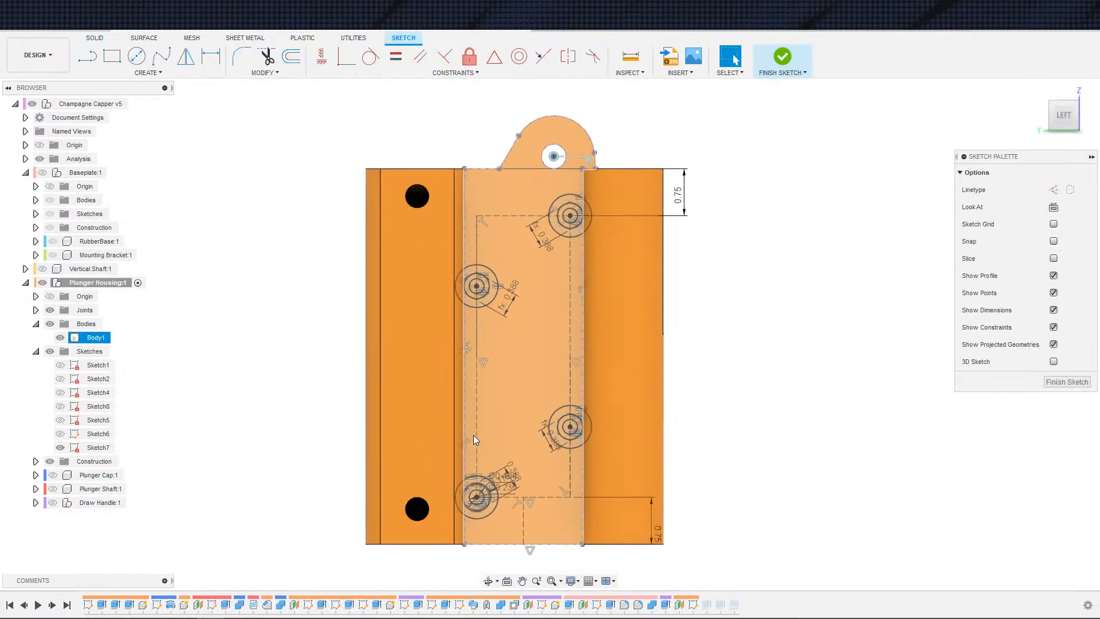
left_click(570, 453)
scroll(519, 463, "up", 8)
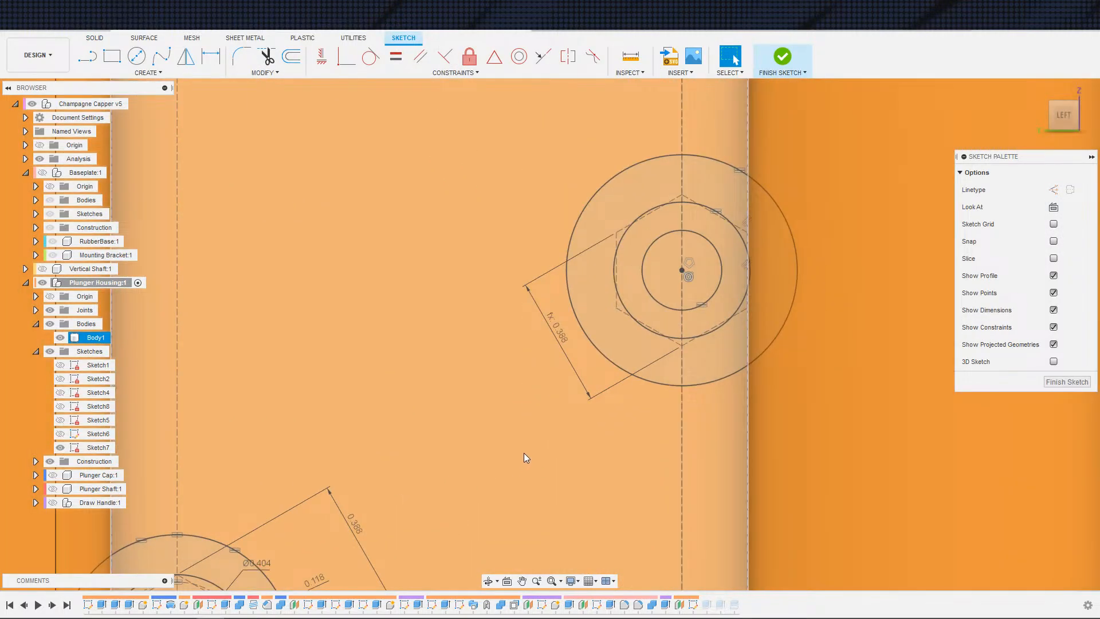
scroll(524, 452, "down", 7)
middle_click_drag(454, 363, 478, 443)
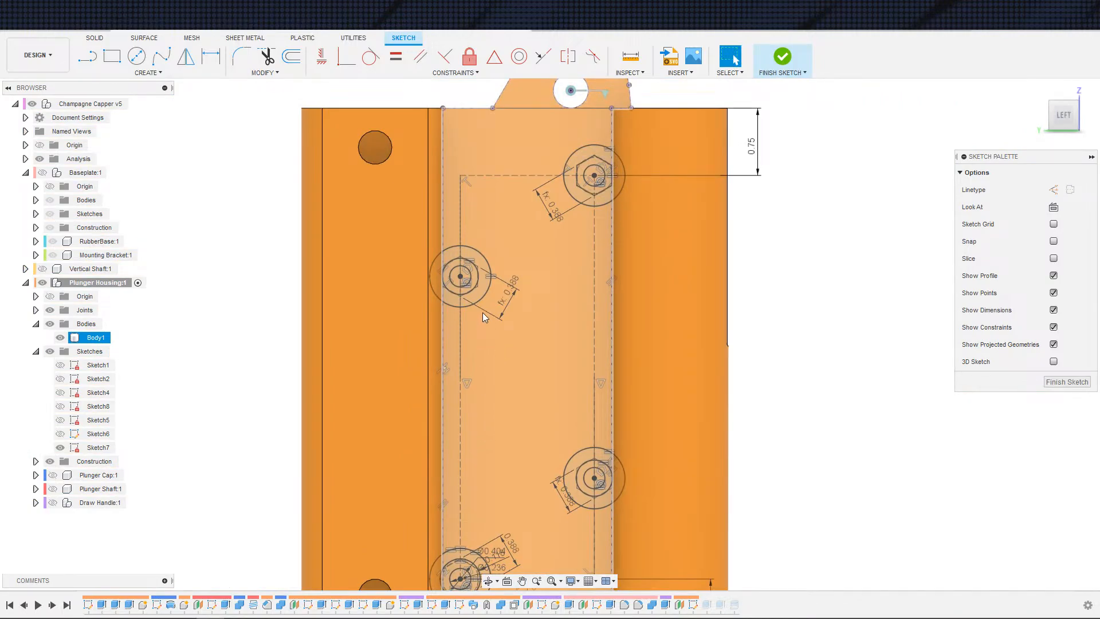
scroll(462, 281, "up", 5)
middle_click_drag(462, 279, 434, 361)
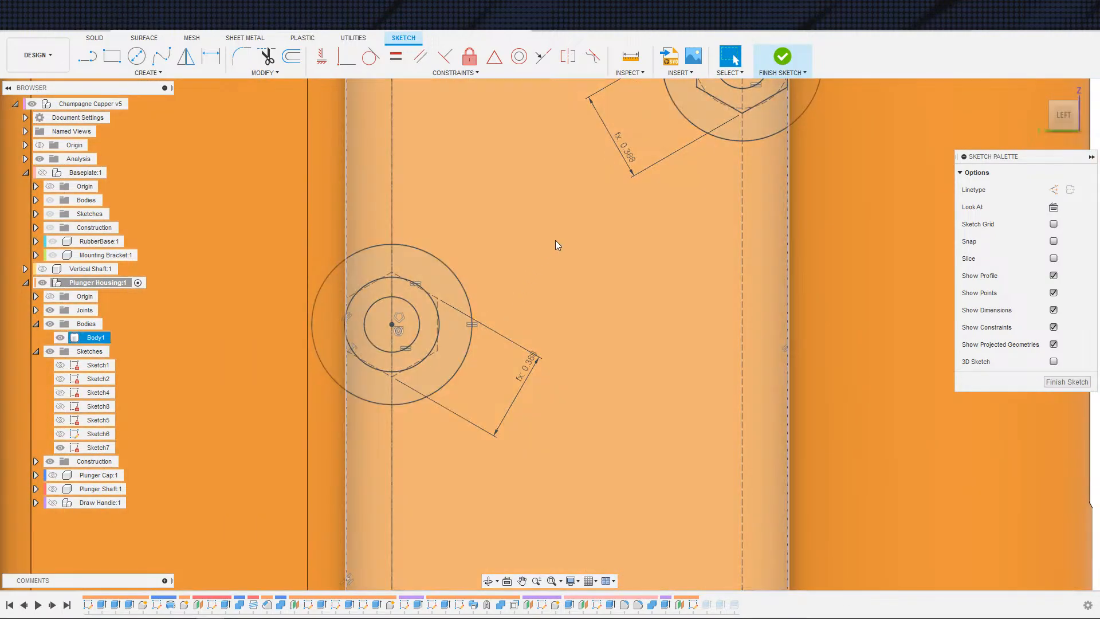
scroll(555, 240, "down", 3)
middle_click_drag(555, 240, 531, 336)
mouse_move(609, 274)
middle_mouse_down()
mouse_move(534, 342)
mouse_move(513, 314)
mouse_move(592, 174)
middle_mouse_up()
scroll(534, 343, "up", 4)
left_click(603, 285)
scroll(592, 174, "down", 2)
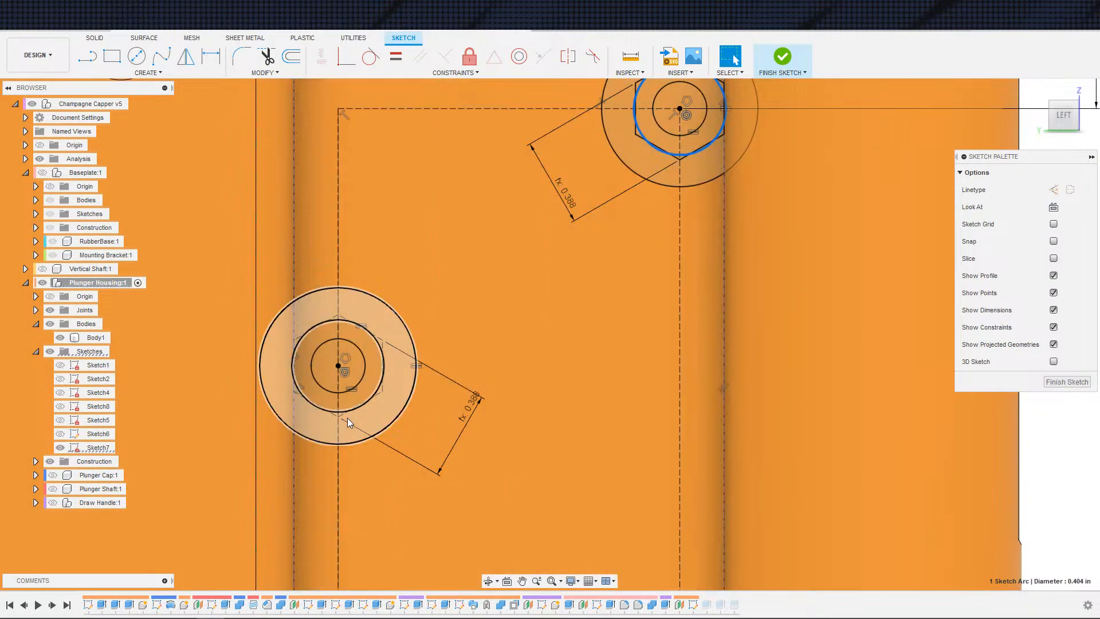
double_click(373, 397)
key("x")
Step: Check the hexagon outlines in Sketch7 and finish the sketch
middle_click_drag(478, 467, 452, 195)
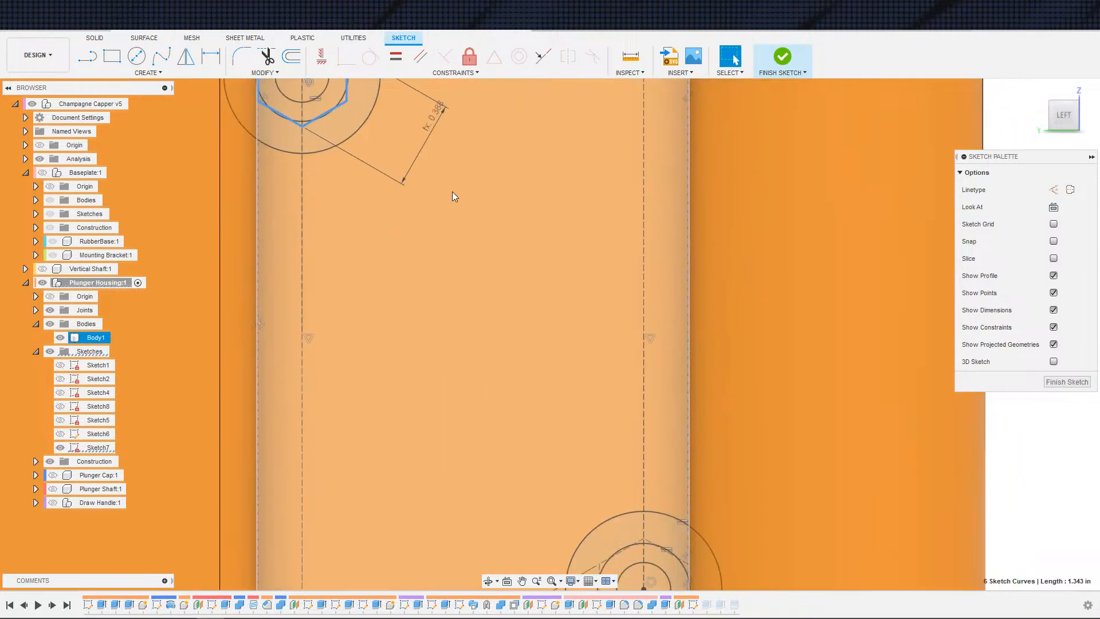
middle_click_drag(410, 553, 417, 304)
left_click(338, 526)
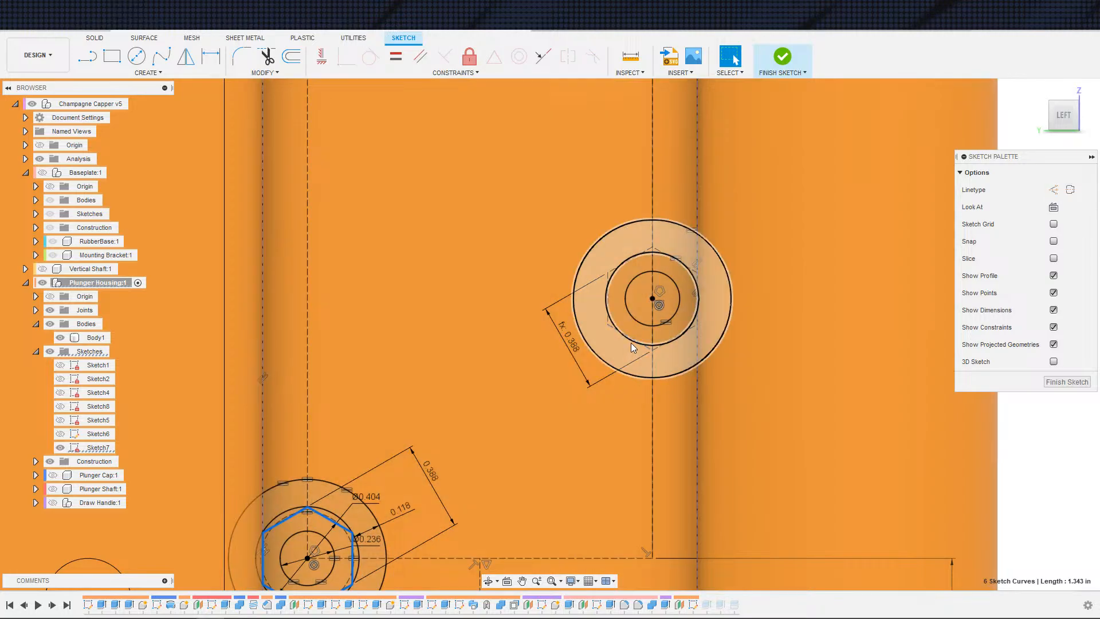
double_click(615, 335)
scroll(602, 359, "down", 3)
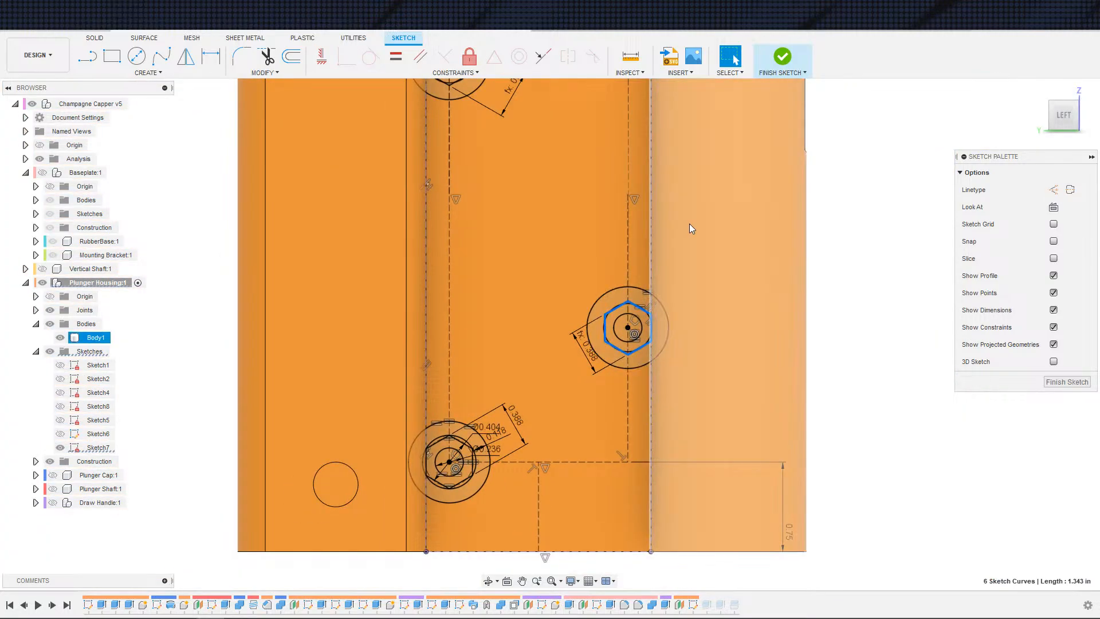
left_click(781, 61)
Step: Orbit around the housing to inspect the hex nut bosses and pockets
scroll(739, 253, "down", 2)
left_click(913, 287)
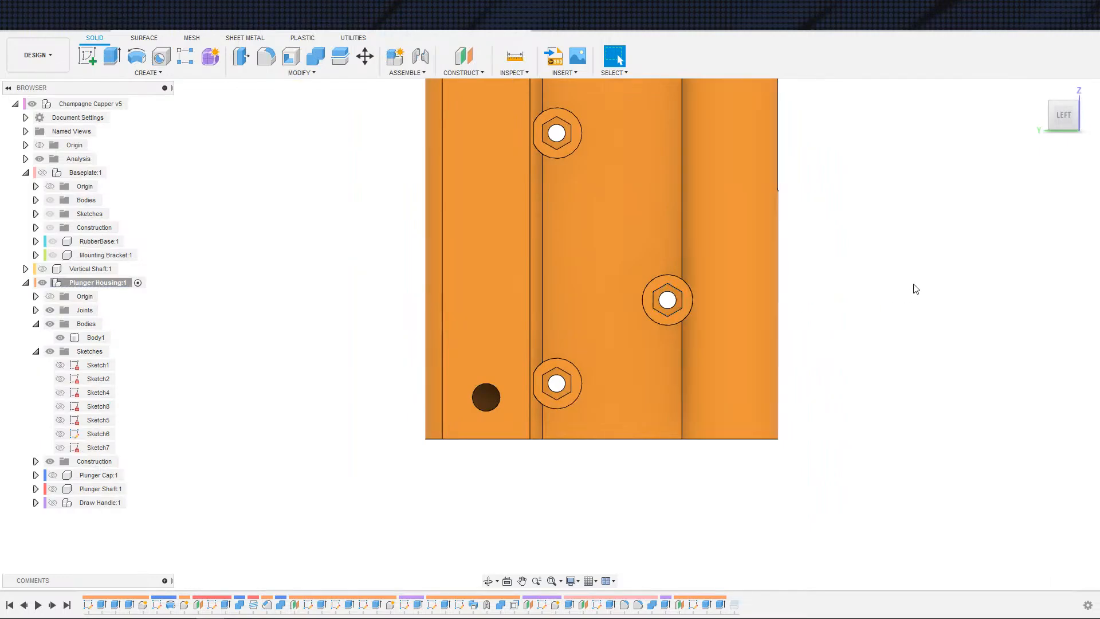
mouse_move(977, 219)
middle_mouse_down()
mouse_move(857, 297)
mouse_move(727, 316)
middle_mouse_up()
scroll(564, 222, "up", 5)
scroll(500, 203, "up", 5)
middle_click_drag(329, 214, 605, 319)
scroll(458, 208, "down", 1)
scroll(508, 289, "down", 5)
middle_click_drag(480, 120, 468, 101)
scroll(844, 270, "down", 5)
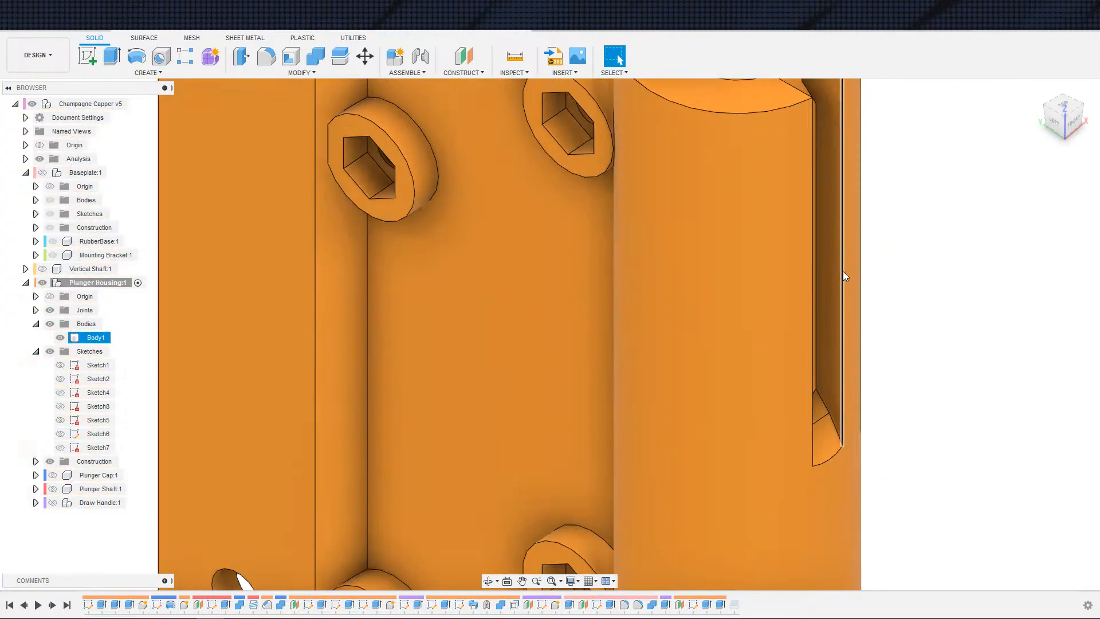
middle_click_drag(710, 311, 524, 353)
Step: Start an extrude with the housing body hidden and select the ring profiles between the hexagon and outer circle of the first nut boss in Sketch7
key("e")
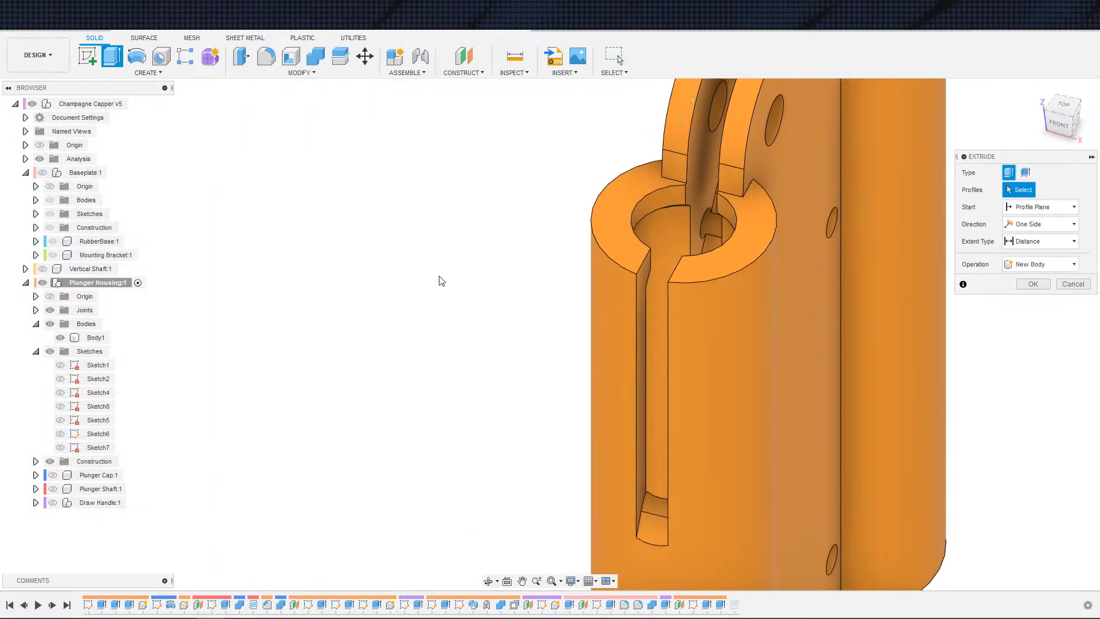
middle_click_drag(548, 414, 252, 405)
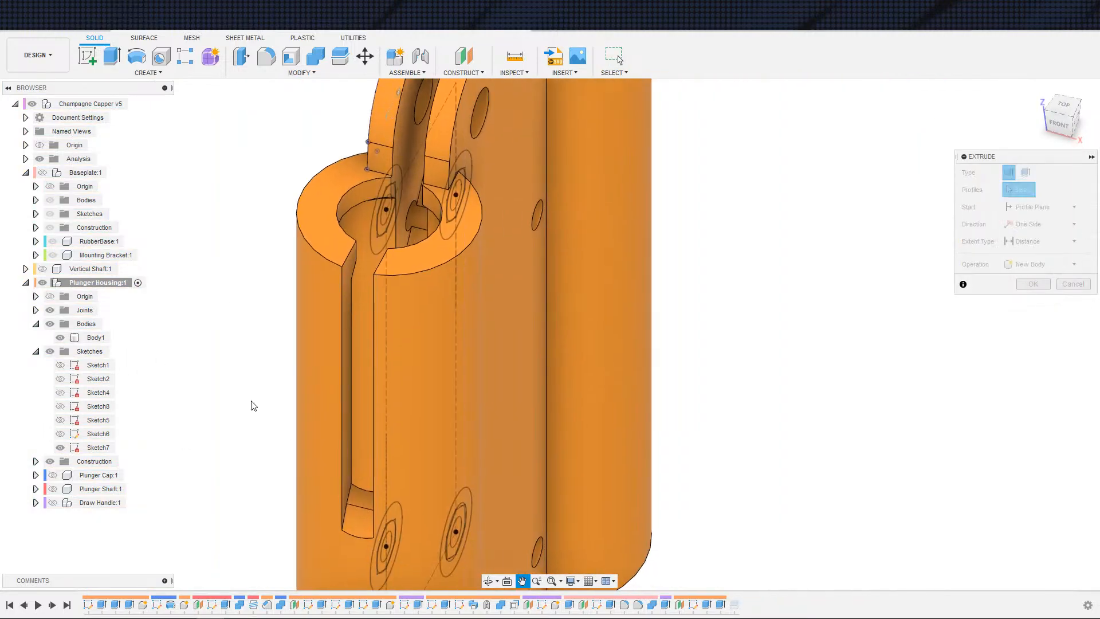
scroll(449, 306, "up", 4)
scroll(344, 334, "down", 3)
middle_click_drag(275, 346, 534, 365)
middle_click_drag(390, 355, 535, 351, "shift")
scroll(340, 403, "up", 8)
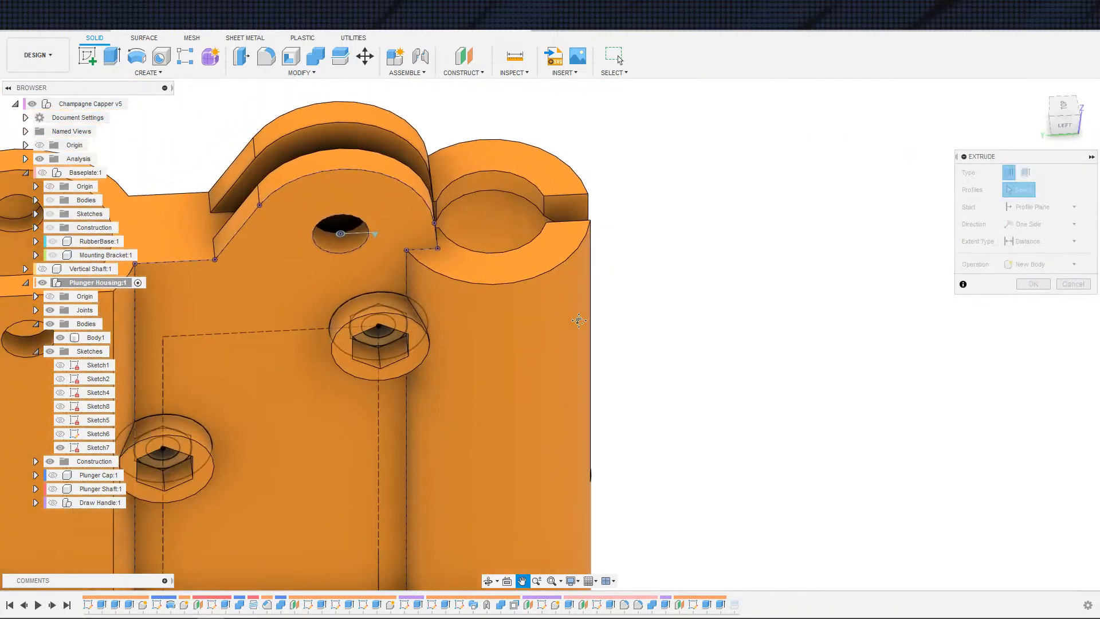
scroll(338, 410, "down", 3)
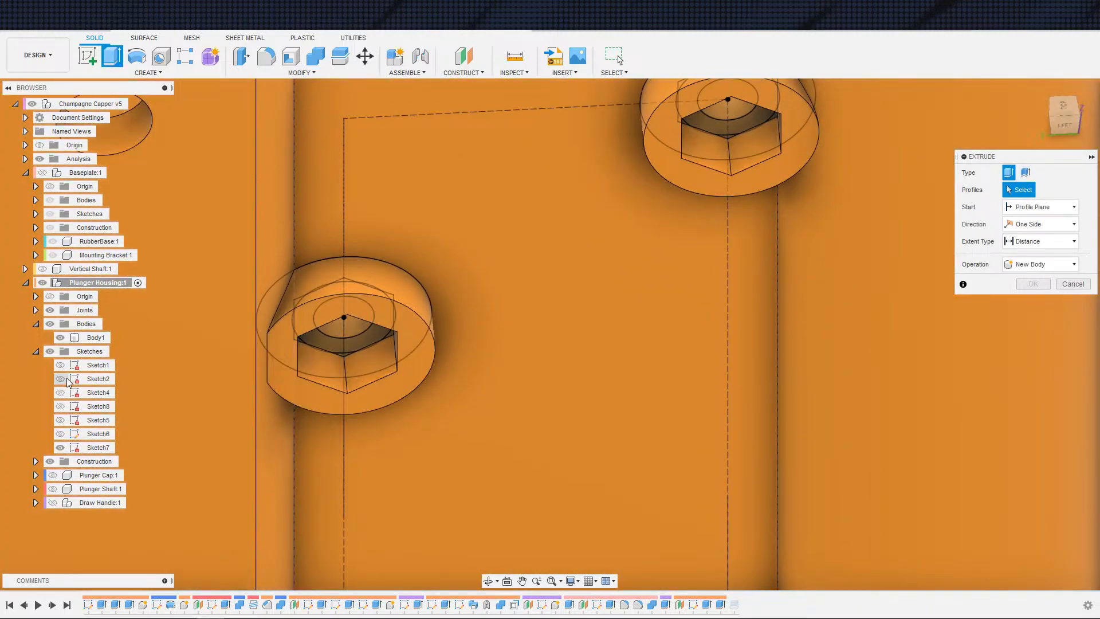
left_click(60, 337)
scroll(268, 317, "up", 8)
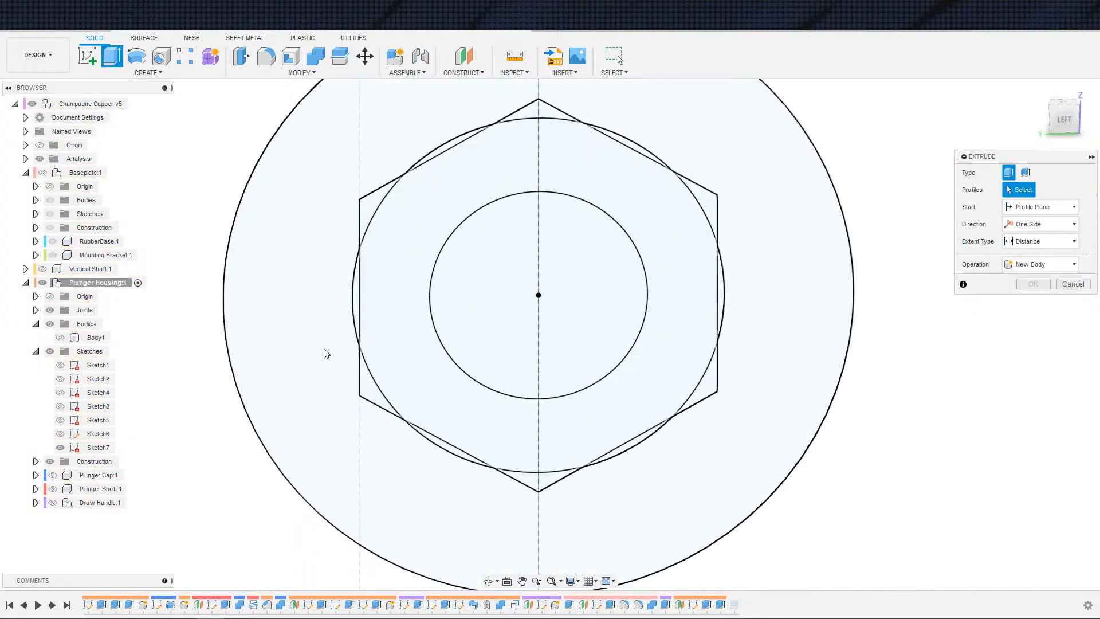
left_click(359, 304)
left_click(438, 299)
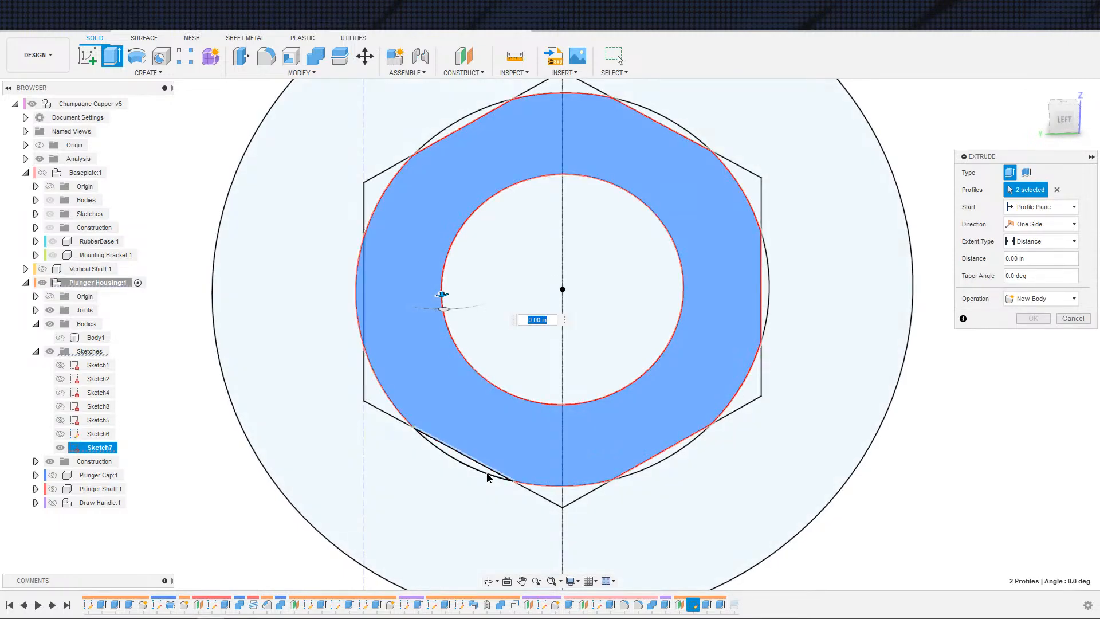
left_click(490, 473)
left_click(653, 458)
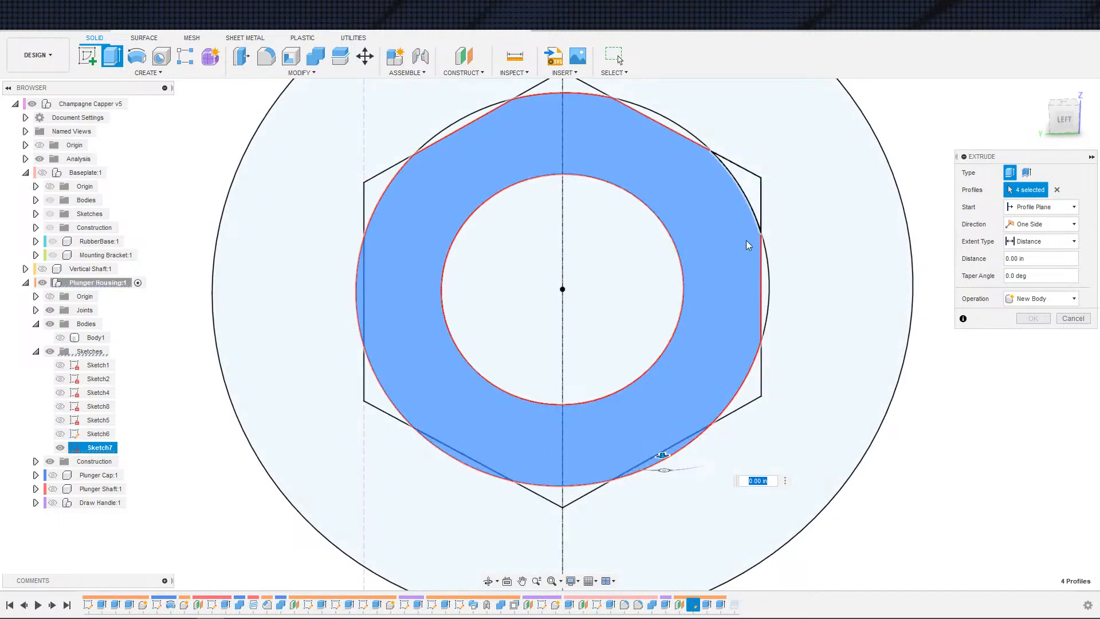
left_click(669, 492)
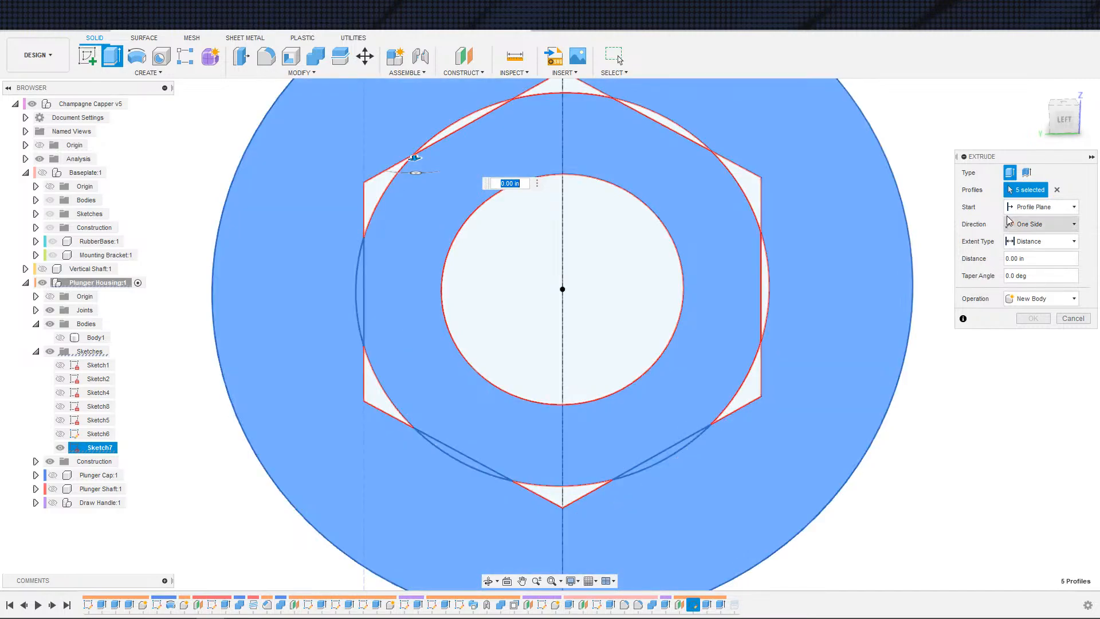
left_click(1057, 190)
left_click(748, 442)
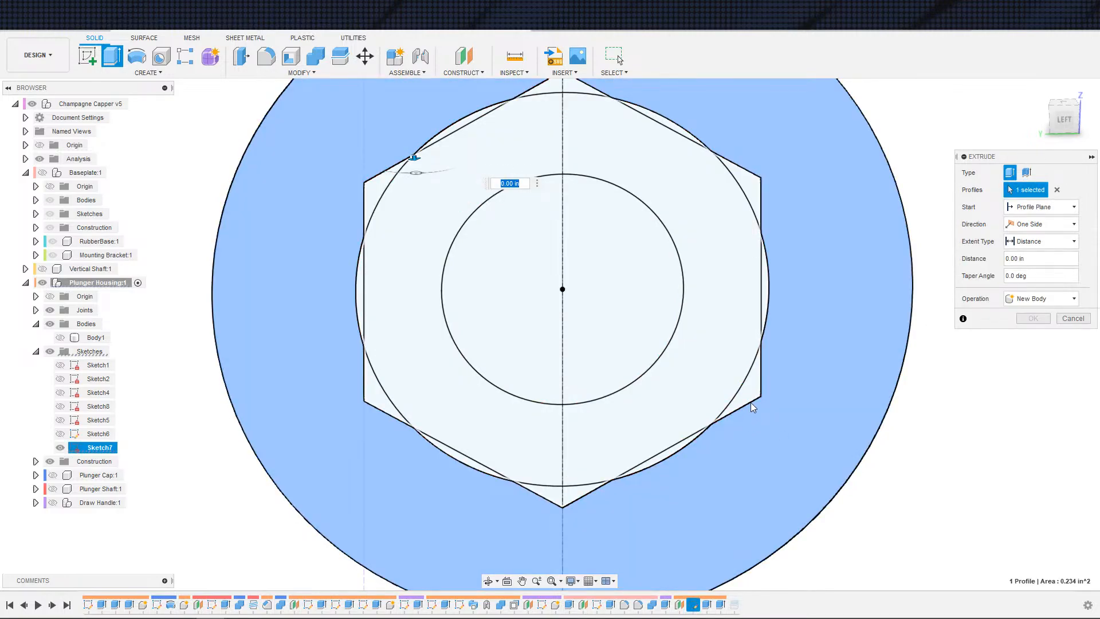
left_click(750, 402)
left_click(767, 428)
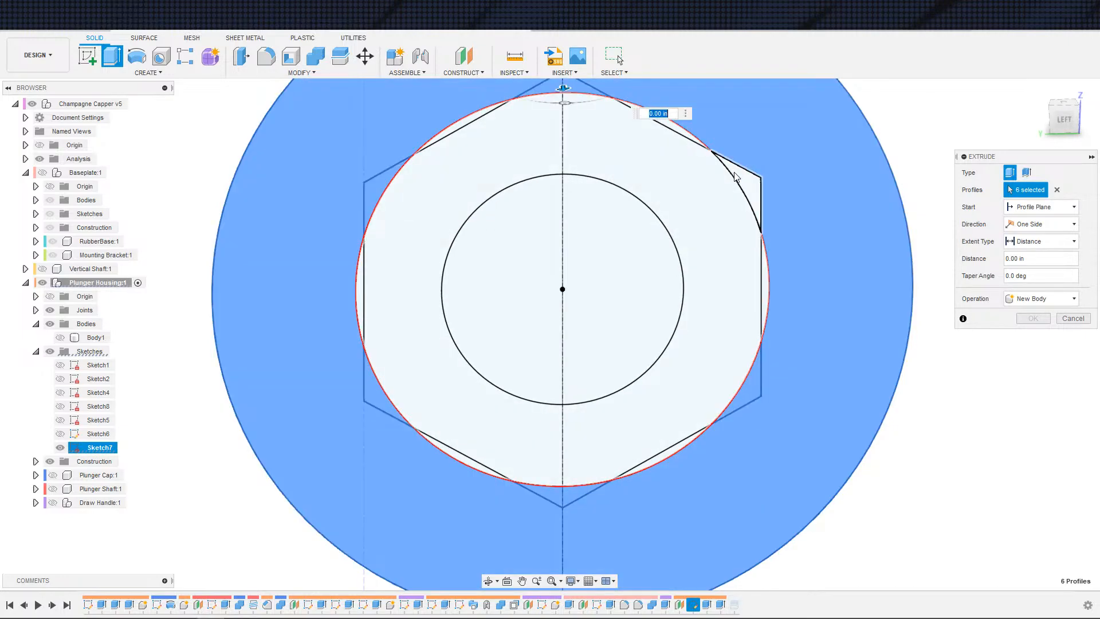
left_click(752, 182)
scroll(803, 317, "down", 3)
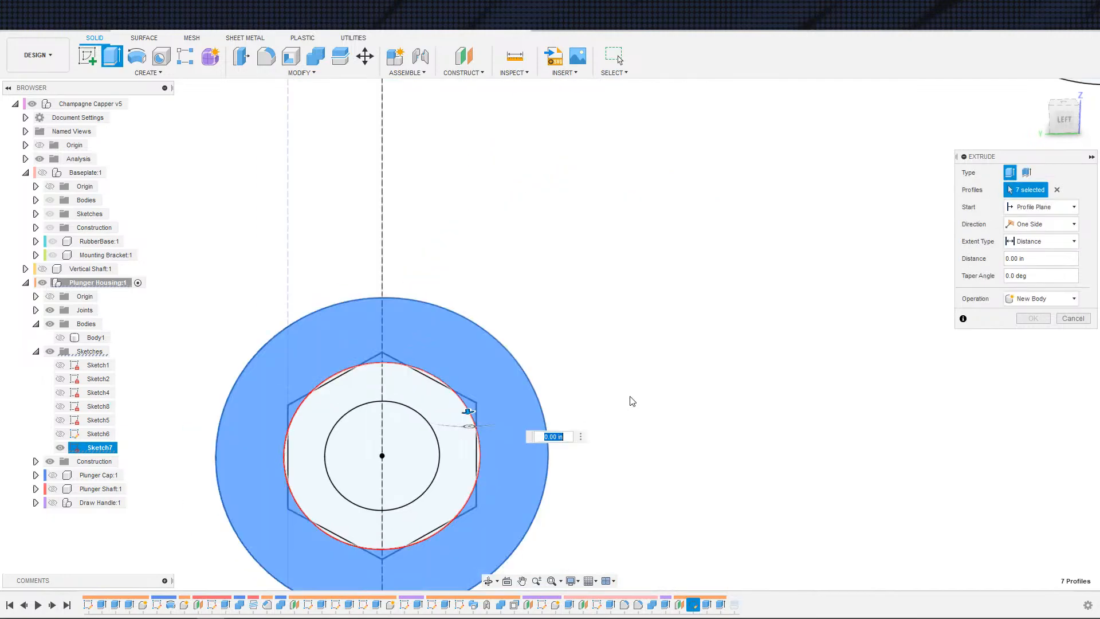
middle_click_drag(587, 414, 668, 365)
mouse_move(578, 383)
middle_mouse_down()
mouse_move(487, 418)
mouse_move(359, 418)
middle_mouse_up()
scroll(401, 417, "down", 1)
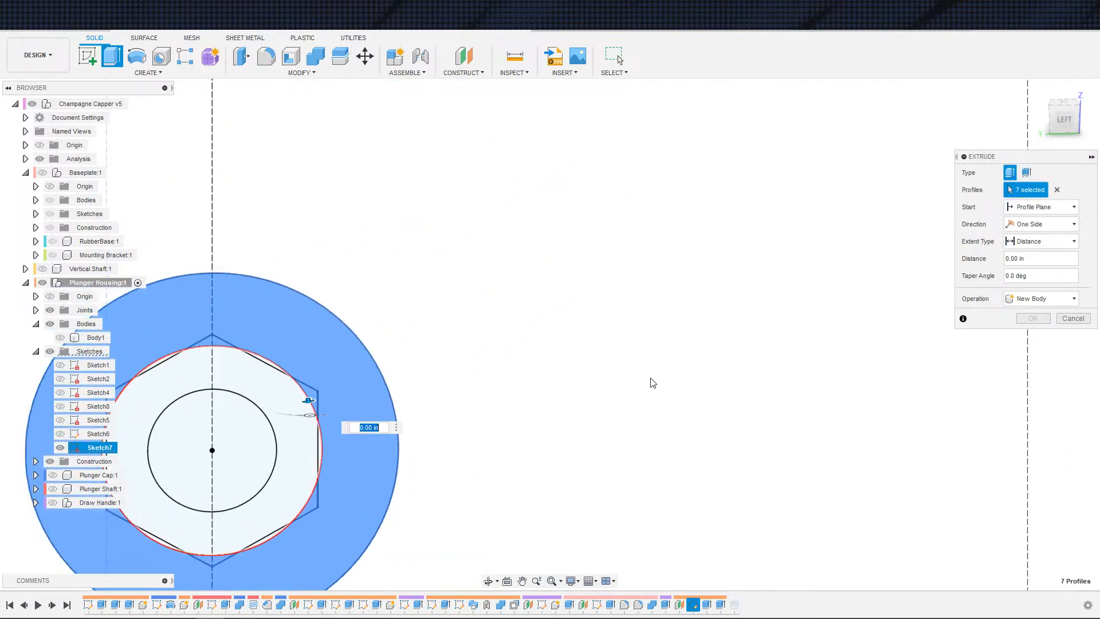
middle_click_drag(631, 402, 588, 420)
scroll(588, 419, "up", 3)
left_click(613, 368)
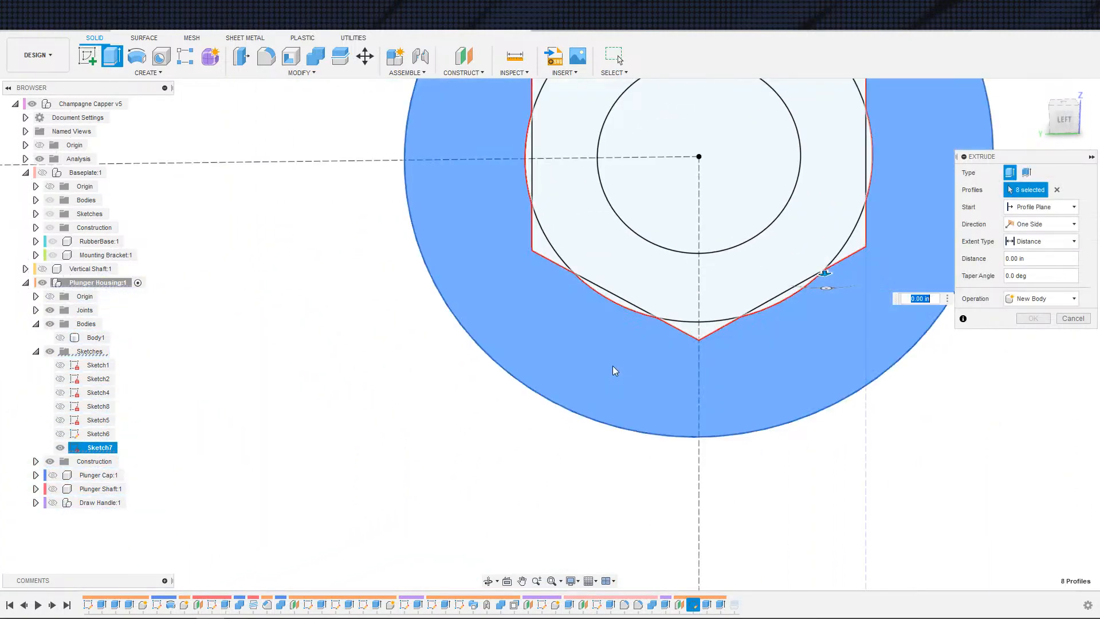
middle_click_drag(613, 368, 522, 531)
left_click(641, 480)
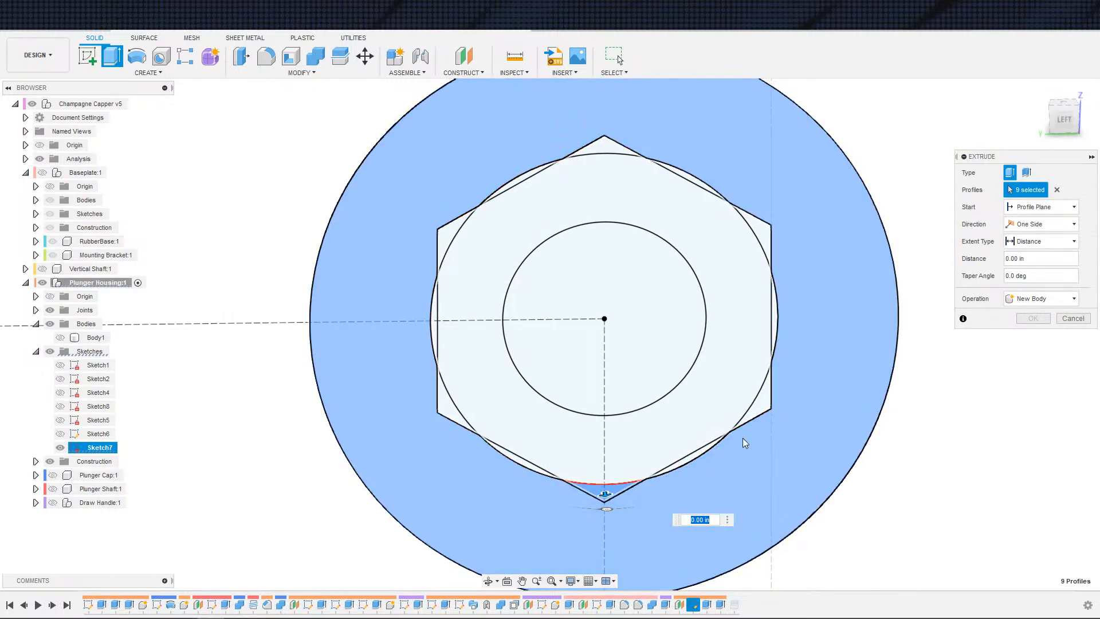
left_click(760, 414)
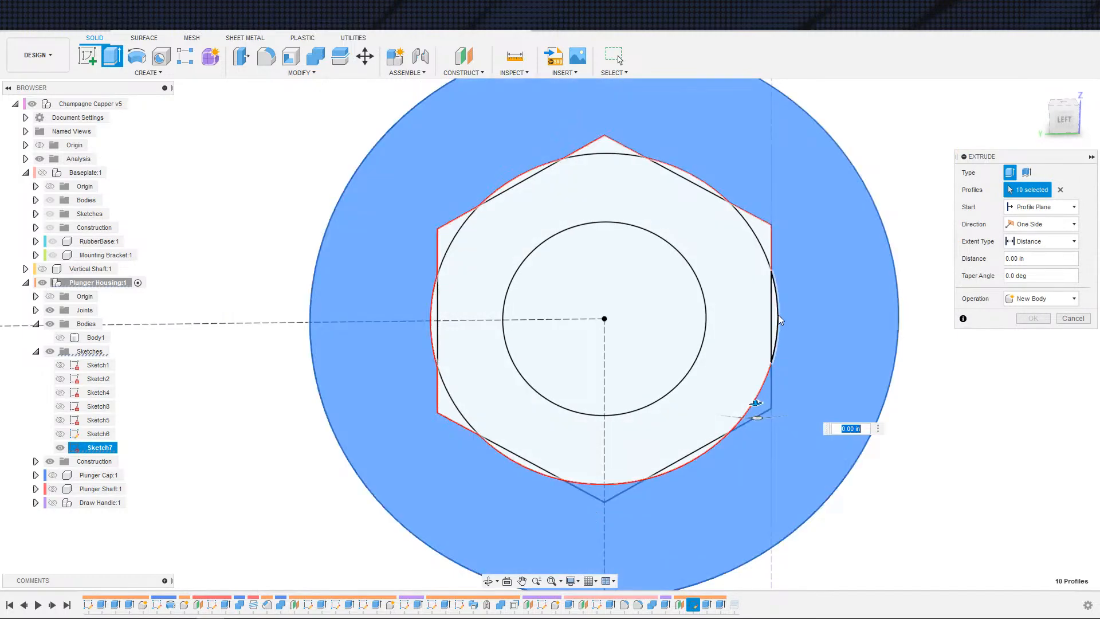
left_click(606, 151)
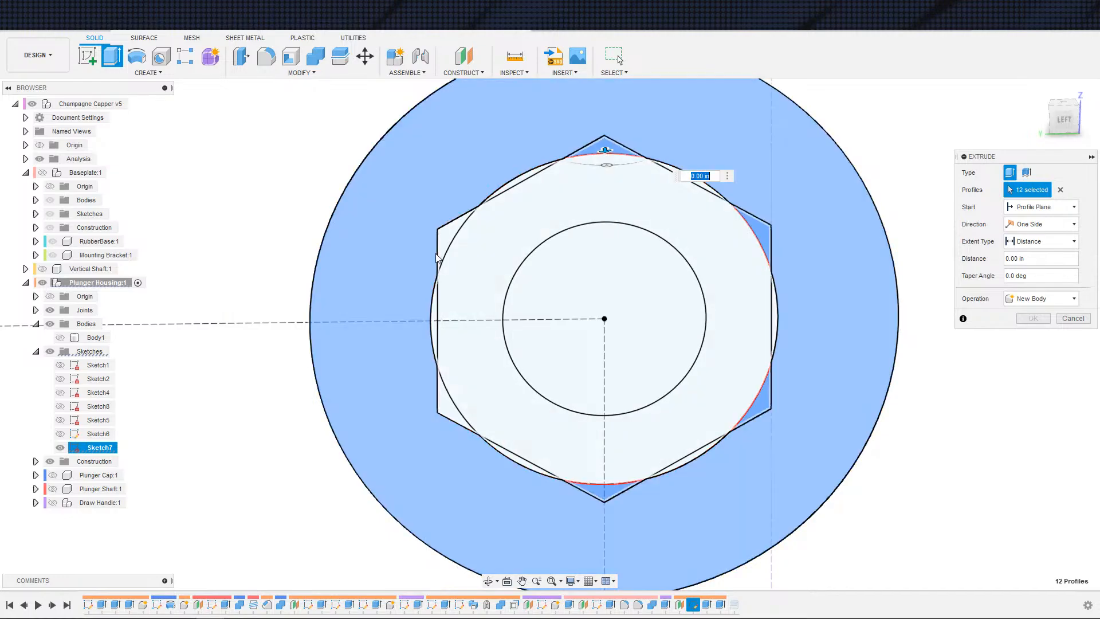
Step: Select the ring profiles around the remaining hex nut circles in Sketch7, deselecting the stray extra profile
scroll(571, 394, "down", 5)
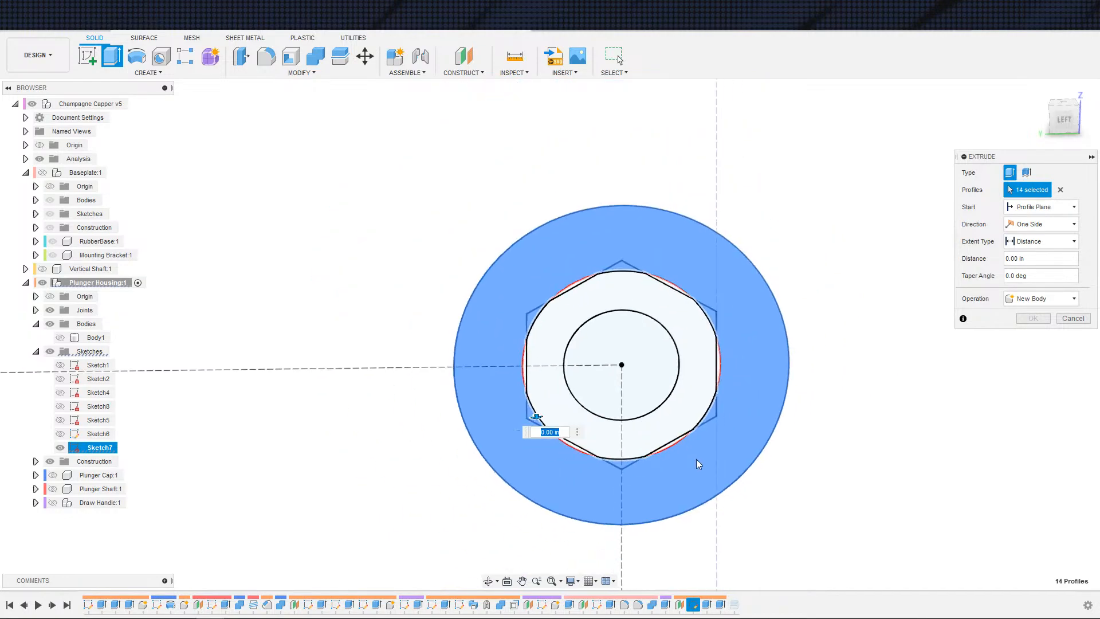
middle_click_drag(599, 396, 478, 130)
scroll(528, 390, "down", 4)
scroll(473, 275, "down", 3)
middle_click_drag(470, 343, 479, 191)
scroll(484, 275, "up", 6)
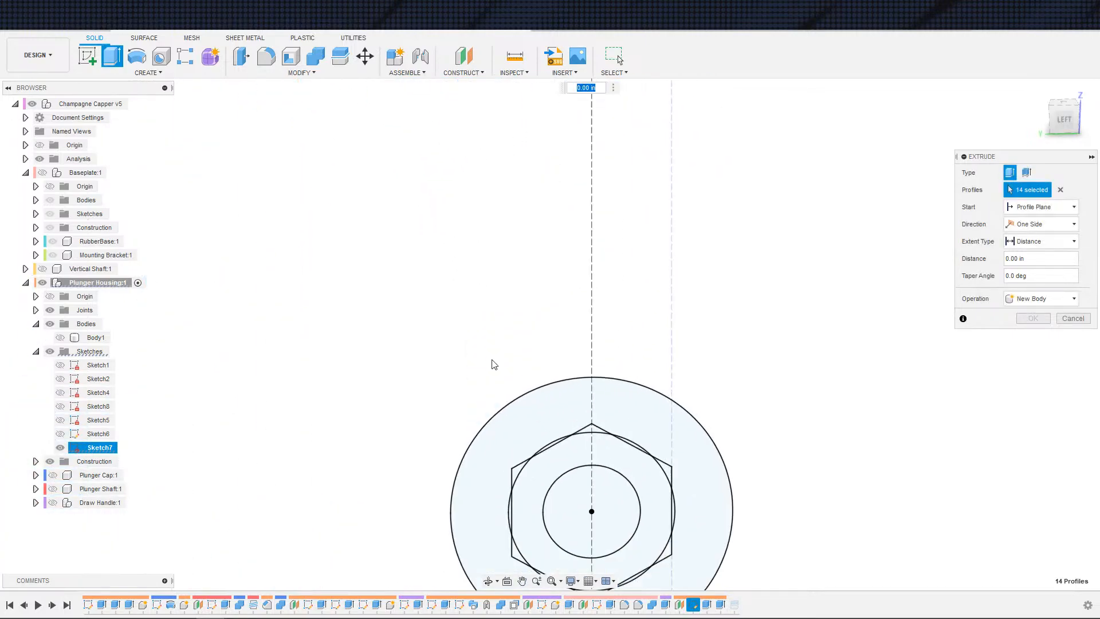
left_click(506, 431)
scroll(454, 369, "up", 5)
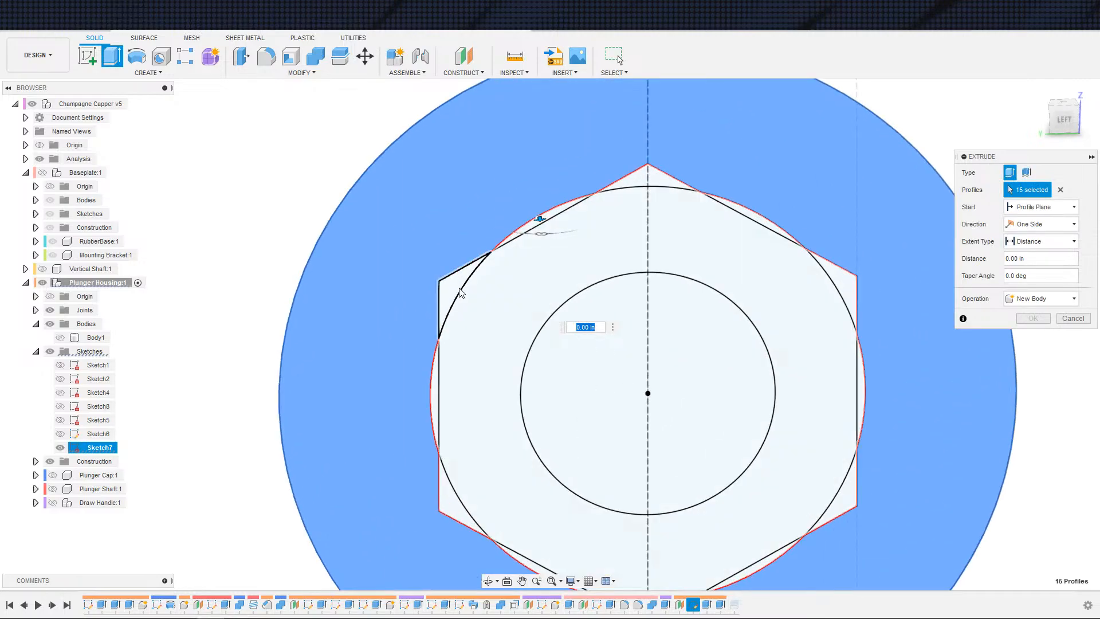
middle_click_drag(586, 533, 523, 489)
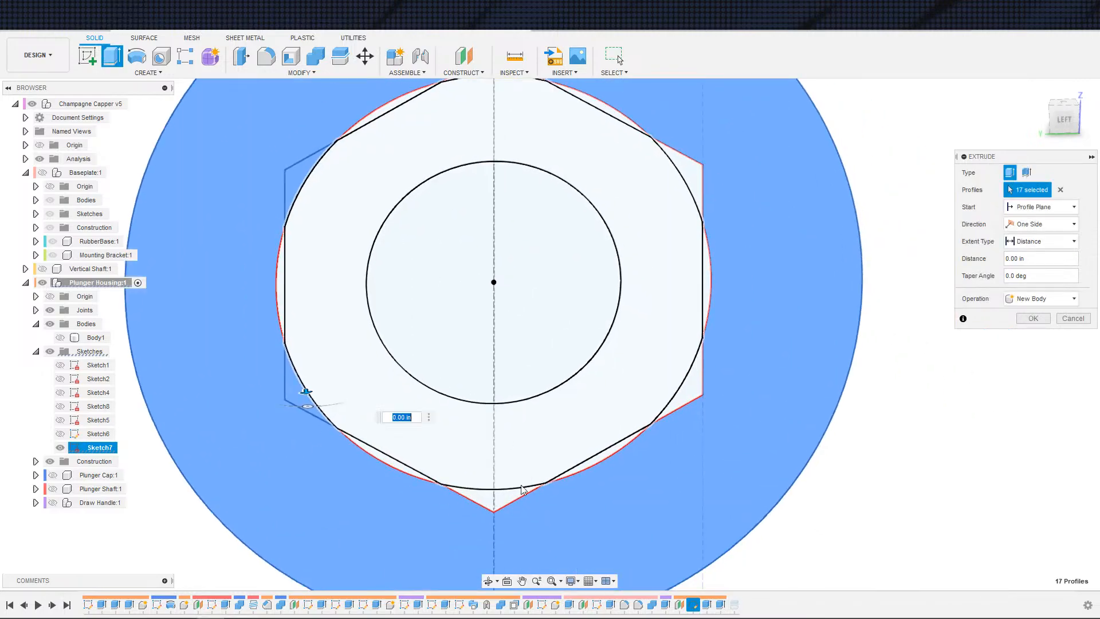
left_click(495, 504)
left_click(680, 394)
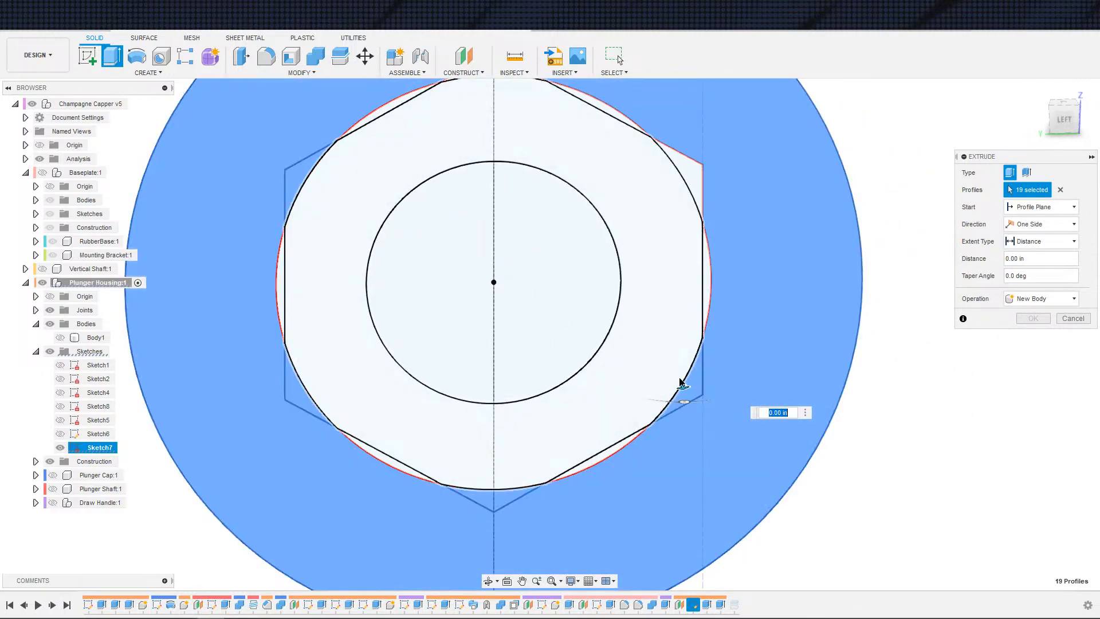
middle_click_drag(680, 380, 639, 525)
left_click(652, 316)
left_click(465, 214)
scroll(461, 392, "down", 5)
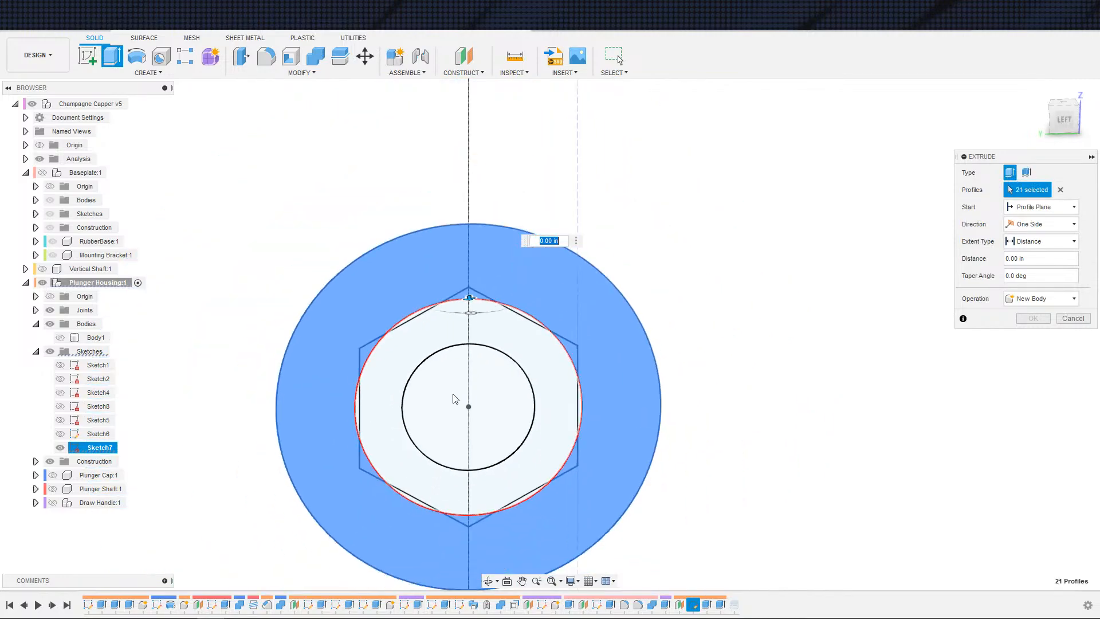
middle_click_drag(454, 398, 579, 183)
scroll(439, 452, "down", 5)
middle_click_drag(376, 371, 662, 192)
scroll(368, 468, "up", 1)
scroll(351, 492, "up", 2)
middle_click_drag(335, 520, 470, 425)
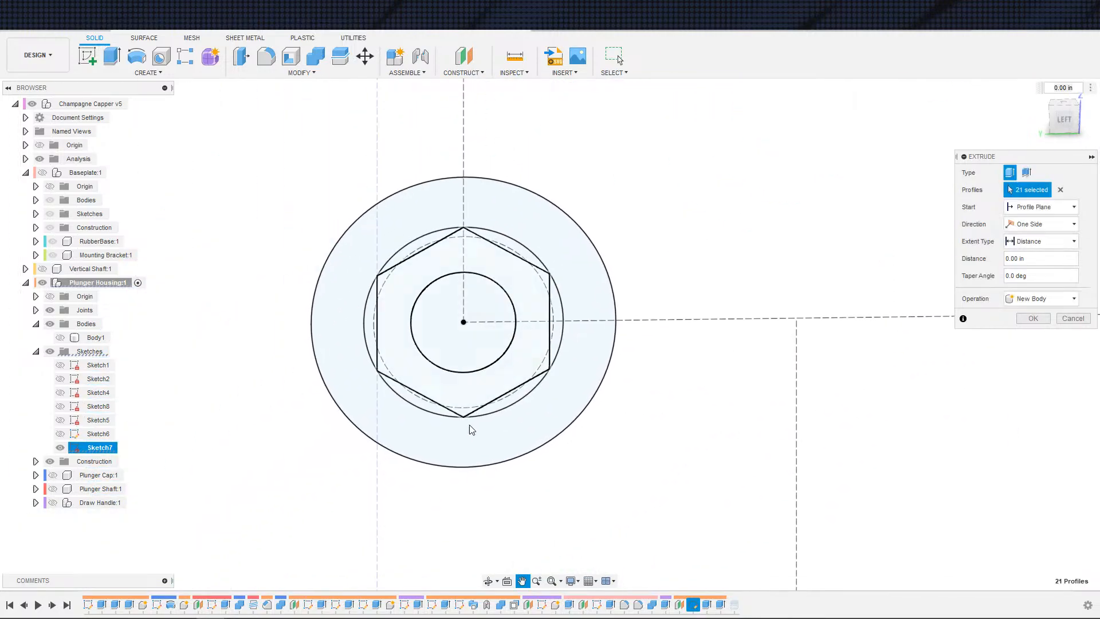
left_click(436, 487)
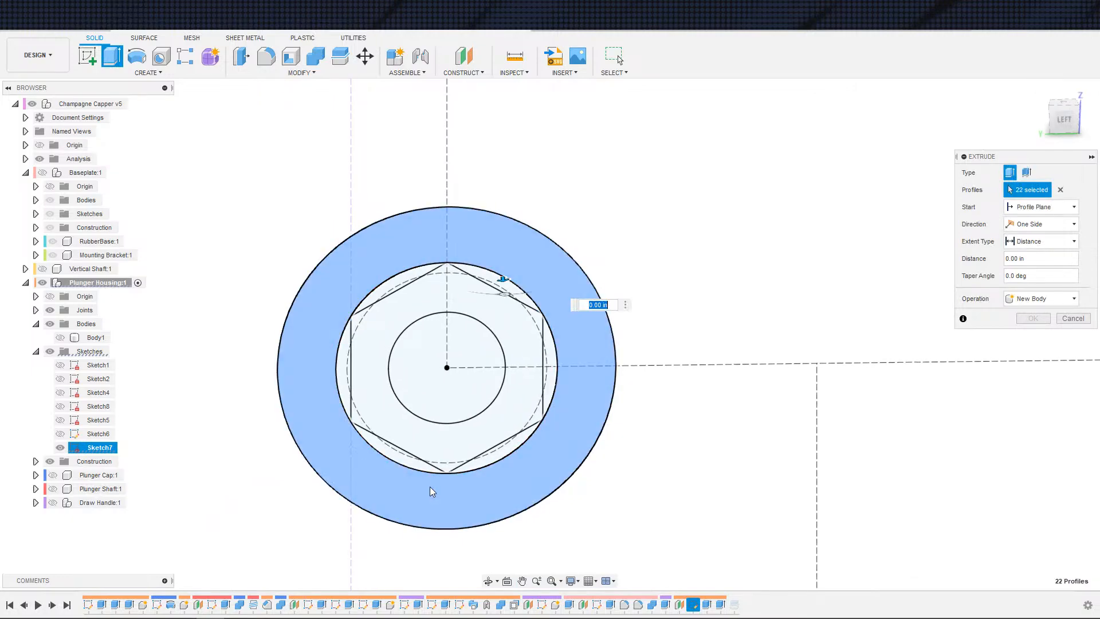
scroll(431, 489, "up", 3)
scroll(370, 473, "down", 1)
scroll(381, 473, "up", 3)
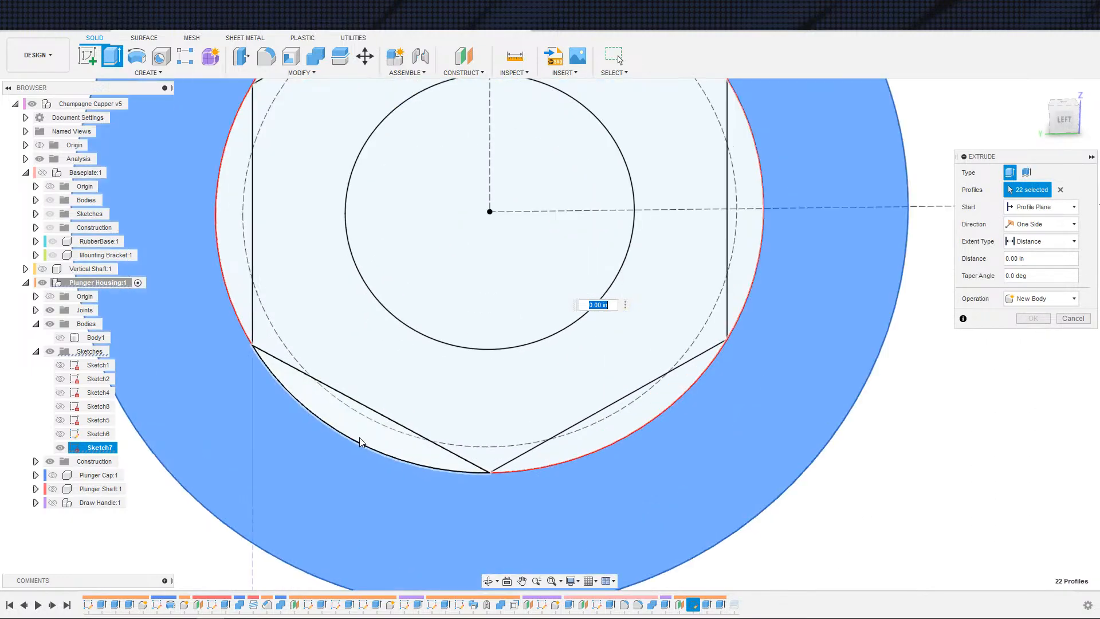
left_click(425, 452)
scroll(534, 458, "down", 8)
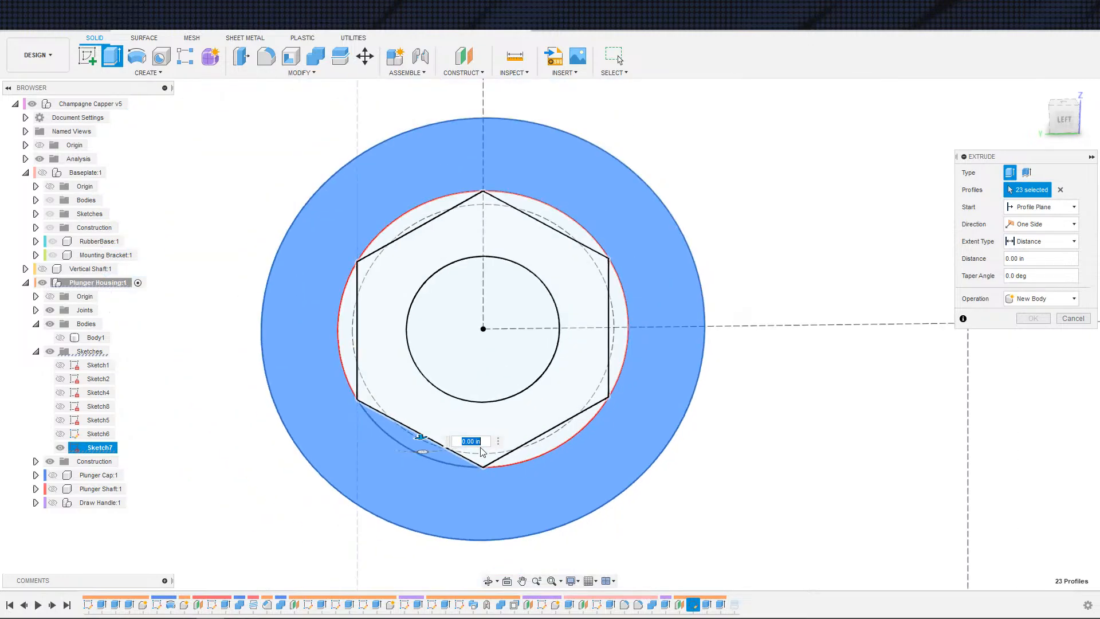
middle_click_drag(573, 442, 561, 433)
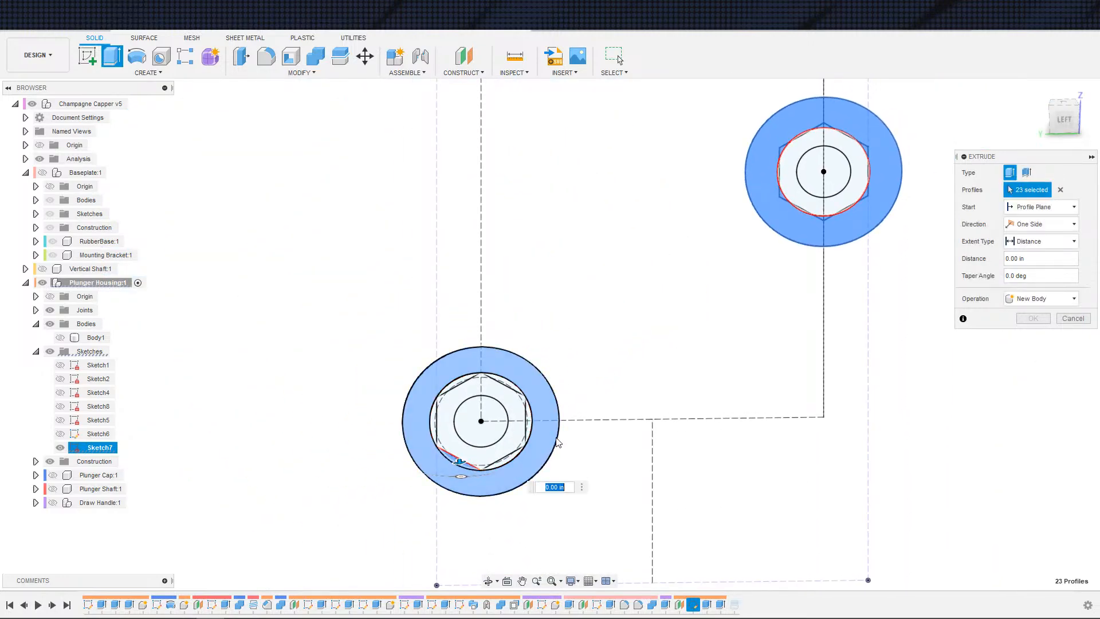
left_click(474, 485)
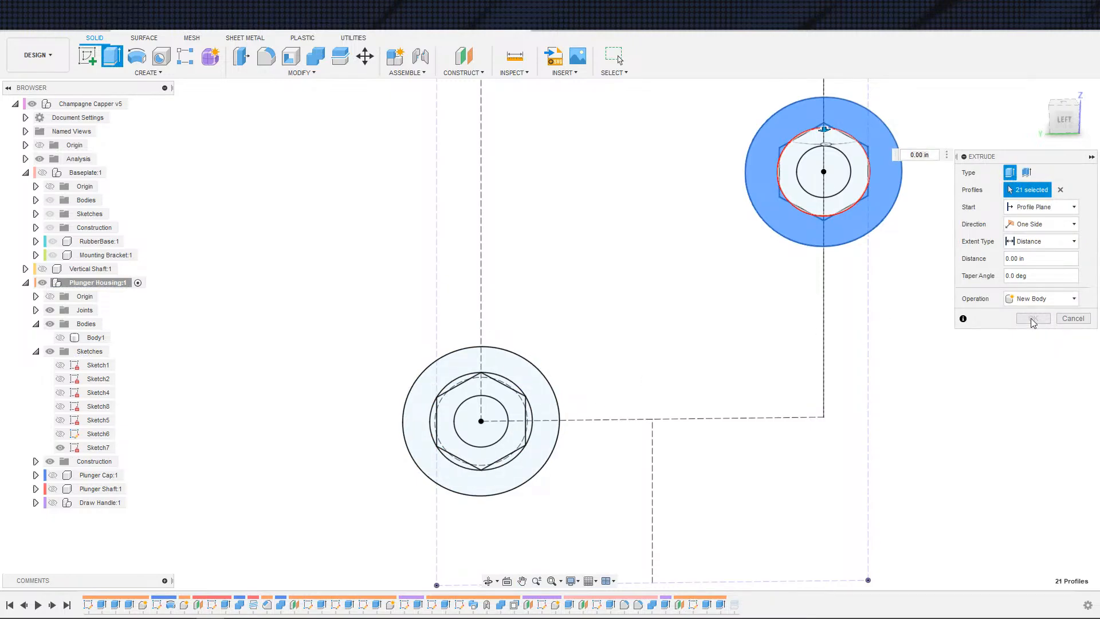
Step: Show the housing body again and set the extrude's start to Object
scroll(899, 321, "down", 2)
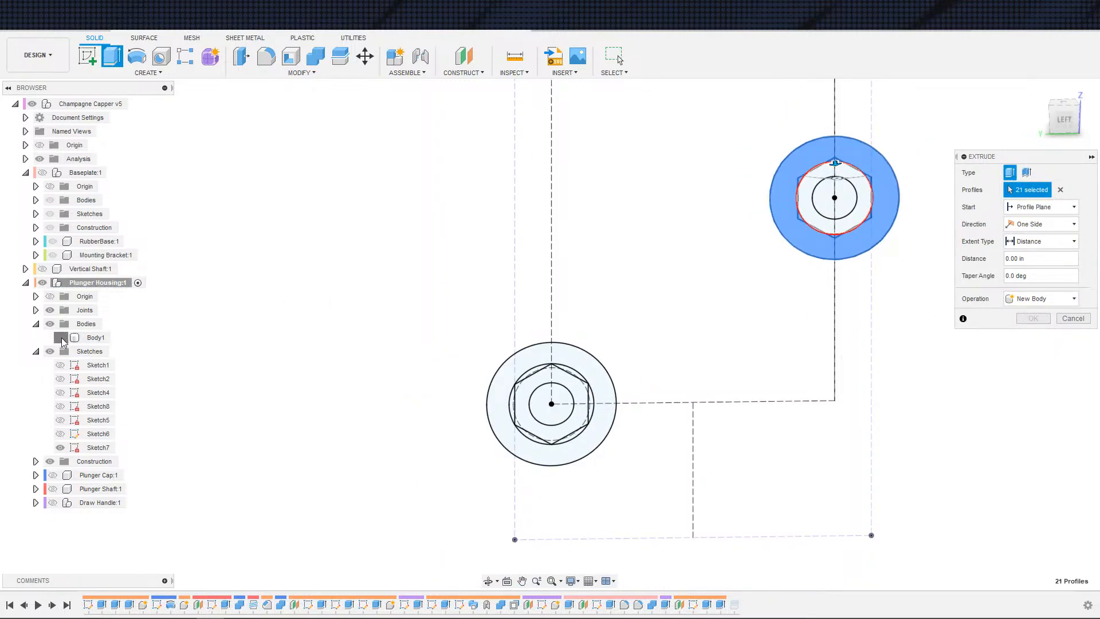
left_click(61, 338)
middle_click_drag(469, 285, 275, 346, "shift")
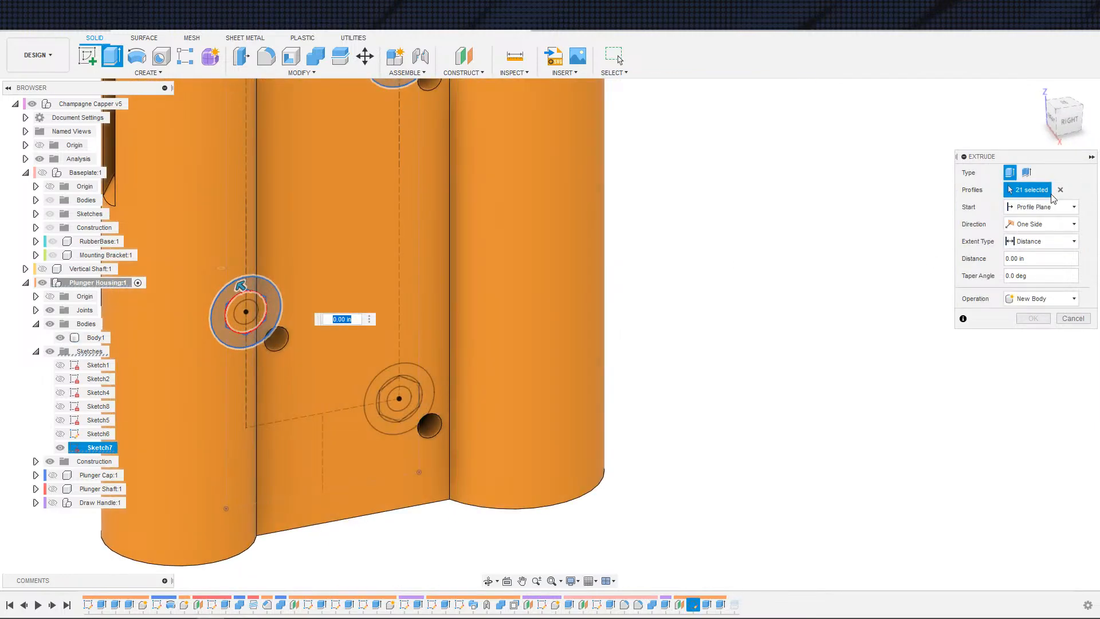
left_click(1046, 206)
left_click(1028, 245)
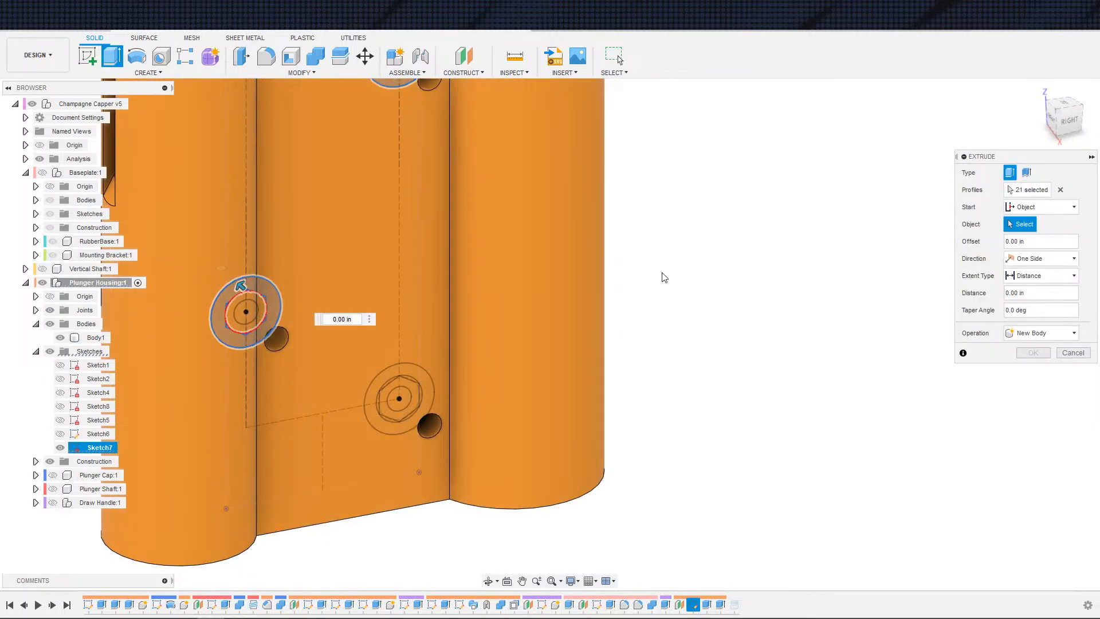
Step: Pick the housing's side face as the start object, extrude -3.3 mm, and finish as a Join operation
left_click(404, 250)
middle_click_drag(435, 247, 630, 270, "shift")
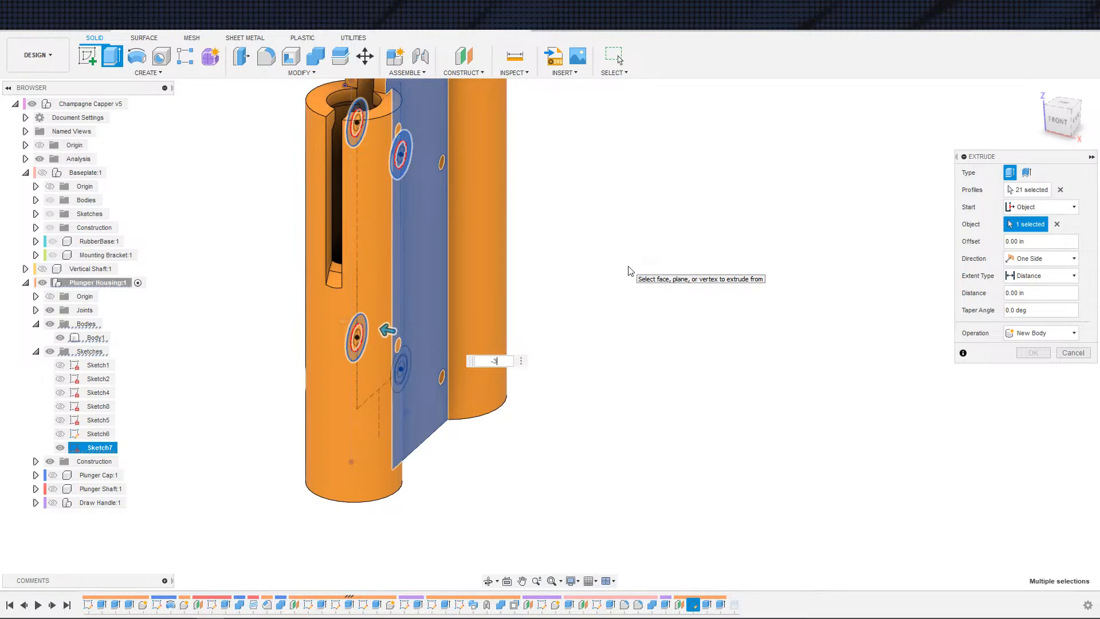
key("Return")
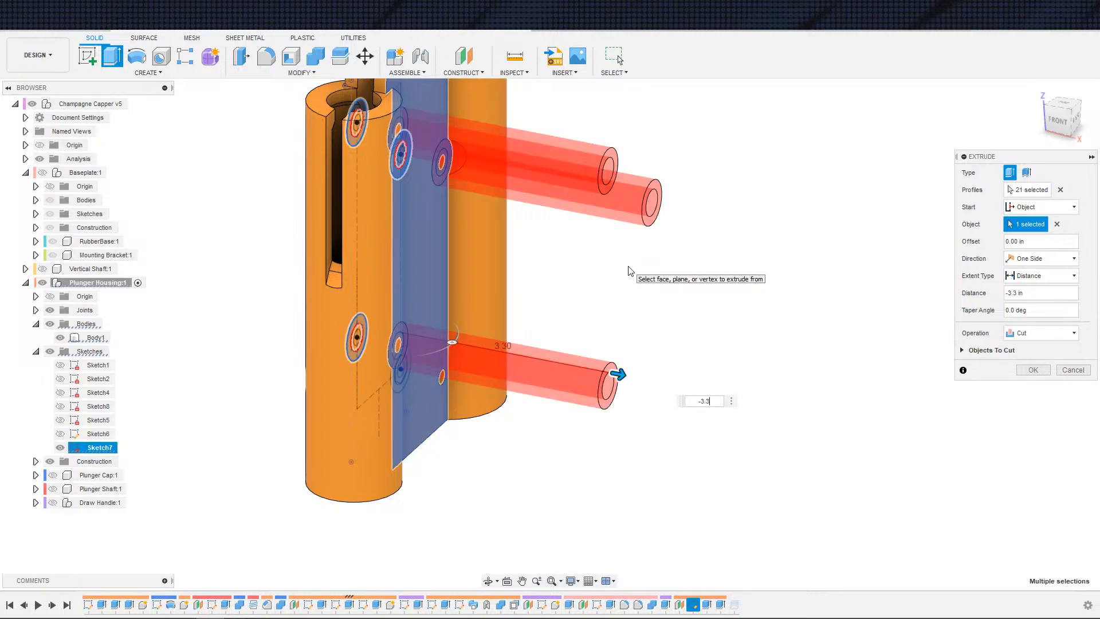
key("Return")
left_click(1011, 334)
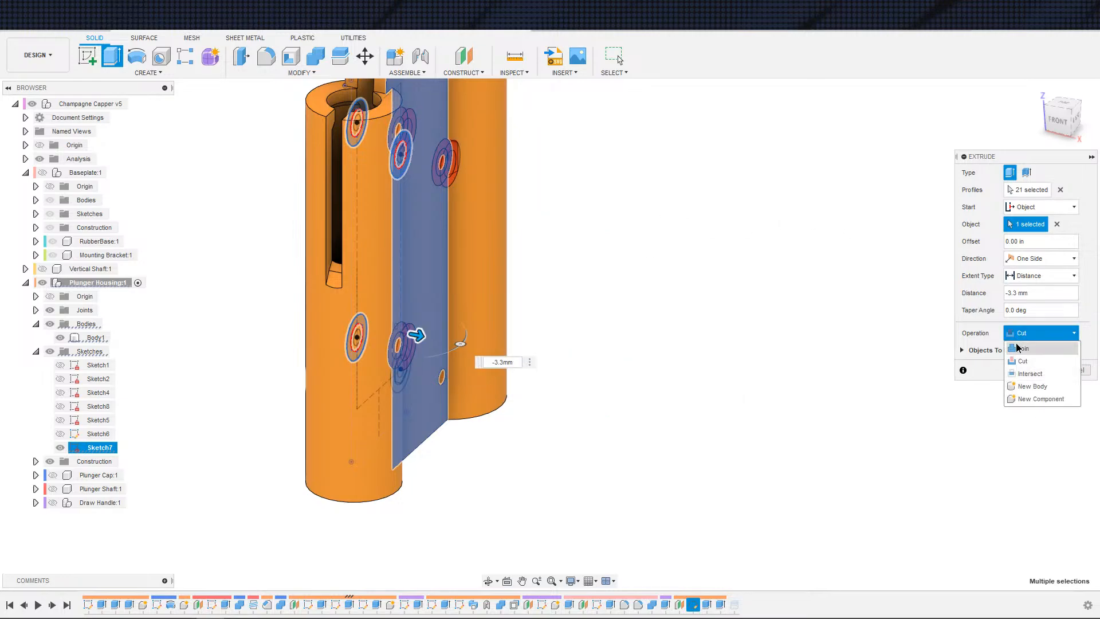
left_click(1025, 350)
left_click(1033, 353)
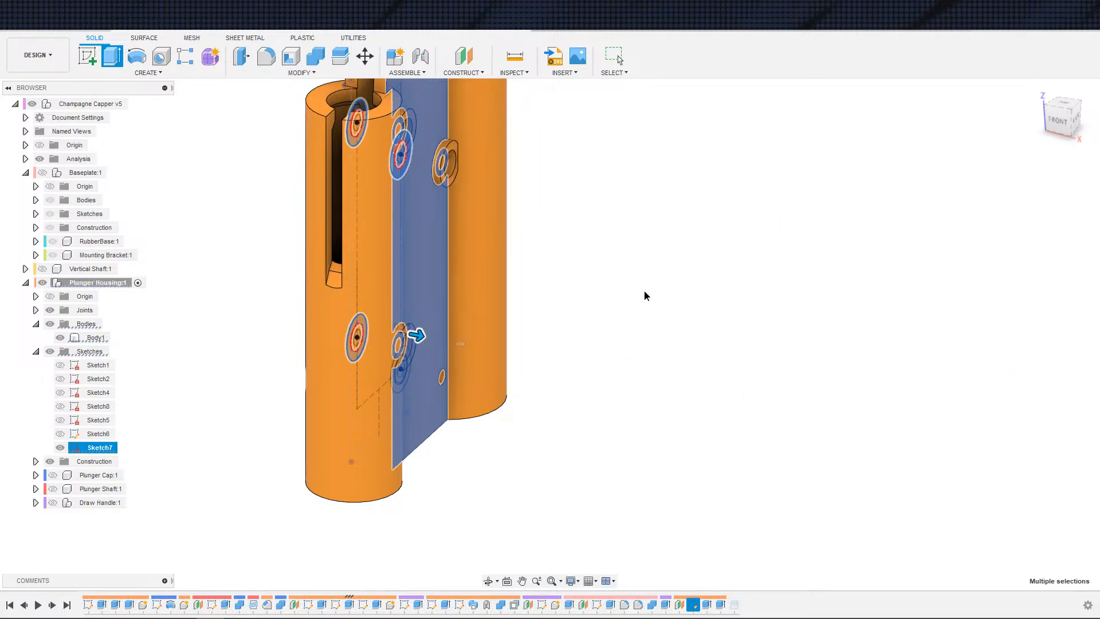
Step: Edit Sketch7 and convert the circle around the first nut's hexagon into construction geometry, then finish the sketch
middle_click_drag(584, 305, 487, 313, "shift")
scroll(482, 310, "up", 3)
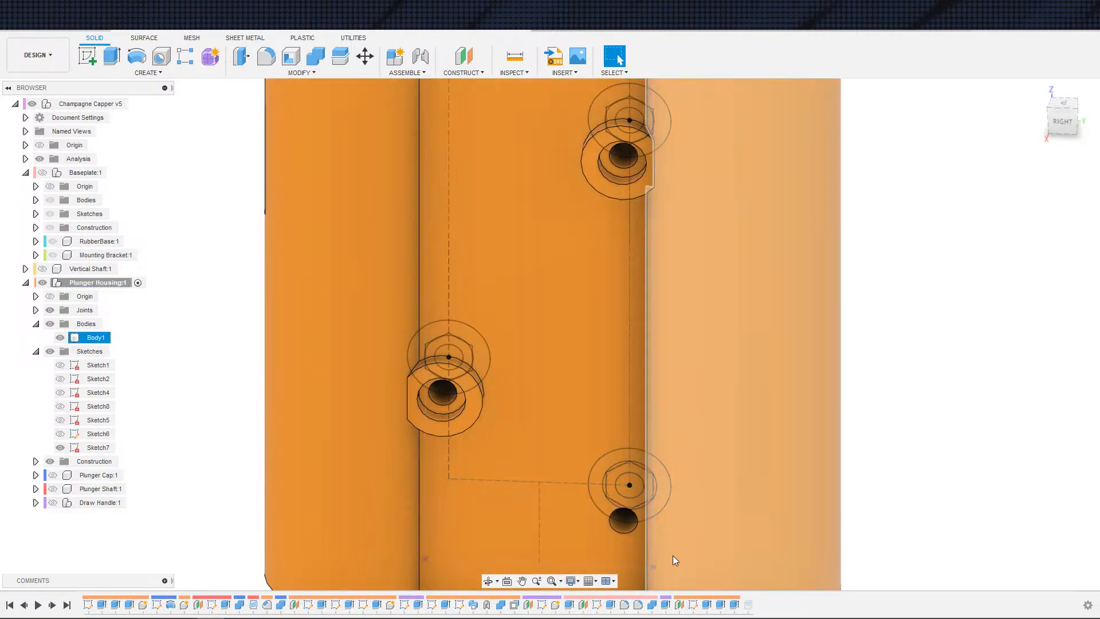
double_click(694, 606)
scroll(663, 305, "up", 5)
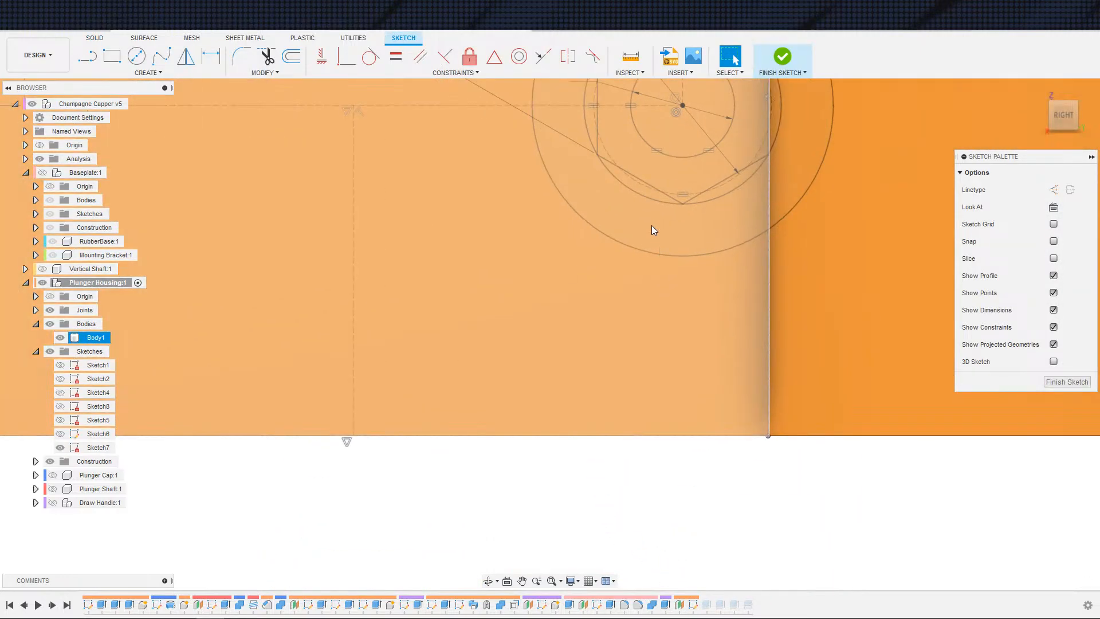
left_click(642, 197)
left_click(638, 186)
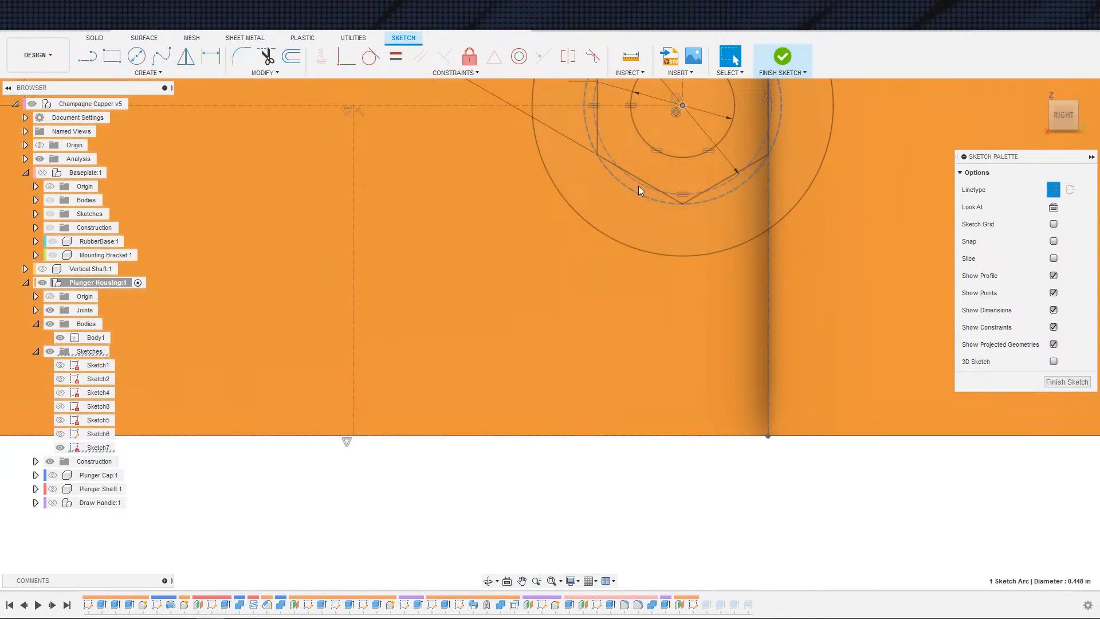
key("x")
left_click(778, 61)
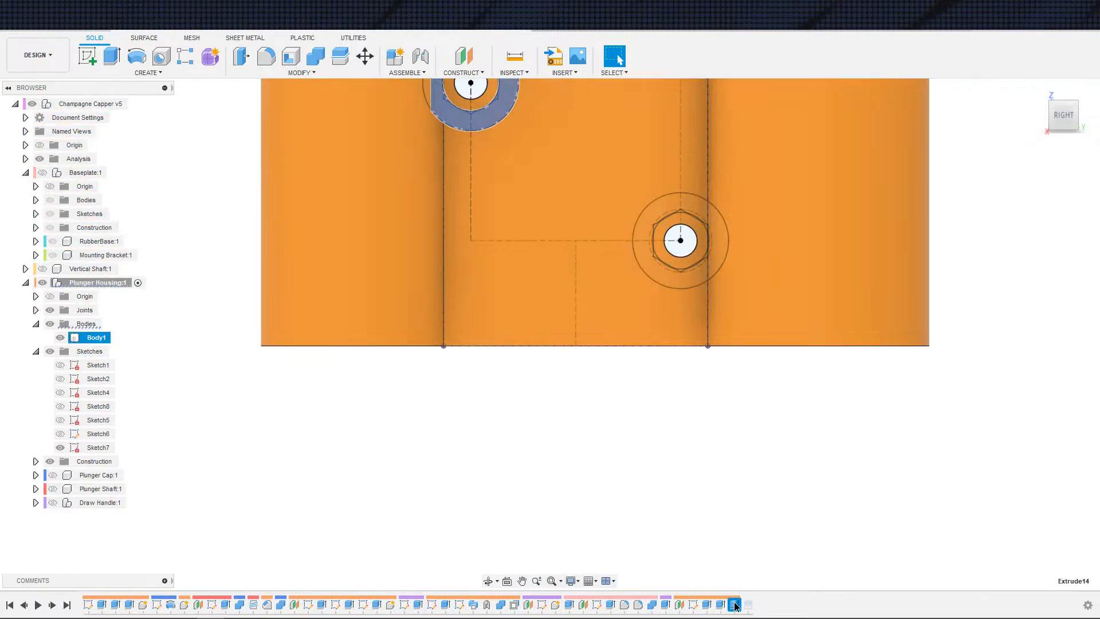
Step: Edit the nut boss extrude with the housing hidden and add the hexagon corner profiles of the nuts to its selection
double_click(734, 604)
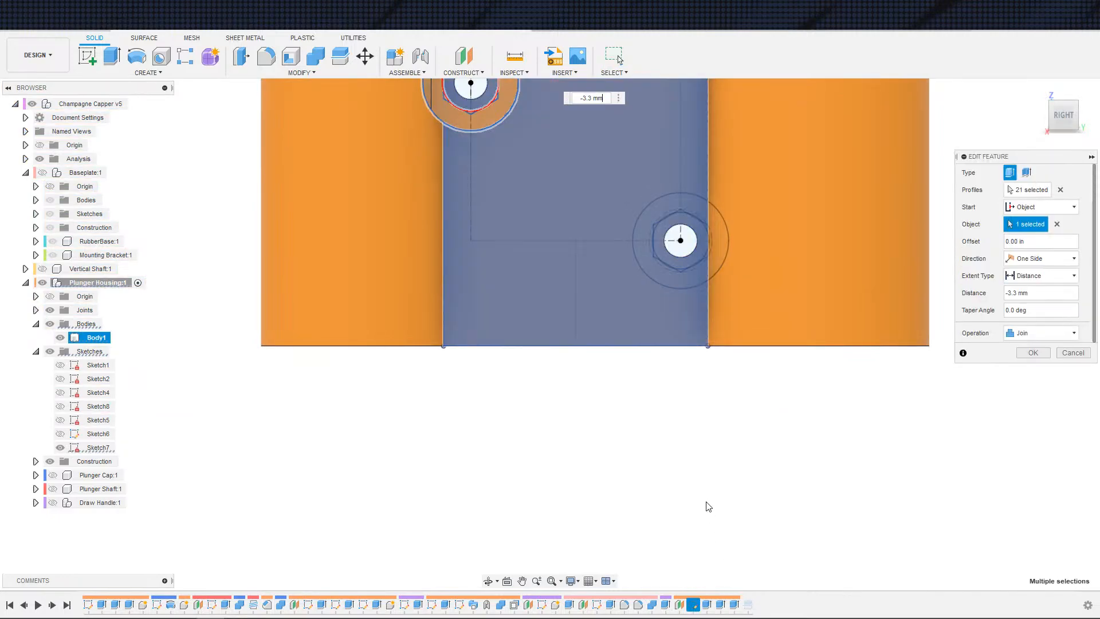
left_click(59, 338)
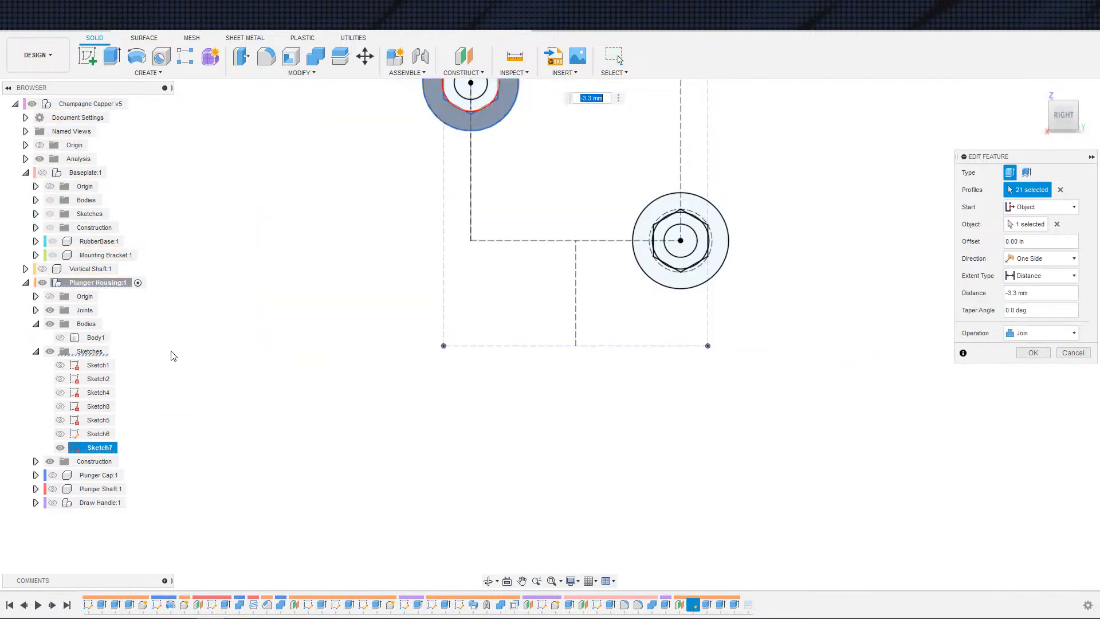
scroll(499, 322, "up", 5)
scroll(424, 390, "up", 4)
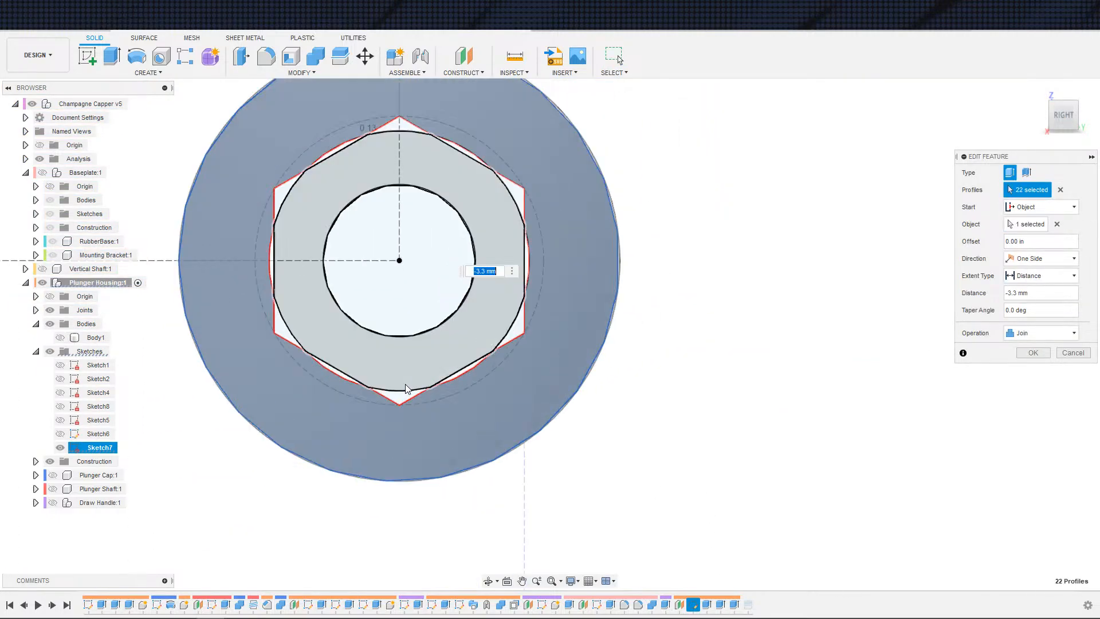
left_click(398, 396)
left_click(397, 395)
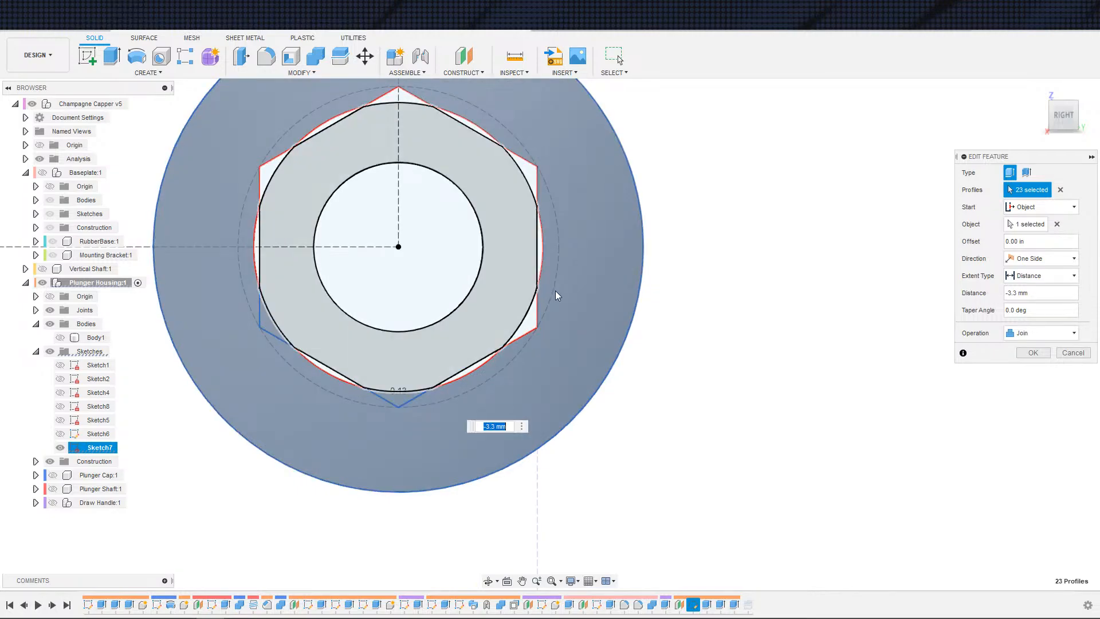
left_click(534, 308)
left_click(536, 174)
left_click(538, 178)
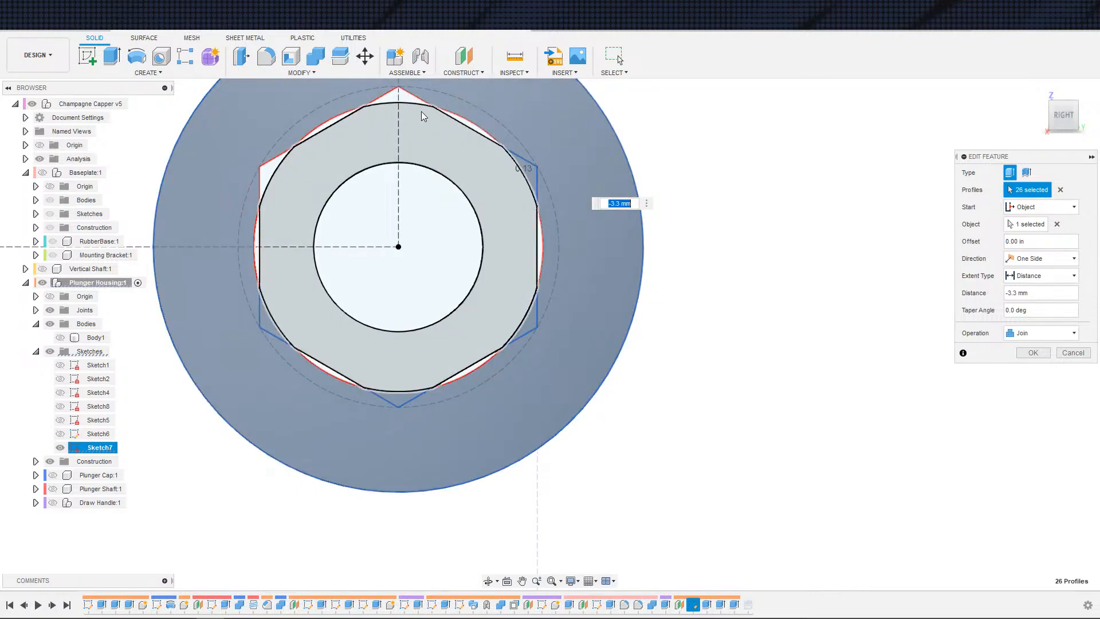
left_click(400, 96)
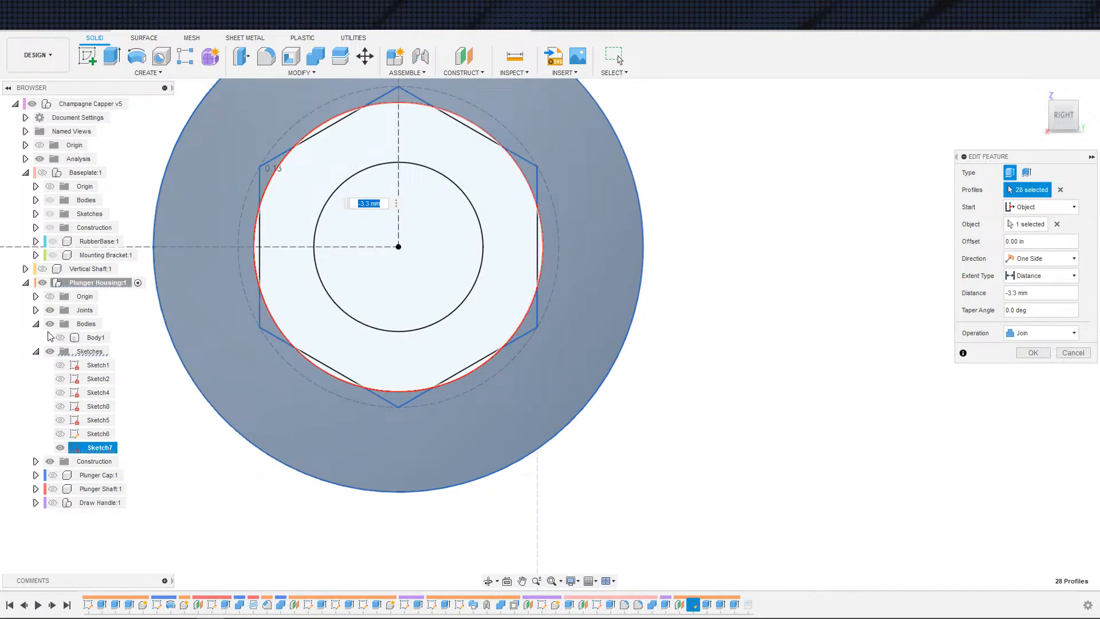
scroll(252, 373, "down", 5)
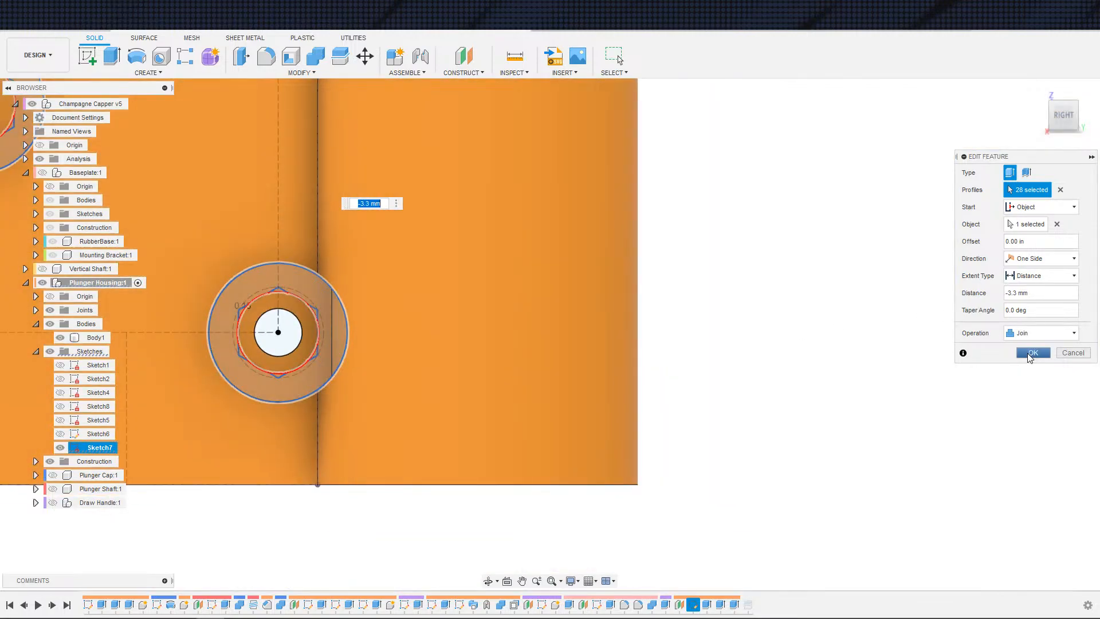
left_click(1031, 353)
Step: Inspect the hex pockets of the nut bosses on the housing side from several angles
mouse_move(689, 433)
middle_mouse_down("shift")
mouse_move(589, 423)
mouse_move(602, 389)
mouse_move(785, 421)
middle_mouse_up("shift")
scroll(670, 425, "up", 3)
middle_click_drag(543, 439, 496, 442, "shift")
scroll(367, 440, "up", 3)
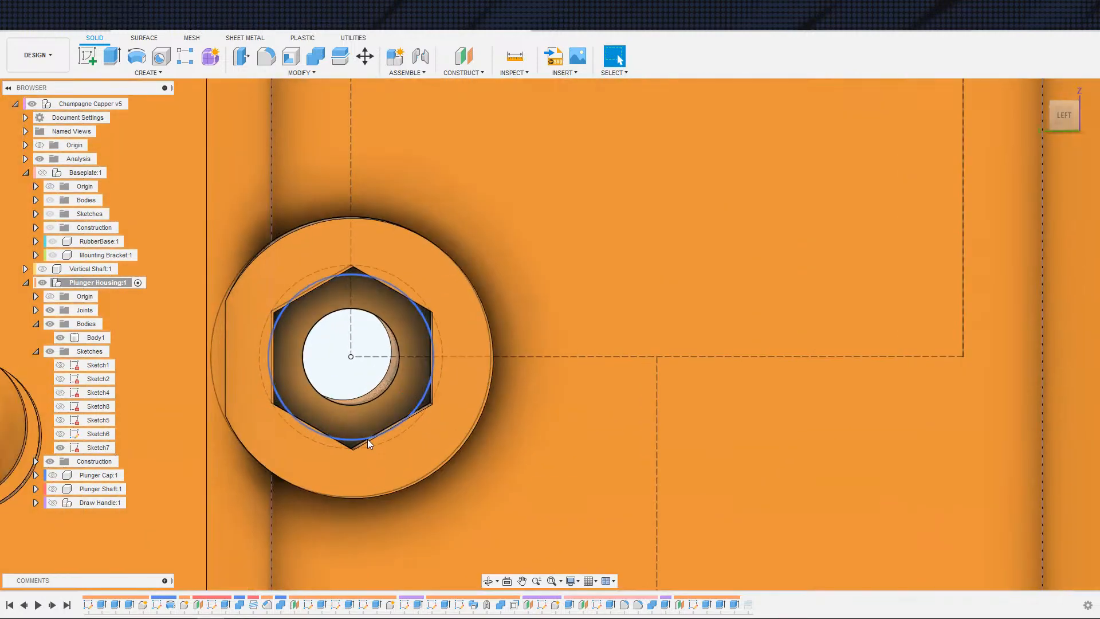
left_click(367, 440)
middle_click_drag(367, 440, 412, 424, "shift")
scroll(412, 364, "down", 3)
middle_click_drag(429, 258, 435, 523)
scroll(402, 226, "down", 2)
middle_click_drag(402, 225, 450, 483)
scroll(425, 313, "up", 5)
mouse_move(462, 423)
middle_mouse_down("shift")
mouse_move(477, 403)
mouse_move(473, 414)
mouse_move(483, 416)
mouse_move(469, 415)
middle_mouse_up("shift")
scroll(467, 395, "down", 1)
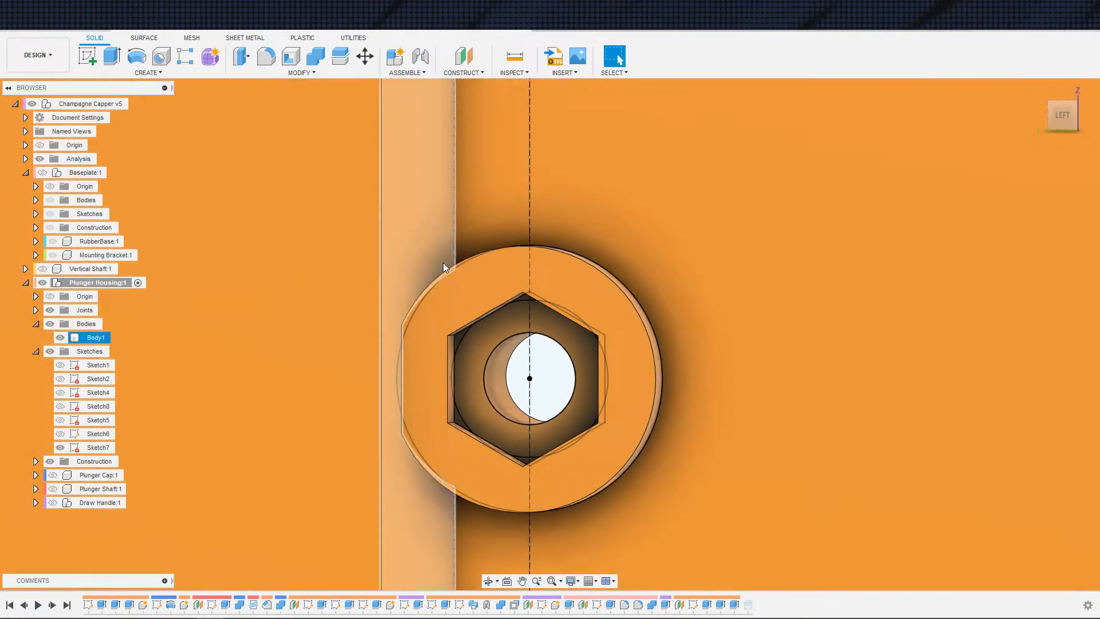
scroll(491, 337, "down", 3)
middle_click_drag(492, 337, 516, 364, "shift")
scroll(526, 346, "down", 2)
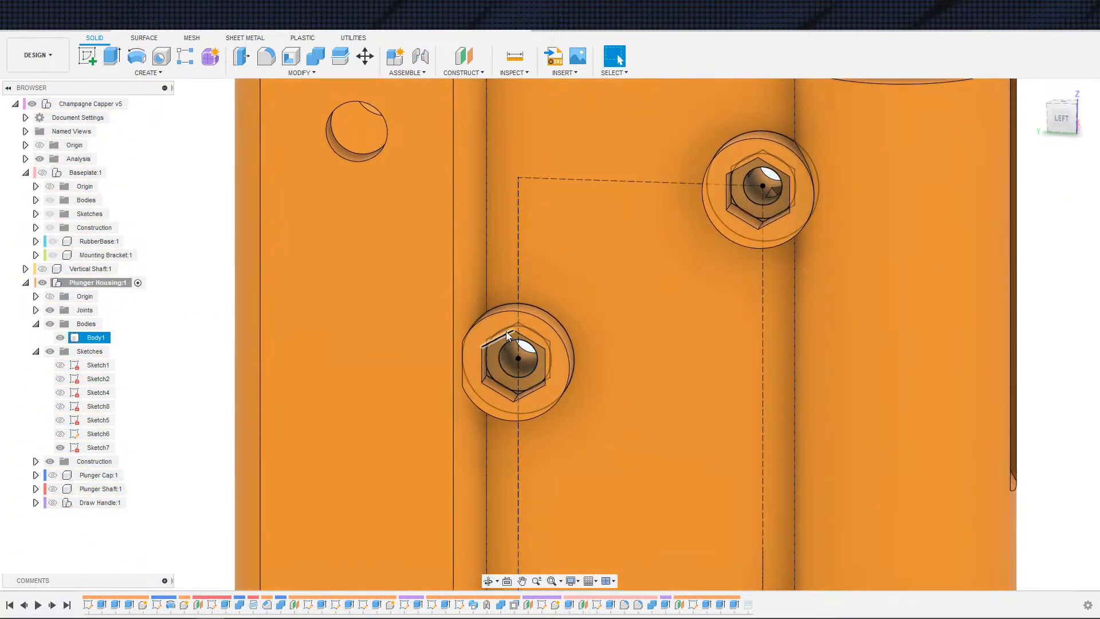
scroll(708, 296, "up", 2)
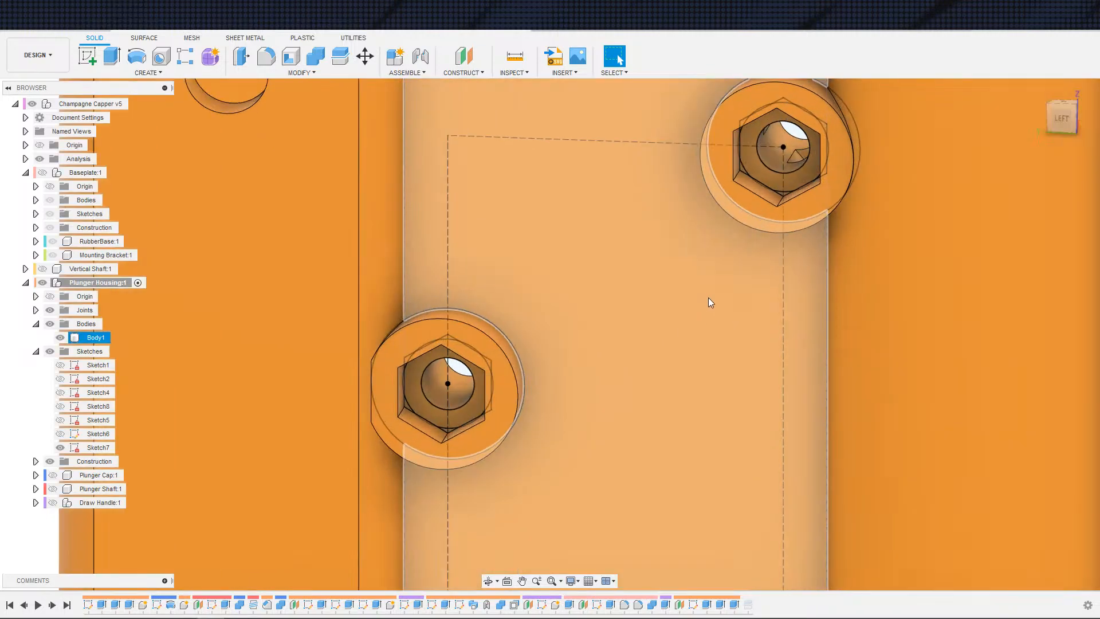
middle_click_drag(821, 254, 711, 331)
scroll(696, 340, "up", 4)
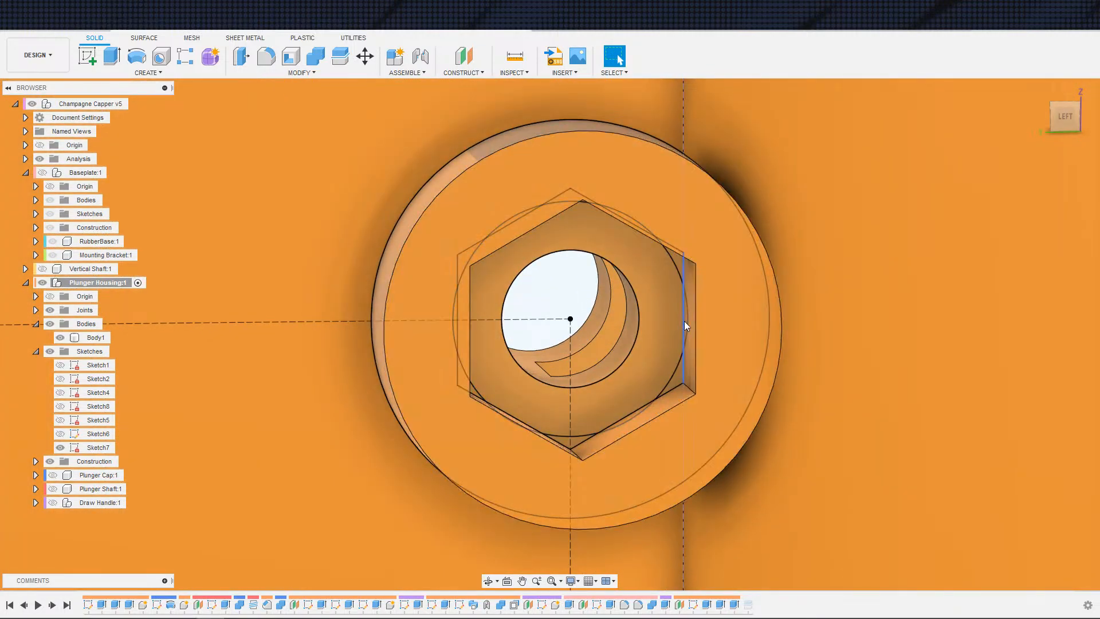
scroll(703, 435, "down", 2)
scroll(704, 424, "down", 5)
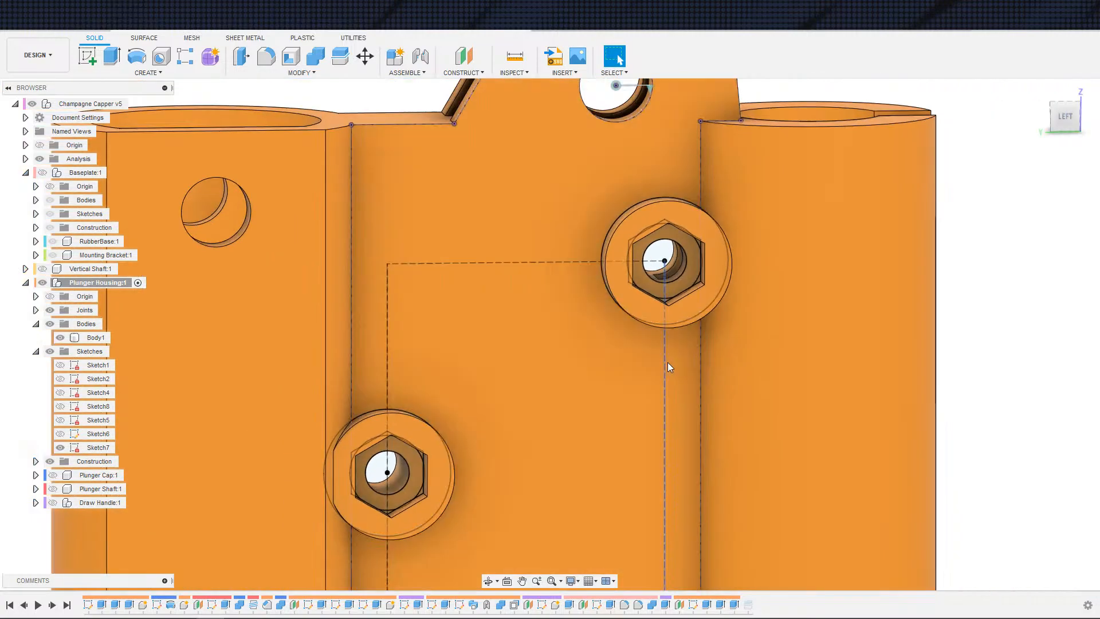
scroll(664, 332, "up", 2)
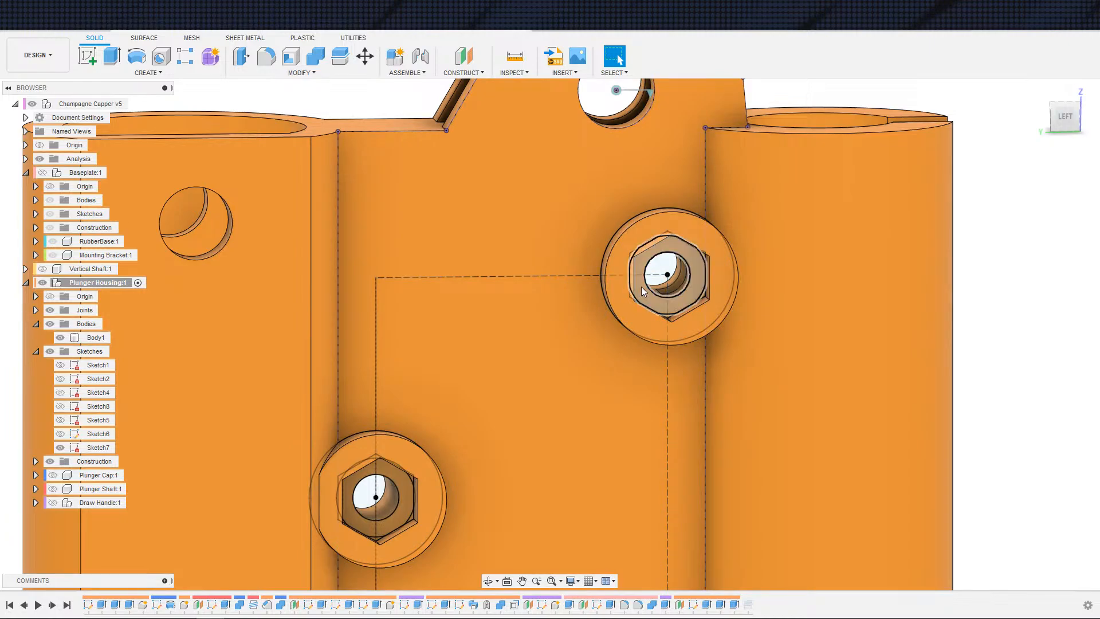
scroll(633, 405, "down", 4)
middle_click_drag(630, 407, 564, 199)
scroll(579, 240, "down", 2)
key("Escape")
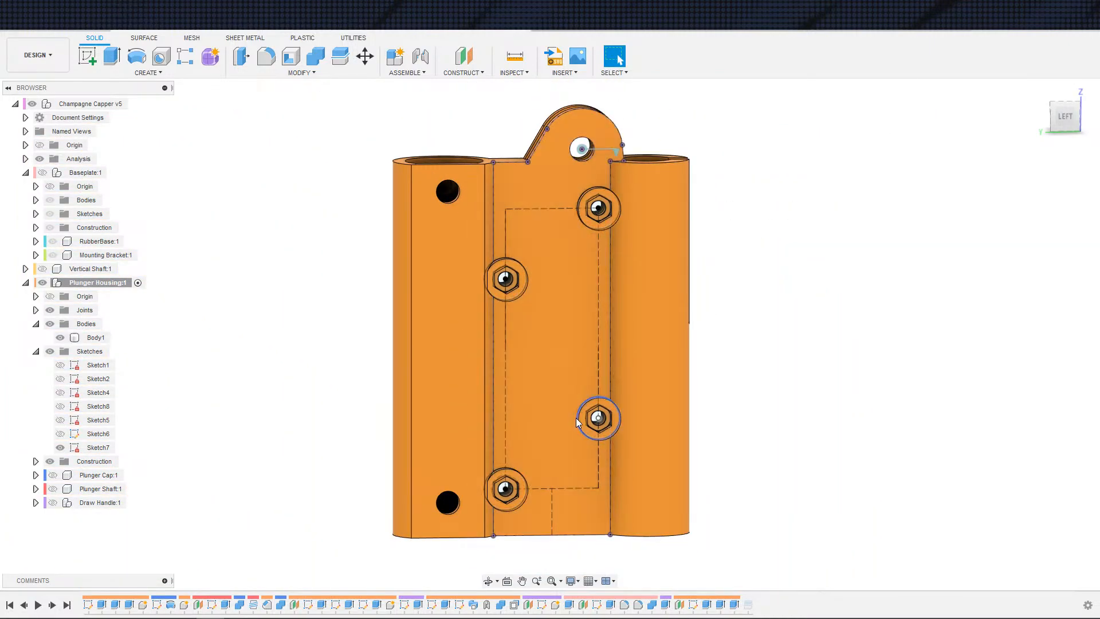
scroll(630, 395, "up", 2)
scroll(610, 400, "down", 1)
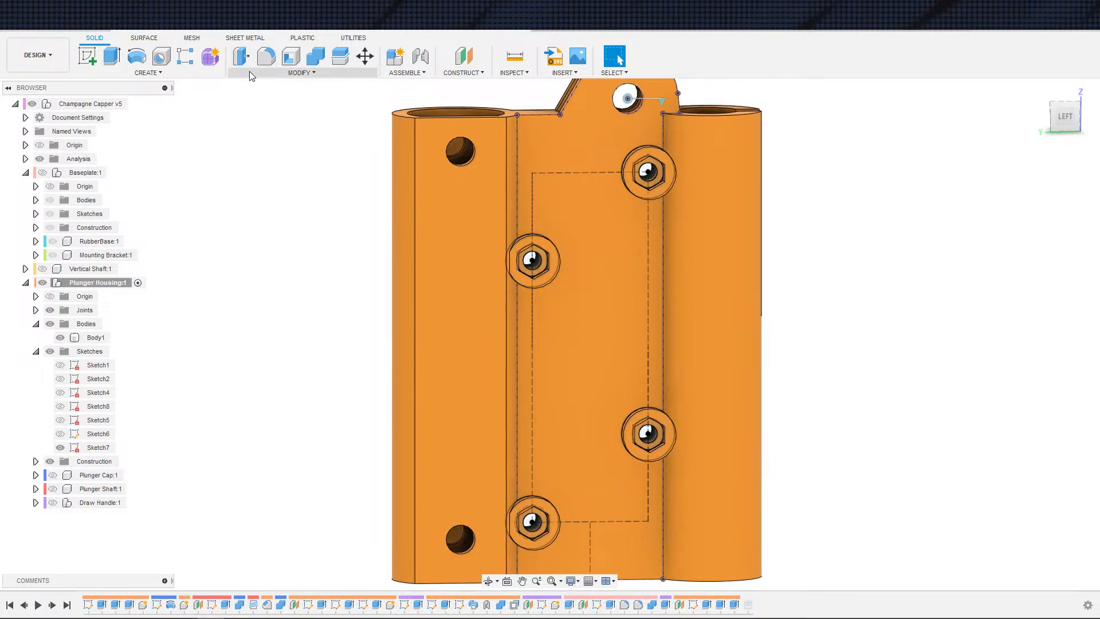
Step: Start Press Pull on two faces of a hex nut pocket, choose New Offset and set the distance to -0.05 mm
left_click(242, 57)
scroll(742, 231, "up", 1)
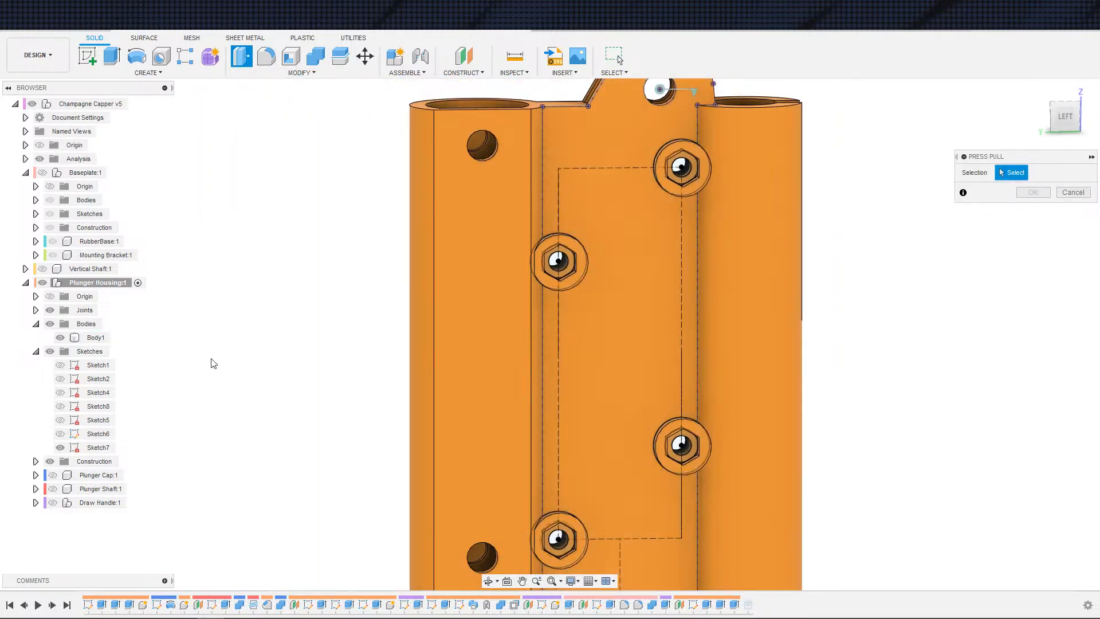
scroll(280, 355, "up", 6)
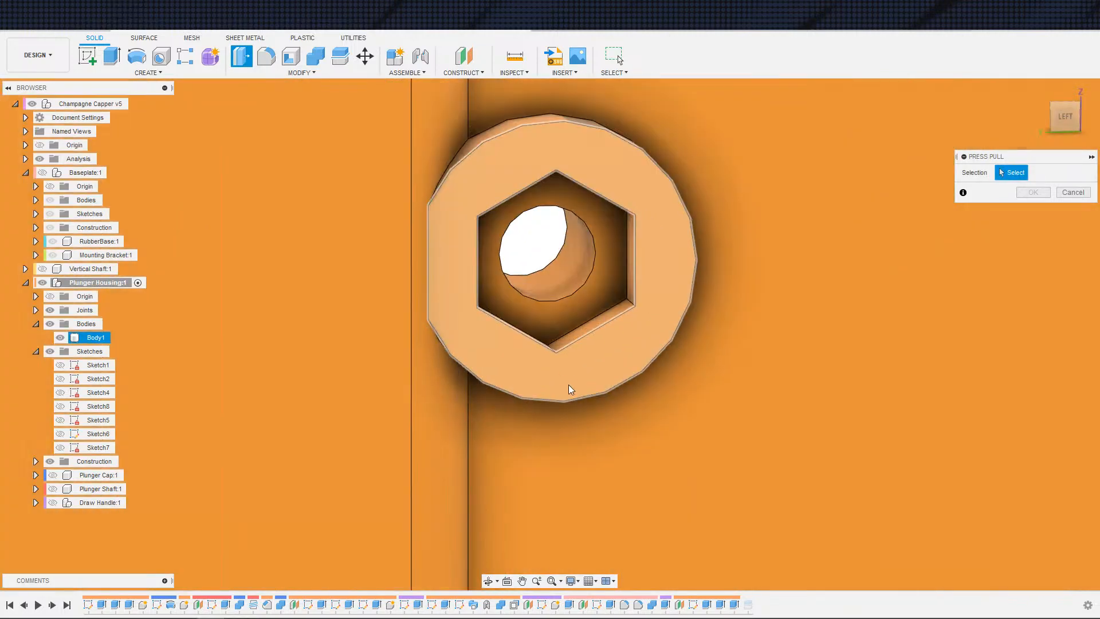
middle_click_drag(569, 384, 475, 356, "shift")
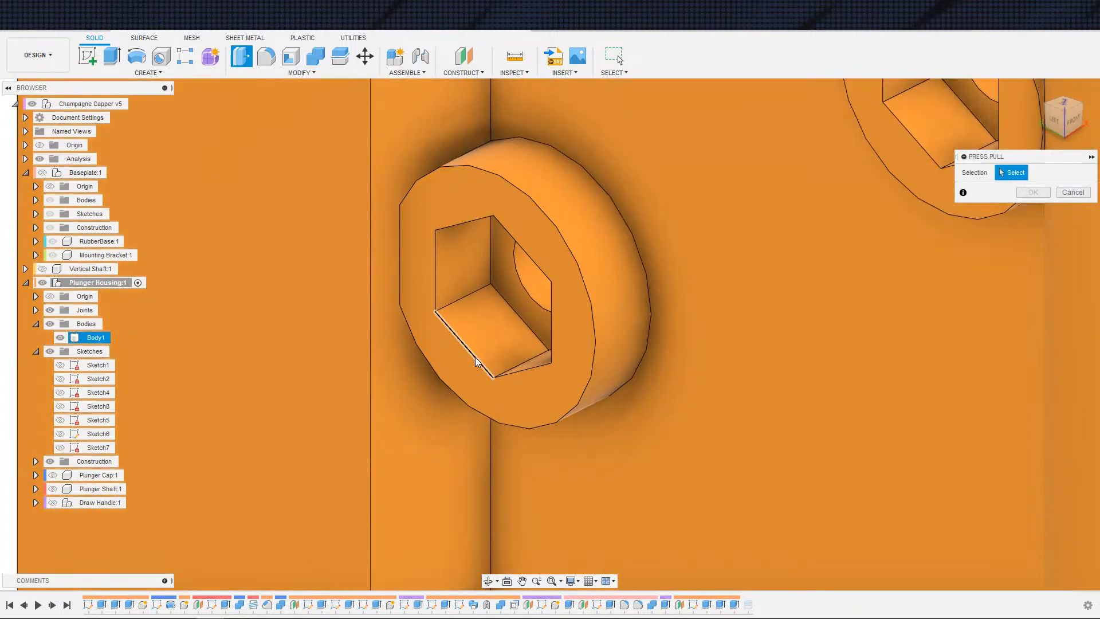
left_click(464, 292)
left_click(500, 318)
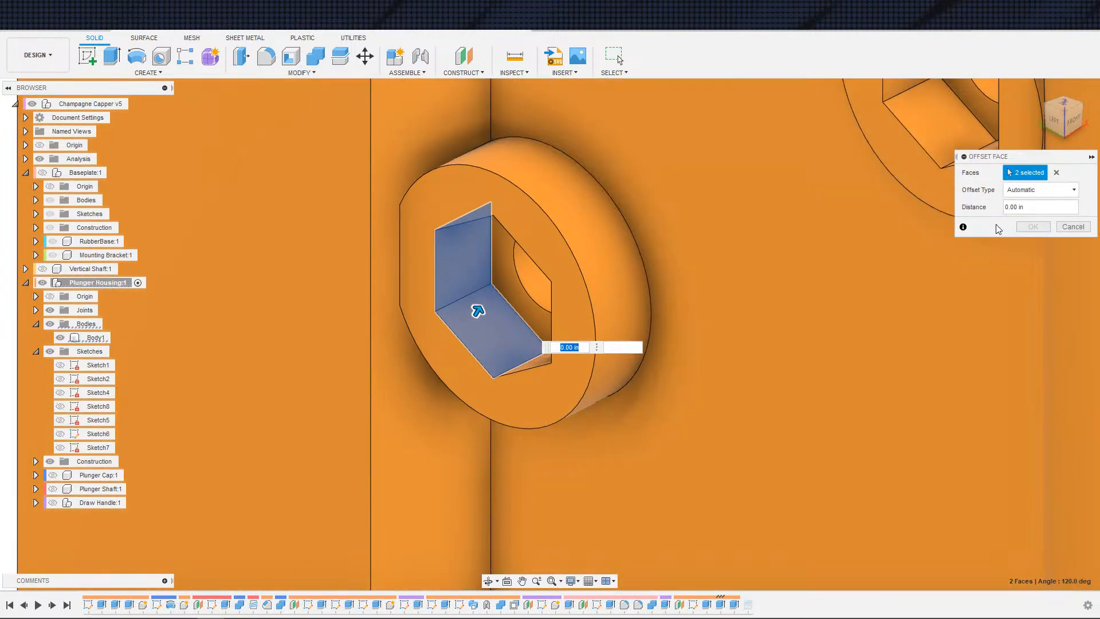
left_click(1038, 190)
left_click(1039, 214)
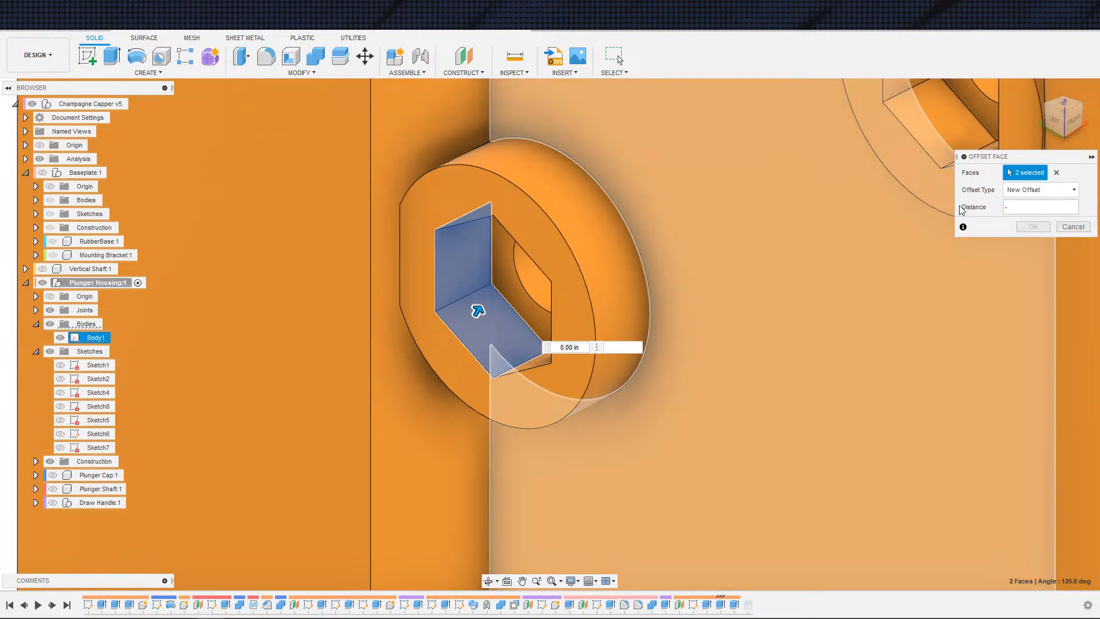
type("-.05")
key("Return")
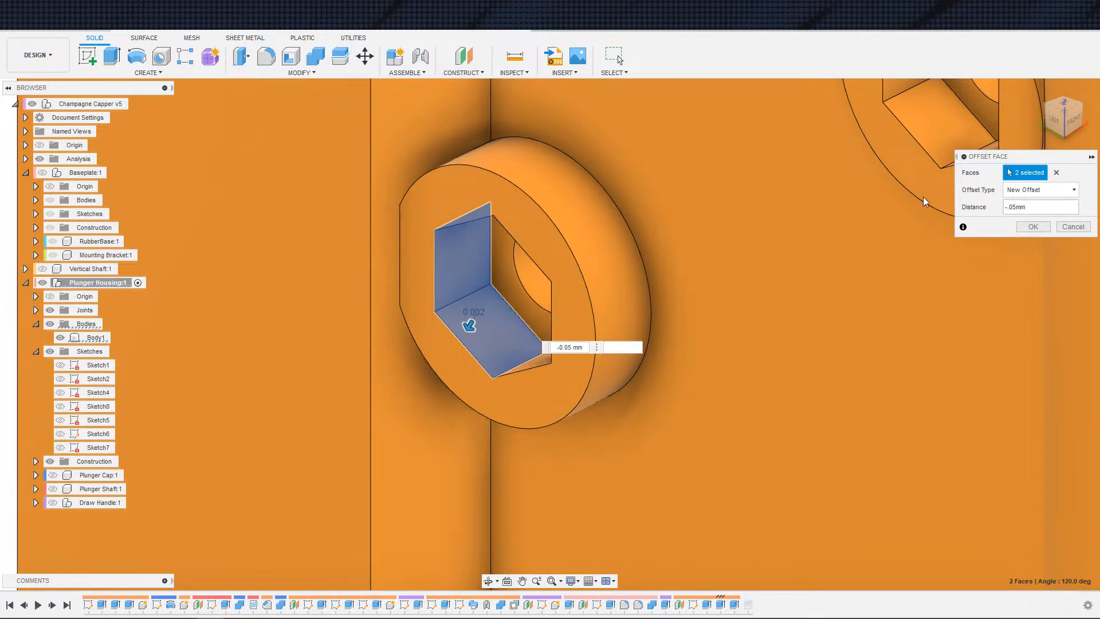
Step: Add the remaining faces of that hex pocket and re-enter -0.05 mm as the offset distance
middle_click_drag(924, 201, 594, 445, "shift")
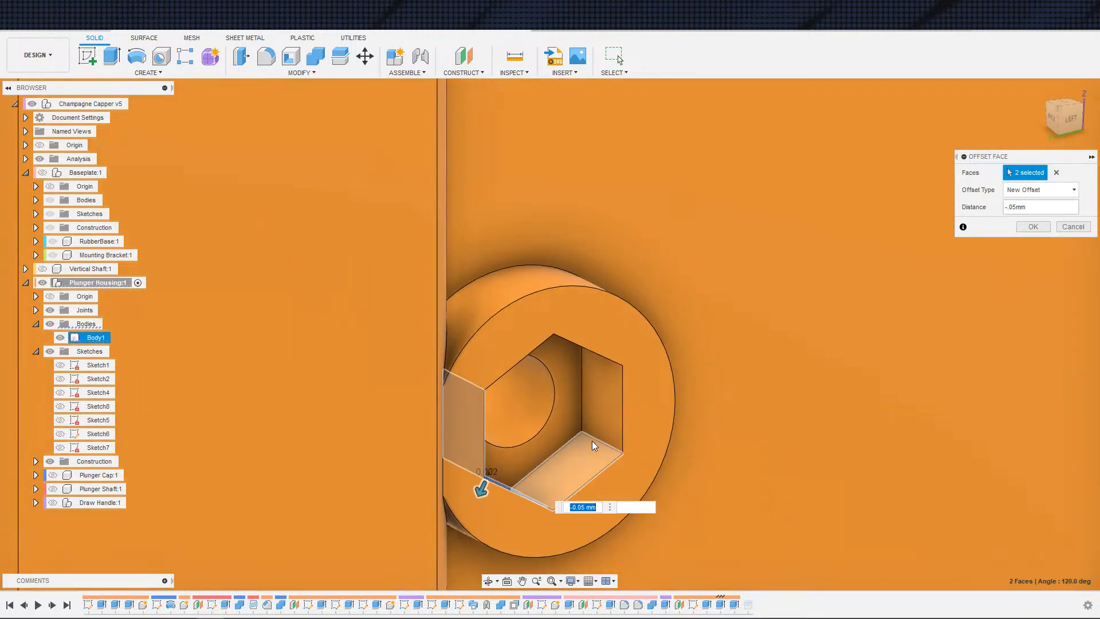
left_click_drag(594, 445, 614, 429)
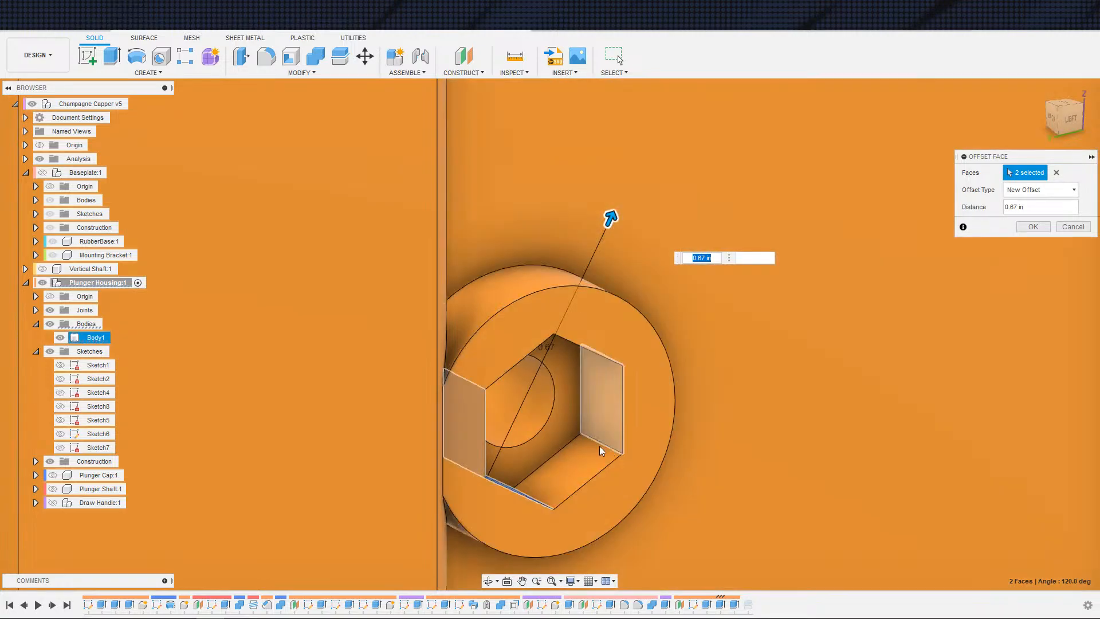
left_click(585, 456, "ctrl")
left_click(603, 432, "ctrl")
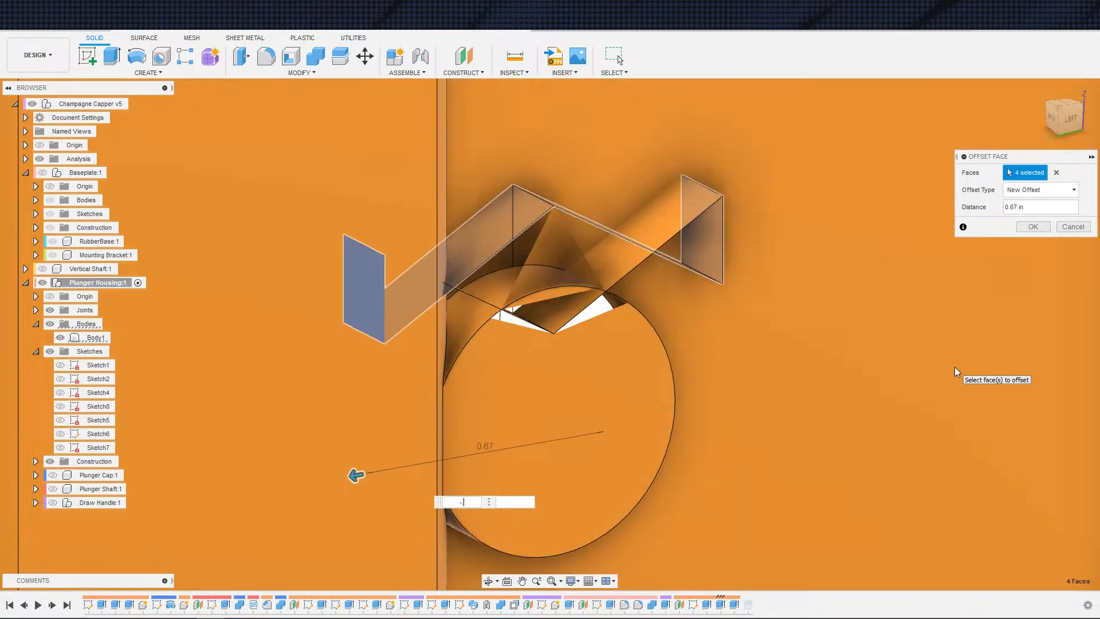
type("5mm")
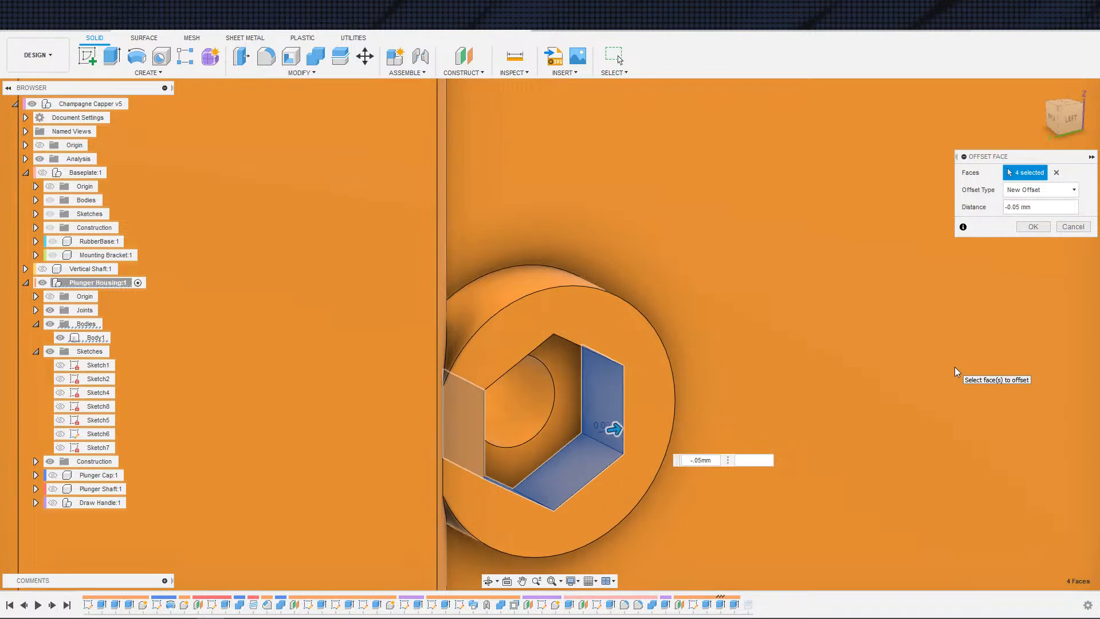
middle_click_drag(864, 371, 784, 322, "shift")
left_click(465, 307)
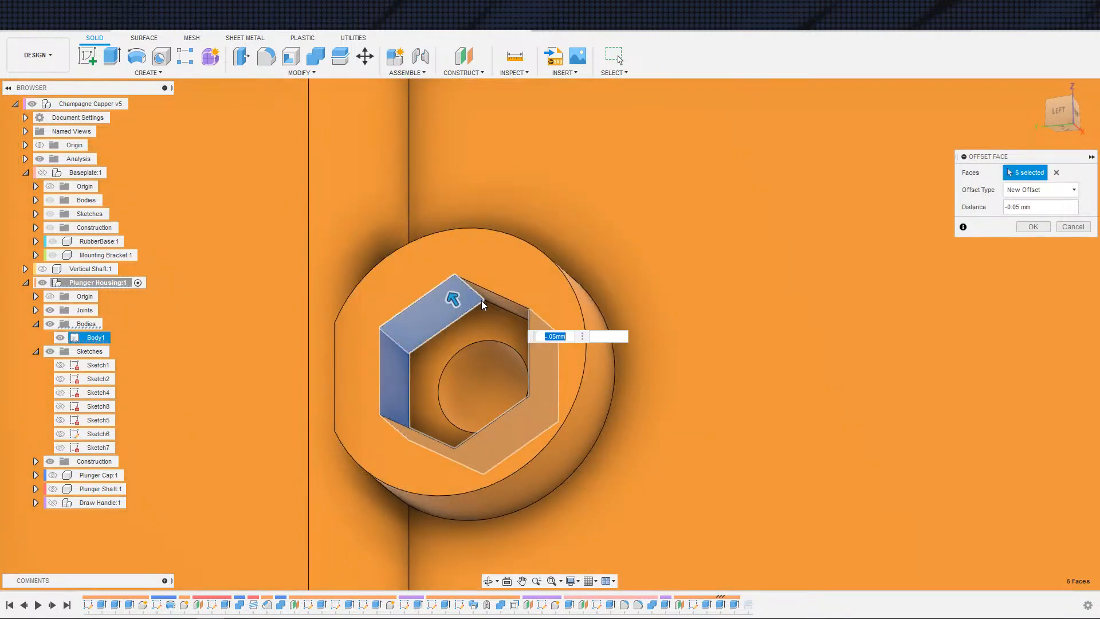
left_click(491, 296)
Step: Add the faces of the second hex nut pocket on the housing to the offset face selection
scroll(673, 238, "down", 4)
middle_click_drag(748, 219, 632, 435)
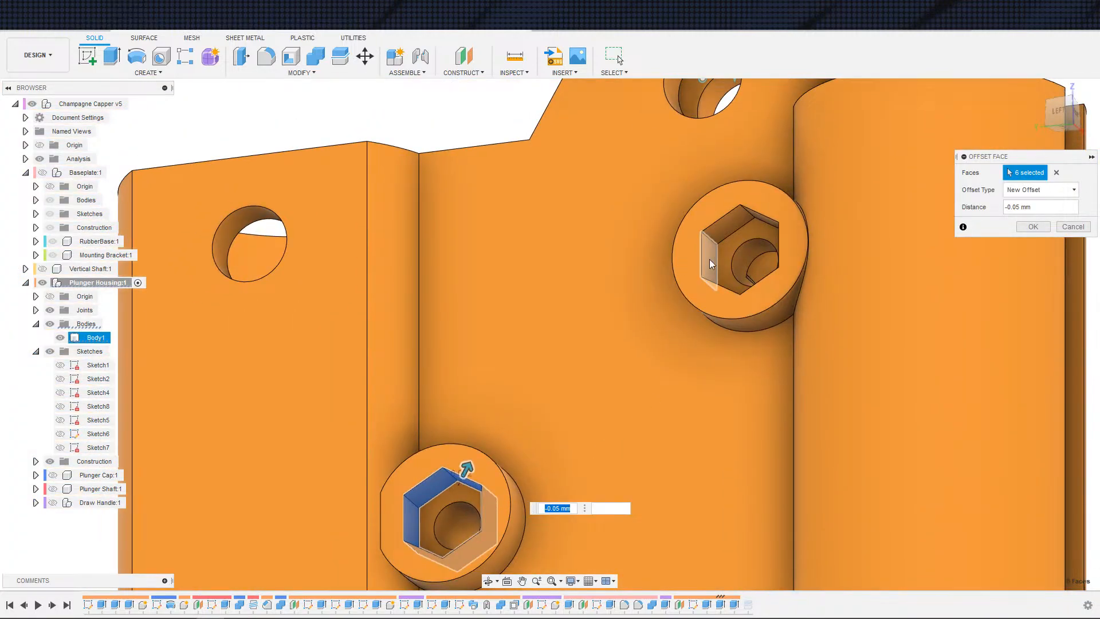
left_click(709, 259)
left_click(727, 222)
left_click(757, 219)
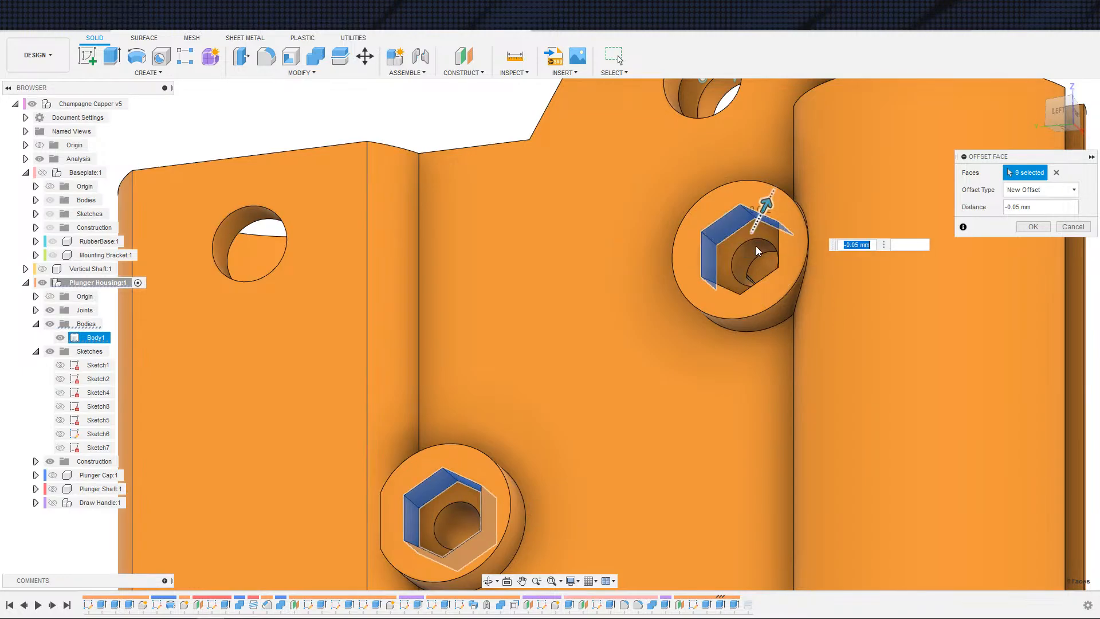
middle_click_drag(755, 246, 778, 315, "shift")
left_click(757, 313)
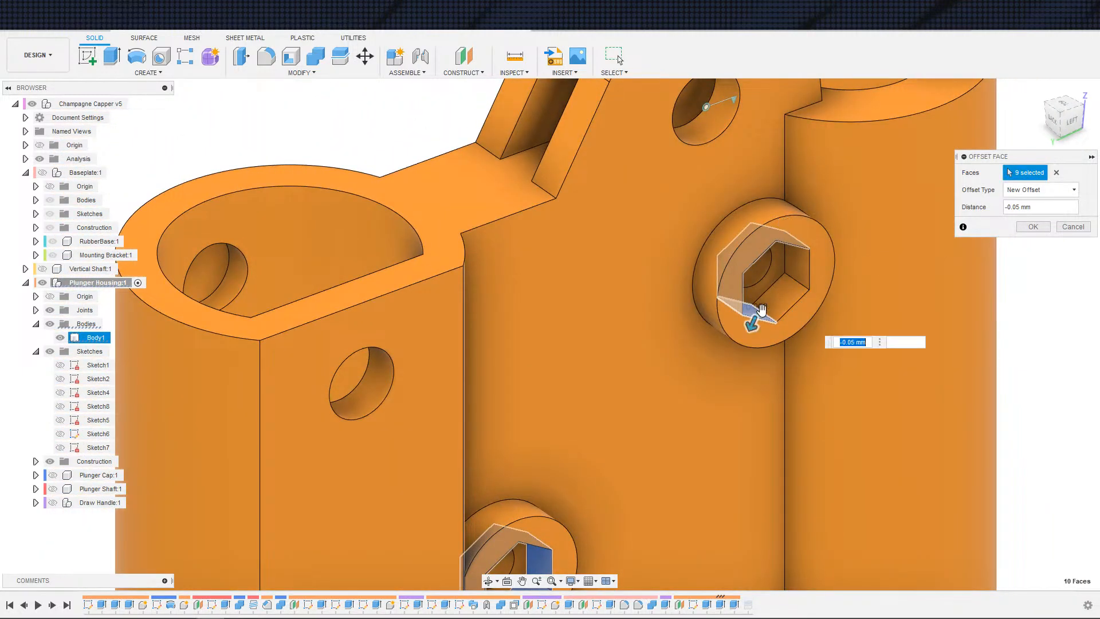
left_click(780, 299)
left_click(799, 278)
Step: Add the faces of the third hex nut pocket to the offset face selection
scroll(785, 389, "down", 2)
middle_click_drag(785, 463, 723, 186)
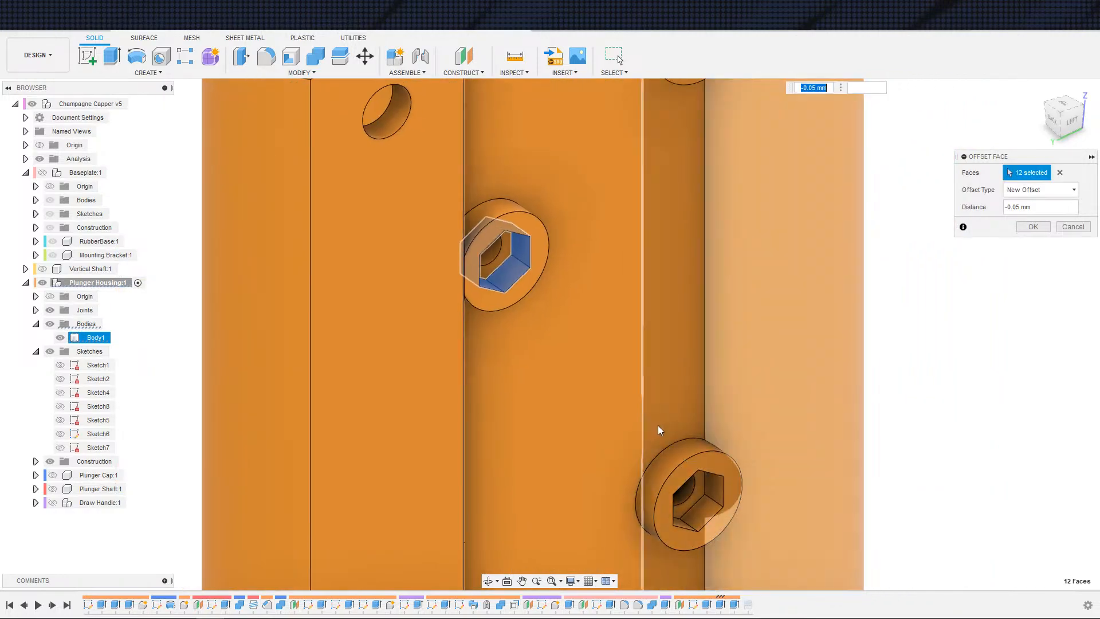
middle_click_drag(658, 425, 684, 285)
scroll(725, 393, "up", 4)
left_click(678, 345)
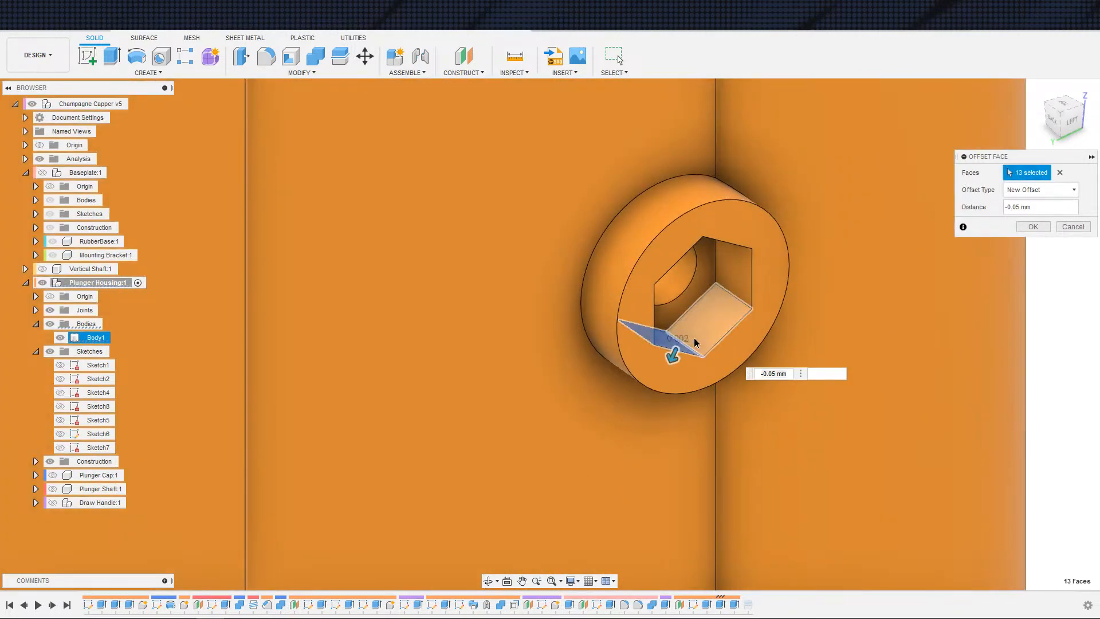
left_click(693, 338)
left_click(741, 289)
middle_click_drag(730, 351, 622, 292, "shift")
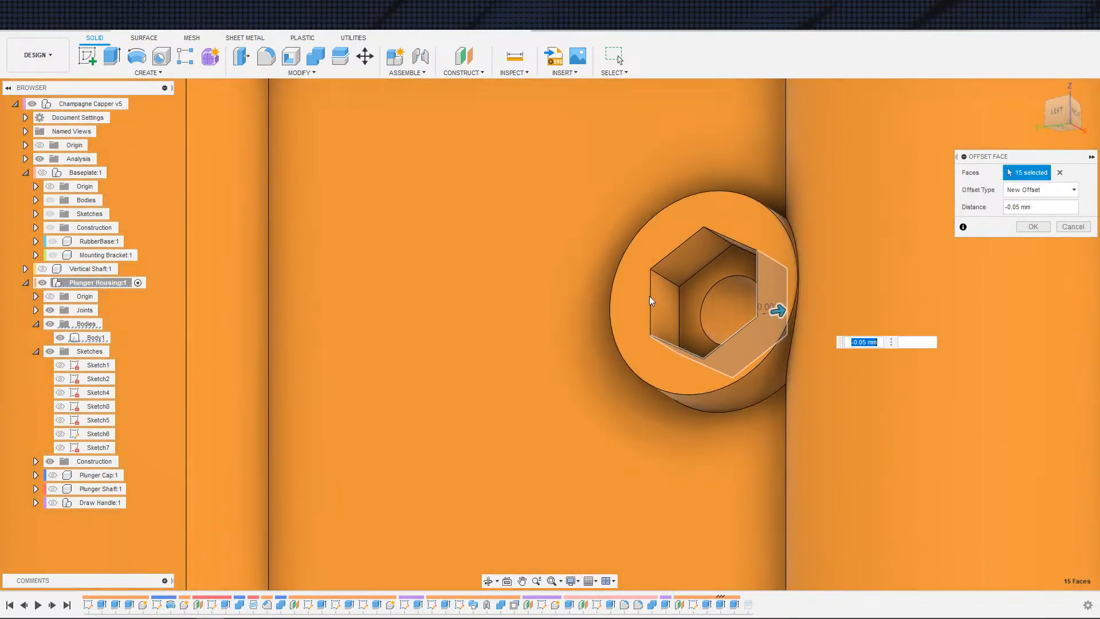
left_click(655, 299)
left_click(689, 258)
middle_click_drag(694, 307, 721, 259, "shift")
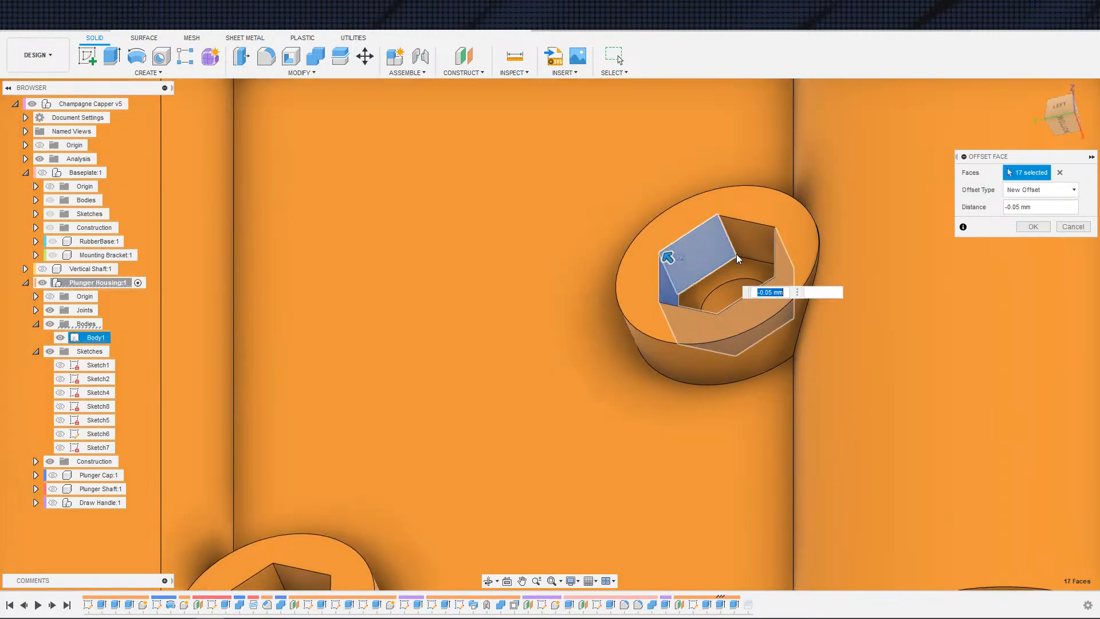
left_click(753, 248)
Step: Add the faces of the fourth hex nut pocket to the offset face selection
middle_click_drag(653, 392, 860, 210)
scroll(861, 211, "down", 1)
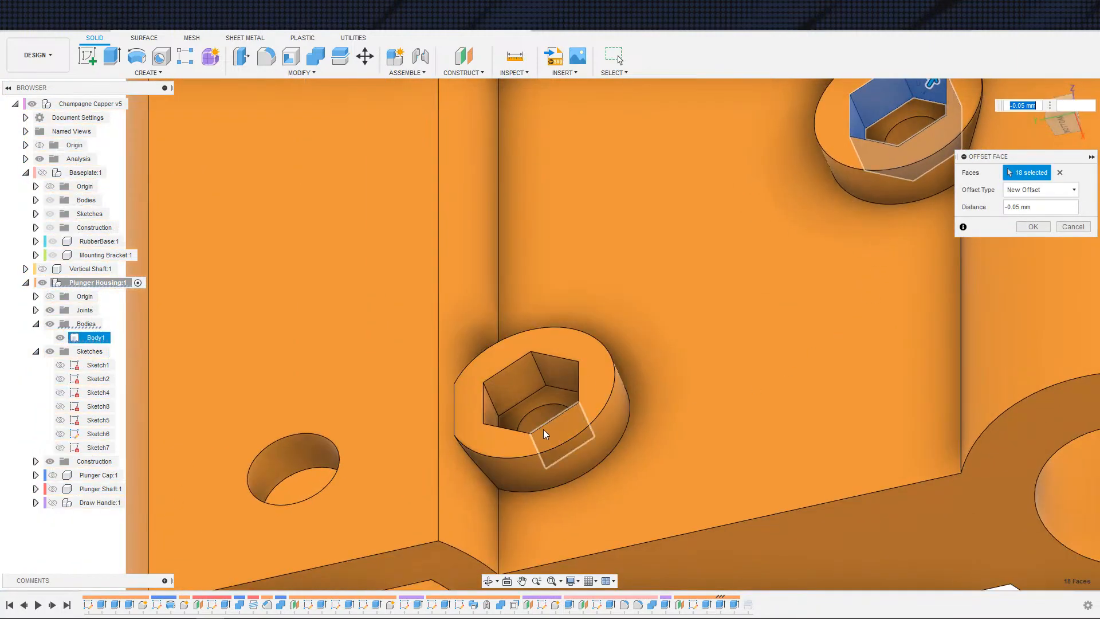
left_click(493, 415)
left_click(507, 390)
left_click(557, 370)
middle_click_drag(570, 413, 593, 411, "shift")
left_click(592, 411)
middle_click_drag(598, 453, 564, 464, "shift")
left_click(564, 464)
left_click(531, 459)
Step: Add the remaining hex pocket faces on the opposite side of the housing to the selection
scroll(642, 440, "down", 1)
scroll(642, 440, "down", 3)
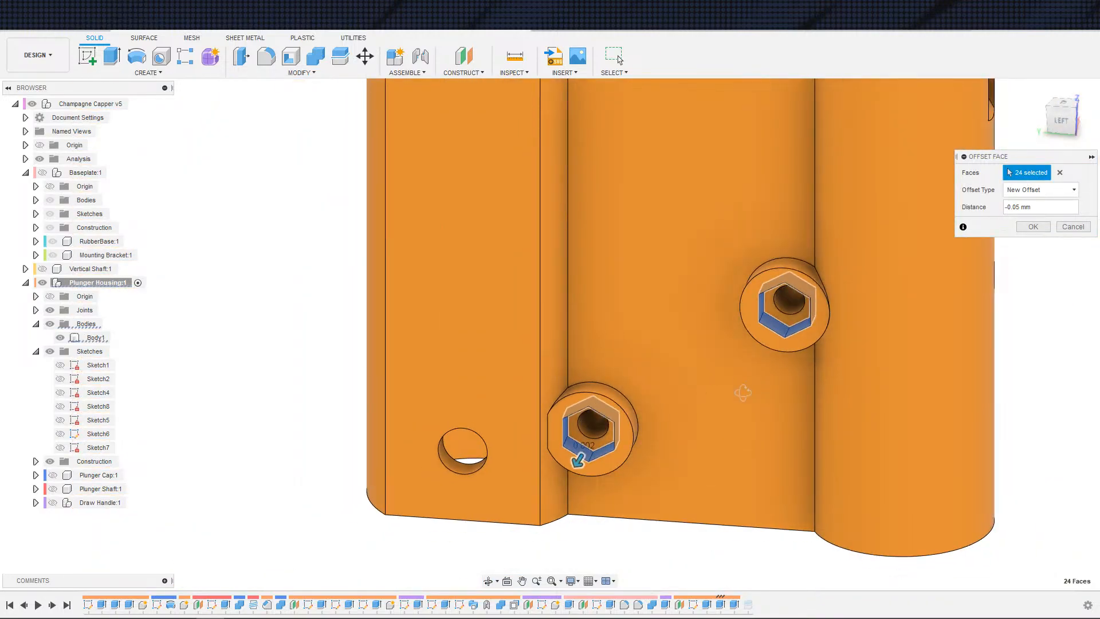
middle_click_drag(744, 393, 603, 407, "shift")
left_click(952, 463)
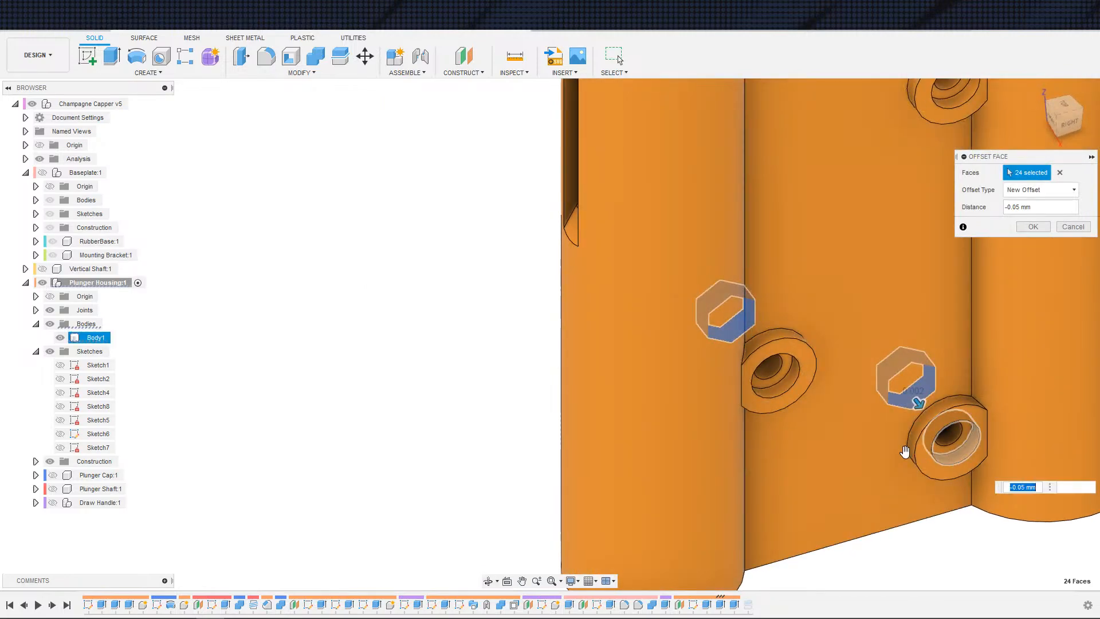
left_click(785, 393)
middle_click_drag(816, 334, 744, 506)
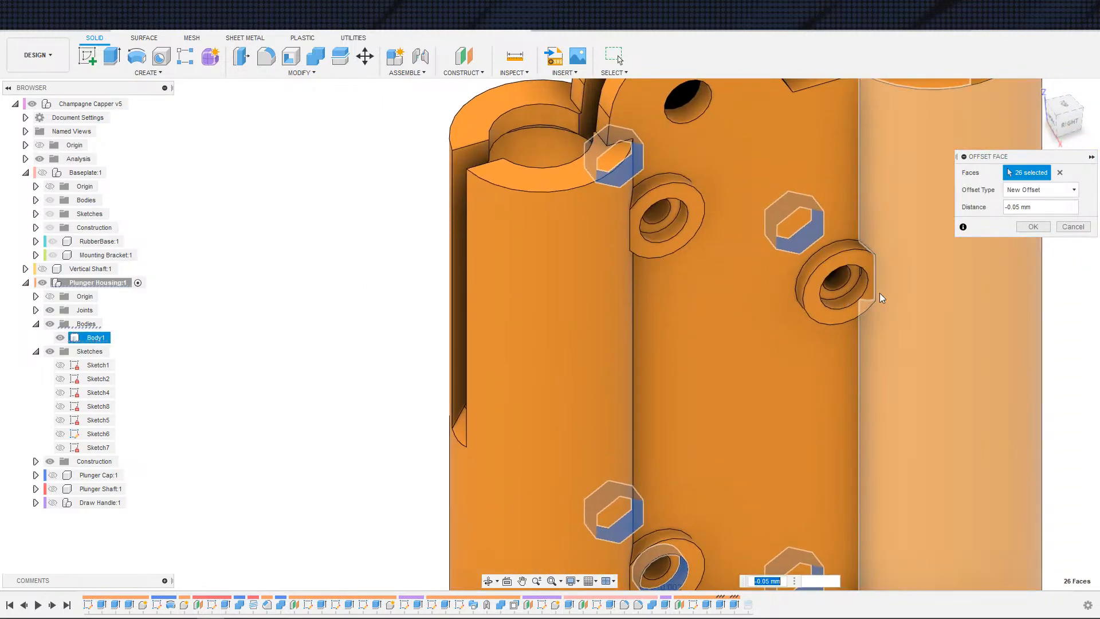
left_click(849, 296)
left_click(677, 231)
Step: Apply the -0.05 mm new offset to all selected hex pocket faces
scroll(714, 283, "down", 3)
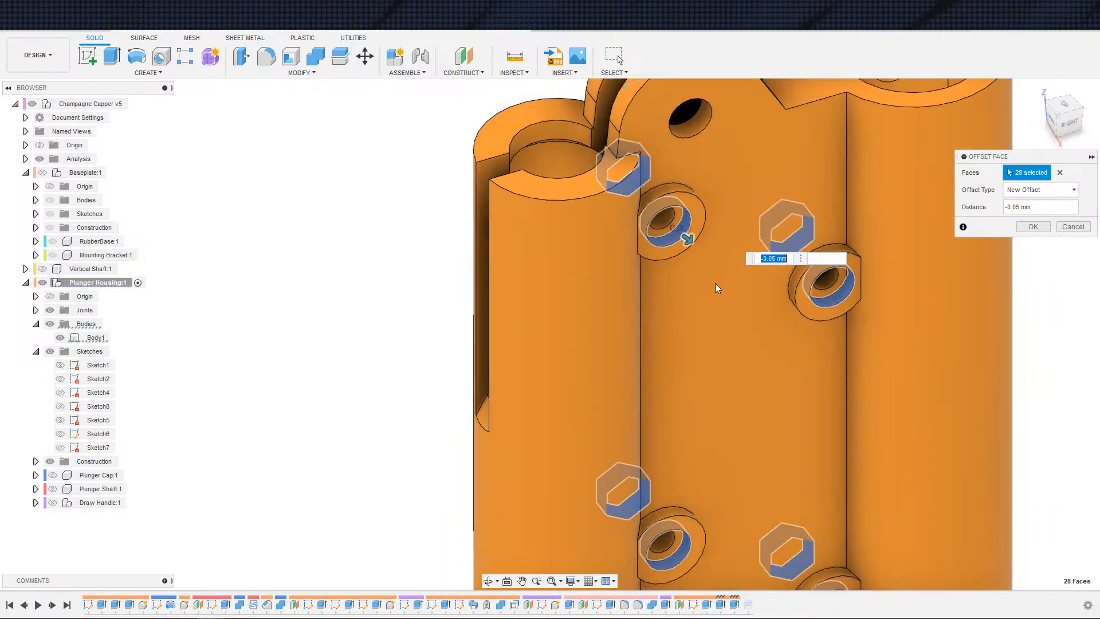
middle_click_drag(746, 320, 798, 316, "shift")
scroll(802, 312, "down", 2)
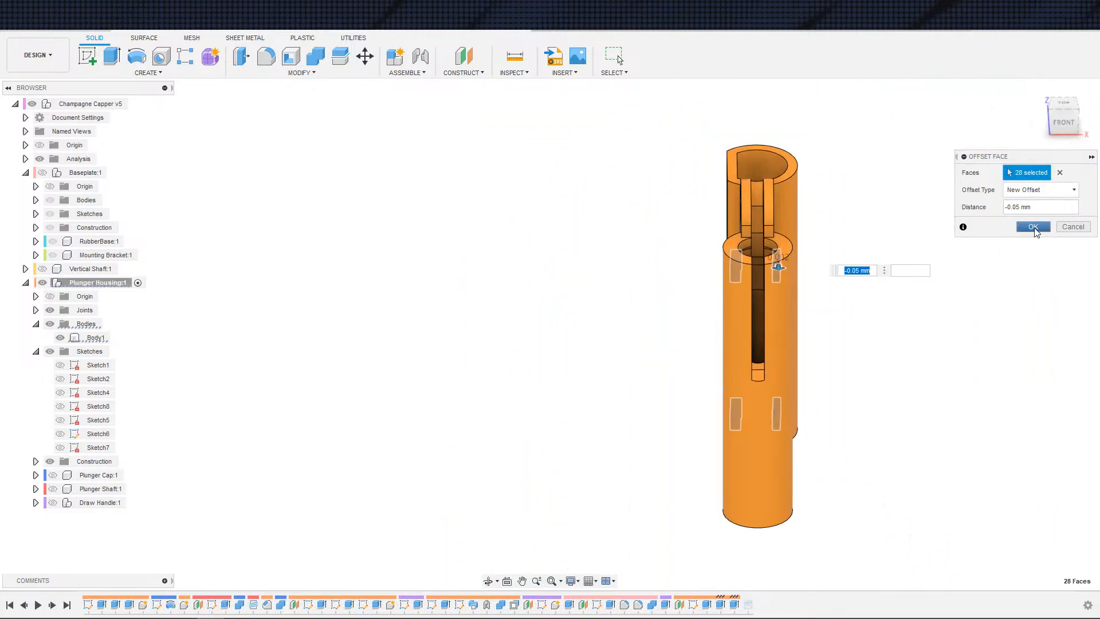
middle_click_drag(968, 291, 998, 258, "shift")
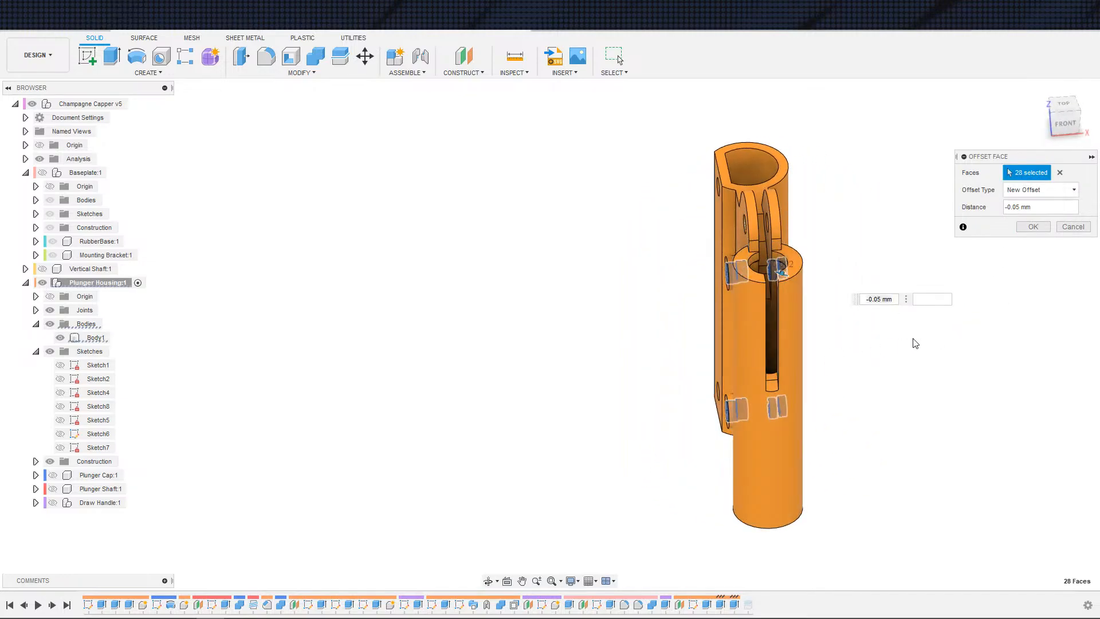
left_click(1030, 229)
Step: Roll the timeline to the end and activate the top-level Champagne Capper v5 assembly
scroll(859, 432, "down", 3)
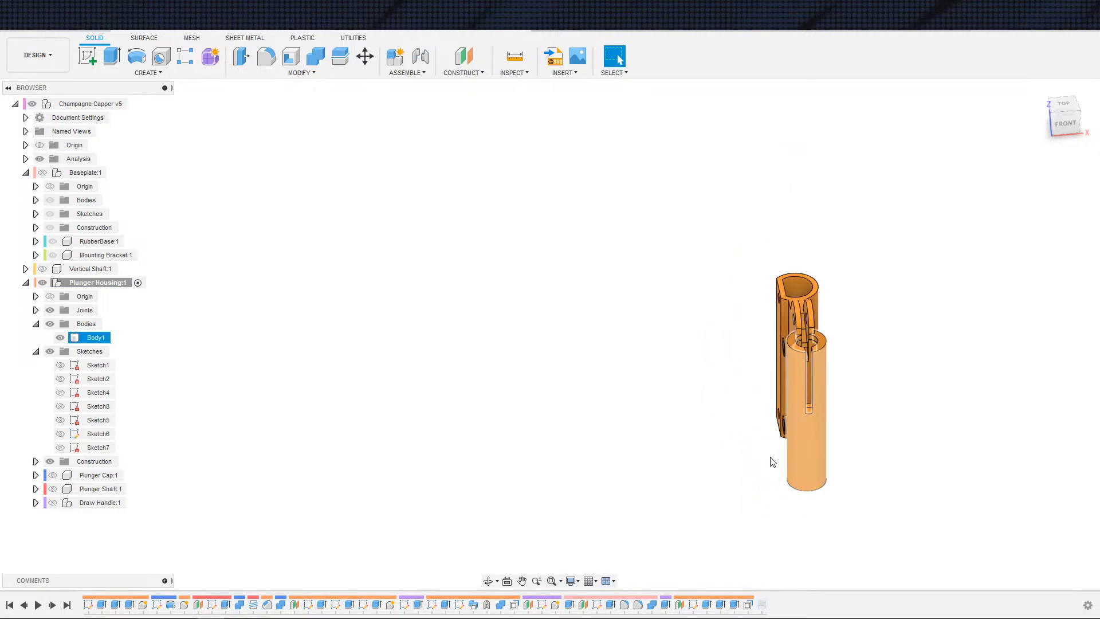
middle_click_drag(769, 457, 834, 480, "shift")
scroll(832, 448, "up", 3)
left_click(322, 567)
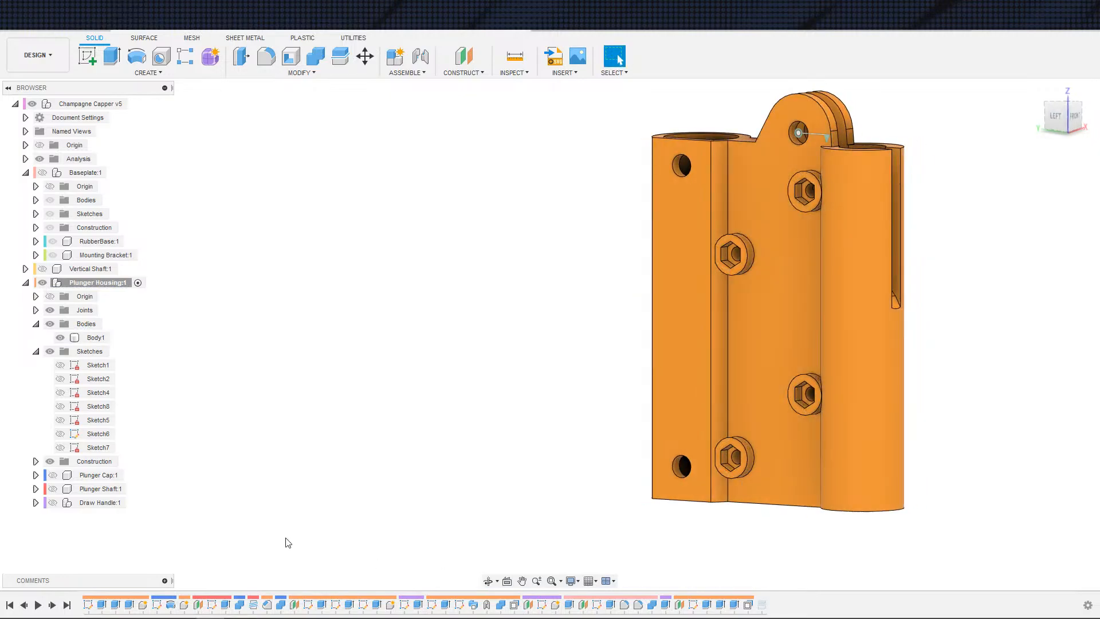
left_click(67, 605)
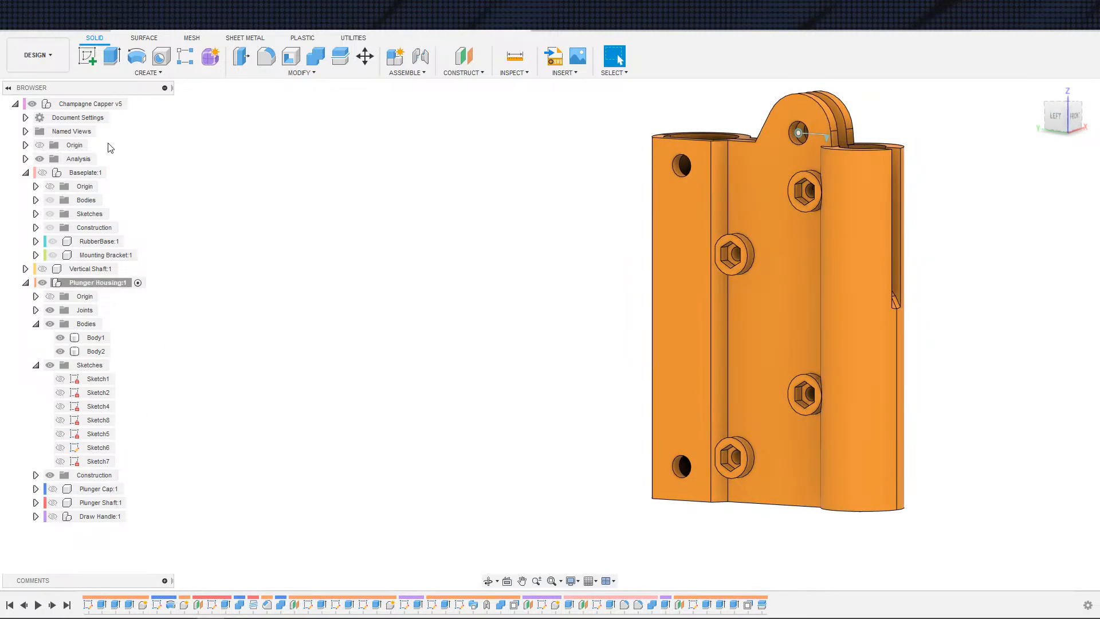
left_click(141, 103)
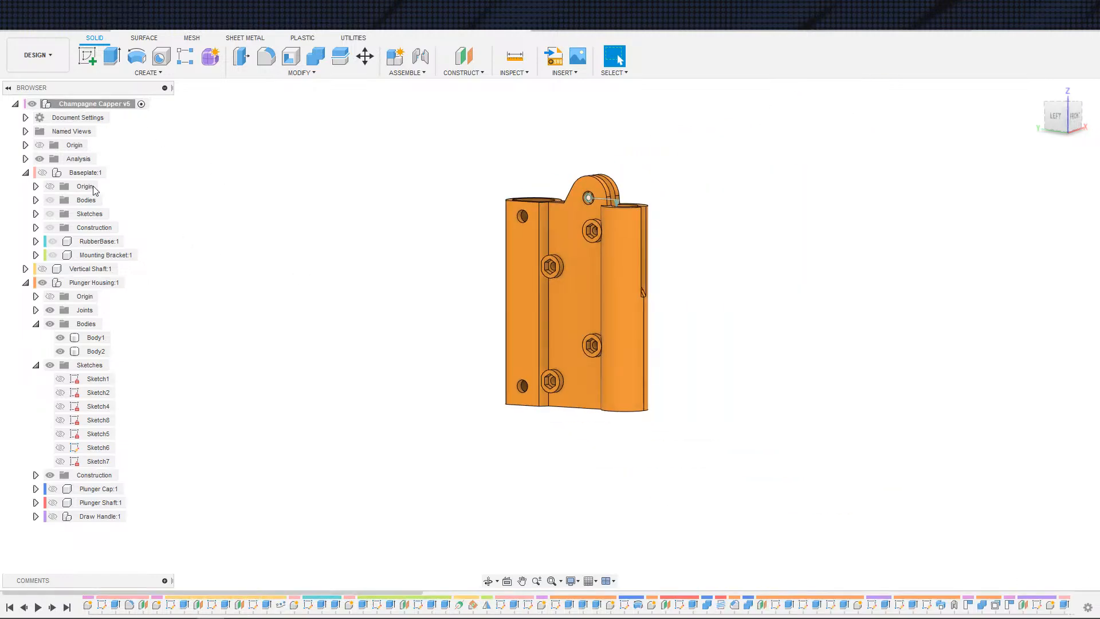
Step: Collapse Baseplate and show the Vertical Shaft, Plunger Cap, Plunger Shaft and Draw Handle components
left_click(26, 173)
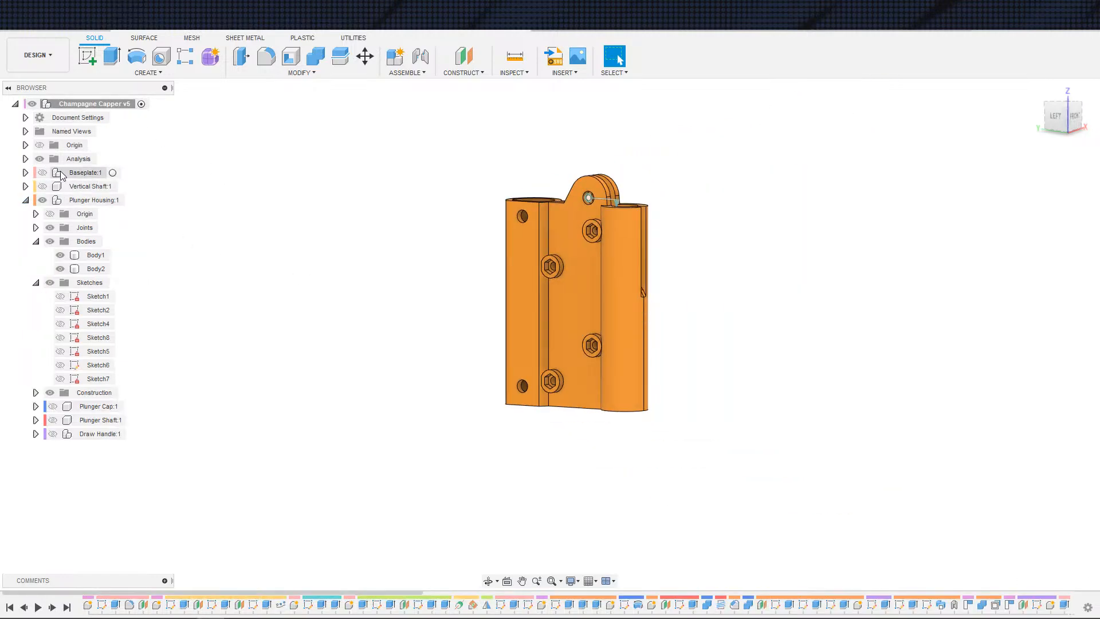
left_click(43, 186)
left_click(101, 406)
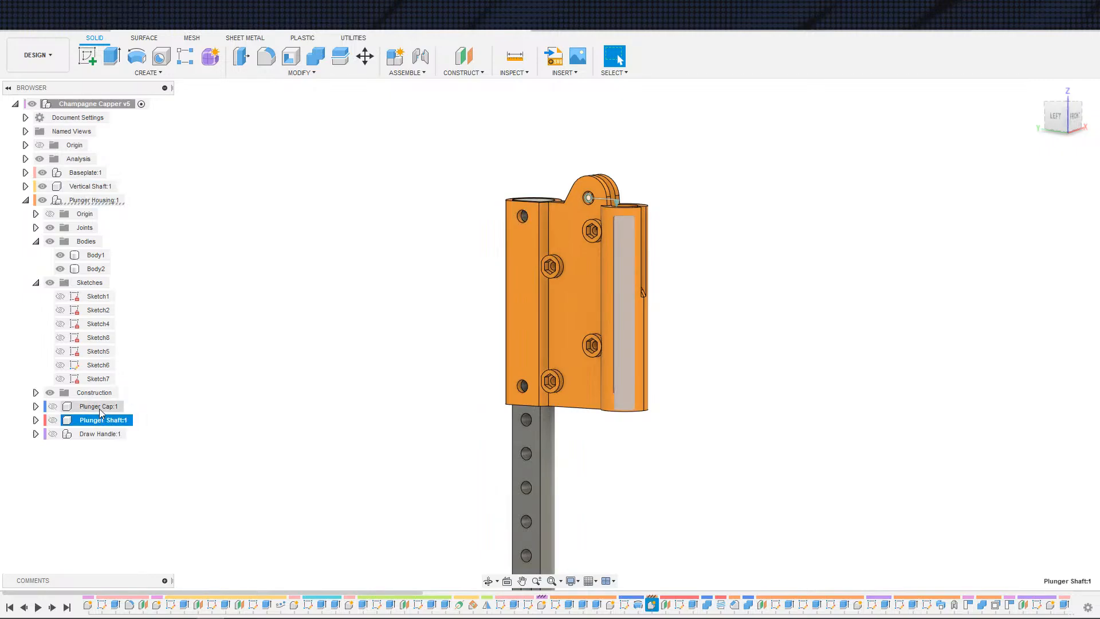
left_click(96, 433, "shift")
key("v")
left_click(272, 393)
scroll(273, 393, "down", 3)
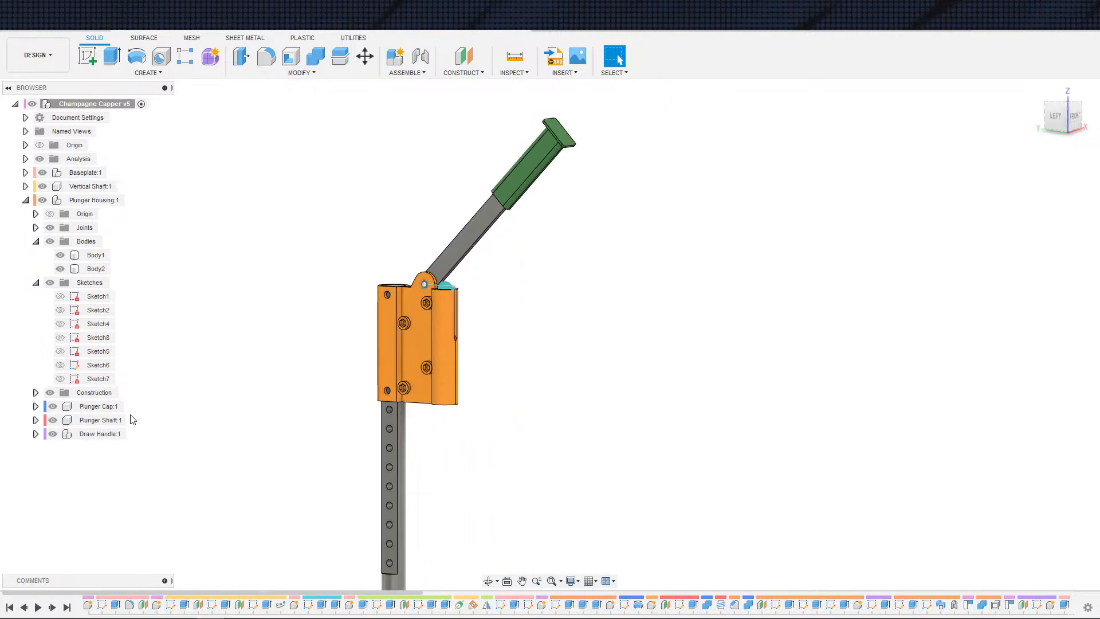
Step: Inspect the full capper assembly from several angles, including the baseplate underside
key("F6")
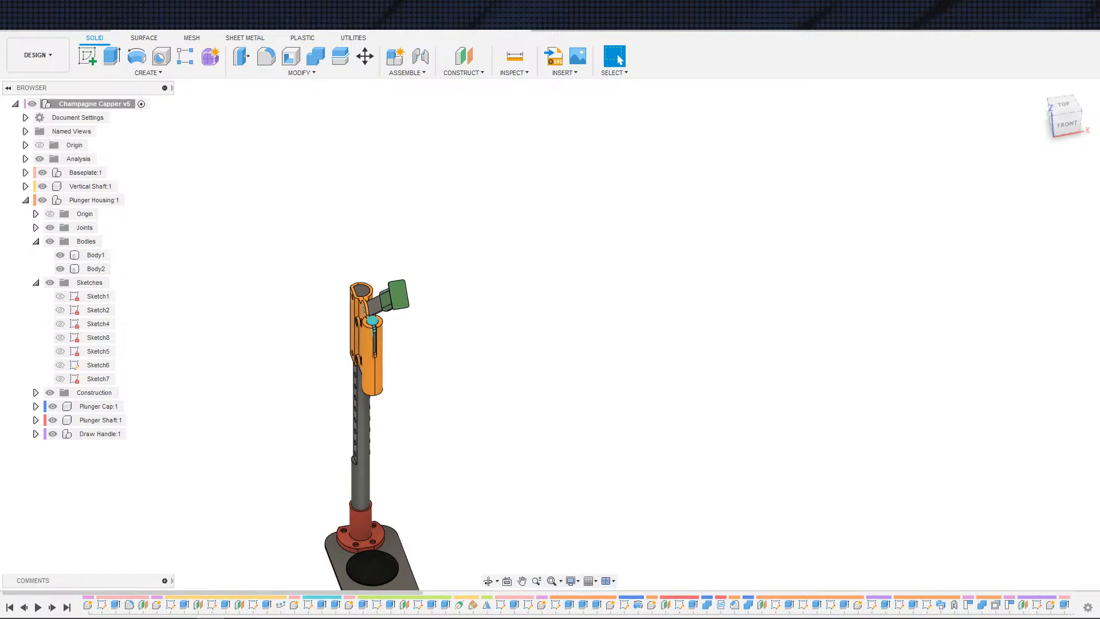
scroll(189, 483, "up", 2)
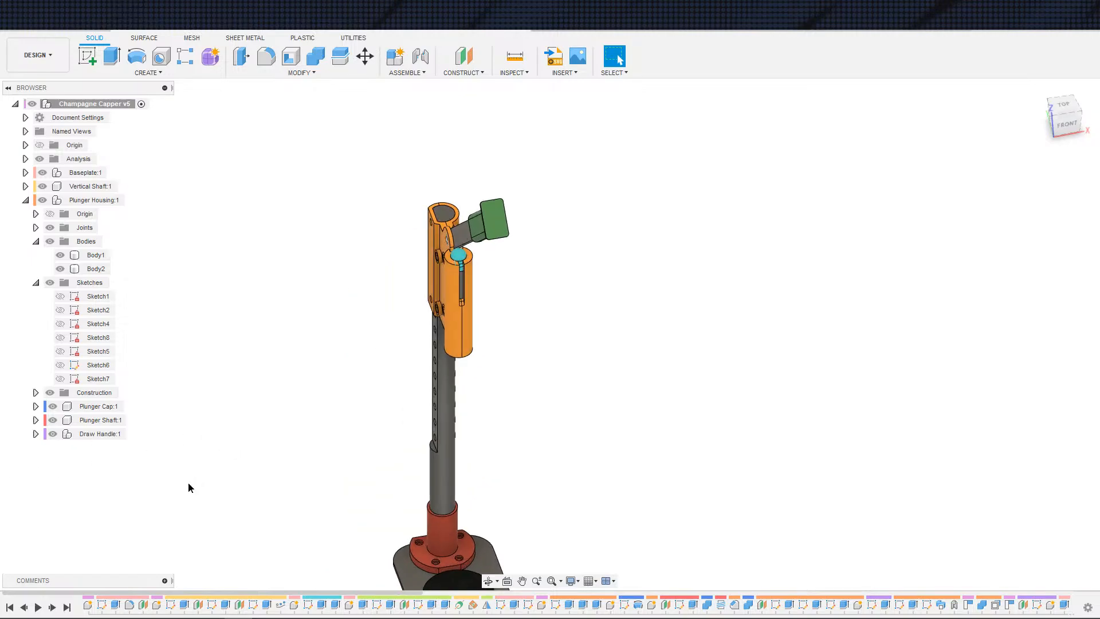
middle_click_drag(307, 488, 411, 424, "shift")
scroll(413, 420, "up", 3)
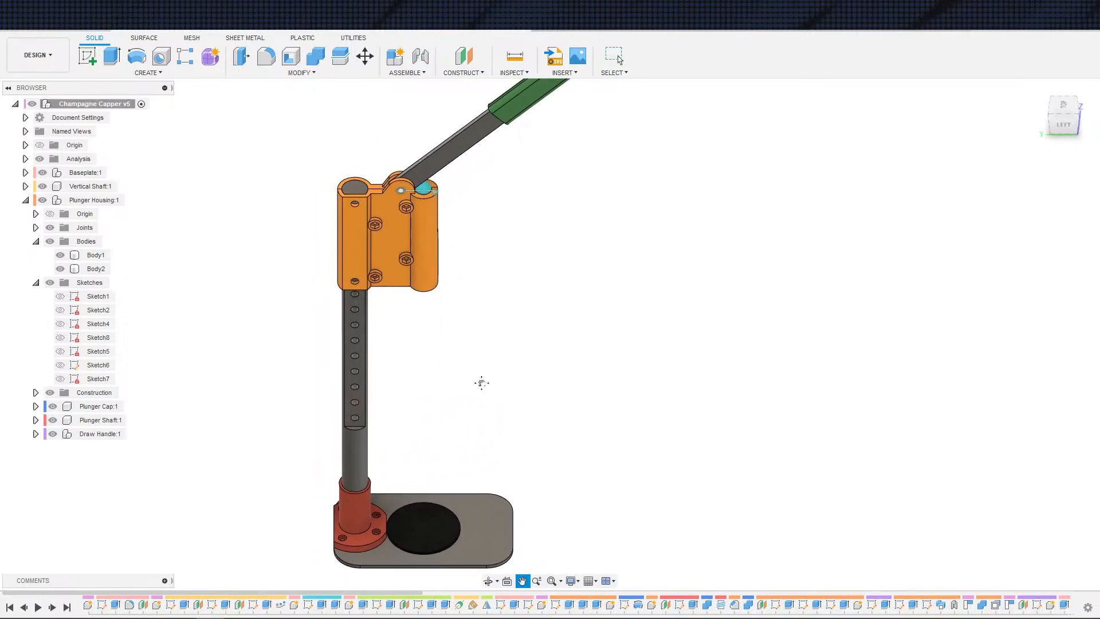
middle_click_drag(514, 361, 492, 379, "shift")
scroll(430, 369, "down", 5)
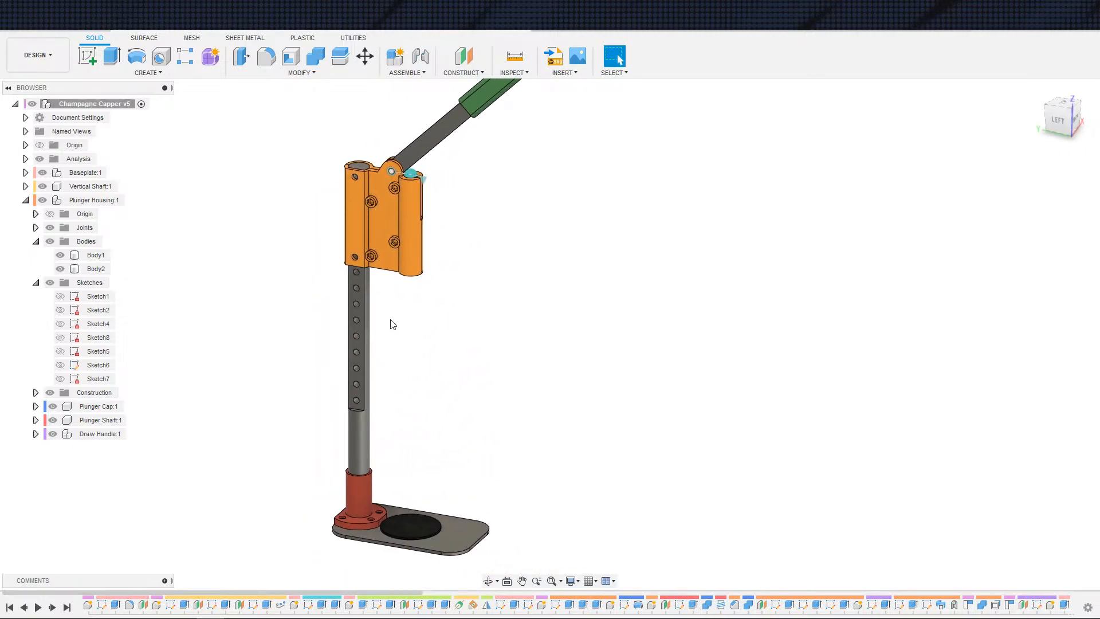
middle_click_drag(456, 310, 395, 297, "shift")
scroll(395, 296, "up", 5)
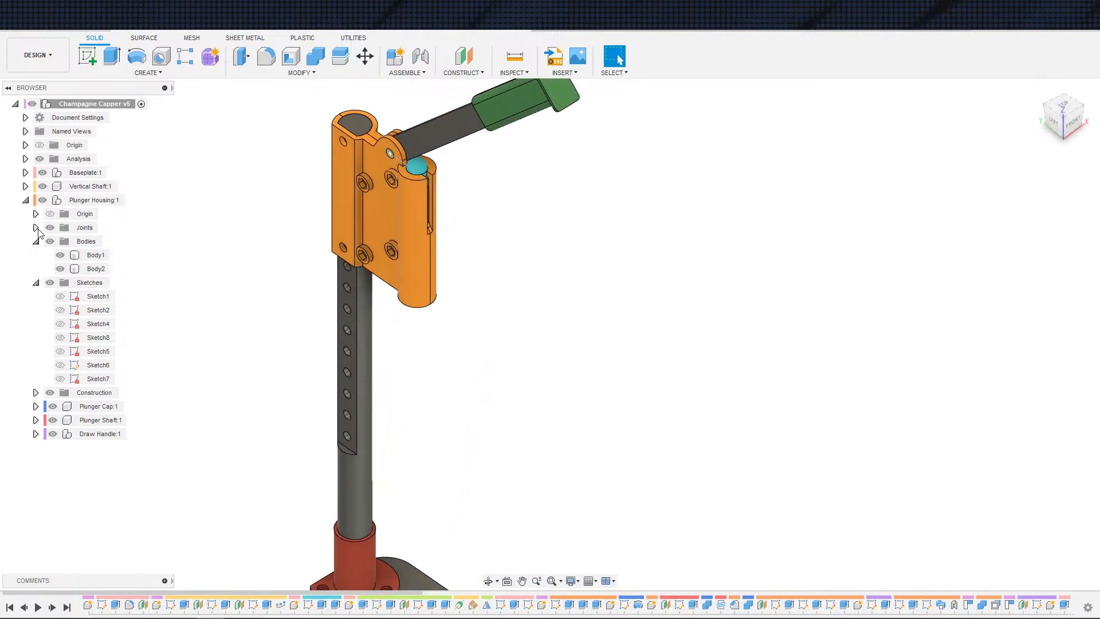
middle_click_drag(273, 292, 308, 290, "shift")
scroll(415, 318, "down", 1)
middle_click_drag(415, 320, 370, 385)
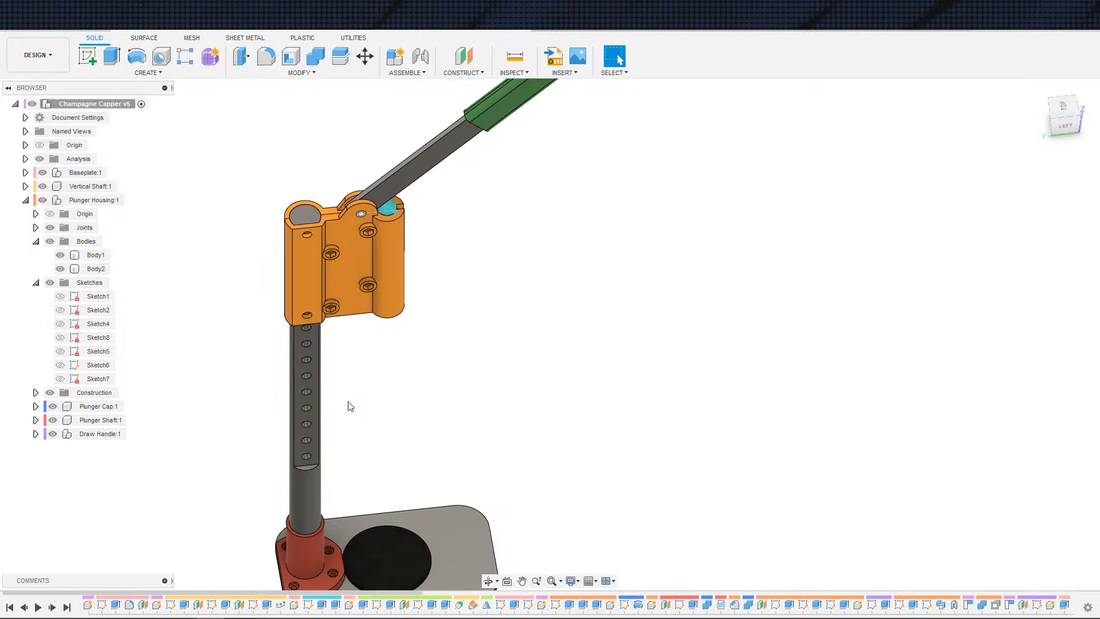
scroll(407, 444, "down", 2)
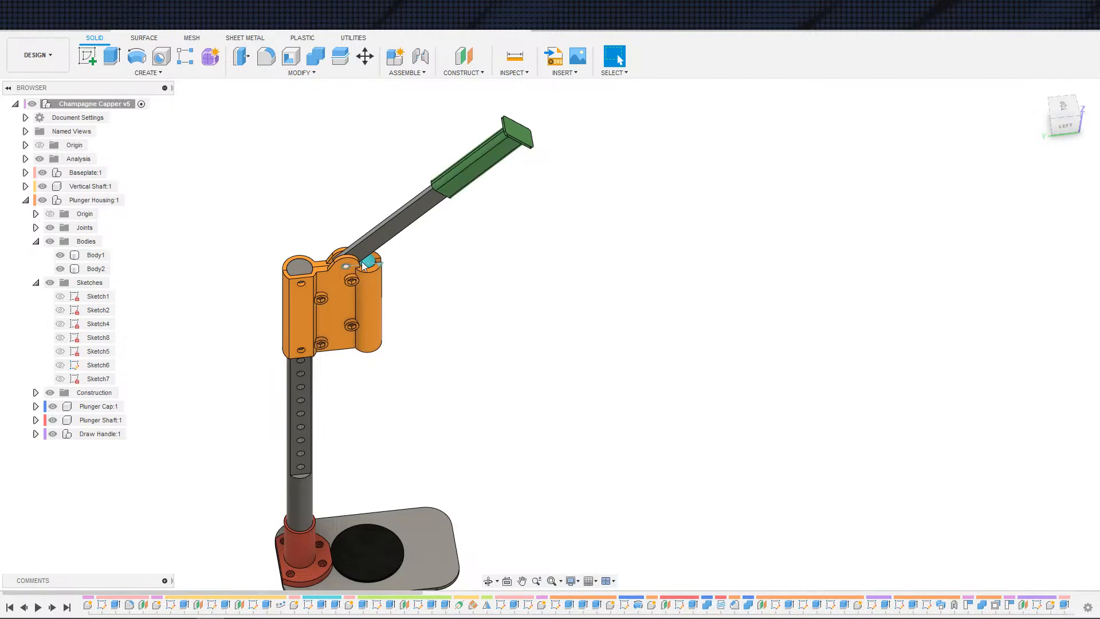
scroll(422, 367, "down", 1)
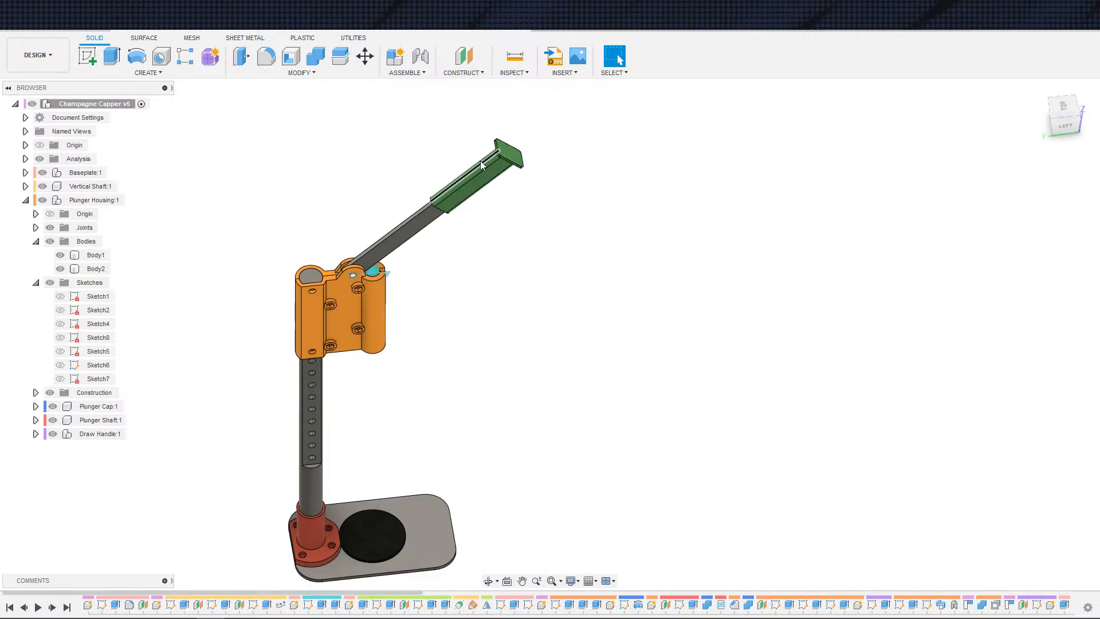
middle_click_drag(472, 420, 557, 262)
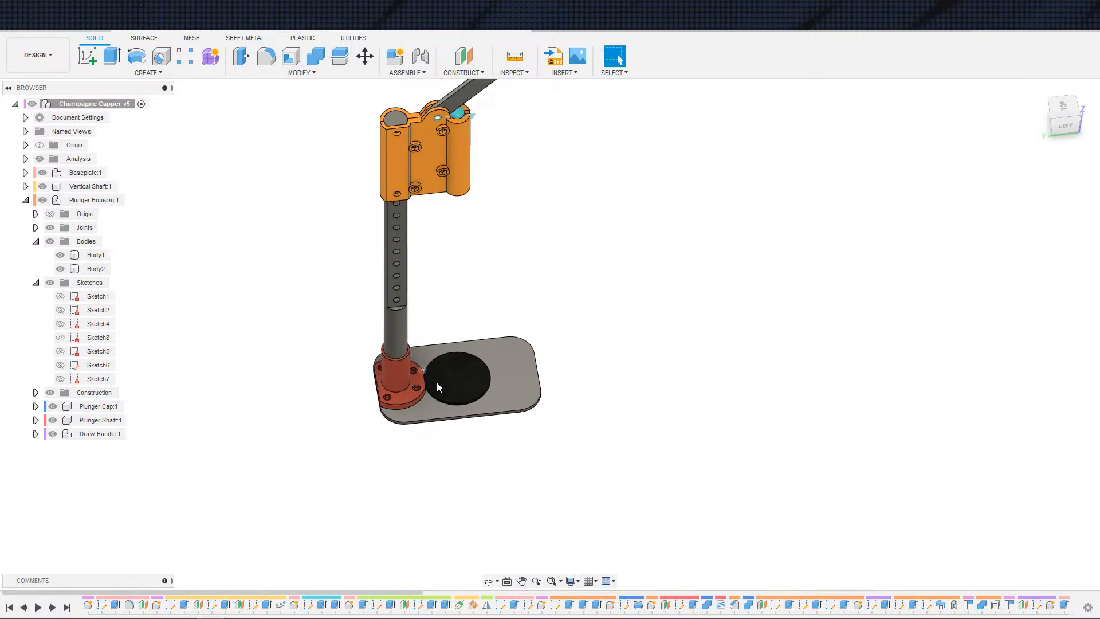
scroll(413, 379, "up", 5)
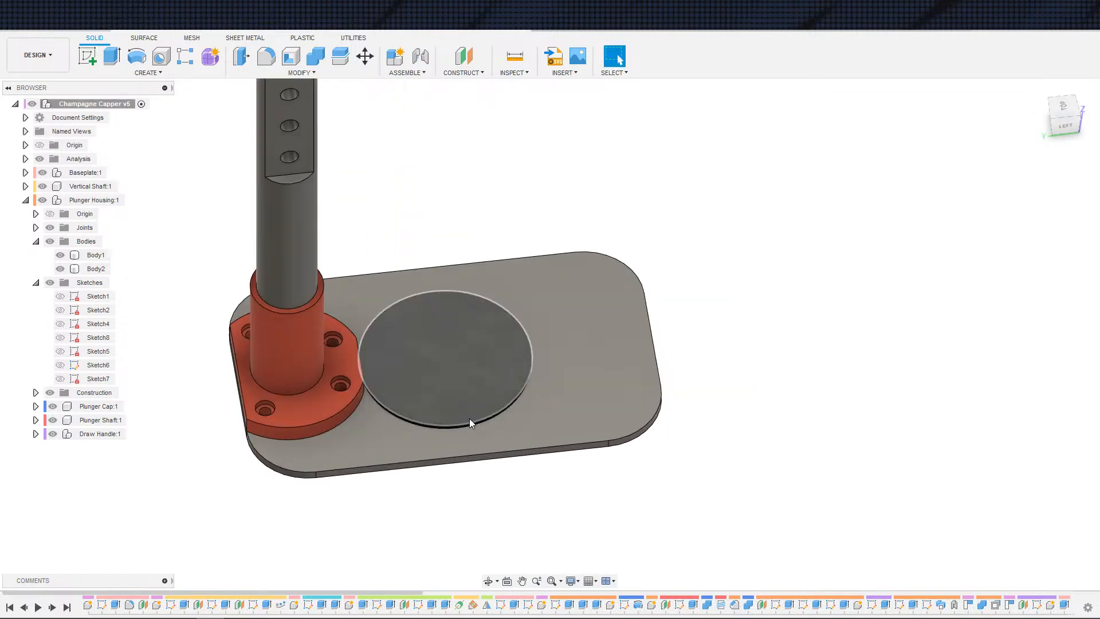
scroll(438, 353, "down", 2)
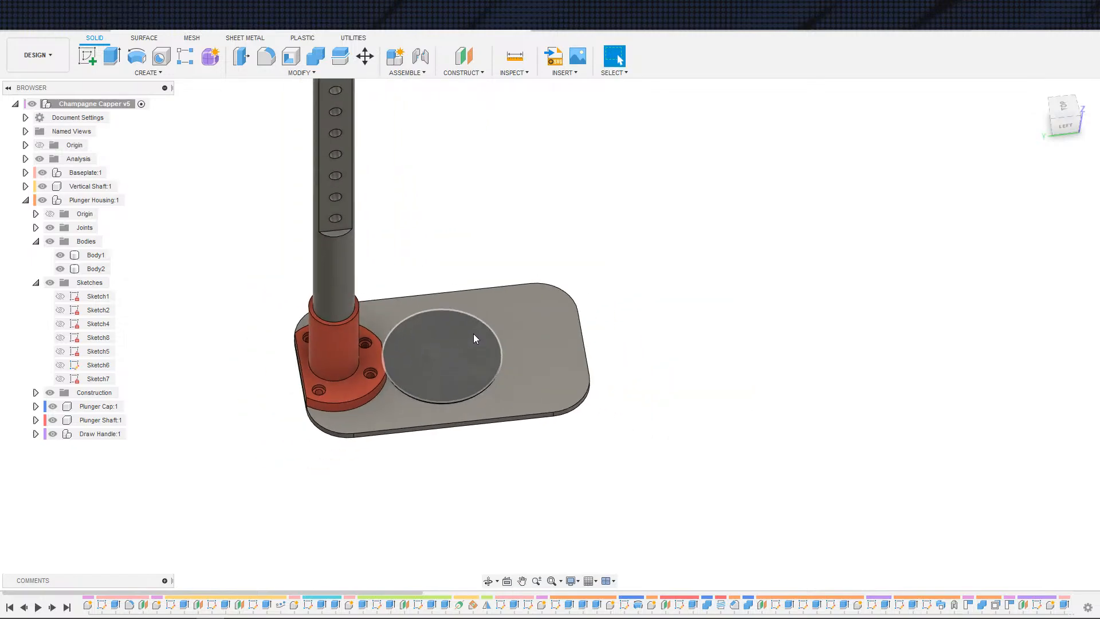
middle_click_drag(473, 333, 424, 212, "shift")
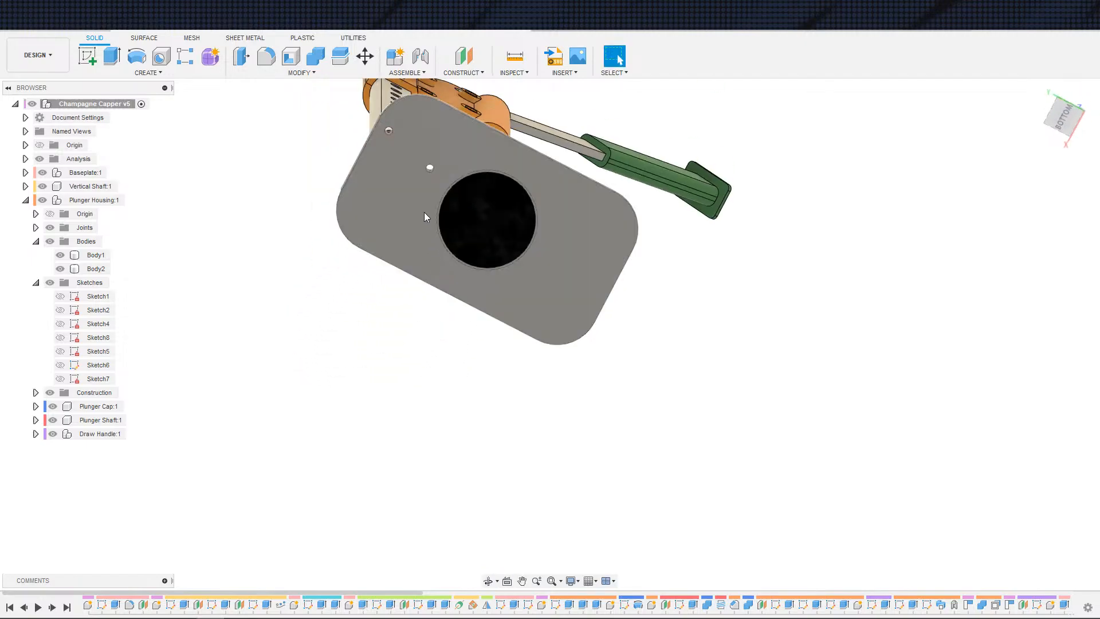
Step: Open the baseplate's Mirror feature to review its selected objects and mirror plane, then close it
left_click(415, 201)
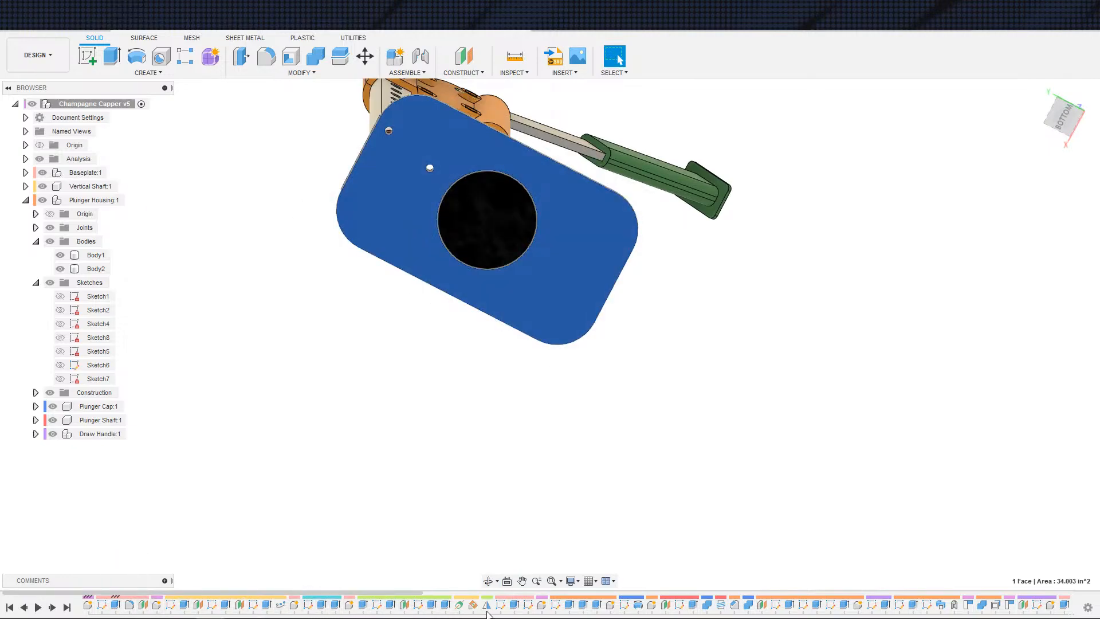
left_click(487, 605)
double_click(491, 608)
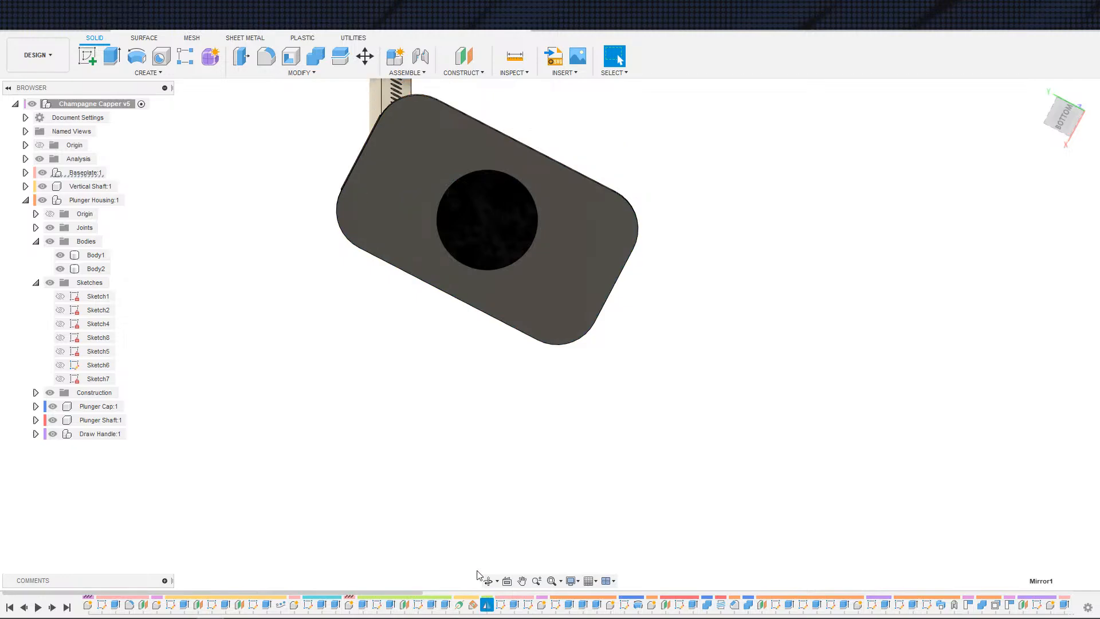
middle_click_drag(394, 431, 403, 499, "shift")
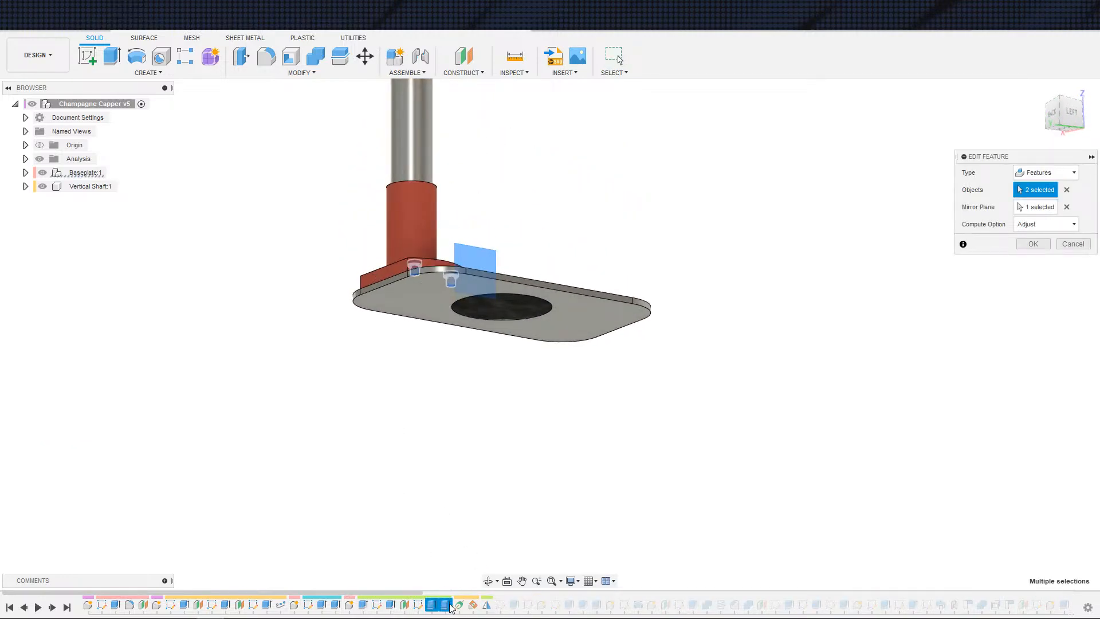
scroll(405, 442, "up", 4)
middle_click_drag(405, 408, 485, 490)
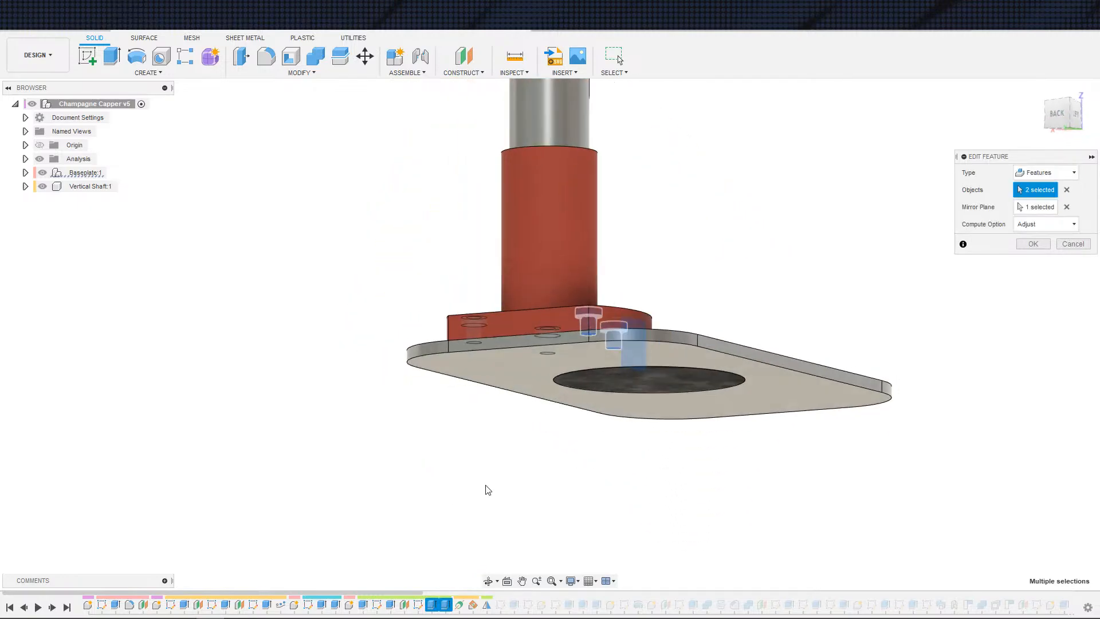
key("Escape")
Step: Roll the history marker back to Extrude4 and activate the Baseplate component
right_click(460, 605)
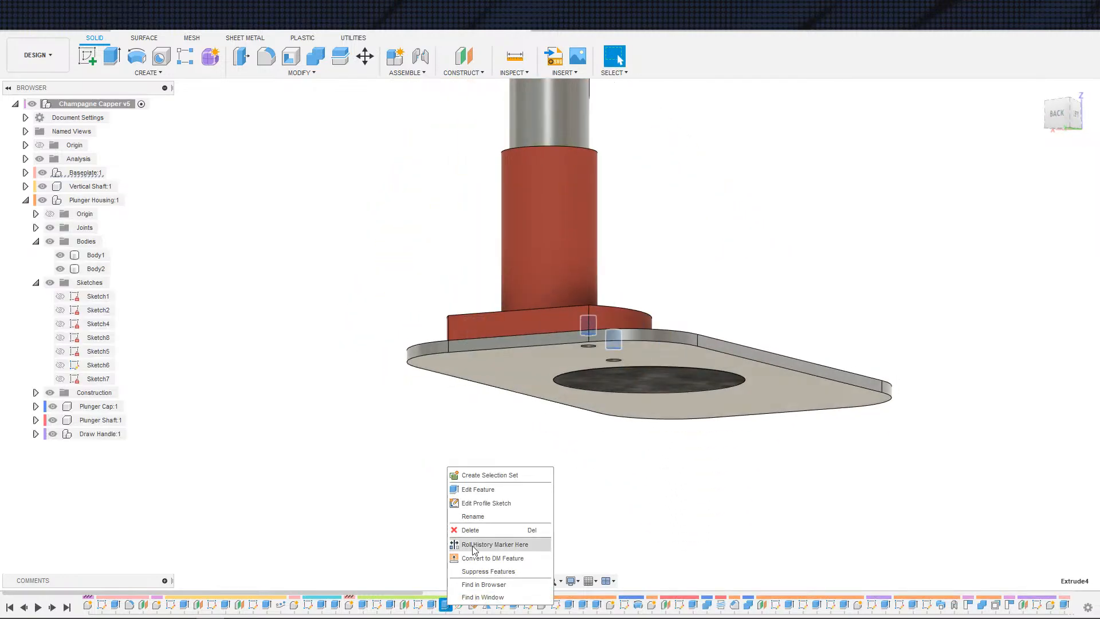
left_click(481, 545)
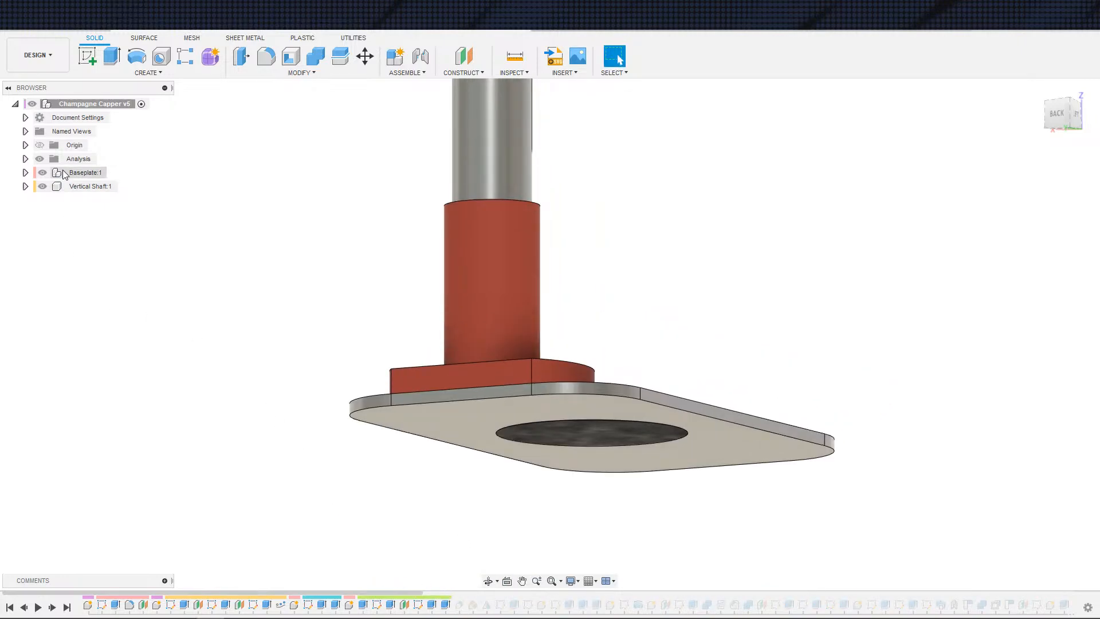
left_click(117, 172)
left_click(192, 291)
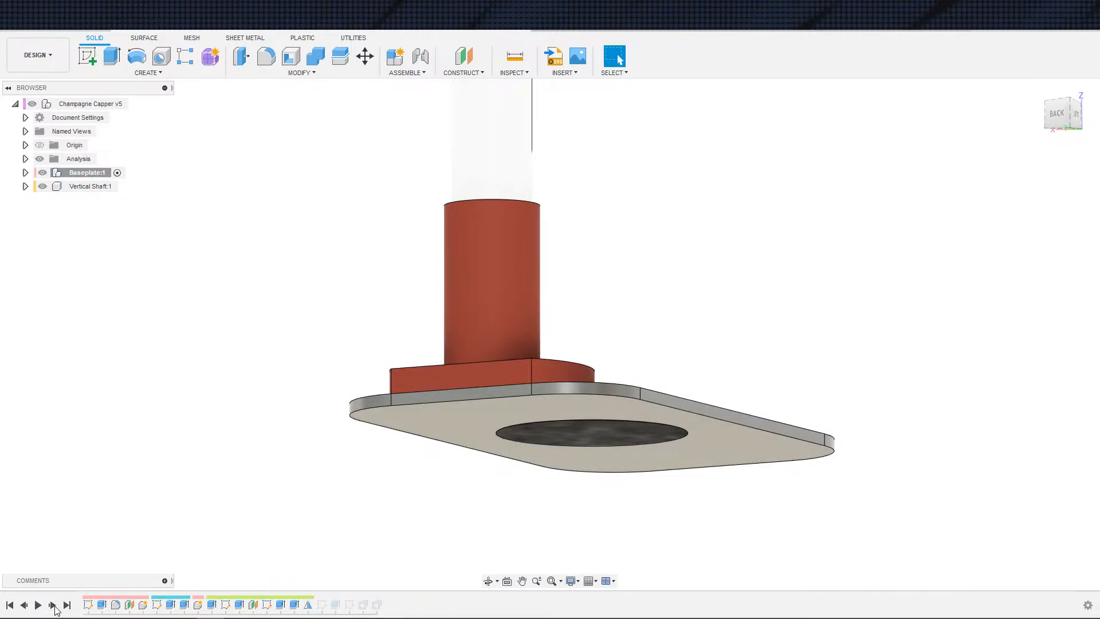
Step: Step forward through the timeline and edit the baseplate hole cut to include all four bolt-hole profiles
middle_click_drag(333, 540, 298, 536, "shift")
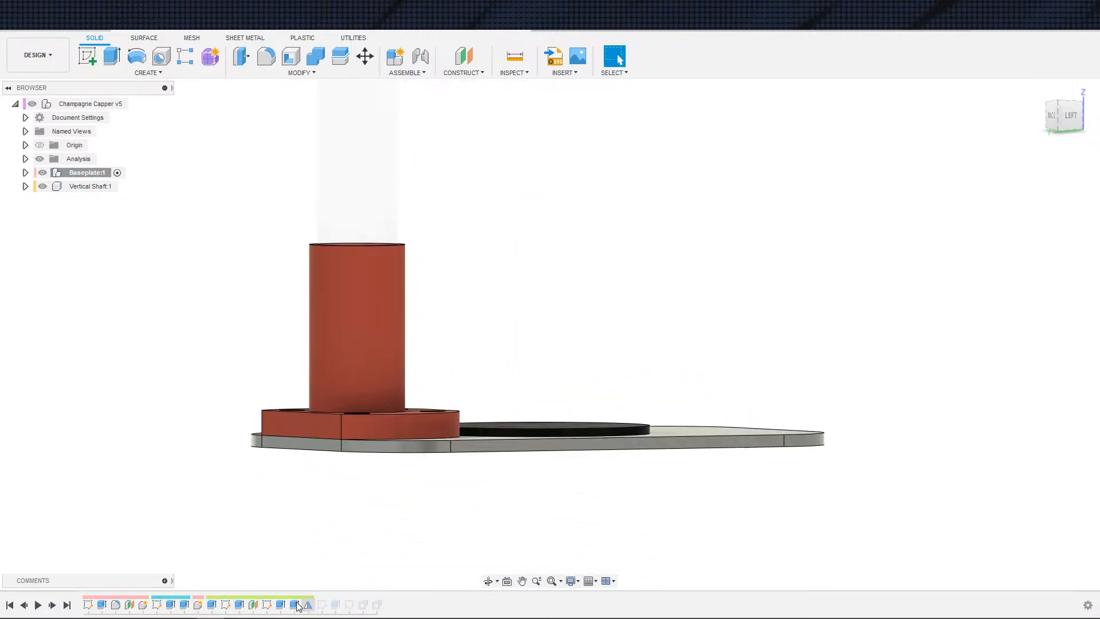
left_click(52, 605)
left_click(52, 605)
middle_click_drag(252, 550, 278, 479, "shift")
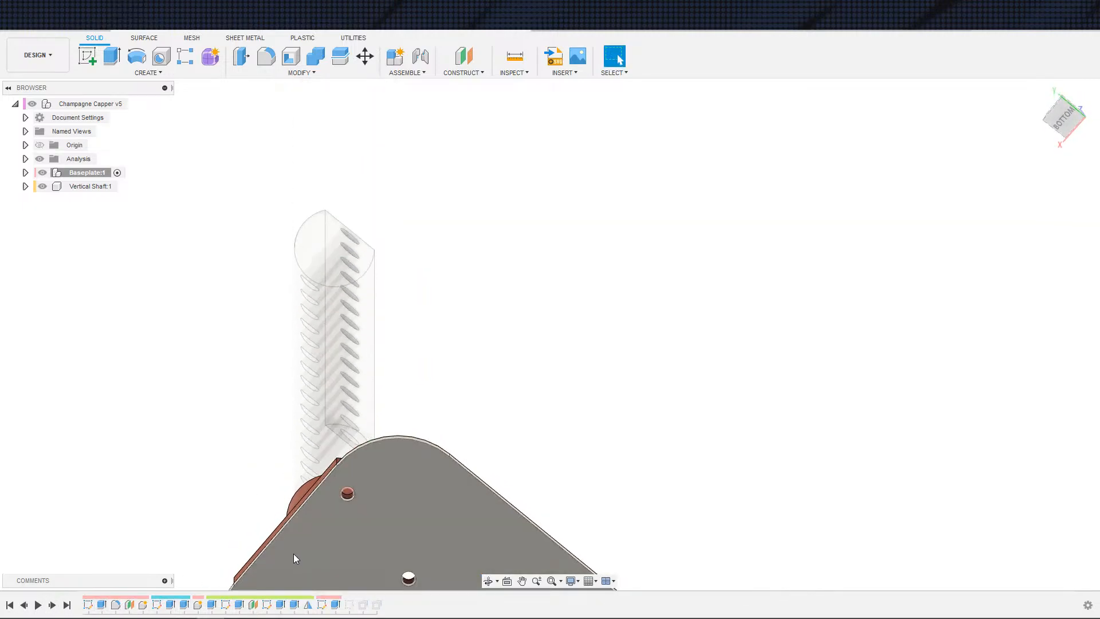
double_click(329, 604)
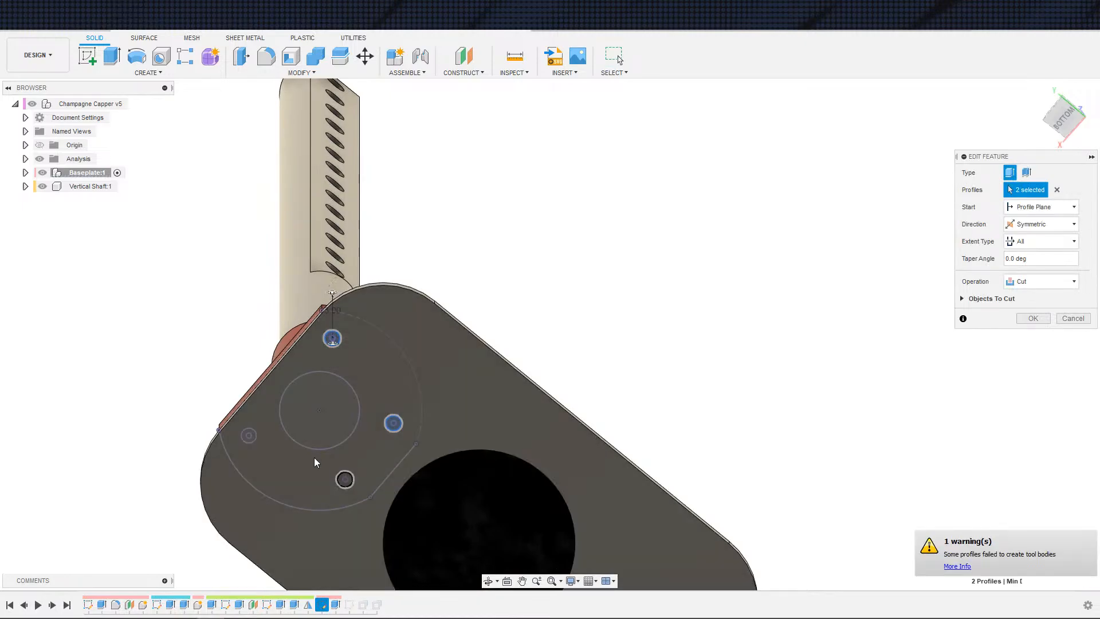
left_click(344, 479)
left_click(248, 435)
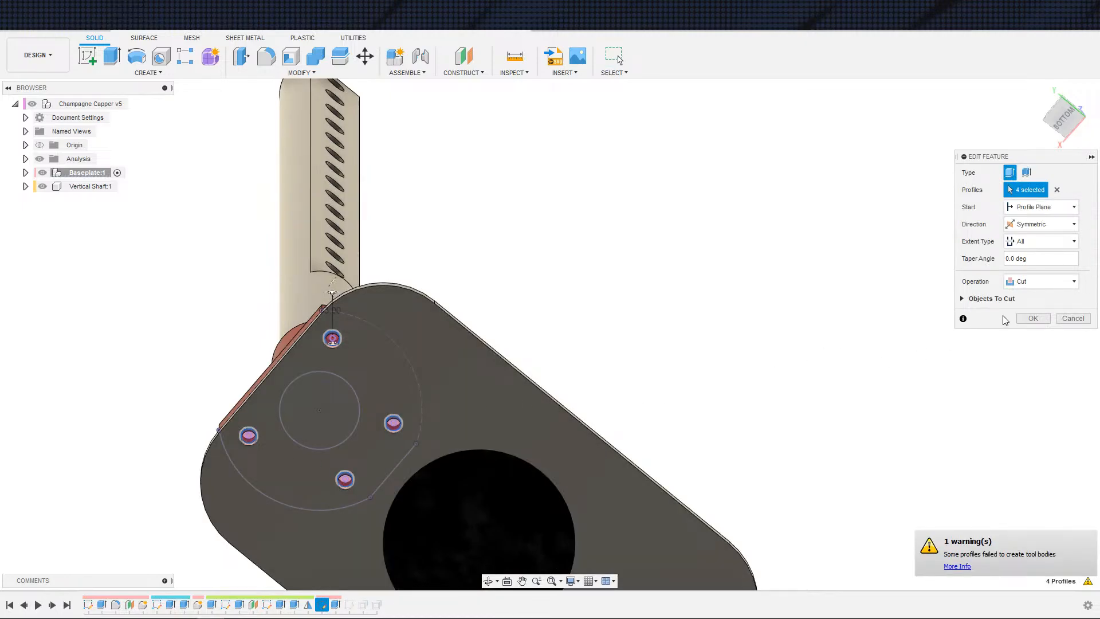
left_click(1023, 320)
Step: Try to change the hole cut to a one-side, flipped extrusion, then cancel the edit
middle_click_drag(871, 379, 737, 436, "shift")
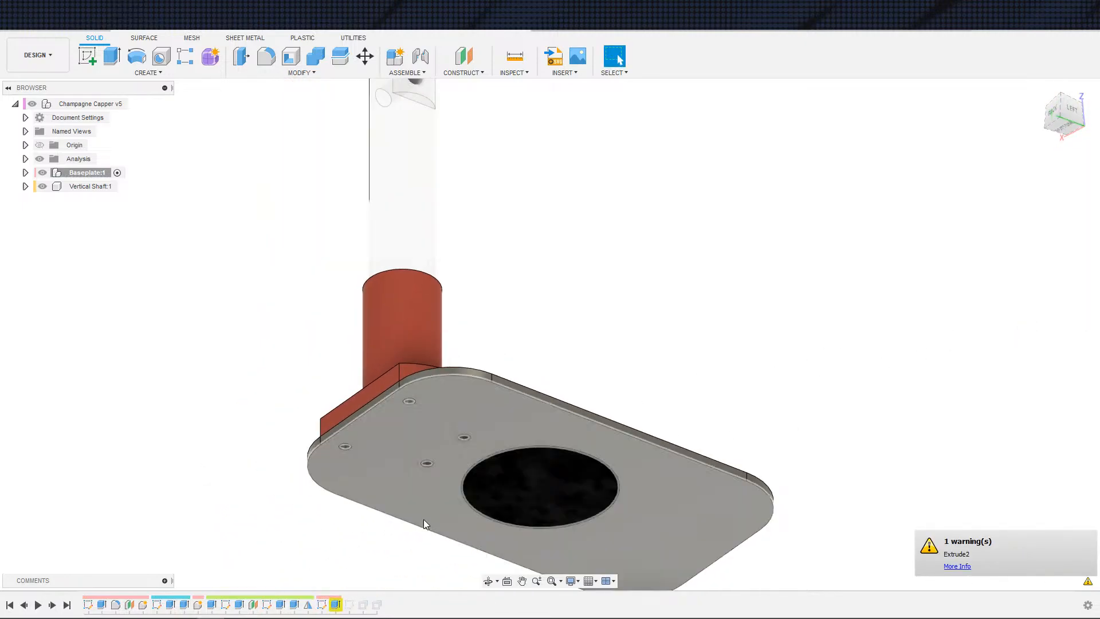
double_click(335, 604)
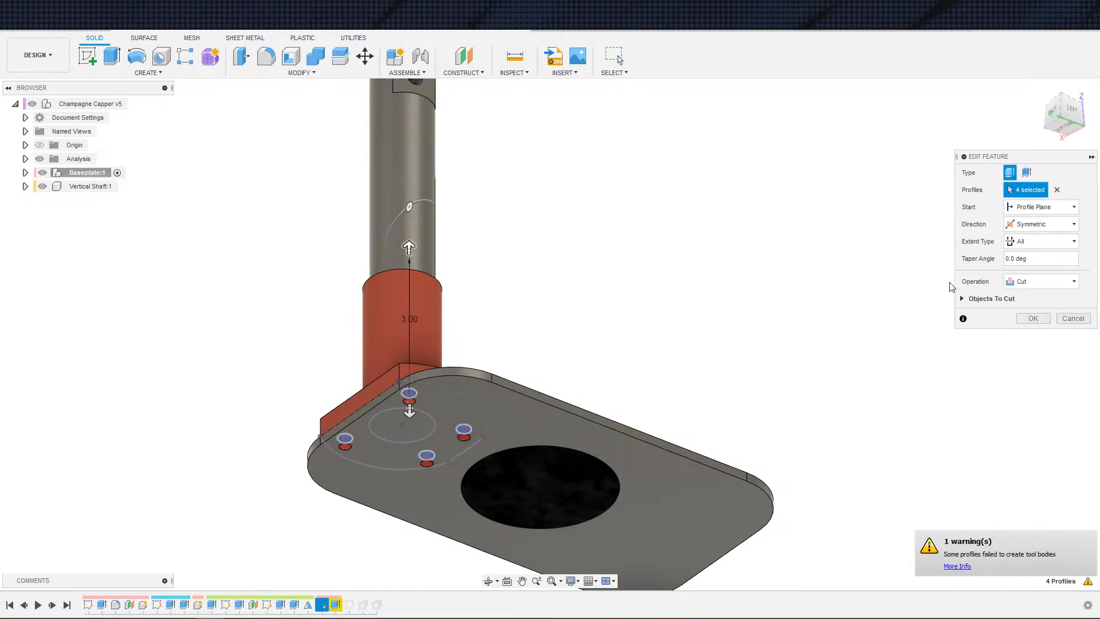
left_click(1039, 224)
left_click(1031, 240)
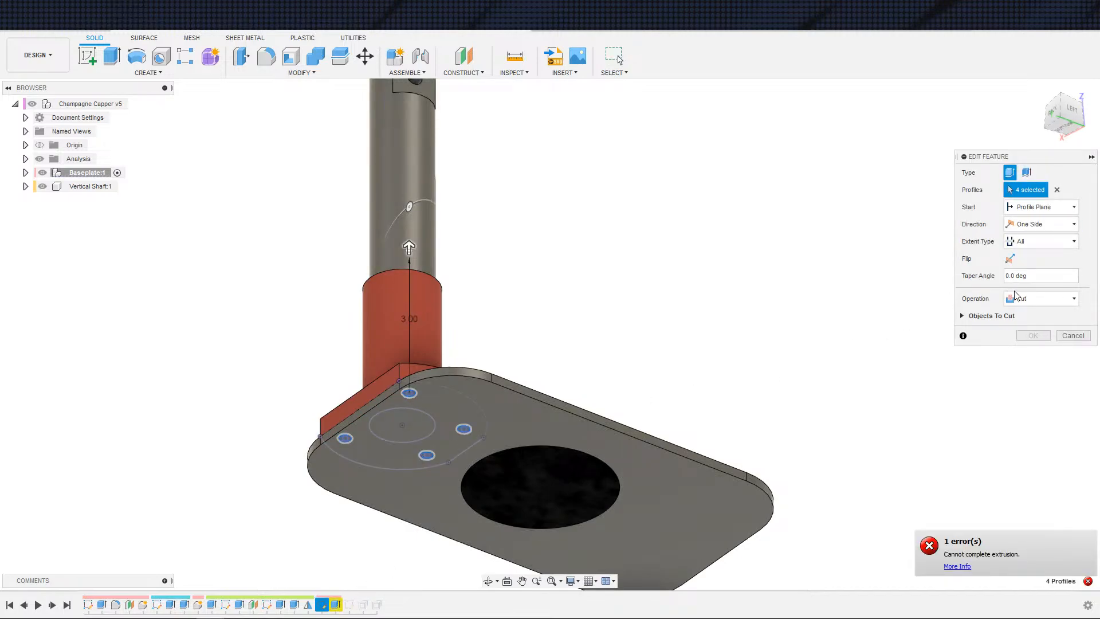
left_click(1009, 258)
left_click(1038, 335)
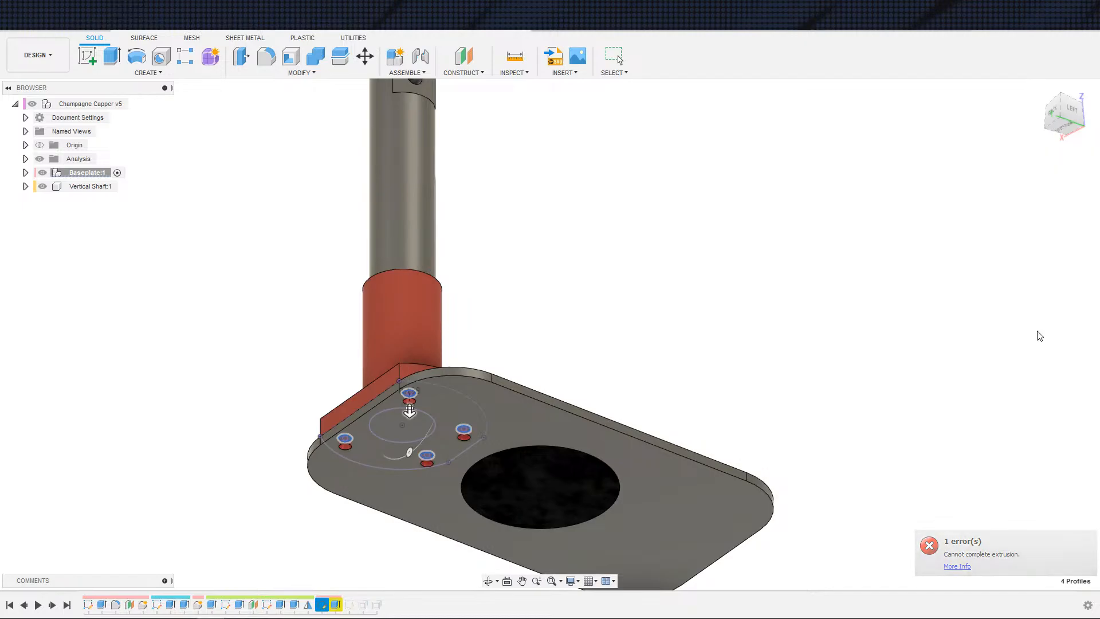
Step: Roll the timeline to the end and activate the top-level Champagne Capper v5 assembly
scroll(779, 351, "down", 3)
middle_click_drag(779, 355, 700, 414, "shift")
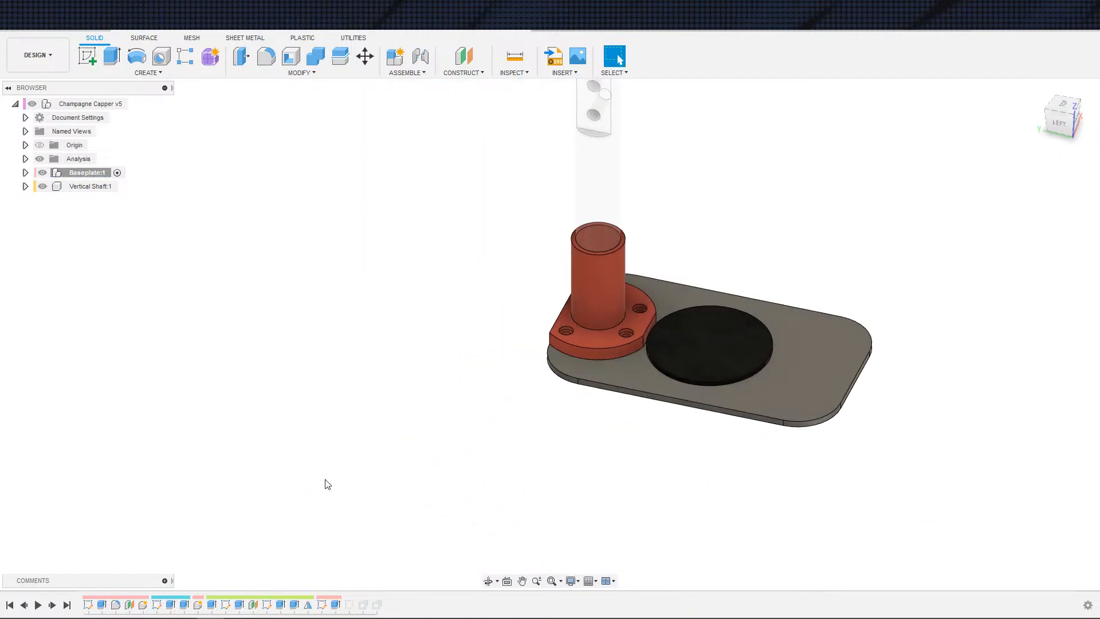
left_click(68, 605)
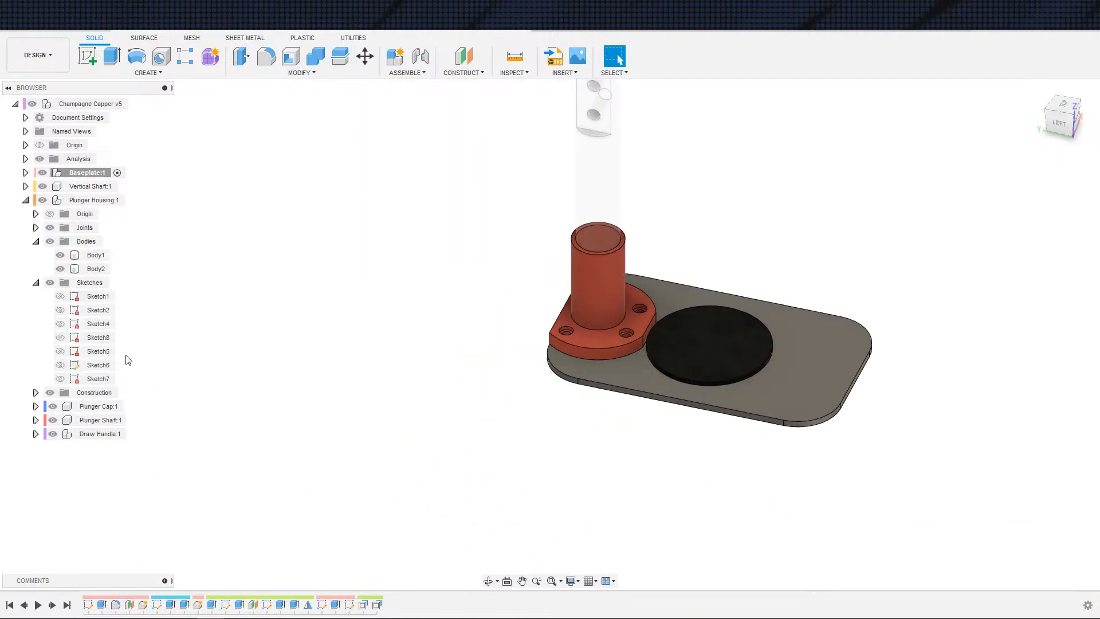
left_click(141, 104)
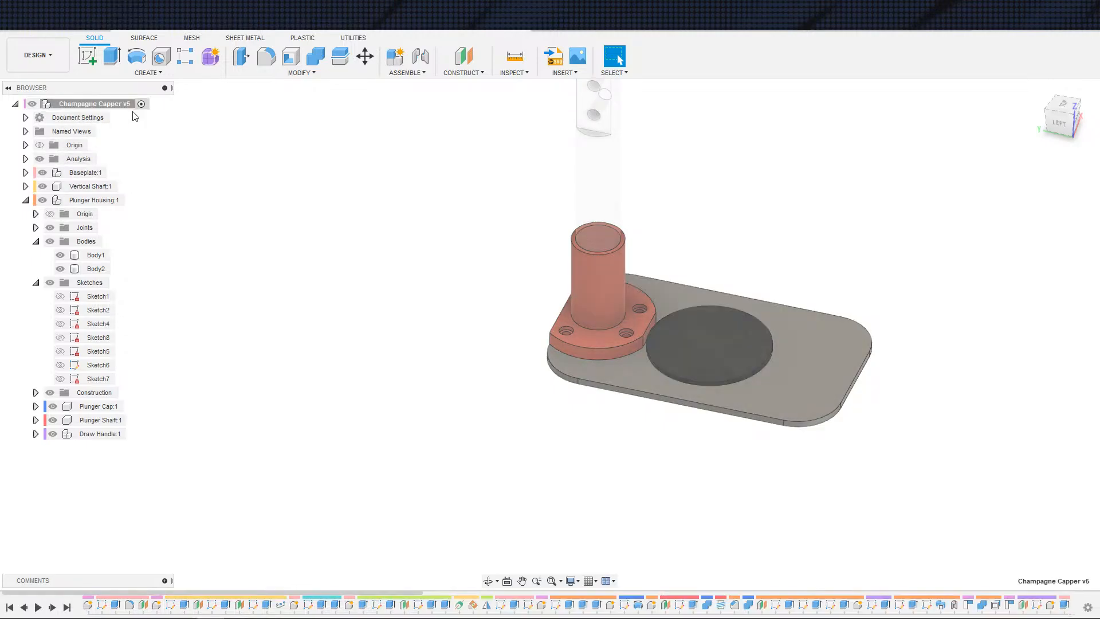
Step: Collapse the Plunger Housing's Bodies and Sketches folders and the Plunger Housing component
left_click(36, 241)
left_click(36, 255)
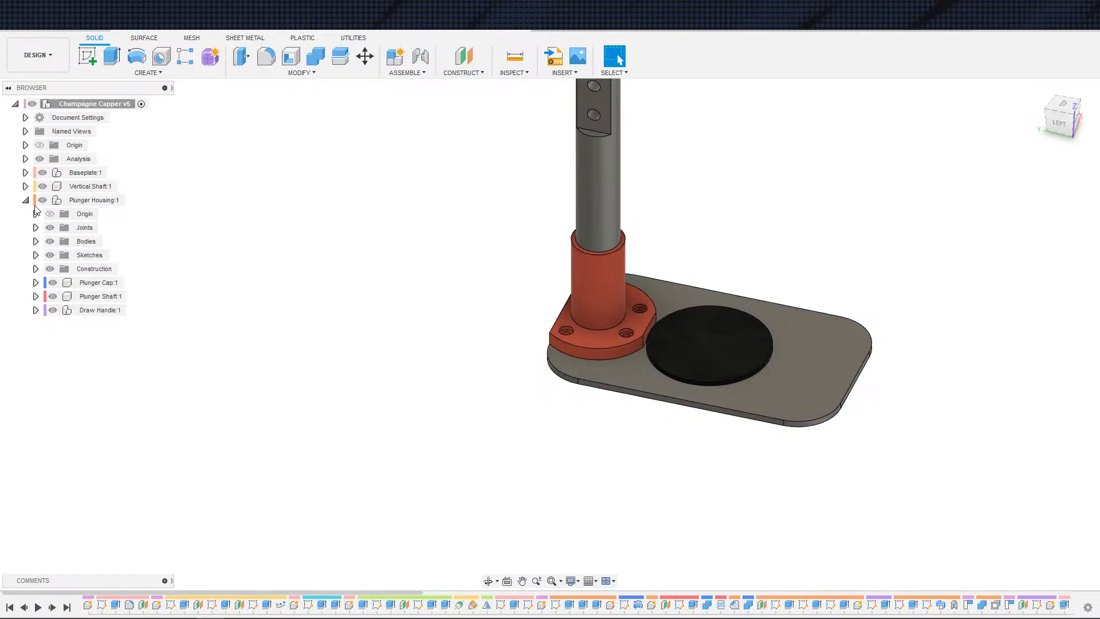
left_click(28, 200)
Step: Inspect the assembled capper from several angles, including the baseplate underside and its bolt holes
scroll(321, 345, "down", 3)
middle_click_drag(317, 424, 222, 558)
scroll(331, 455, "down", 2)
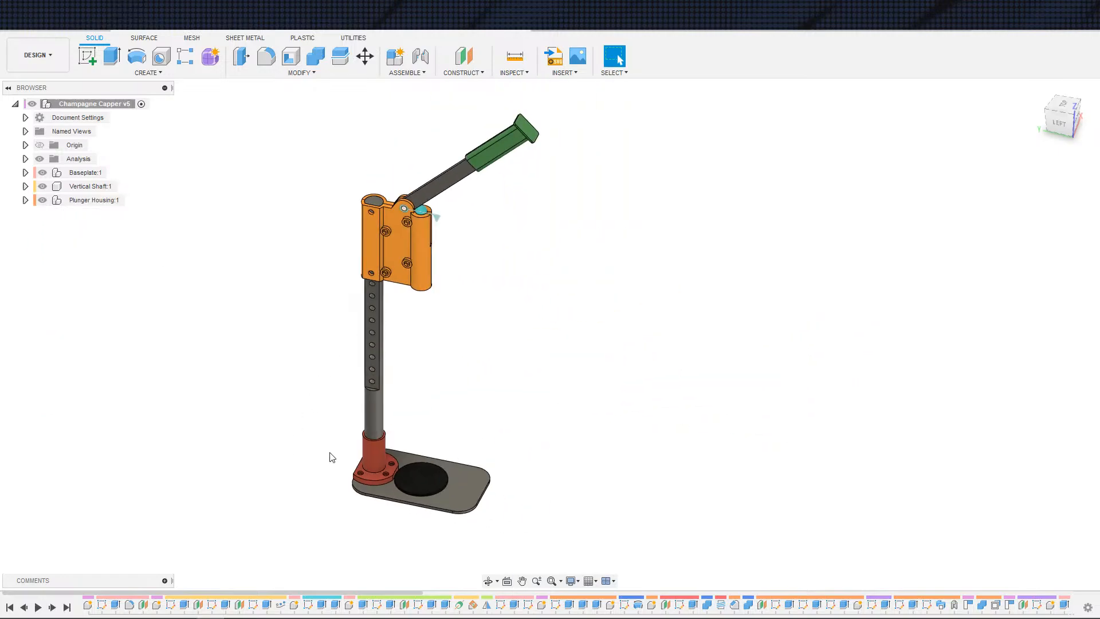
middle_click_drag(330, 456, 424, 241, "shift")
middle_click_drag(452, 459, 458, 224, "shift")
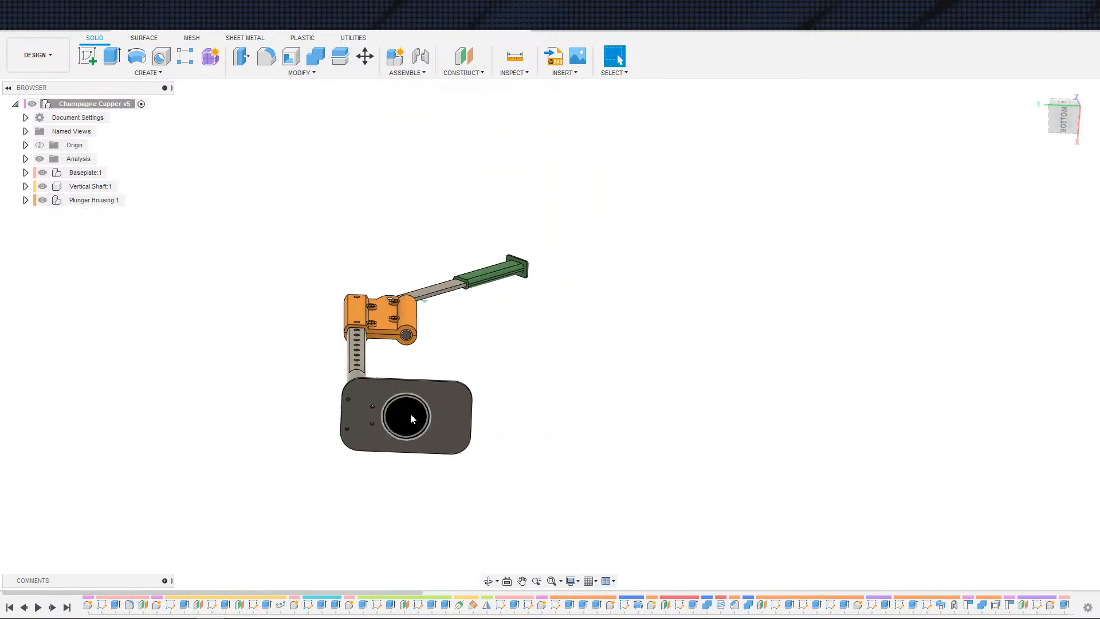
middle_click_drag(511, 406, 510, 284, "shift")
scroll(459, 484, "up", 2)
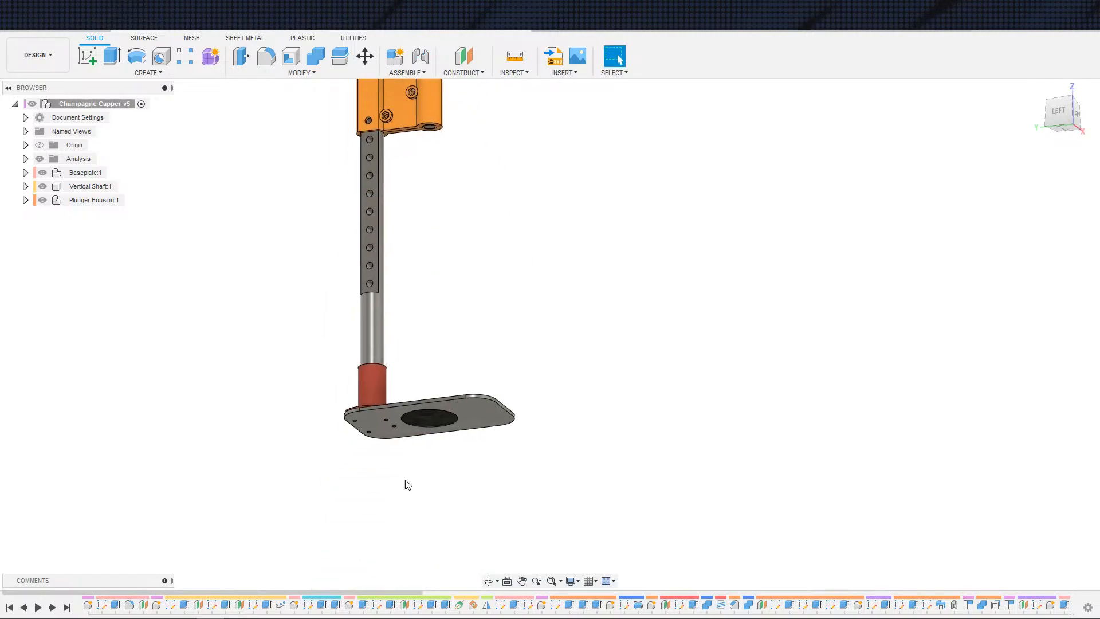
scroll(344, 477, "up", 6)
scroll(393, 457, "up", 3)
middle_click_drag(394, 459, 403, 375, "shift")
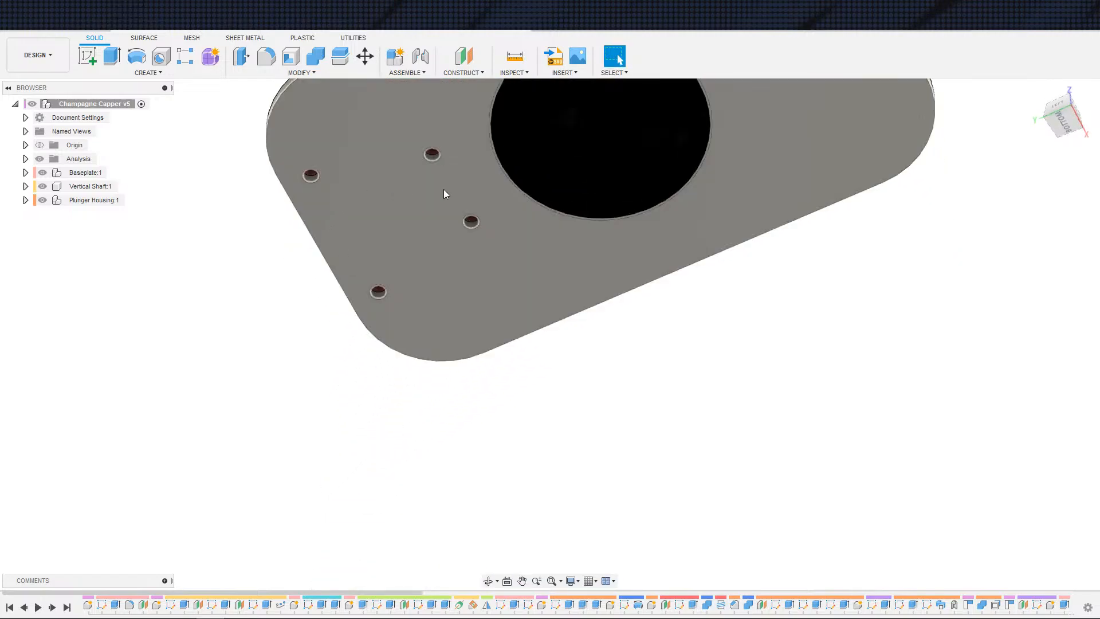
middle_click_drag(463, 312, 467, 388, "shift")
scroll(467, 385, "down", 8)
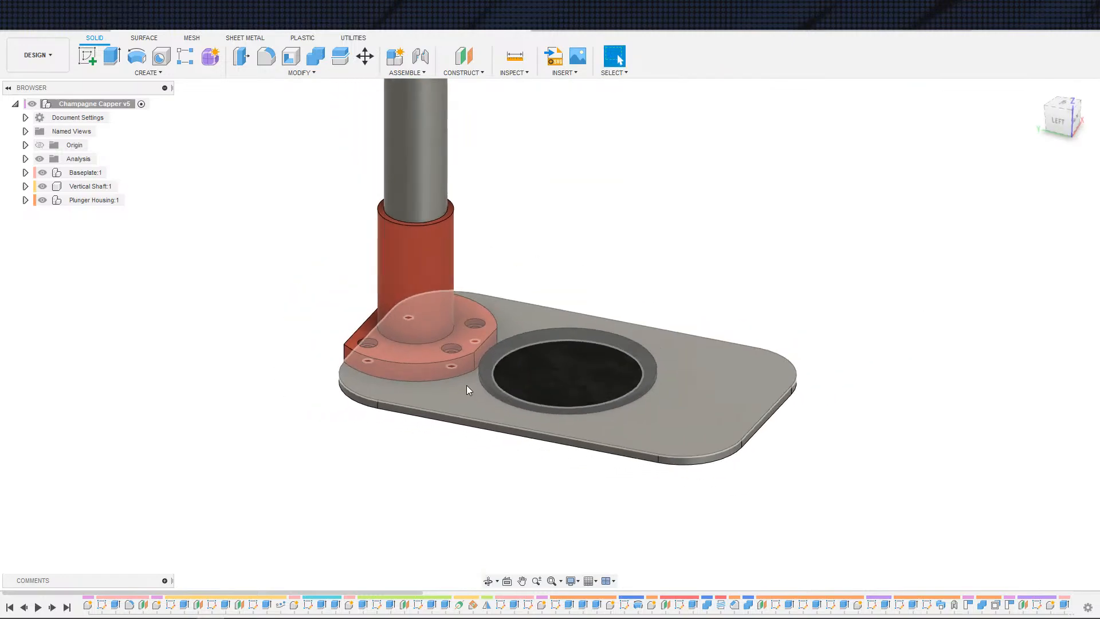
scroll(470, 312, "down", 1)
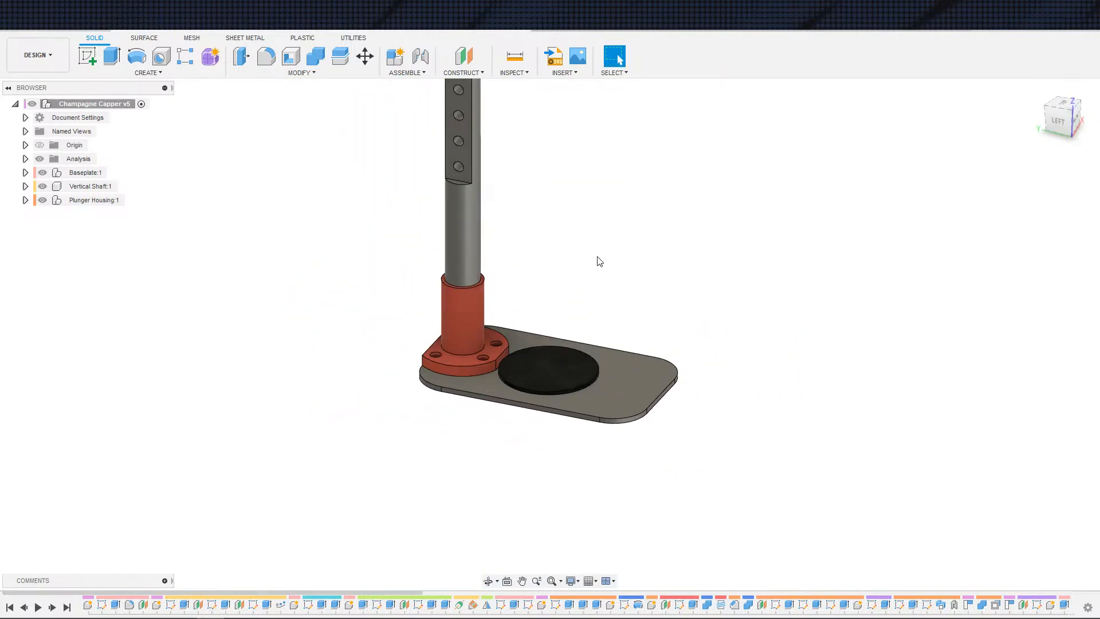
scroll(596, 261, "up", 2)
scroll(565, 330, "down", 4)
middle_click_drag(615, 262, 475, 434)
scroll(555, 315, "down", 2)
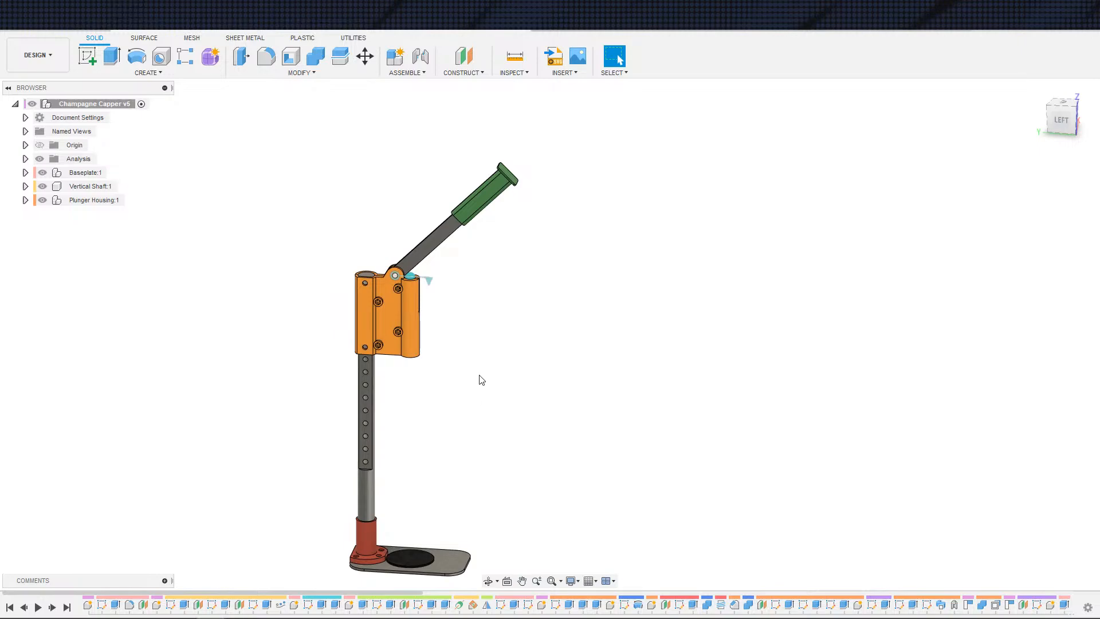
middle_click_drag(548, 434, 579, 312, "shift")
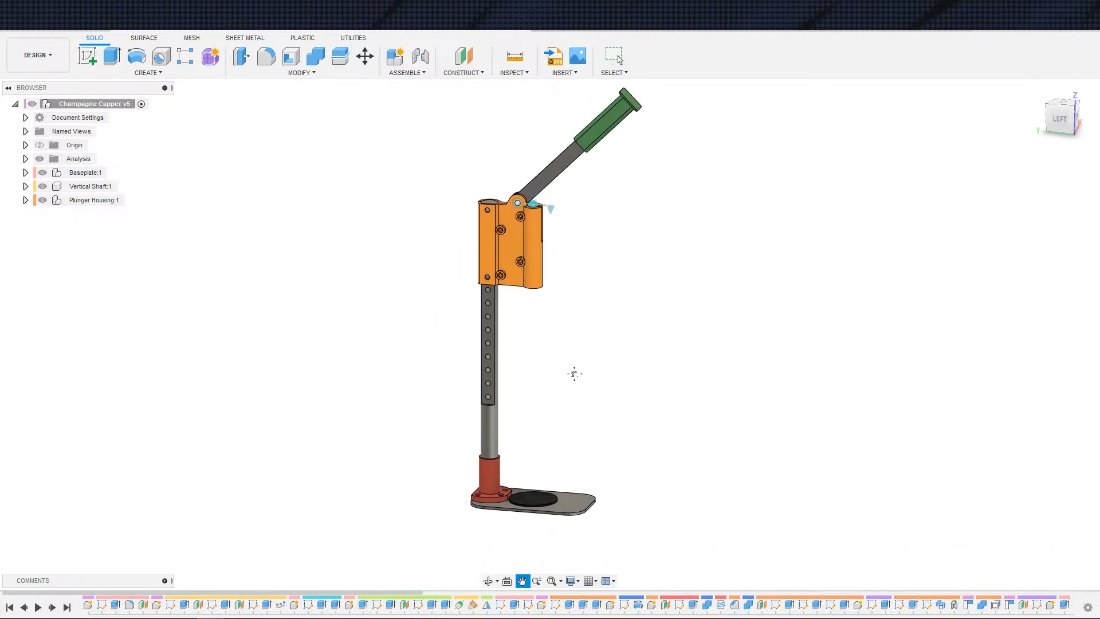
middle_click_drag(572, 373, 452, 358)
scroll(452, 370, "up", 2)
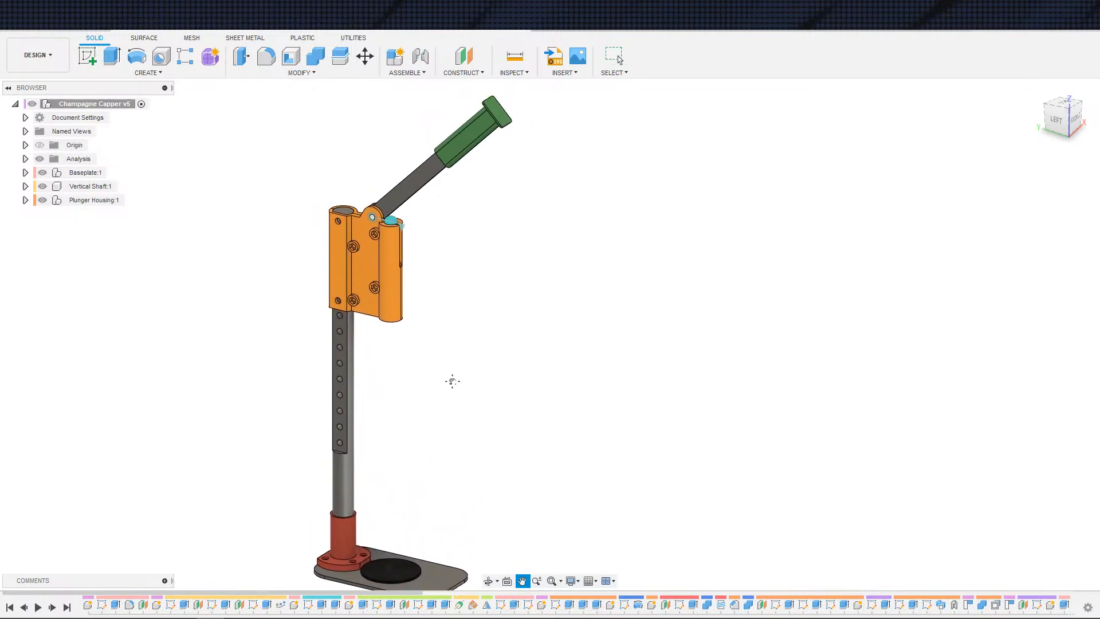
scroll(473, 388, "down", 1)
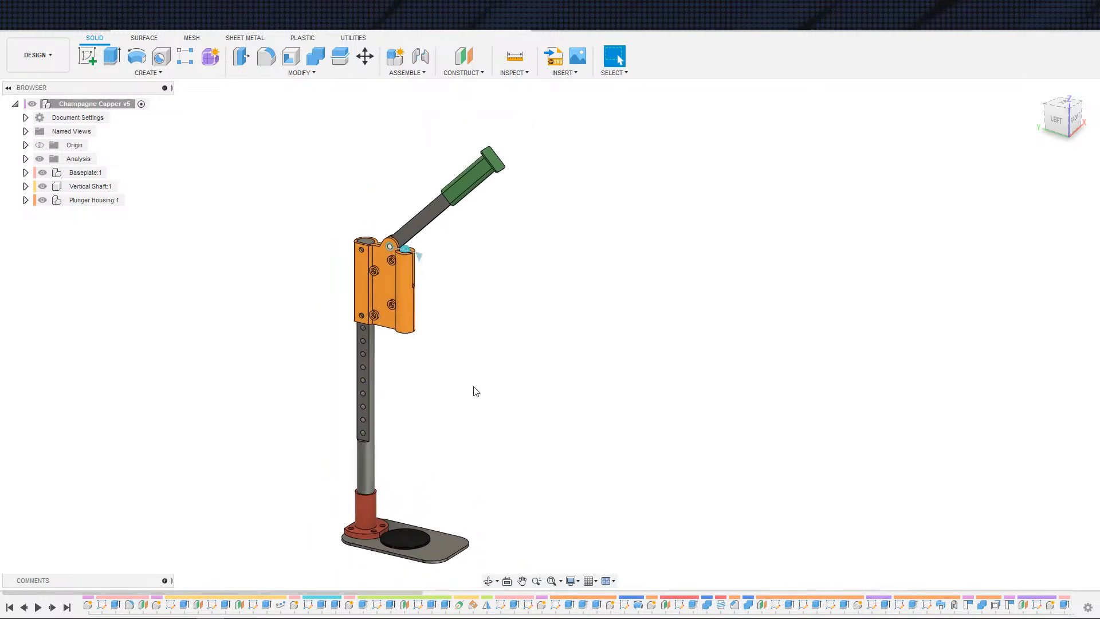
middle_click_drag(474, 388, 534, 375)
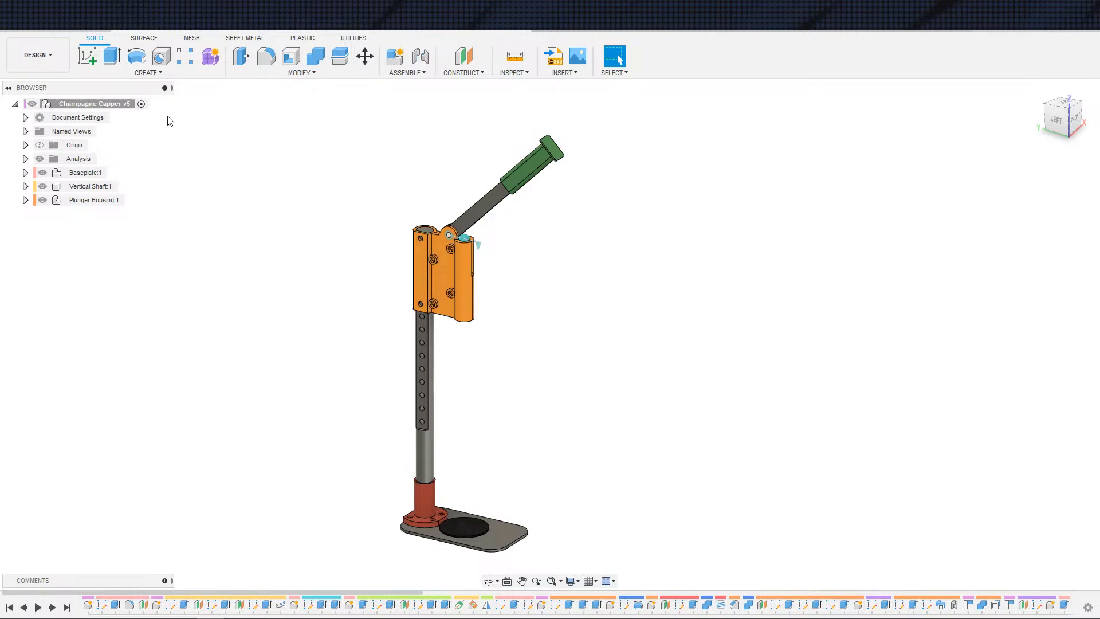
Step: Save a new version of the design with the description User Saved
key("ctrl+s")
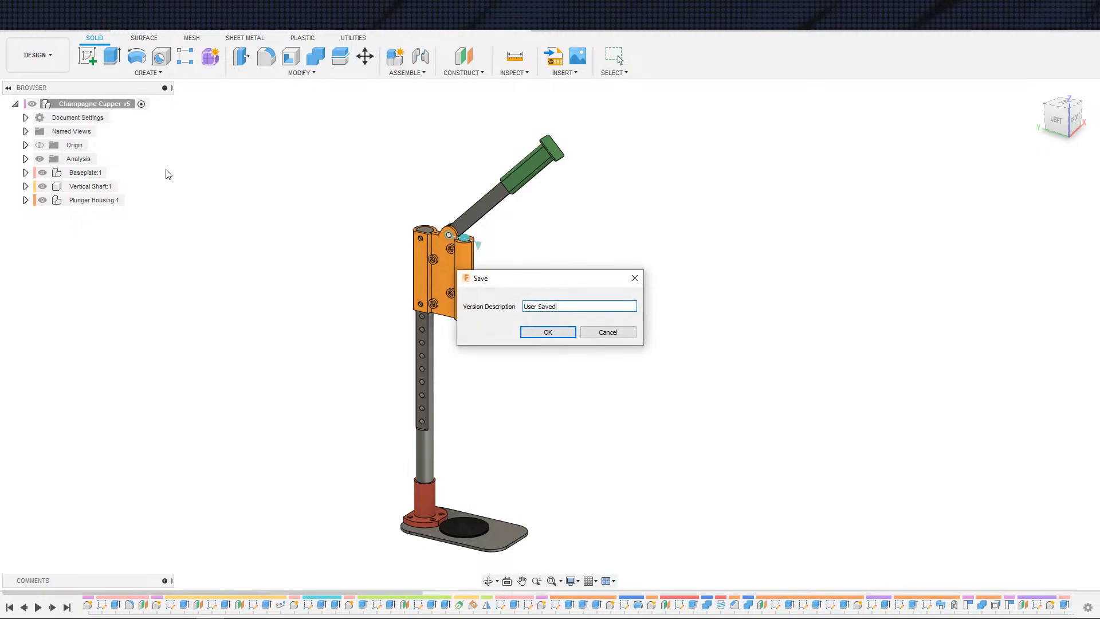
left_click(559, 334)
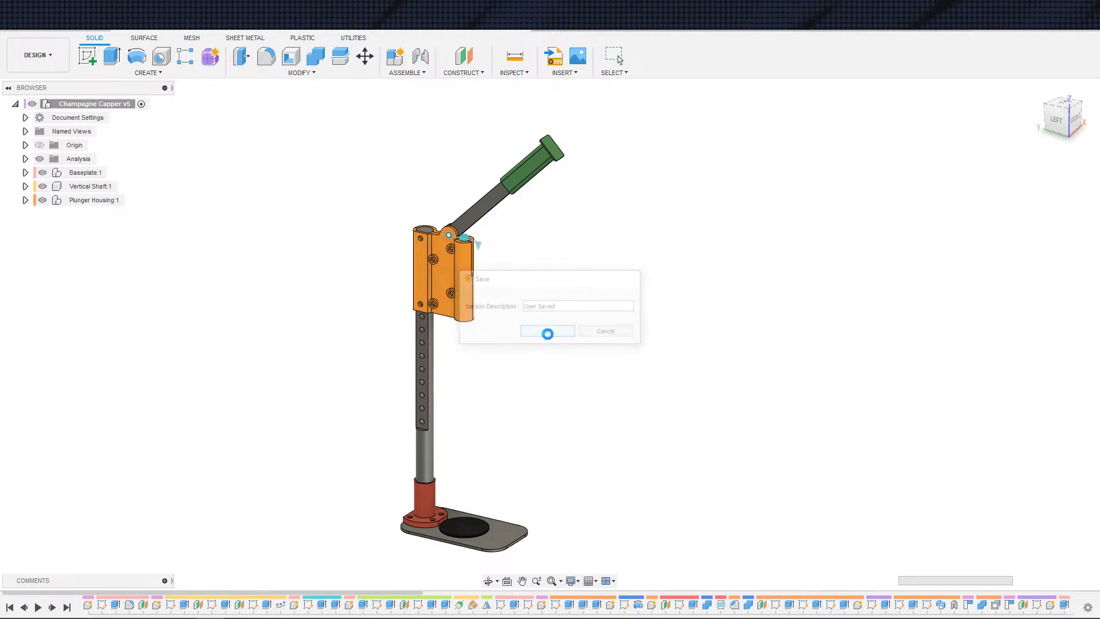
middle_click_drag(282, 295, 328, 264)
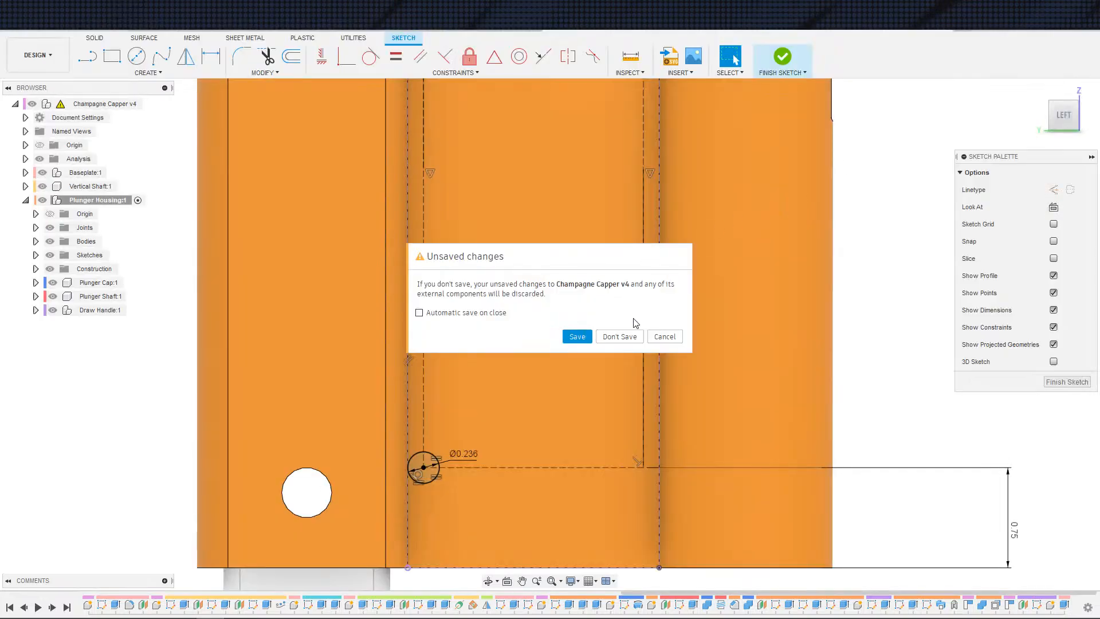
left_click(621, 333)
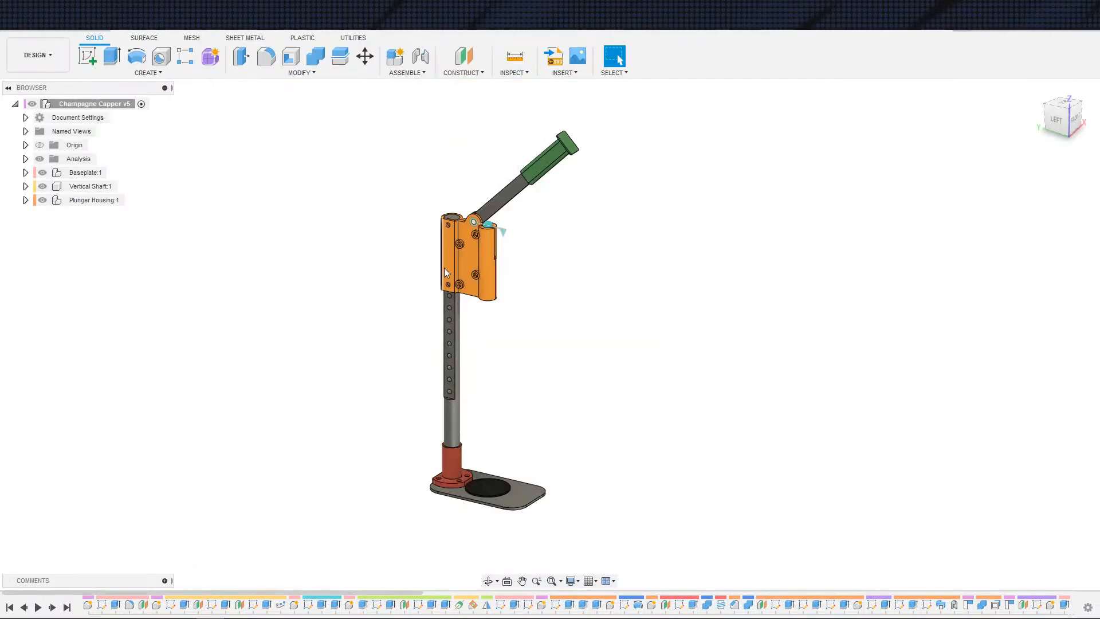
middle_click_drag(349, 303, 294, 300)
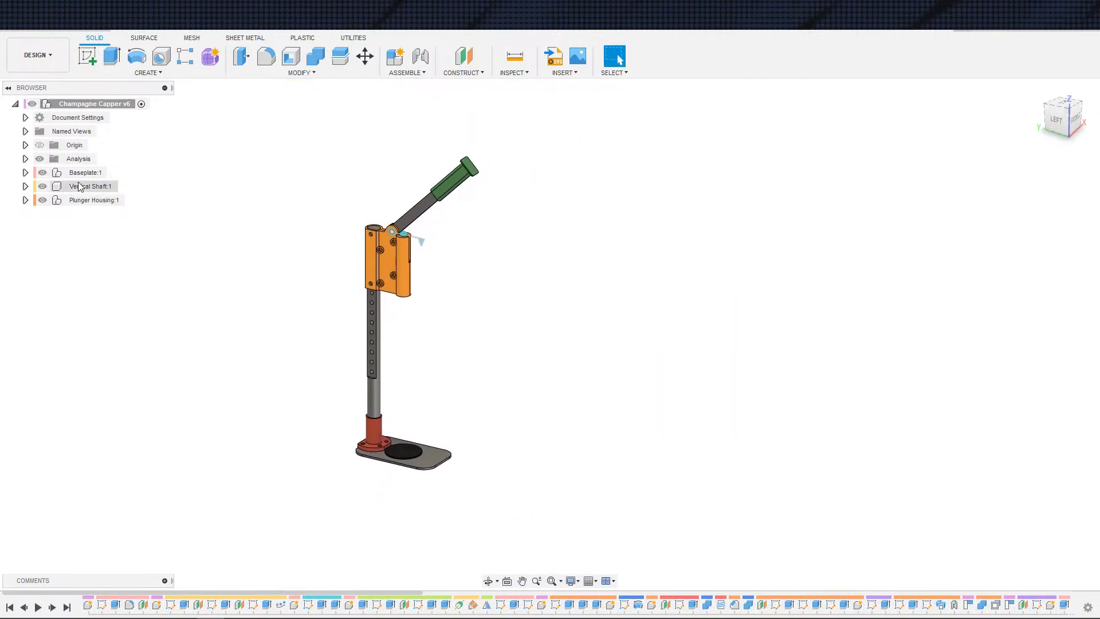
mouse_move(213, 239)
middle_mouse_down()
mouse_move(192, 263)
mouse_move(227, 240)
middle_mouse_up()
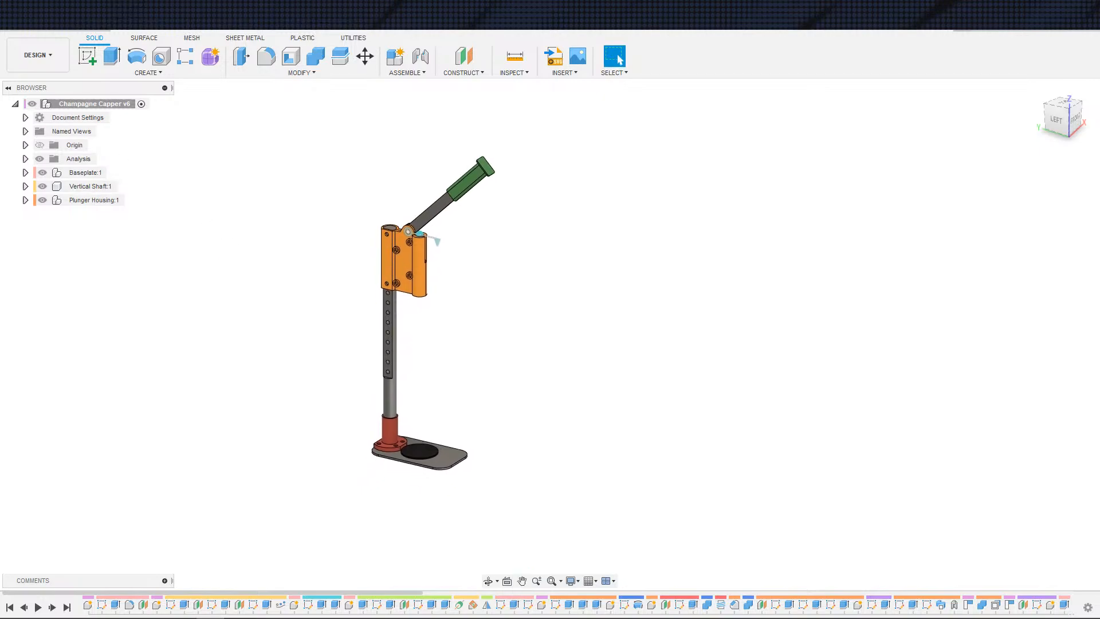